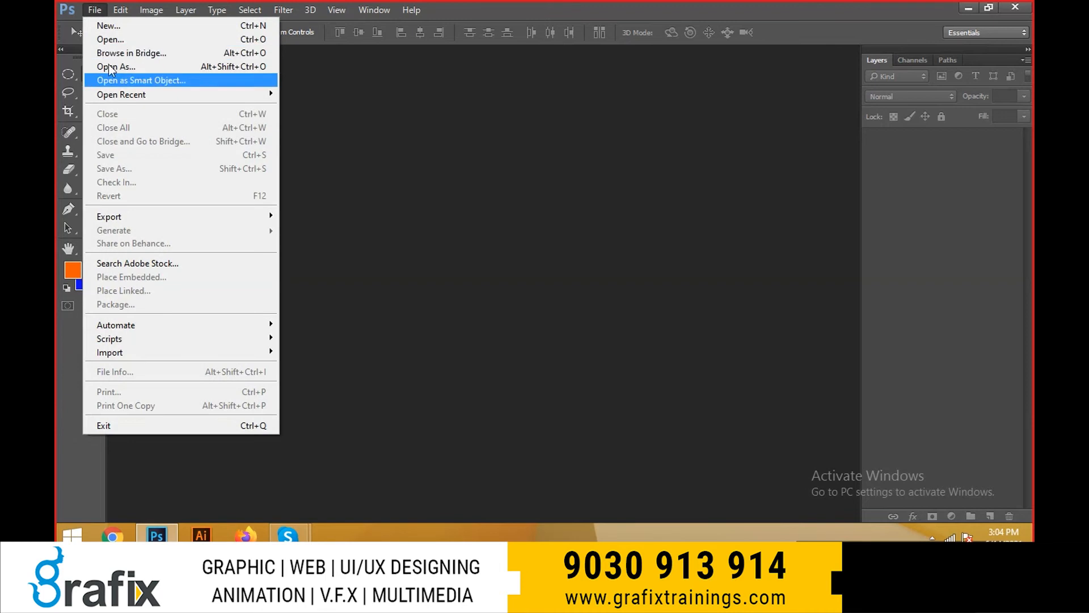
- Start a new document using the Default Photoshop Size document type
left_click(111, 25)
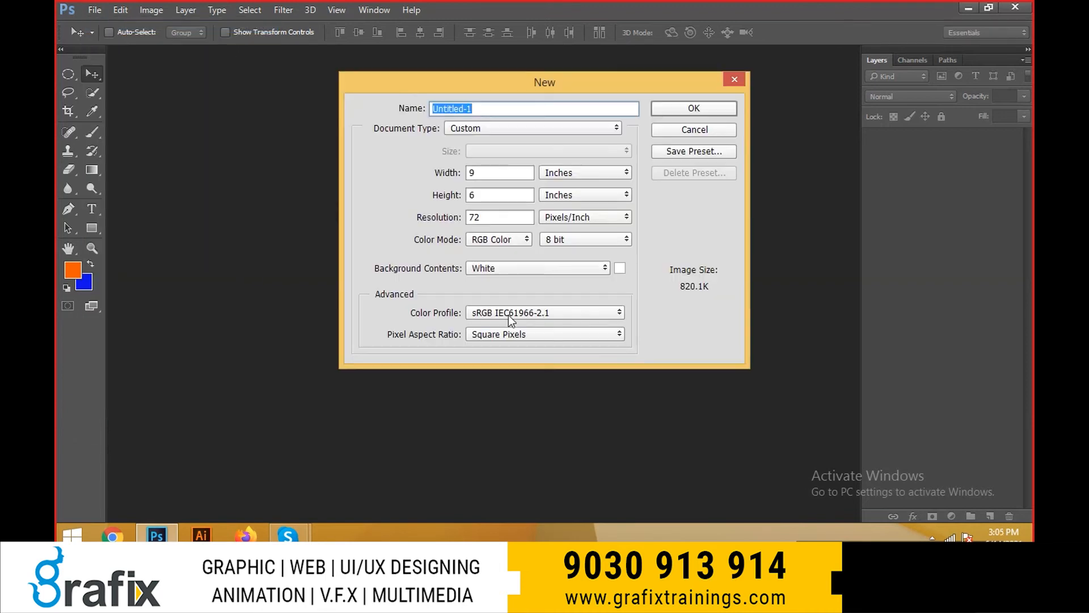
left_click(491, 177)
left_click(480, 197)
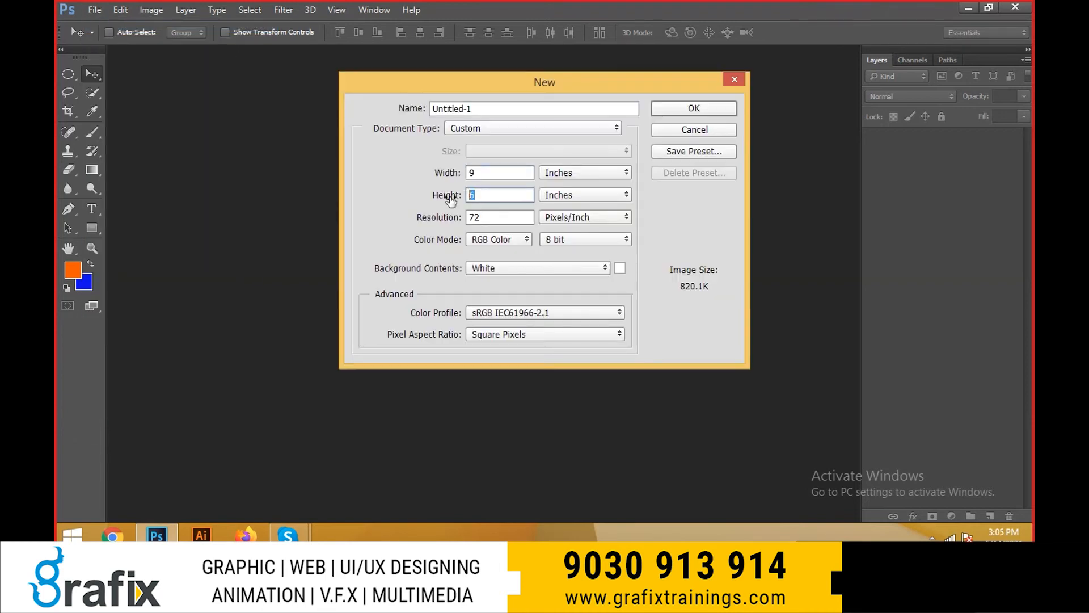
left_click(522, 127)
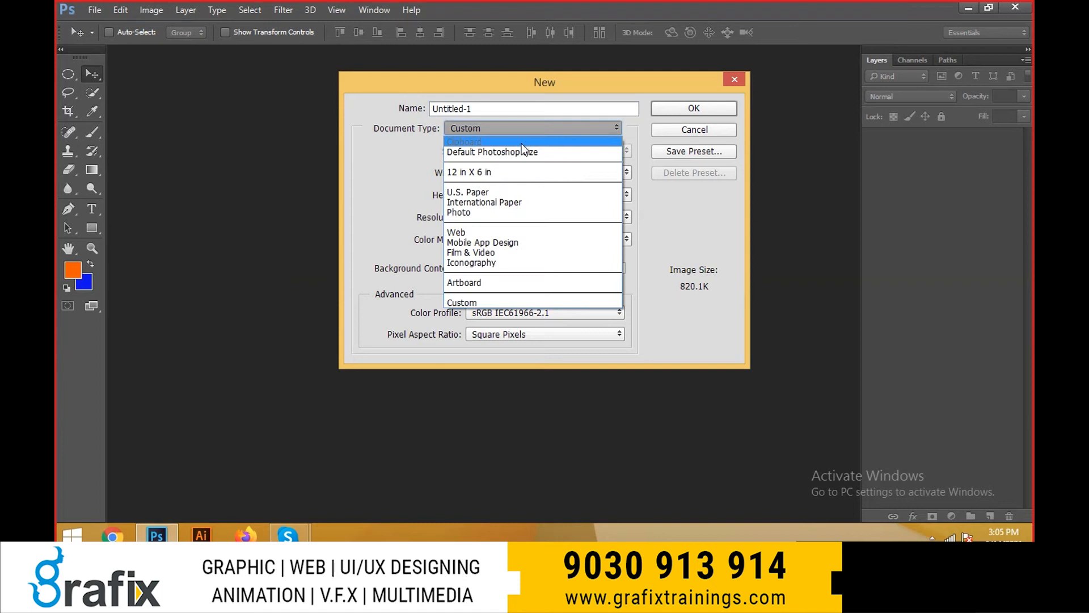
left_click(521, 151)
- Switch the new document's units to inches and set its size to 9 inches wide by 5 inches high
left_click(566, 174)
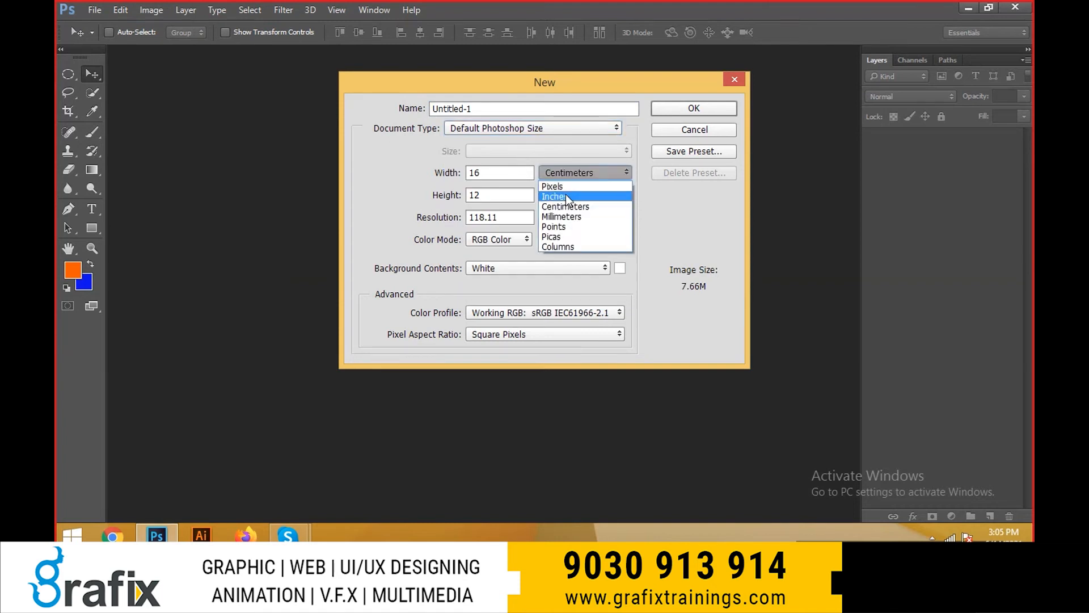
left_click(565, 196)
left_click_drag(520, 174, 470, 178)
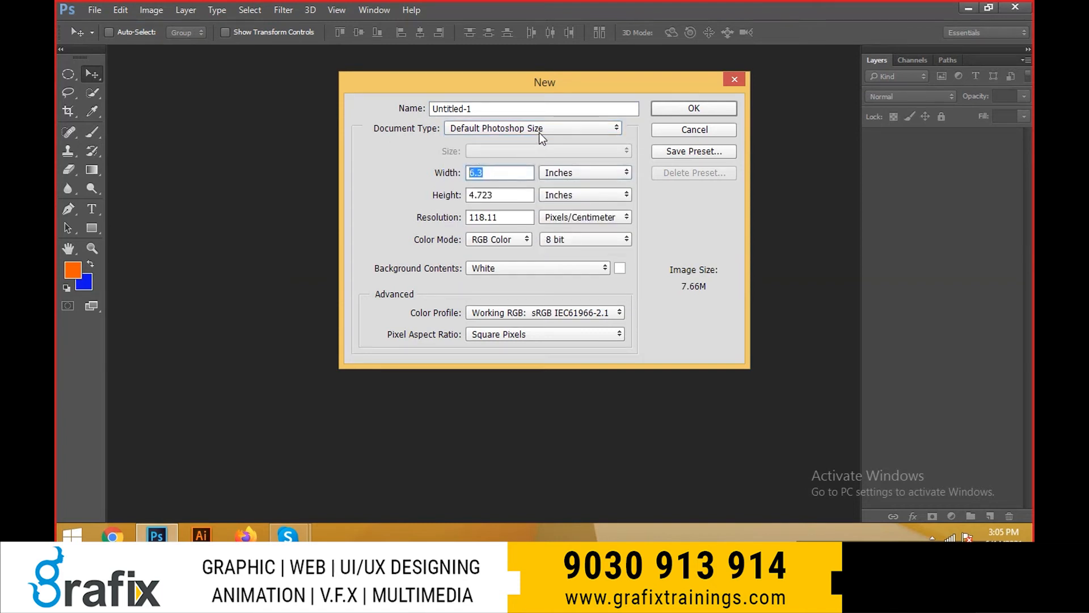
type("9")
key("Tab")
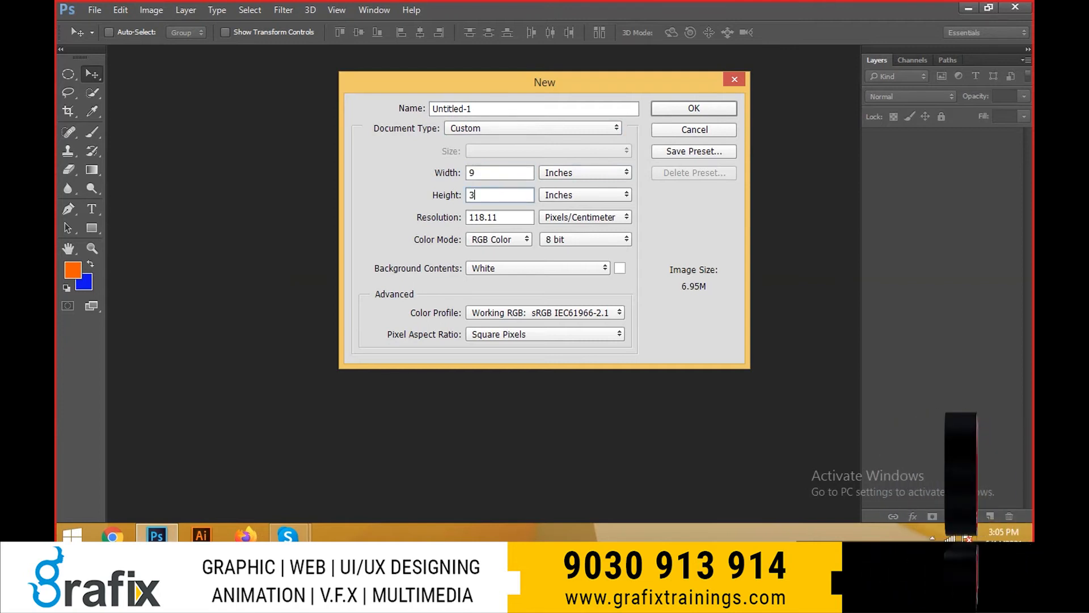
key("BackSpace")
type("5")
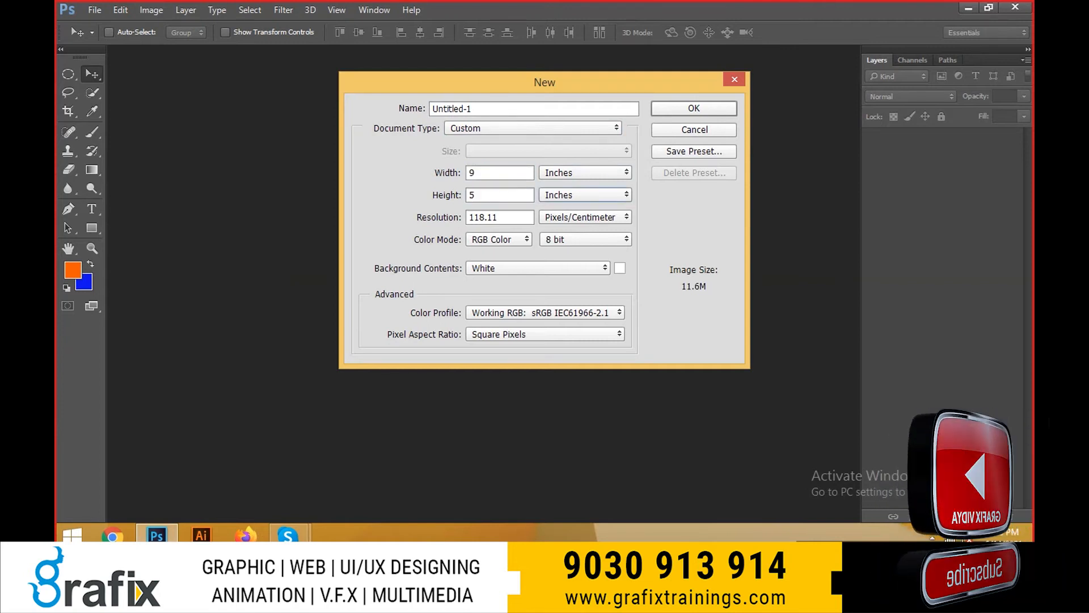
- Set the resolution to 72 pixels/inch with RGB Color mode and create the document
left_click(573, 217)
left_click(573, 229)
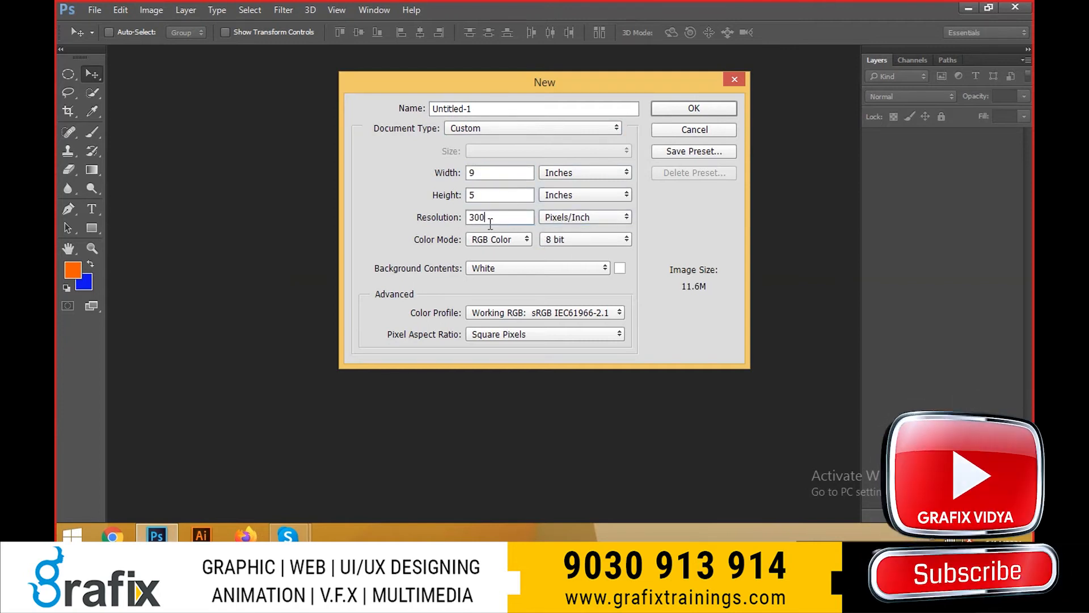
left_click_drag(489, 220, 397, 237)
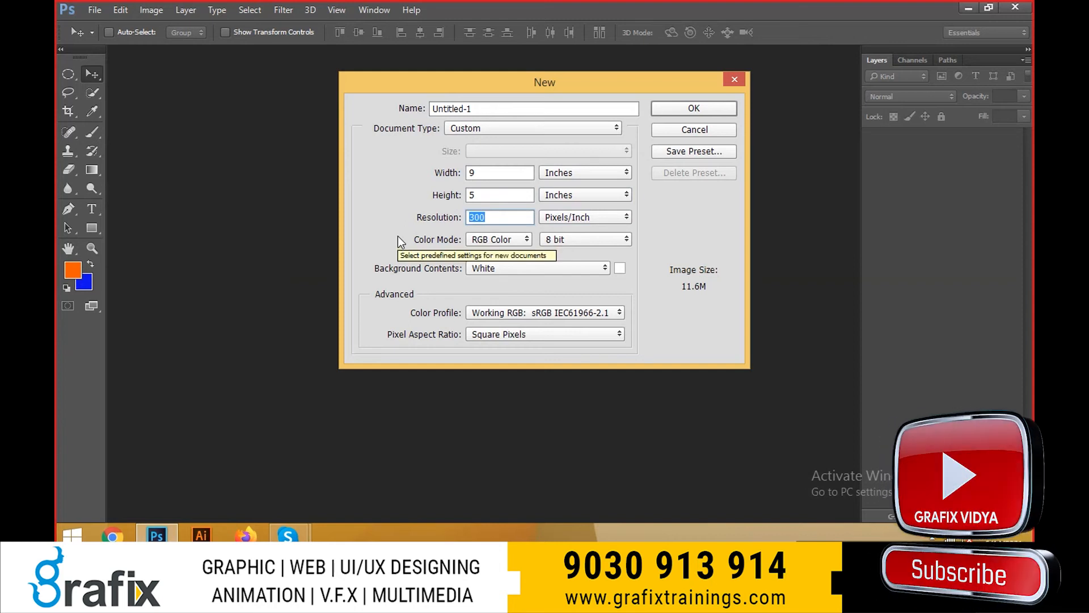
type("72")
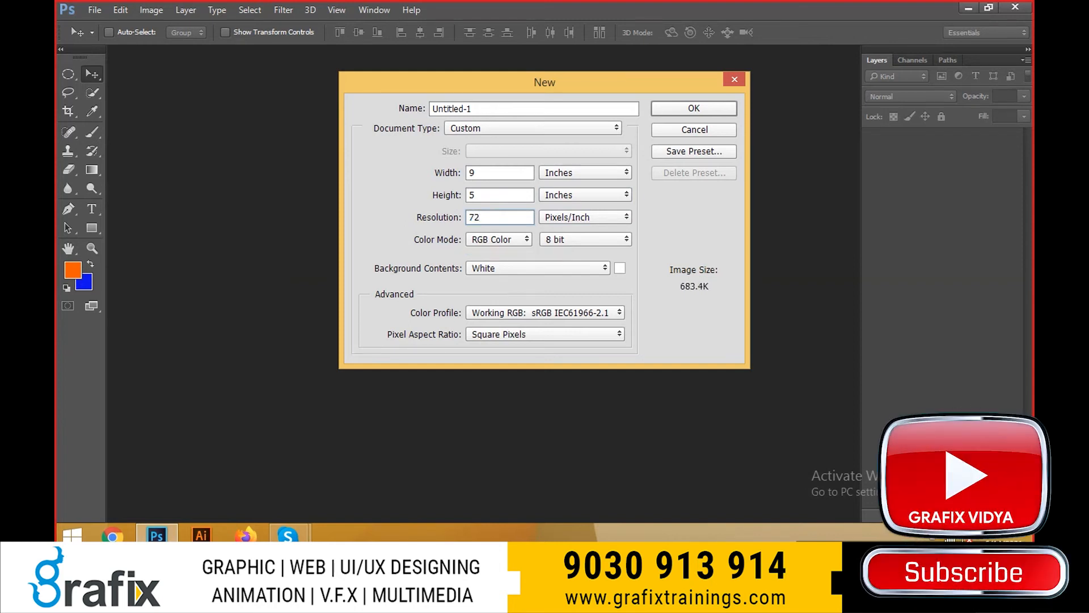
left_click(484, 241)
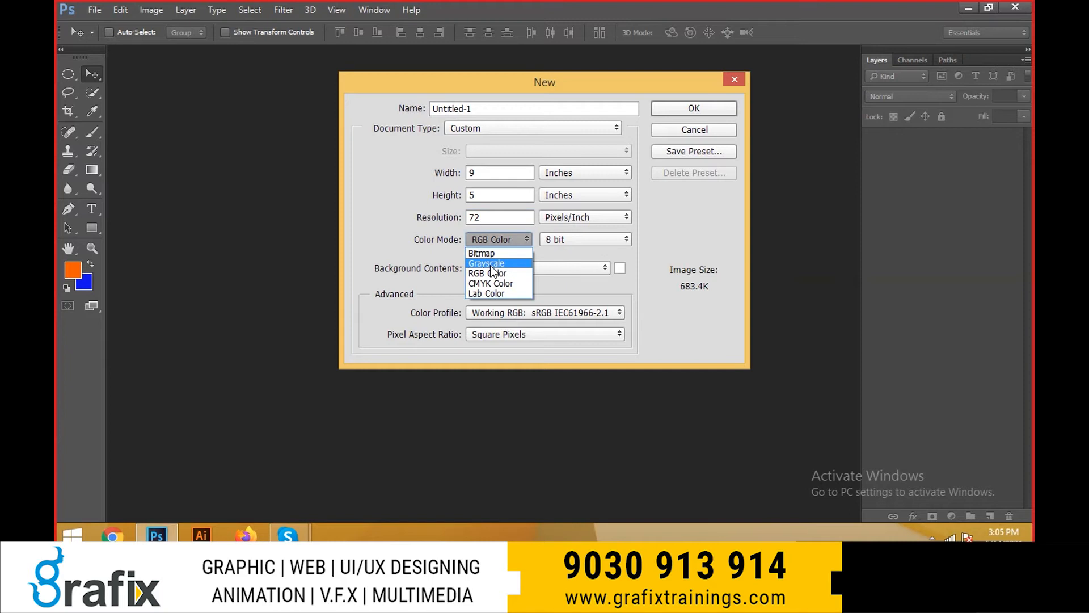
left_click(493, 272)
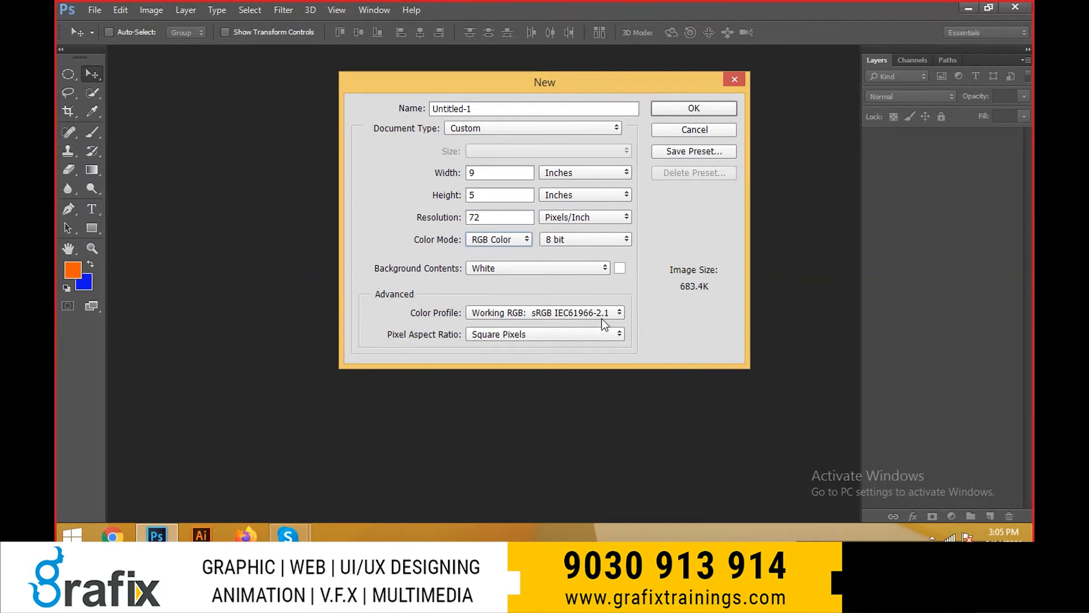
left_click(701, 108)
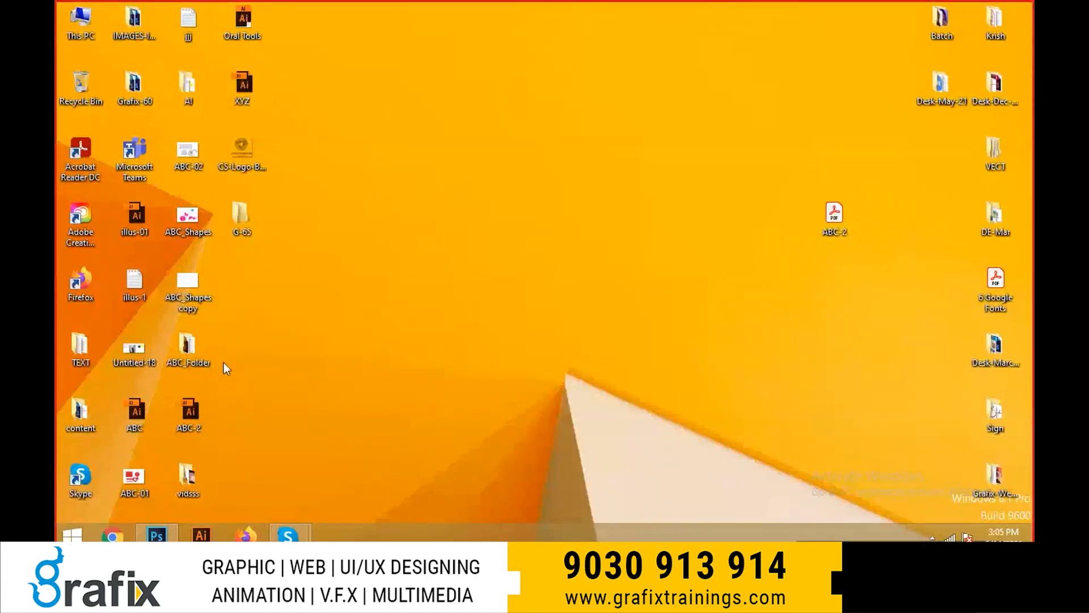
- Look up the front and back color fill shortcuts in the PSD-Shortcuts-V1 notes from the TEXT folder, and switch back to Photoshop
double_click(86, 348)
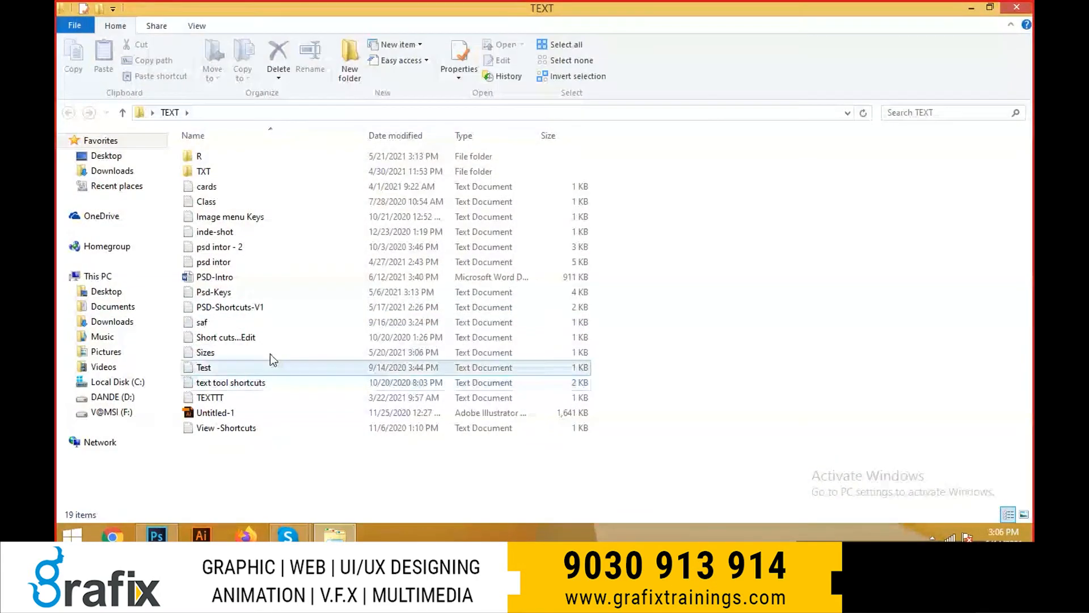
left_click(273, 306)
double_click(273, 306)
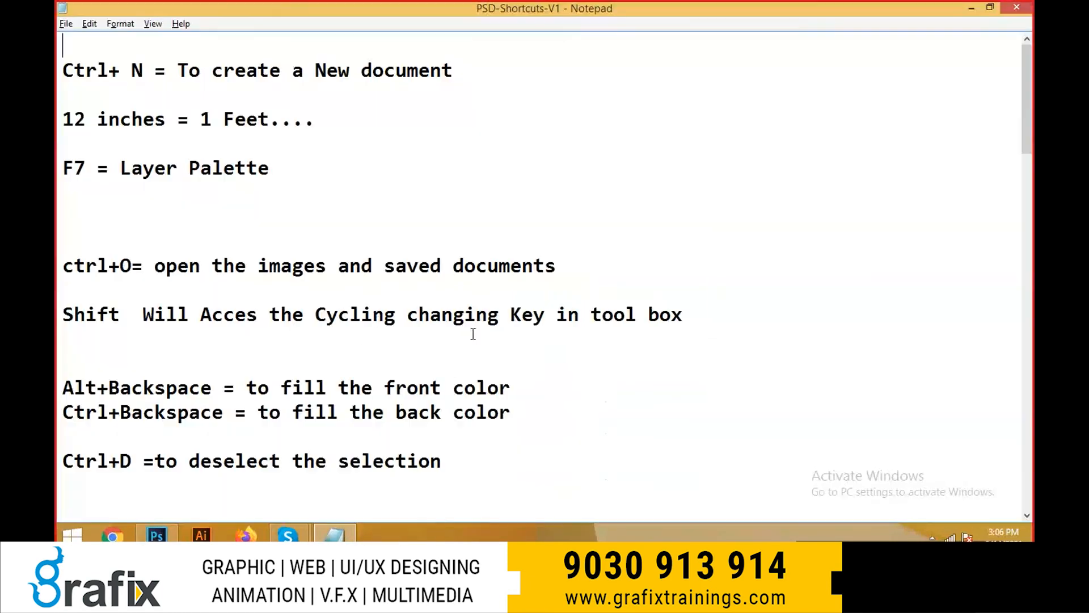
left_click(363, 287)
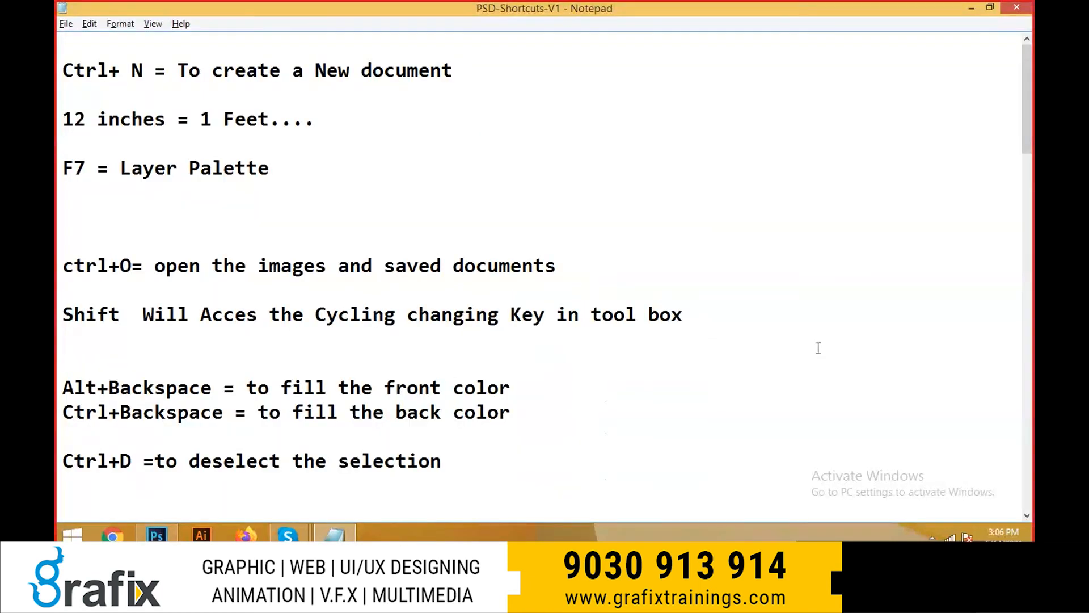
scroll(819, 347, "down", 2)
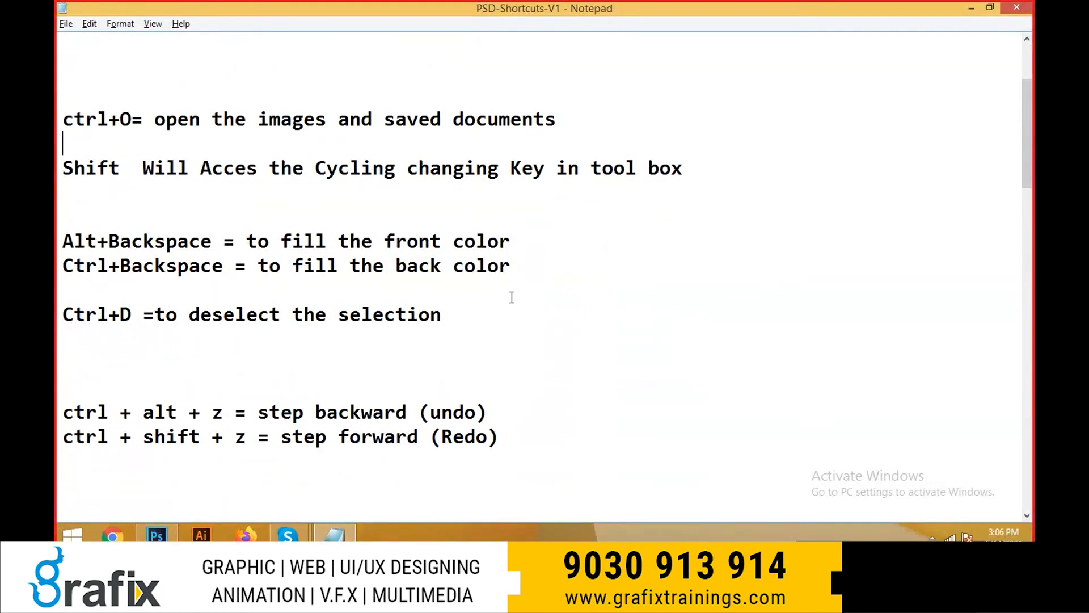
left_click_drag(510, 265, 57, 239)
key("alt+Tab")
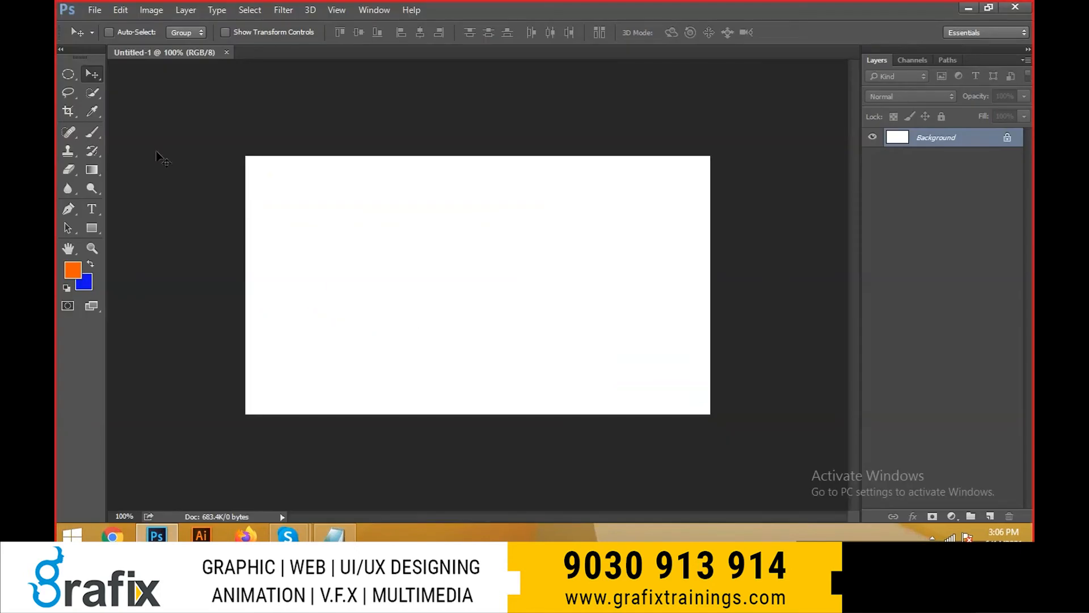
- Make a nearly square selection in the upper left part of the canvas with the Rectangular Marquee Tool
left_click(71, 74)
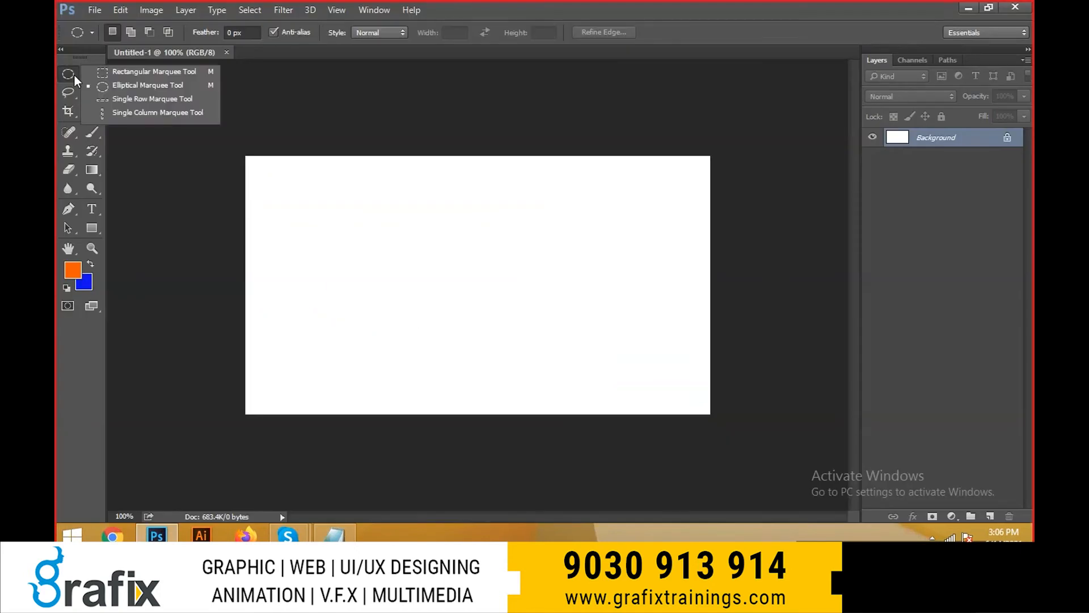
left_click(136, 71)
left_click_drag(308, 211, 408, 302)
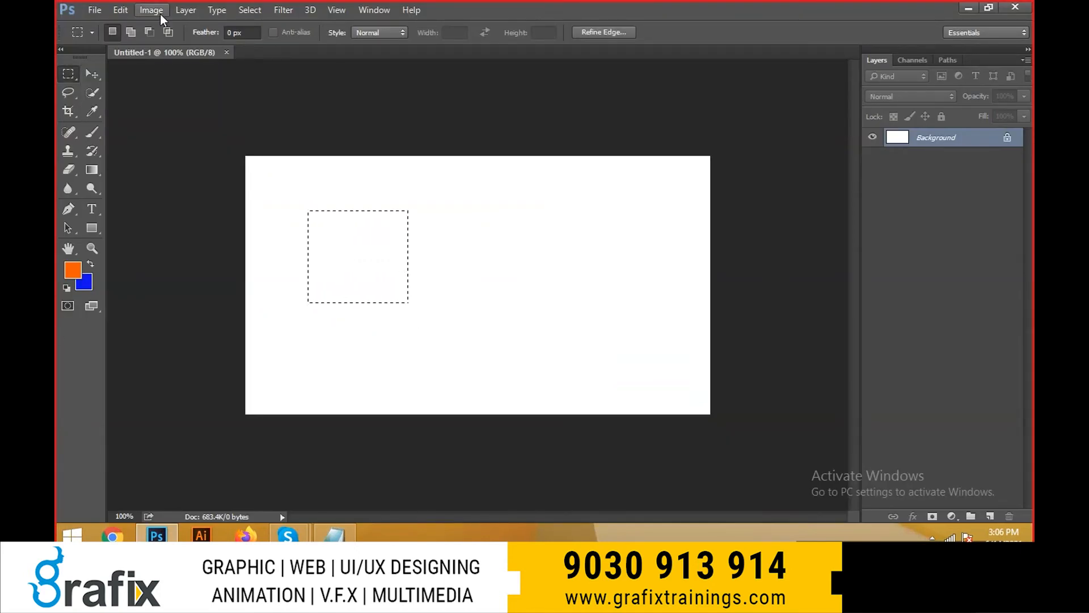
- Add several small rectangles around the edges of the square selection in add-to-selection mode
left_click(131, 33)
left_click_drag(299, 190, 318, 213)
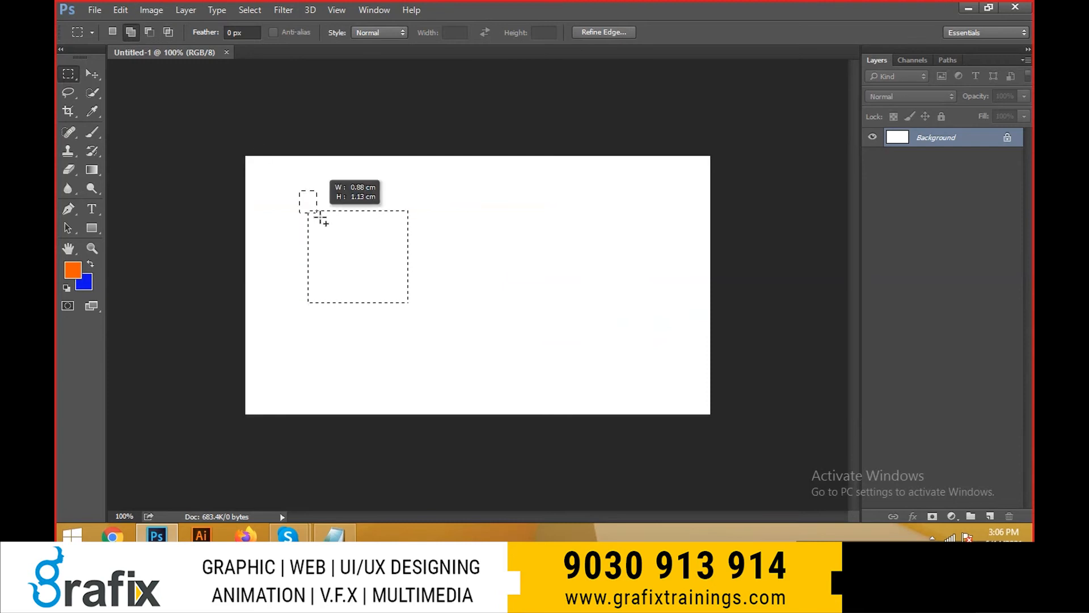
left_click_drag(358, 183, 452, 283)
left_click_drag(388, 332, 350, 256)
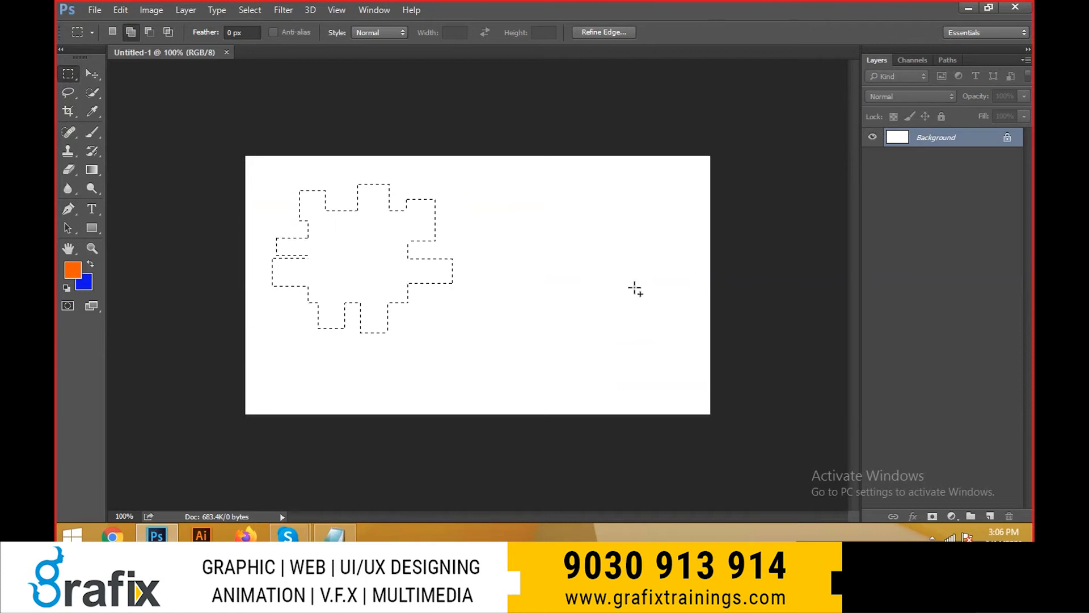
- Subtract rectangular areas from the upper and right edges of the selection
left_click(149, 32)
left_click_drag(375, 181, 415, 235)
left_click_drag(484, 226, 411, 283)
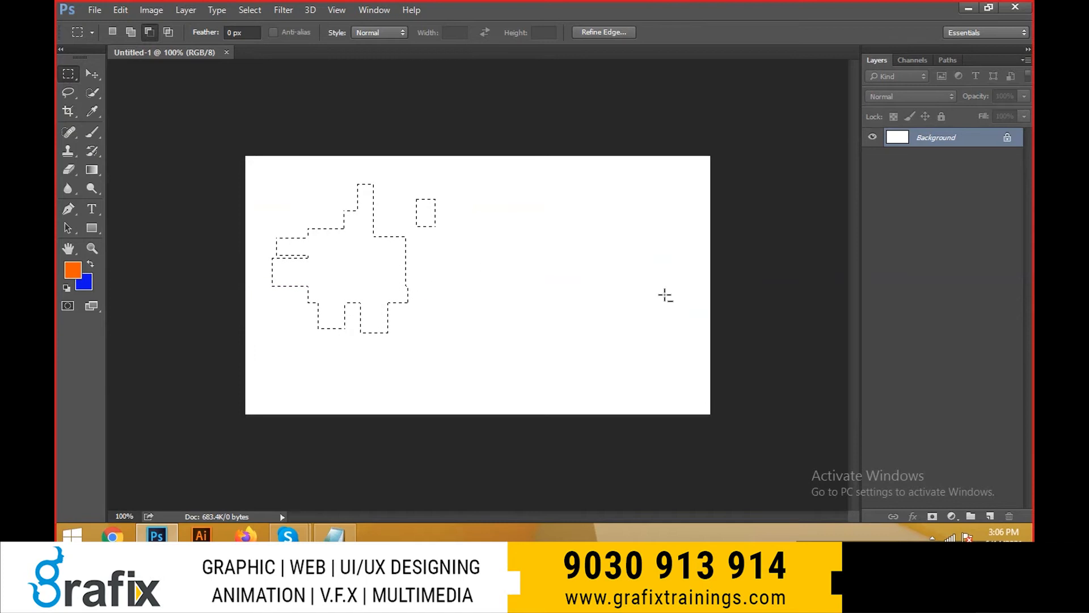
- Try intersecting the selection with a rectangle over its left part, and dismiss the new layer settings without creating a layer
left_click(172, 34)
left_click_drag(231, 181, 349, 341)
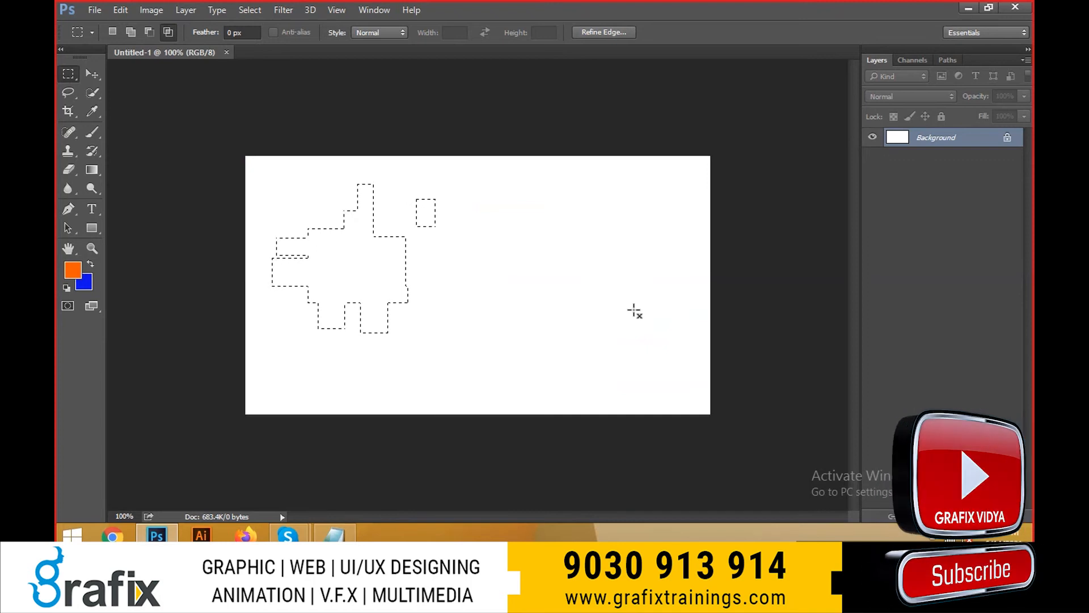
key("ctrl+shift+n")
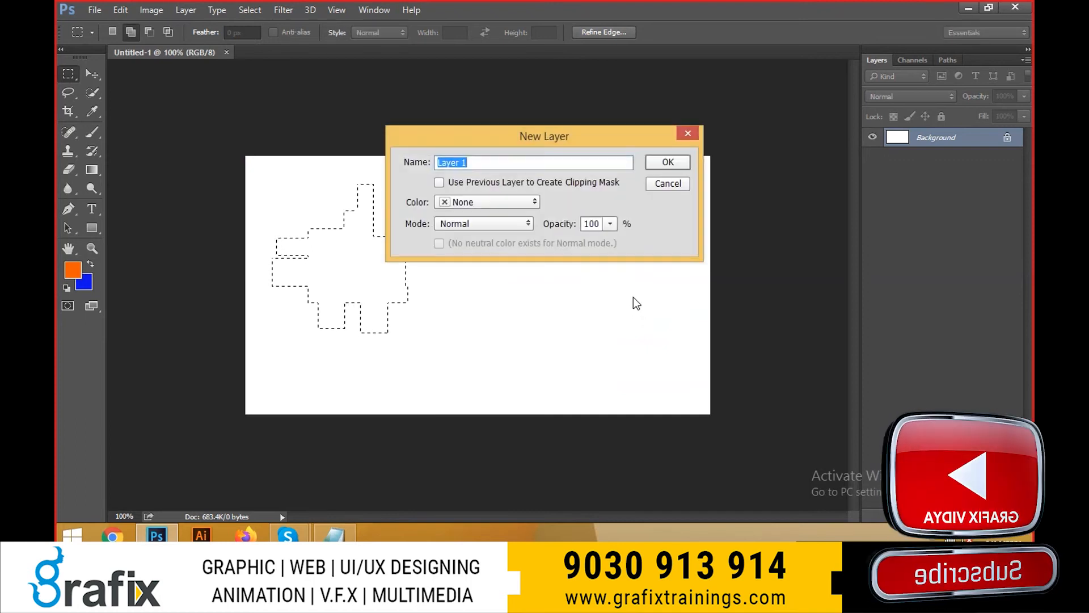
key("Escape")
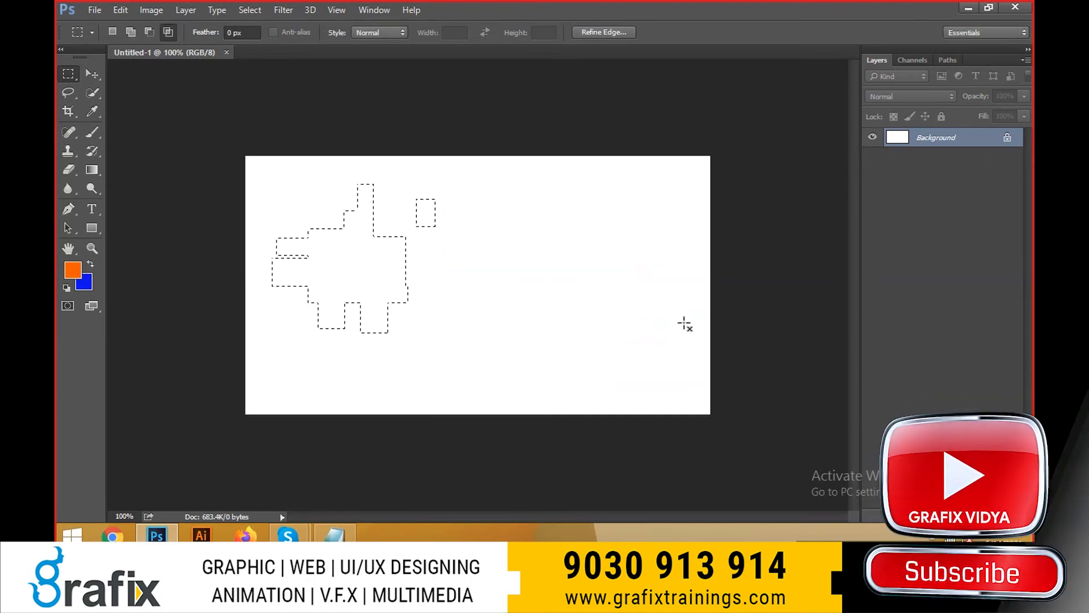
- Float the Layers panel over the canvas, toggle its visibility, and dock it back in its original place
left_click_drag(989, 58, 850, 105)
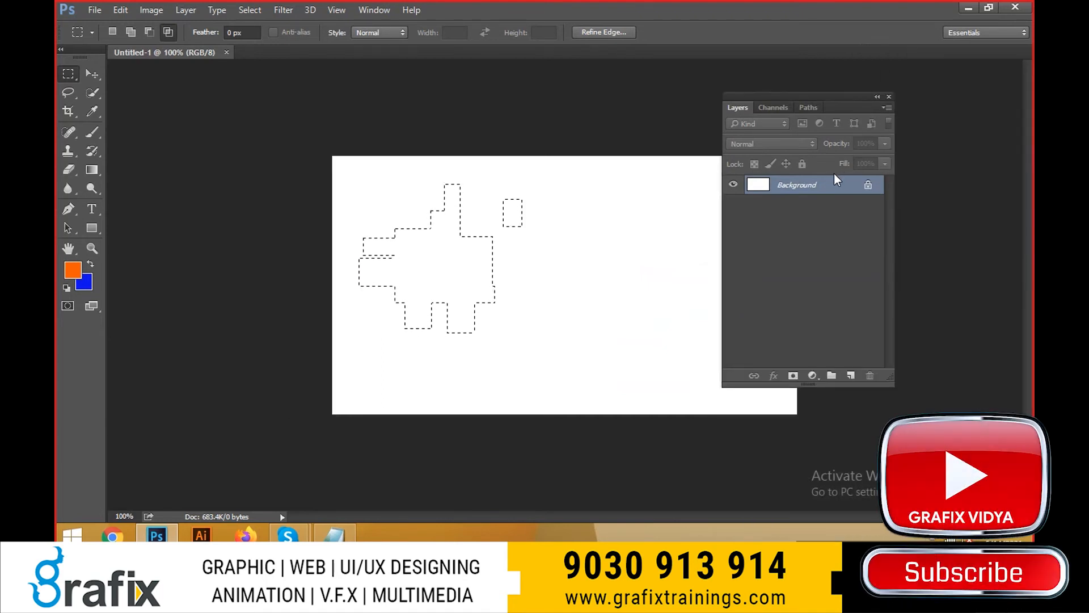
key("F7")
key("F7")
key("F7")
key("F7")
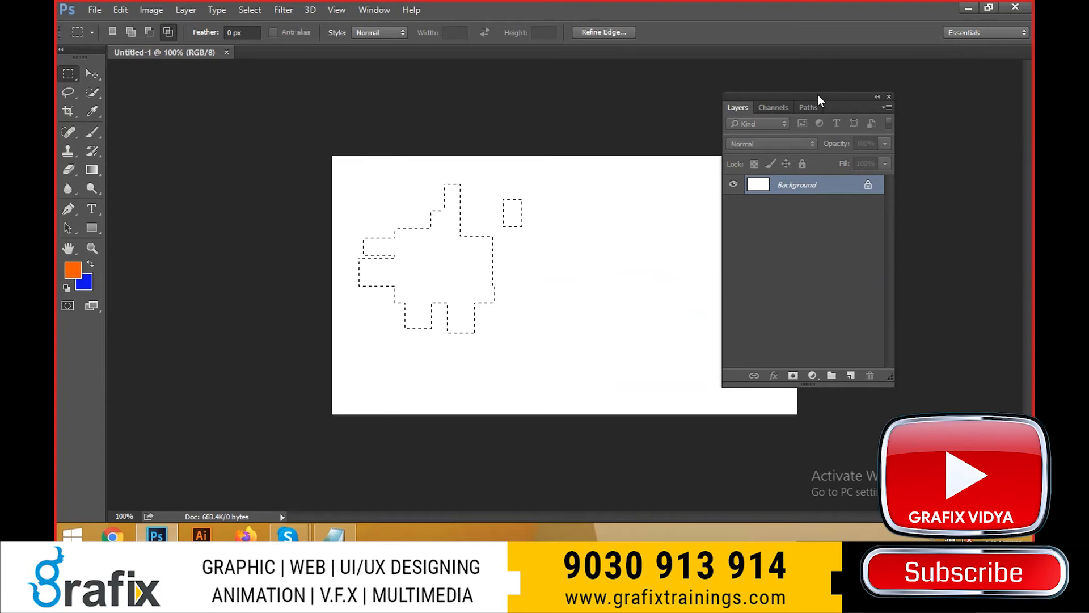
left_click_drag(818, 94, 1020, 120)
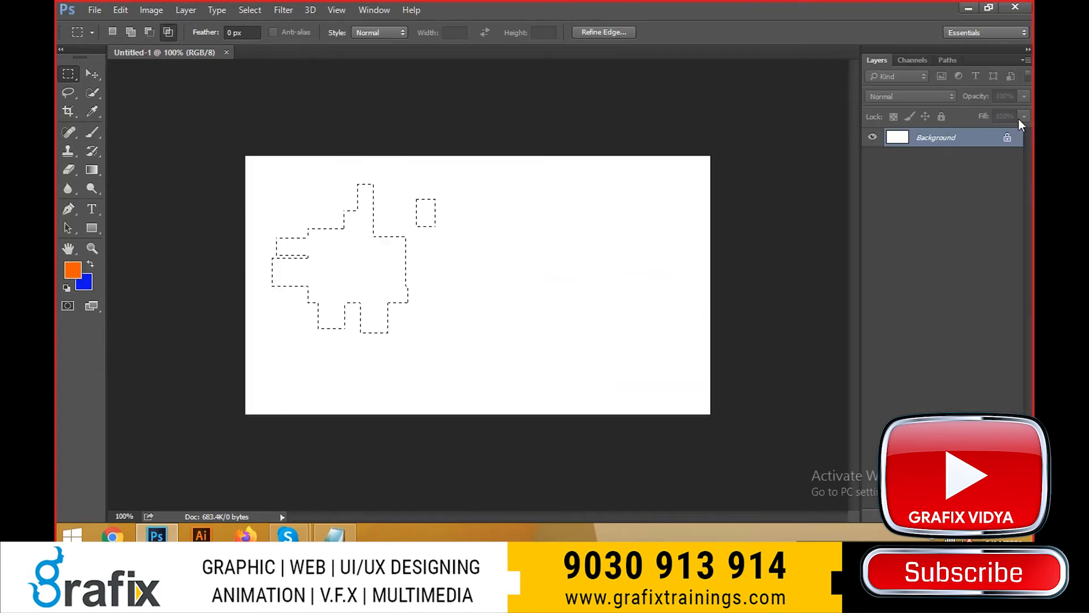
- Examine the document's channels and paths, and return to the layers list
left_click(906, 60)
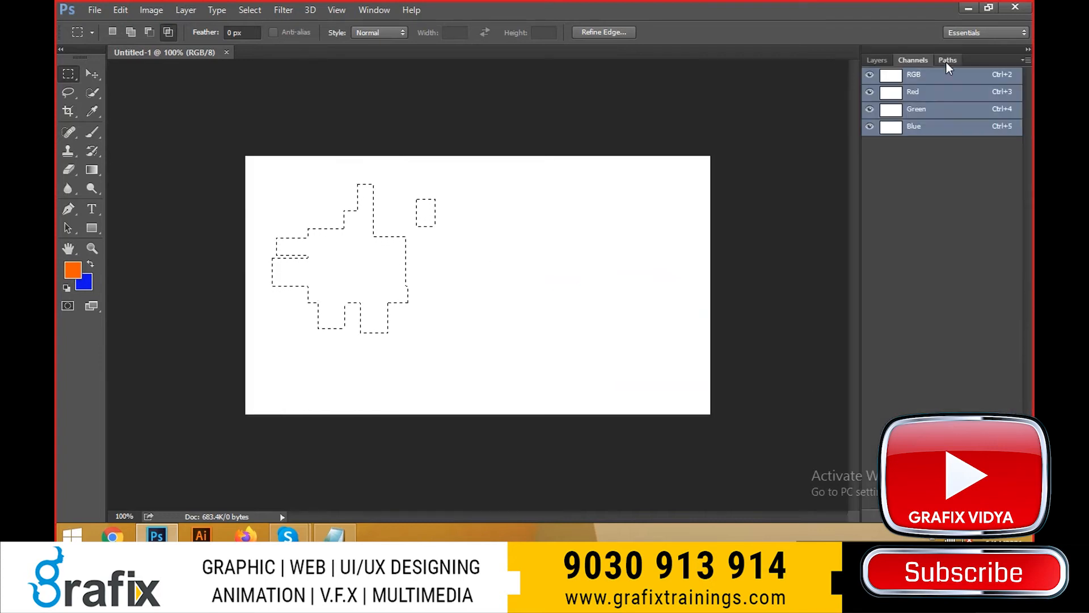
left_click(946, 62)
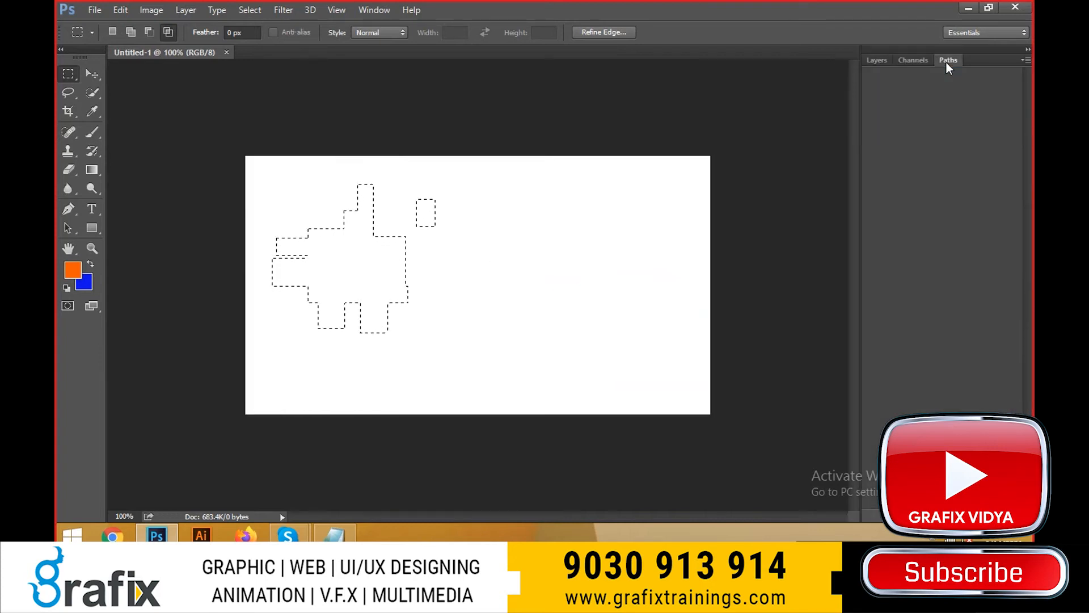
left_click(874, 67)
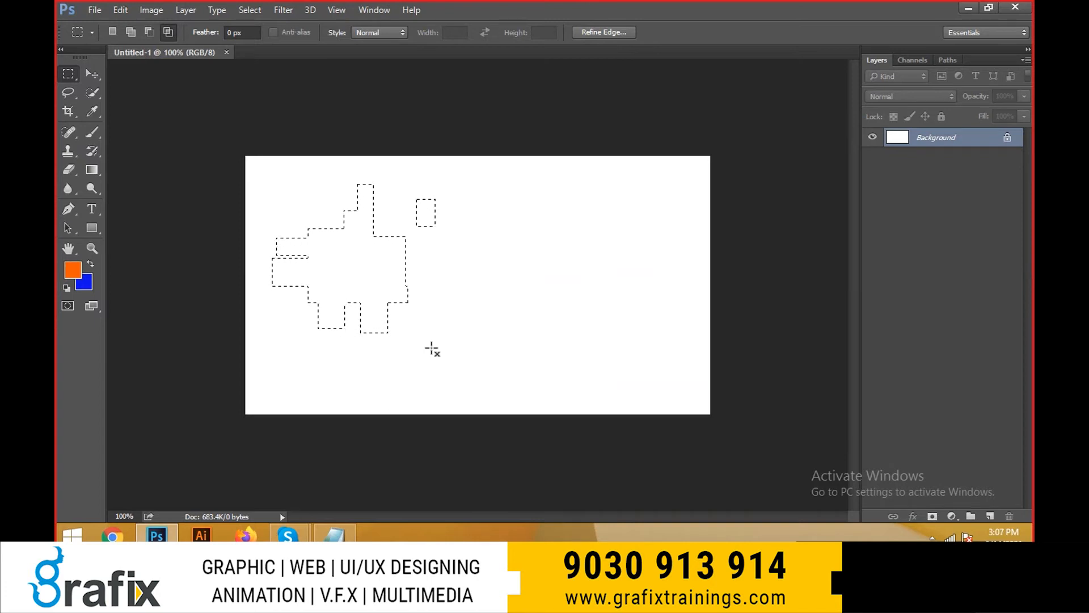
- Add a new layer and fill the selection with the orange foreground color, followed by the blue background color
left_click(990, 516)
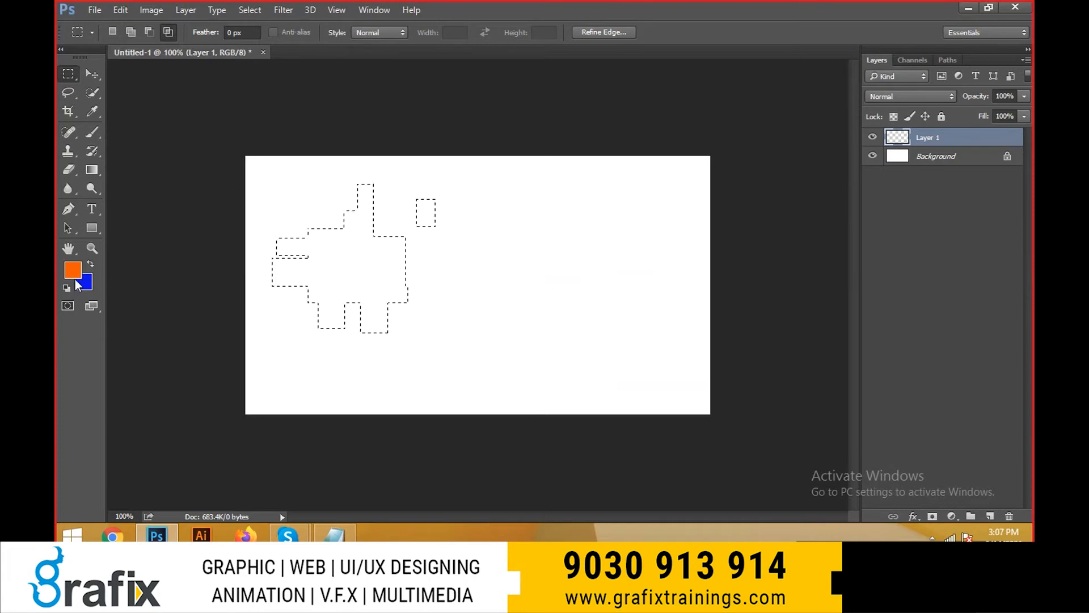
key("alt+BackSpace")
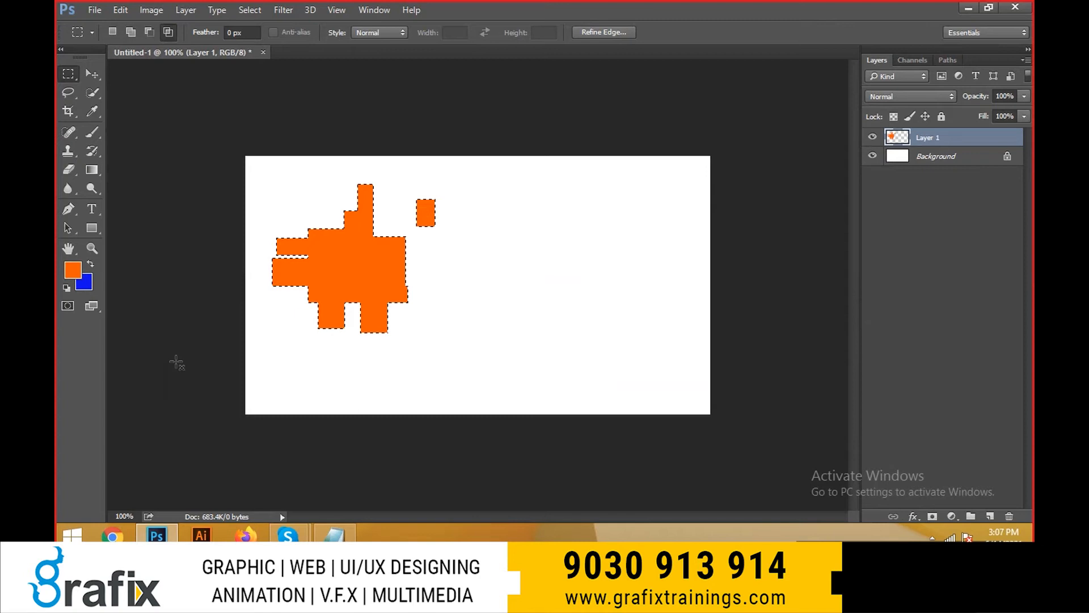
key("ctrl+BackSpace")
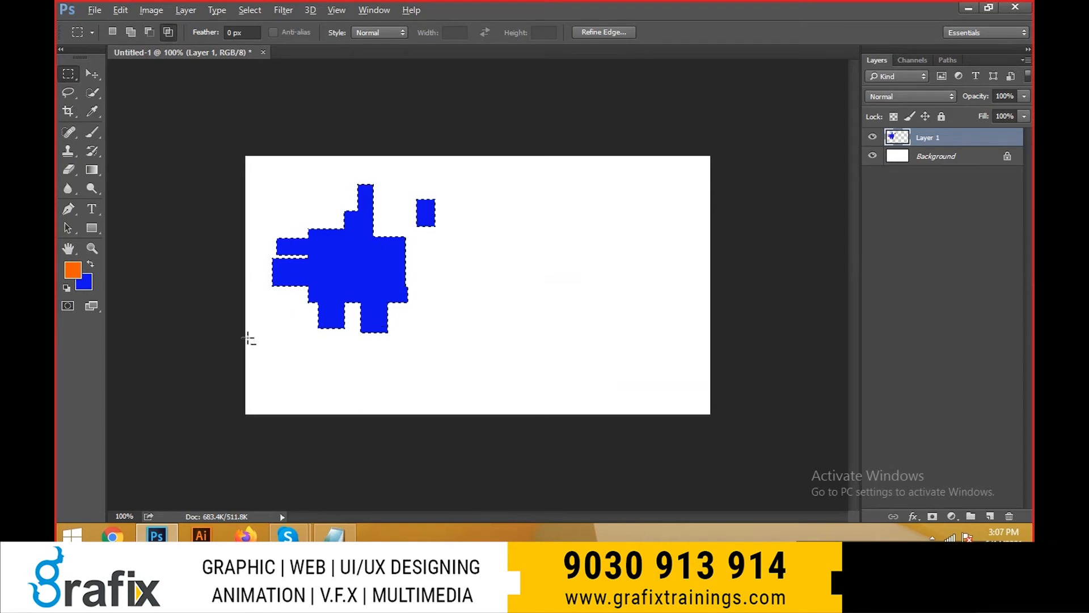
- Fill the selection with the orange foreground color, and move the deselected shape slightly toward the canvas's upper-left corner
key("alt+BackSpace")
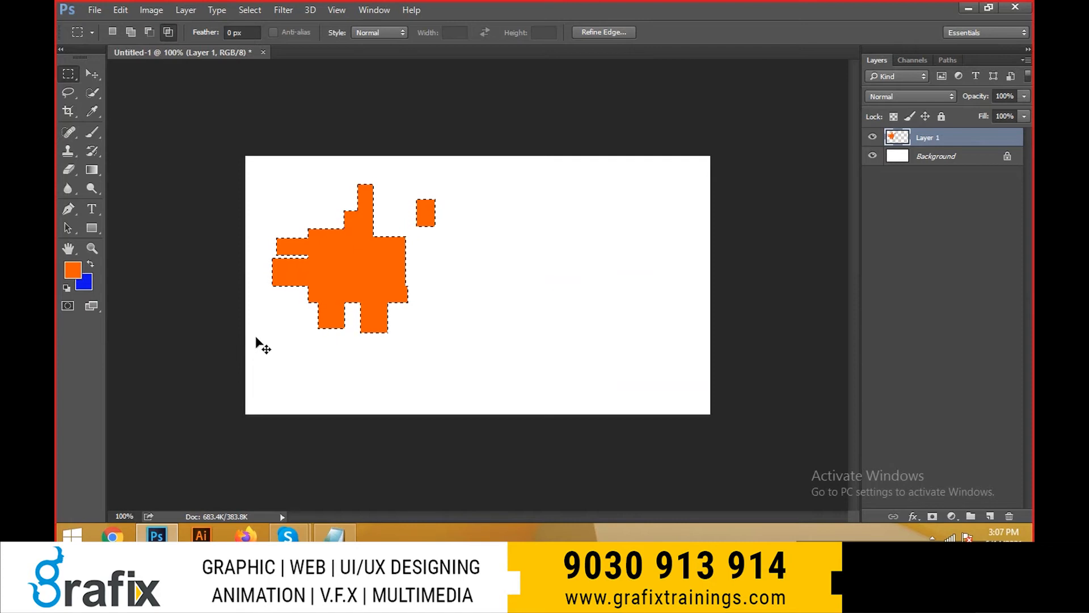
left_click(409, 292)
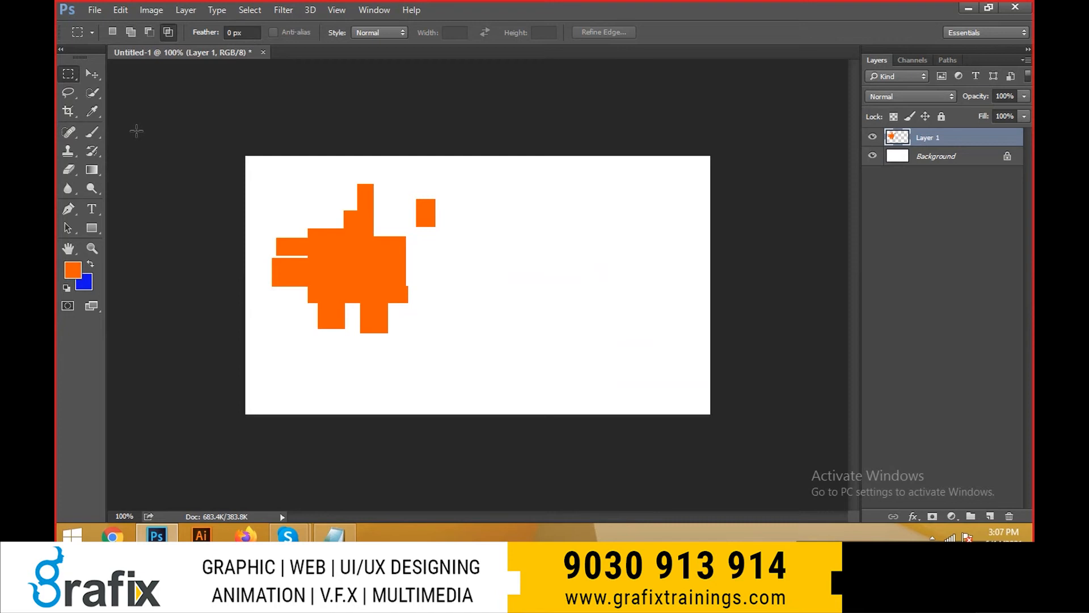
left_click(94, 80)
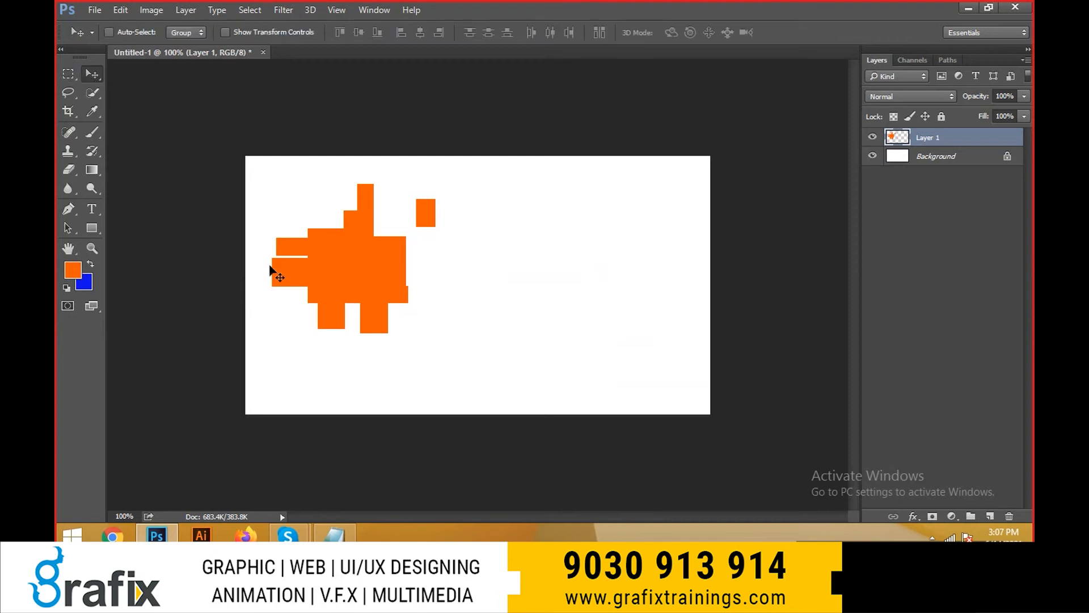
mouse_move(323, 281)
left_mouse_down()
mouse_move(498, 287)
mouse_move(323, 245)
mouse_move(593, 264)
mouse_move(578, 325)
mouse_move(400, 291)
mouse_move(334, 263)
left_mouse_up()
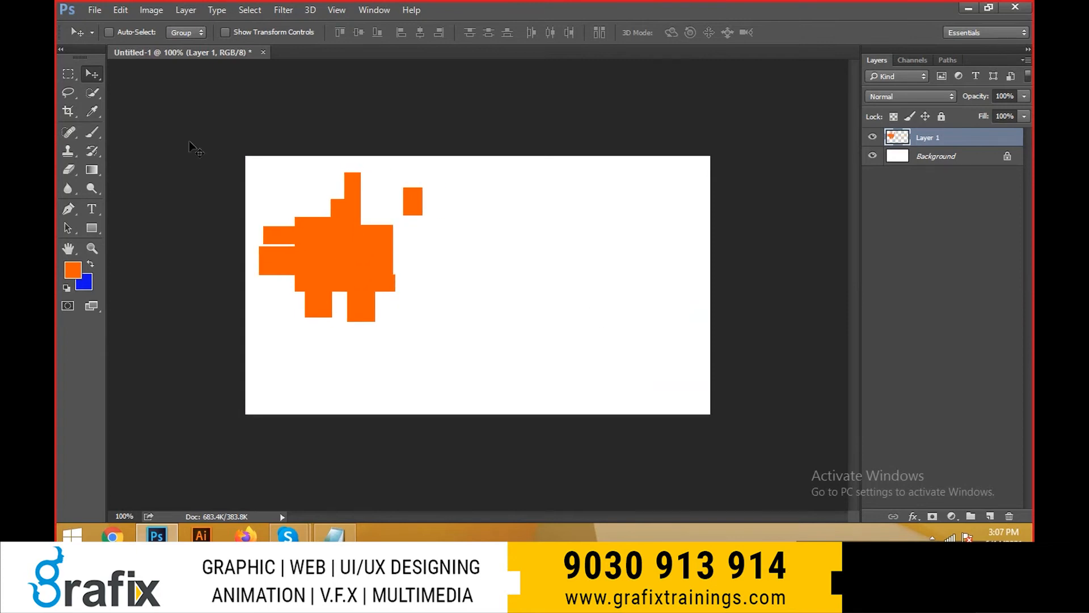
- Select a large circle beside the orange shape with the Elliptical Marquee, and add two overlapping ellipses at its top as ears
right_click(68, 74)
left_click(125, 88)
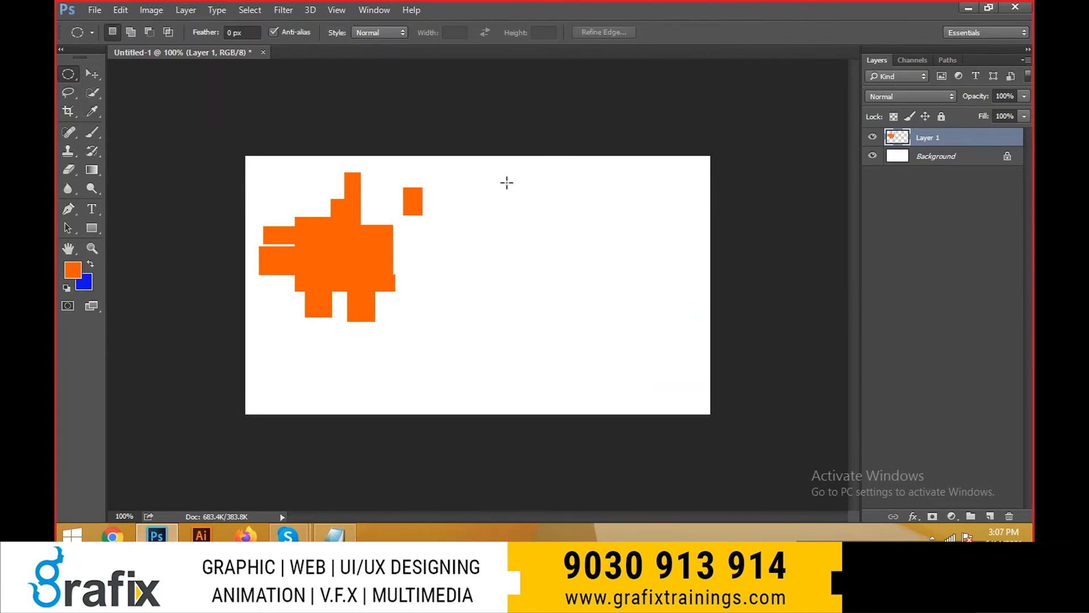
left_click_drag(487, 185, 646, 315)
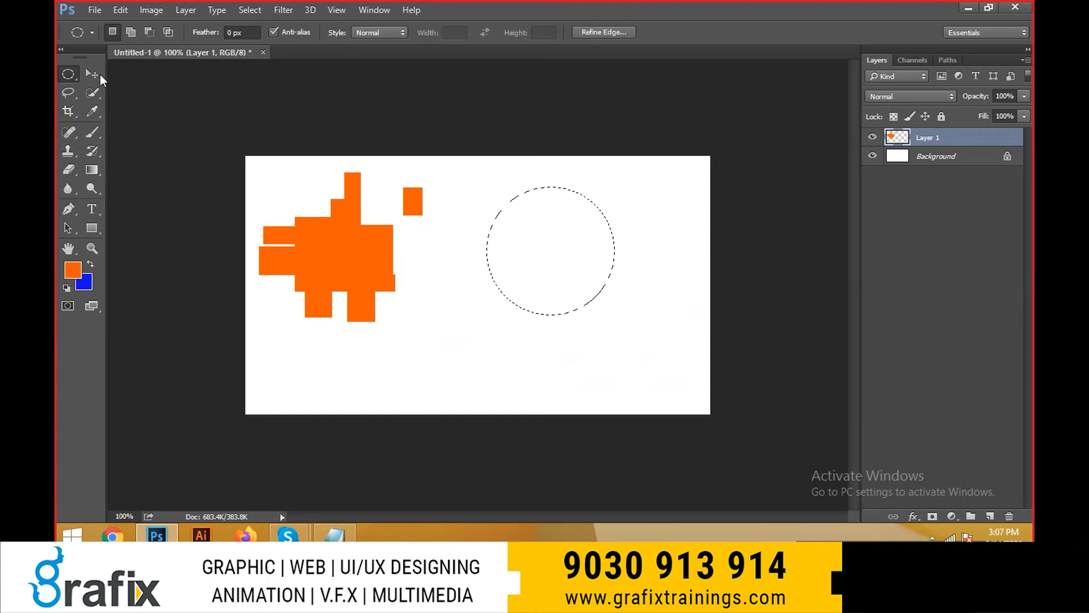
left_click(125, 33)
left_click_drag(467, 187, 513, 230)
left_click_drag(641, 182, 579, 215)
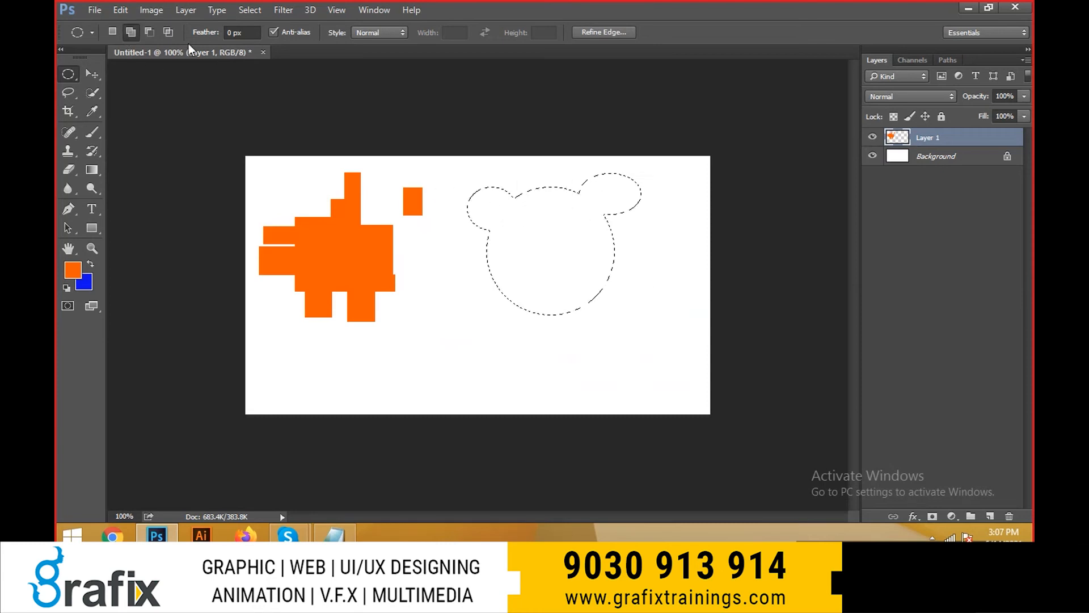
- Subtract two horizontal ellipses for eyes and a small upright ellipse for a mouth from the face selection
left_click(150, 32)
left_click_drag(504, 236, 616, 259)
left_click_drag(544, 268, 568, 302)
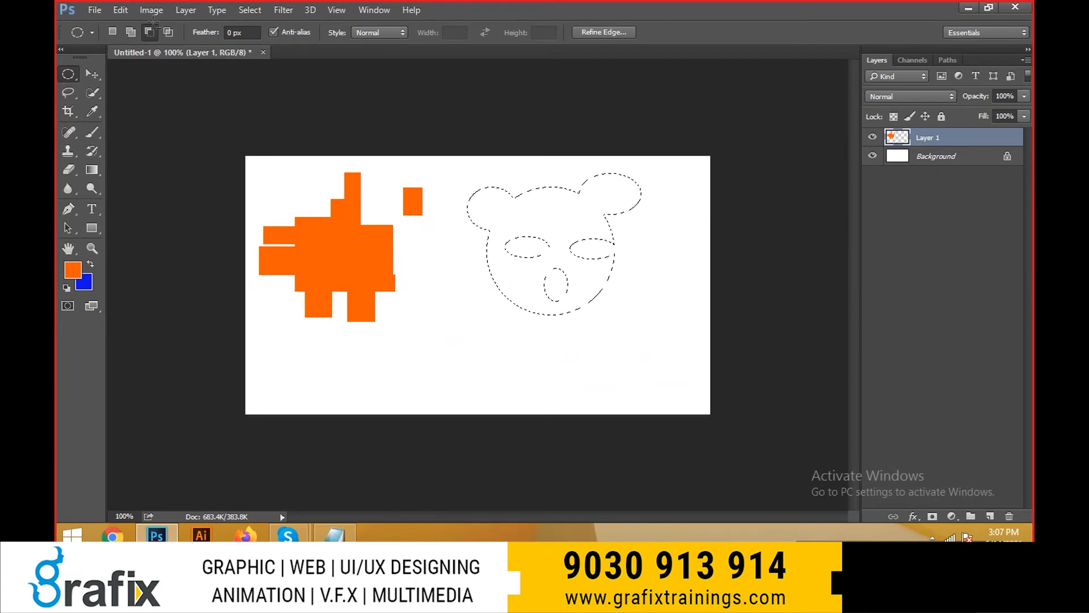
- Try twice to intersect the face selection with an ellipse over its left half, undoing each attempt
left_click(168, 33)
left_click_drag(445, 188, 567, 353)
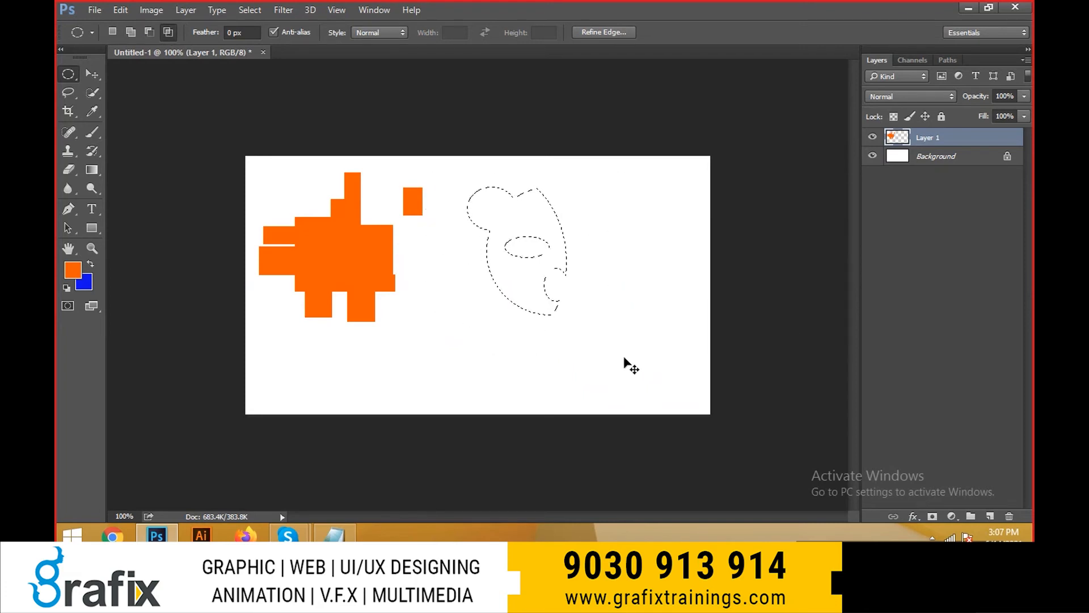
key("ctrl+z")
left_click_drag(409, 160, 560, 339)
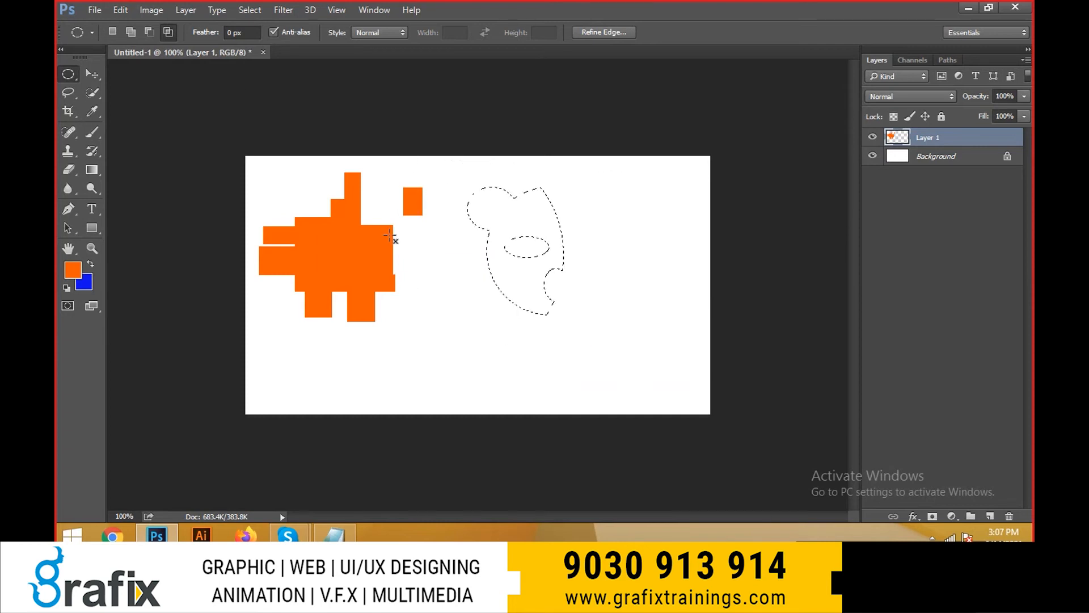
key("ctrl+z")
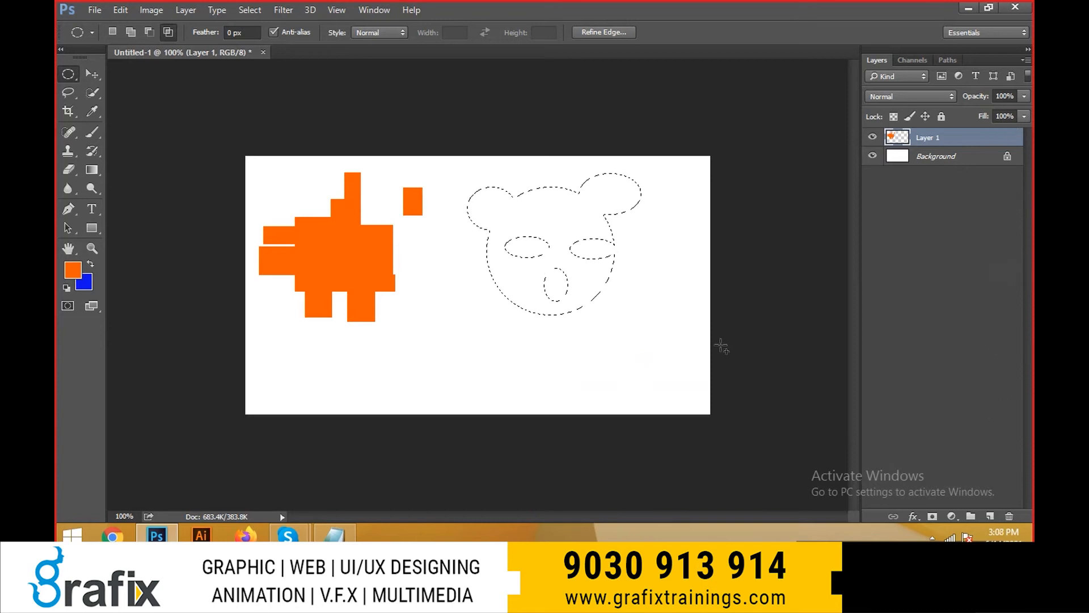
- Open the new layer settings, highlight the new layer shortcut in the PSD-Shortcuts-V1 notes in Notepad, and return to Photoshop
key("shift")
key("ctrl+shift+n")
key("alt+Tab")
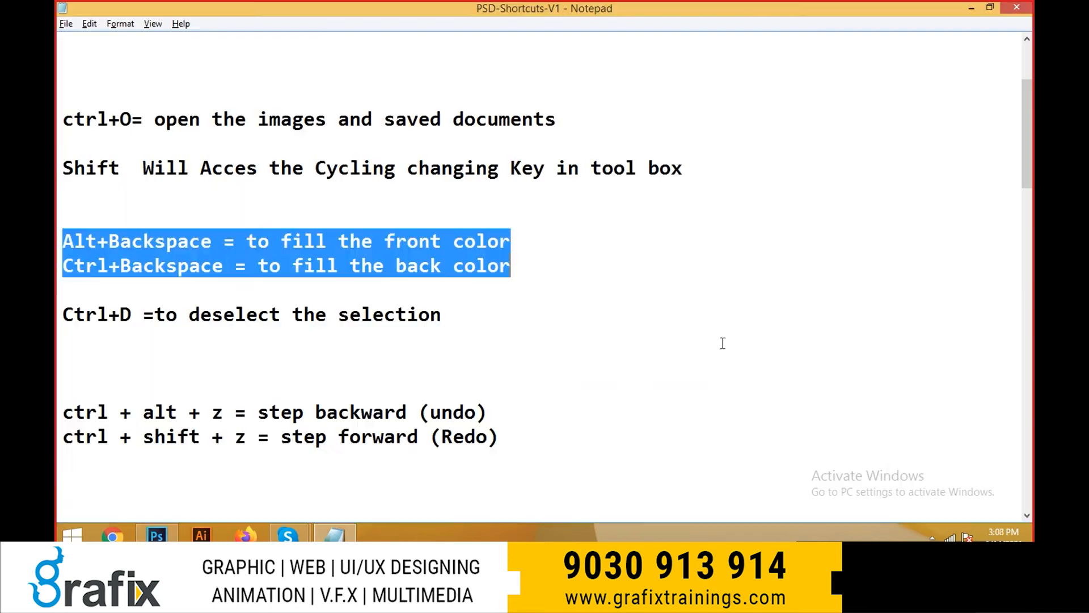
scroll(471, 325, "down", 3)
left_click_drag(485, 316, 57, 287)
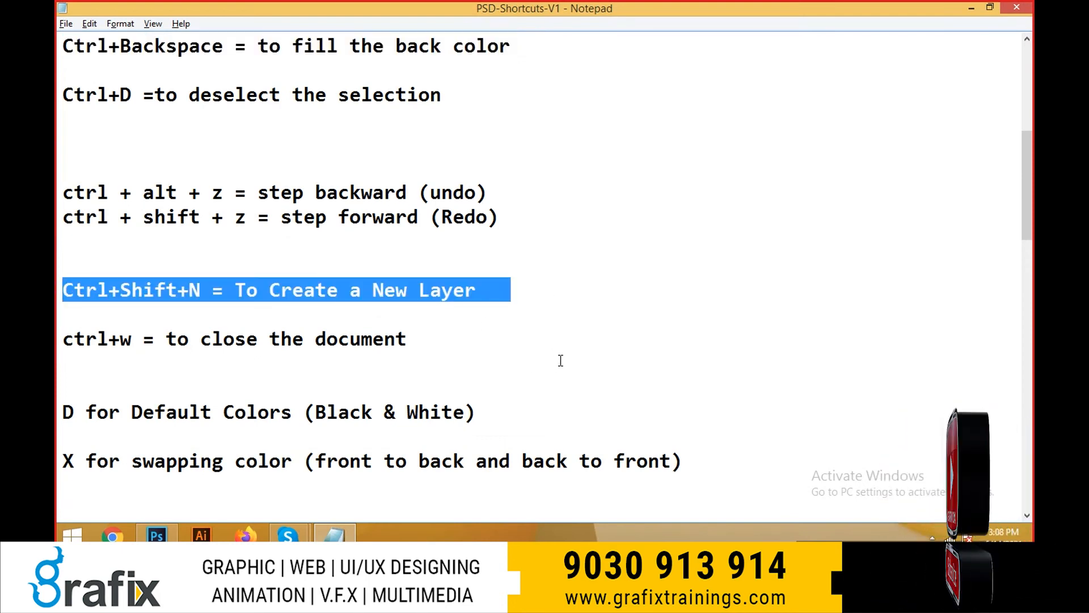
key("alt+Tab")
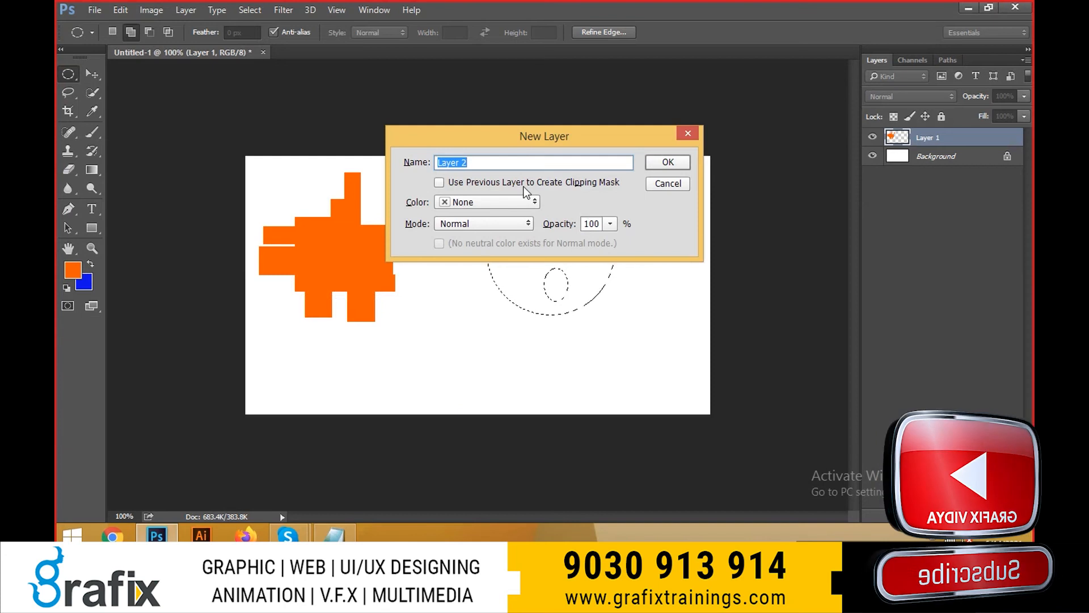
- Create the new layer with the name circle, and fill the face selection with the blue background color before deselecting
type("circle")
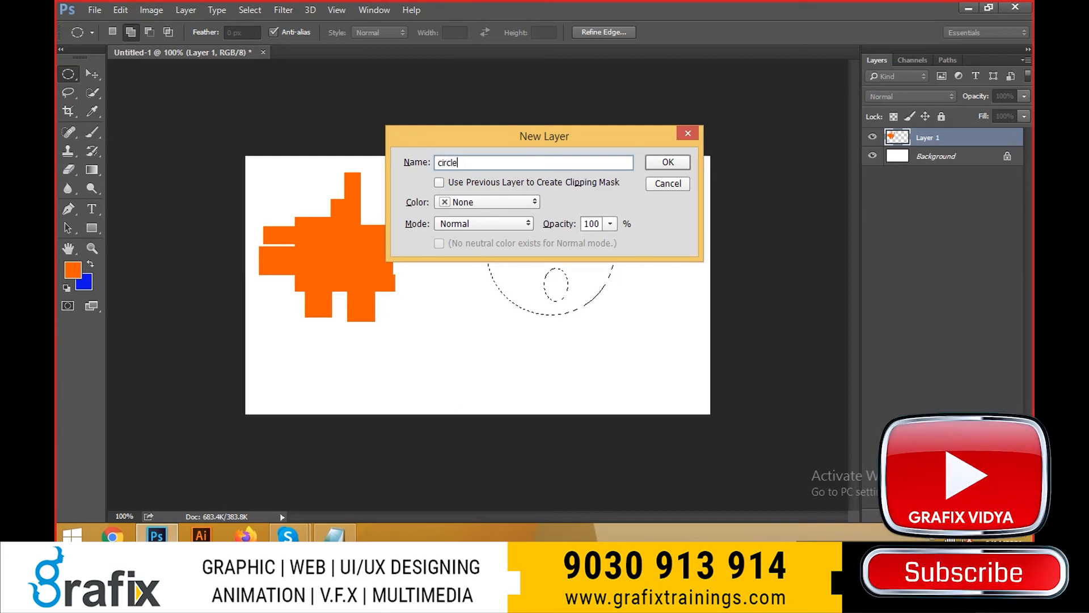
key("Return")
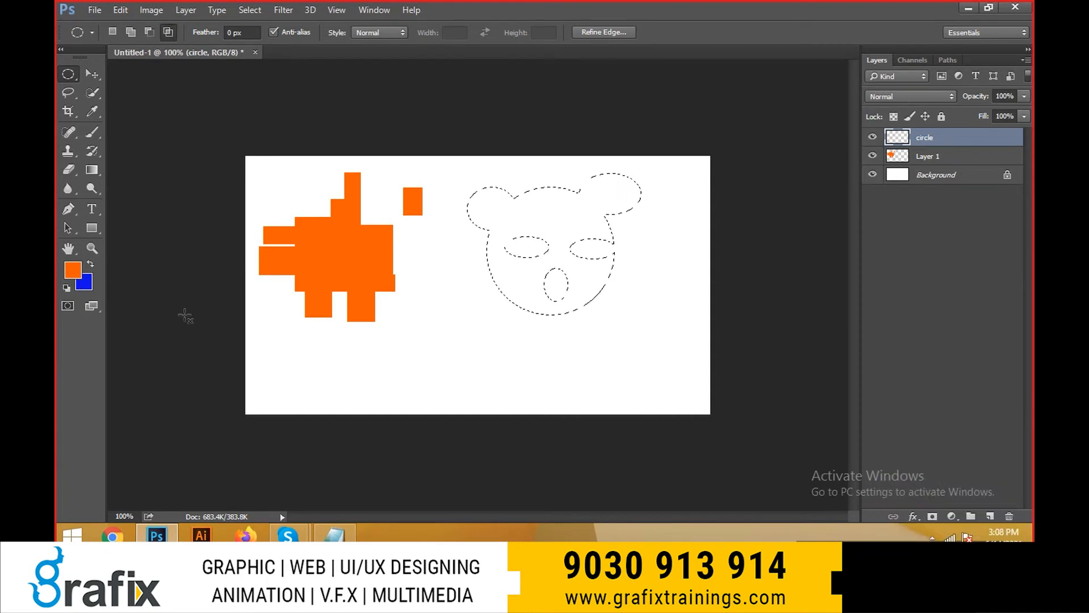
key("ctrl+BackSpace")
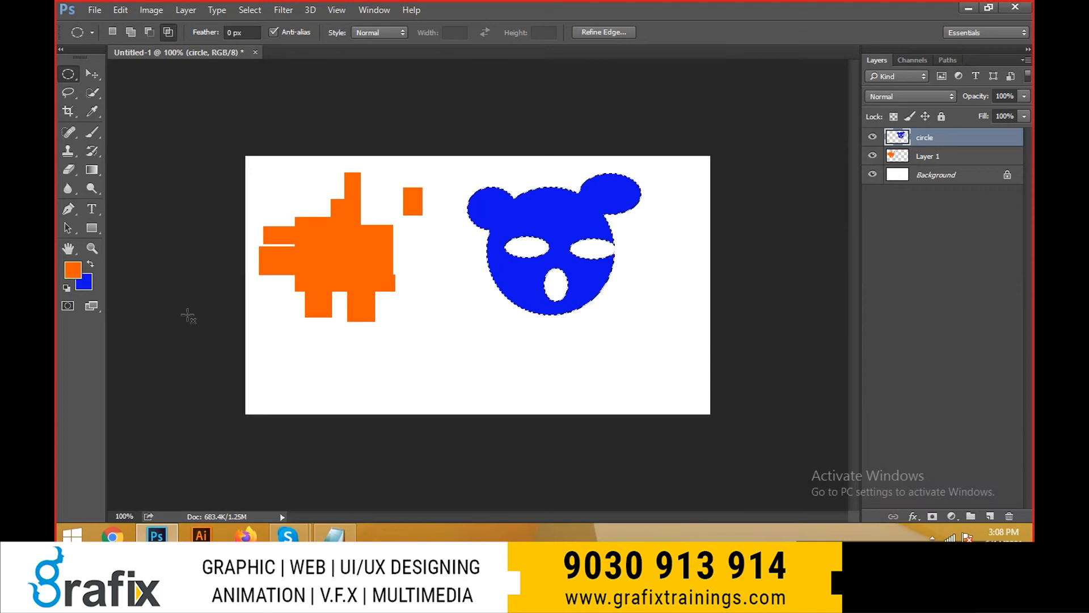
key("ctrl+d")
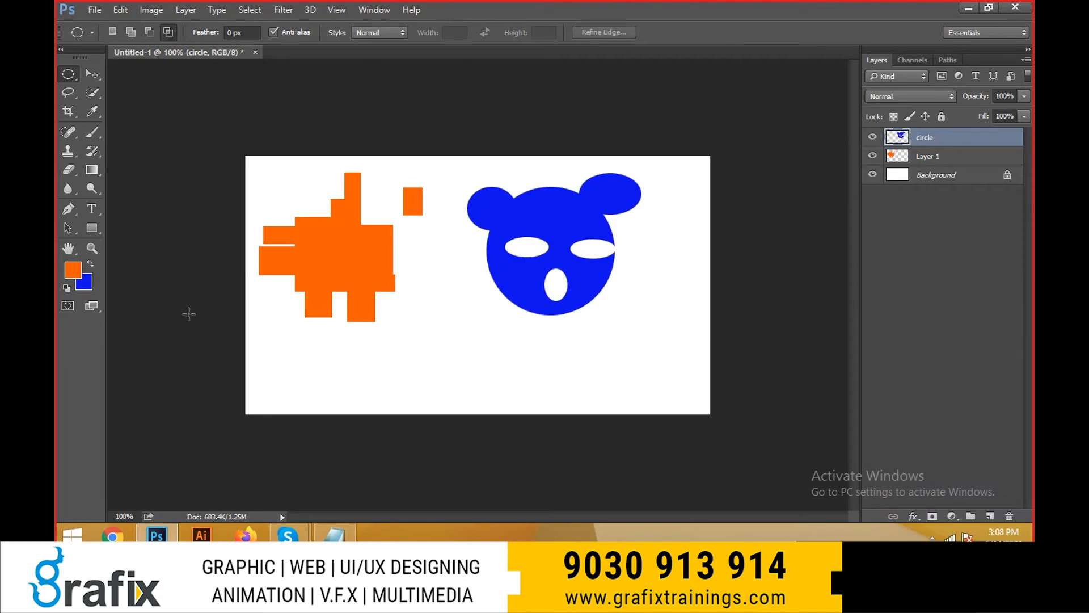
- Switch to the Notepad shortcut notes and highlight the lines about filling with the front and back colors
key("alt+Tab")
scroll(526, 262, "up", 2)
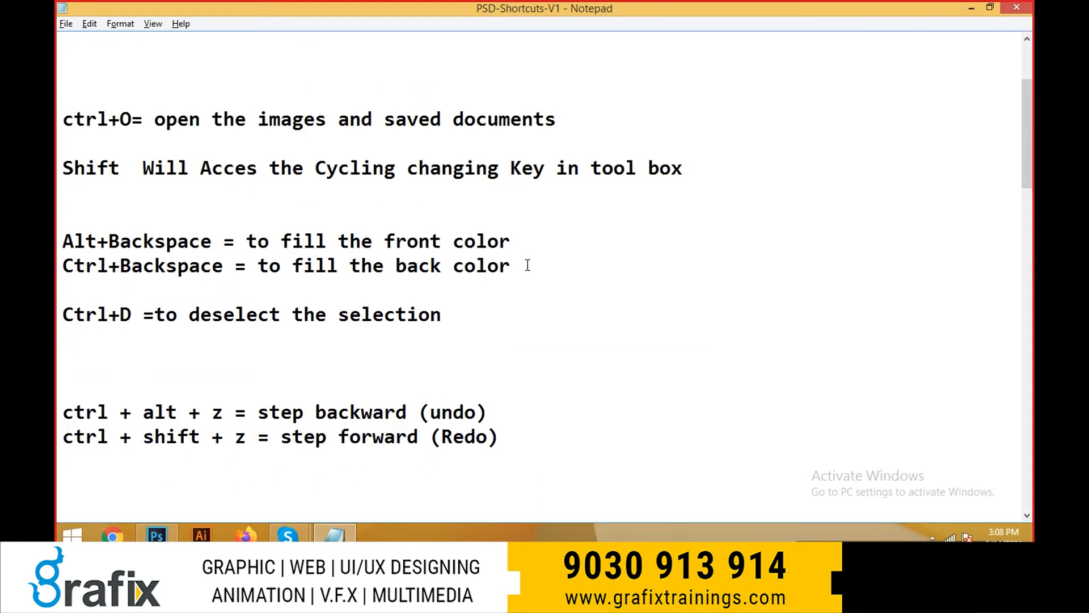
left_click(515, 260)
left_click_drag(515, 261, 56, 240)
left_click(99, 234)
left_click_drag(361, 241, 493, 256)
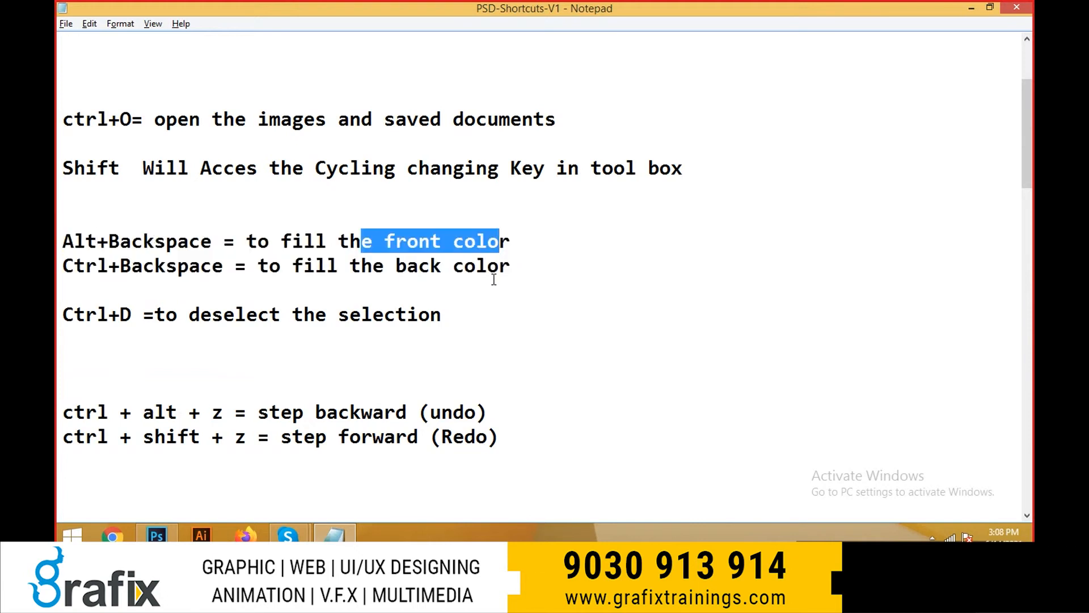
- Switch back to Photoshop and step backward through the history to the gear-shaped selection on the Background layer alone
key("alt+Tab")
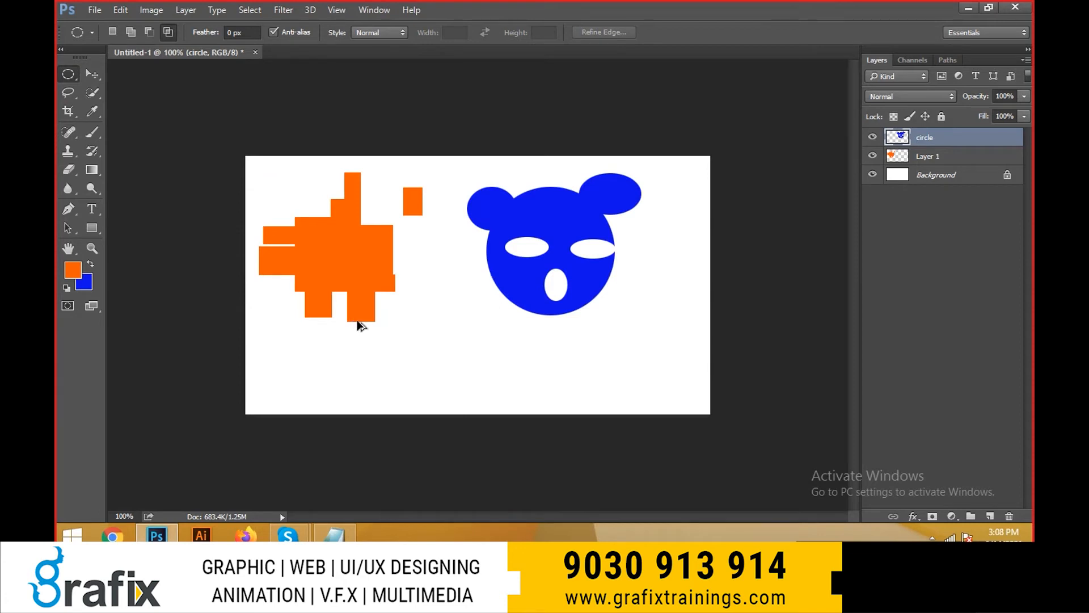
key("ctrl+alt+z")
key("ctrl+alt+z")
key("ctrl+alt+z")
key("ctrl+alt+z")
key("ctrl+alt+z")
key("ctrl+alt+z")
key("ctrl+alt+z")
key("ctrl+alt+z")
key("ctrl+alt+z")
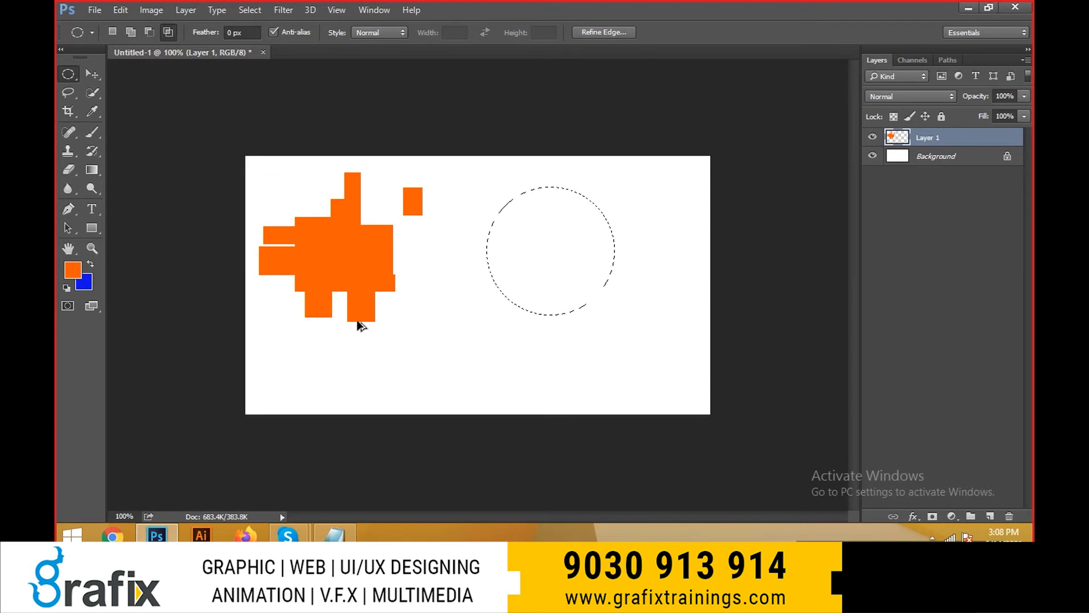
key("ctrl+alt+z")
key("ctrl+alt+z")
key("ctrl+alt+z")
key("ctrl+alt+z")
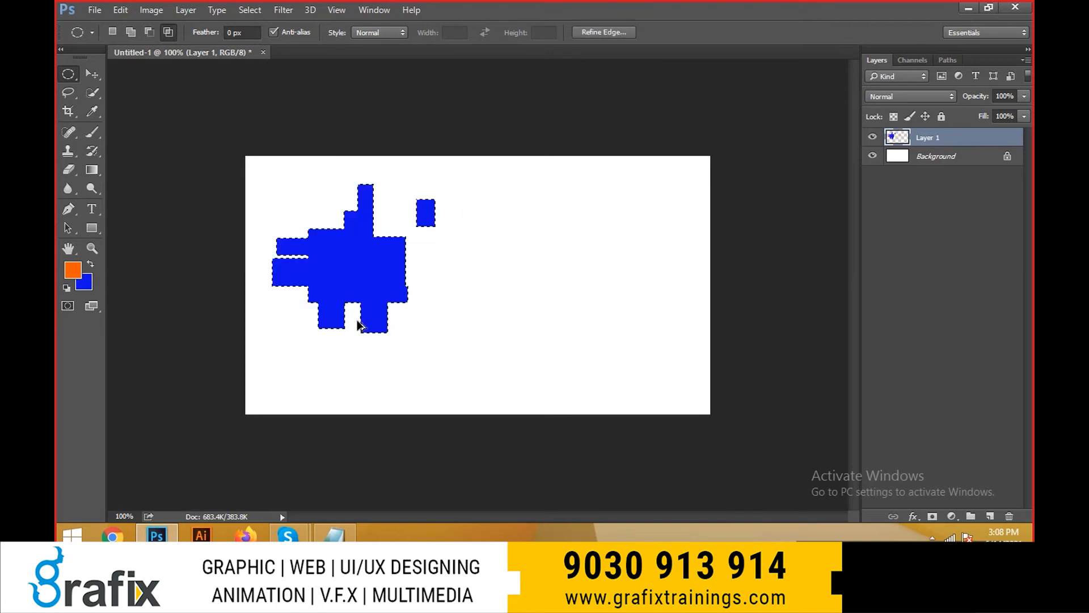
key("ctrl+alt+z")
key("ctrl+alt+z")
key("ctrl+alt+z")
key("ctrl+alt+z")
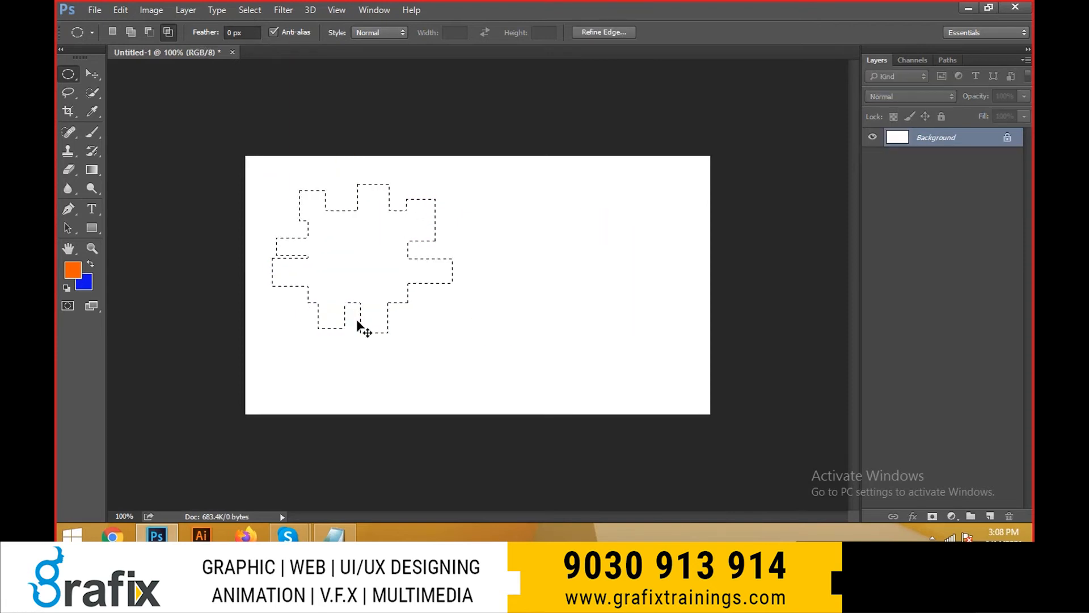
- Step forward through the history to restore both filled shapes and the circle layer
key("ctrl+shift+z")
key("ctrl+shift+z")
key("ctrl+shift+z")
key("ctrl+shift+z")
key("ctrl+shift+z")
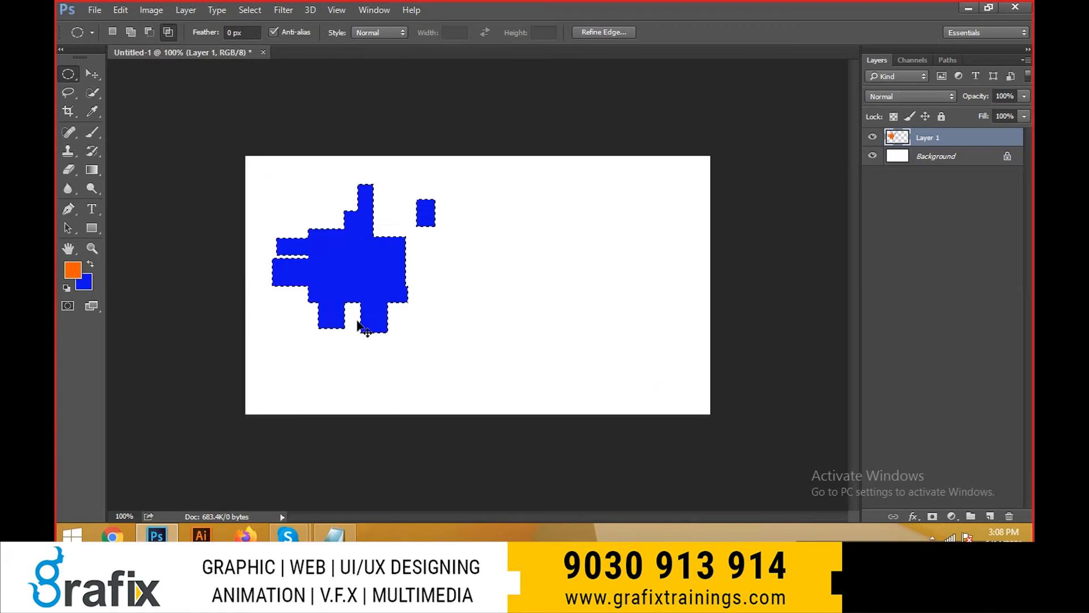
key("ctrl+shift+z")
key("ctrl+shift+z")
key("ctrl+shift+z")
key("ctrl+shift+z")
key("ctrl+shift+z")
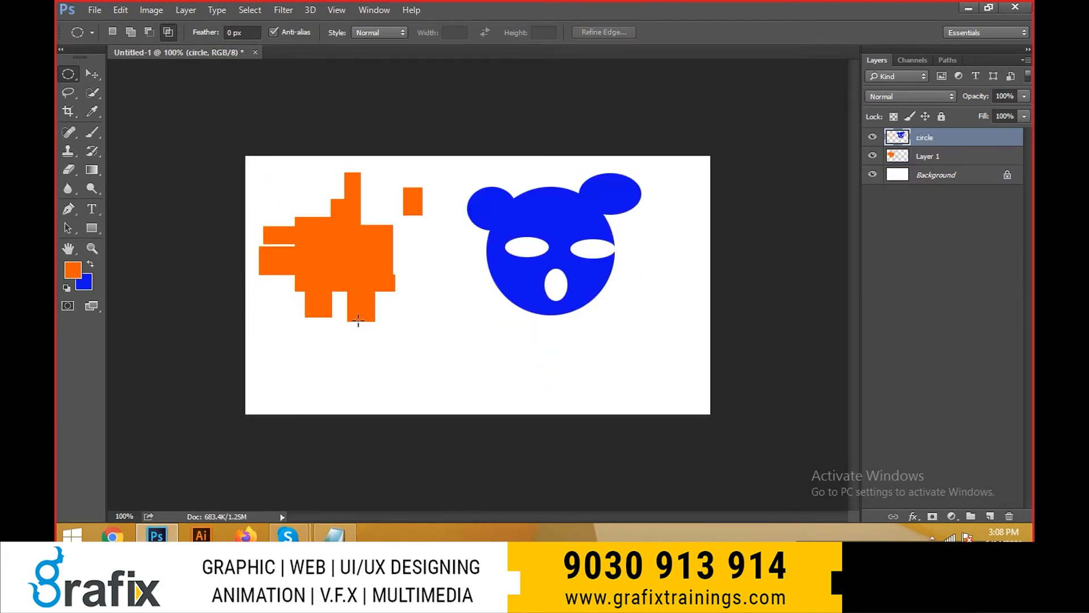
- Switch to the Notepad shortcut notes and highlight the step backward and step forward entries
key("alt+Tab")
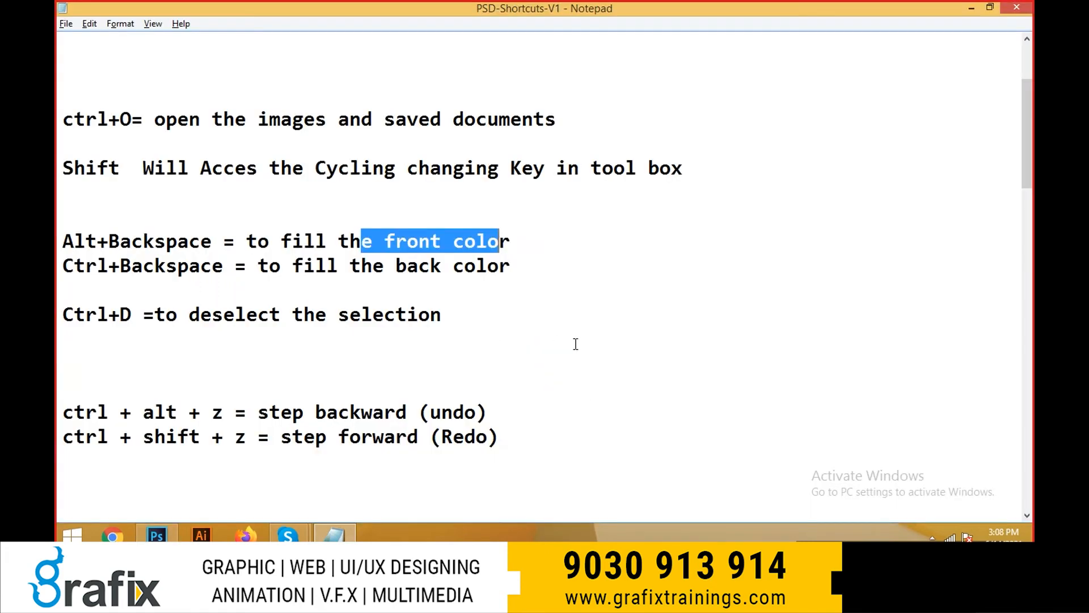
left_click_drag(518, 363, 57, 340)
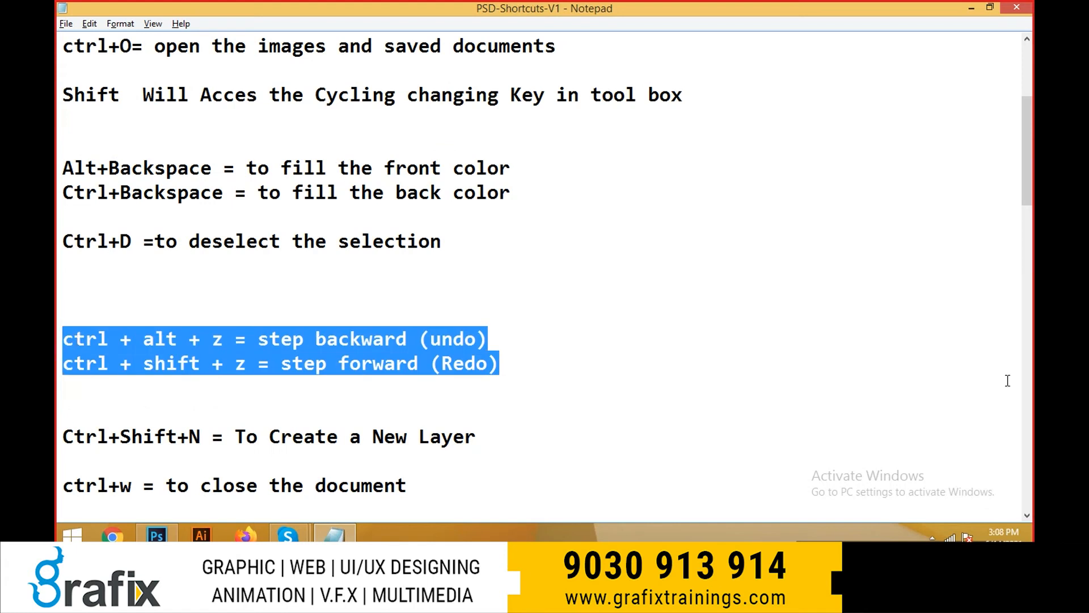
key("alt+Tab")
key("alt+Tab")
left_click(579, 366)
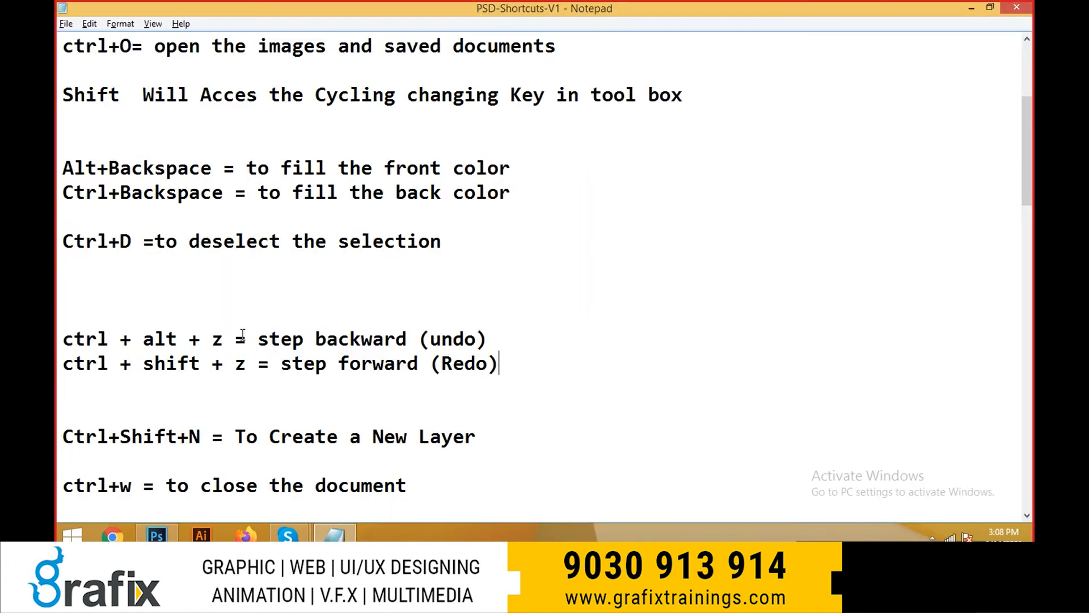
left_click_drag(425, 324, 491, 340)
left_click(565, 336)
left_click_drag(118, 367, 514, 366)
- Switch back to Photoshop, and move the blue face and the orange shape on Layer 1 slightly to the right
key("alt+Tab")
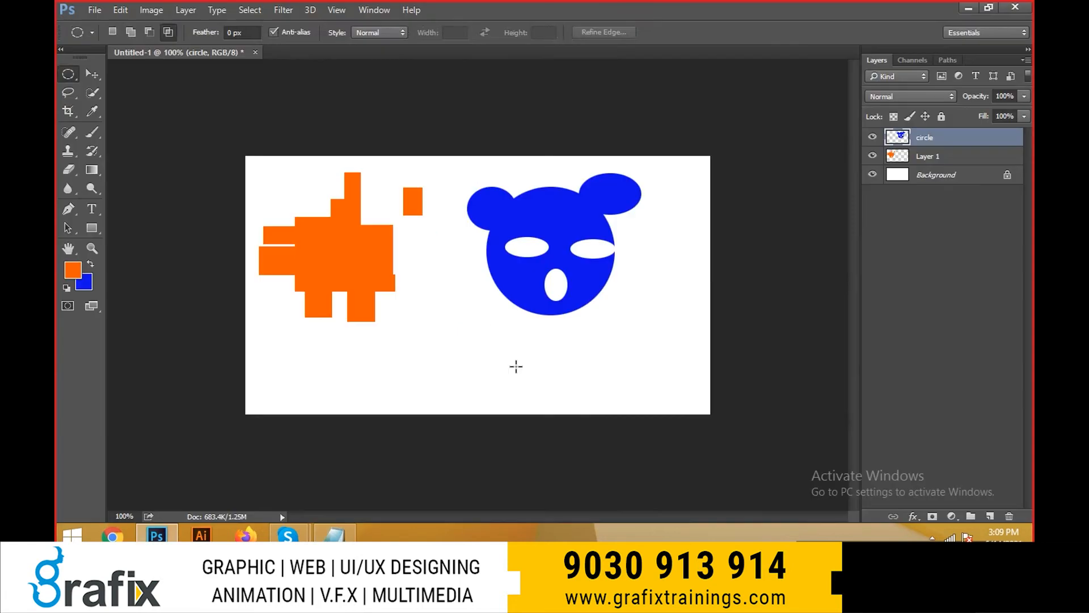
key("v")
left_click_drag(567, 241, 592, 241)
right_click(384, 268)
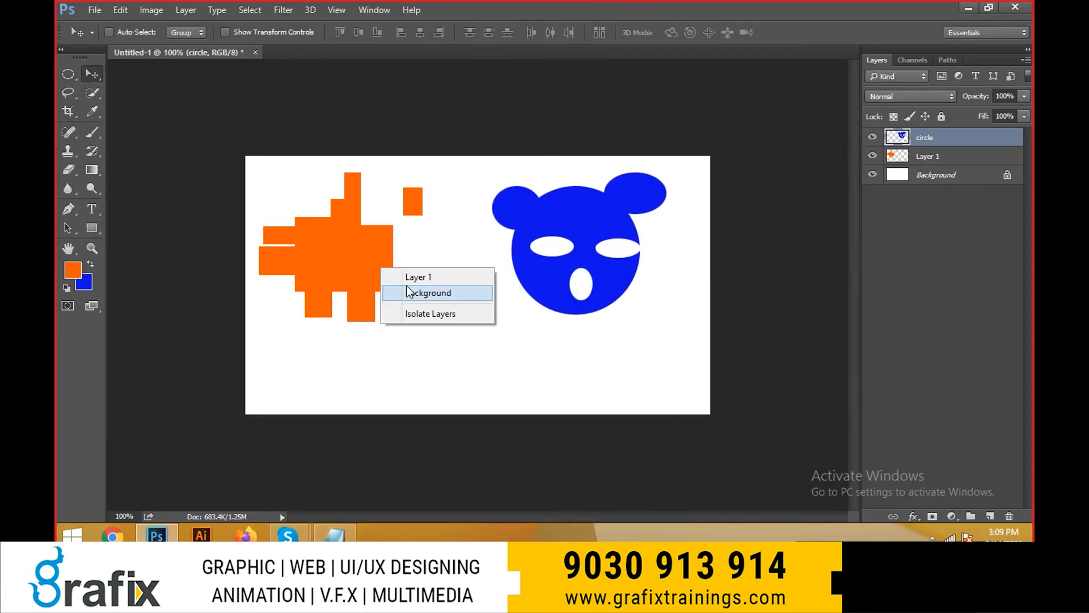
left_click(404, 278)
left_click_drag(404, 280, 430, 280)
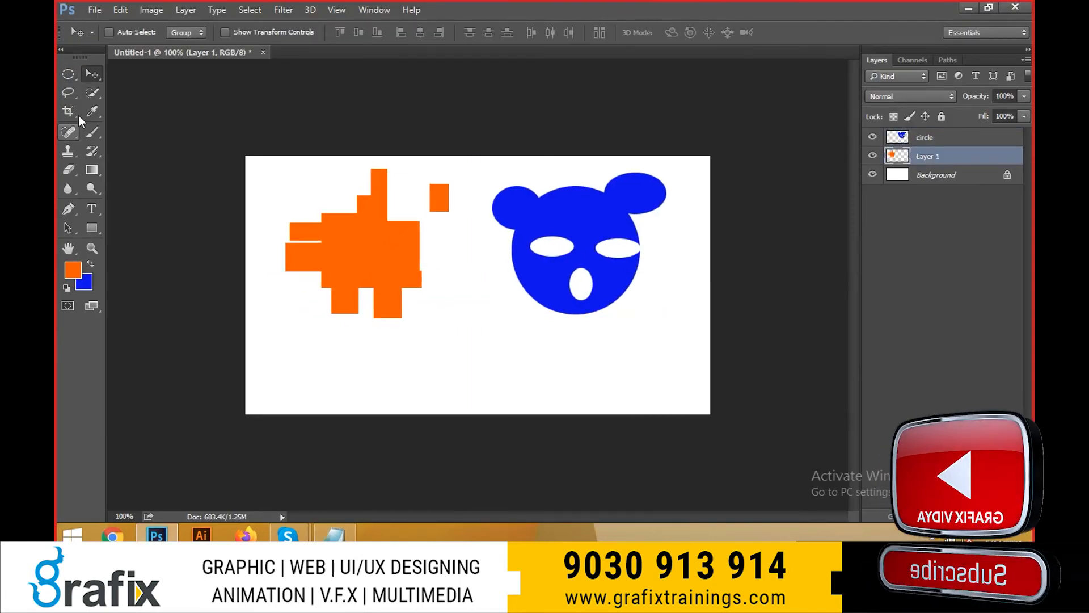
- Select a single-pixel row across the canvas, just below the orange shape and the blue face, with the Single Row Marquee
left_click(75, 93)
left_click(137, 91)
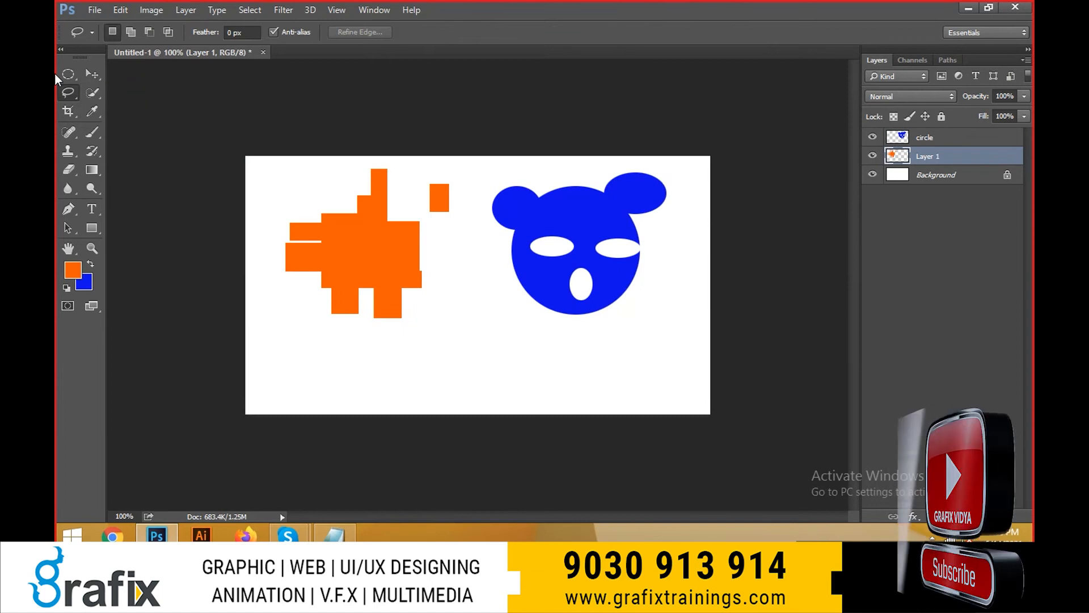
left_click(70, 75)
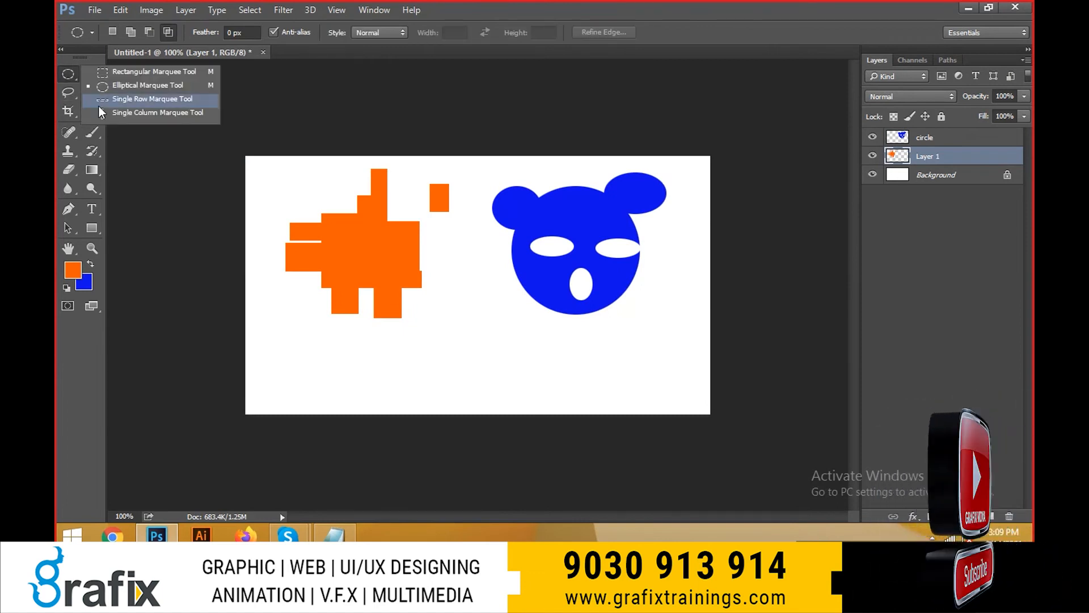
left_click(98, 107)
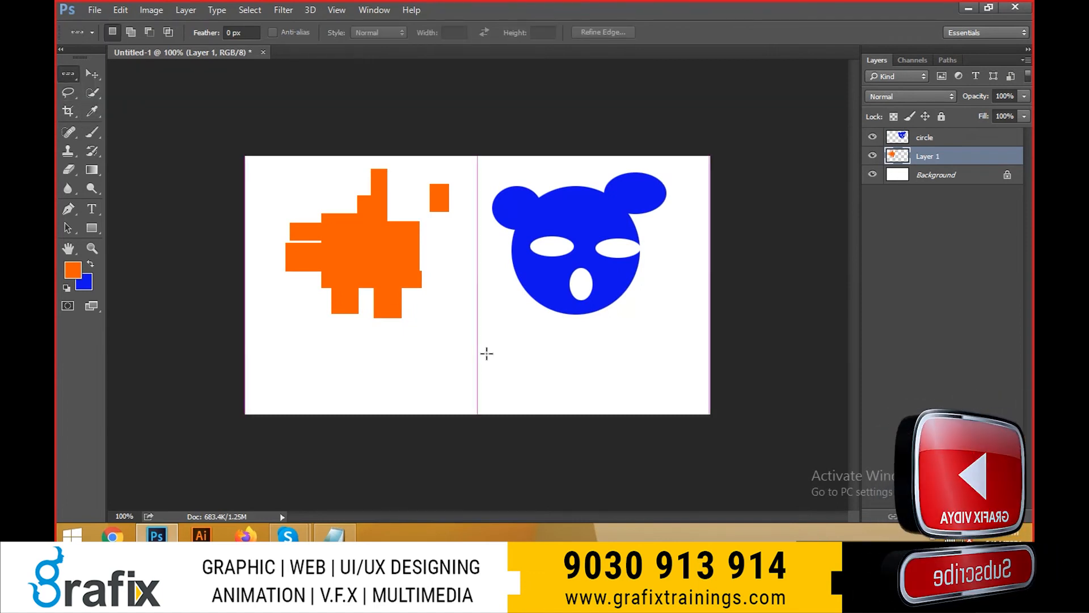
left_click(483, 348)
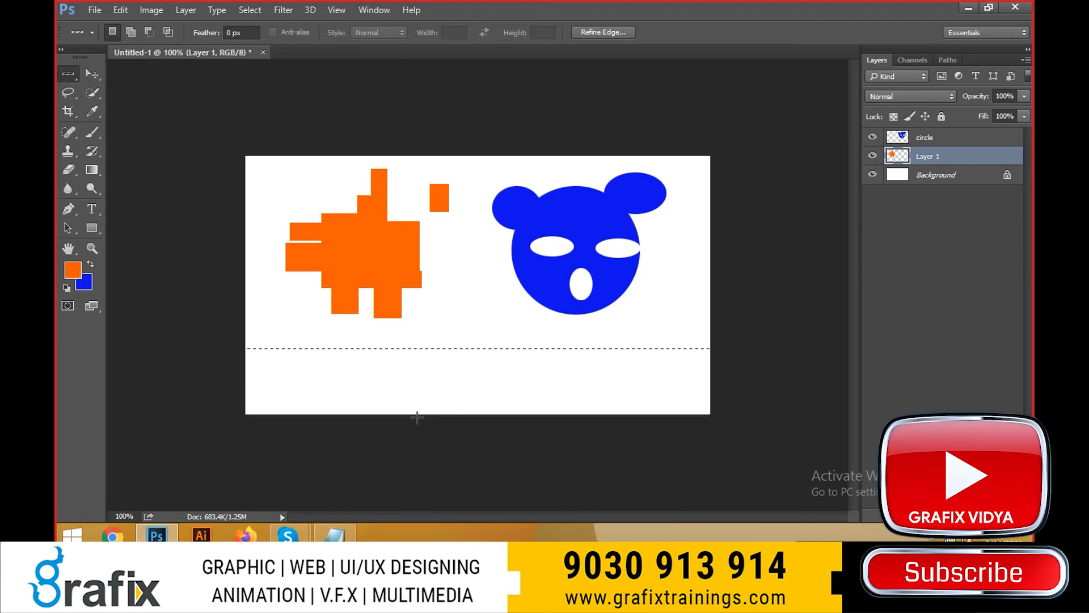
left_click(57, 75)
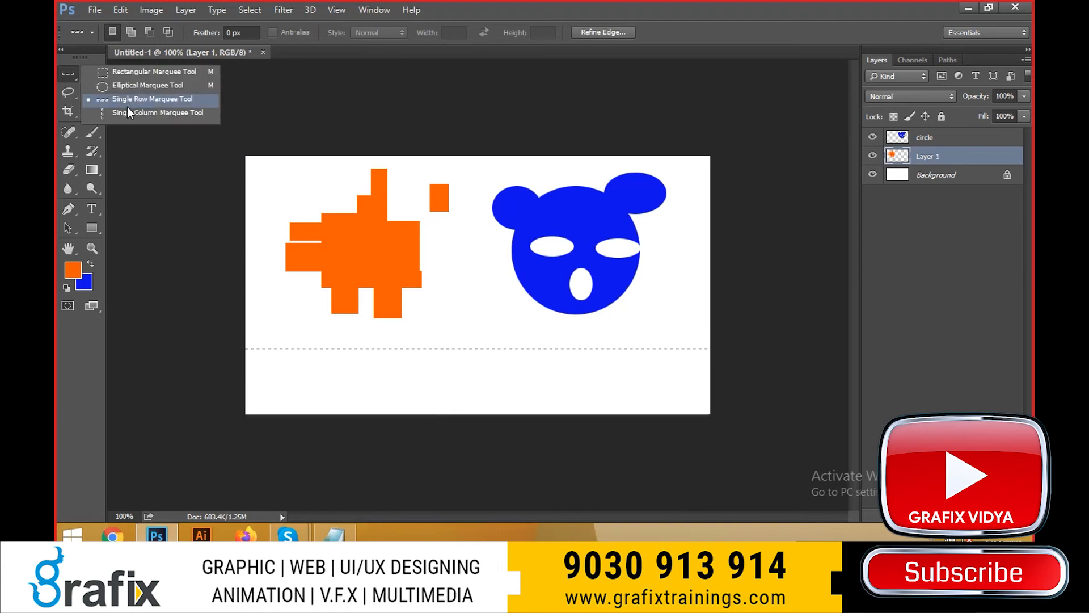
left_click(129, 101)
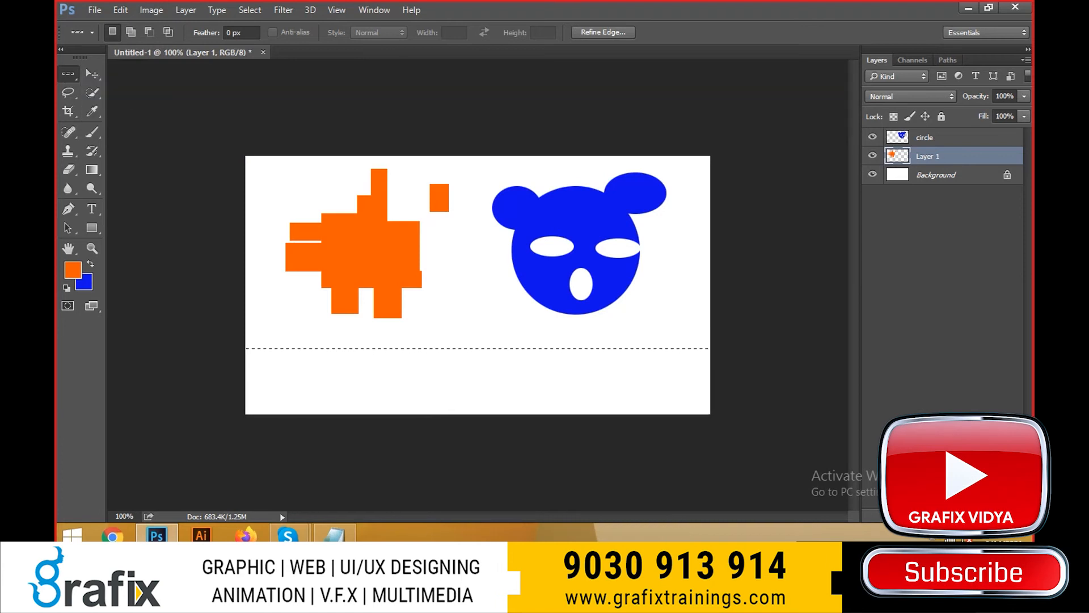
- Add a new layer above Layer 1 and name it Row Line
left_click(983, 515)
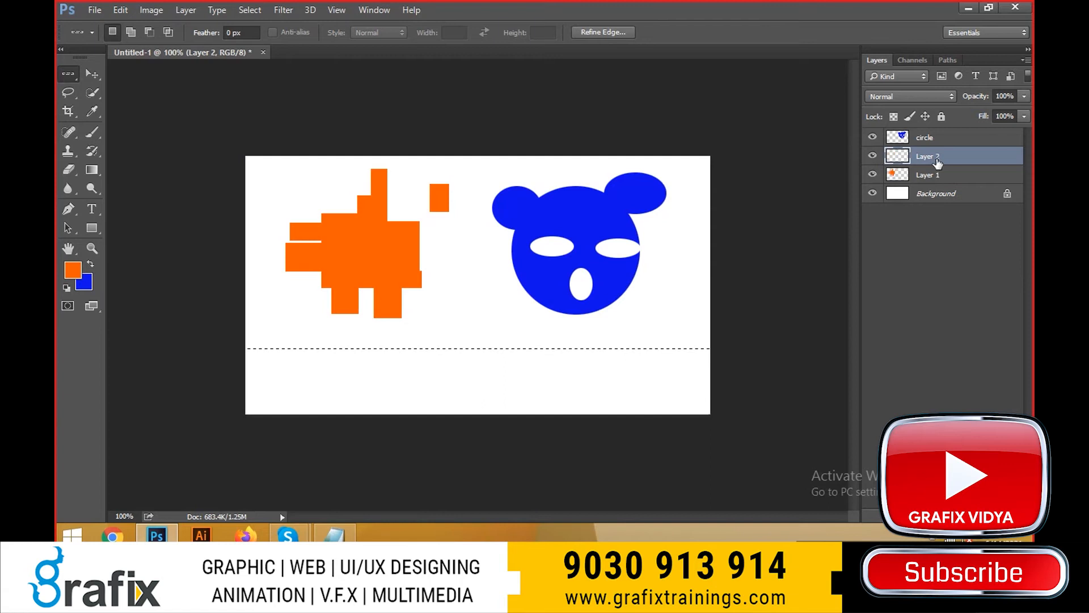
double_click(936, 160)
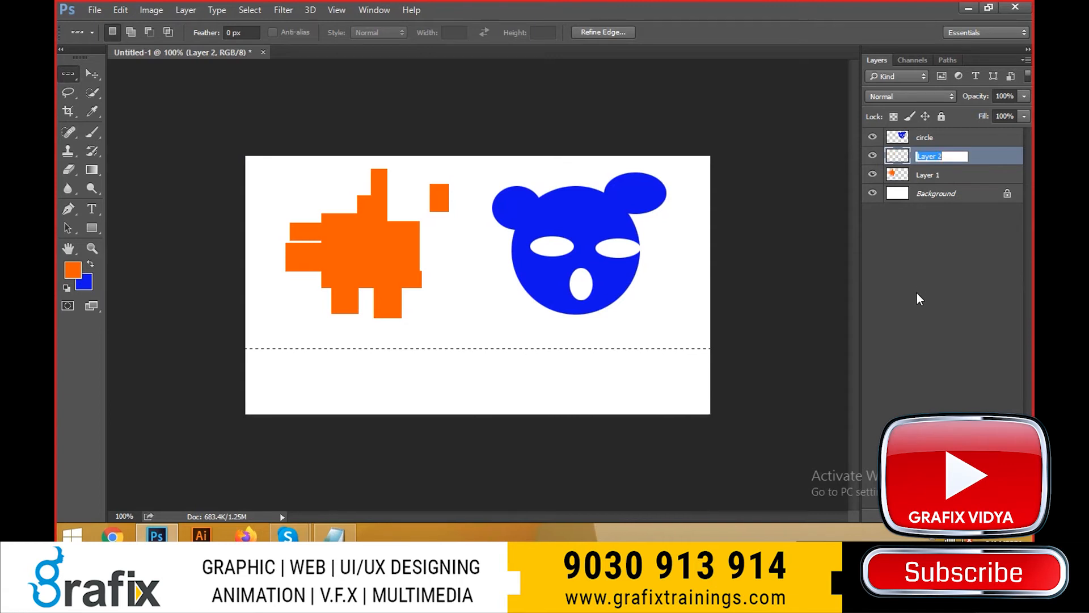
key("BackSpace")
type("Row Line")
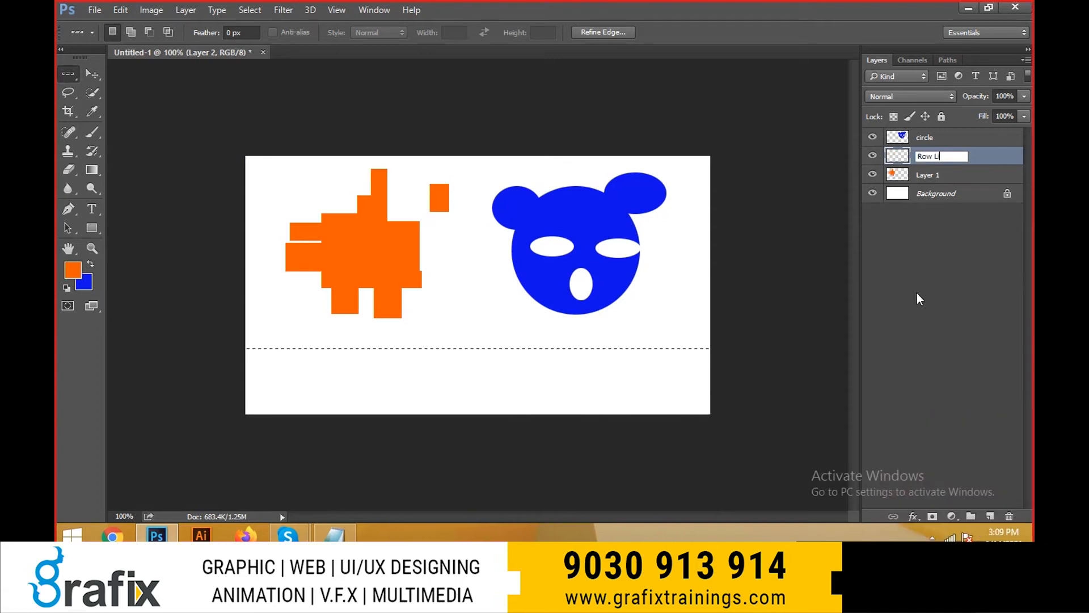
key("Return")
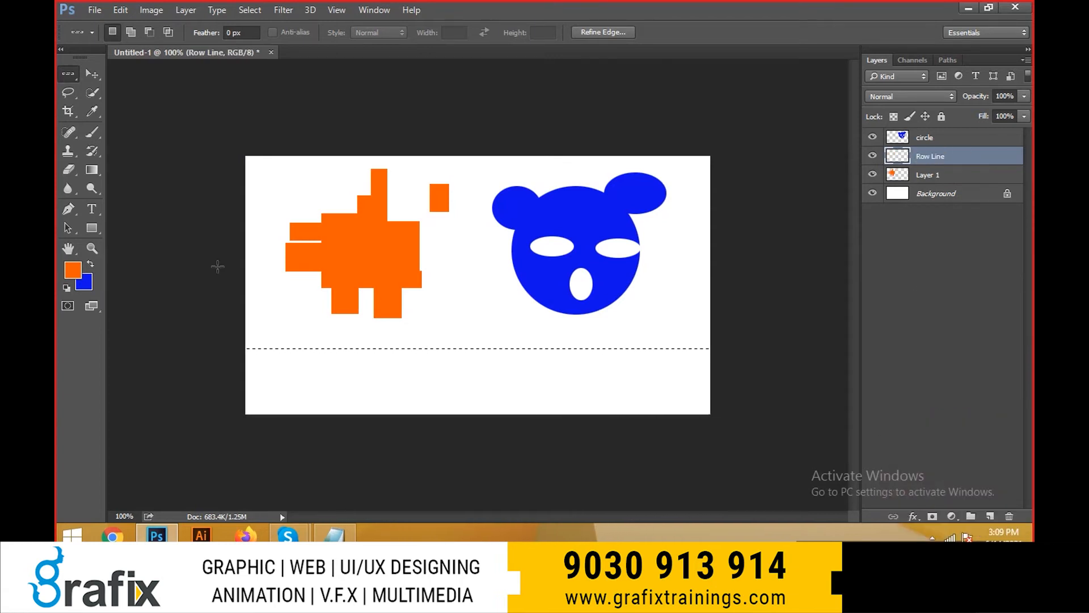
- Fill the row selection with a red foreground color, deselect it, and move the line slightly up
left_click(72, 270)
left_click(562, 190)
left_click_drag(562, 190, 563, 121)
left_click(712, 117)
key("alt+BackSpace")
key("ctrl+d")
key("v")
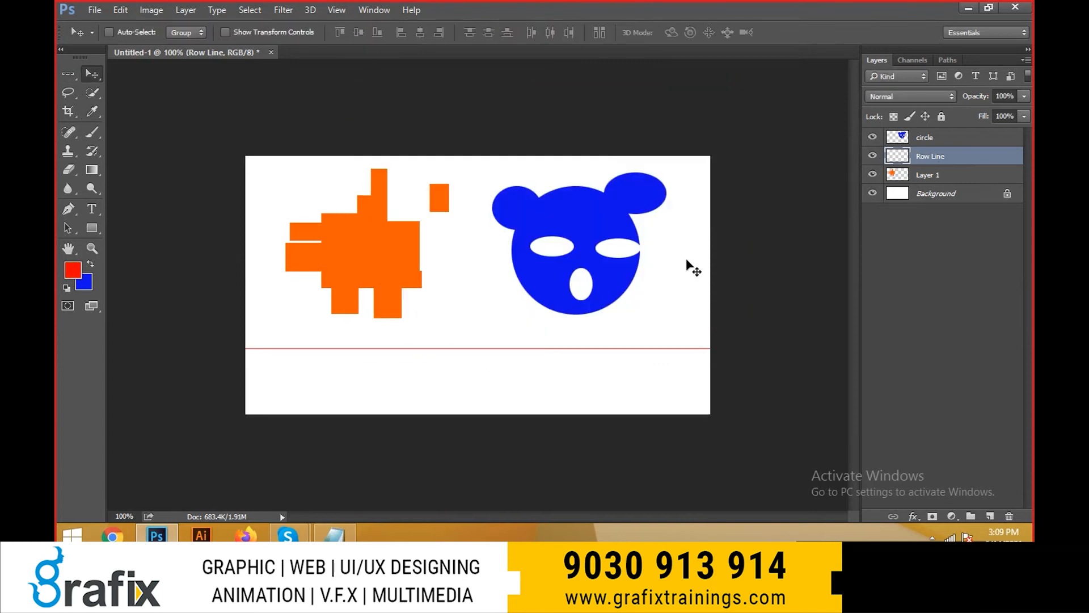
left_click_drag(613, 348, 647, 360)
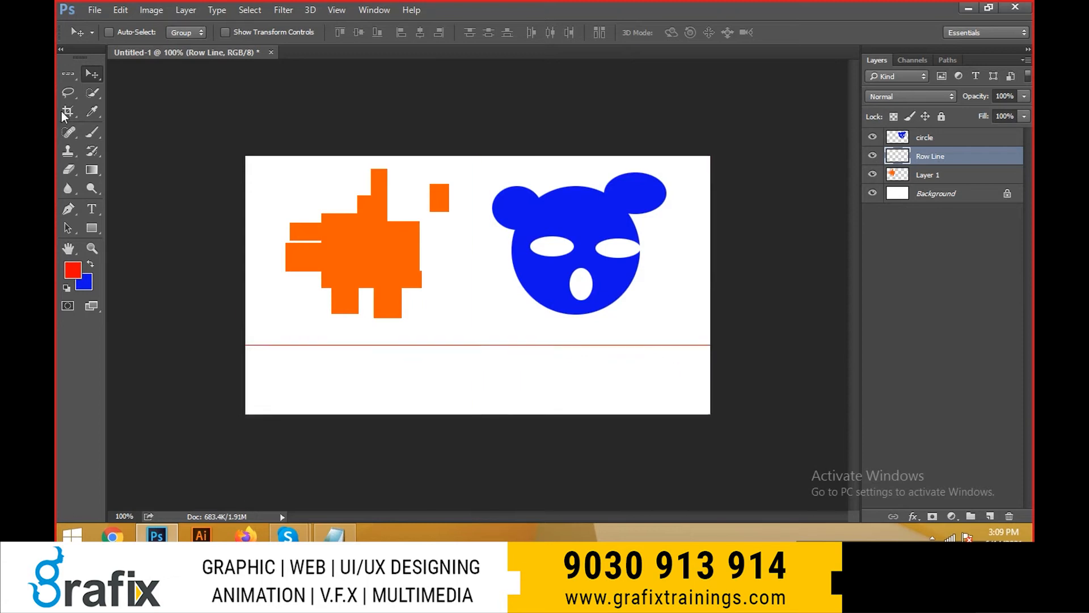
- Select a single-pixel column between the orange shape and the blue face, and create a new layer named Column line
right_click(68, 74)
left_click(135, 117)
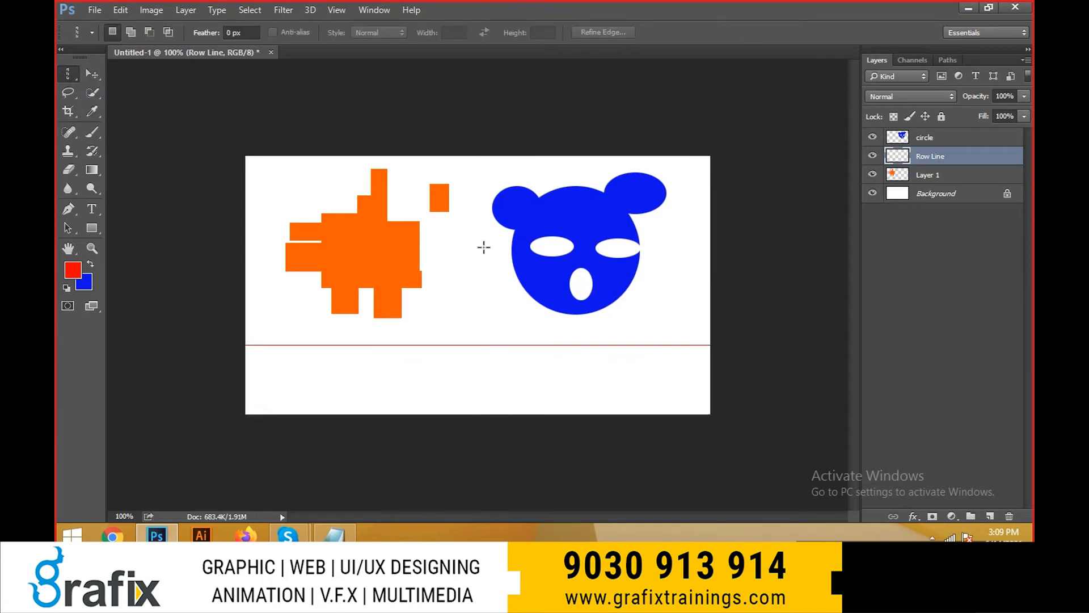
left_click(475, 247)
key("ctrl+shift+n")
type("Column")
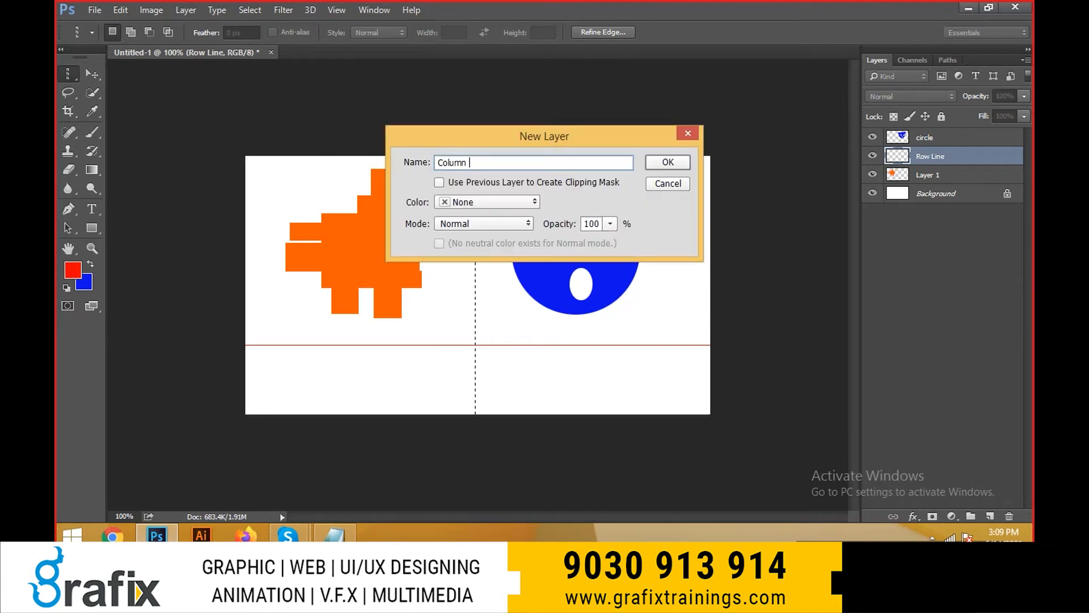
type(" line")
key("Return")
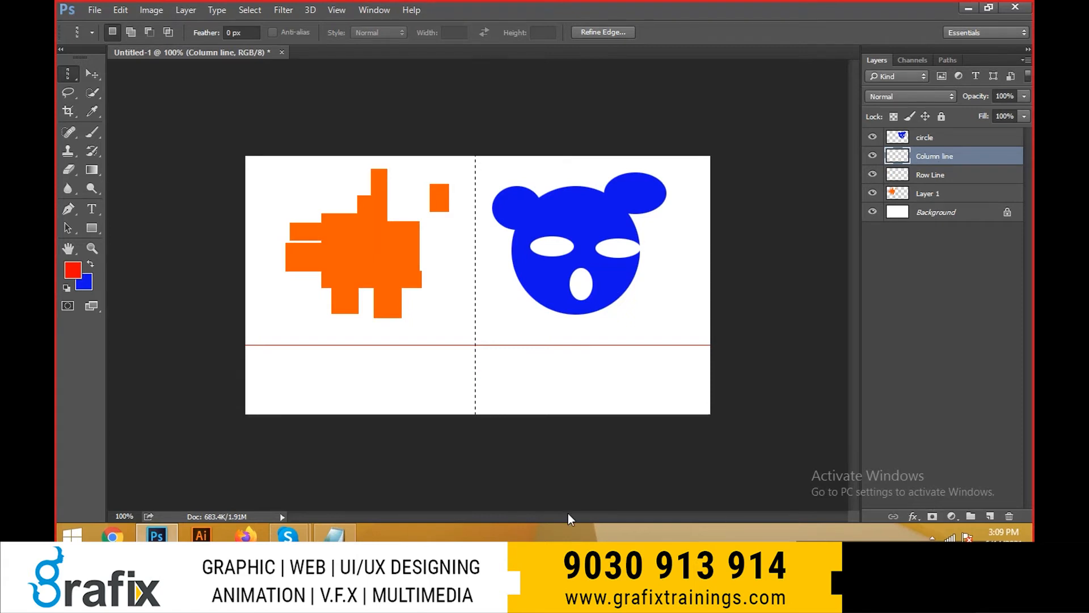
- Fill the column selection with a bright green background color, deselect it, and move the line slightly to the left
left_click(86, 284)
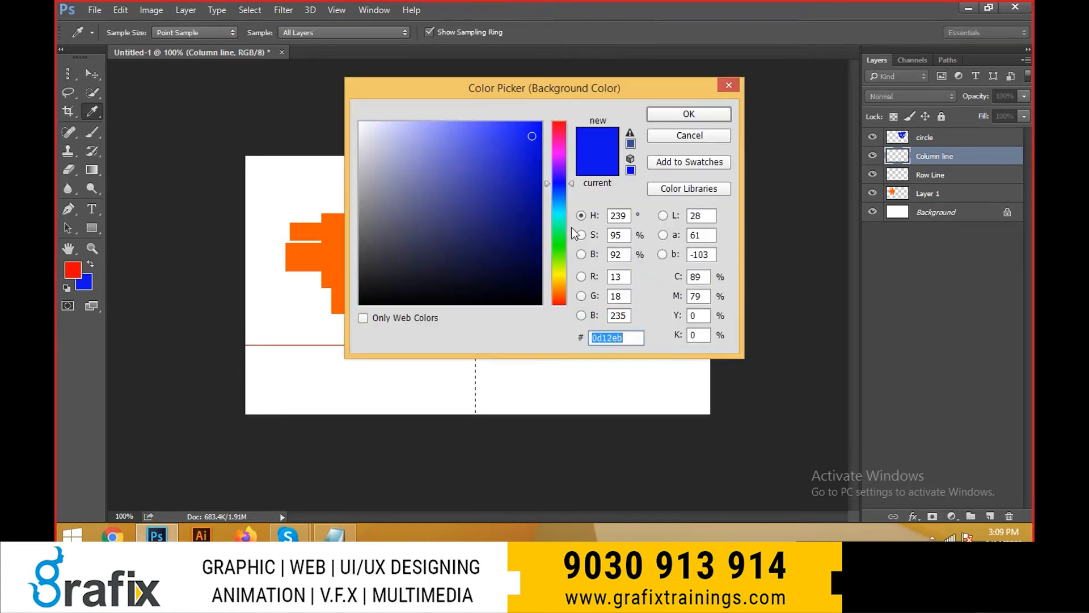
left_click_drag(575, 187, 579, 256)
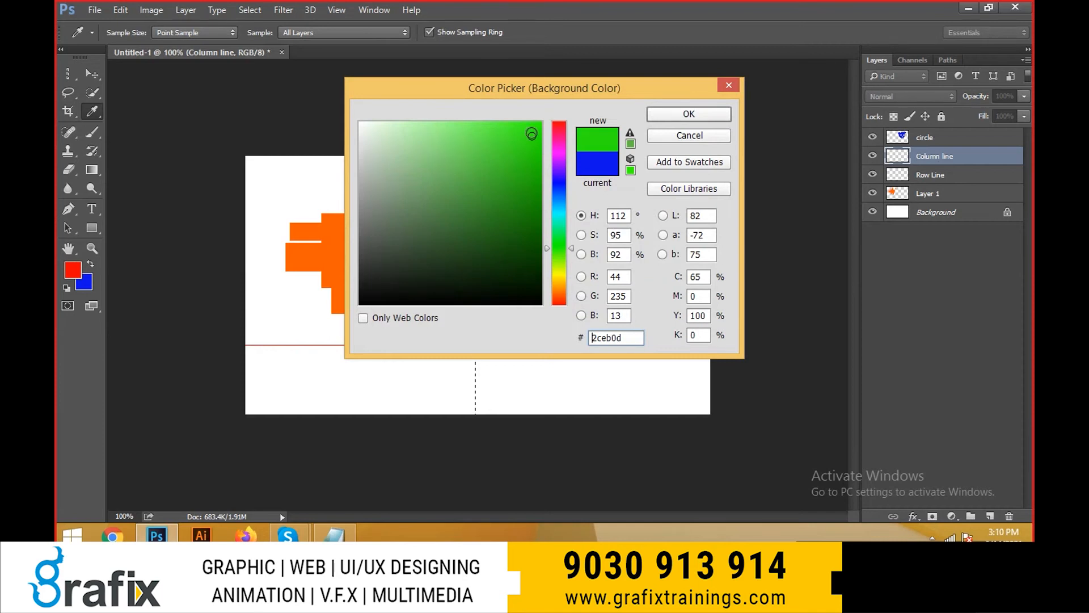
left_click(499, 126)
mouse_move(499, 126)
left_mouse_down()
mouse_move(440, 114)
mouse_move(570, 119)
mouse_move(543, 227)
mouse_move(544, 169)
left_mouse_up()
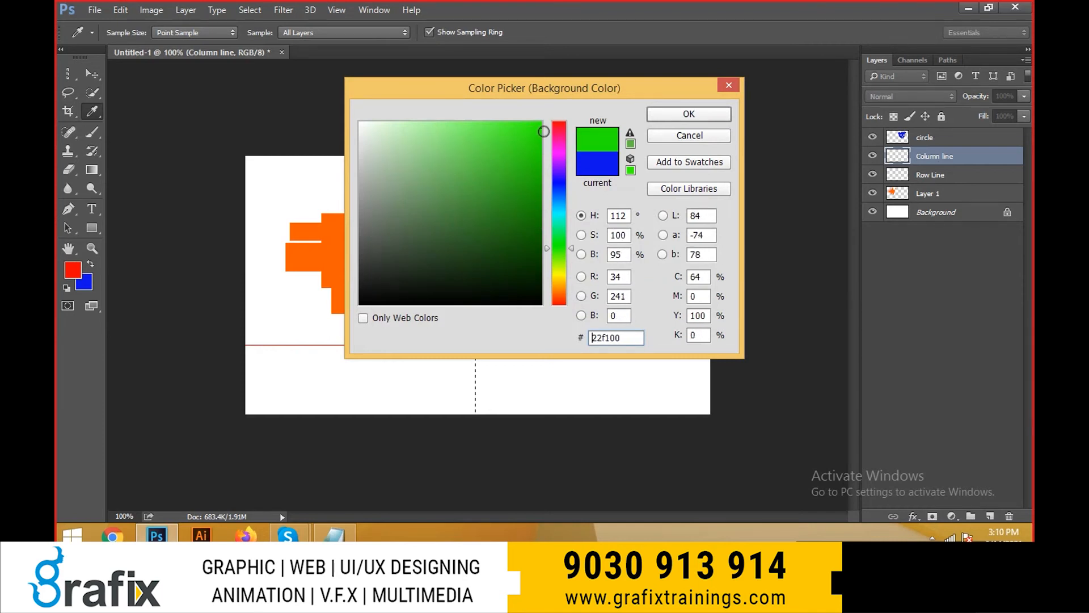
left_click(689, 113)
key("m")
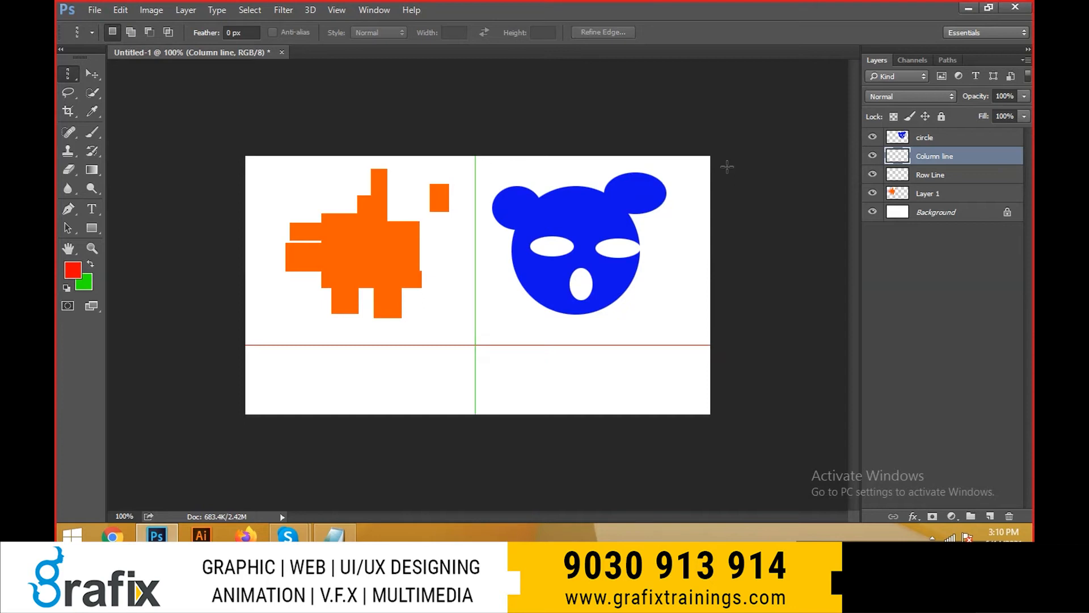
key("v")
key("ctrl+d")
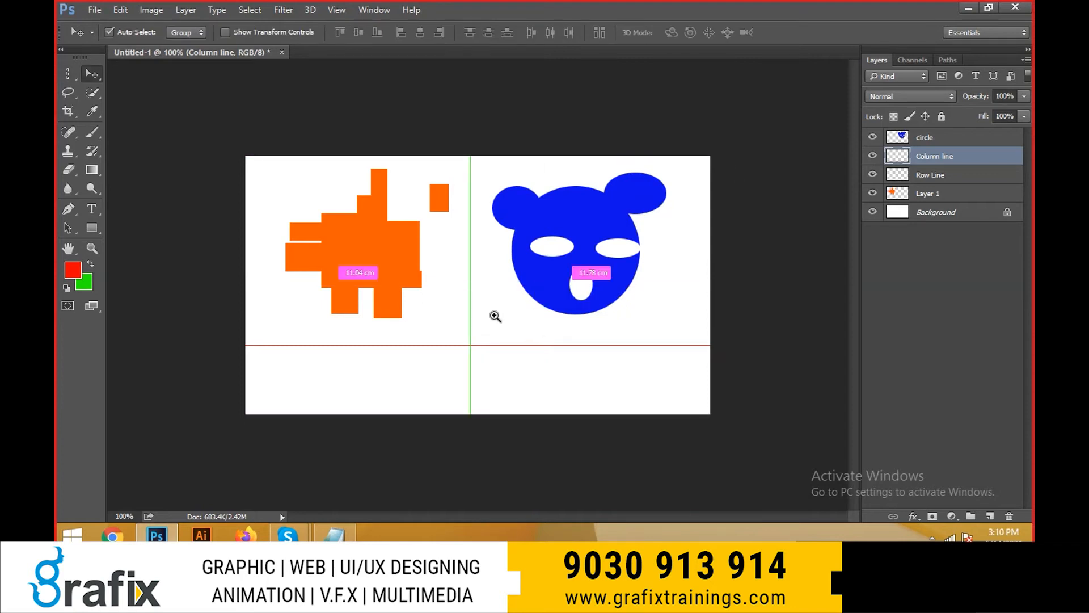
key("ctrl+plus")
scroll(539, 337, "down", 3)
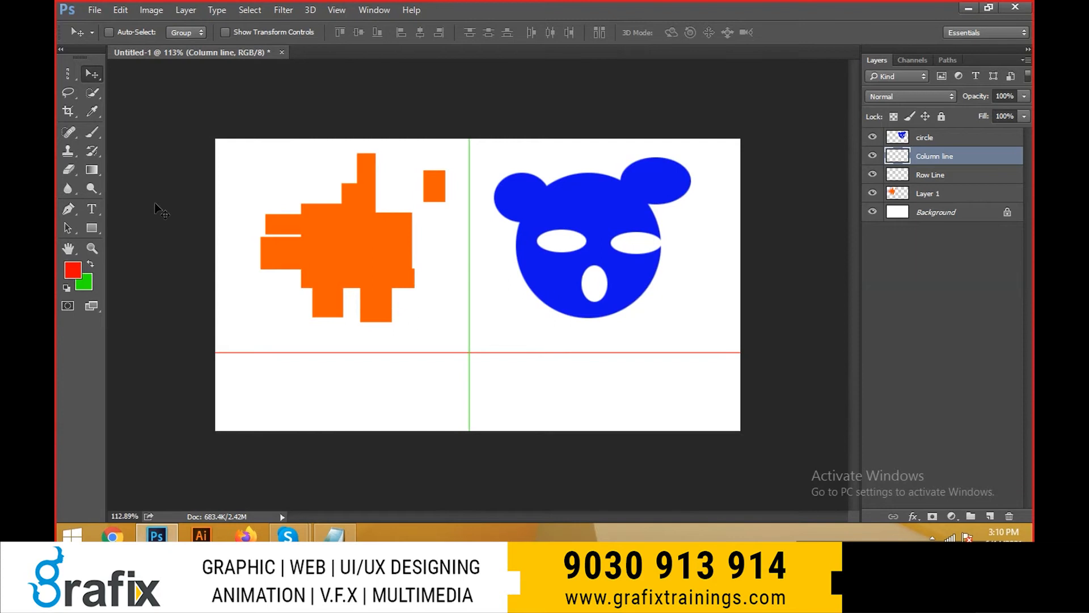
- Place two evenly spaced copies of the red row line above the original, and shift the green column line to the right
left_click(70, 70)
left_click(114, 100)
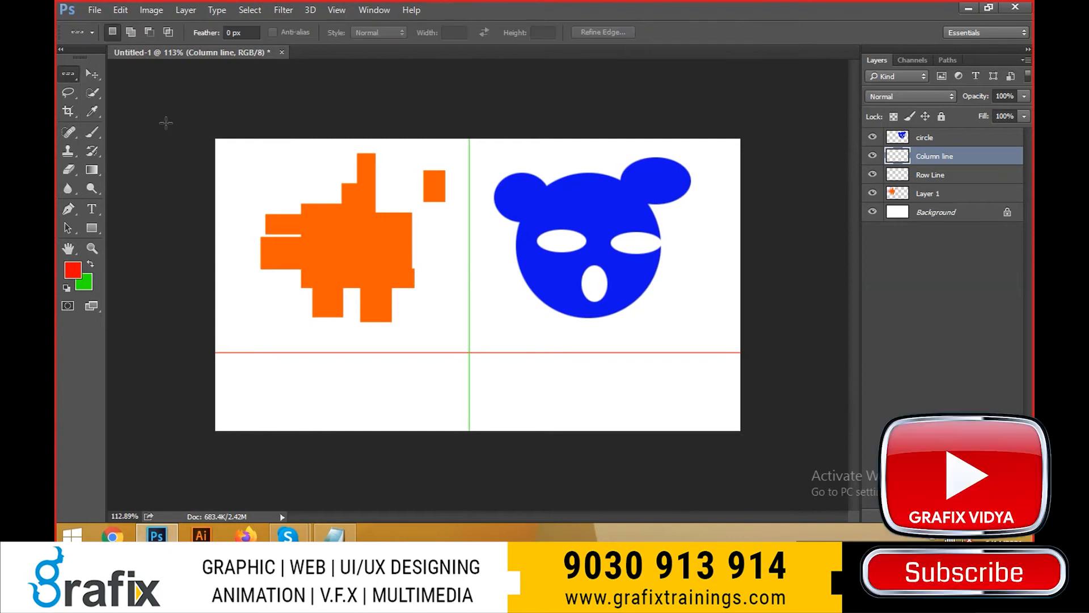
key("v")
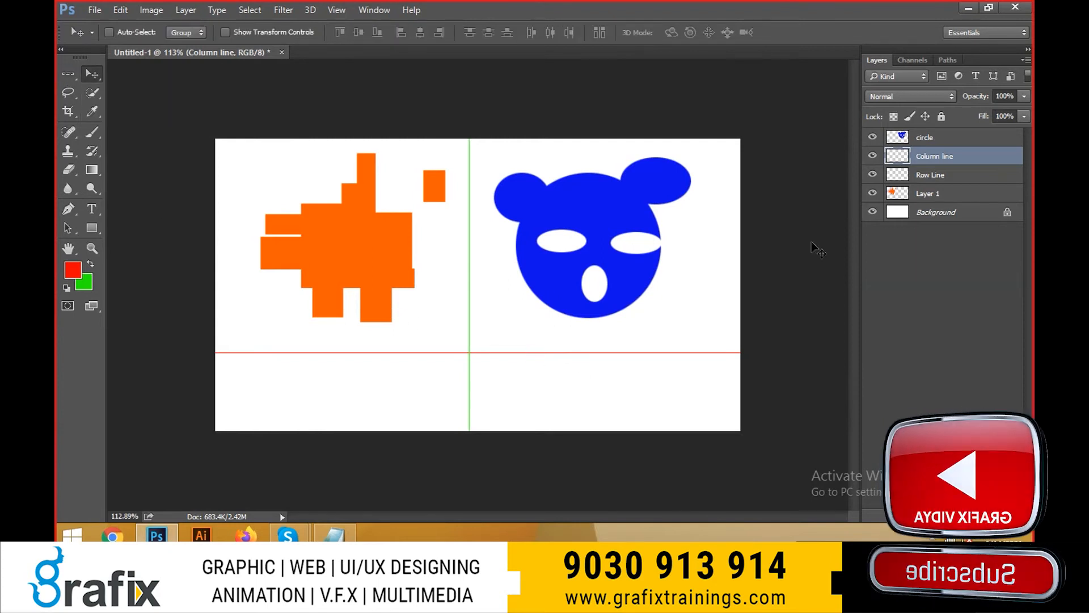
left_click(930, 175)
left_click_drag(750, 340, 748, 323)
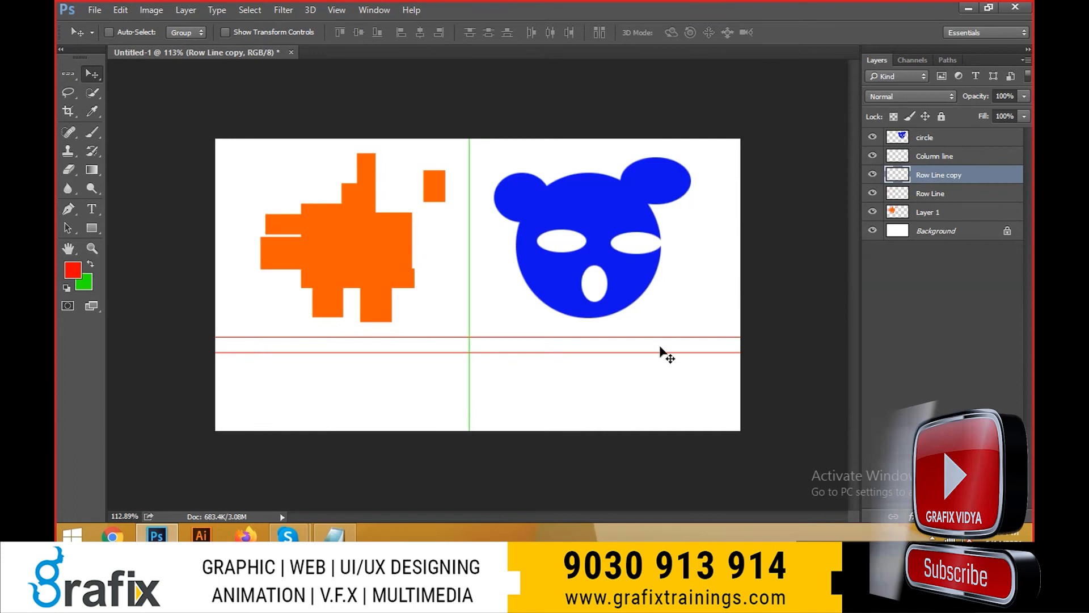
left_click_drag(656, 334, 653, 318)
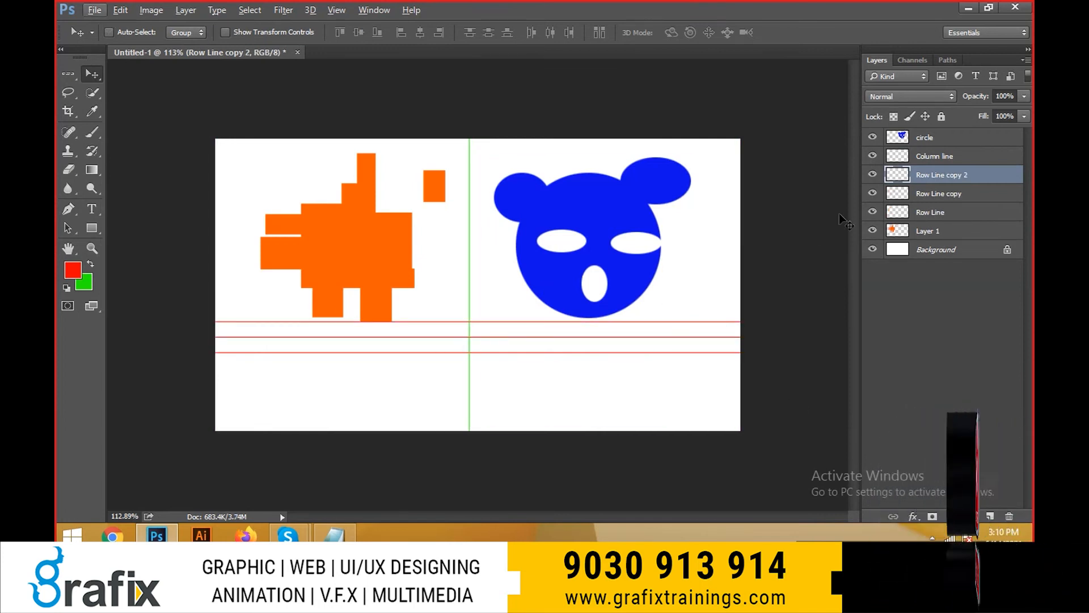
left_click(936, 156)
left_click_drag(516, 323, 524, 324)
left_click_drag(531, 319, 559, 320)
- Step backward through the history to remove the row line copies and undo the column line move
key("ctrl+alt+z")
key("ctrl+alt+z")
key("ctrl+alt+z")
key("ctrl+alt+z")
key("ctrl+alt+z")
key("ctrl+alt+z")
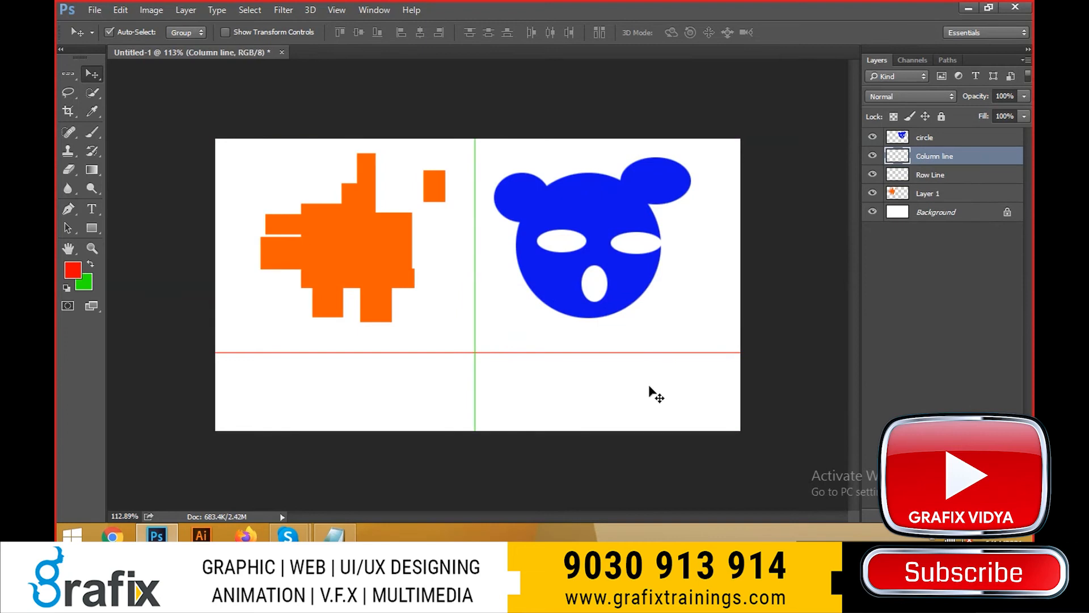
key("ctrl+alt+z")
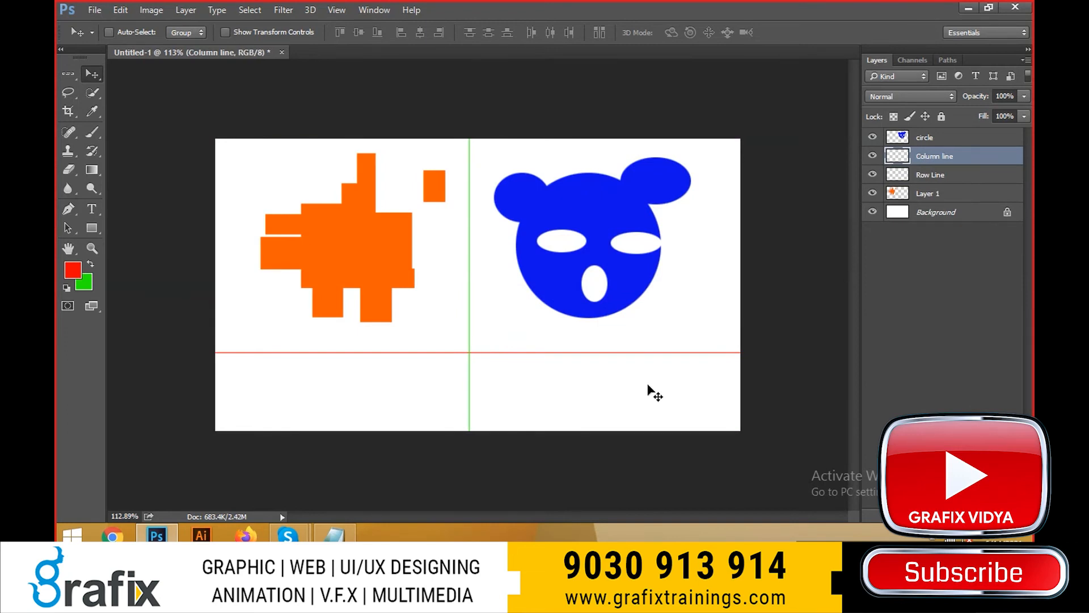
- Duplicate the Column line layer twice, placing the green copies evenly spaced to the right of the original line
key("ctrl+j")
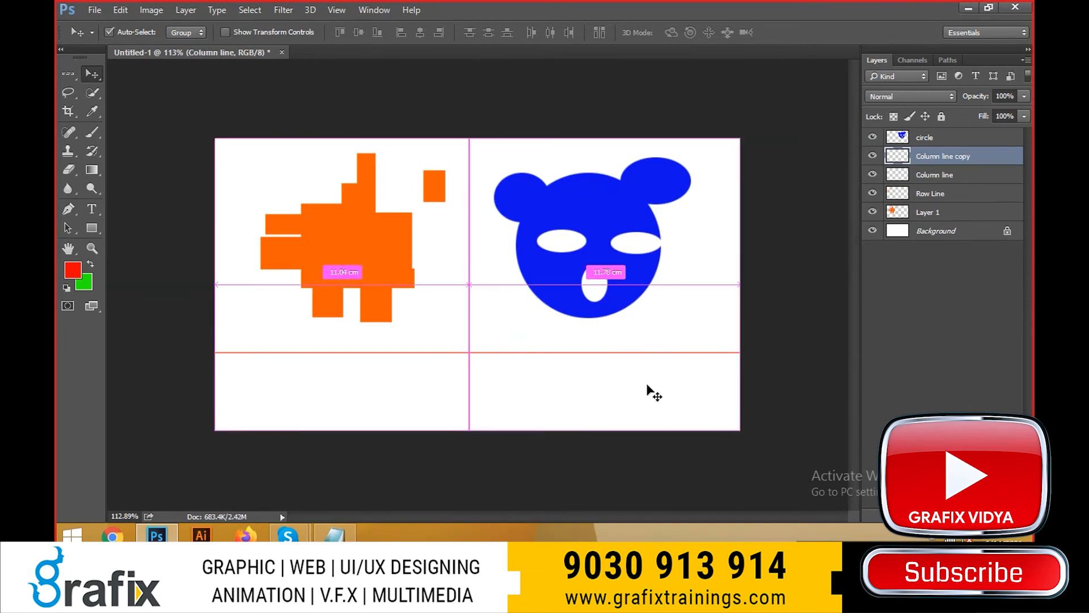
left_click_drag(516, 363, 530, 364)
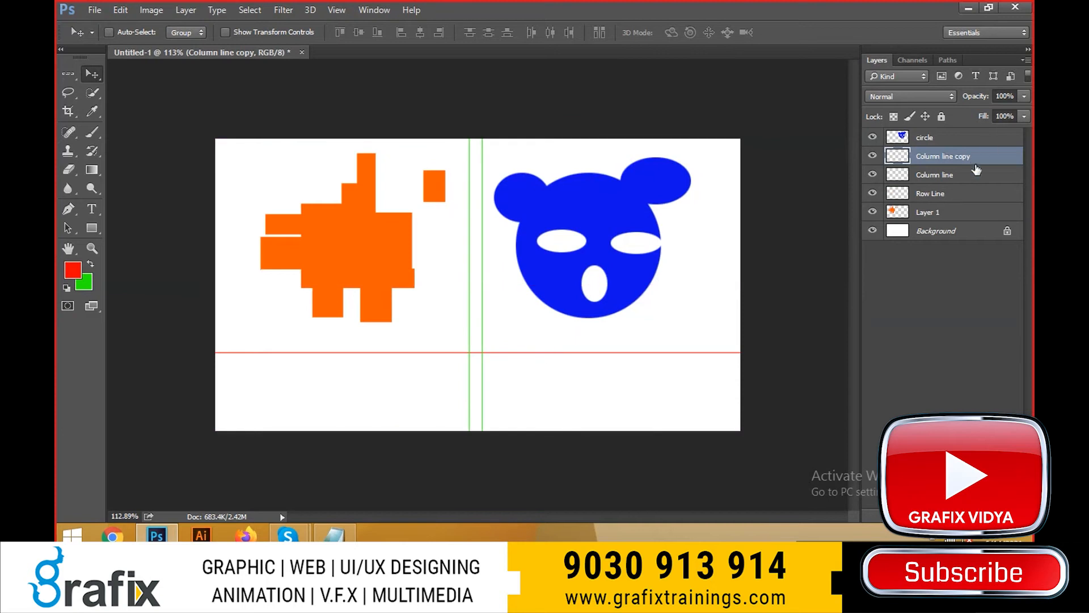
key("ctrl+j")
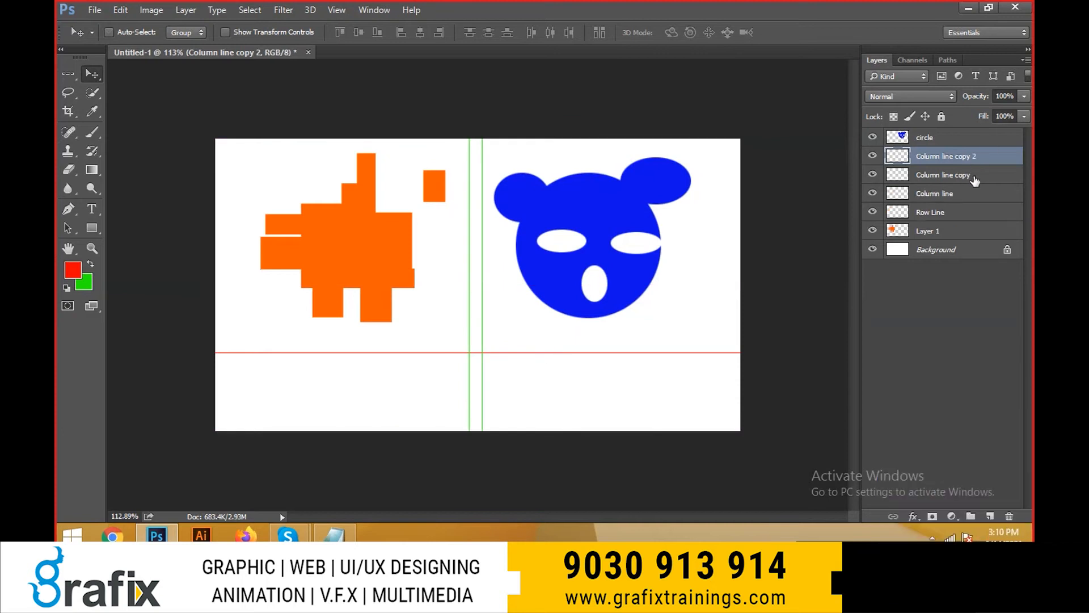
left_click_drag(509, 324, 513, 295)
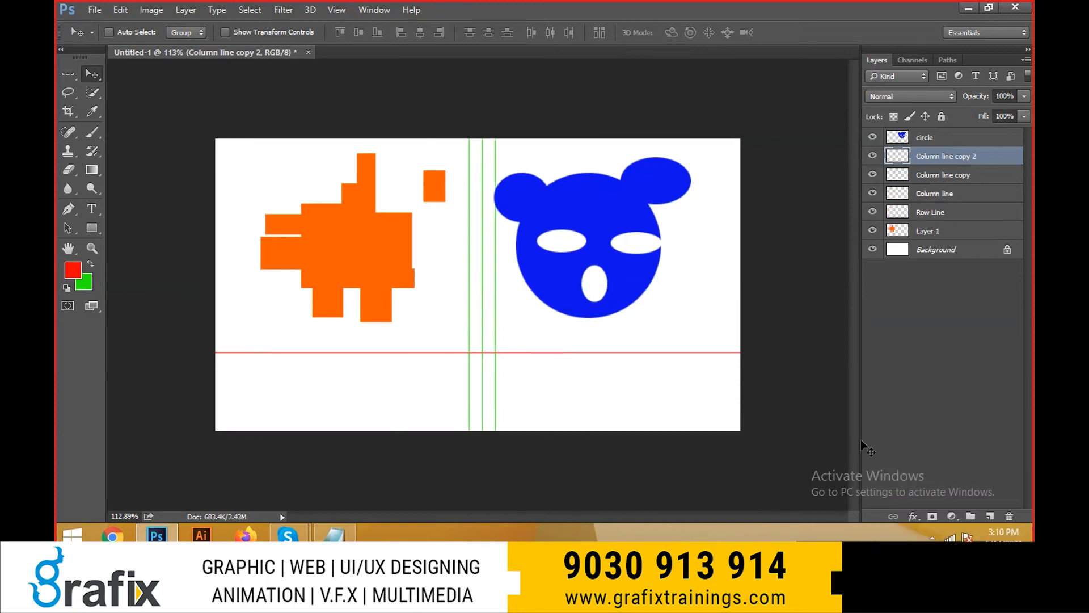
- Duplicate the Row Line layer four times, placing the red copies one above another over the original line
left_click(955, 214)
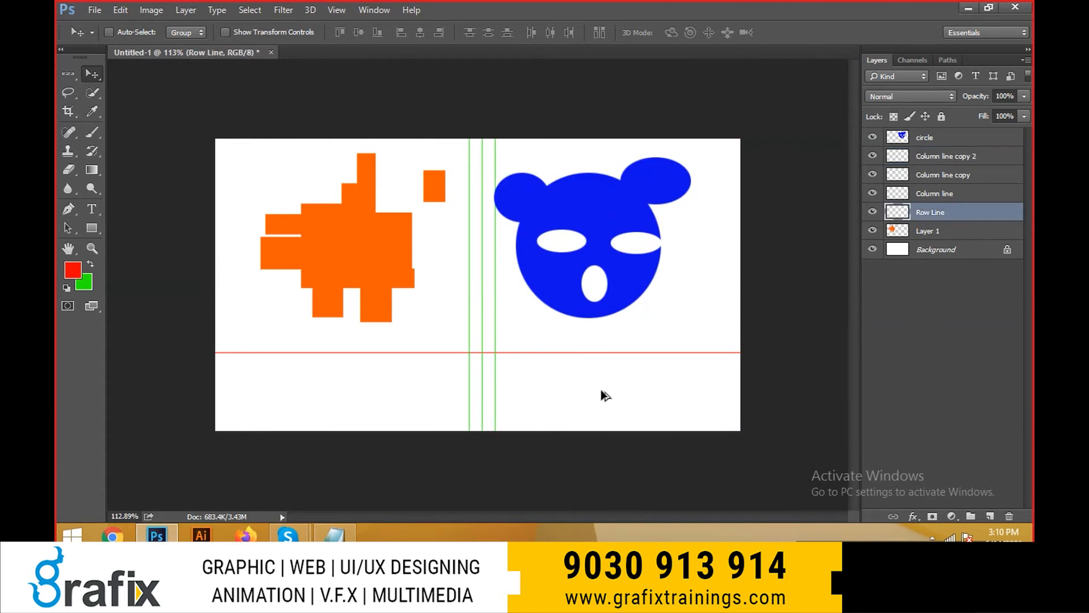
left_click_drag(601, 390, 587, 316)
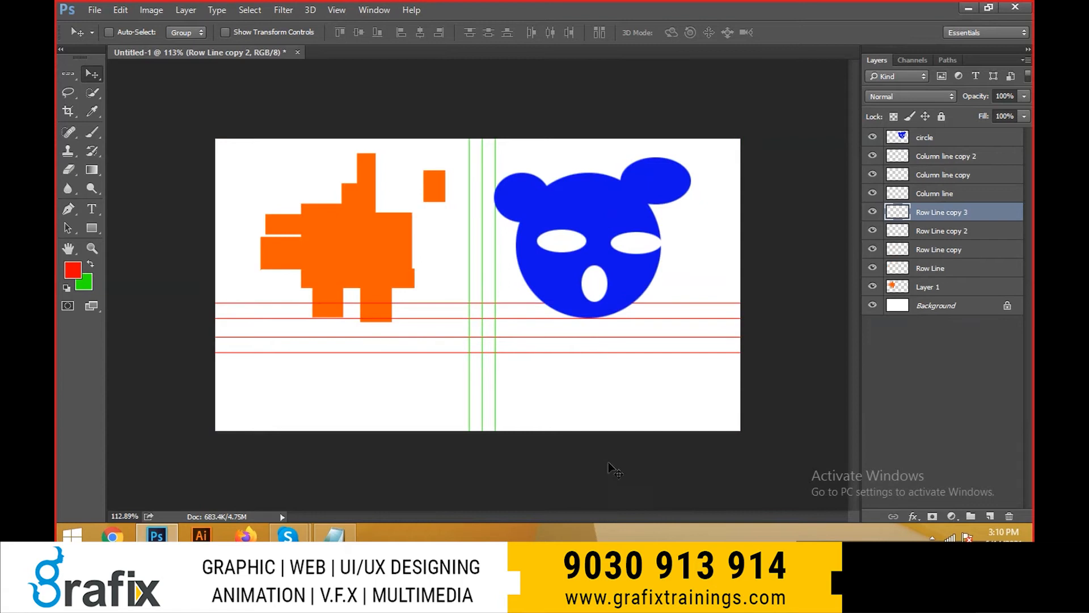
left_click_drag(482, 315, 485, 297)
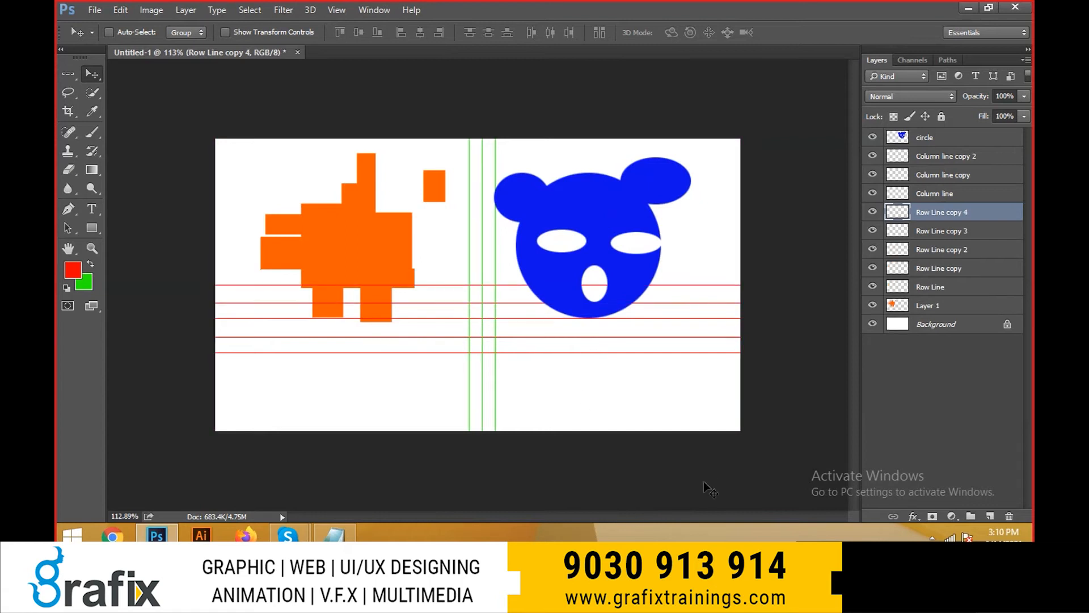
- Switch to the PSD-Shortcuts-V1 notes in Notepad and highlight the Alt+Drag and Ctrl+J lines on duplicating layers
key("alt+Tab")
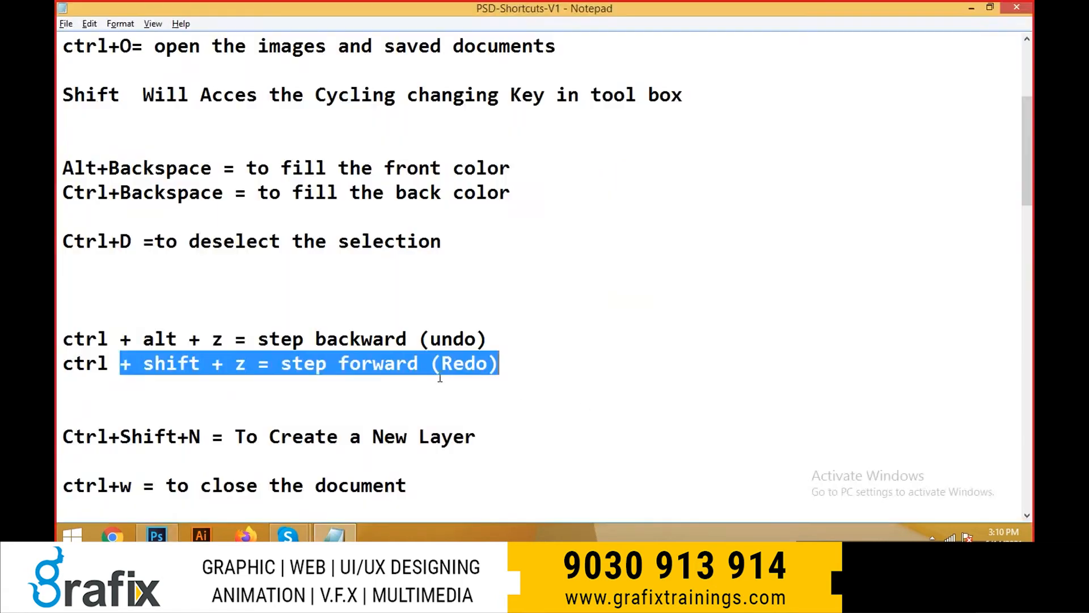
scroll(506, 377, "down", 1)
key("alt+Tab")
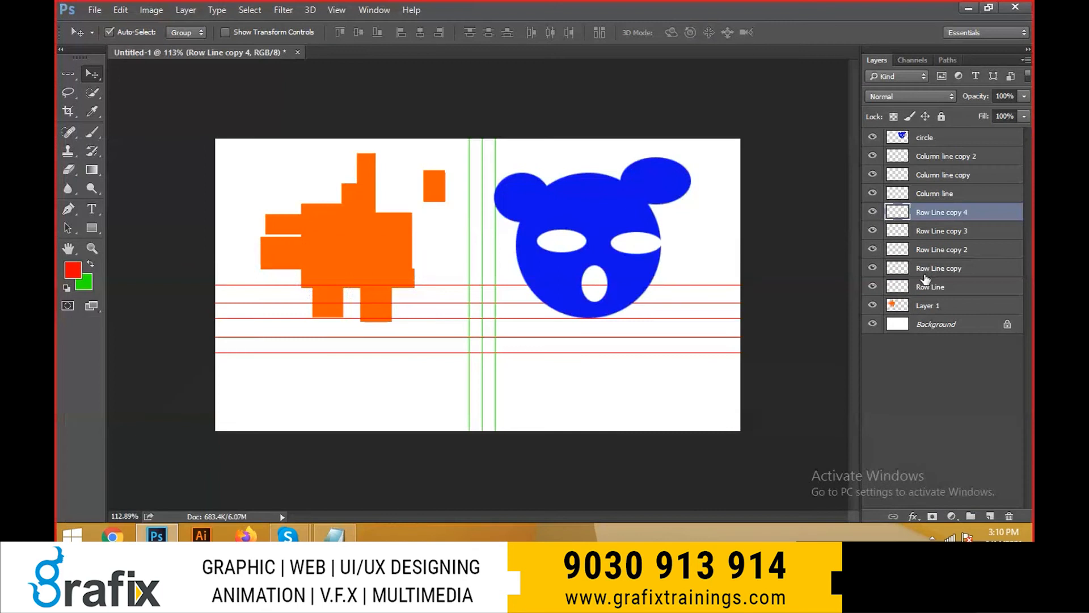
key("alt+Tab")
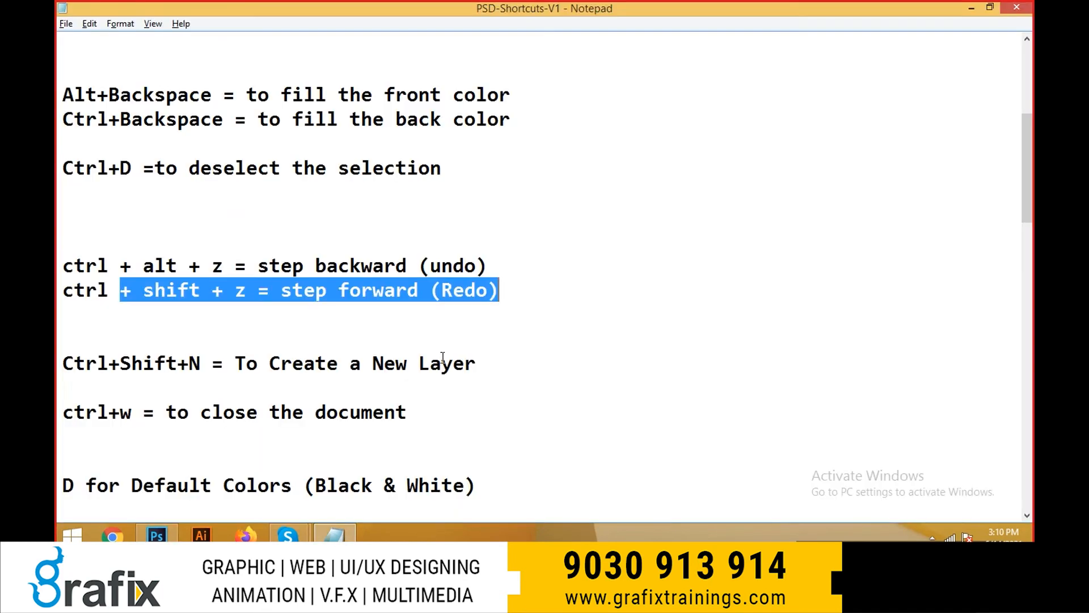
scroll(442, 356, "down", 3)
left_click_drag(448, 392, 57, 363)
scroll(589, 439, "down", 1)
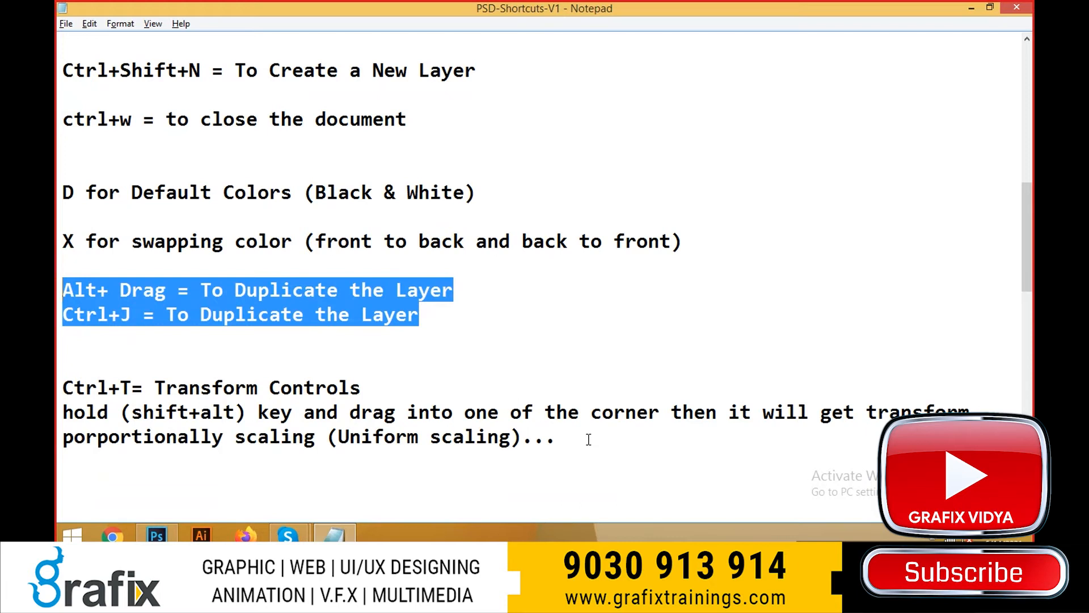
- Reset Photoshop's foreground and background colors to default black and white, and highlight the Default Colors line in the Notepad notes
key("alt+Tab")
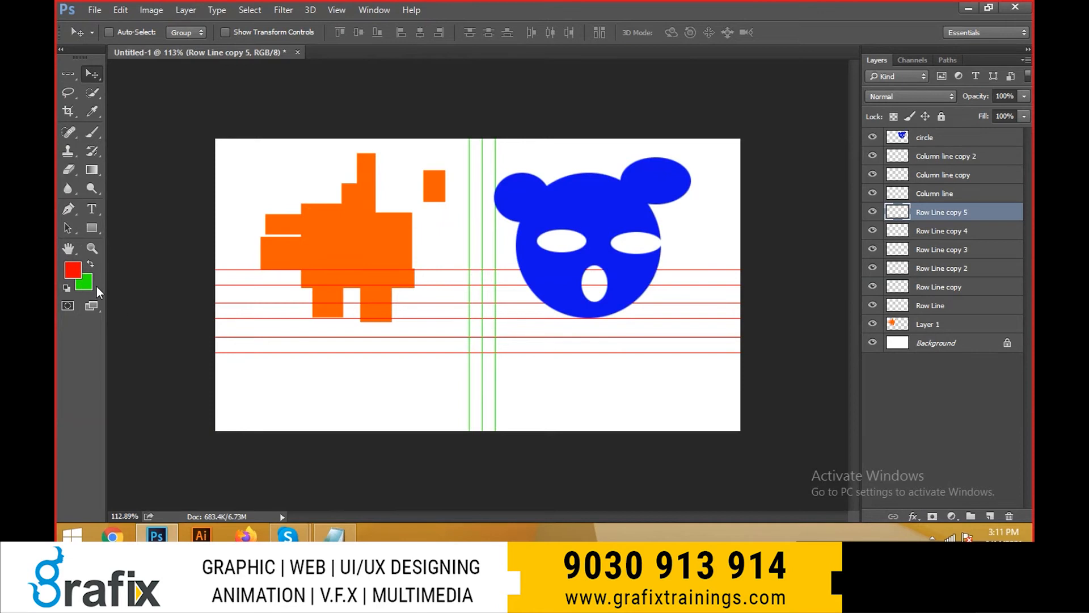
key("d")
key("alt+Tab")
left_click_drag(569, 226, 57, 183)
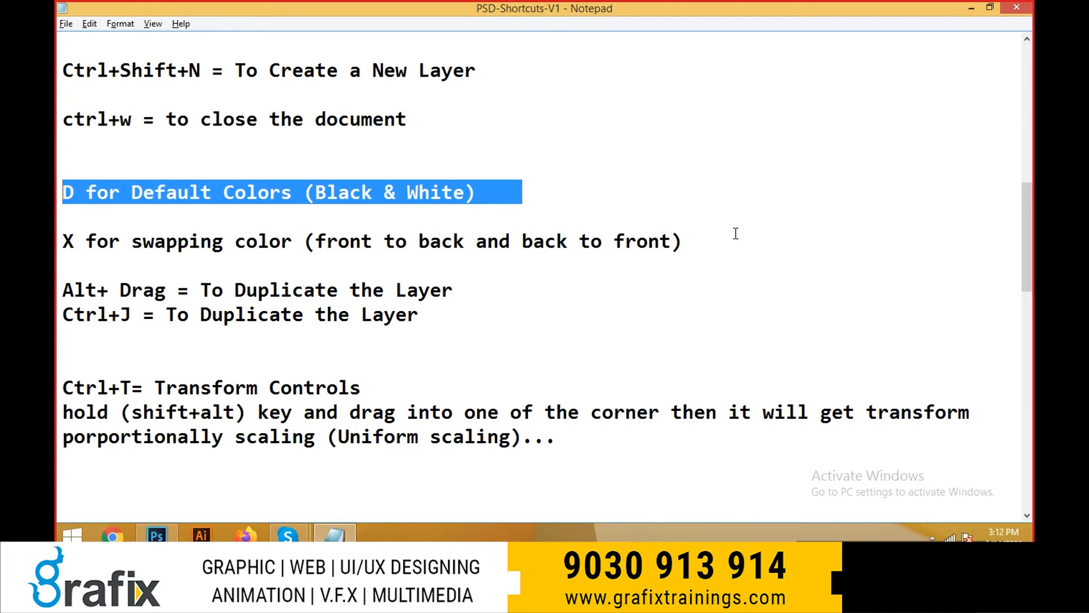
- Back in Photoshop, set the foreground color to bright blue and the background color to red (ff0000)
key("alt+Tab")
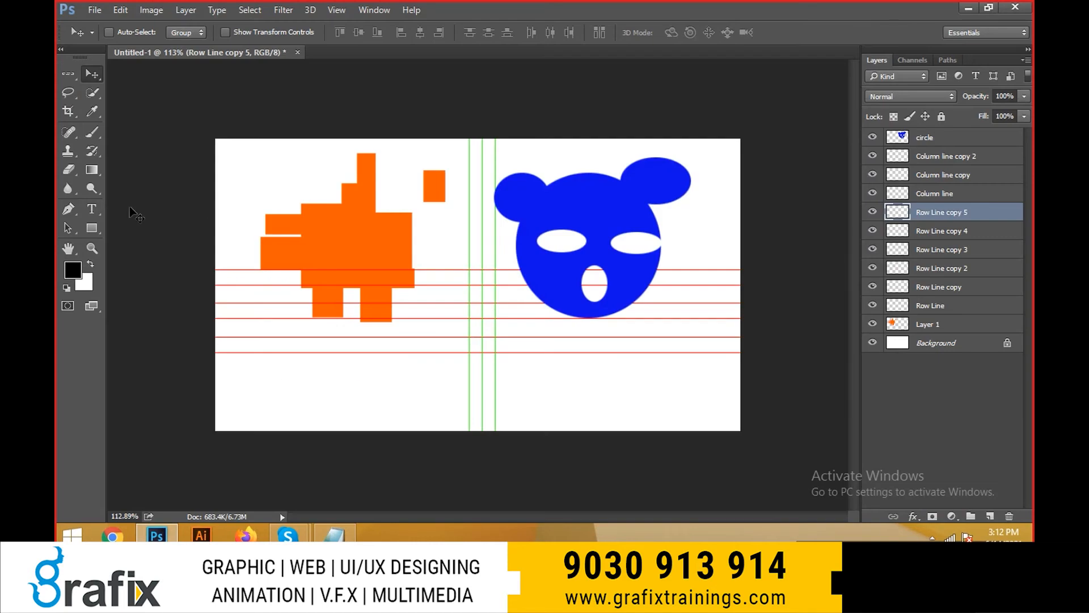
key("i")
left_click(73, 270)
left_click(561, 181)
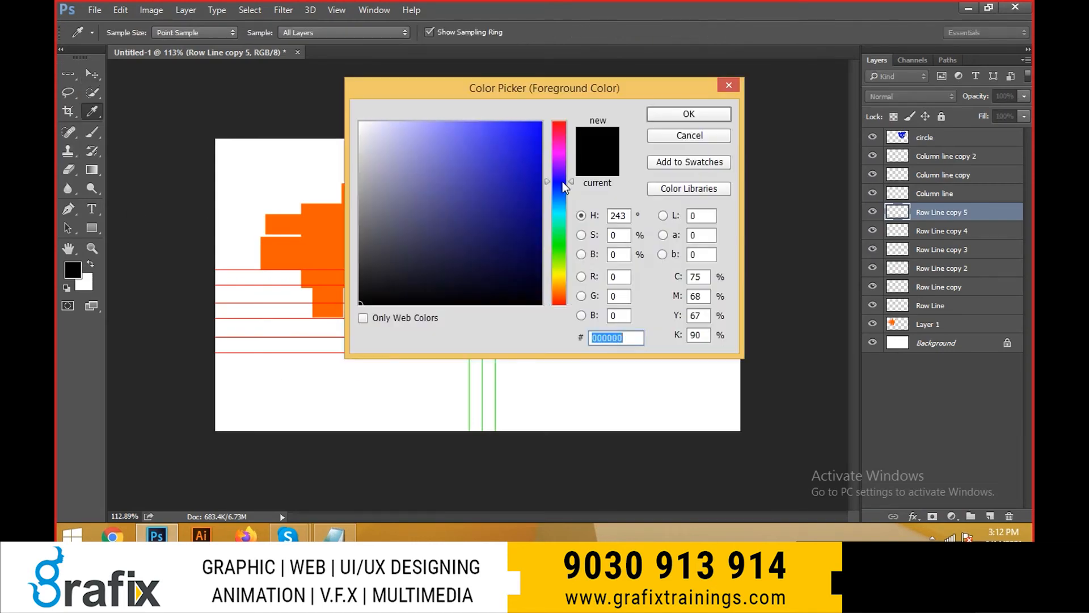
left_click(526, 138)
left_click(659, 118)
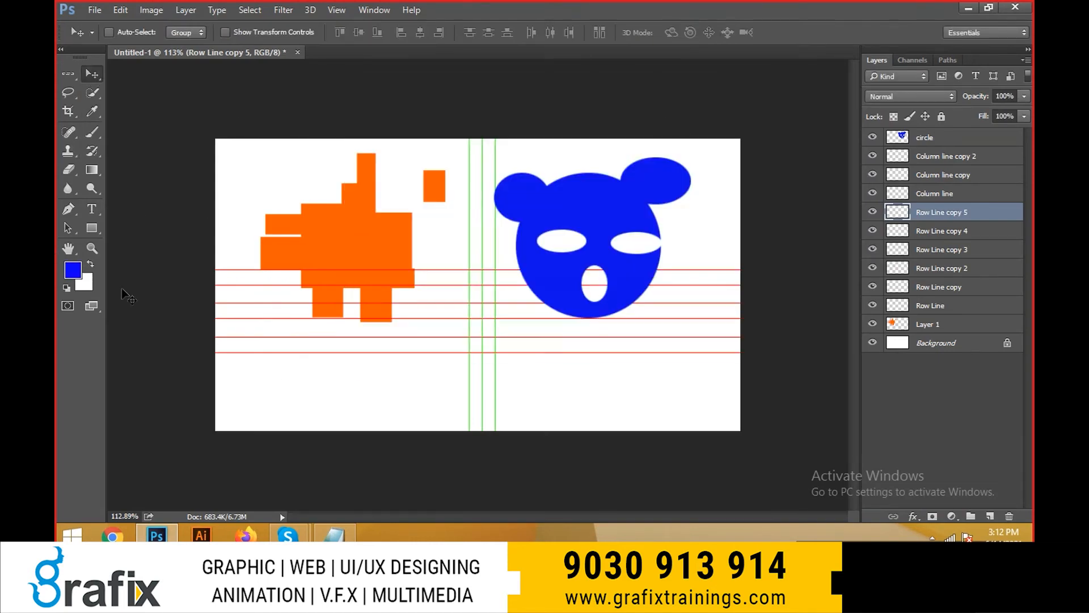
left_click(90, 285)
type("ff0000")
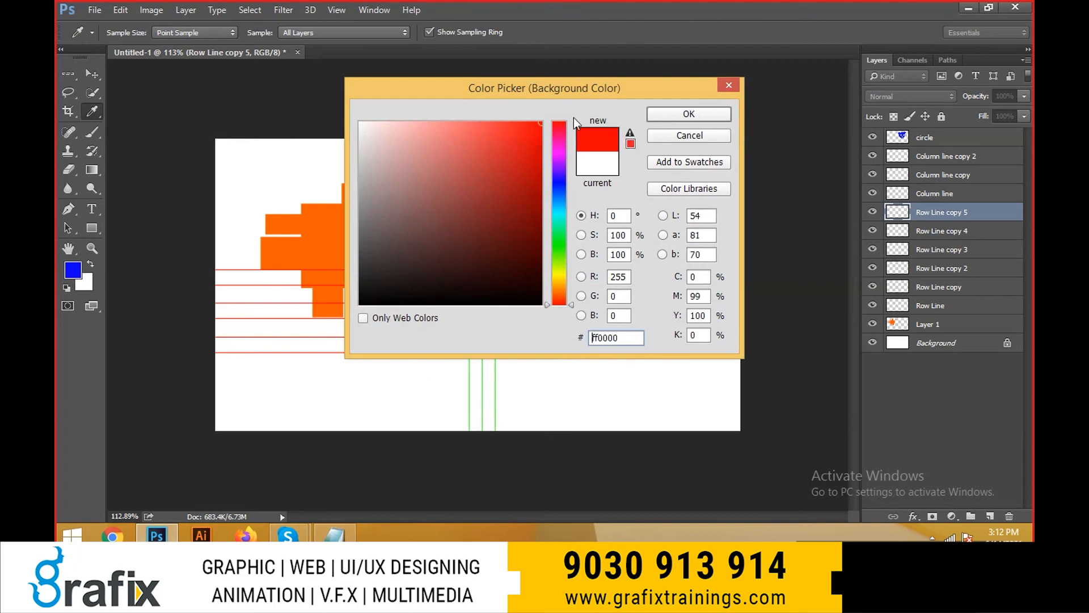
left_click(657, 118)
key("v")
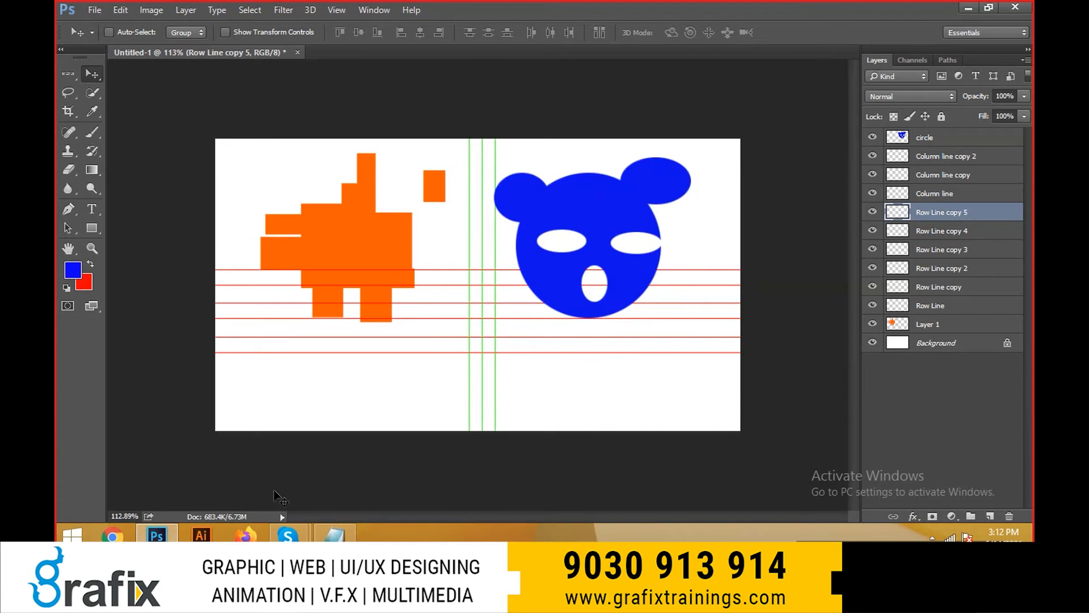
- Swap the foreground and background colors back and forth repeatedly, finishing with blue in front
key("x")
key("x")
key("x")
key("x")
key("x")
key("x")
key("x")
key("x")
key("x")
key("x")
- Highlight the note on swapping the front and back colors with X in the Notepad shortcuts file
key("alt+Tab")
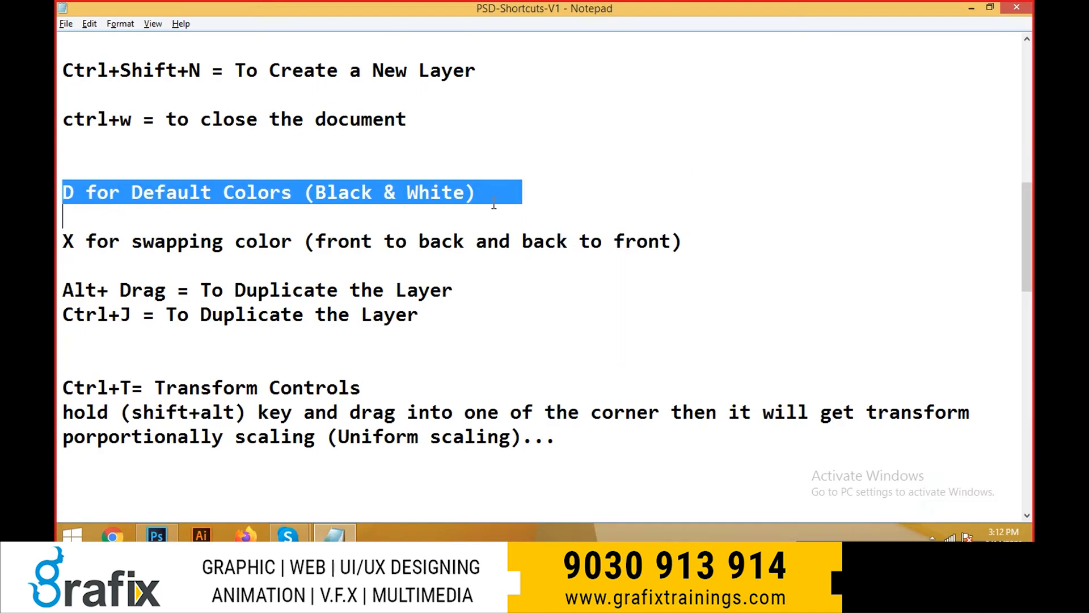
left_click(523, 134)
left_click_drag(726, 252, 63, 243)
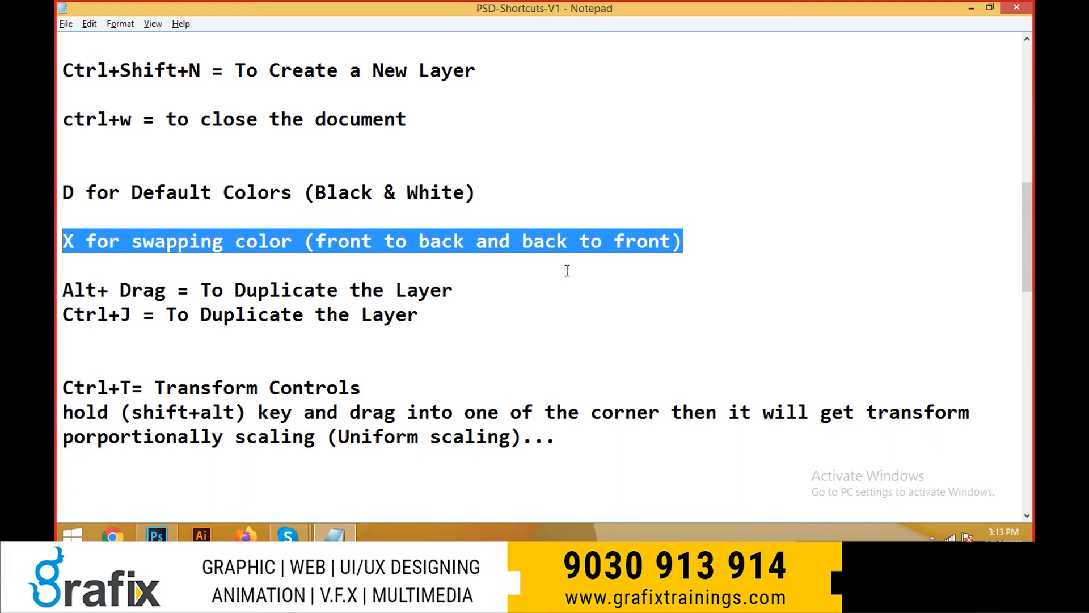
left_click_drag(685, 246, 57, 248)
- Return to Photoshop, select Layer 1 on the canvas, switch the marquee to the Rectangular Marquee Tool, and activate the Move tool
key("alt+Tab")
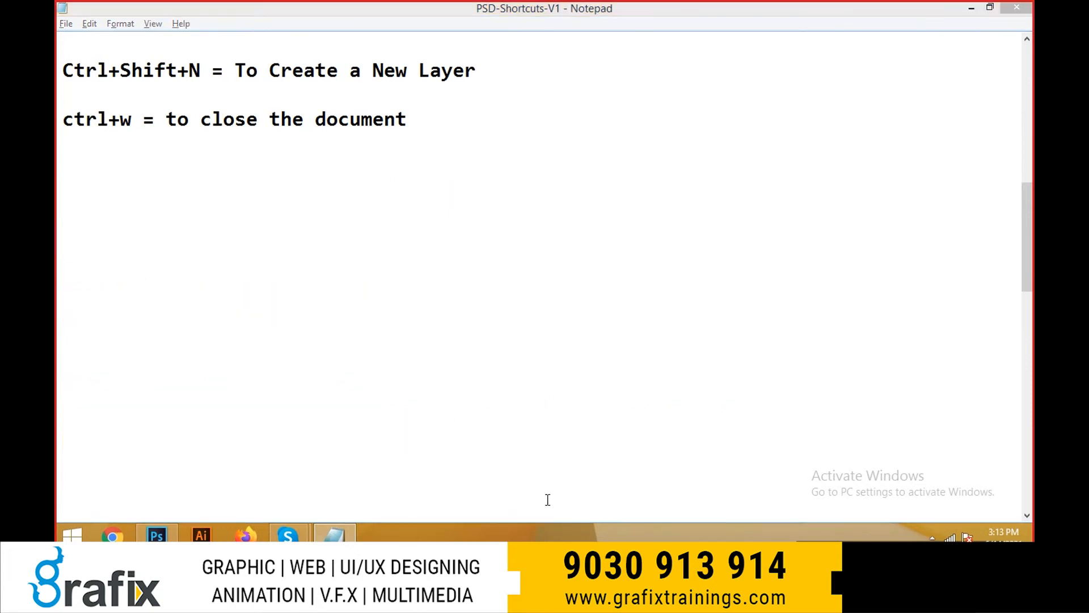
right_click(349, 245)
left_click(366, 258)
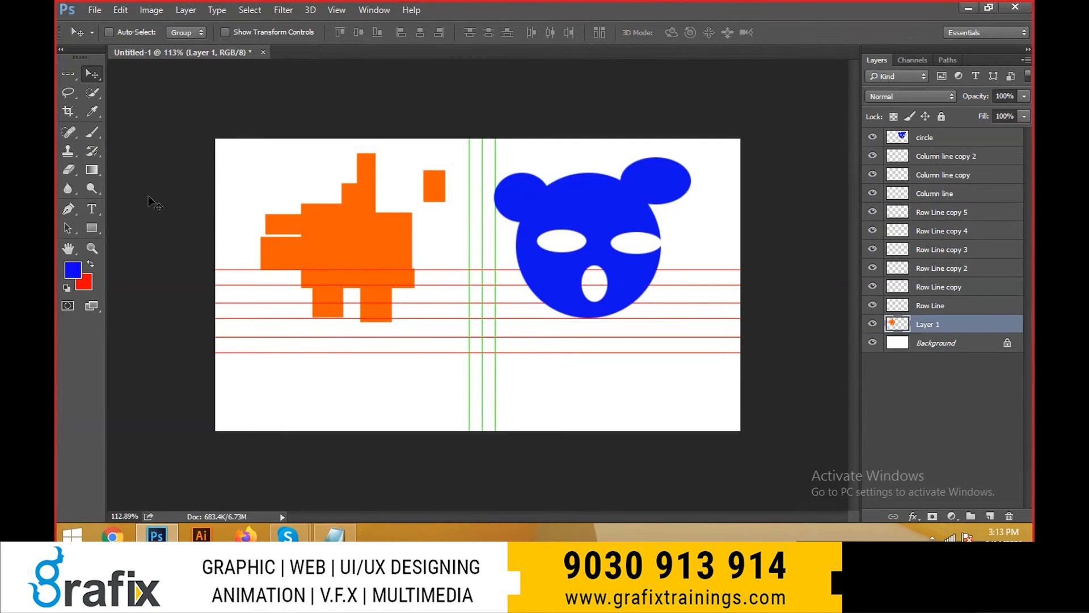
left_click(72, 88)
left_click(68, 77)
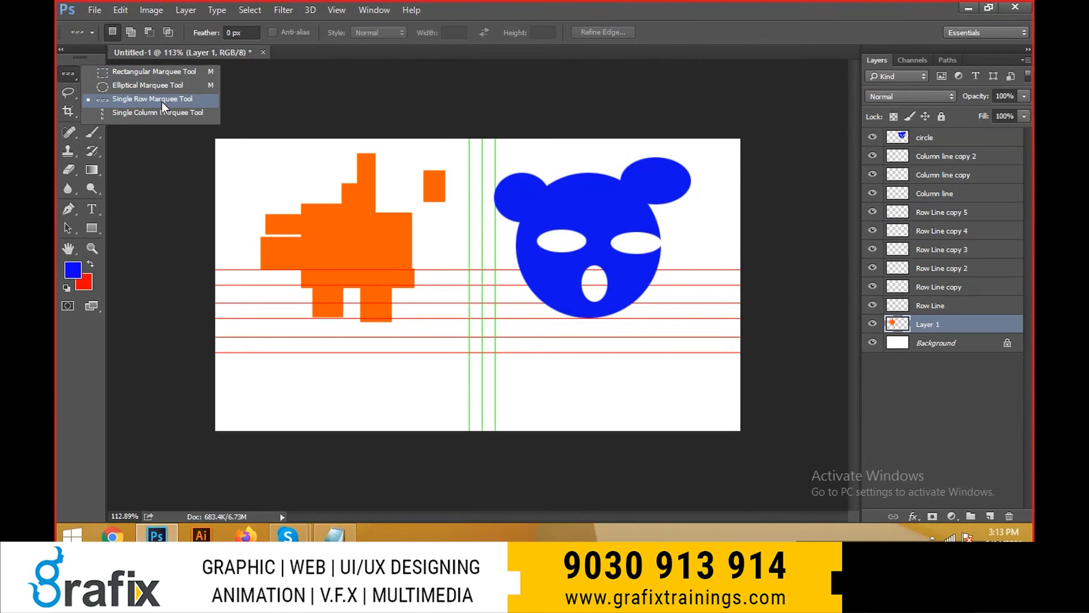
left_click(130, 72)
left_click(96, 74)
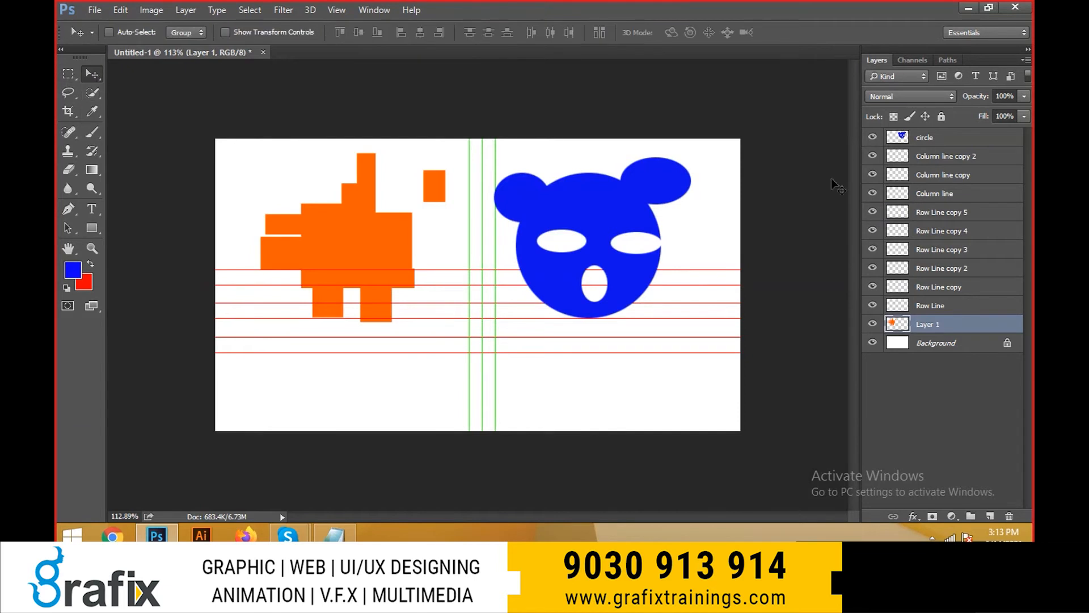
- Reposition the orange Layer 1 shape in the left half of the canvas, and shift the blue circle layer slightly left
left_click_drag(305, 217, 340, 253)
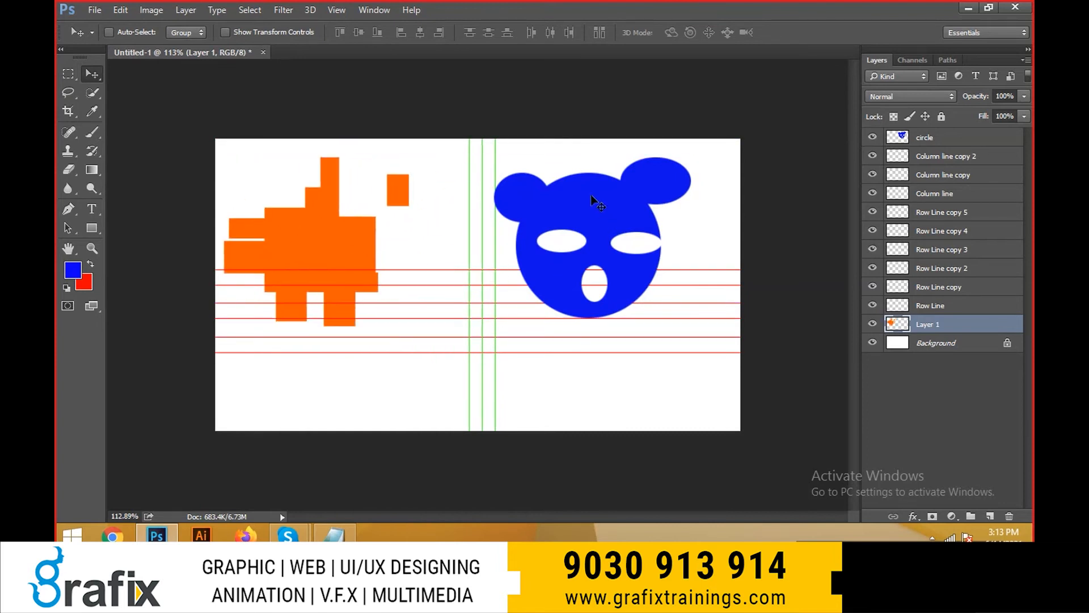
left_click_drag(593, 200, 693, 240)
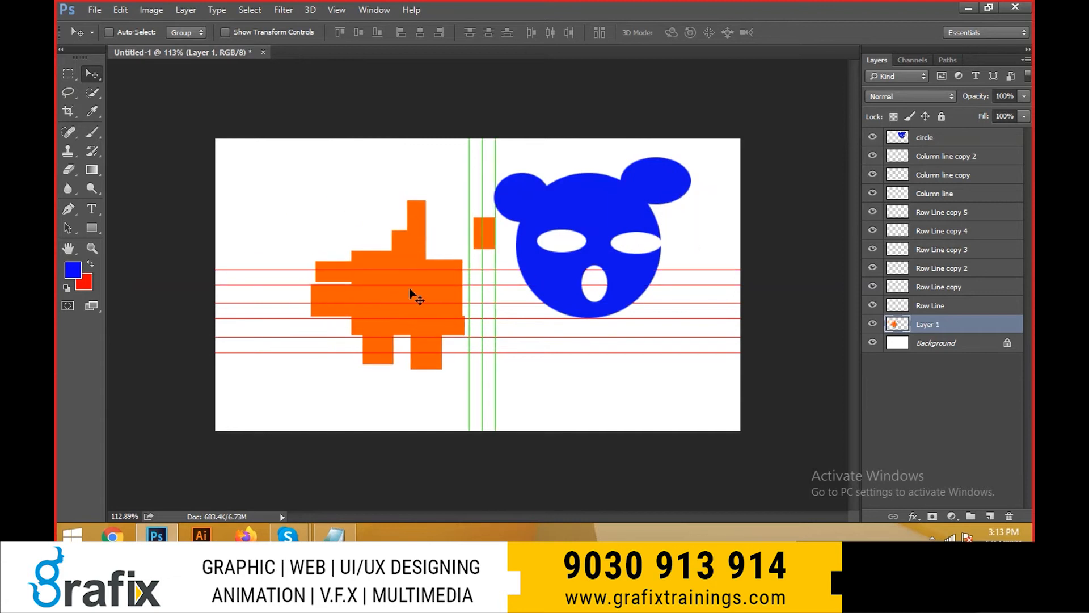
left_click_drag(414, 295, 339, 250)
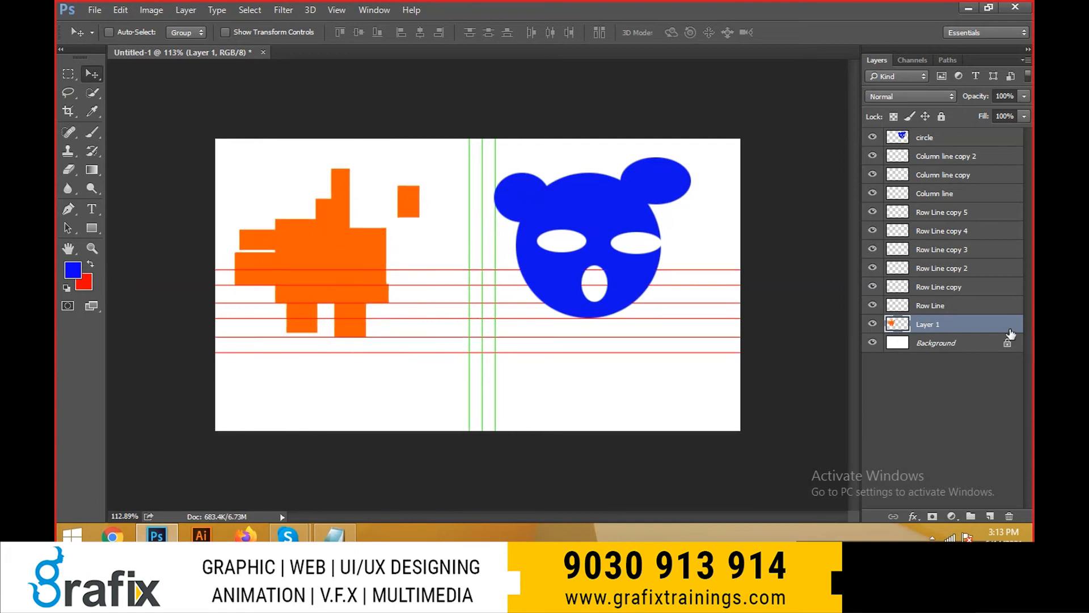
left_click(952, 145)
left_click_drag(658, 232, 633, 236)
- Move Column line copy 2 slightly right and partway down, and move Row Line copy 5 up, above the other red lines
left_click(1007, 159)
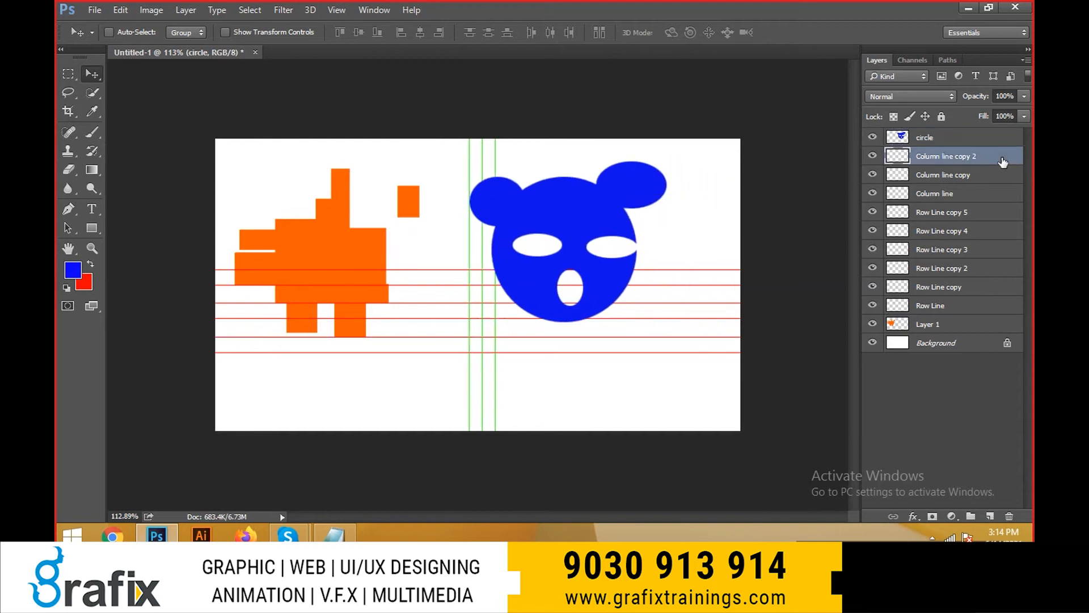
left_click_drag(754, 299, 730, 389)
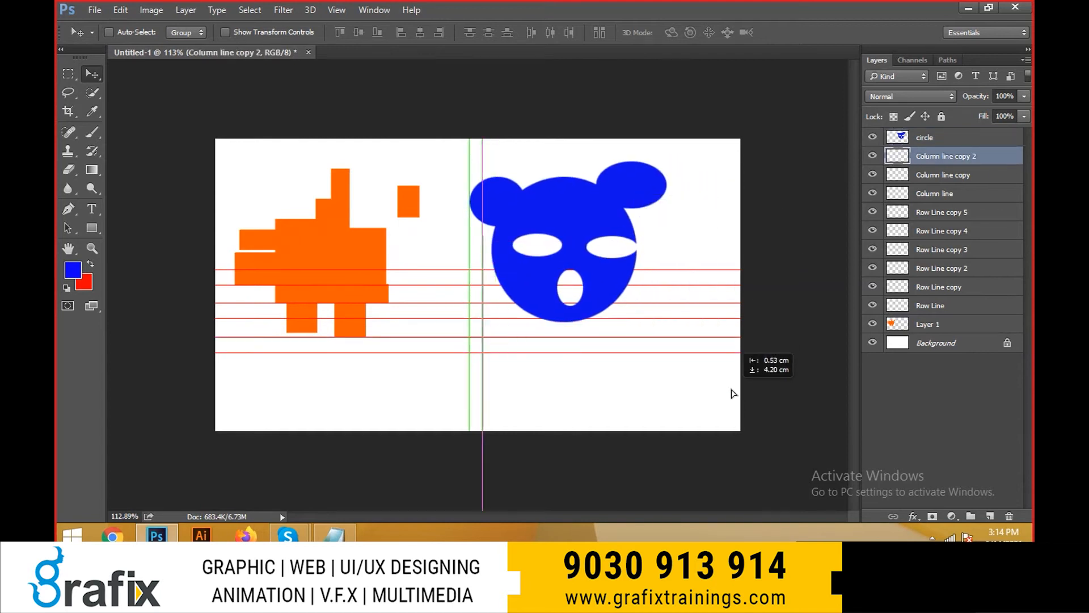
left_click_drag(608, 387, 635, 387)
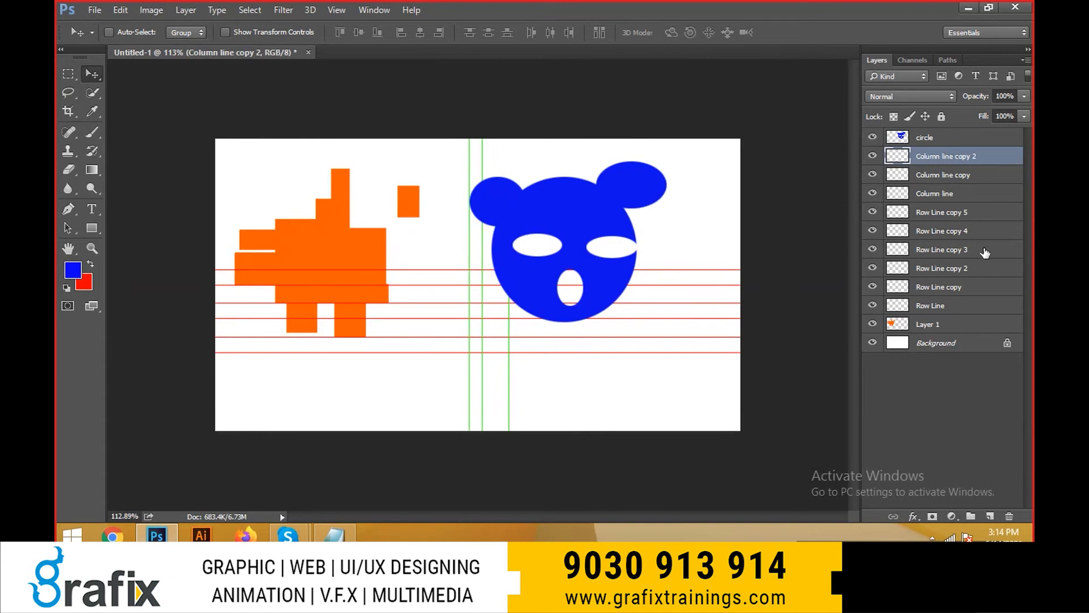
left_click(953, 214)
left_click_drag(688, 424, 675, 371)
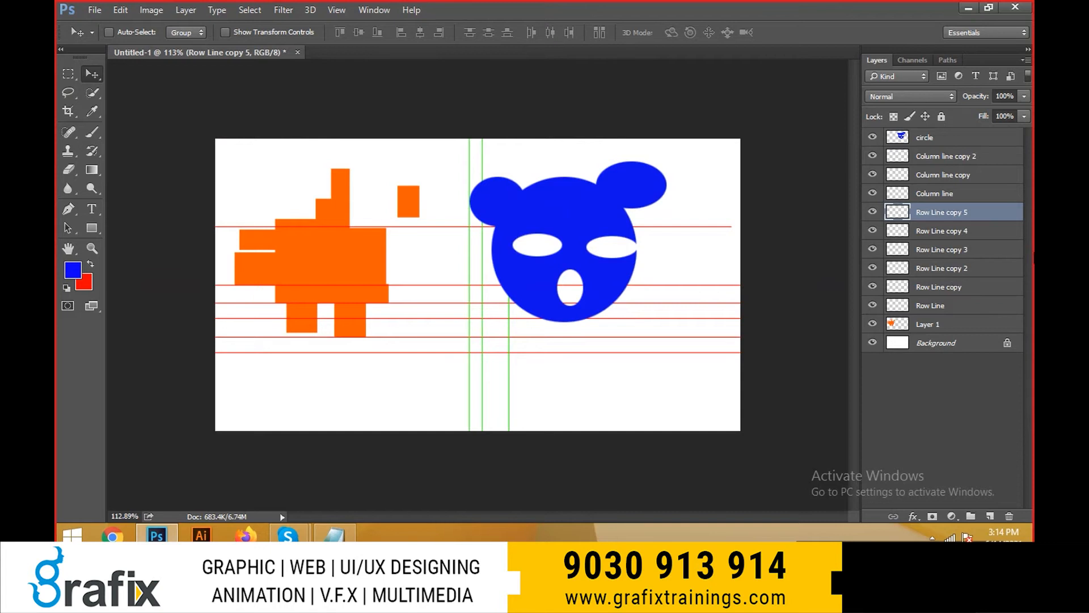
- Delete the five Row Line copy layers together, keeping the original Row Line layer
left_click(1009, 233, "ctrl")
left_click(1000, 270, "ctrl")
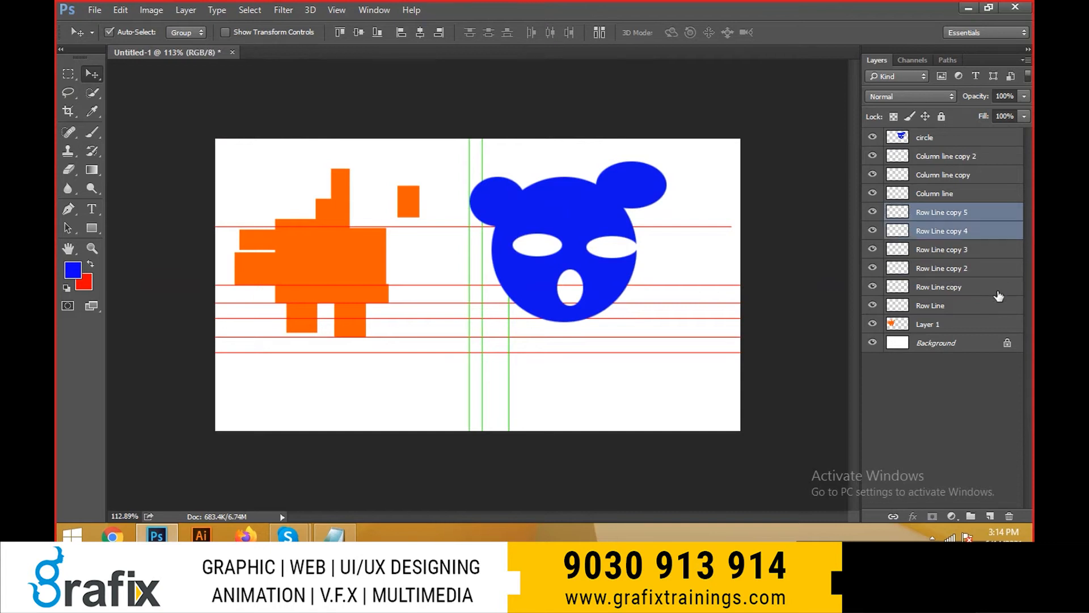
left_click(995, 252, "ctrl")
left_click(993, 288, "ctrl")
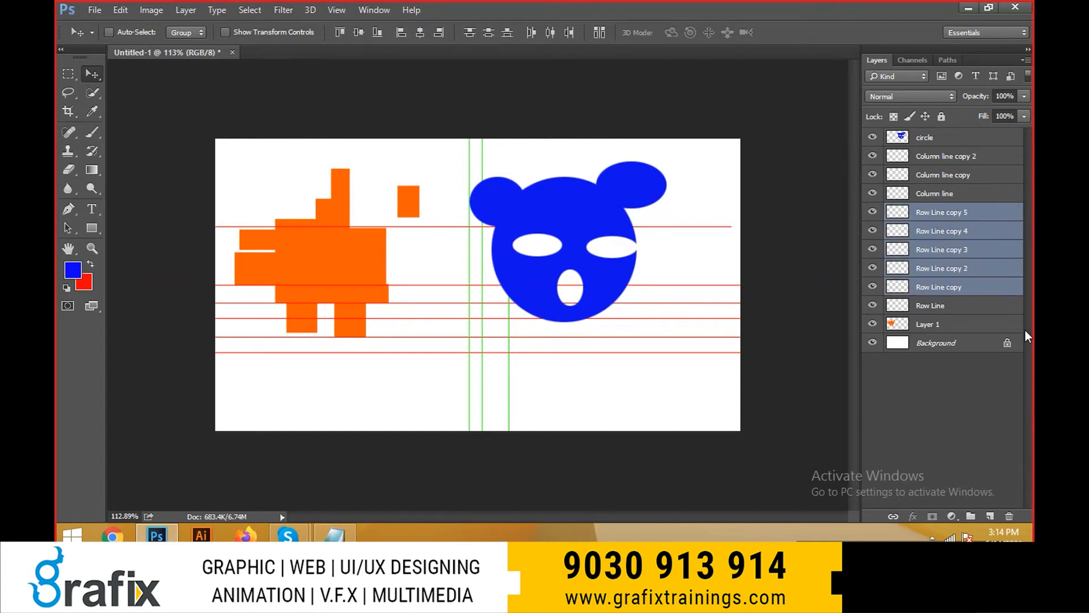
left_click(1009, 516)
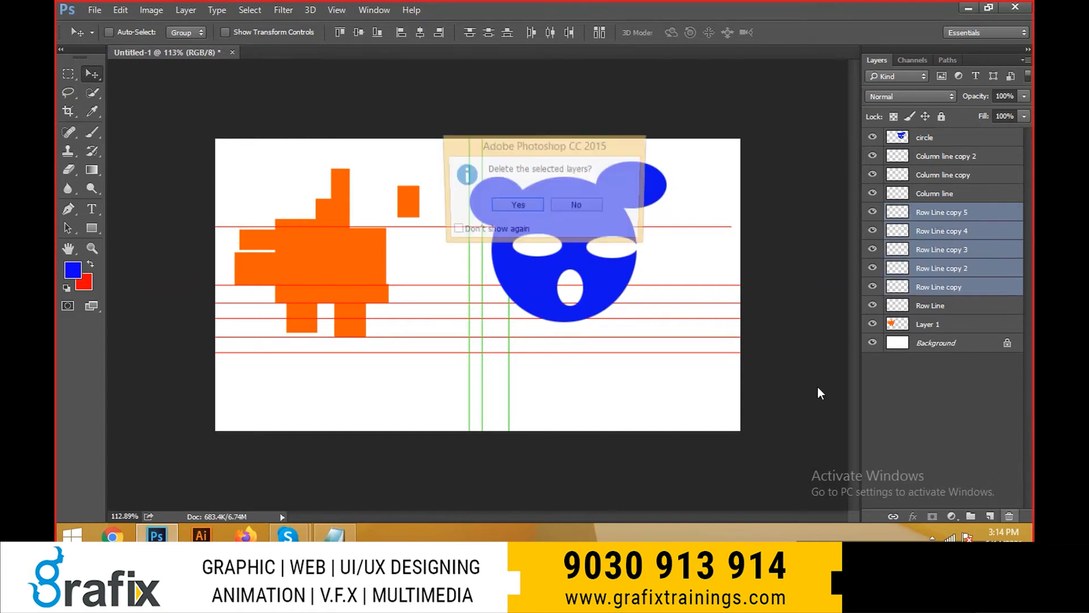
left_click(533, 209)
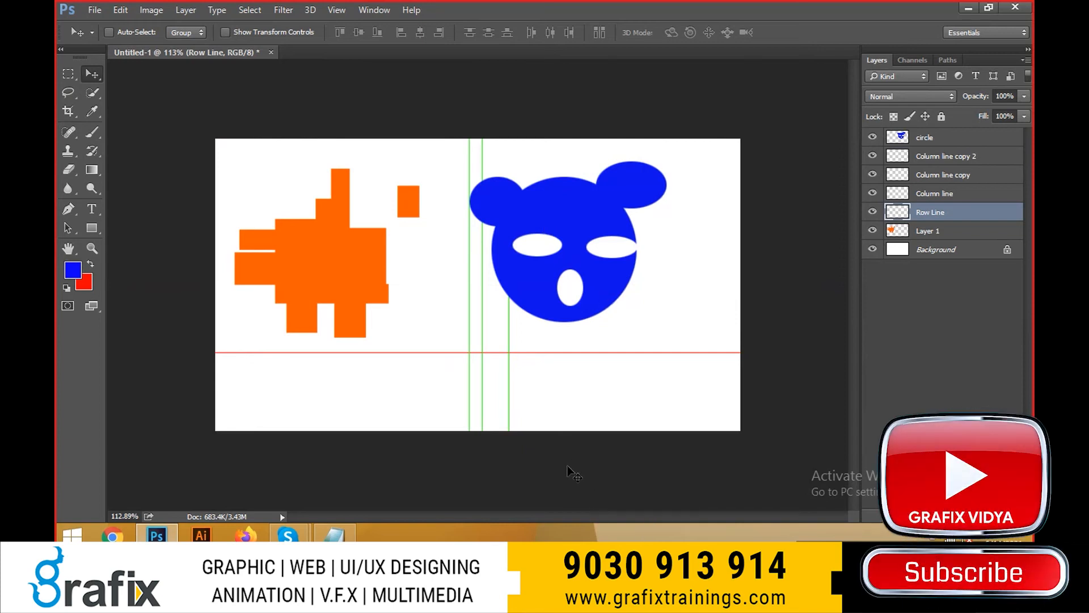
- Delete the Column line layer together with its two copies
left_click(941, 194)
left_click(950, 180, "ctrl")
left_click(953, 159, "ctrl")
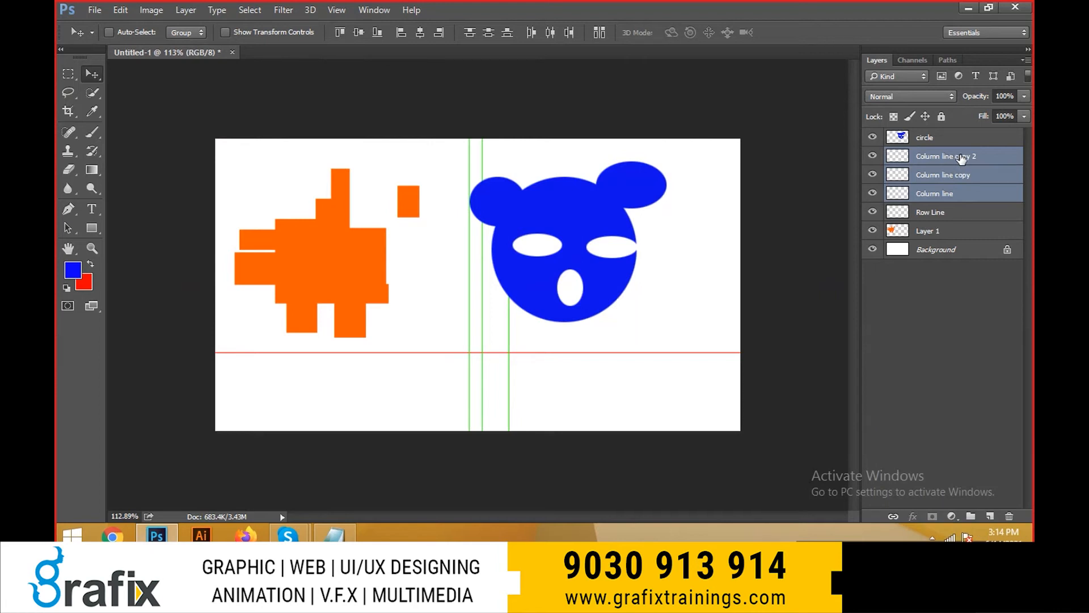
left_click(1009, 515)
key("Return")
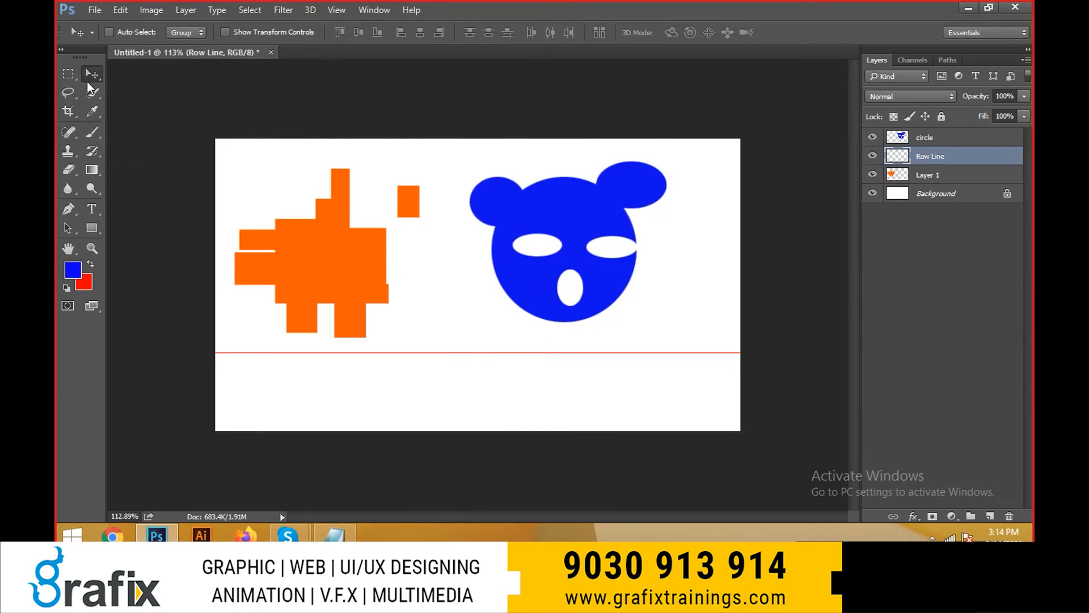
- Choose the Lasso Tool, and delete the remaining Row Line, Layer 1 and circle layers to leave only the Background
left_click_drag(72, 93, 90, 95)
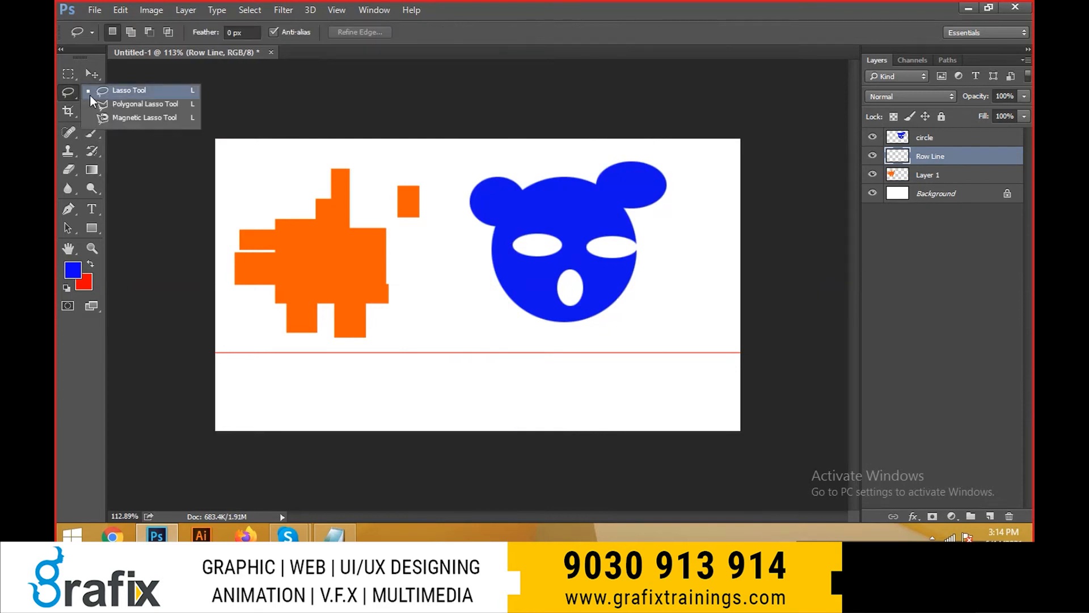
left_click(90, 95)
left_click(1007, 515)
key("Return")
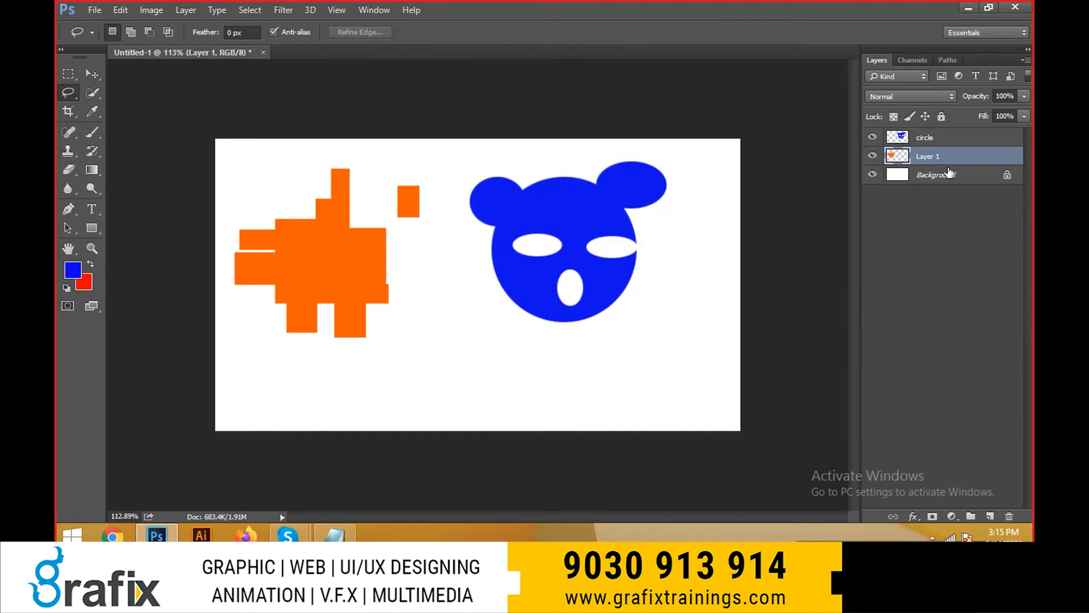
left_click(946, 138, "ctrl")
left_click(1017, 514)
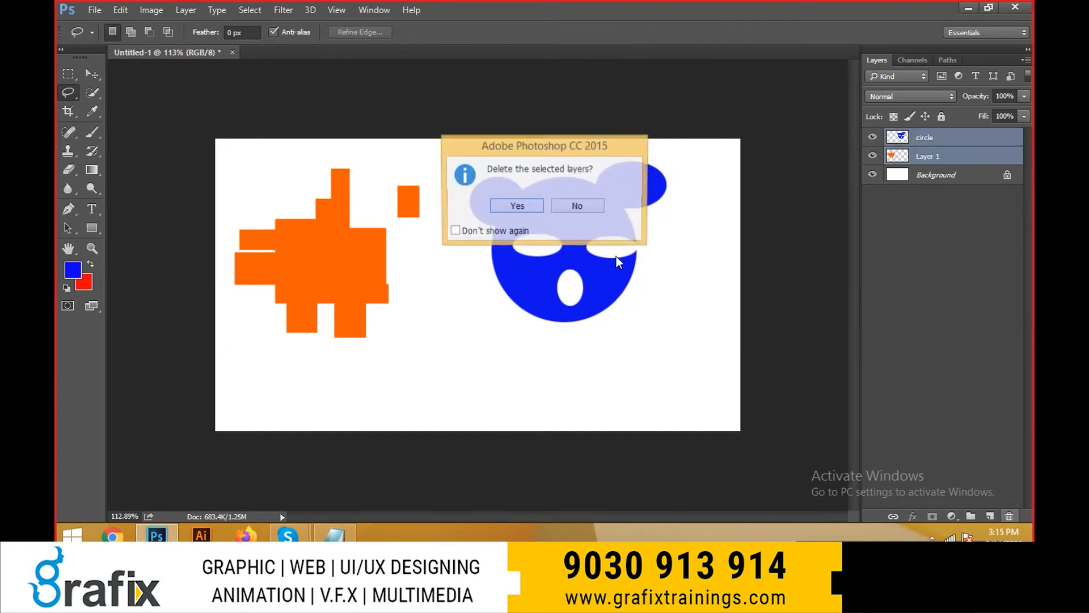
left_click(512, 209)
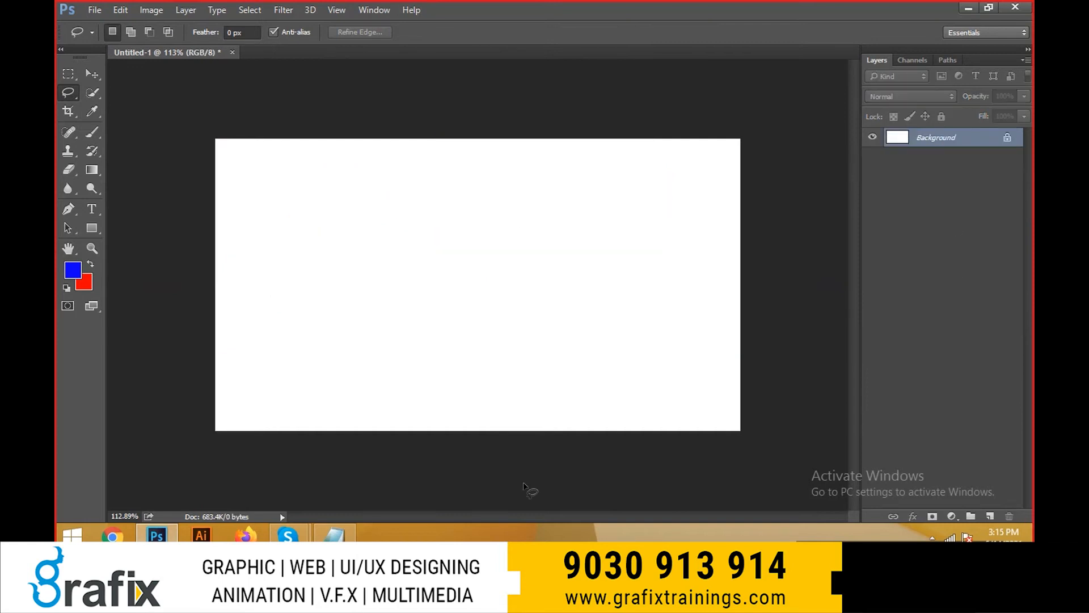
- Select a freehand area with the Lasso Tool, with a wavy upper edge running from the canvas's lower-left corner to its right edge and closing along the bottom
right_click(65, 94)
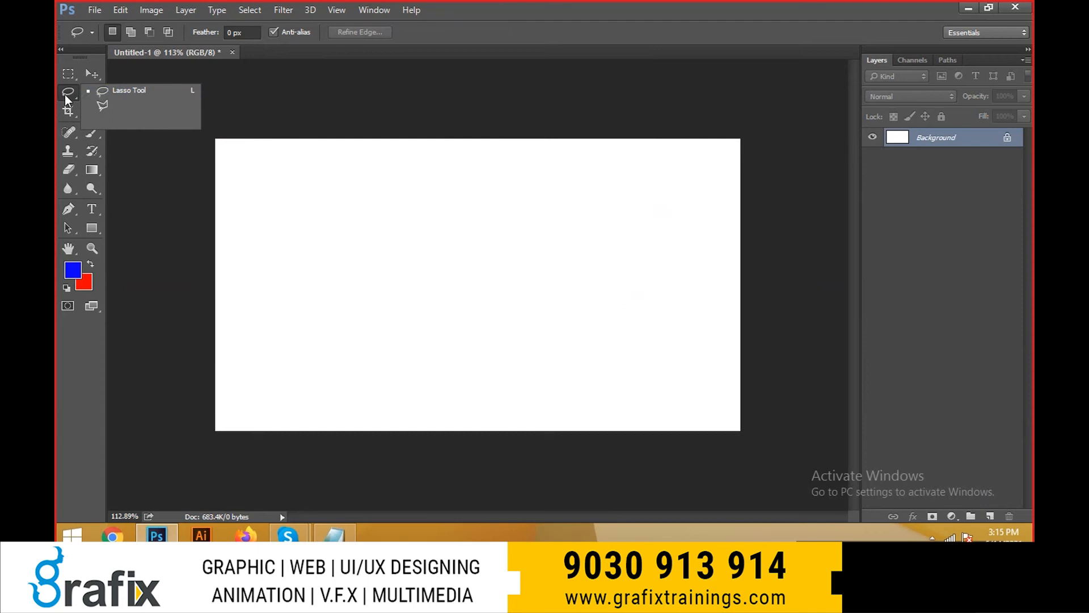
left_click(114, 91)
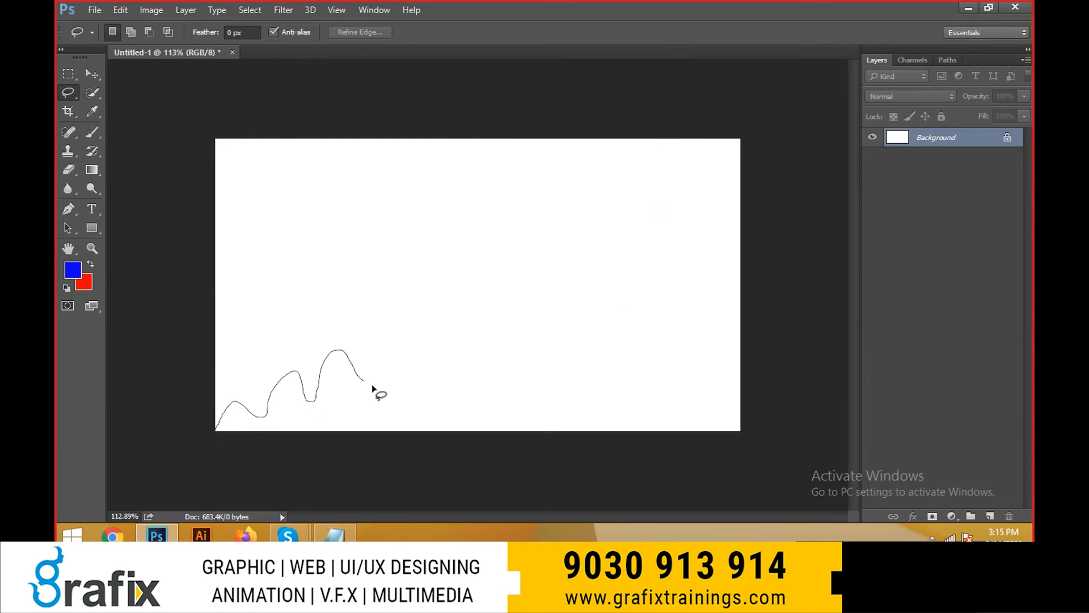
mouse_move(372, 386)
left_mouse_down()
mouse_move(405, 334)
mouse_move(503, 368)
mouse_move(555, 340)
mouse_move(616, 339)
mouse_move(670, 313)
left_mouse_up()
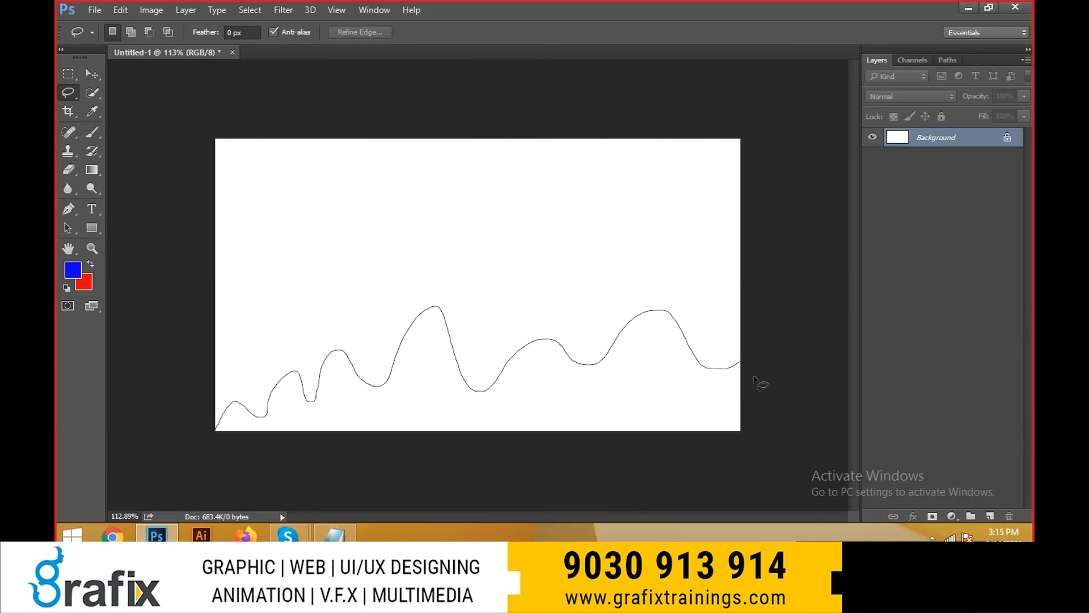
mouse_move(757, 384)
left_mouse_down()
mouse_move(627, 469)
mouse_move(57, 480)
left_mouse_up()
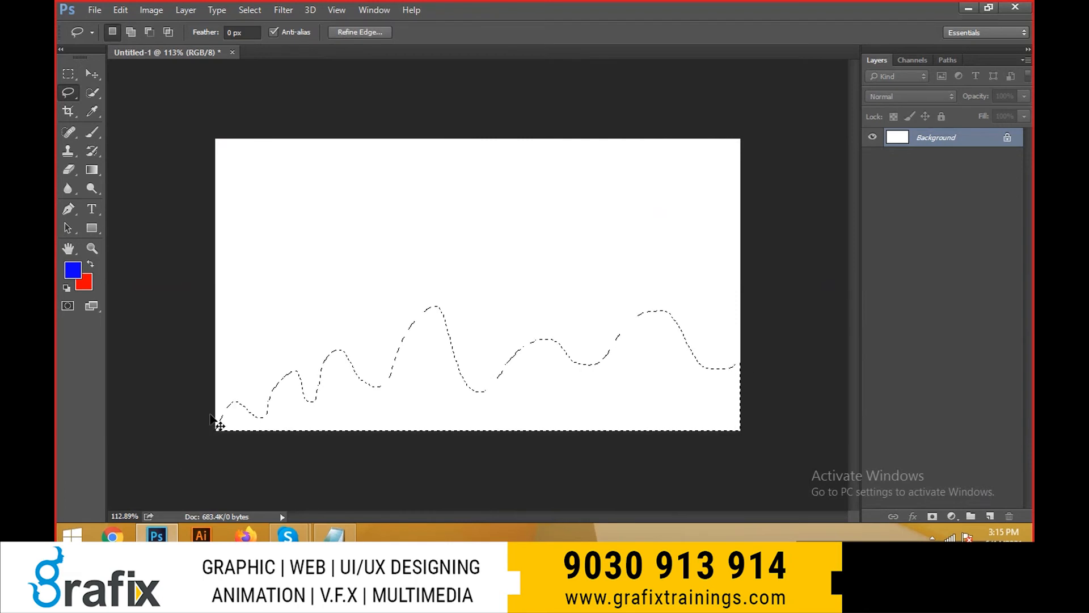
- Create a new layer named Lasso, fill the wavy selection with the blue foreground color, deselect, and switch to the Move tool
key("ctrl+shift+n")
type("Lasso")
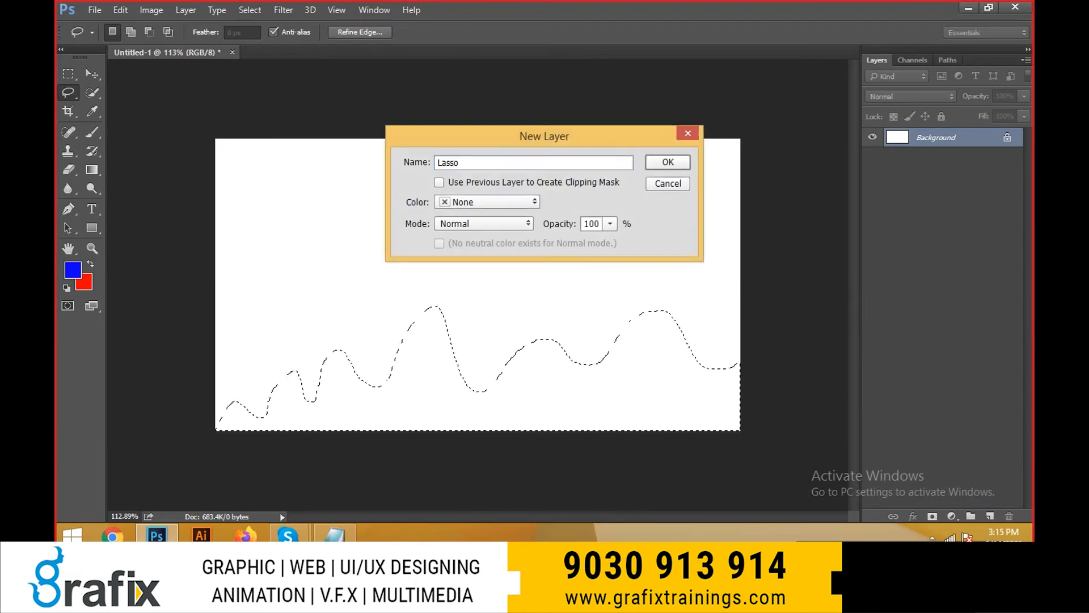
key("Return")
key("alt+BackSpace")
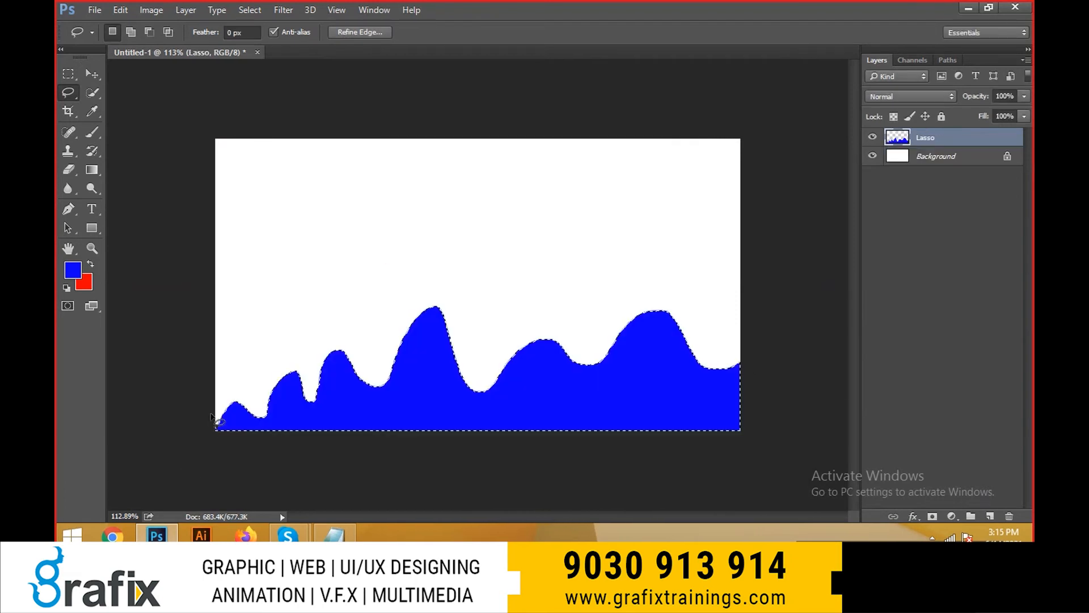
key("ctrl+d")
key("v")
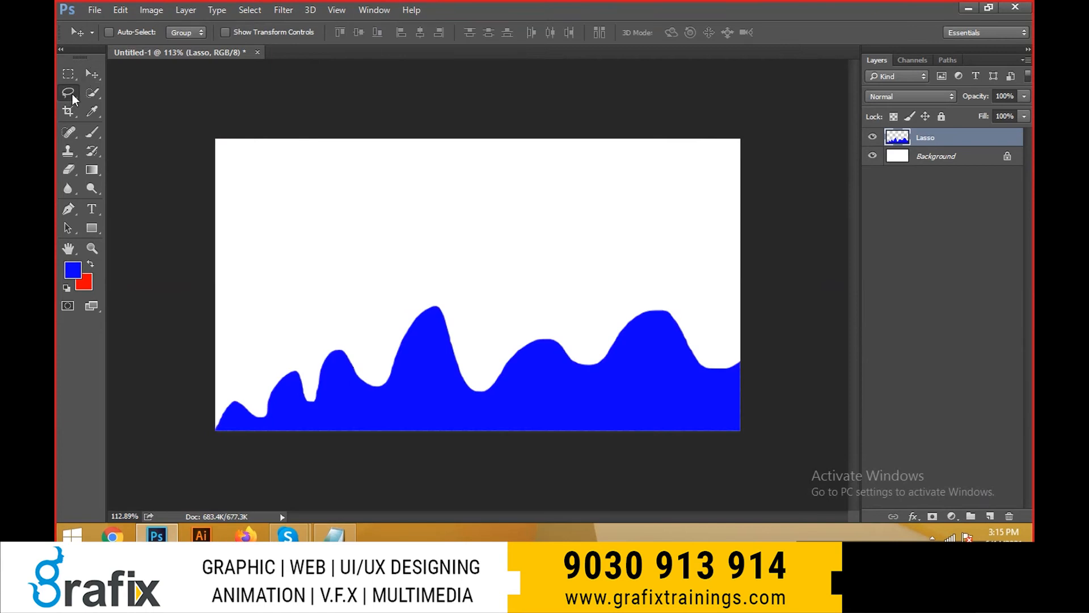
- Draw a closed irregular freehand selection with the Lasso Tool in the upper-left white area above the blue waves
left_click_drag(68, 92, 108, 91)
left_click(108, 91)
mouse_move(260, 267)
left_mouse_down()
mouse_move(254, 197)
mouse_move(325, 177)
mouse_move(377, 221)
left_mouse_up()
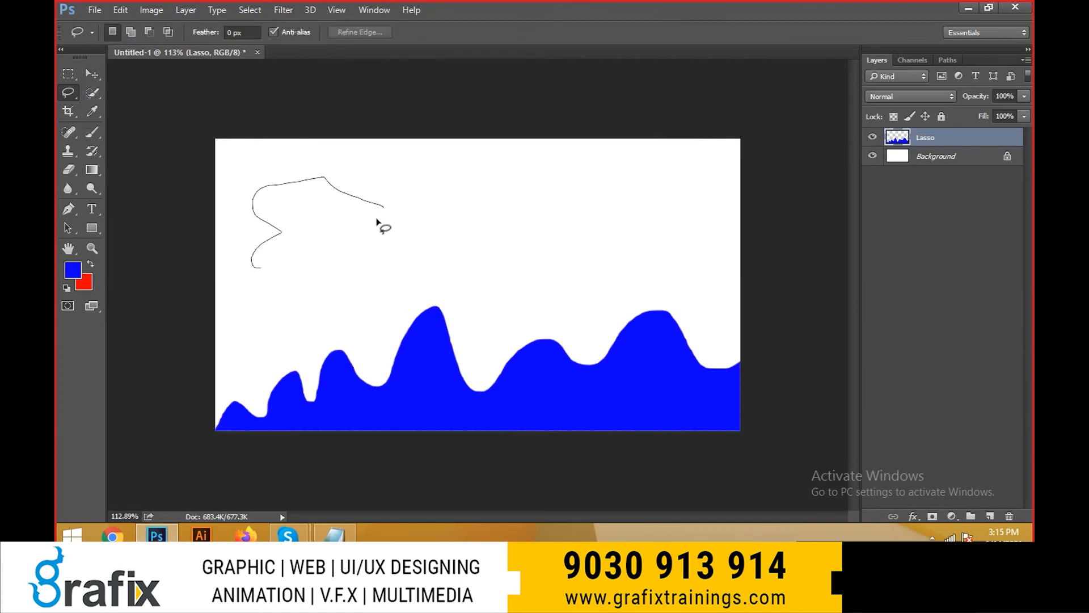
mouse_move(344, 310)
left_mouse_down()
mouse_move(274, 344)
mouse_move(263, 313)
left_mouse_up()
left_click_drag(248, 271, 257, 267)
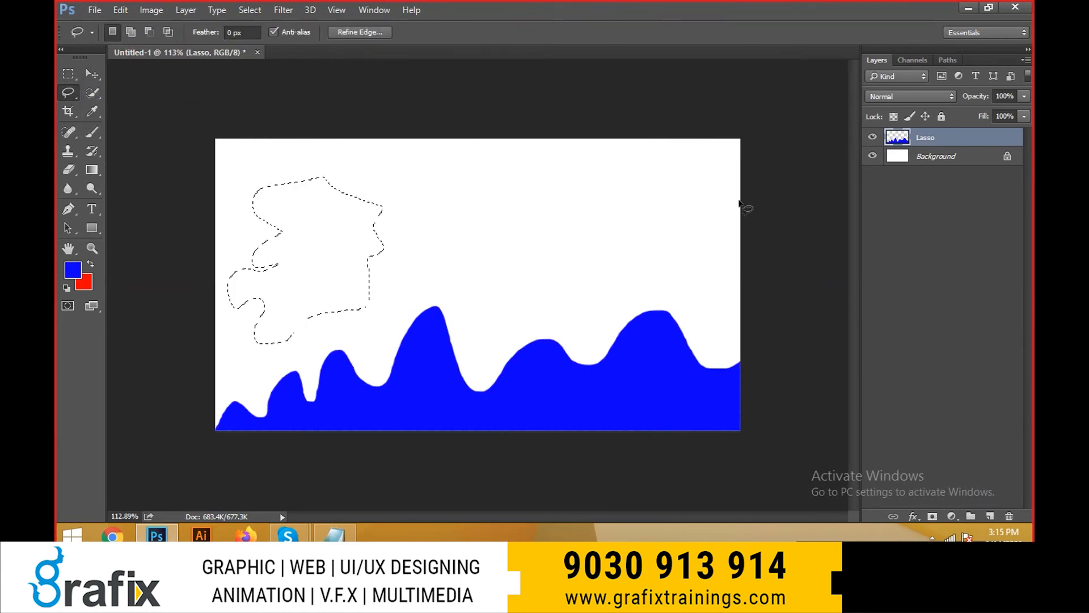
- Fill the irregular selection with the blue foreground color on a new layer, deselect, and choose the Lasso Tool again
key("ctrl+shift+n")
key("Return")
key("alt+BackSpace")
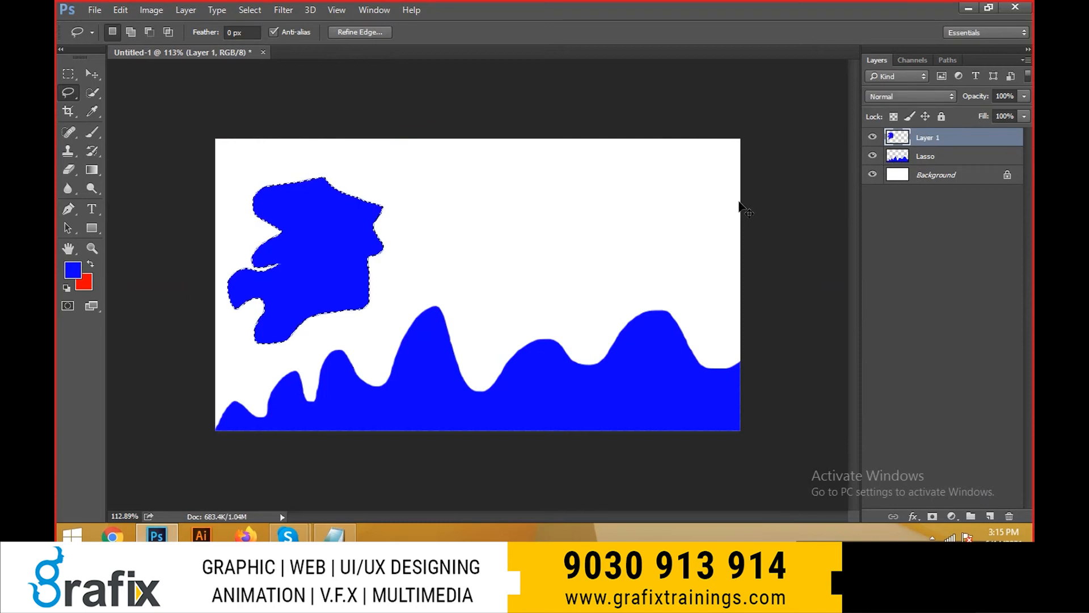
key("ctrl+d")
key("v")
left_click(68, 92)
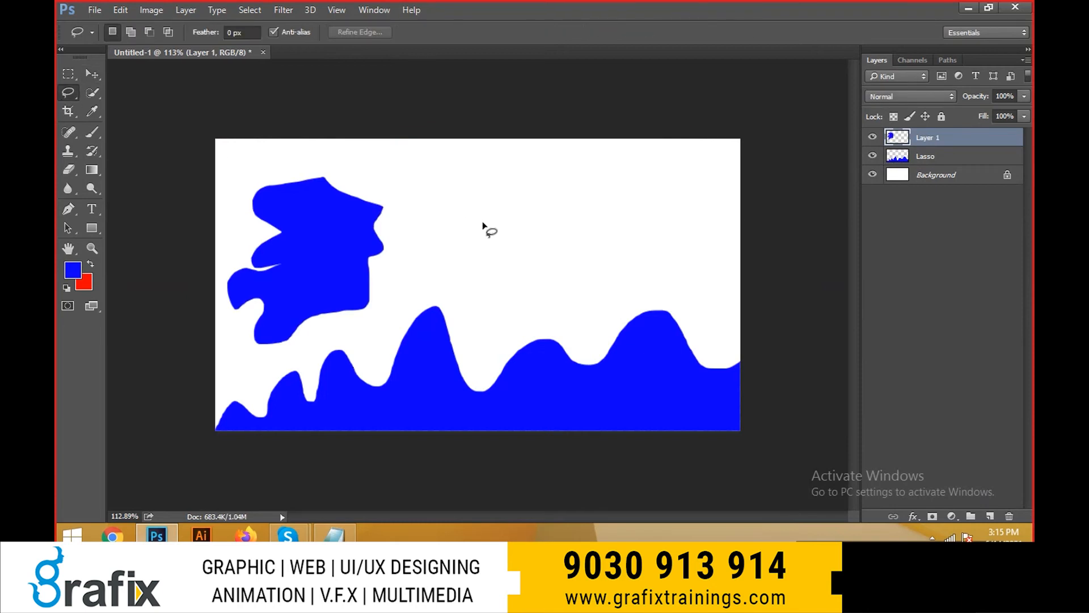
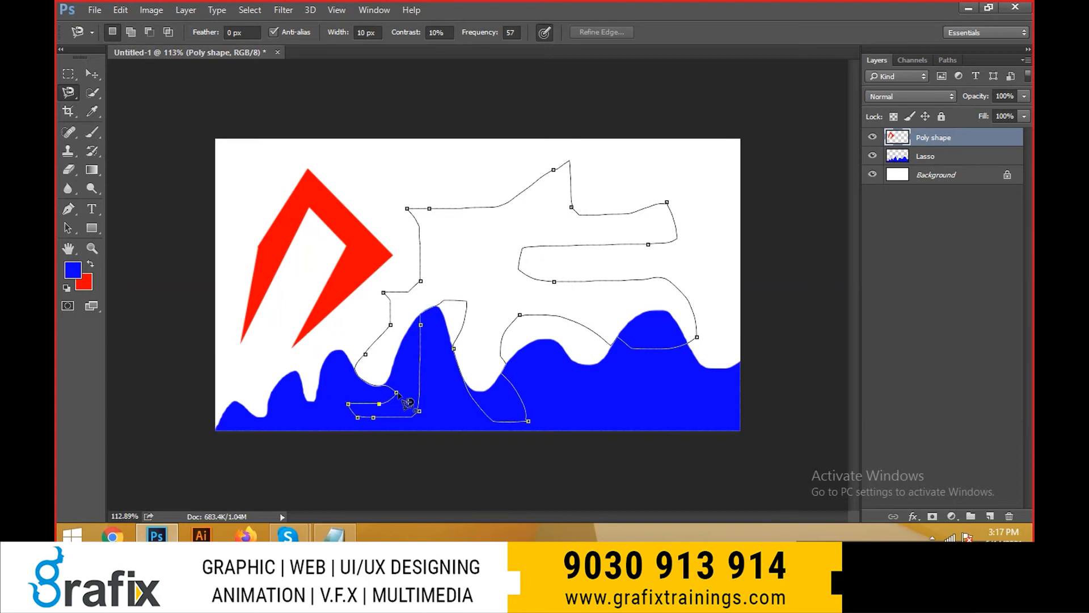
- Close the Magnetic Lasso outline into a selection, add two new layers, and fill the selection with the blue foreground color on the upper one
left_click(398, 393)
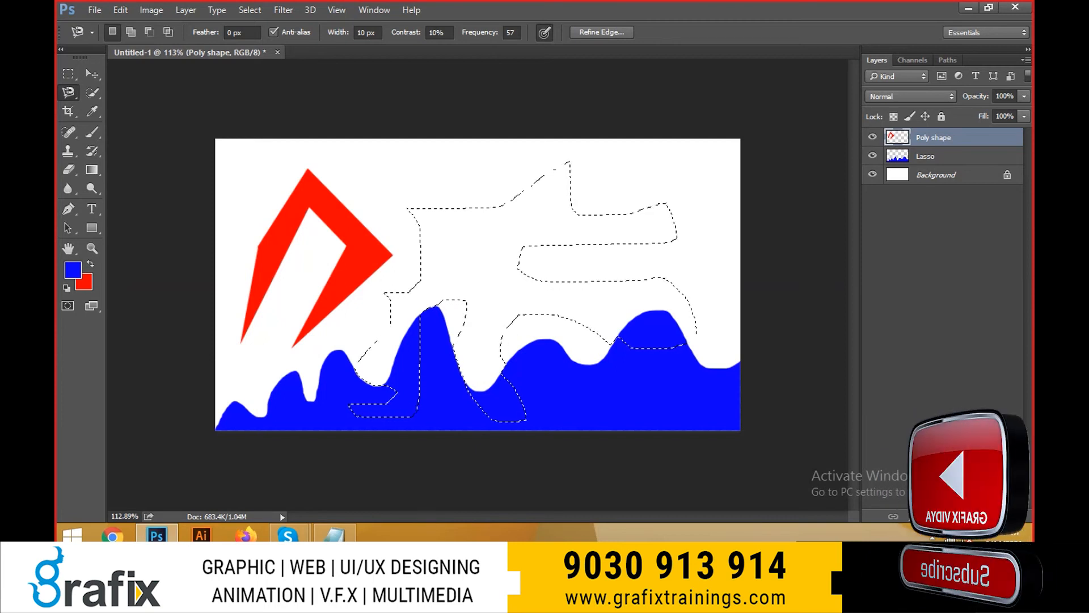
left_click(990, 516)
key("ctrl+shift+n")
key("Return")
key("alt+Delete")
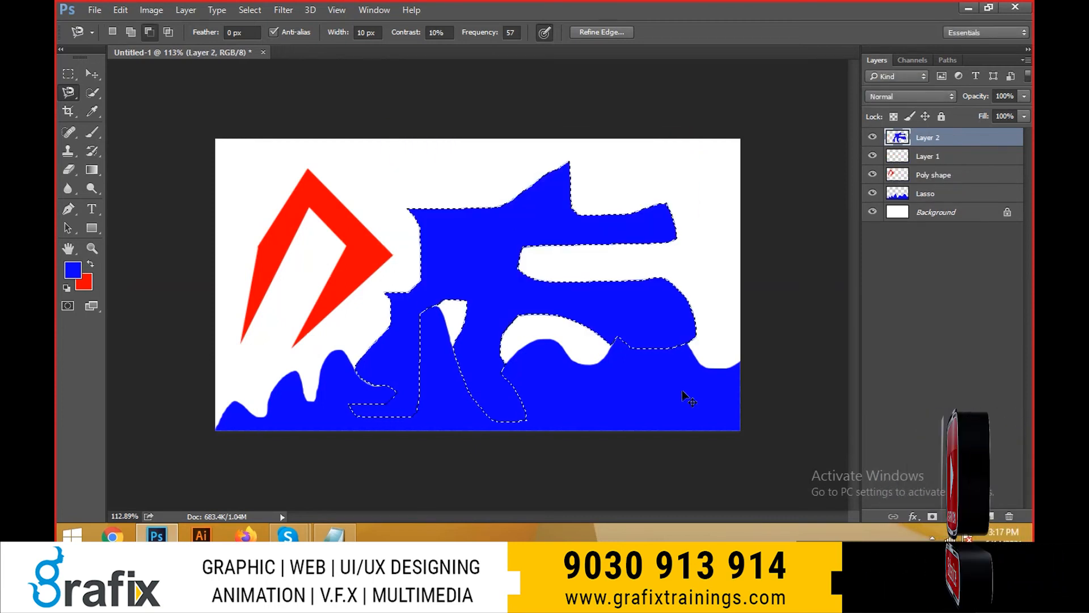
- Deselect, switch to the Move tool, and recolor only the existing pixels of the magnetic lasso shape with the red background color
key("ctrl+d")
key("v")
key("ctrl+shift+Delete")
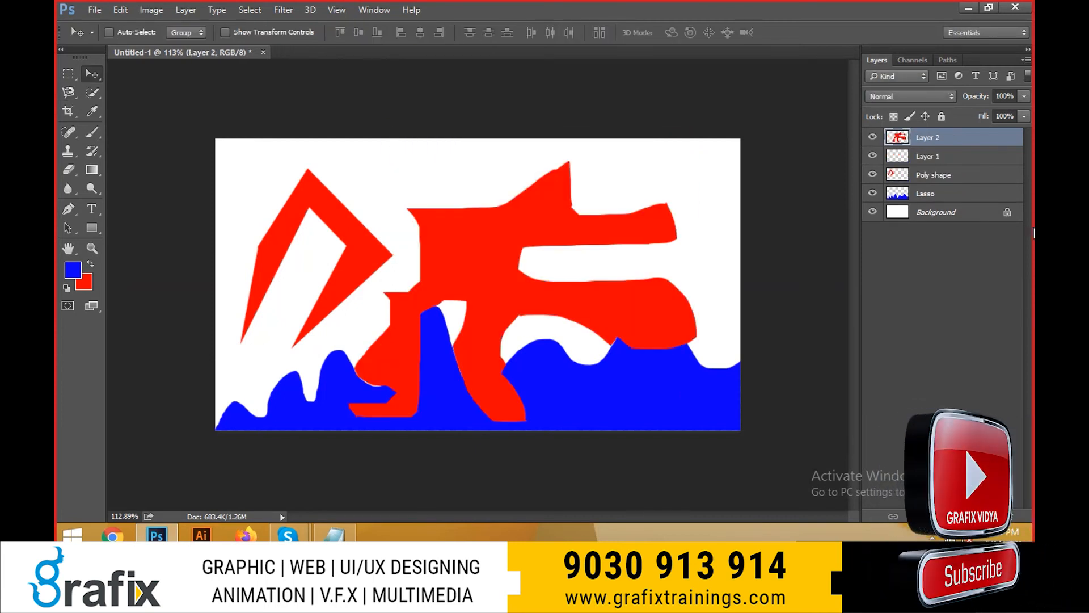
- Try moving the red magnetic lasso shape slightly up, undo the move, and choose the Magnetic Lasso Tool again
left_click_drag(611, 284, 597, 247)
key("ctrl+z")
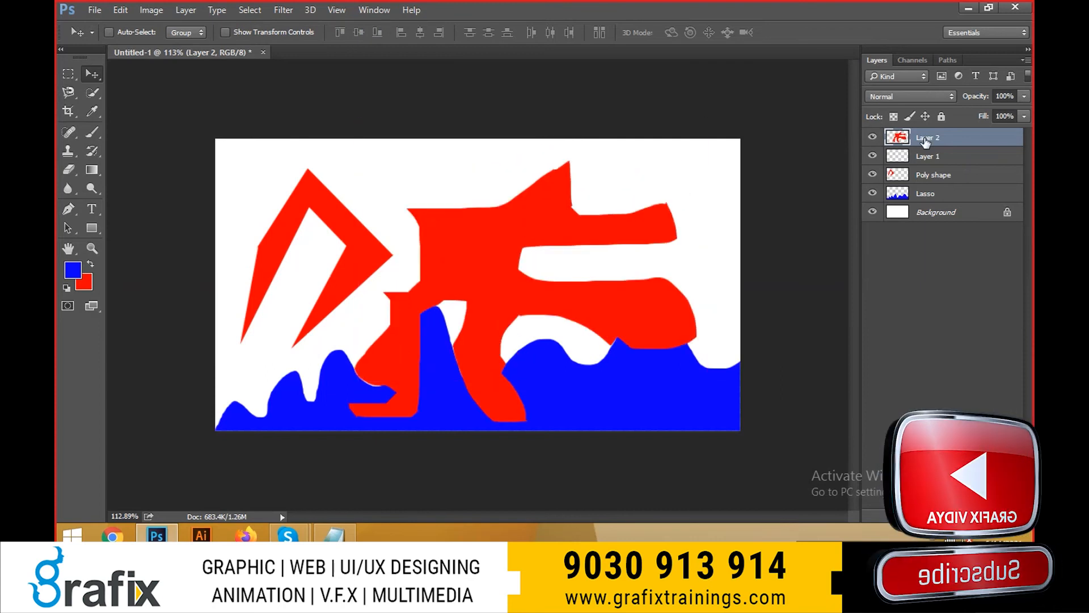
left_click(74, 93)
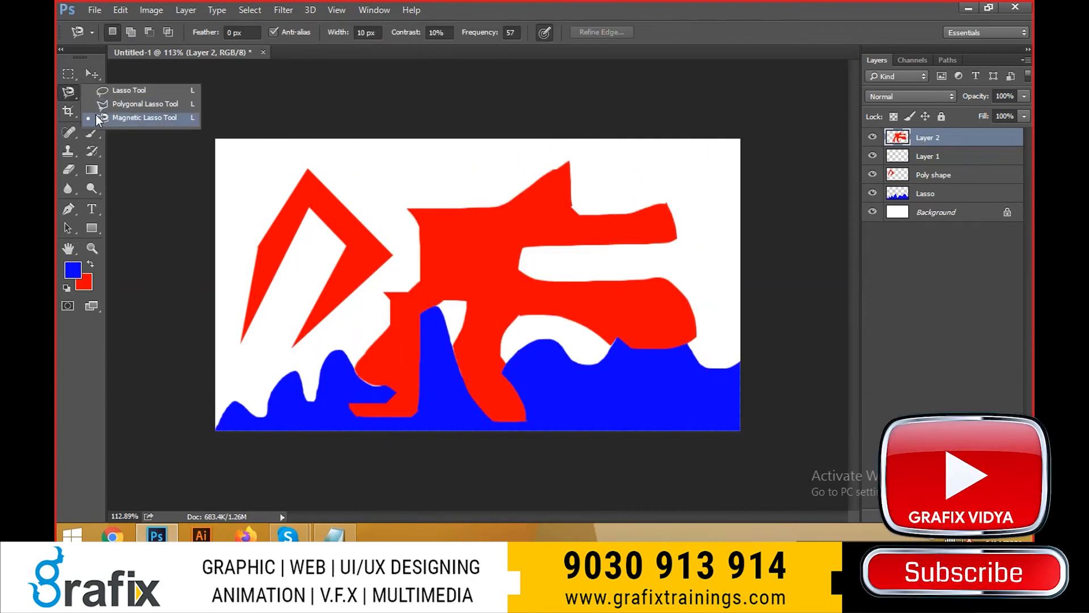
left_click(98, 119)
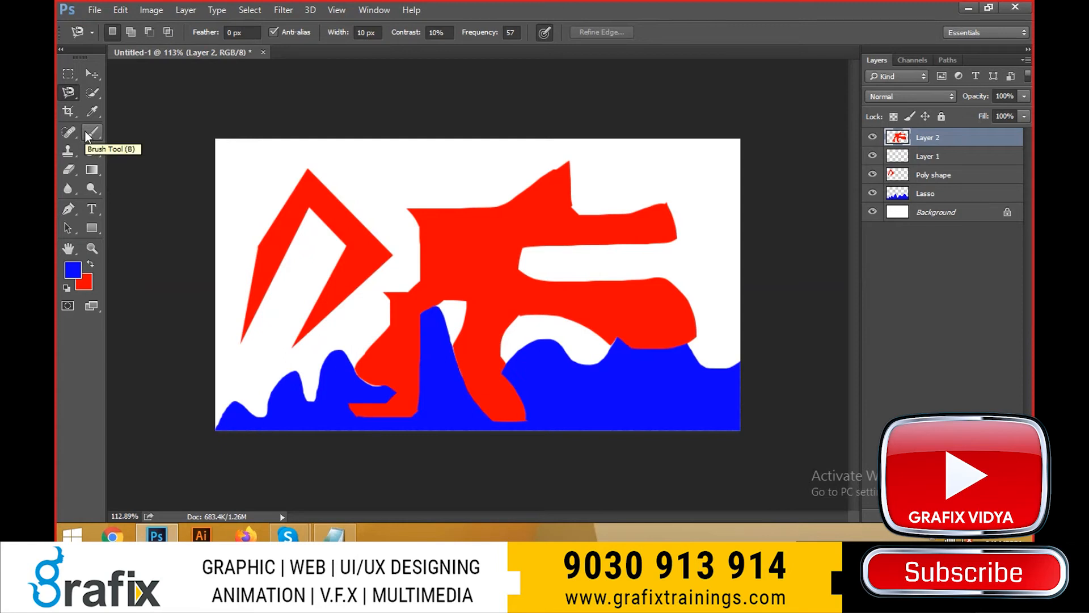
- Begin a new document, switch to Notepad to highlight the line about creating a new document in the shortcut list, and return to Photoshop
key("ctrl+n")
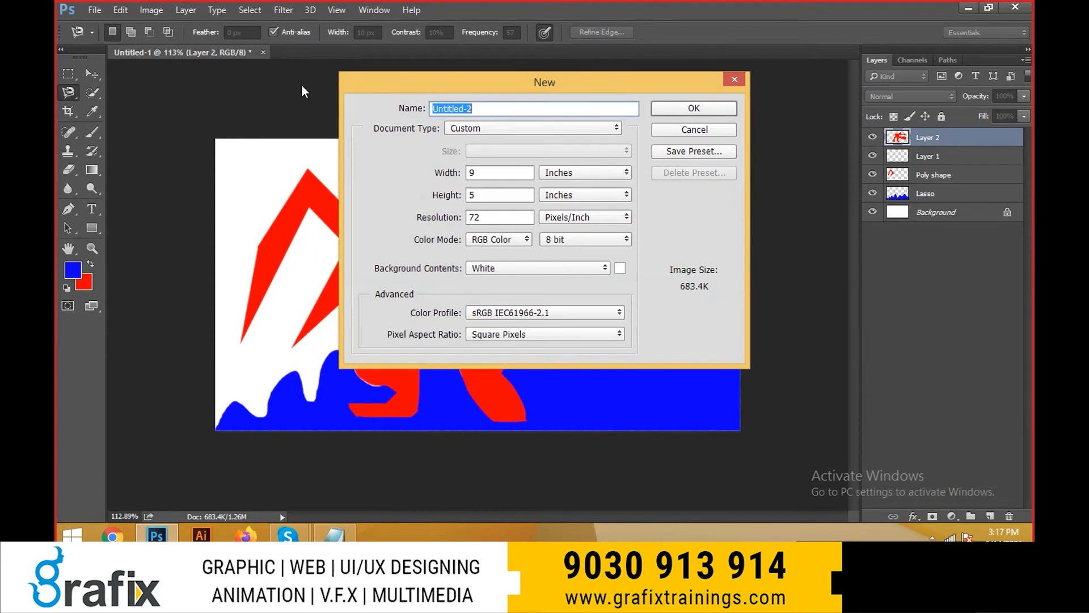
key("alt+Tab")
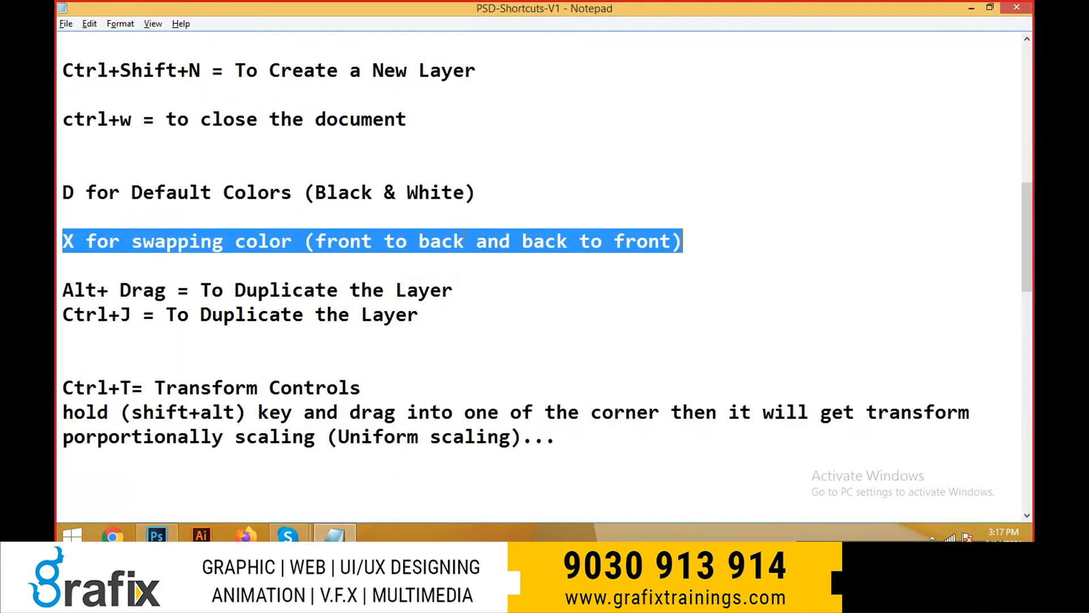
scroll(458, 201, "up", 10)
left_click_drag(523, 81, 61, 66)
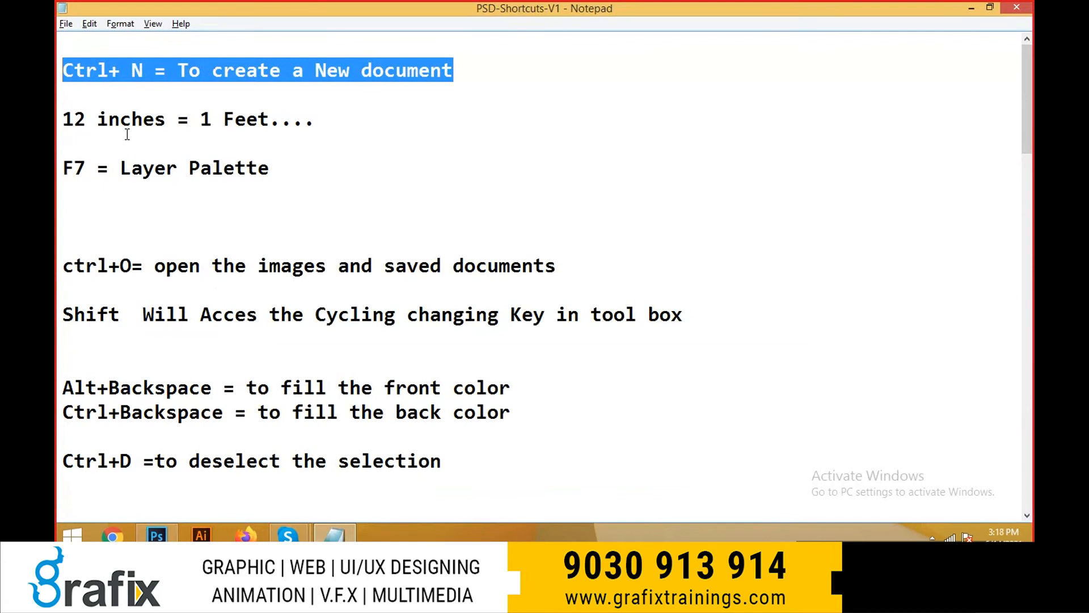
key("alt+Tab")
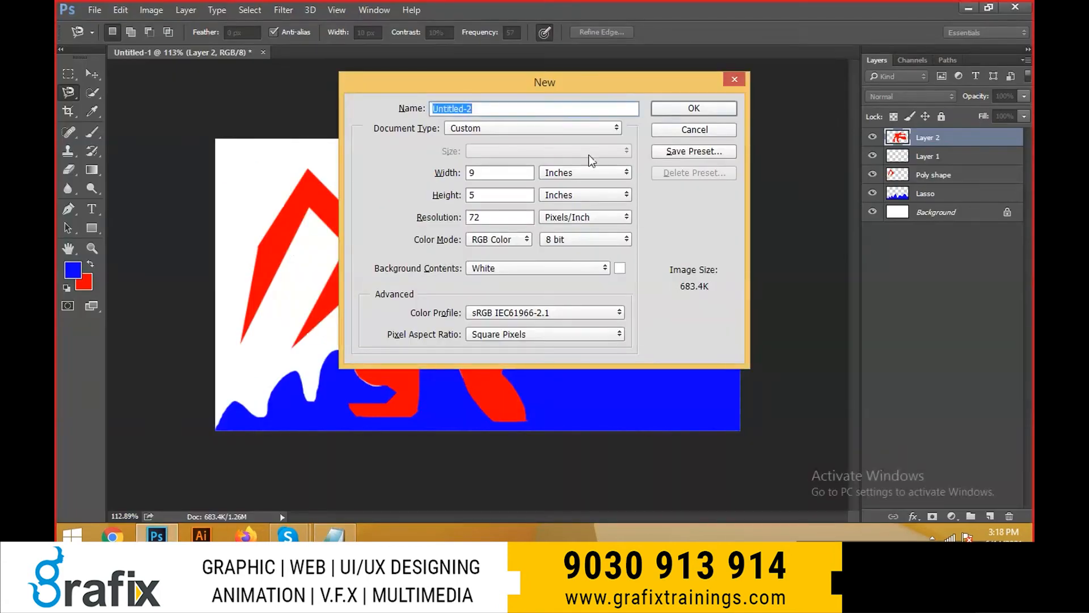
- Set the new document's height to 8 inches, keep the width at 9 inches, and create it
left_click_drag(487, 178, 341, 191)
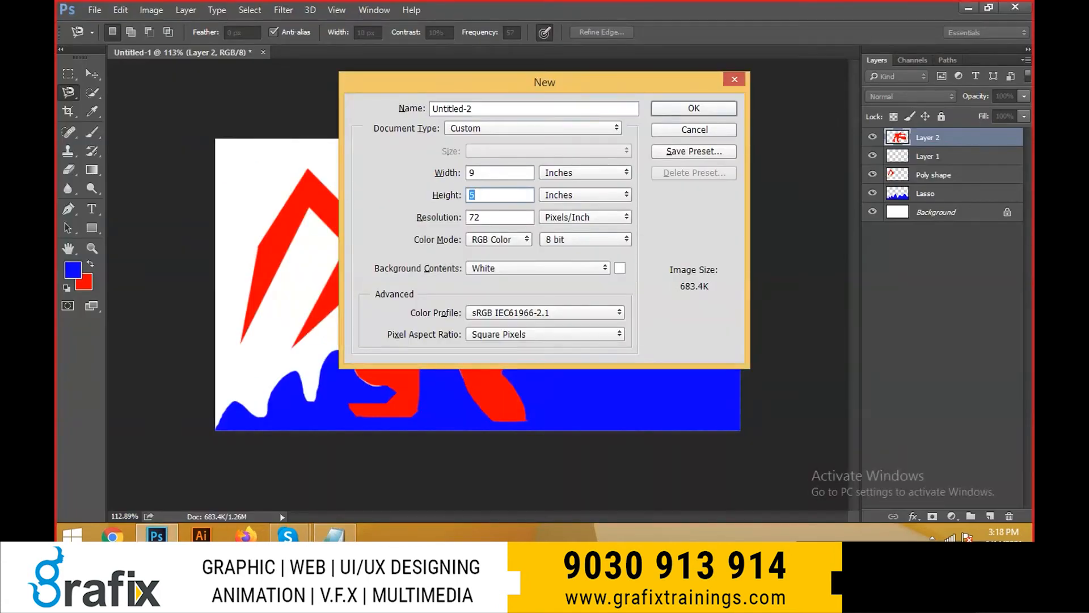
type("8")
key("Return")
key("v")
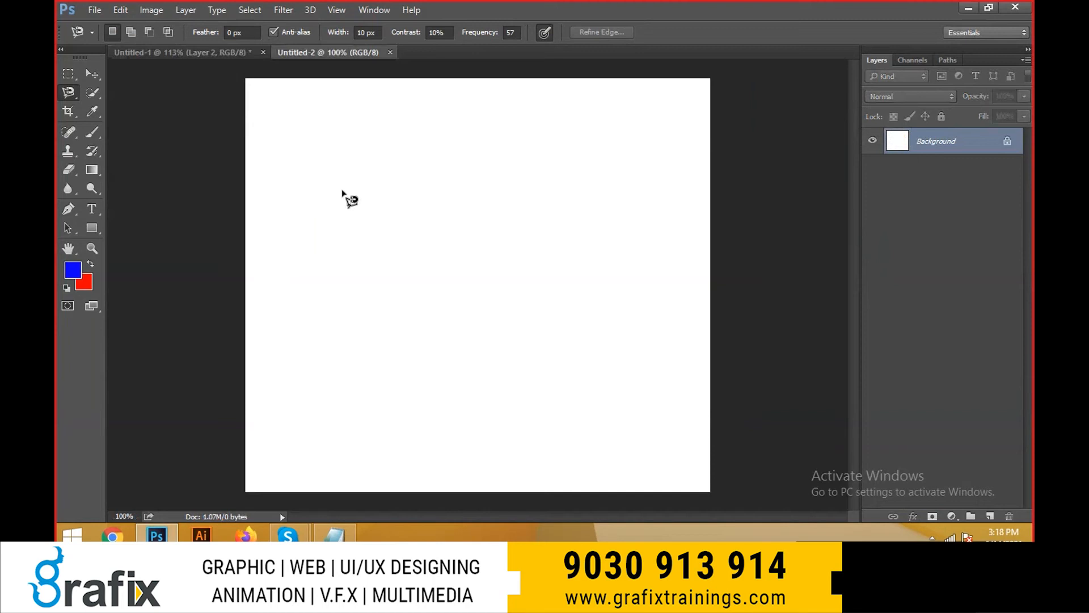
- Show the three lasso tools, select the Move tool instead, and call the Open command
left_click(61, 98)
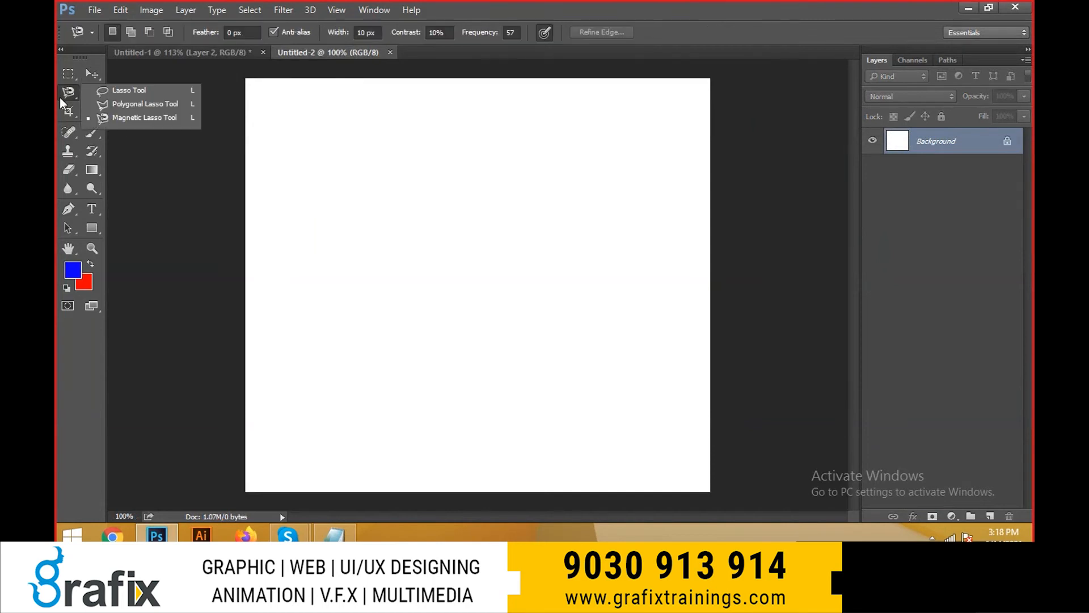
key("v")
left_click(94, 9)
left_click(108, 35)
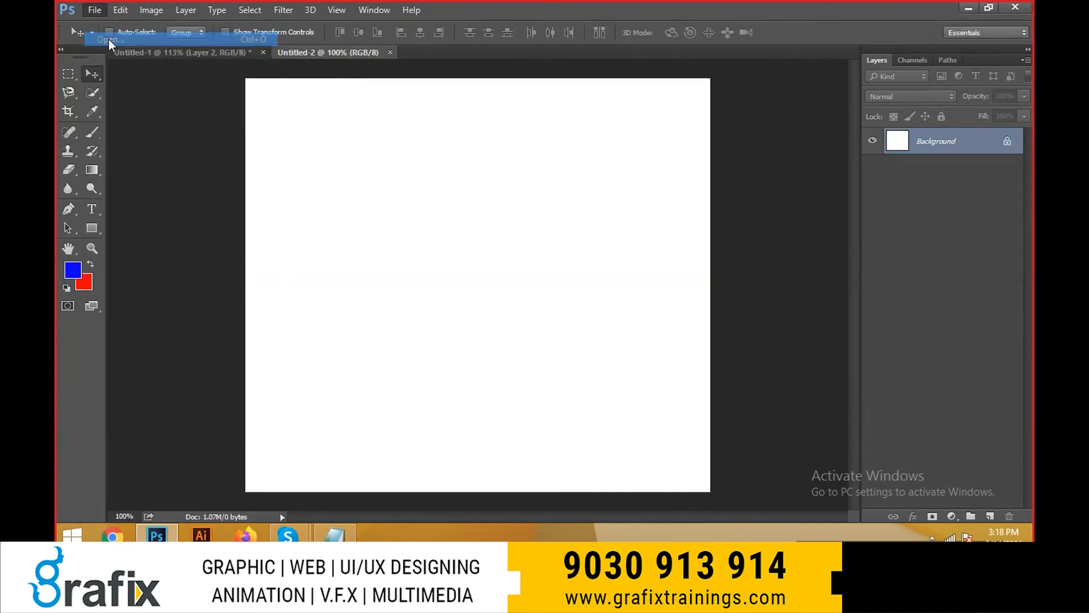
- Switch to the Notepad shortcut list, look through it, and highlight the line about opening images and saved documents
key("alt+Tab")
key("alt+Tab")
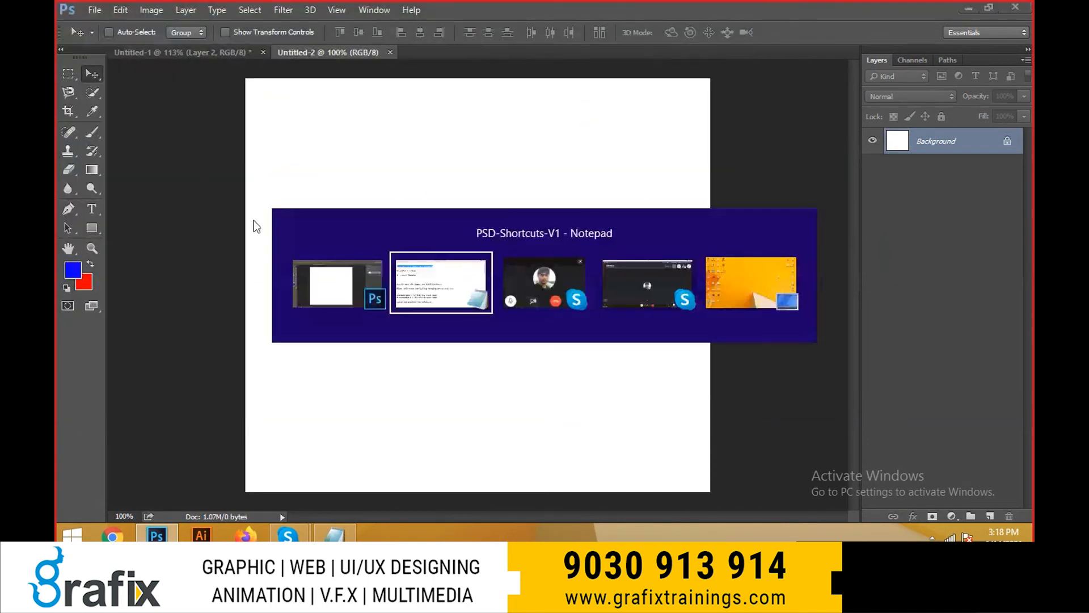
key("alt+shift+Tab")
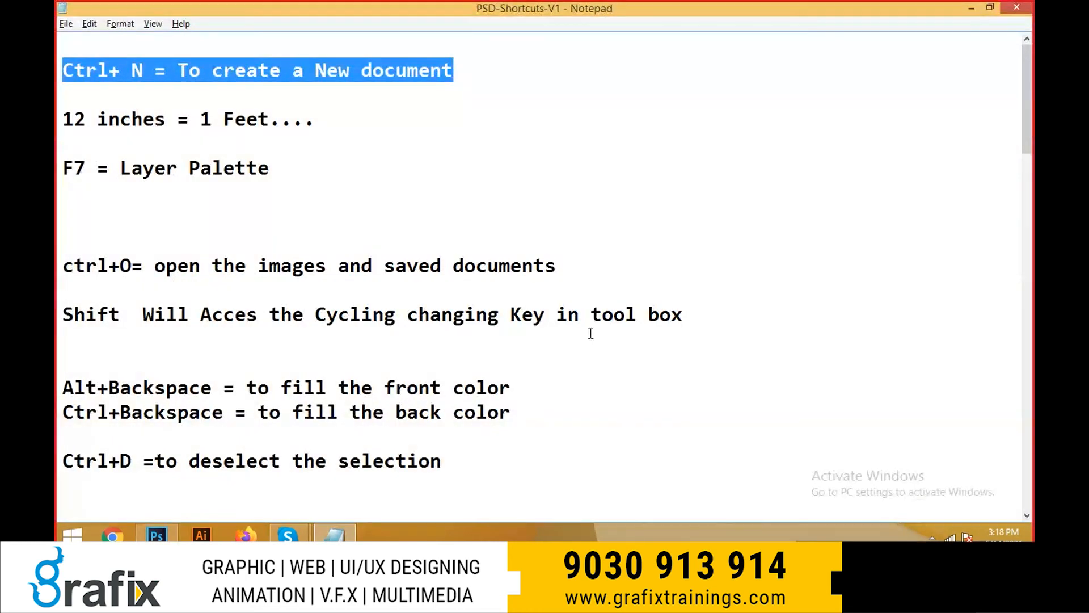
scroll(590, 334, "down", 7)
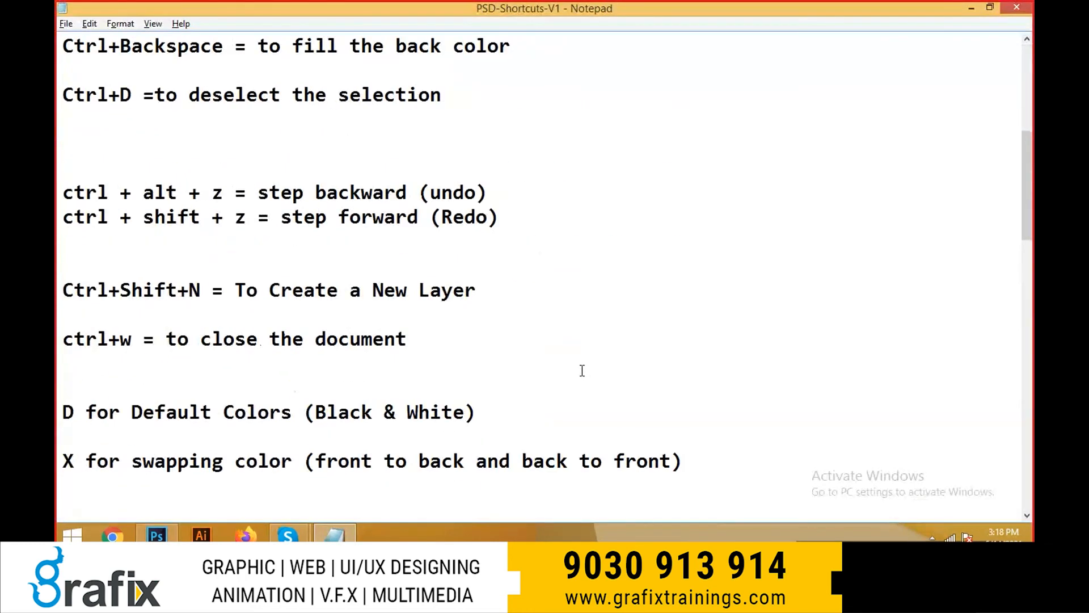
scroll(582, 370, "down", 4)
scroll(574, 363, "up", 11)
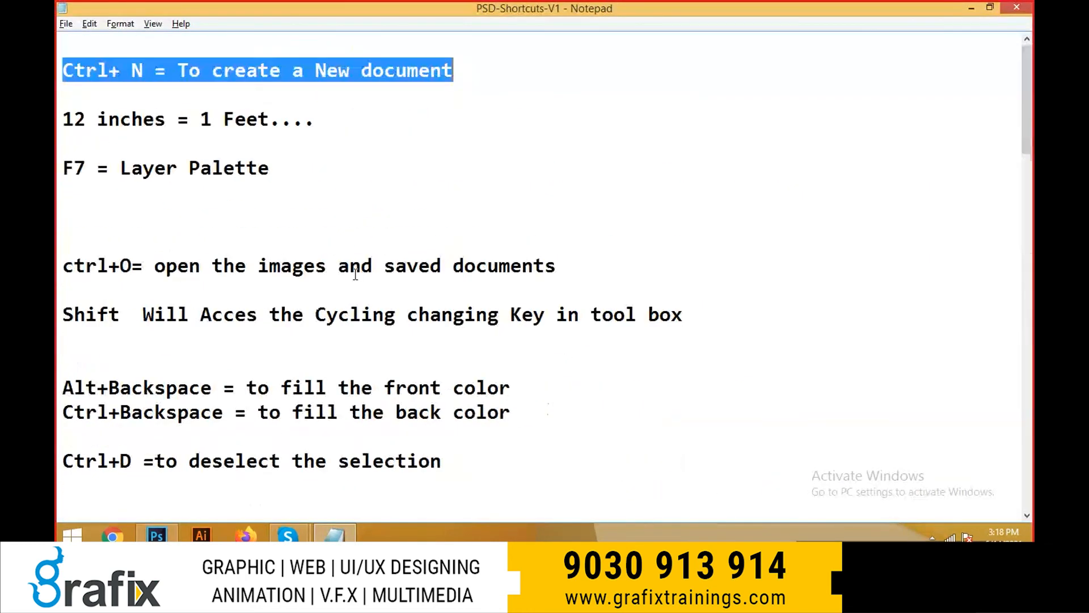
left_click(344, 211)
type("c")
left_click(557, 265)
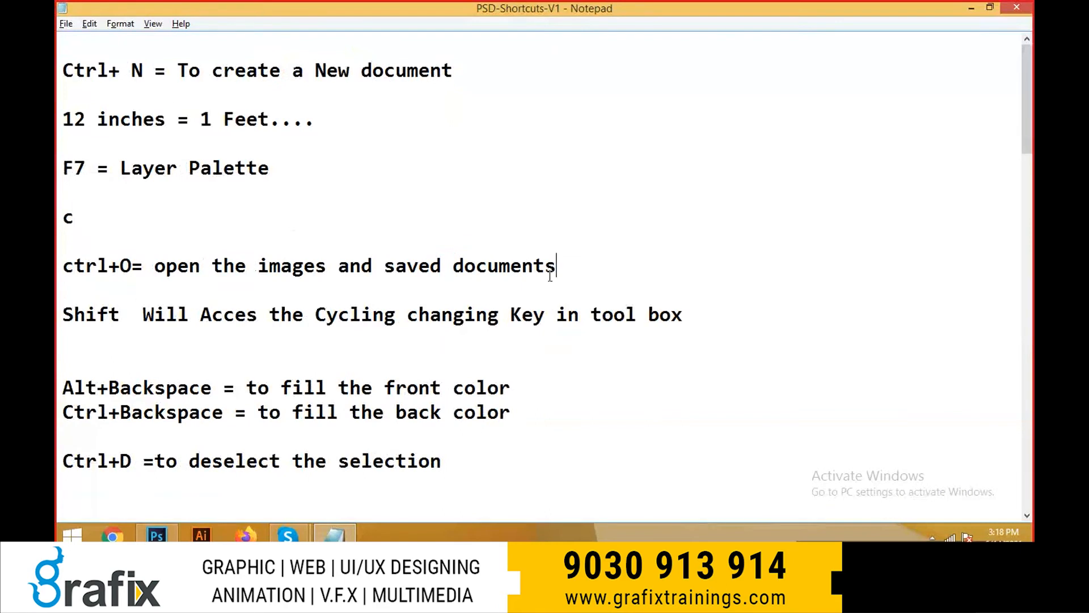
left_click(57, 276, "shift")
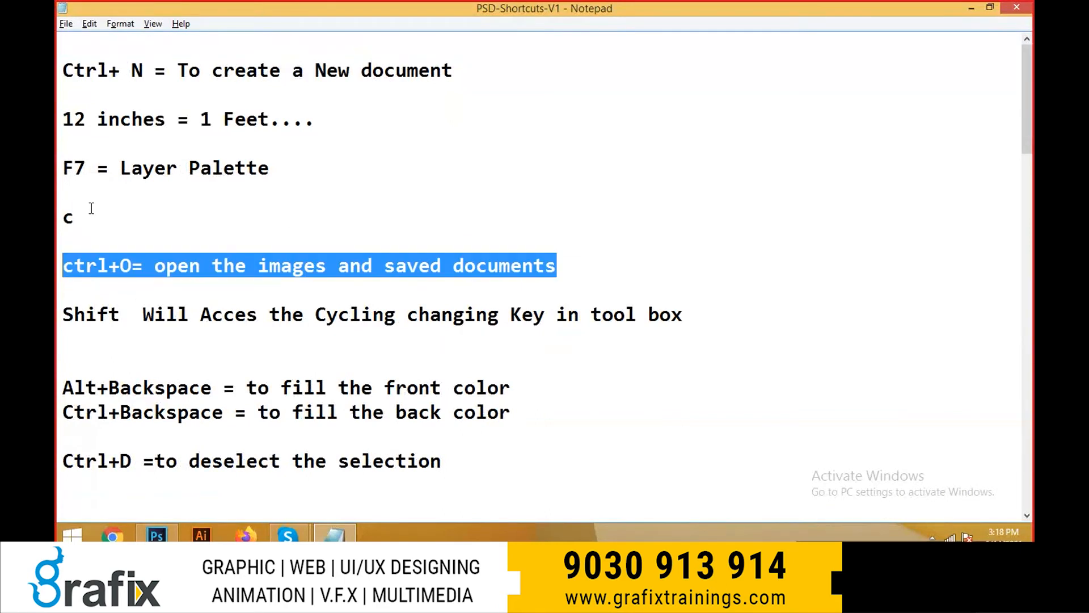
- Delete the stray "c" below the Layer Palette line, and highlight the line about opening images and saved documents again
left_click_drag(92, 209, 59, 226)
key("BackSpace")
left_click_drag(632, 267, 58, 261)
- Switch to Photoshop, call the Open command, and go into the Images folder
left_click(157, 535)
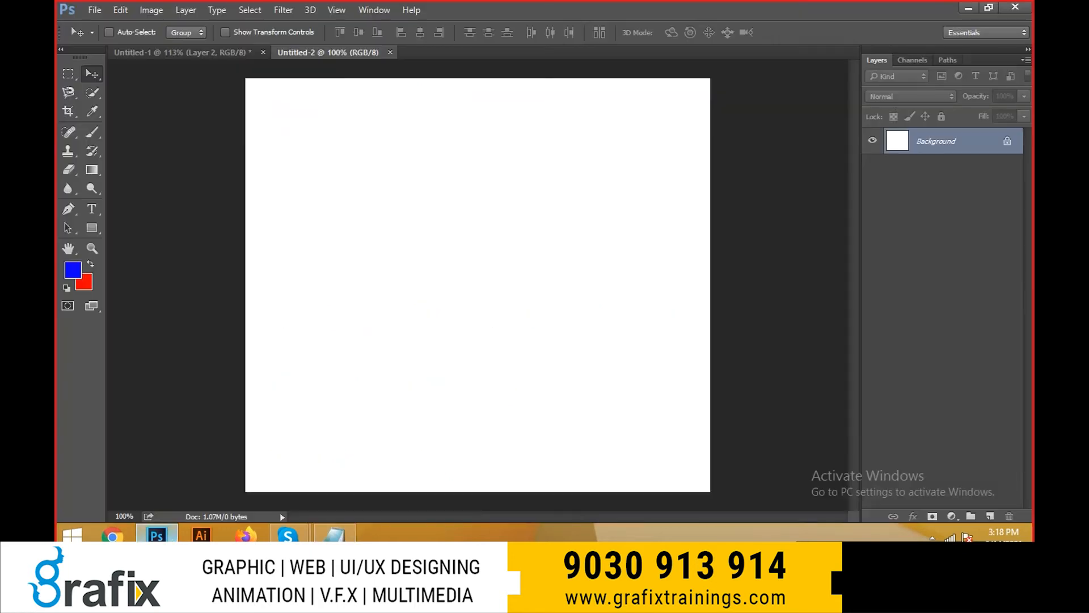
left_click(95, 10)
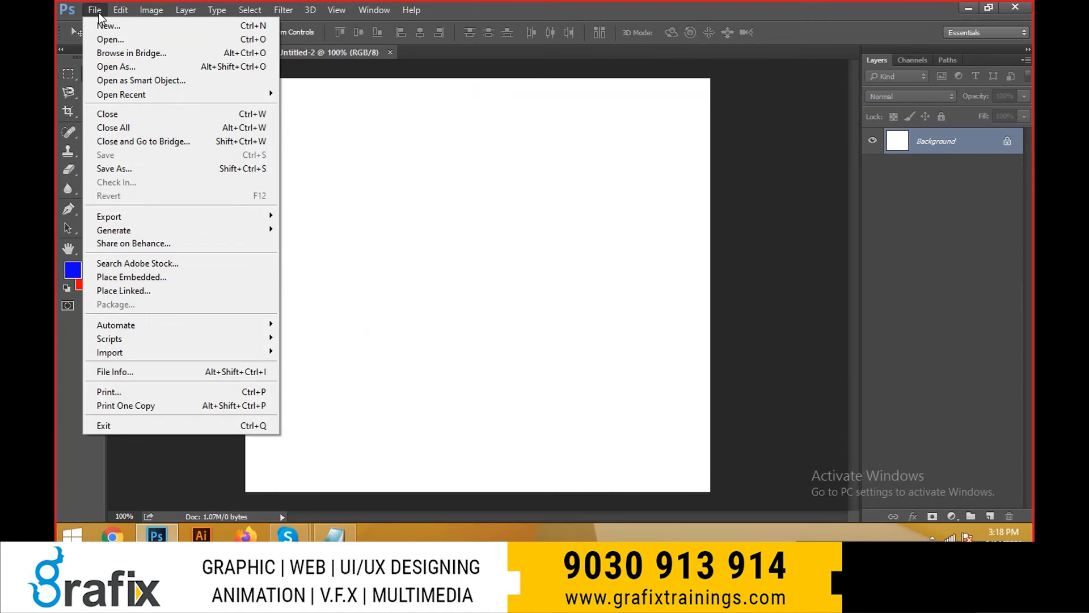
left_click(111, 40)
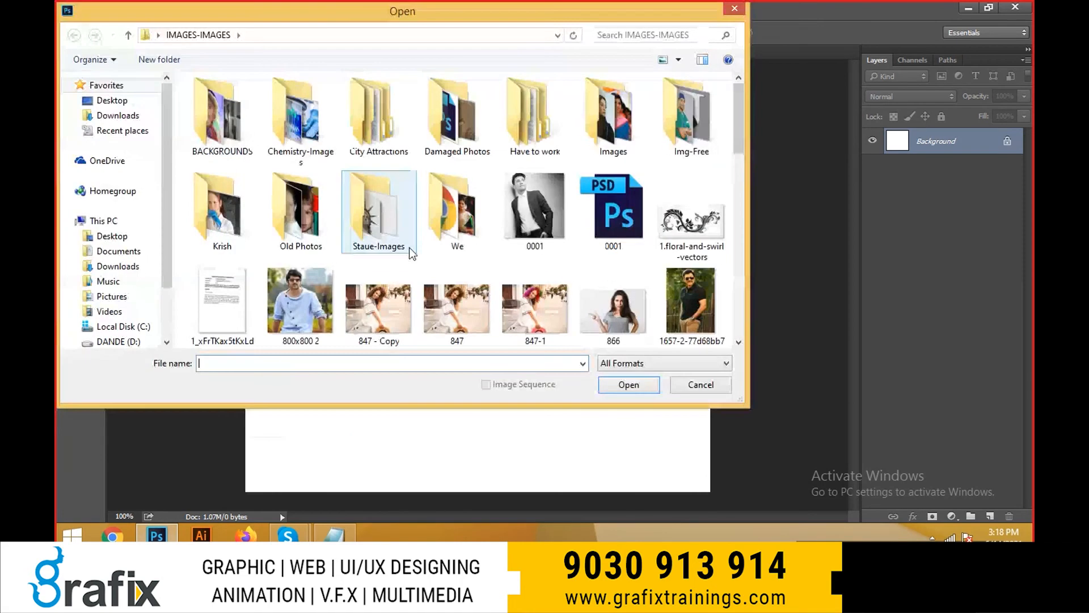
left_click(306, 312)
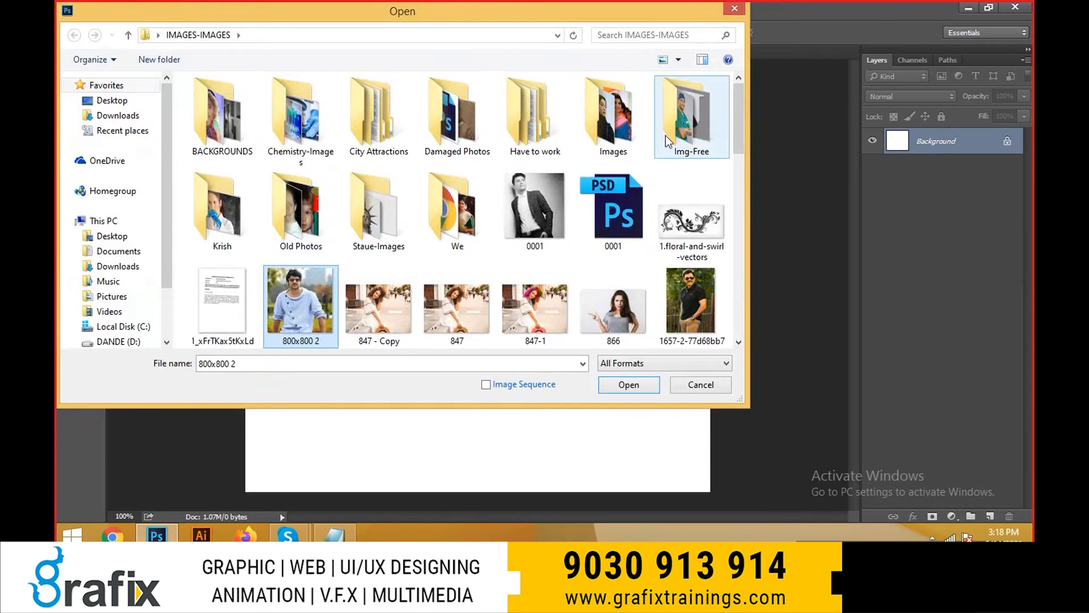
left_click(615, 135)
double_click(614, 135)
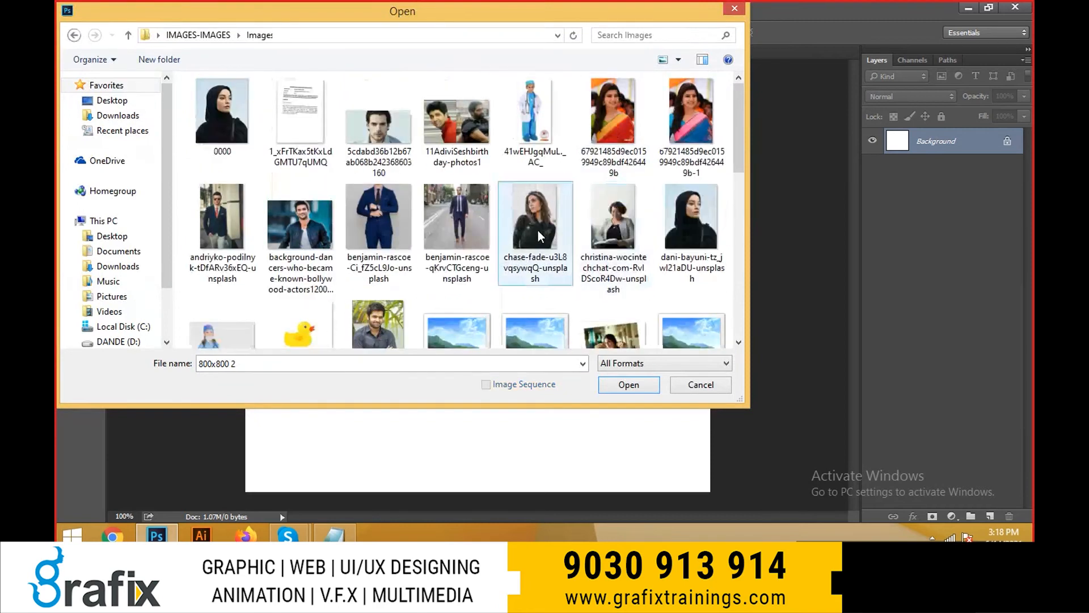
- Find and open the portrait of the man in a dark suit and tie standing against a white wall
scroll(535, 232, "down", 3)
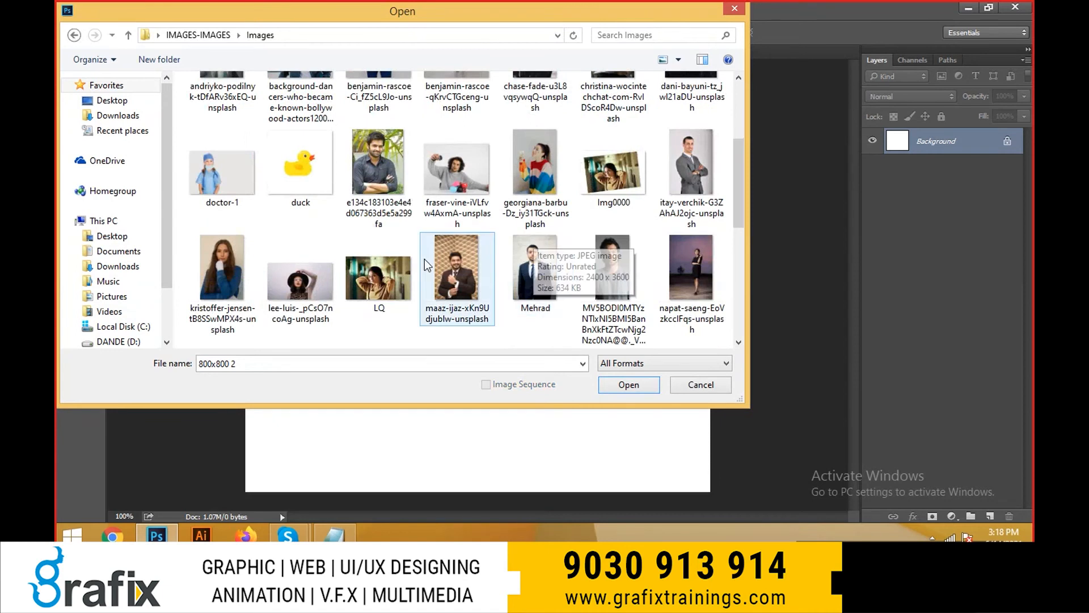
left_click(242, 282)
left_click(377, 170)
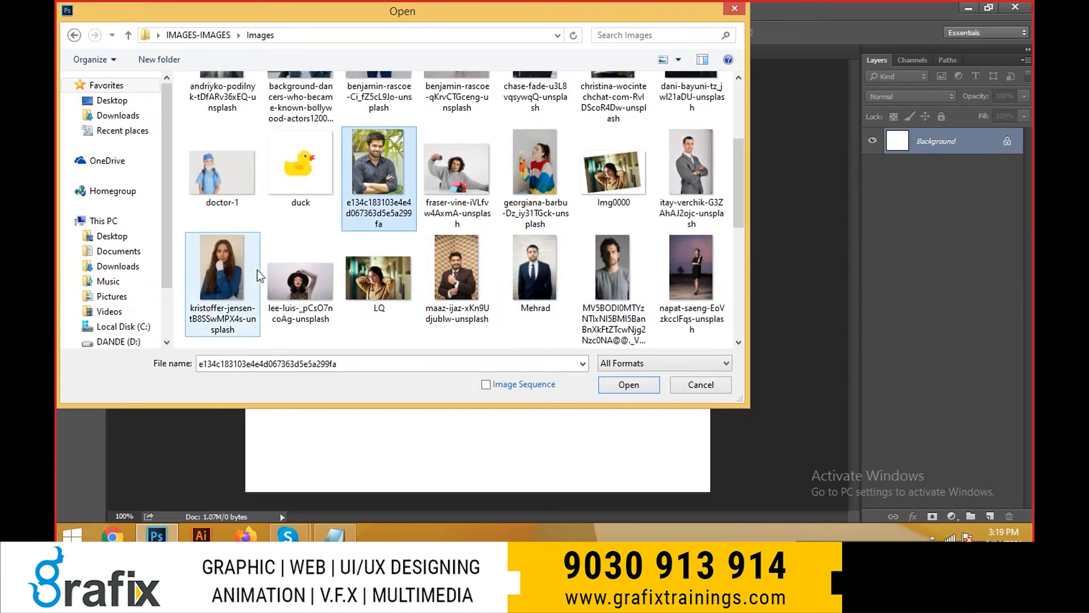
left_click(244, 286)
left_click(501, 299)
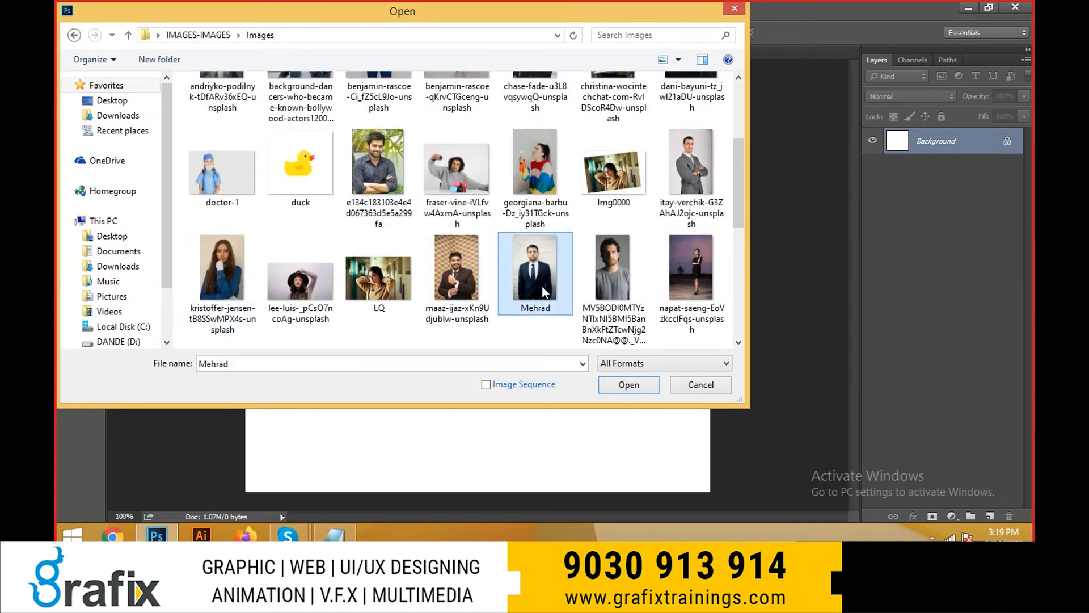
double_click(542, 287)
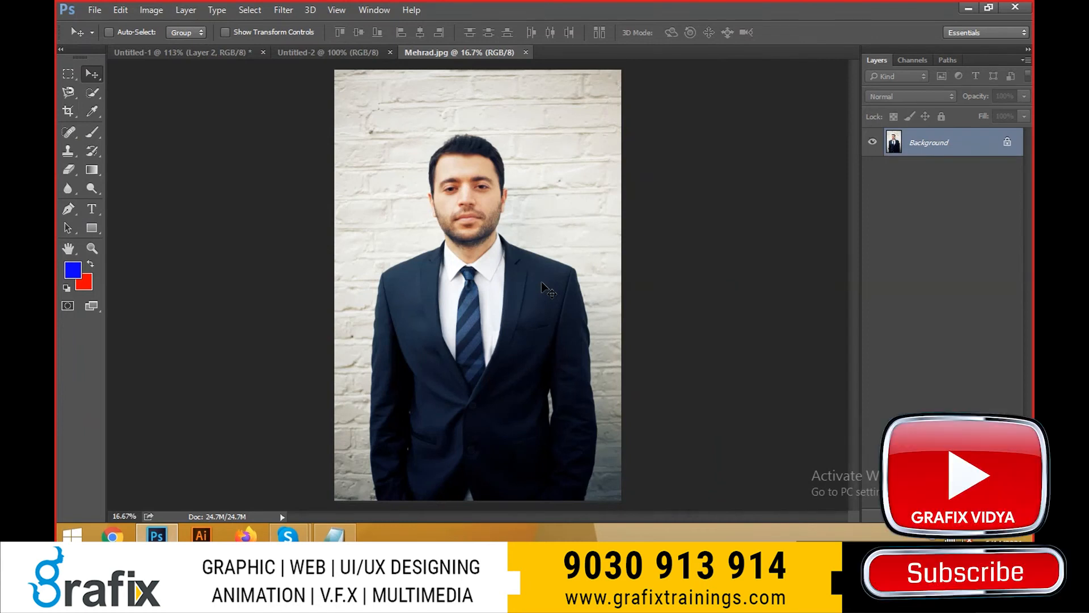
- Switch to Chrome, maximize its window, go to google.com, and search for "unsplash"
left_click(113, 536)
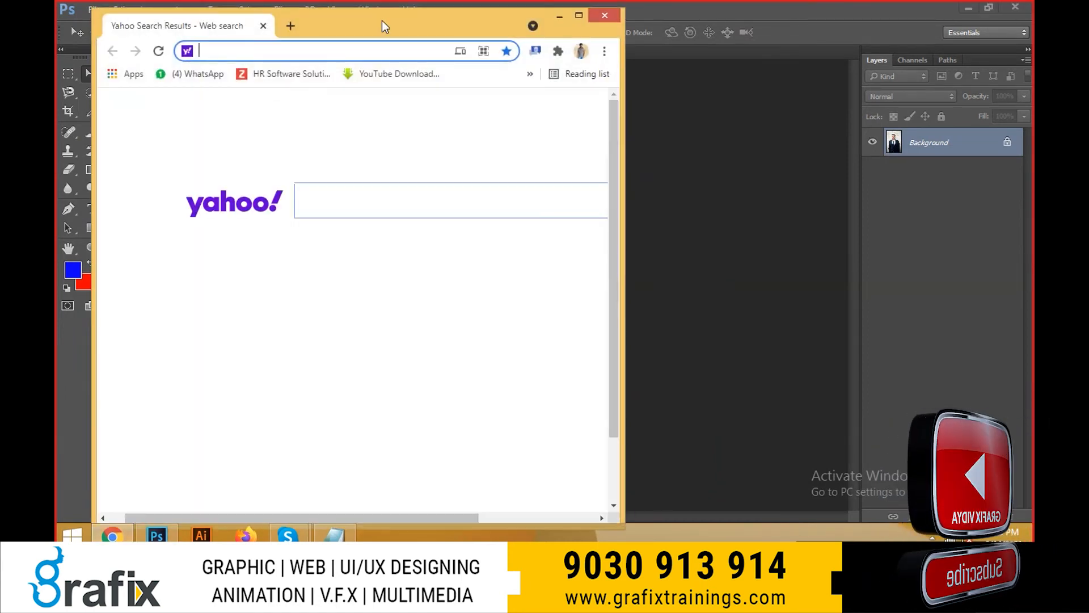
double_click(383, 21)
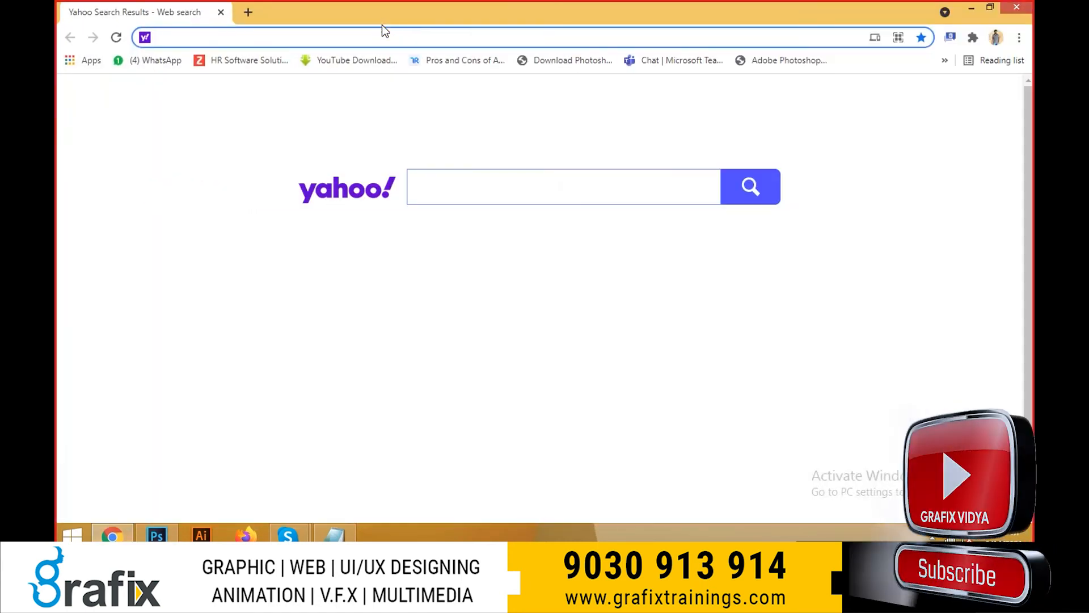
type("go")
key("Return")
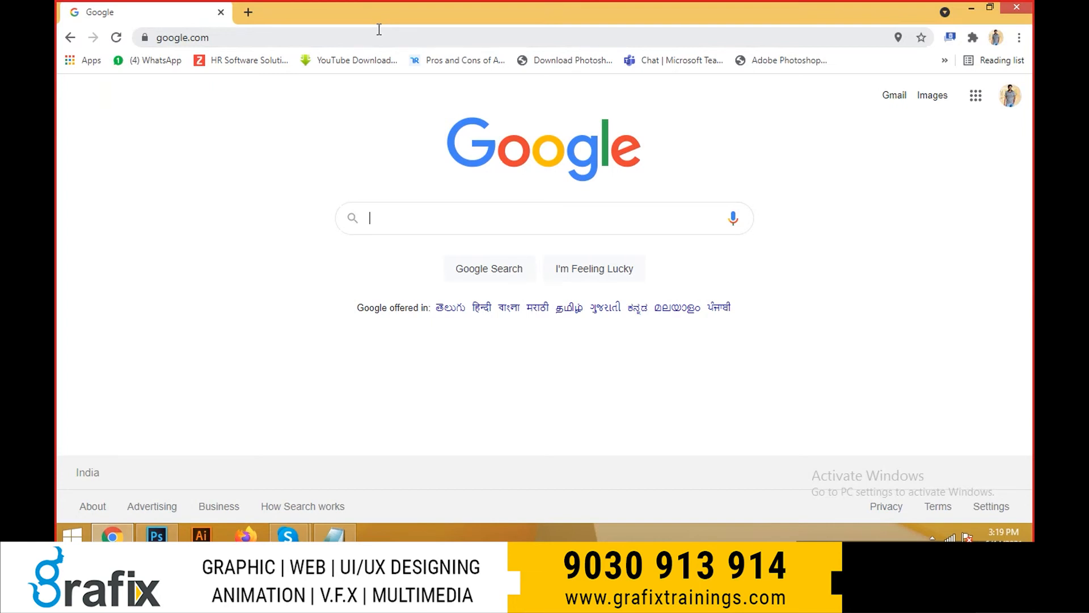
type("unsplash")
key("Return")
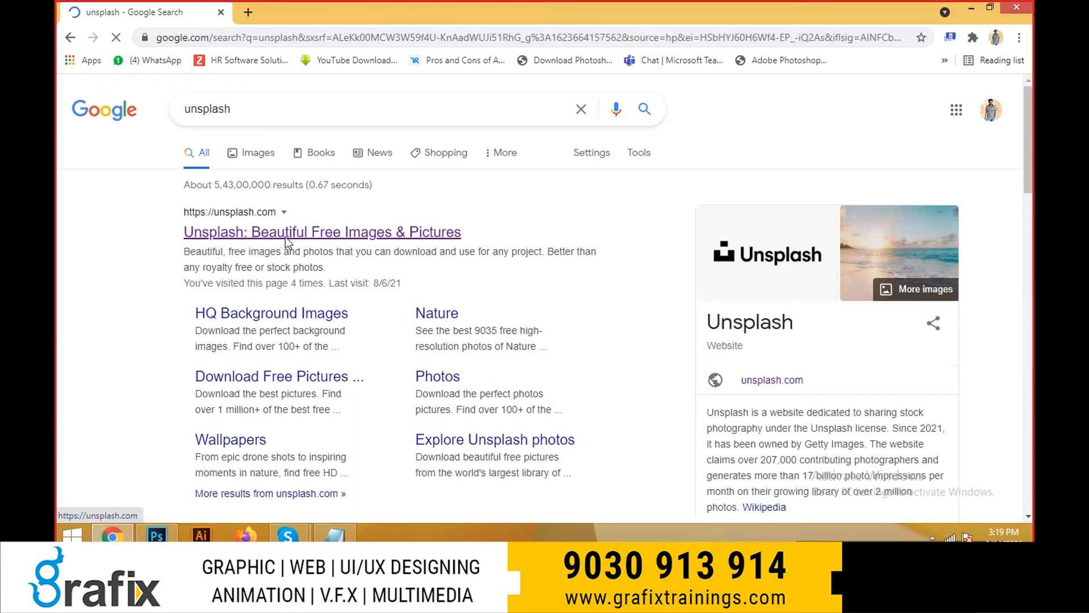
- Open the Unsplash website from the search results and browse the photos on its homepage
left_click(286, 237)
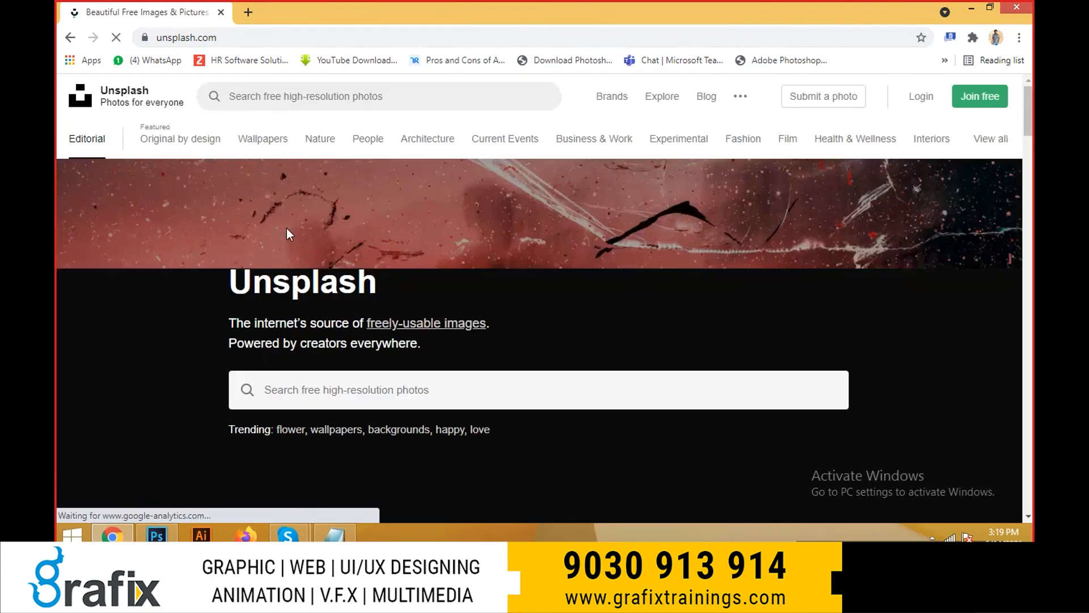
scroll(287, 227, "down", 2)
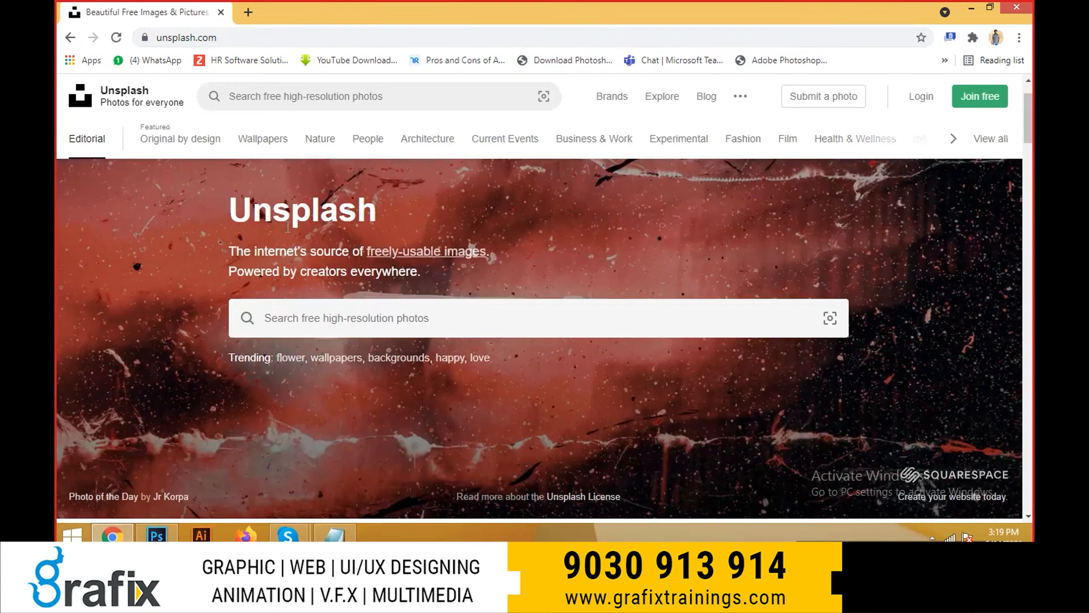
scroll(287, 227, "down", 3)
scroll(335, 334, "down", 4)
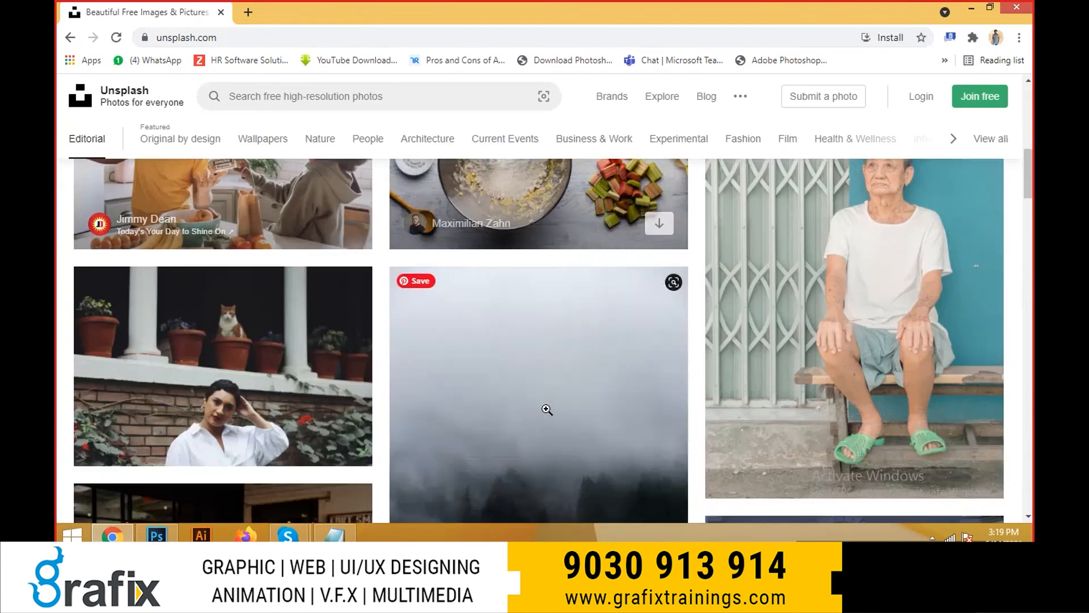
scroll(712, 355, "down", 5)
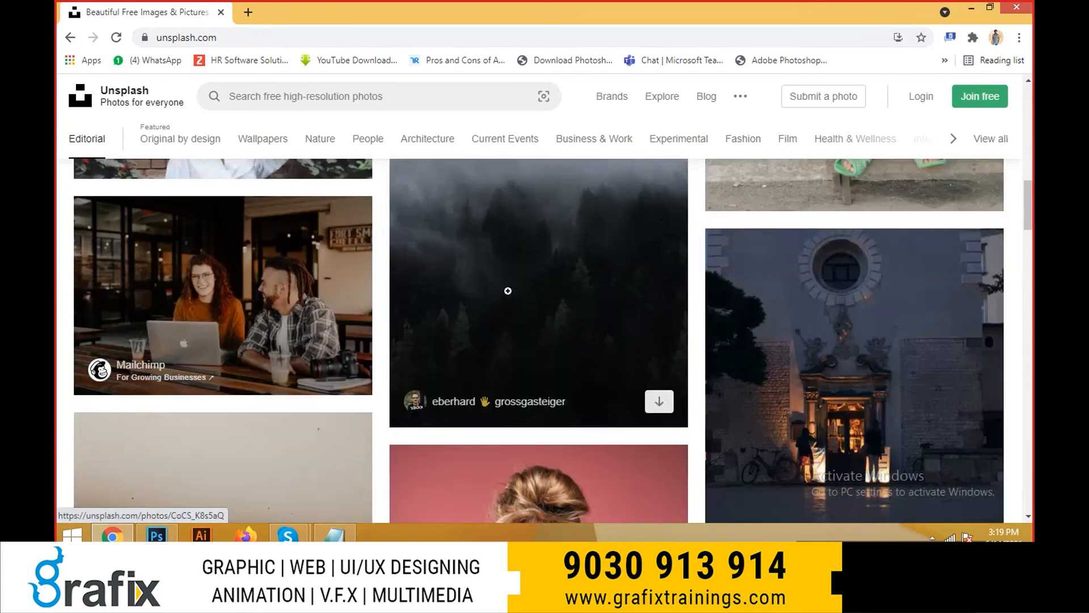
- Search Unsplash for "people"
left_click(388, 99)
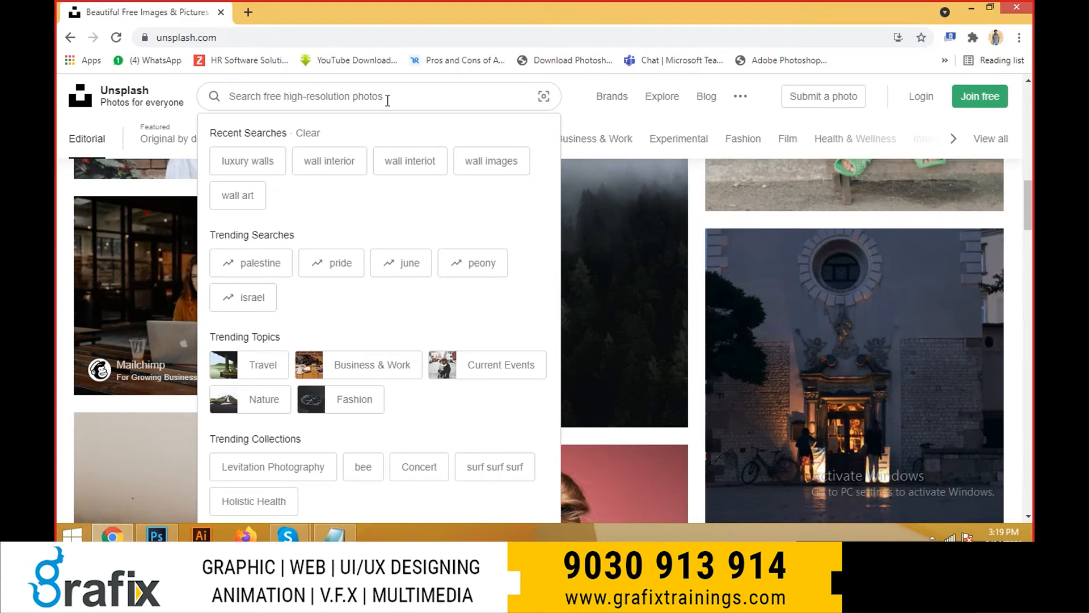
type("p")
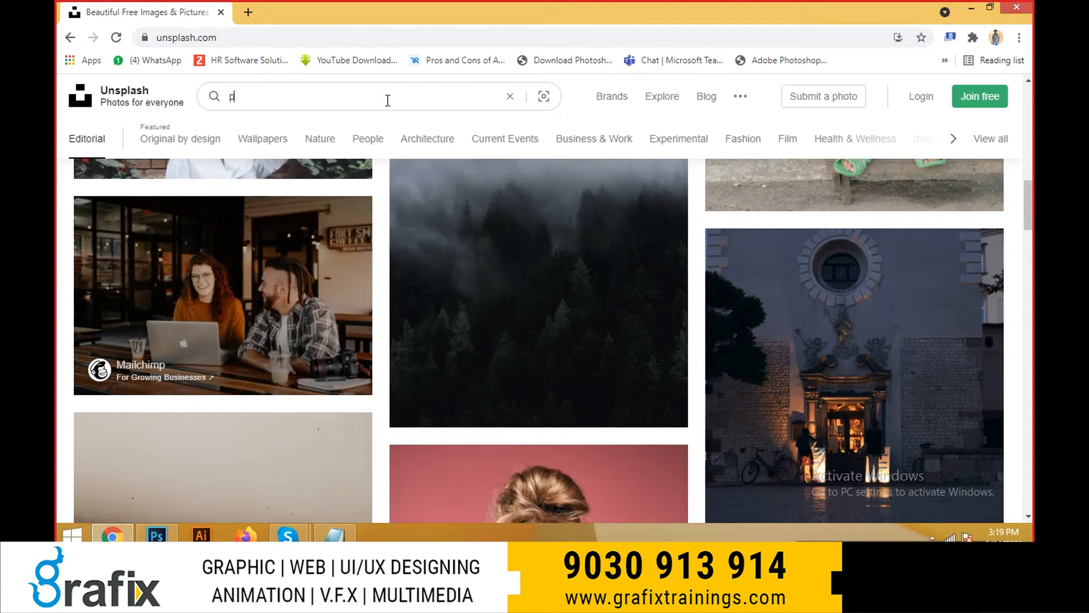
type("eople")
key("Return")
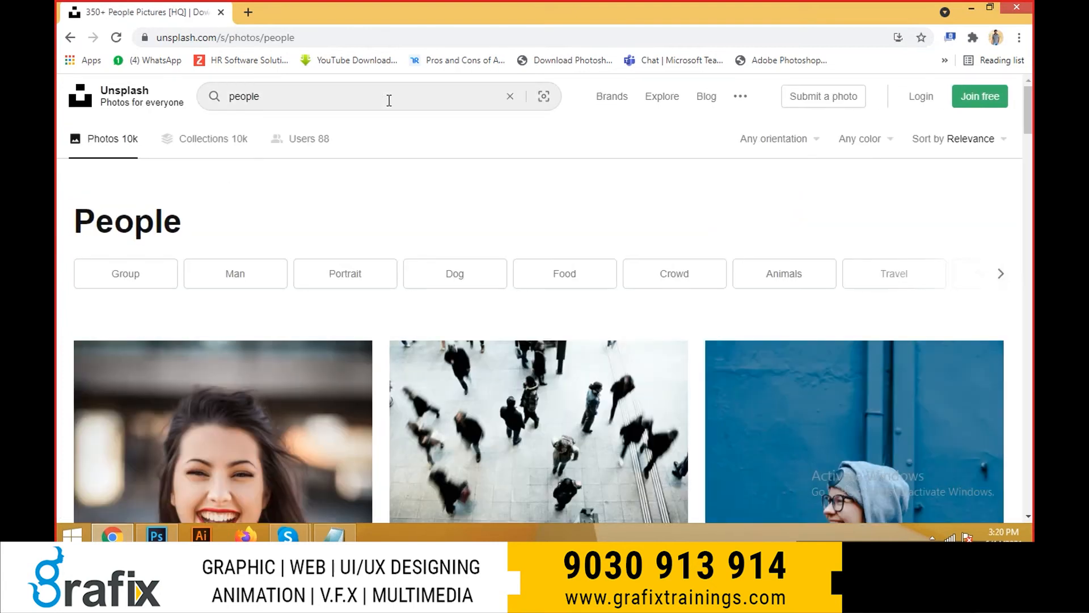
- Browse the people photos and open the portrait of the red-haired woman in a white T-shirt beside a blue frame
scroll(585, 389, "down", 3)
scroll(704, 446, "down", 1)
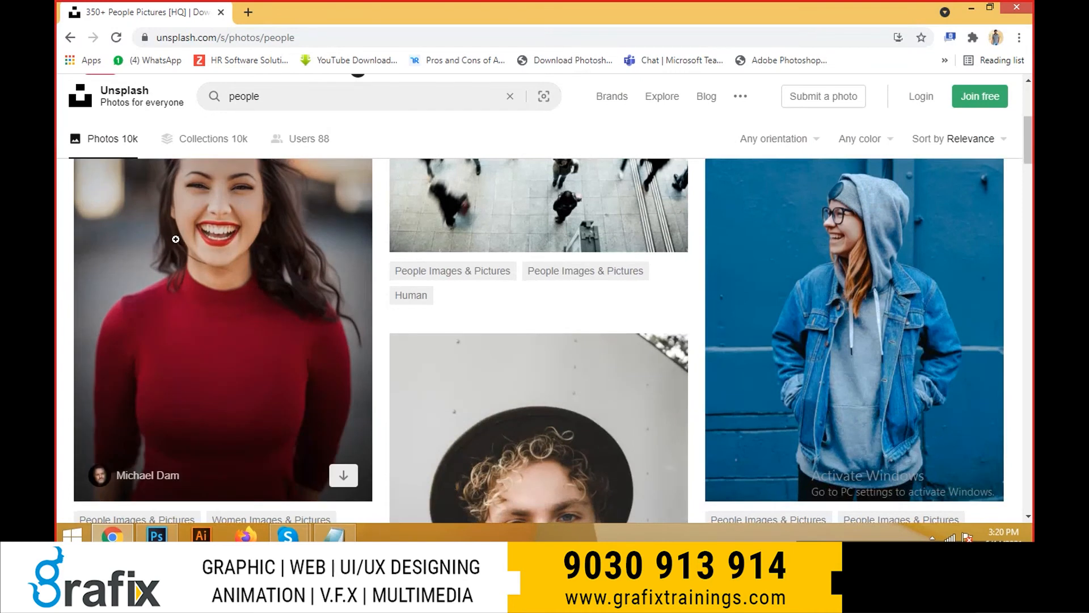
scroll(297, 433, "up", 1)
scroll(359, 335, "down", 6)
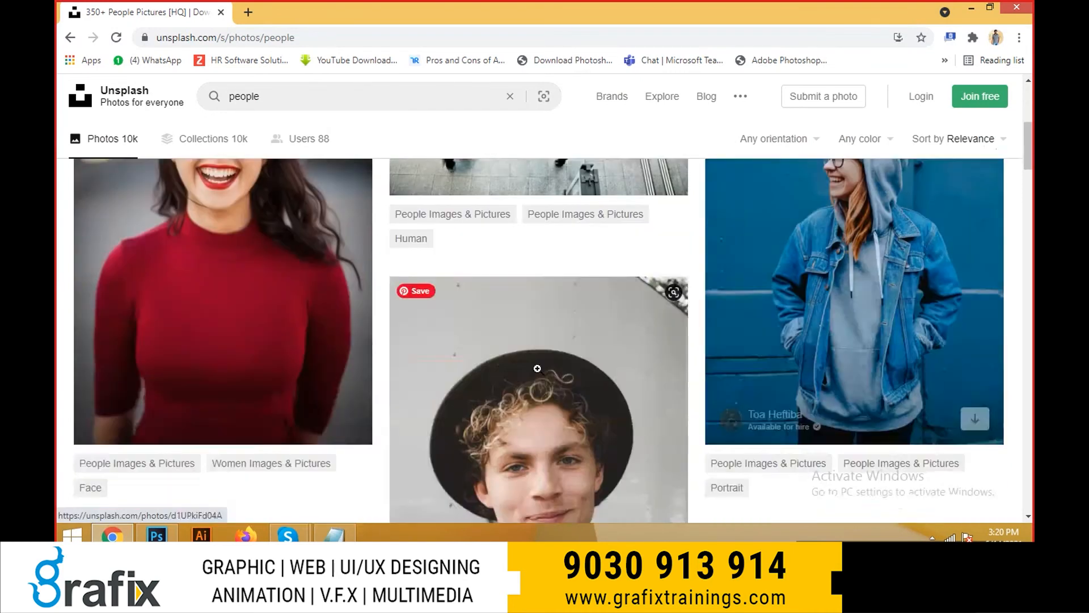
scroll(360, 336, "down", 5)
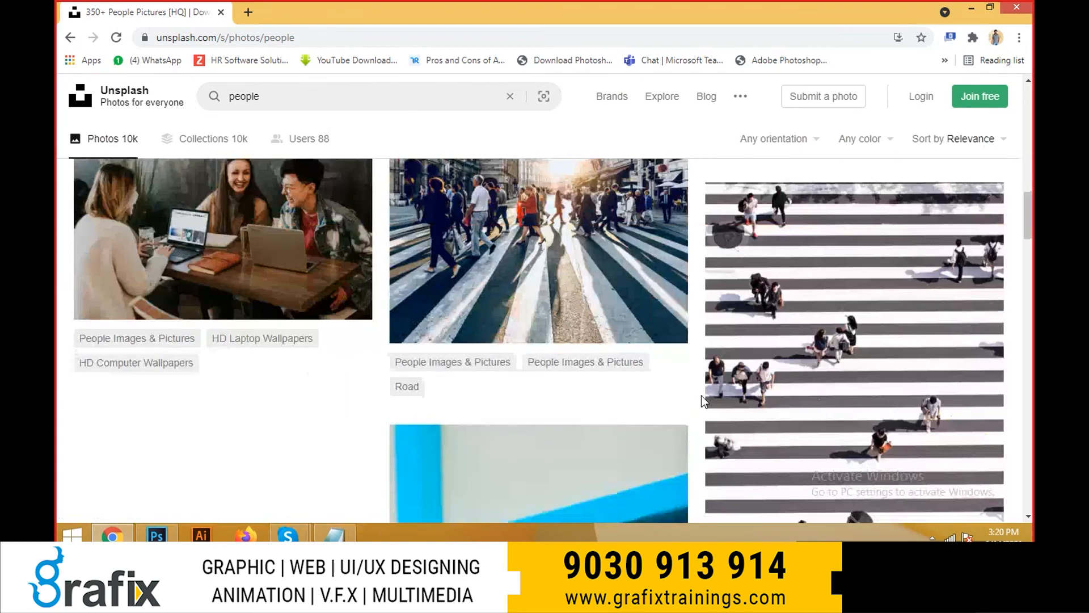
scroll(339, 340, "down", 2)
scroll(338, 339, "down", 2)
left_click(670, 427)
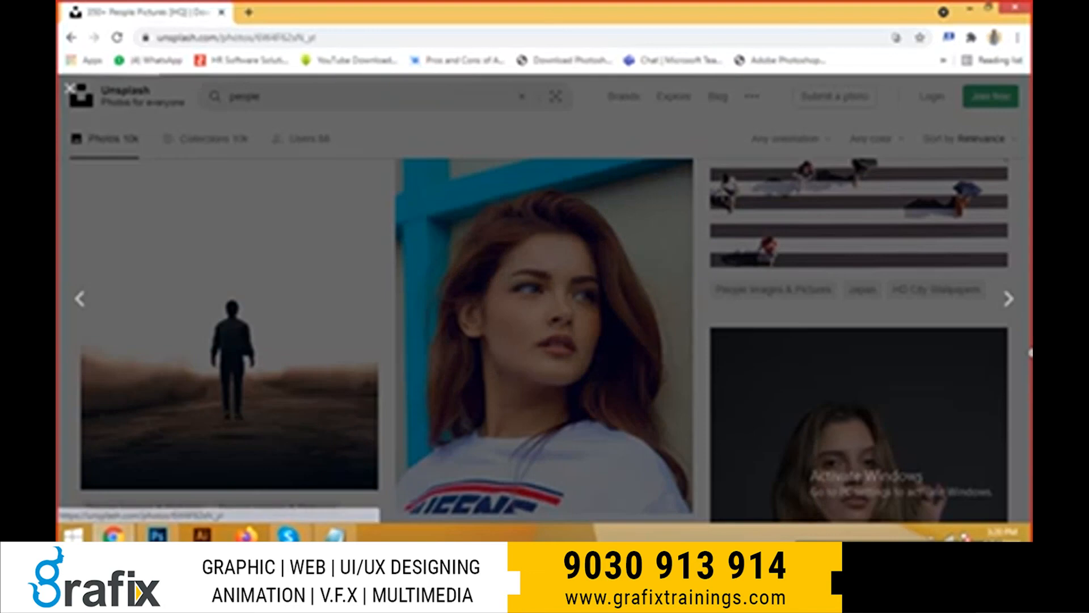
- Look over the portrait's details and download it for free in its original size
scroll(927, 330, "down", 3)
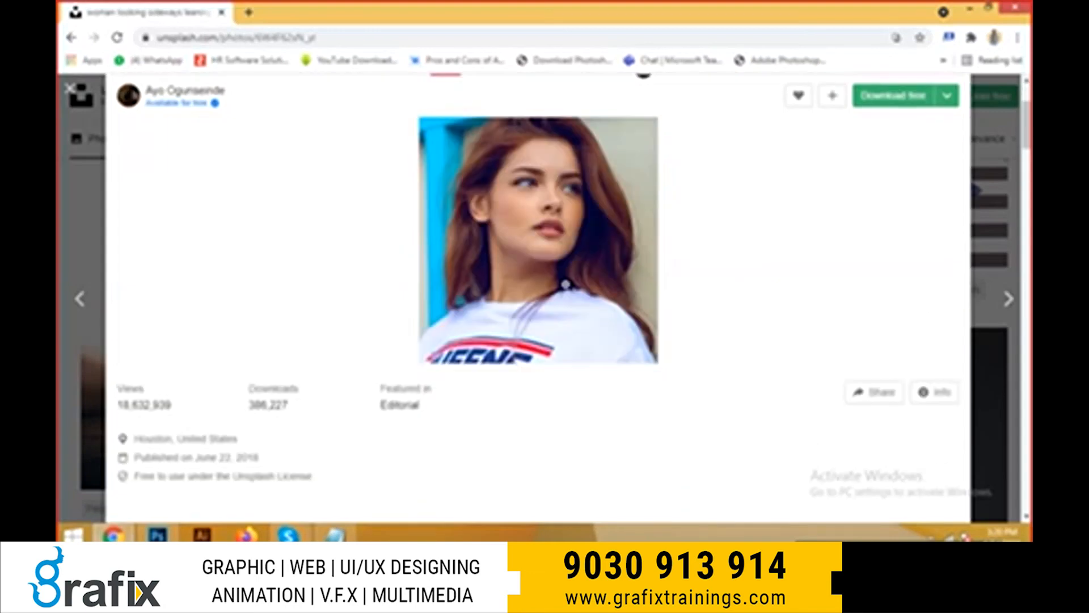
scroll(567, 335, "down", 3)
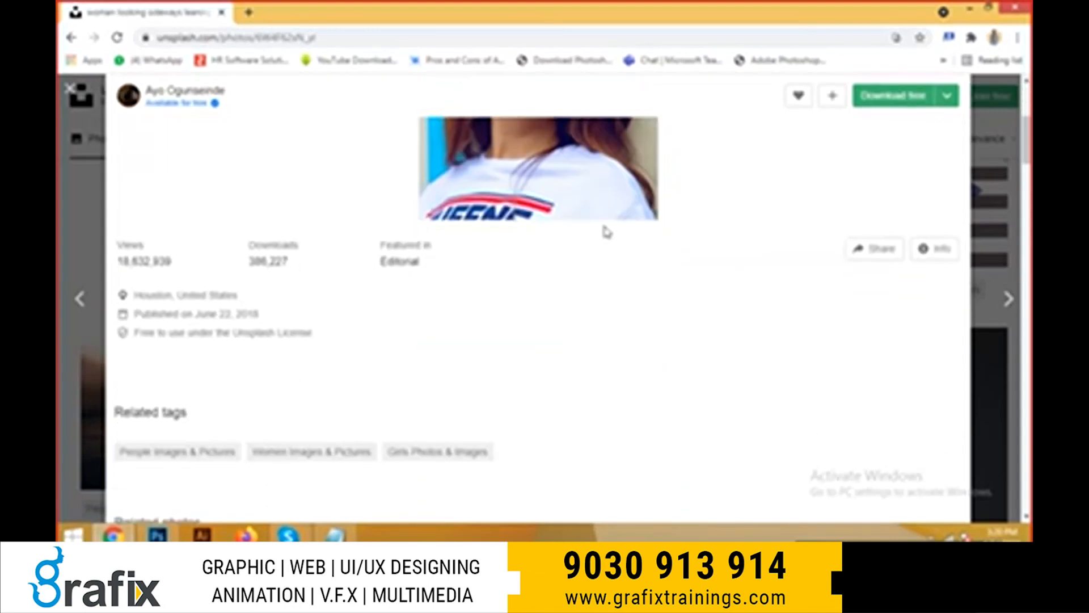
scroll(672, 312, "up", 5)
left_click(948, 118)
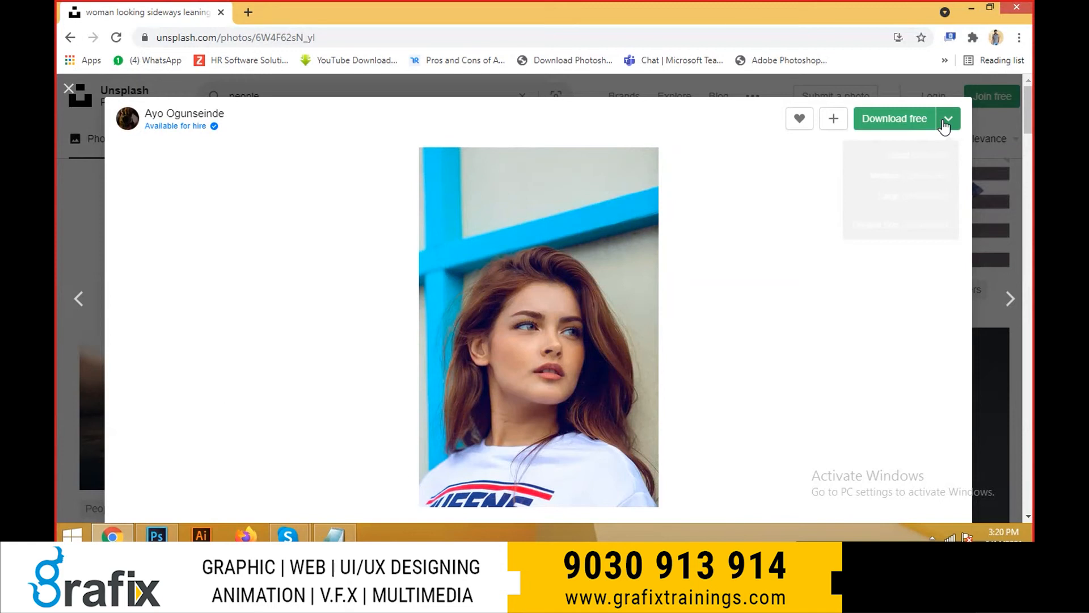
left_click(870, 240)
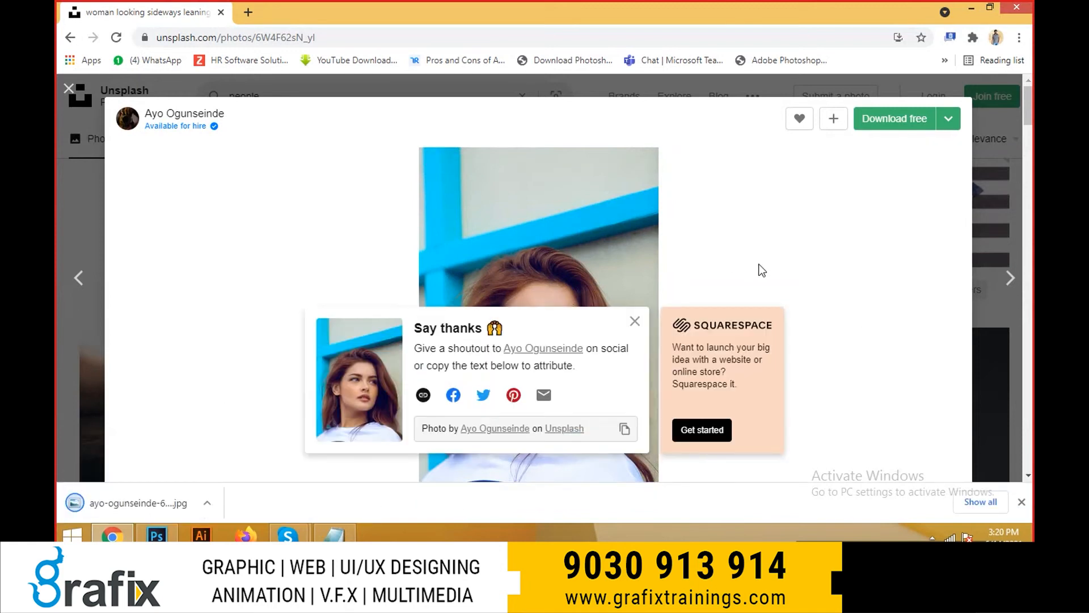
- Look through the portrait's details and open the Unsplash License linked there
scroll(408, 240, "down", 5)
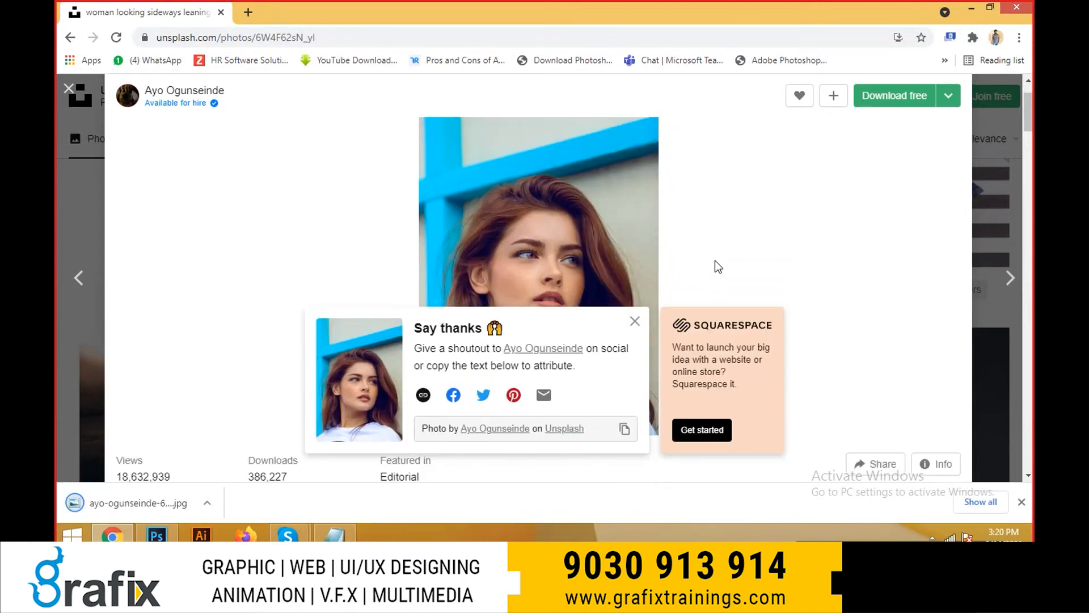
scroll(794, 211, "down", 3)
scroll(624, 235, "up", 3)
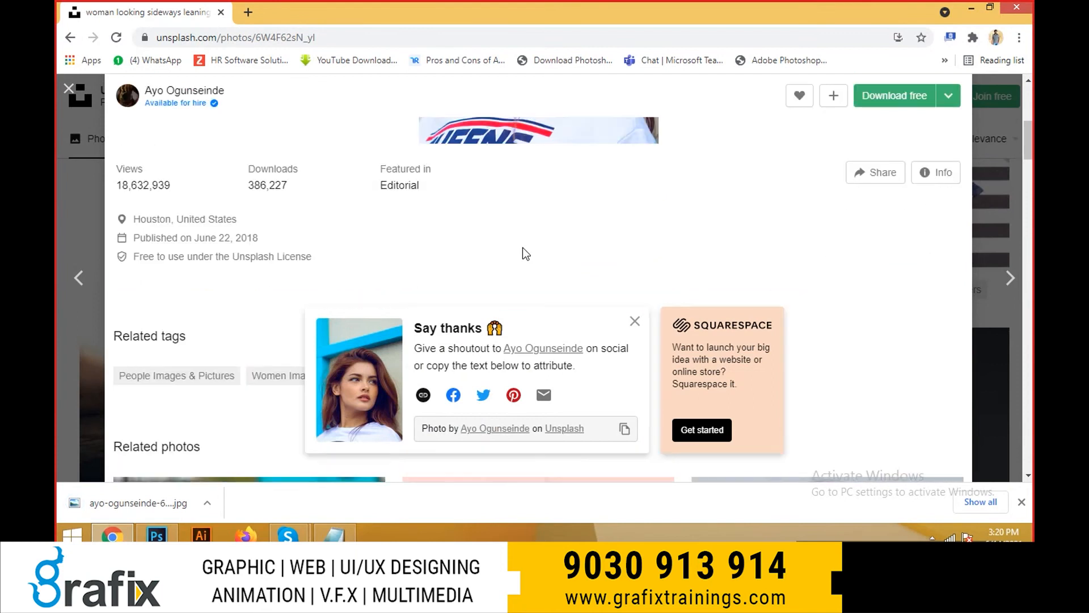
left_click(224, 266)
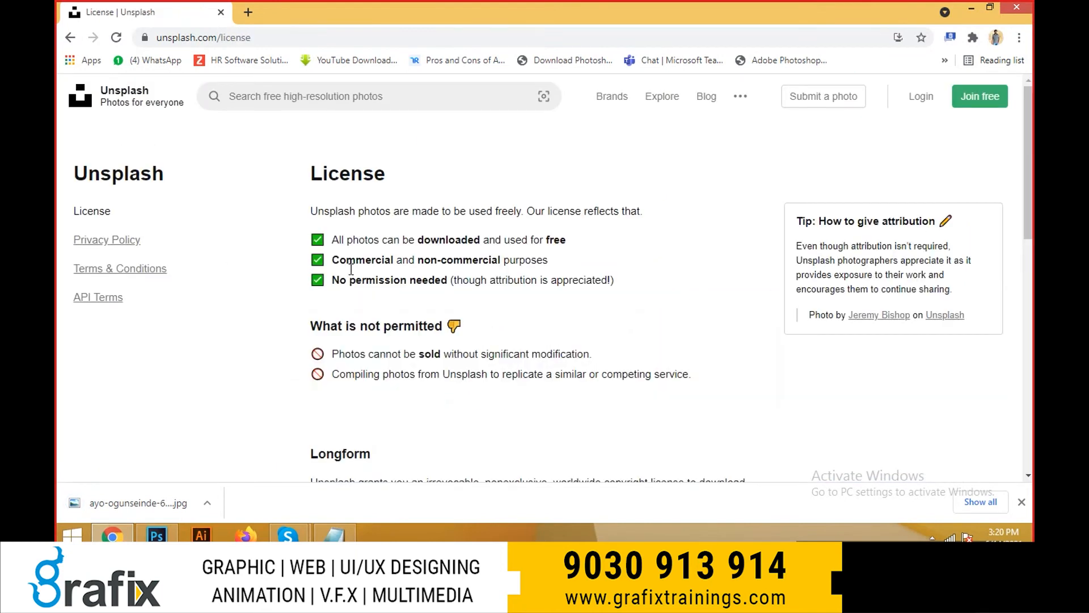
- Examine the License page by highlighting the permitted-use lines on free downloads, commercial and non-commercial purposes, and permission
left_click_drag(340, 260, 531, 264)
left_click(434, 260)
left_click_drag(424, 240, 563, 243)
left_click_drag(347, 280, 396, 292)
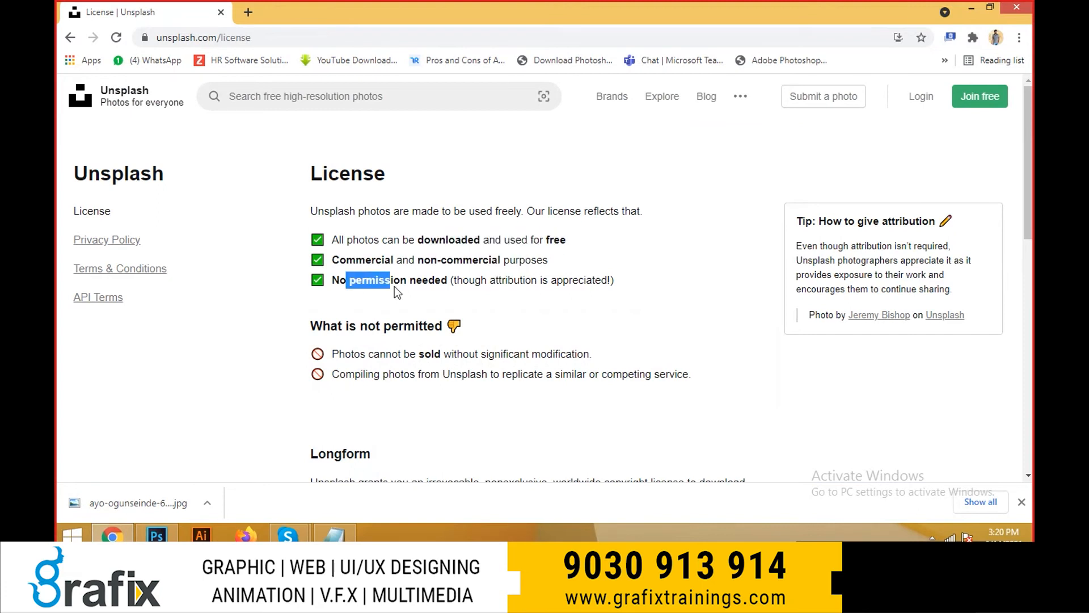
left_click_drag(469, 281, 616, 282)
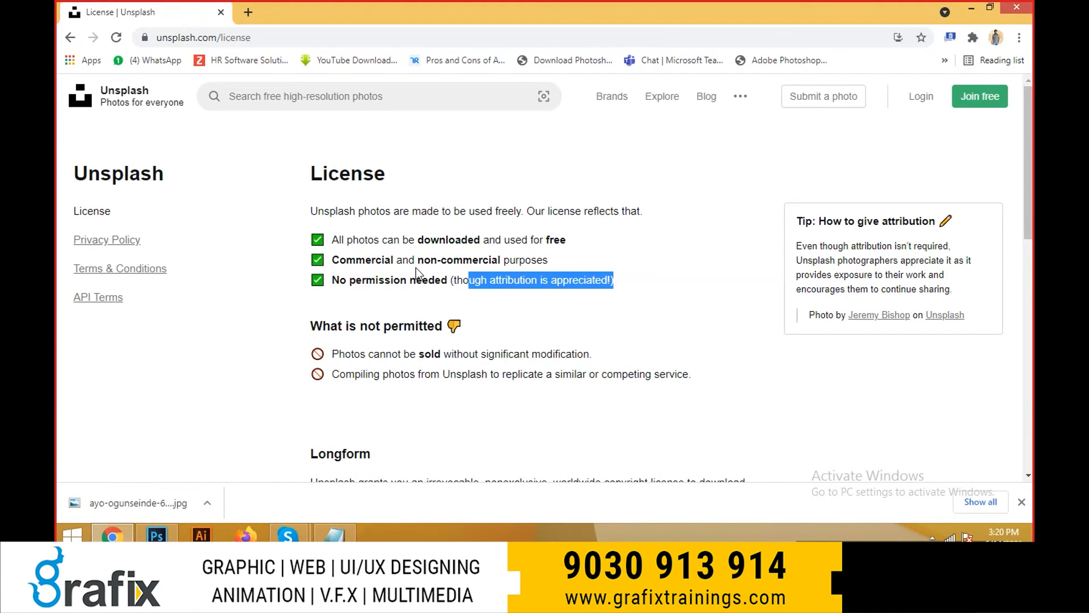
left_click_drag(338, 239, 570, 239)
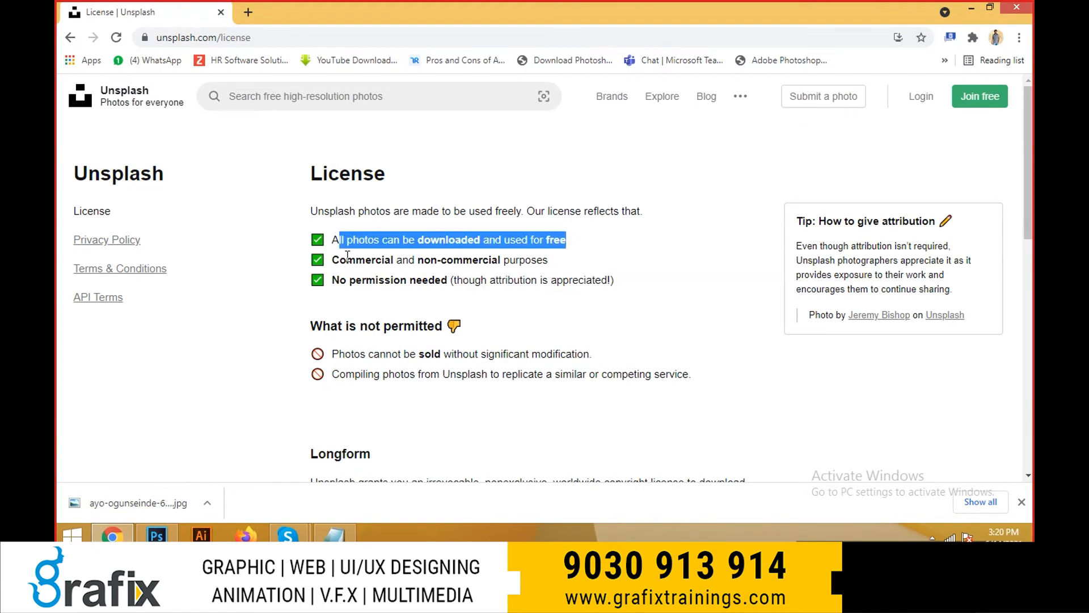
left_click_drag(347, 255, 481, 262)
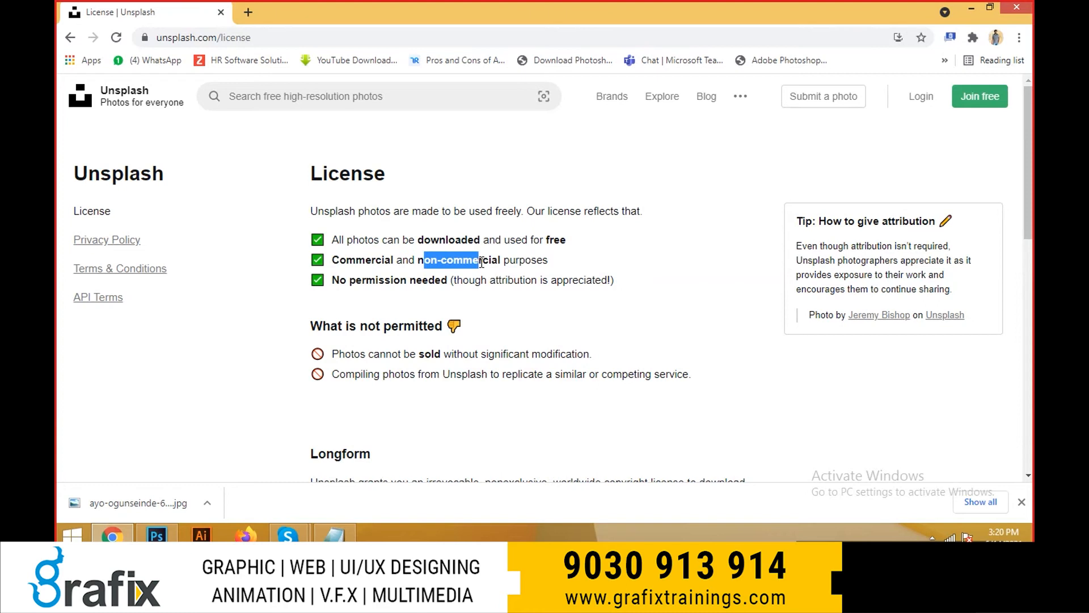
- Read the License page's no-permission-needed line and remaining terms, and return to the Unsplash home page
left_click(473, 277)
left_click_drag(394, 279, 478, 278)
left_click(717, 339)
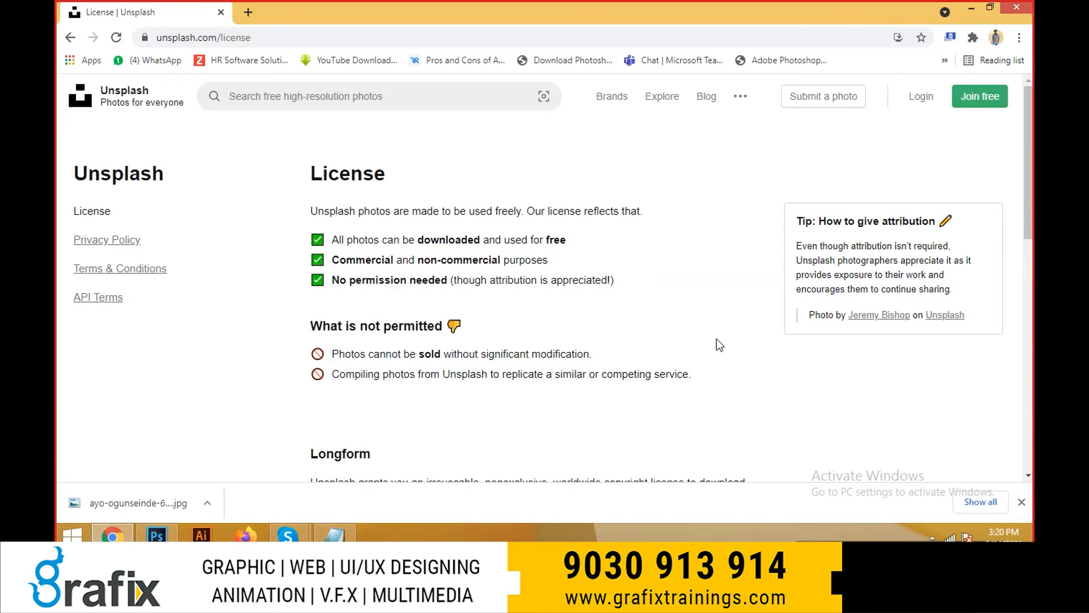
scroll(579, 332, "down", 5)
scroll(579, 333, "up", 5)
left_click(165, 105)
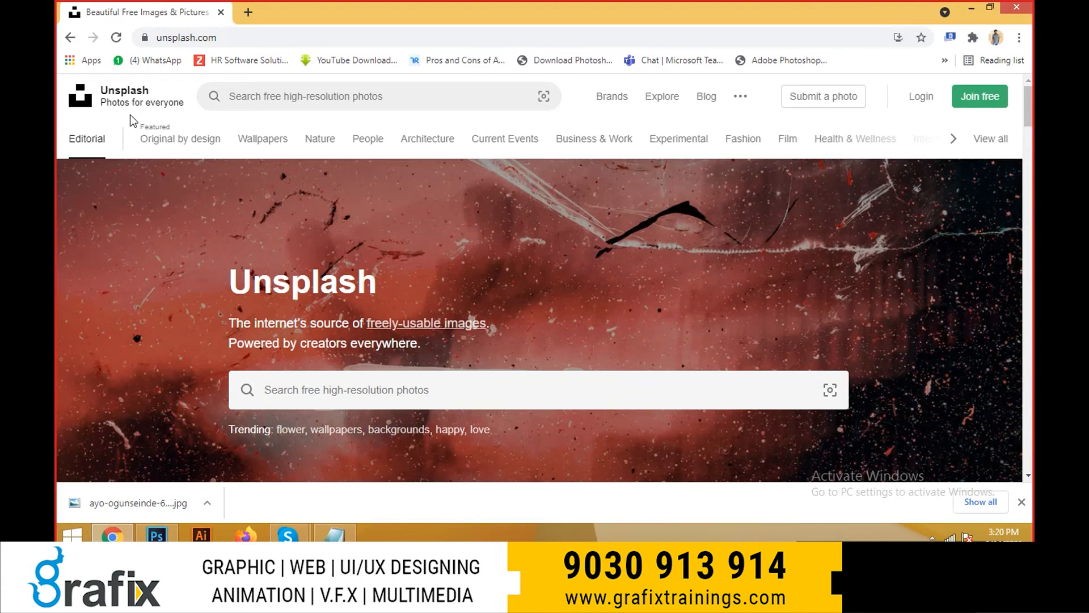
- Search Google for pexels in a new tab and open the Pexels site in a separate tab
left_click(247, 9)
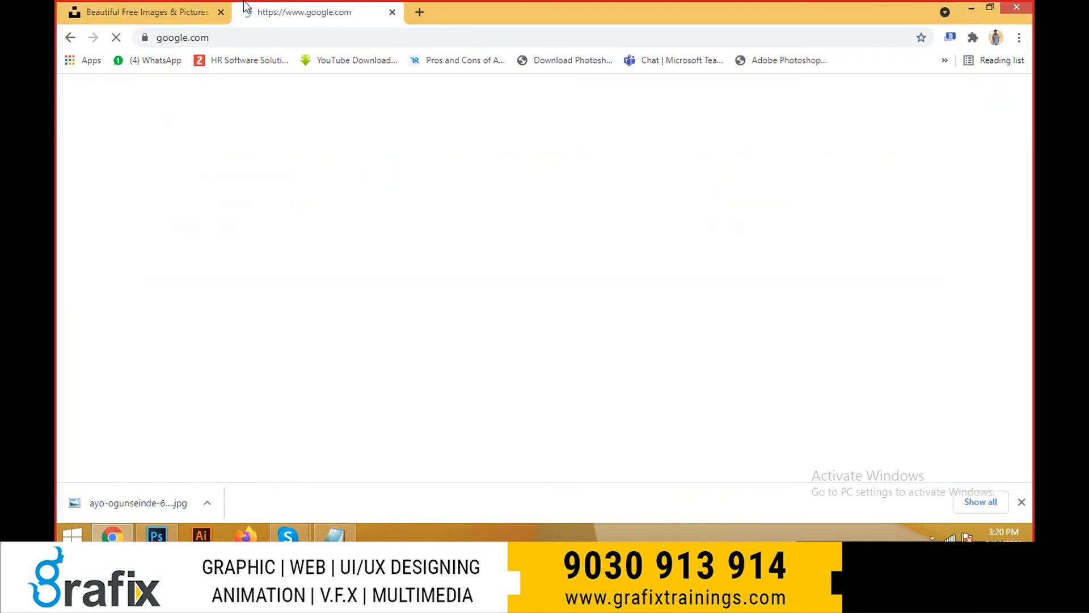
type("pexels")
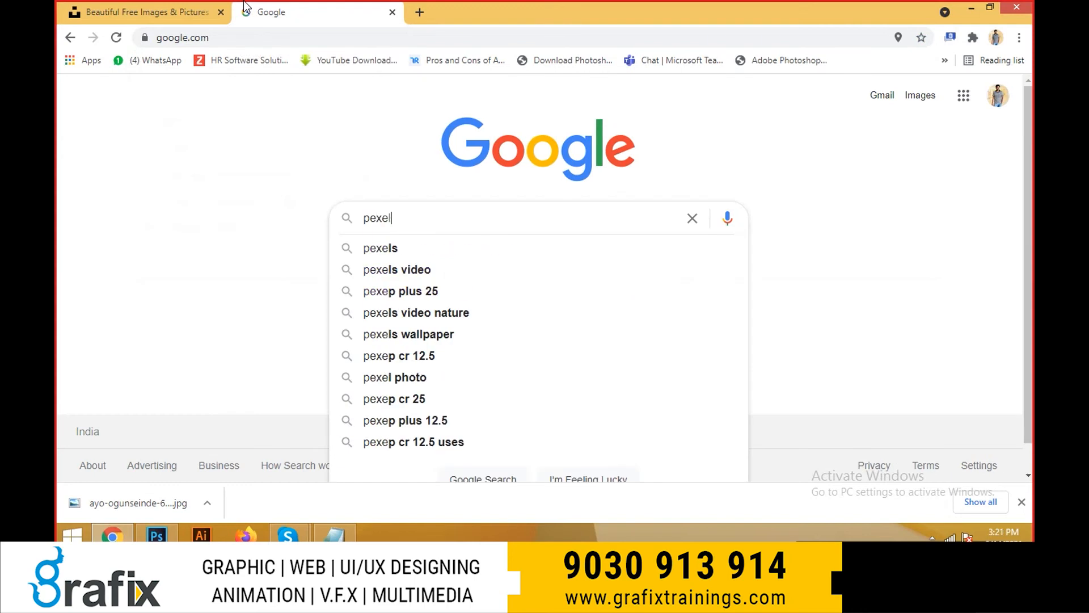
key("Return")
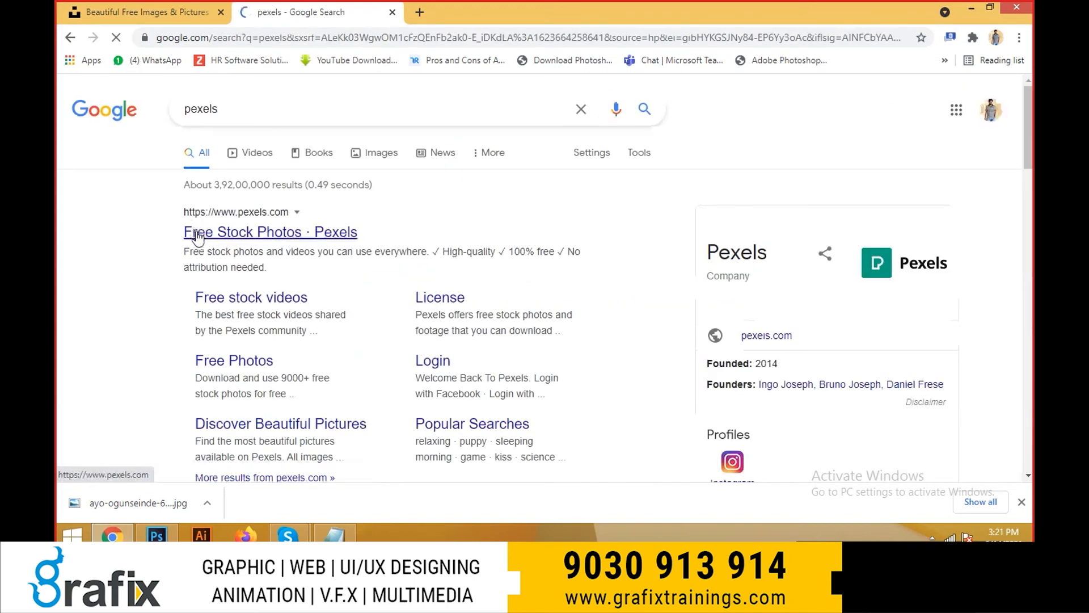
middle_click(238, 232)
- Replace the Google search with pixabay and open the Pixabay site in a separate tab
left_click_drag(285, 112, 113, 101)
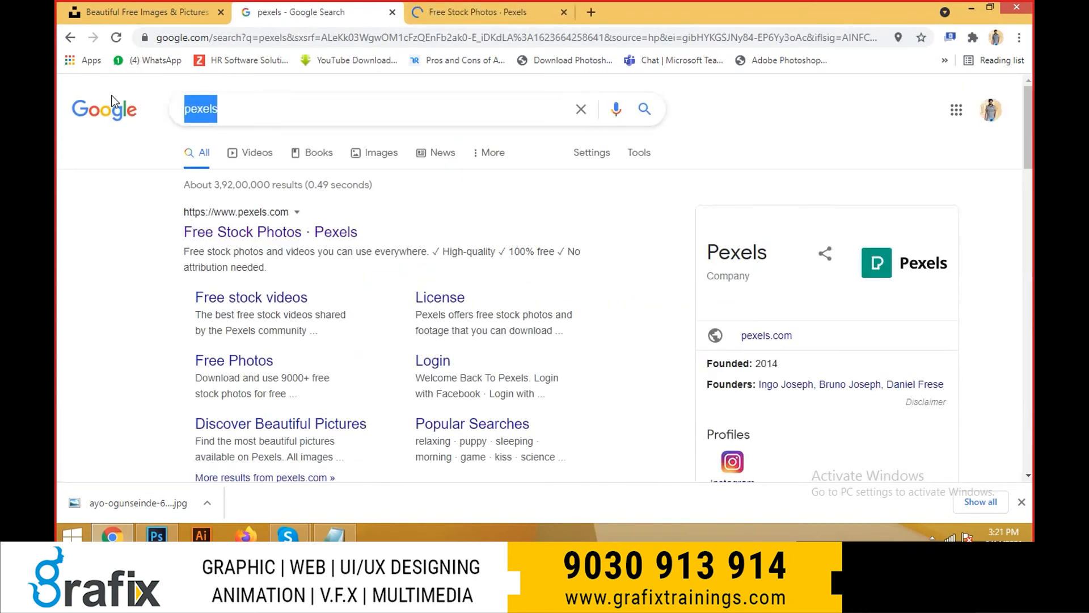
type("pixabay")
key("Return")
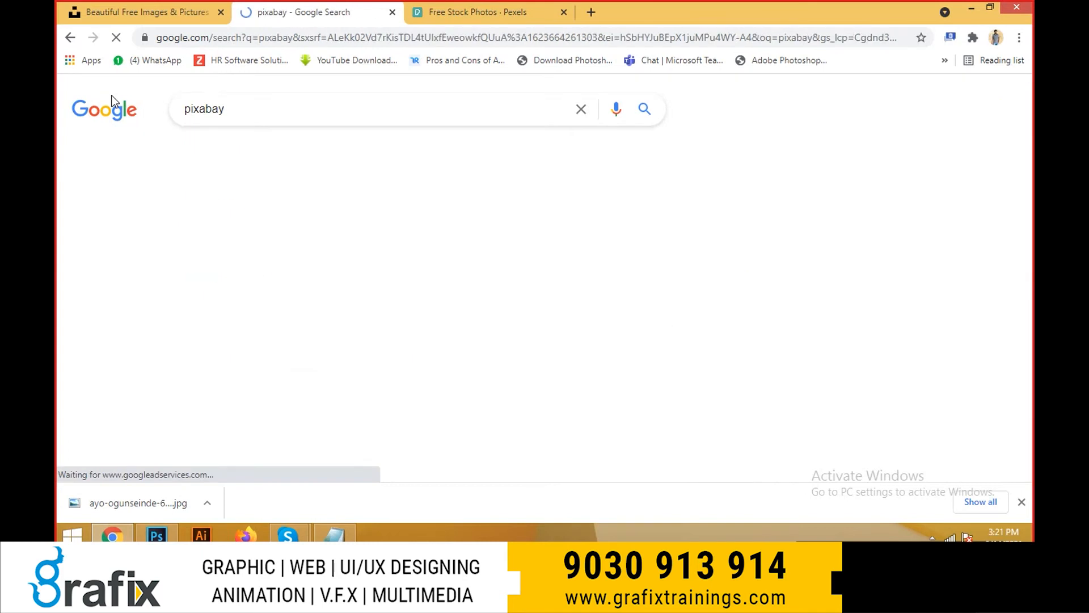
middle_click(312, 234)
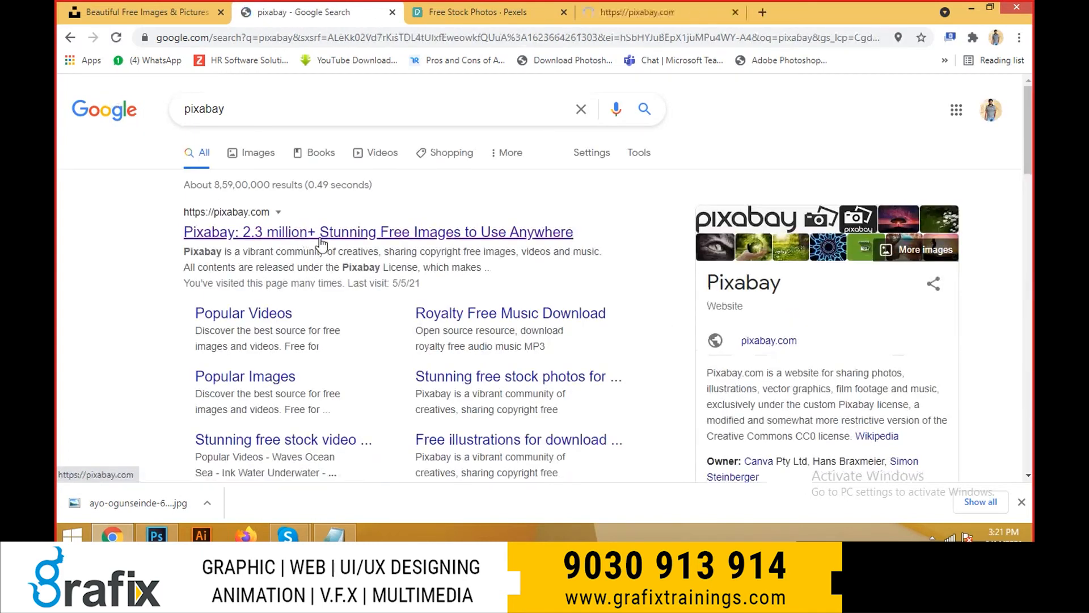
- Look over the home pages of Unsplash, Pexels and Pixabay as sources of free stock photos
left_click(112, 9)
left_click(481, 9)
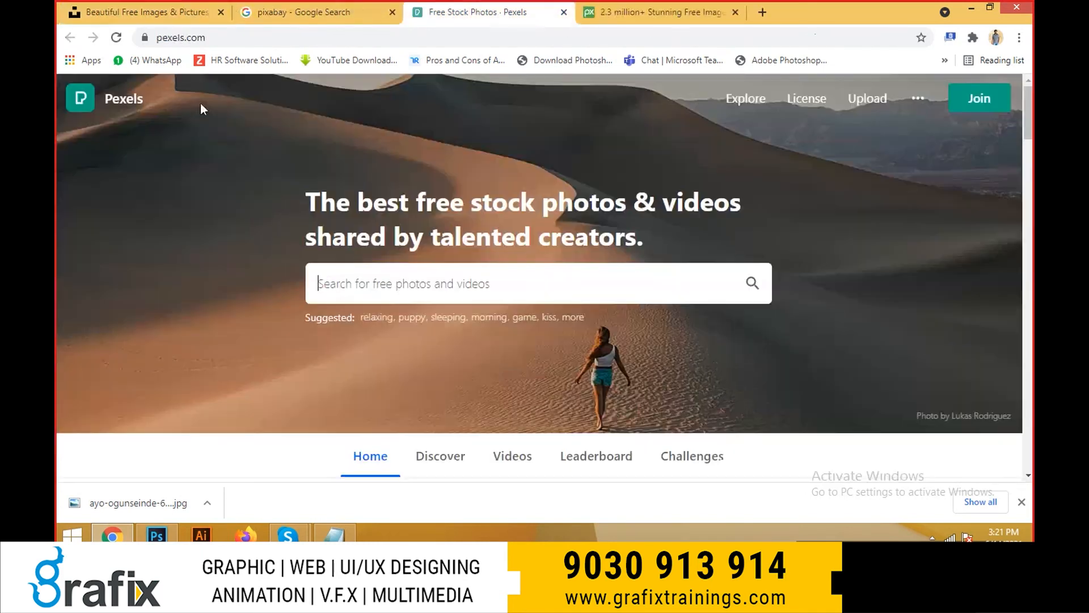
left_click(613, 8)
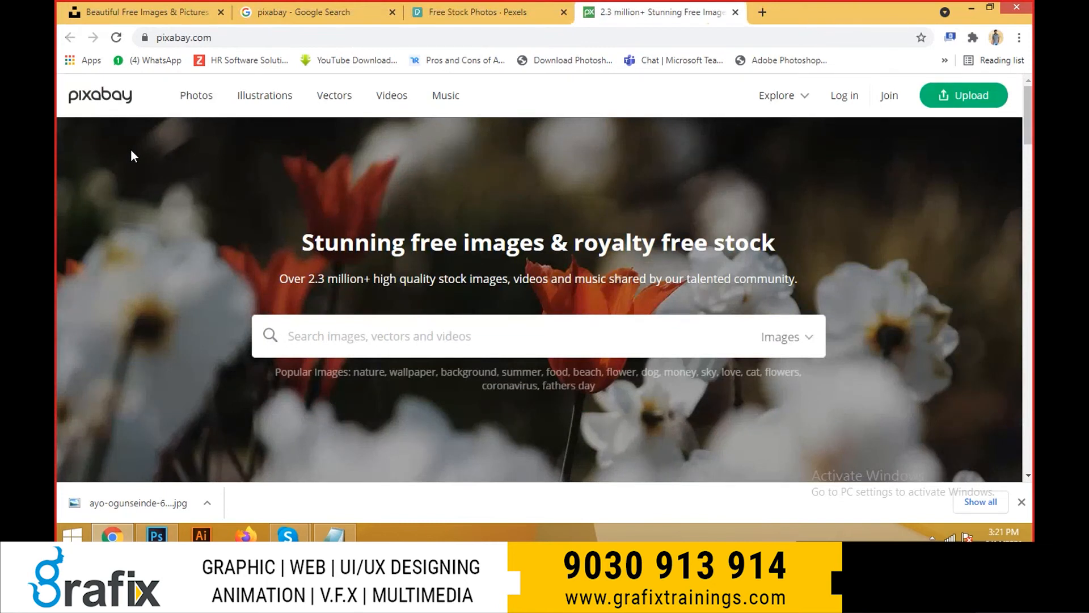
left_click(113, 12)
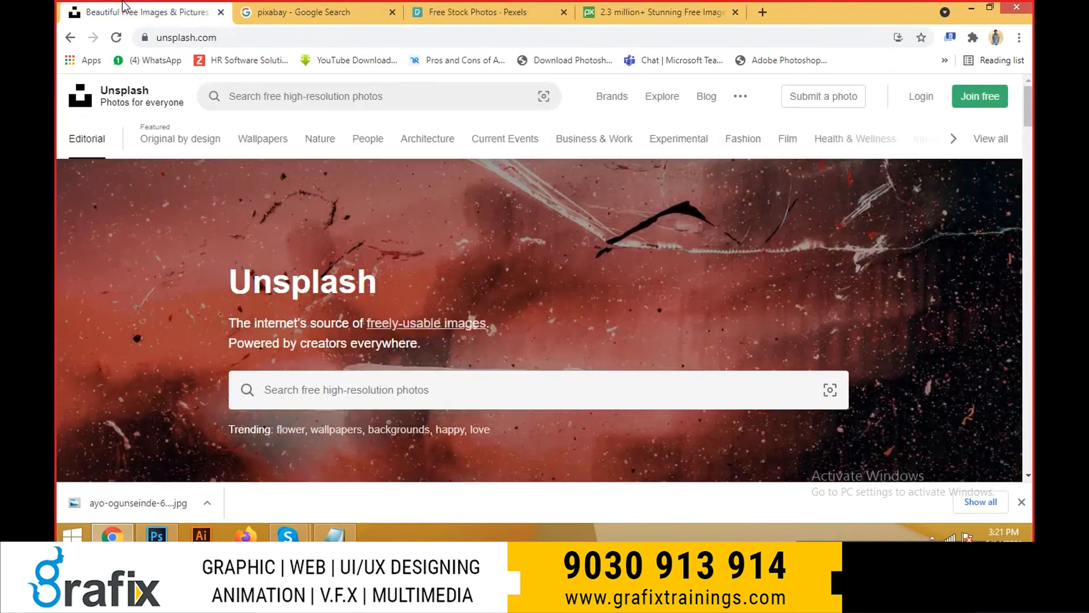
left_click(548, 5)
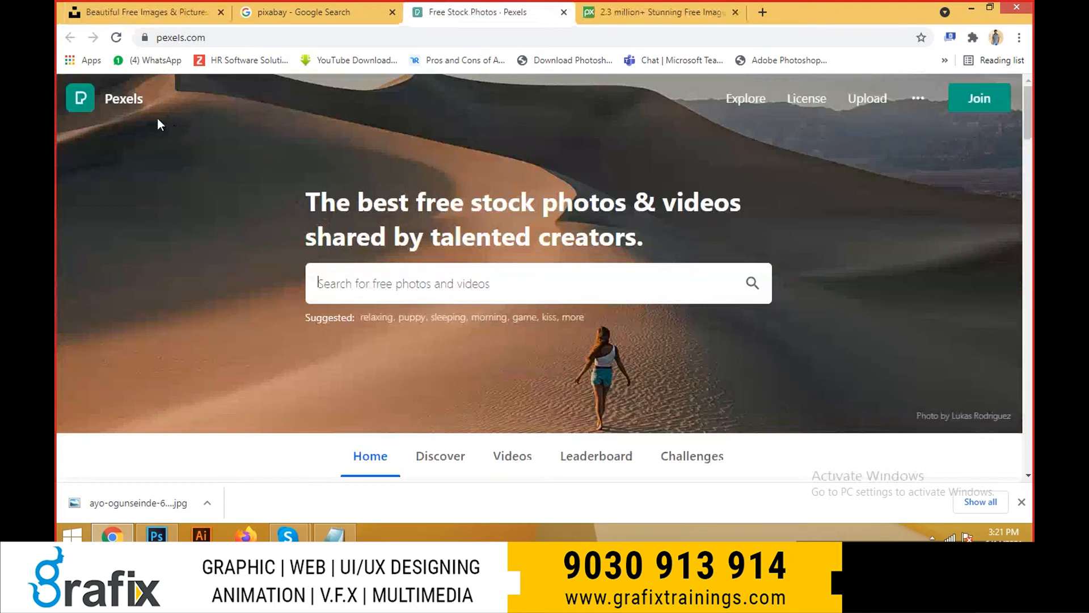
left_click(608, 12)
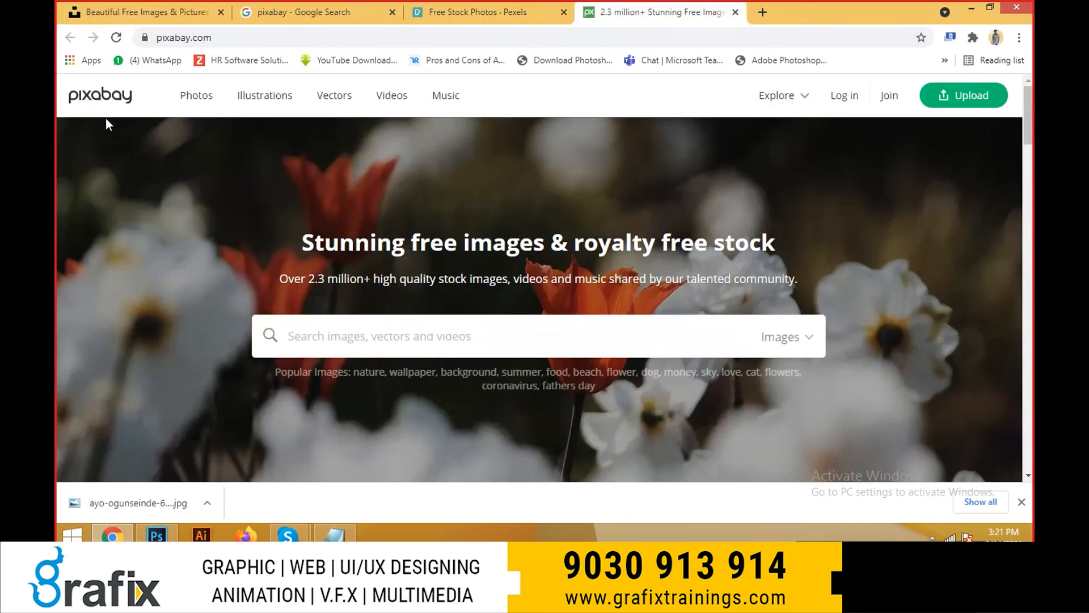
- Browse the gallery of free photos and illustrations on the Pixabay home page
scroll(155, 226, "down", 7)
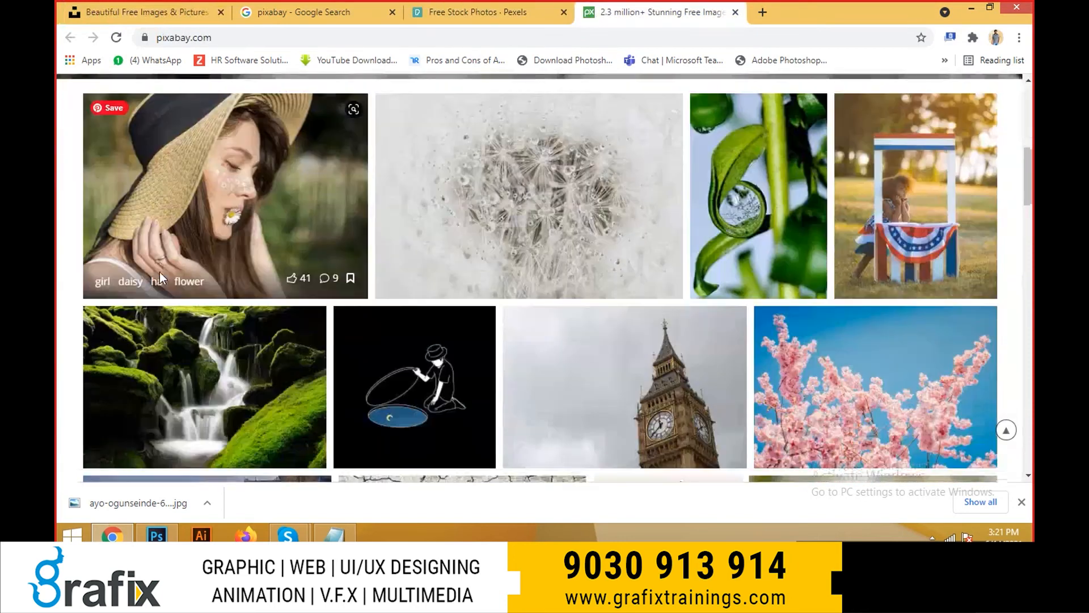
scroll(161, 306, "down", 5)
scroll(161, 307, "up", 2)
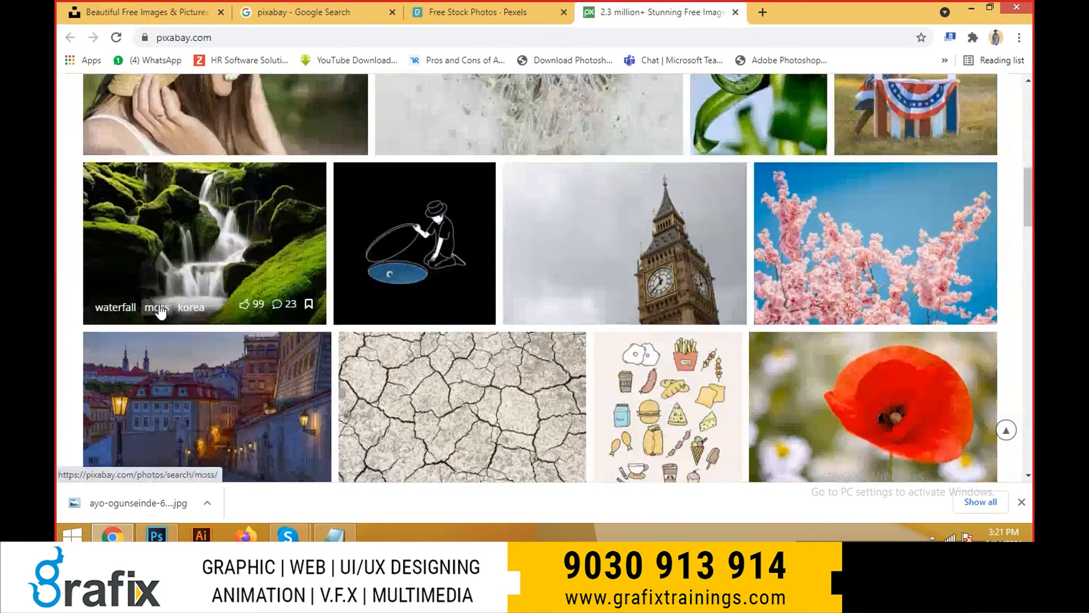
scroll(161, 312, "down", 3)
scroll(159, 312, "down", 5)
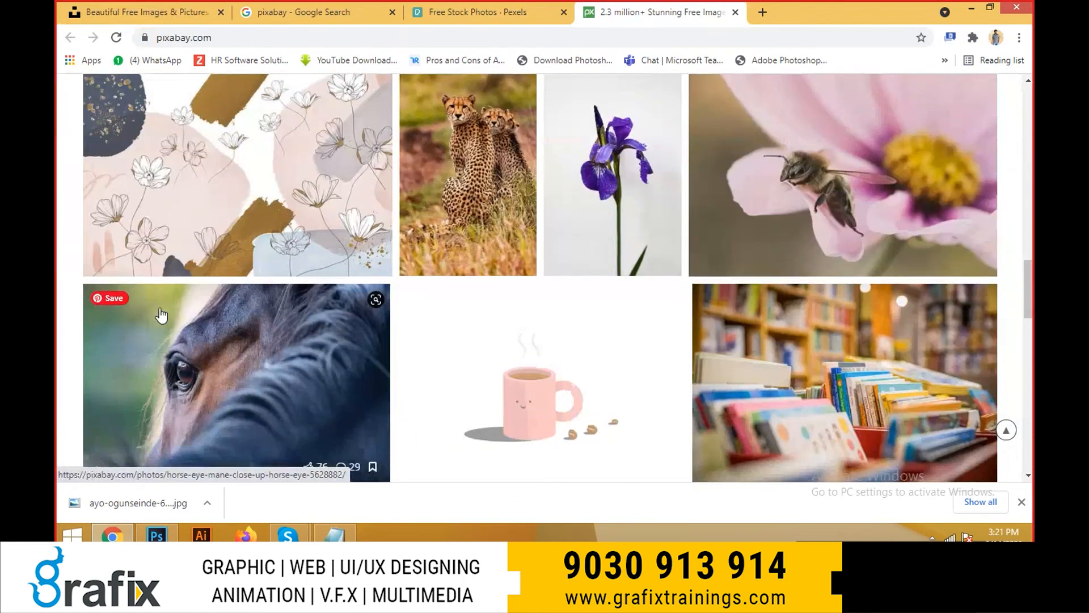
- Switch to Photoshop and view the open portrait of the man in the suit
key("alt+Tab")
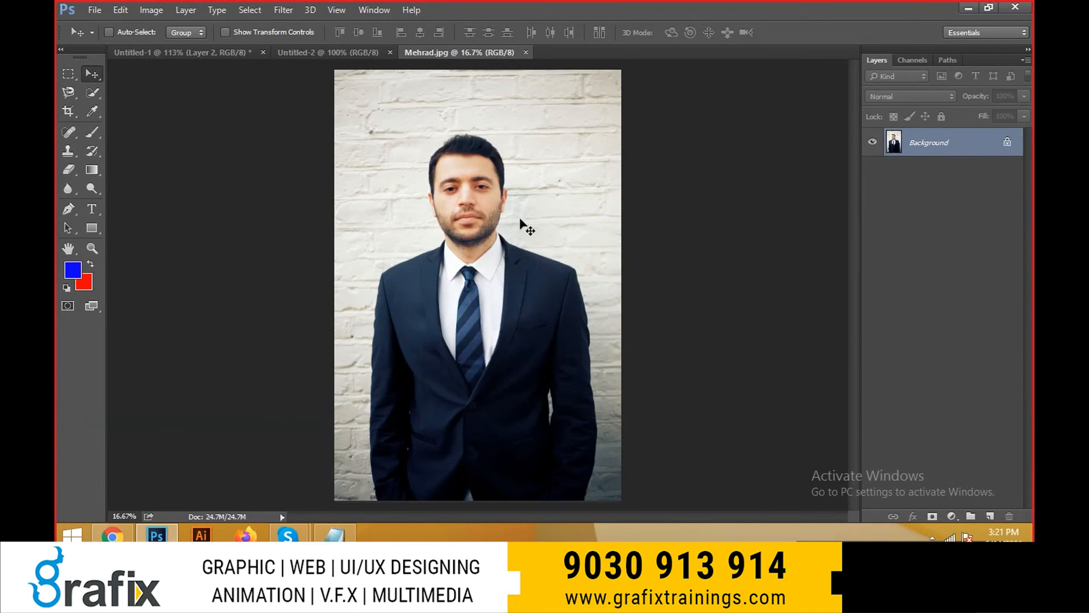
scroll(522, 227, "up", 1)
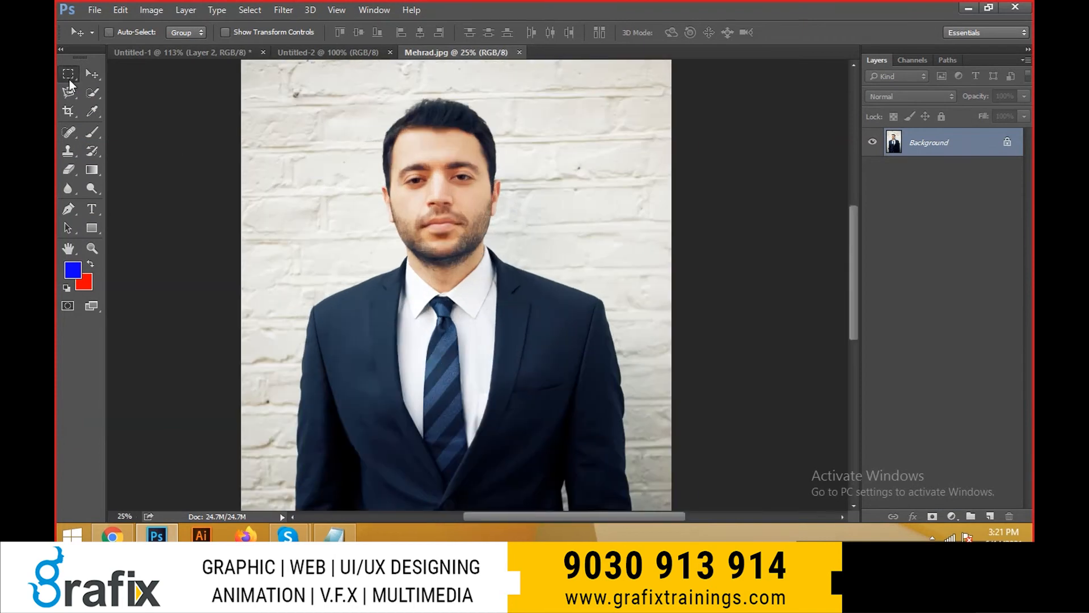
right_click(69, 74)
left_click(113, 78)
left_click_drag(362, 91, 543, 316)
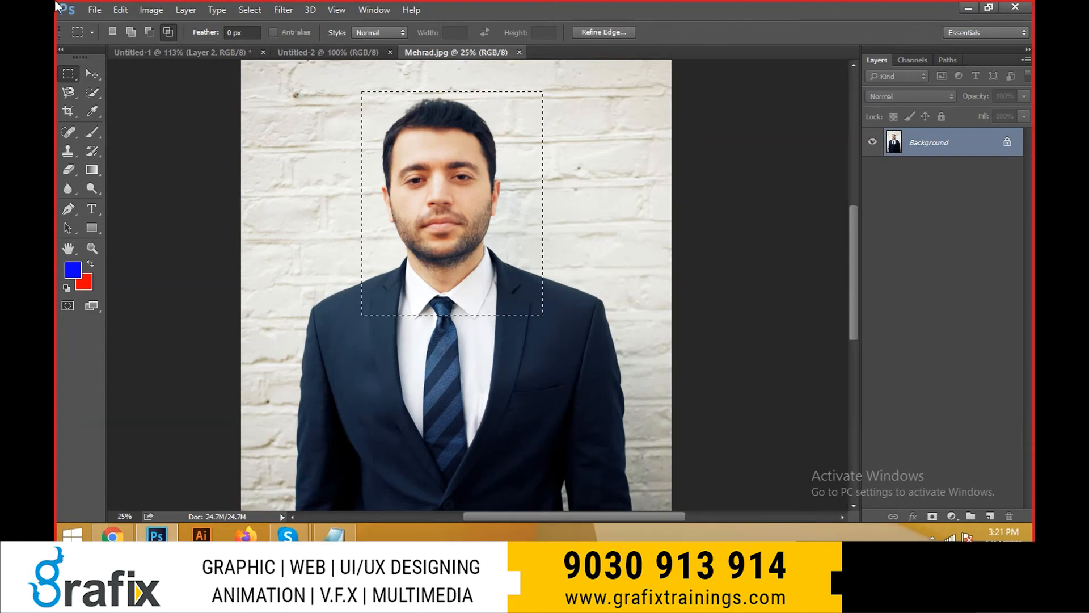
key("ctrl+d")
- Look at the portrait's Image Size dimensions in inches
key("ctrl+alt+i")
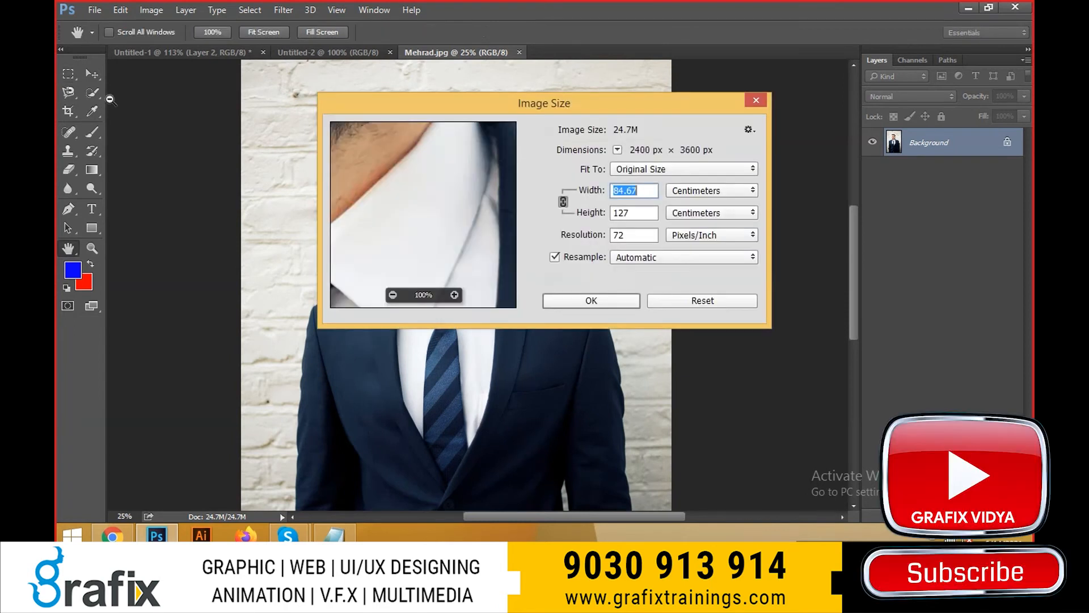
left_click(700, 196)
left_click(693, 220)
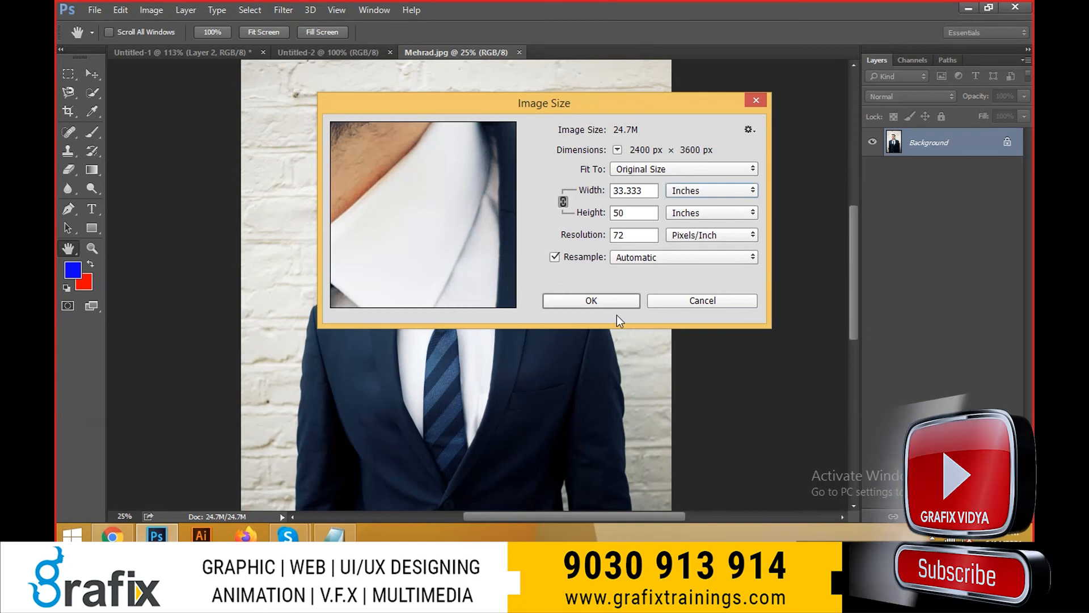
key("Return")
- Resize the suited man's portrait to a width of 45 cm, keeping its proportions
key("ctrl+alt+i")
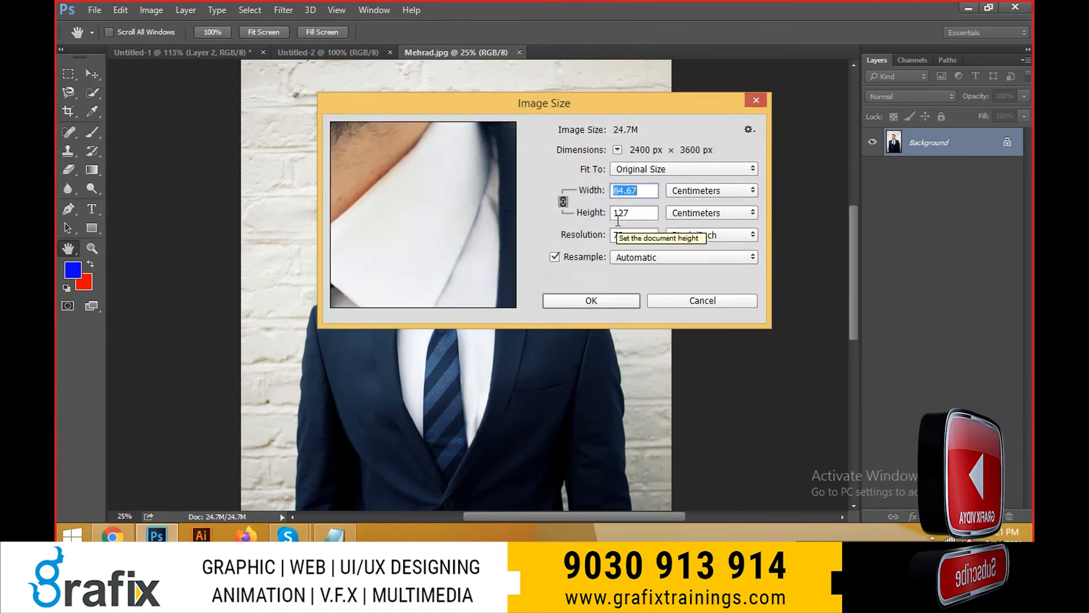
type("45")
key("Return")
key("m")
key("ctrl+1")
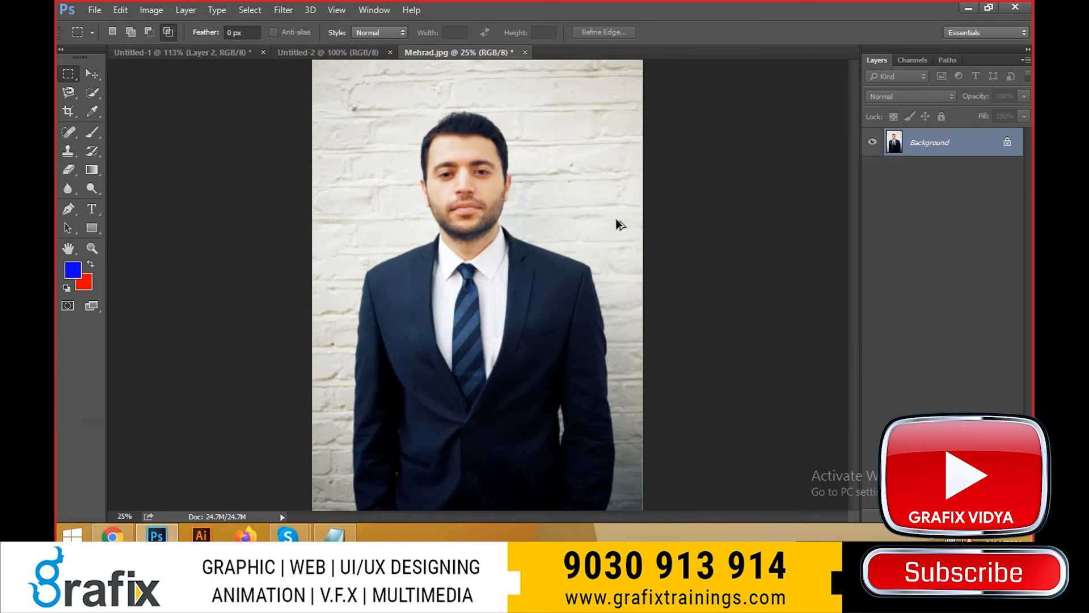
- Examine the resized portrait up close around the man's face
key("ctrl+0")
key("ctrl+plus")
key("ctrl+plus")
key("ctrl+plus")
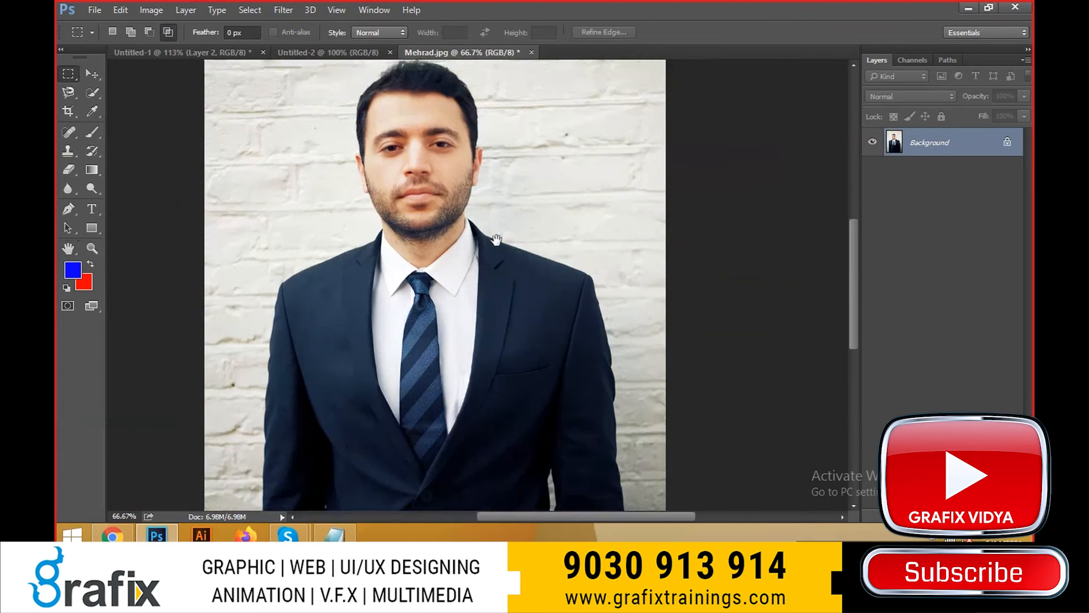
left_click_drag(497, 239, 488, 205)
scroll(489, 205, "up", 7)
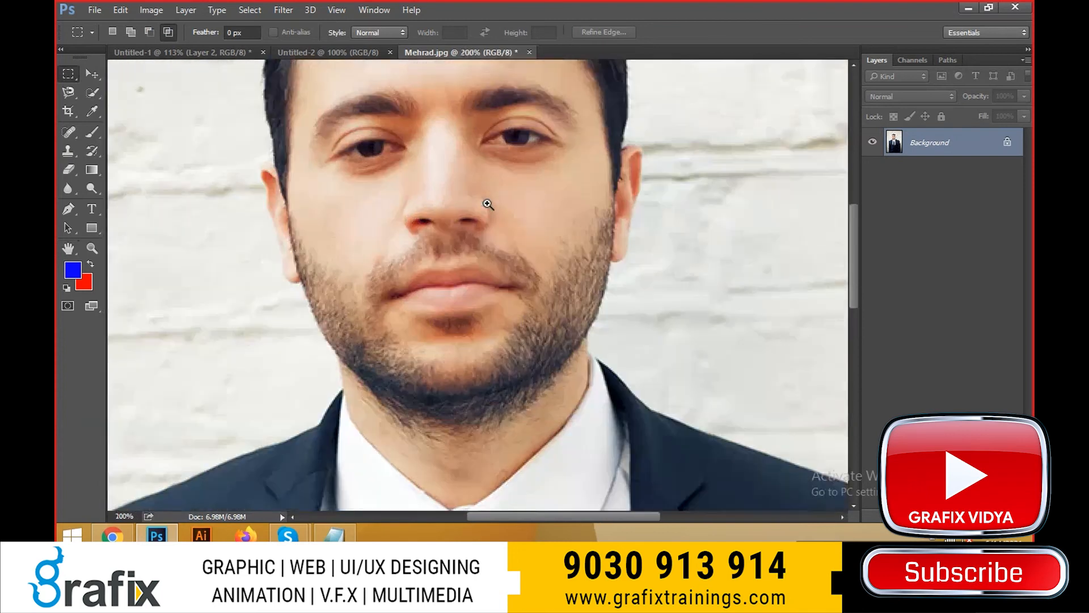
scroll(485, 241, "down", 2)
key("ctrl+0")
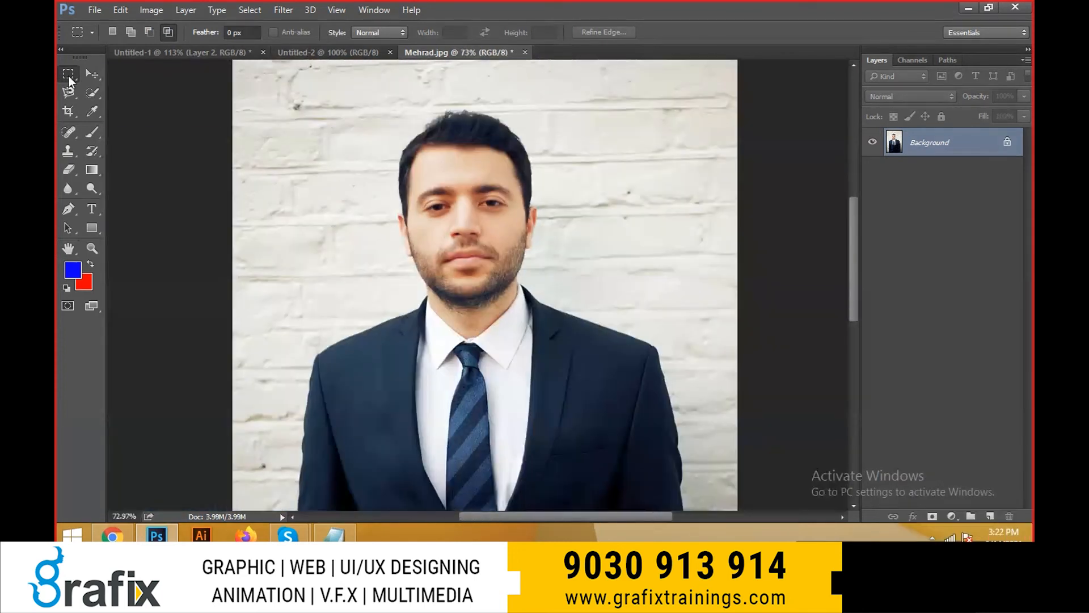
- Select the man's head and upper body with the Rectangular Marquee tool and activate the Move tool
right_click(69, 76)
left_click(114, 76)
left_click_drag(350, 85, 674, 411)
key("v")
scroll(438, 270, "down", 2, "alt")
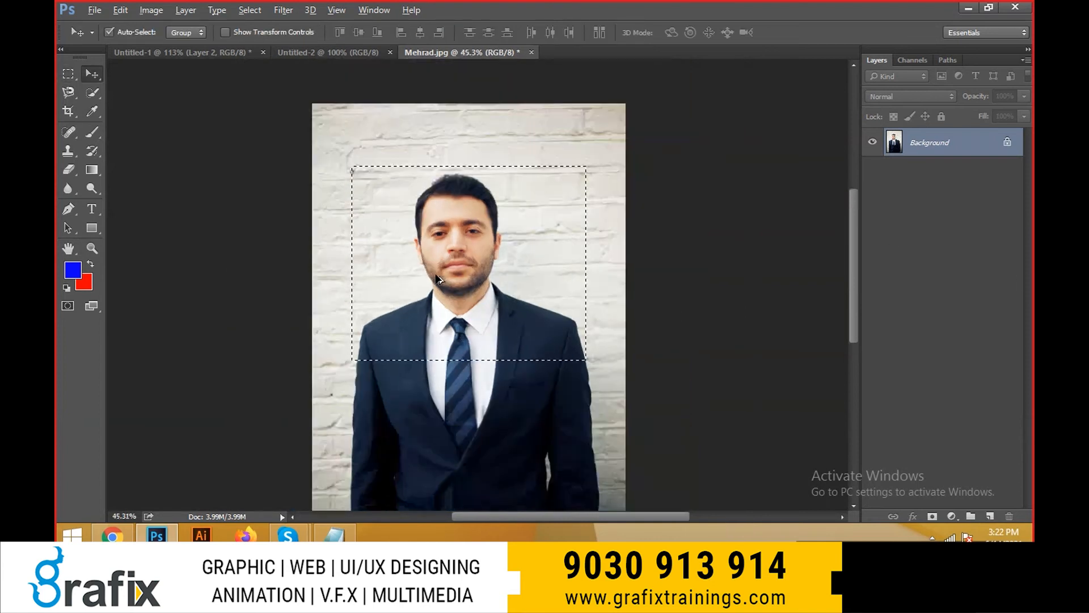
scroll(438, 278, "up", 1, "alt")
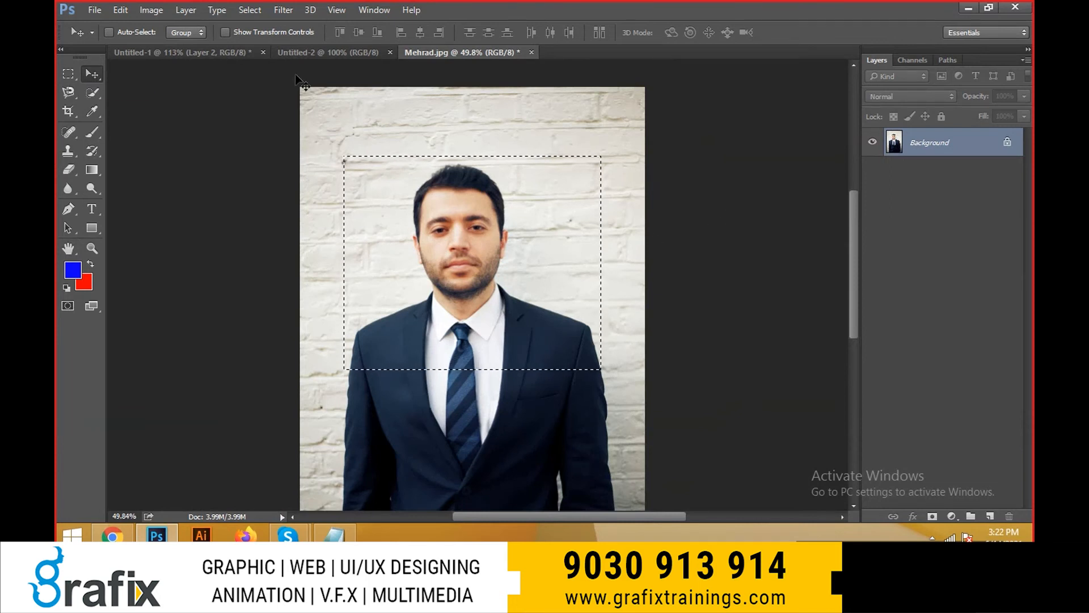
- Look through the open documents and open the portrait of the woman in a black headscarf from the Images folder
left_click(184, 49)
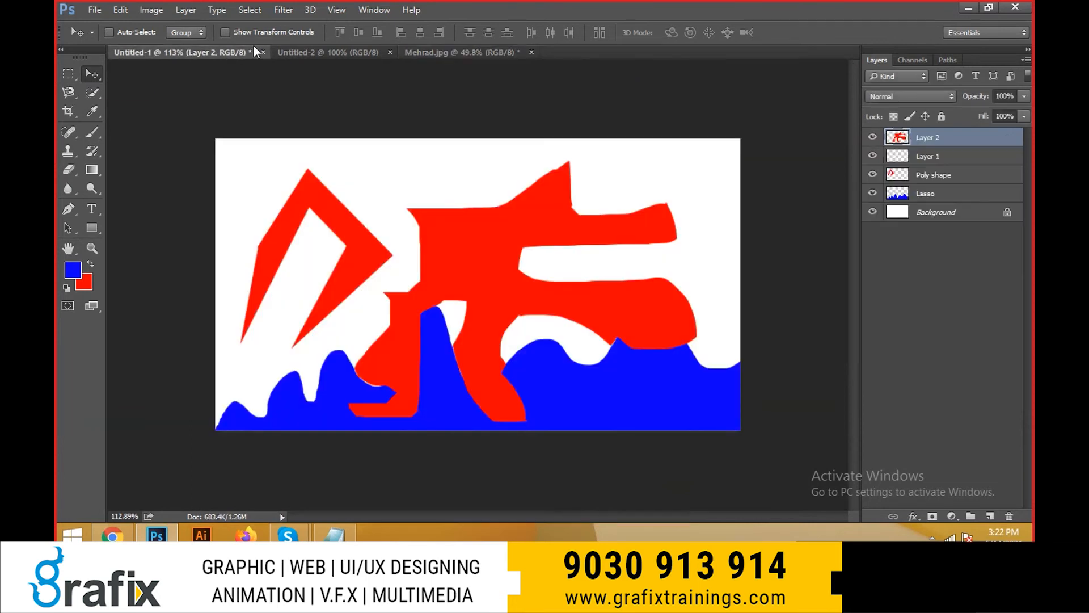
left_click(444, 51)
left_click(332, 52)
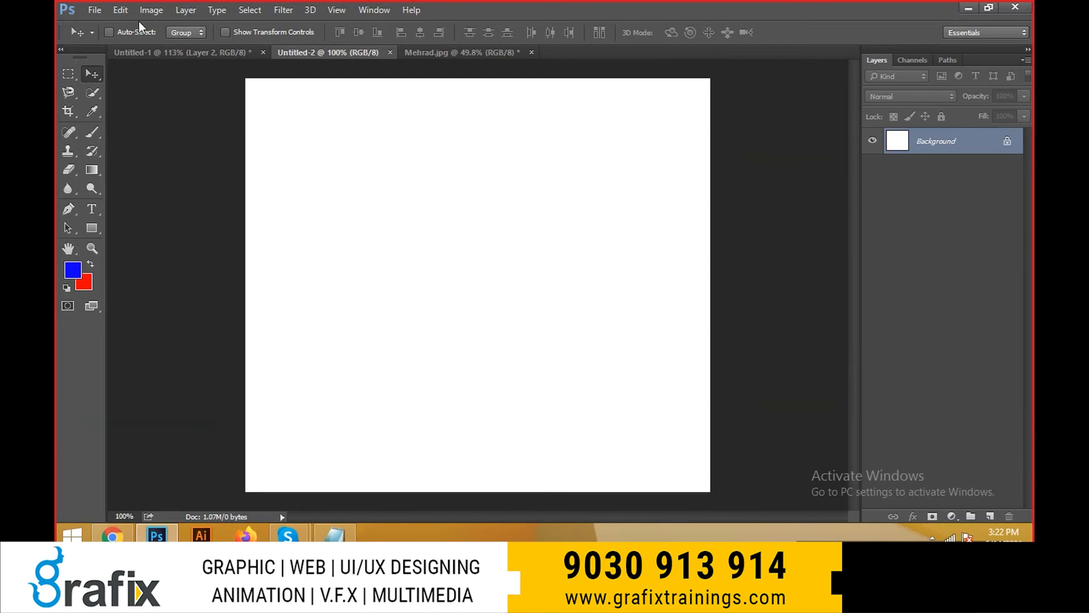
left_click(94, 9)
left_click(111, 40)
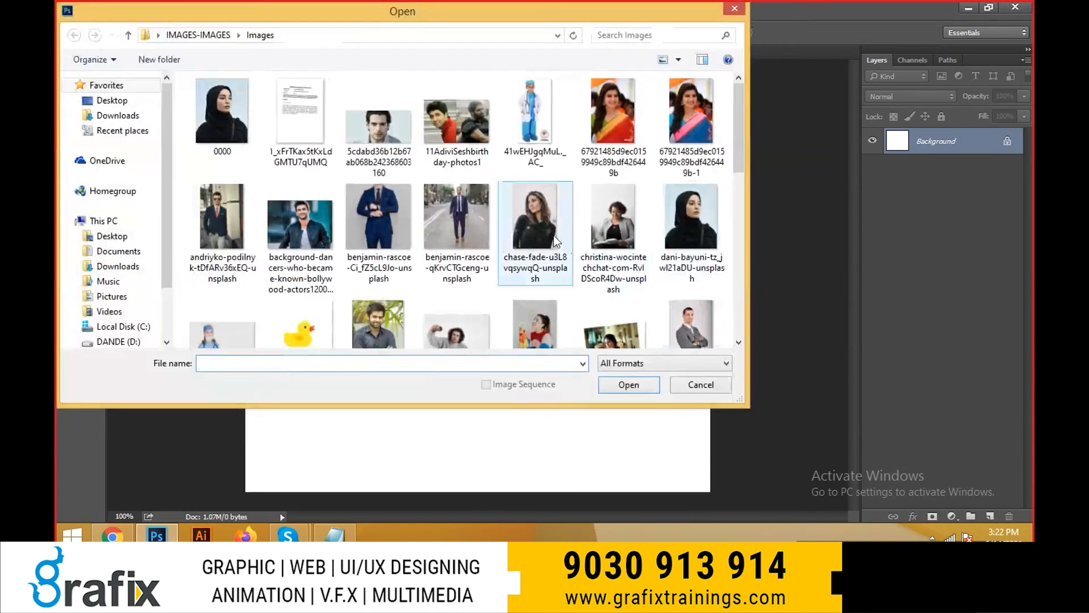
left_click(690, 245)
double_click(690, 245)
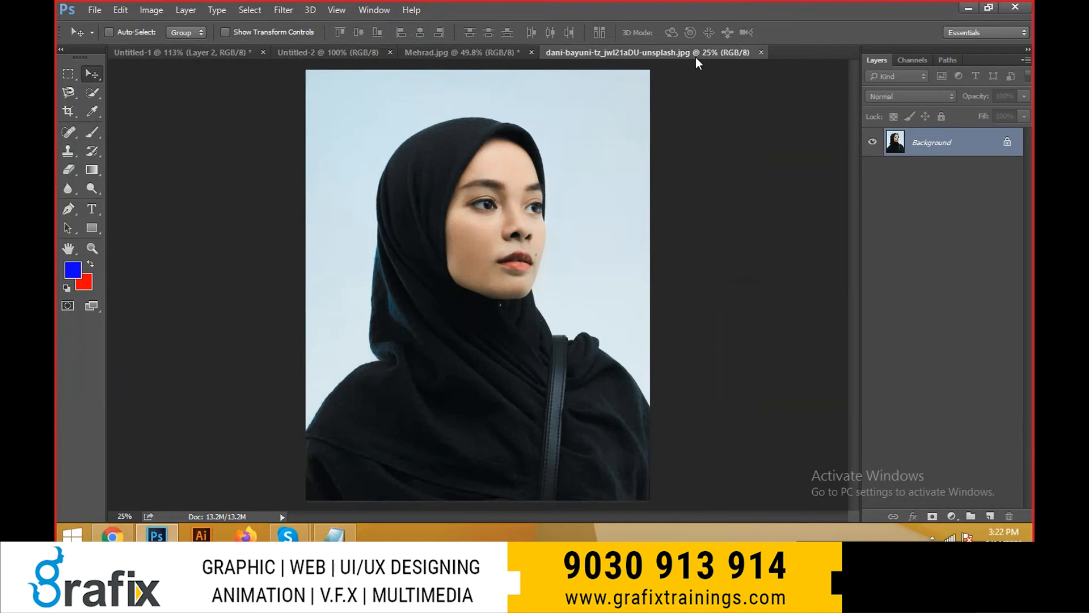
- Move the selected part of the suited man's portrait into Untitled-2 and position it across the canvas, leaving a white strip above
left_click(481, 50)
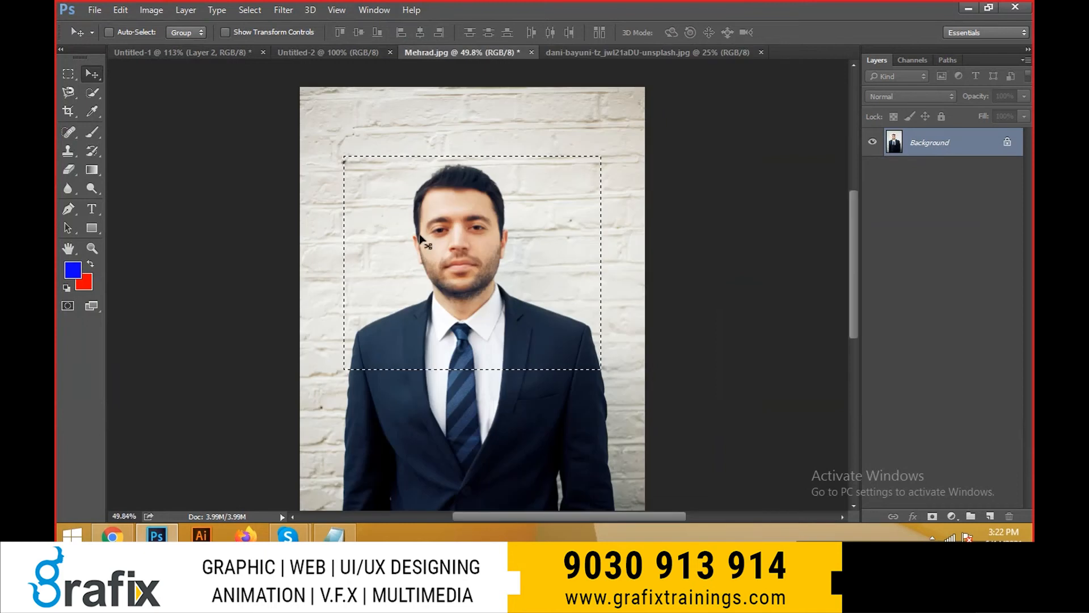
left_click_drag(450, 234, 356, 118)
left_click(338, 54)
left_click_drag(399, 211, 511, 218)
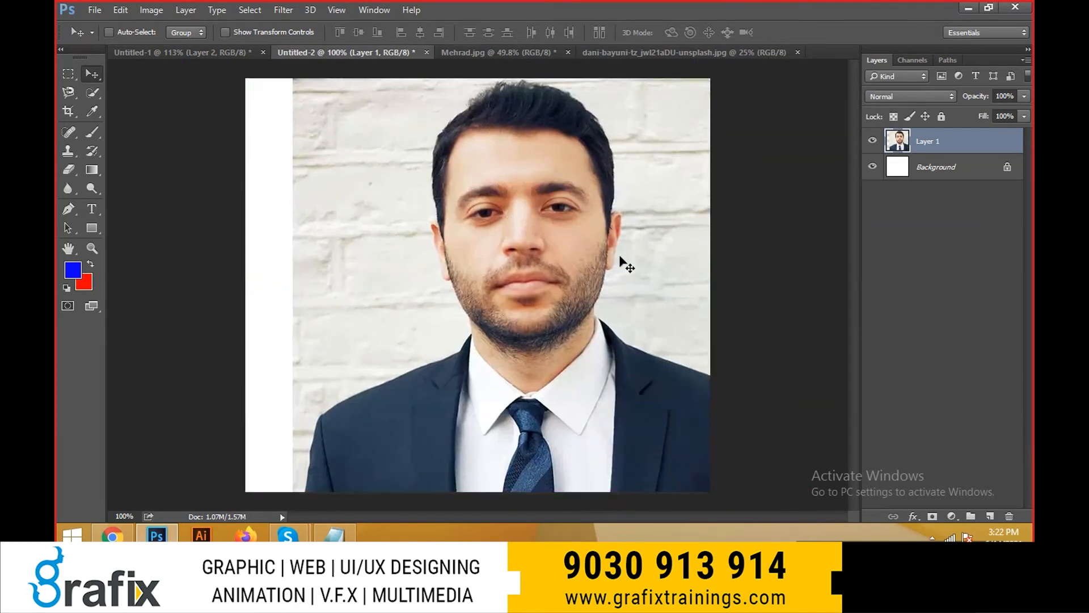
left_click_drag(653, 173, 684, 235)
left_click_drag(488, 217, 431, 173)
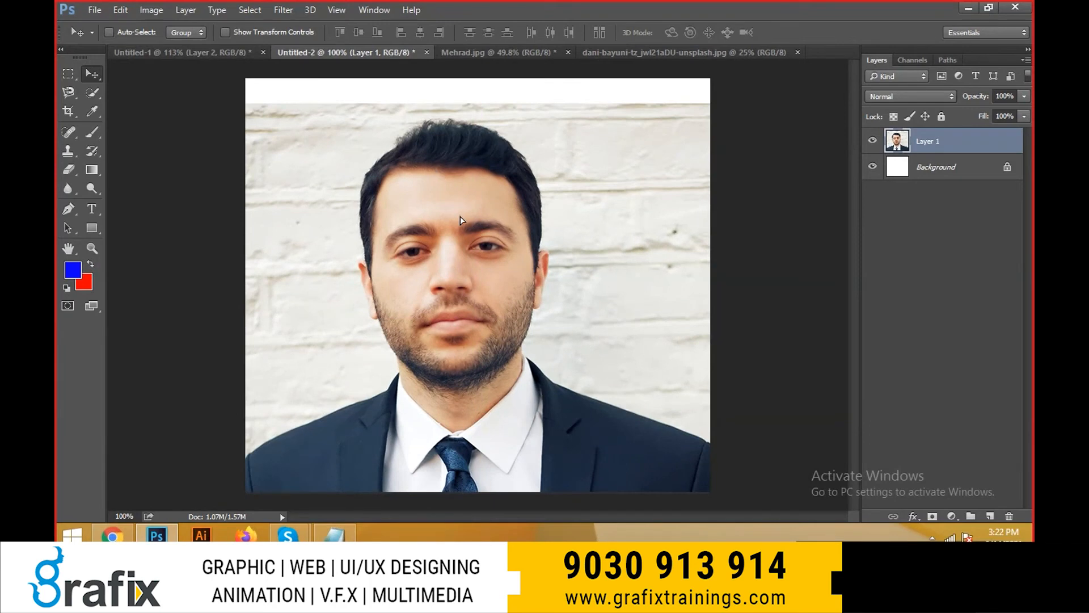
- Shift the man's portrait over the white strip, scale it uniformly to 44.71%, and place it in the upper middle of the canvas
left_click_drag(460, 220, 431, 177)
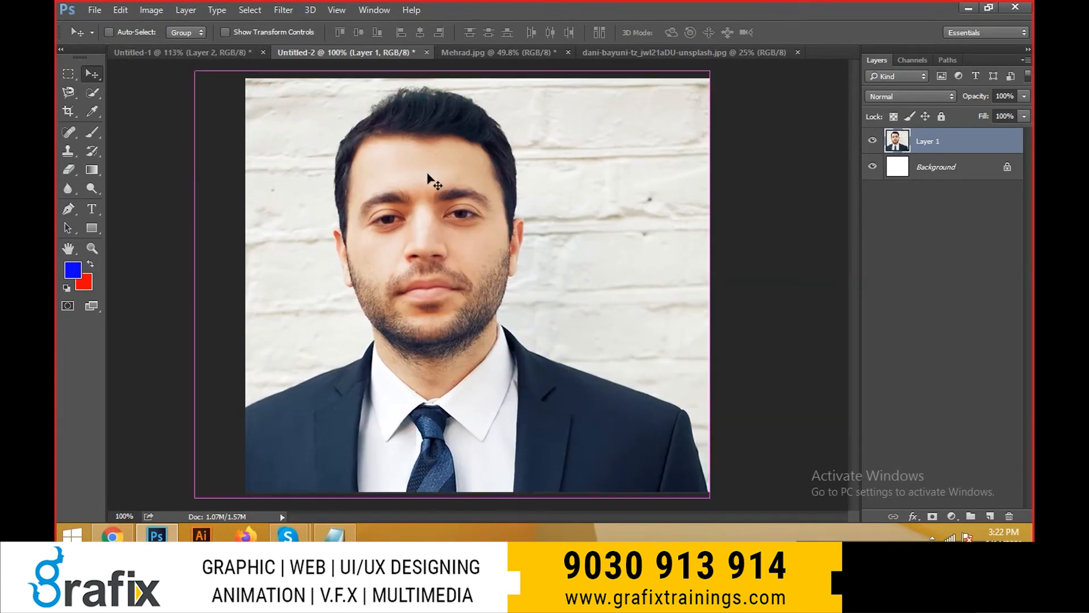
key("ctrl")
key("ctrl+t")
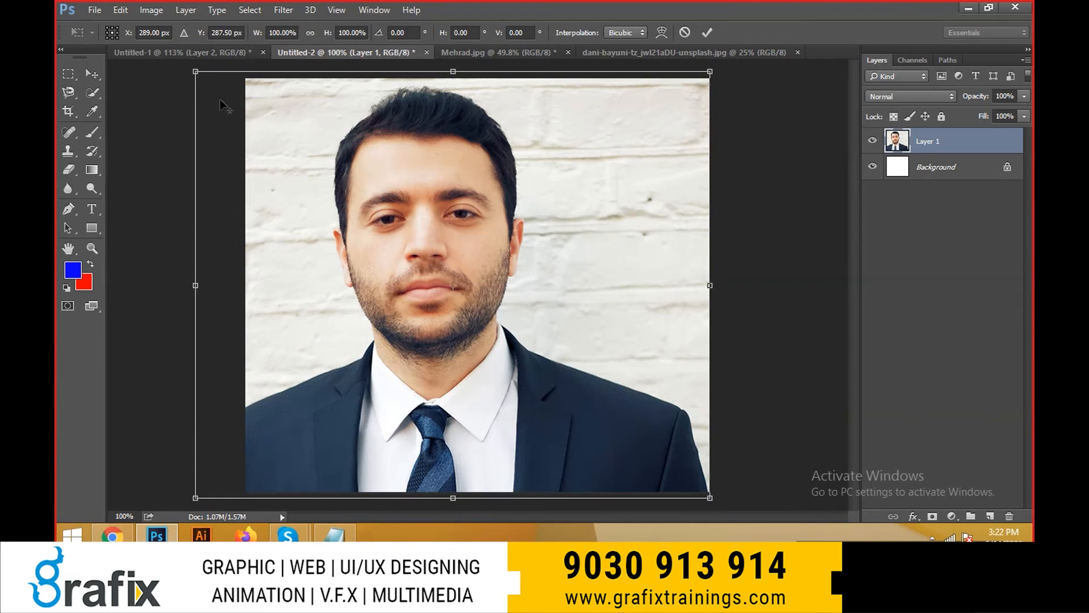
left_click_drag(200, 75, 294, 153)
left_click_drag(436, 274, 470, 246)
left_click_drag(644, 125, 598, 159)
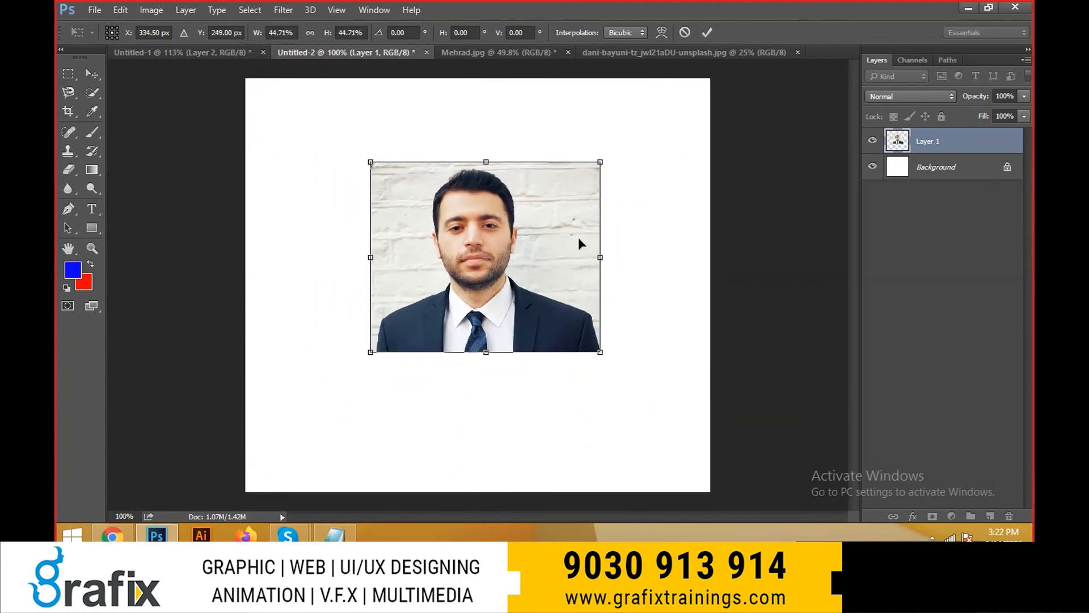
key("Return")
left_click_drag(544, 306, 538, 278)
- Try another resize of the portrait, cancel it, and undo the previous scaling and move
key("ctrl+t")
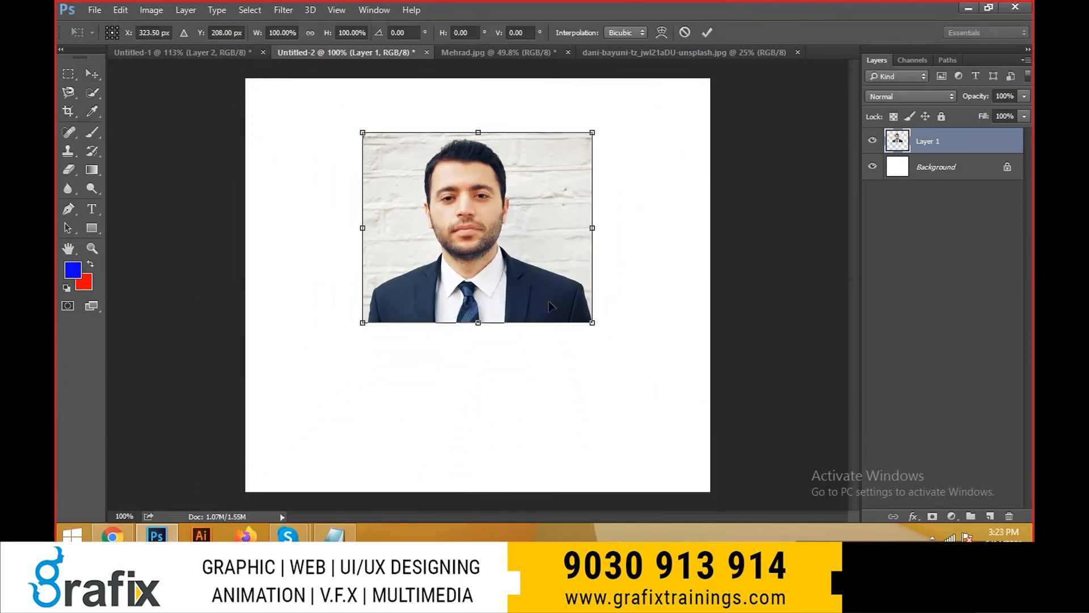
left_click_drag(592, 322, 620, 313)
key("Escape")
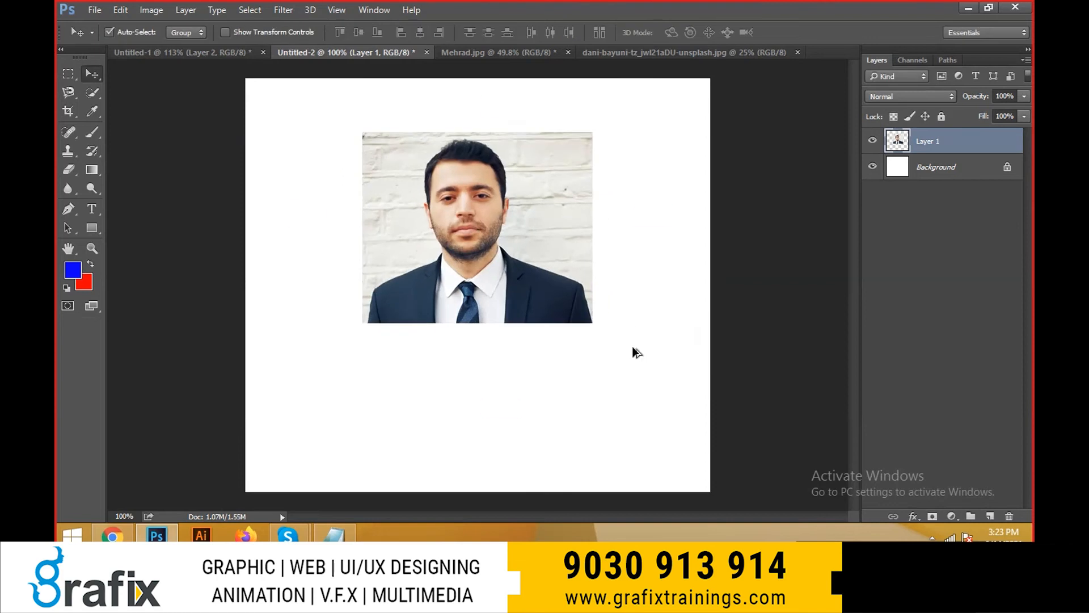
key("ctrl+alt+z")
key("ctrl+alt+z")
- Try squeezing the portrait unevenly to 41.23% width and 46.22% height, and undo the transformation
key("ctrl+t")
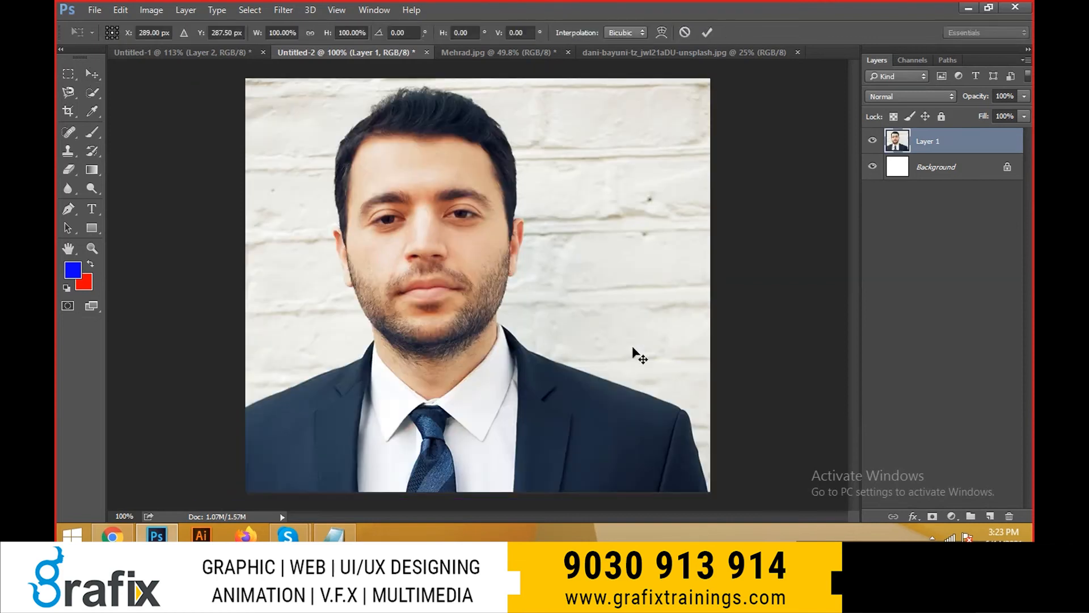
left_click_drag(202, 285, 369, 286)
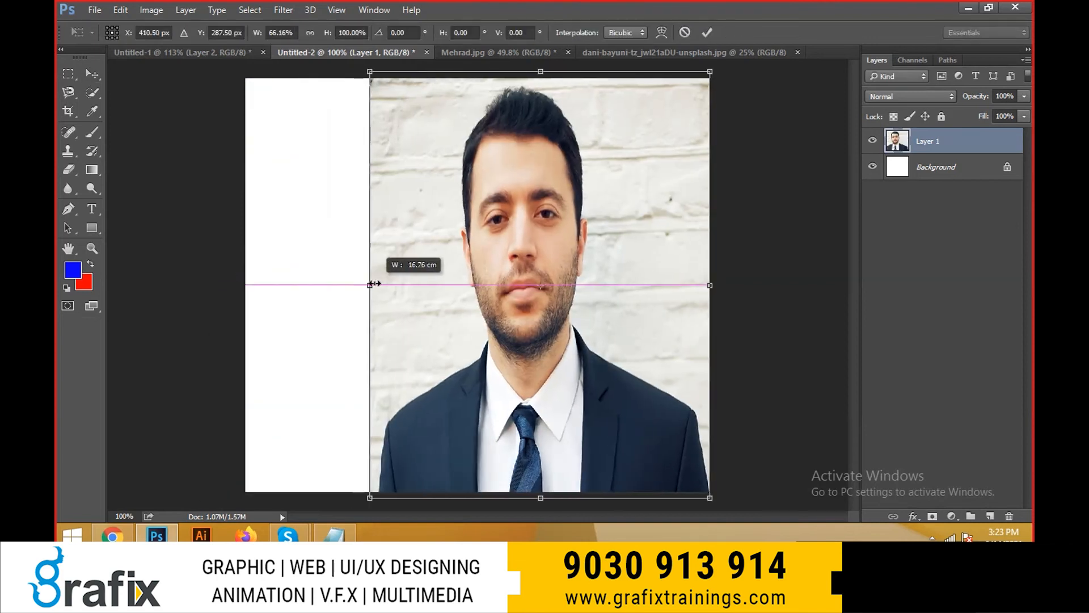
left_click_drag(709, 286, 582, 285)
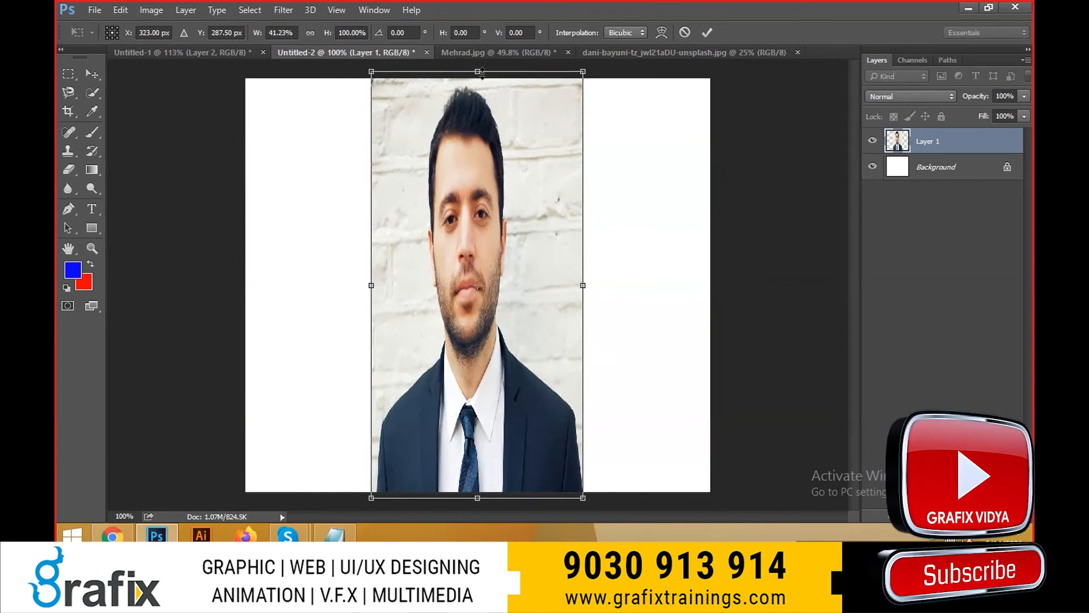
left_click_drag(477, 71, 477, 240)
left_click_drag(510, 311, 455, 240)
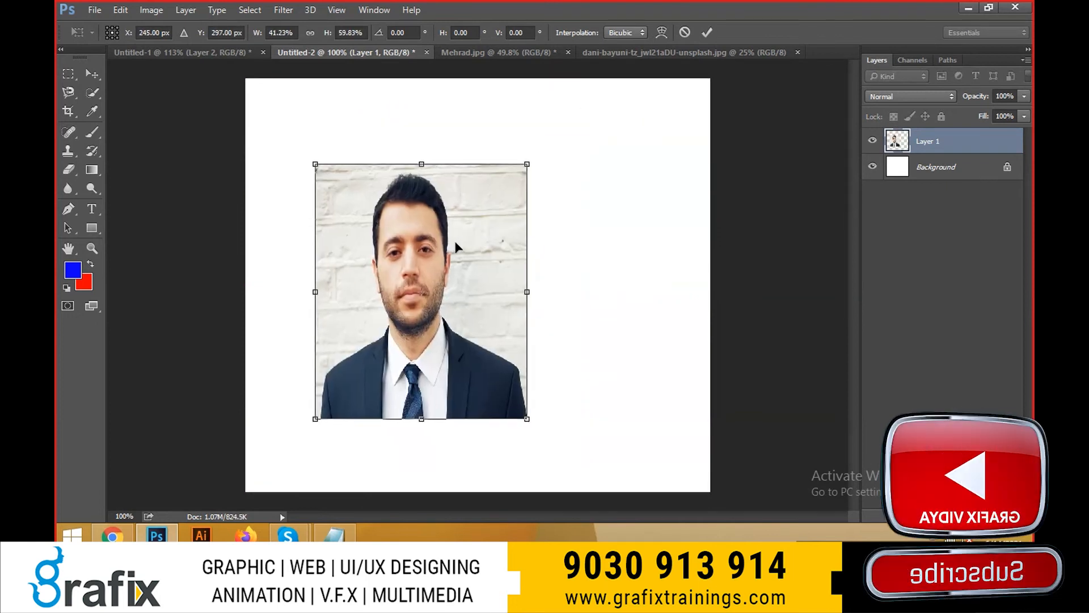
left_click_drag(423, 420, 423, 361)
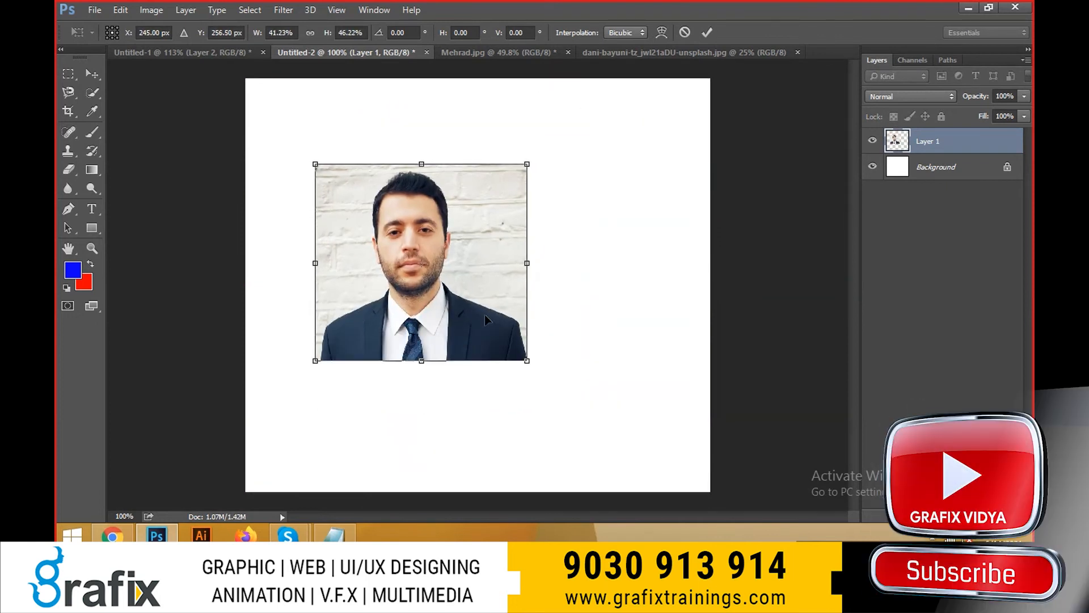
key("Return")
key("ctrl+z")
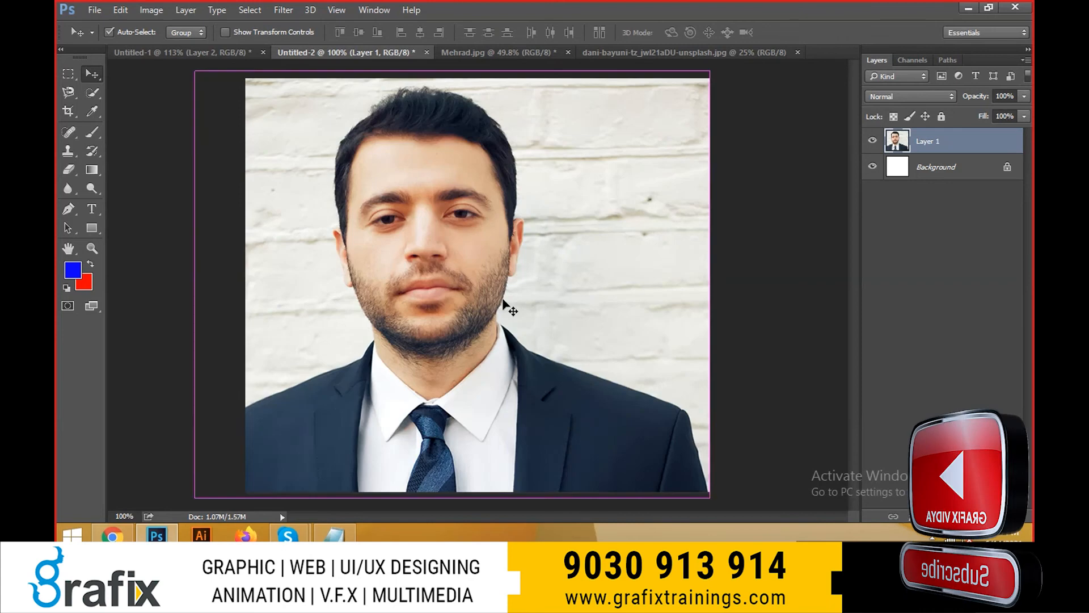
- Scale the portrait from its centre to about 52% and move it to the upper-left area of the canvas
key("ctrl+t")
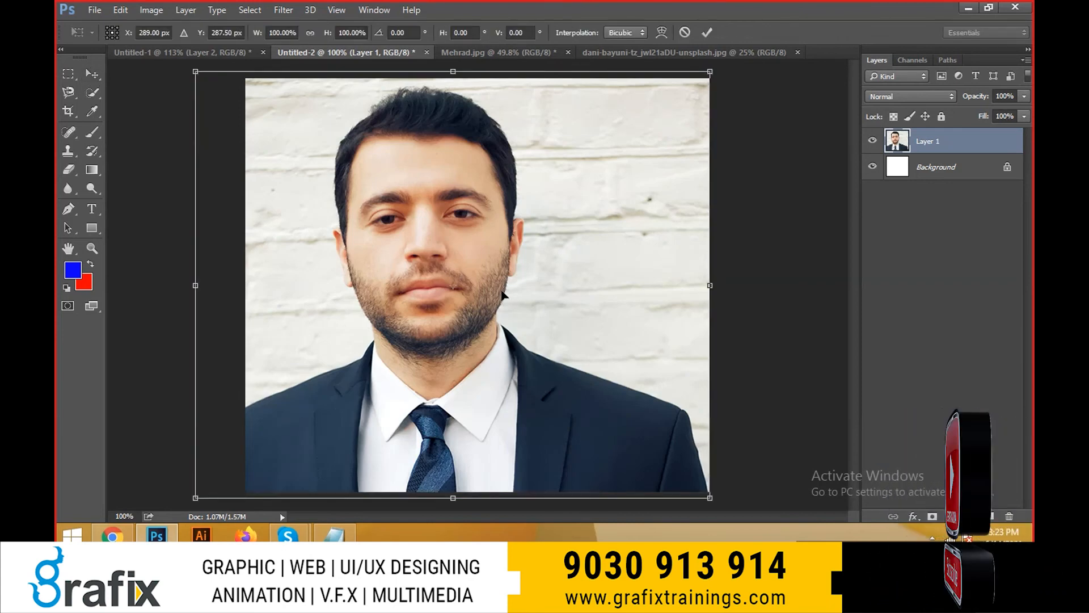
left_click_drag(188, 65, 307, 186)
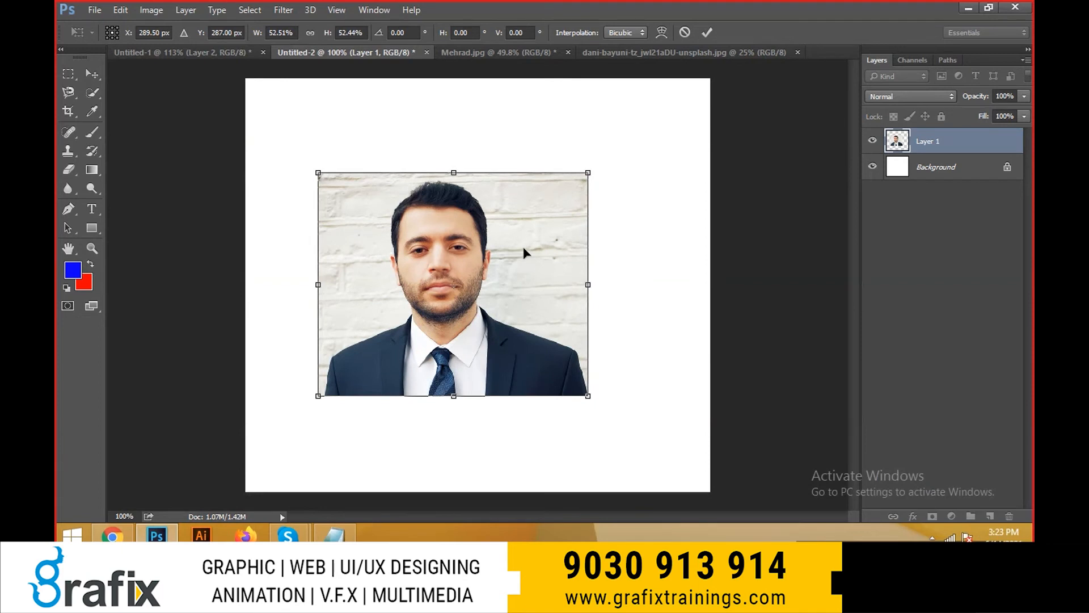
key("Return")
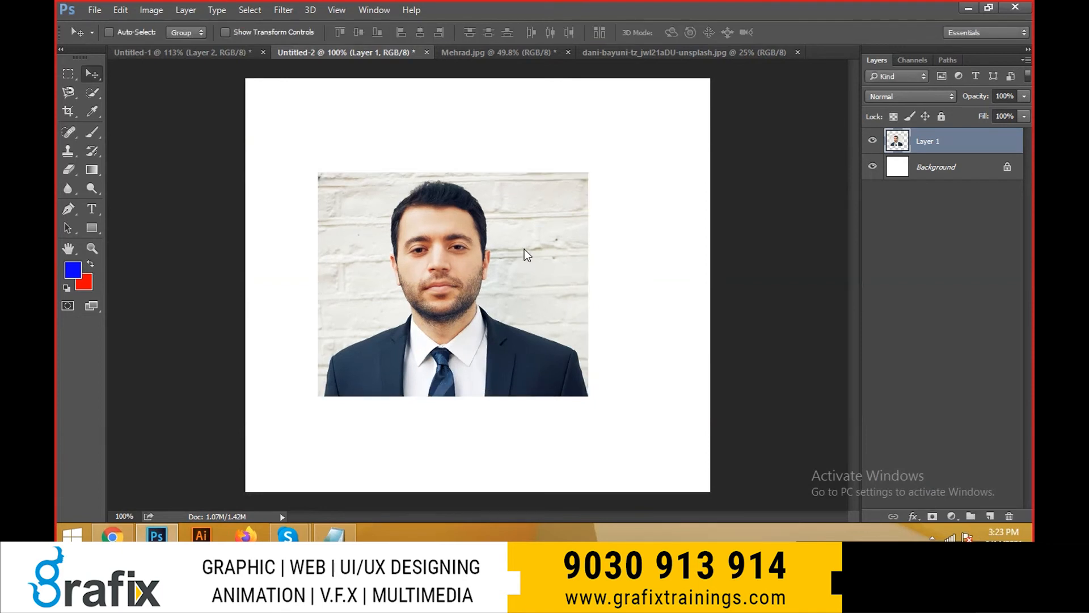
key("ctrl+t")
key("Return")
left_click_drag(391, 259, 350, 183)
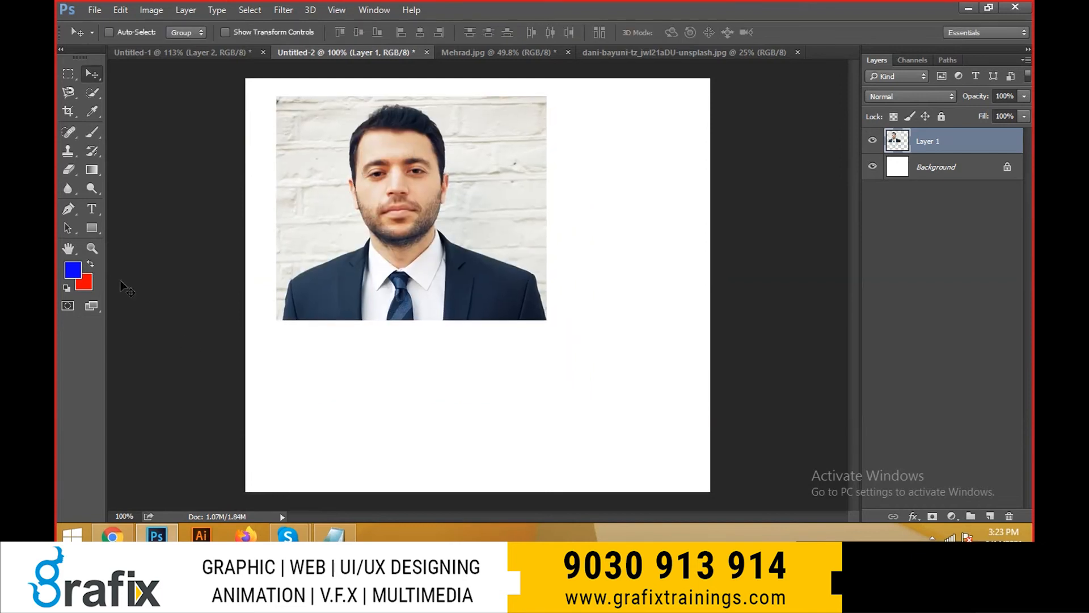
- Fill the Background layer with the pinkish-purple foreground color #d371dc
left_click(965, 165)
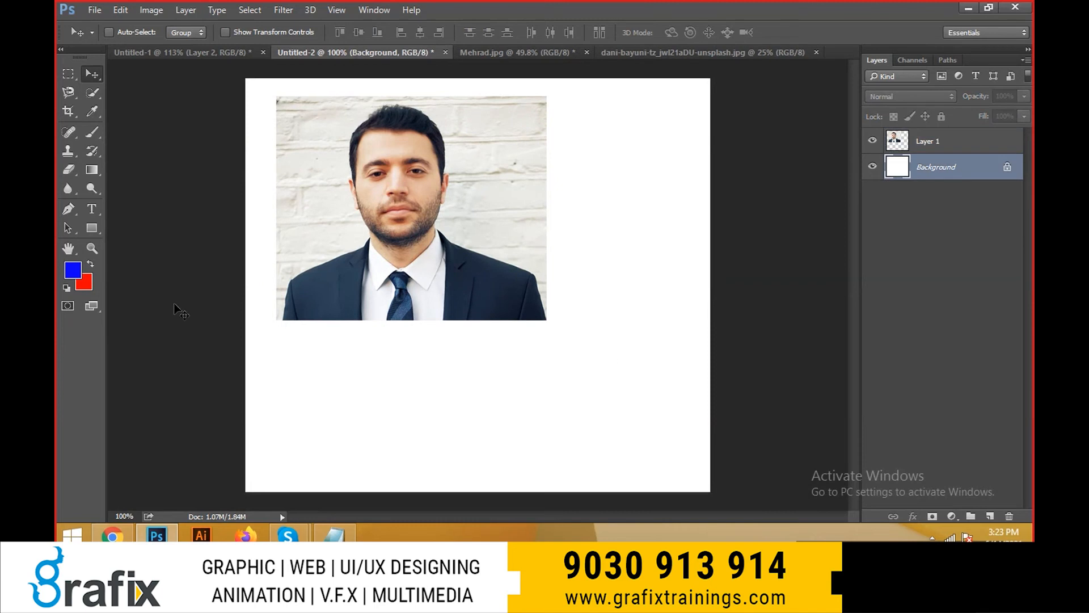
left_click(72, 270)
type("7f7da3")
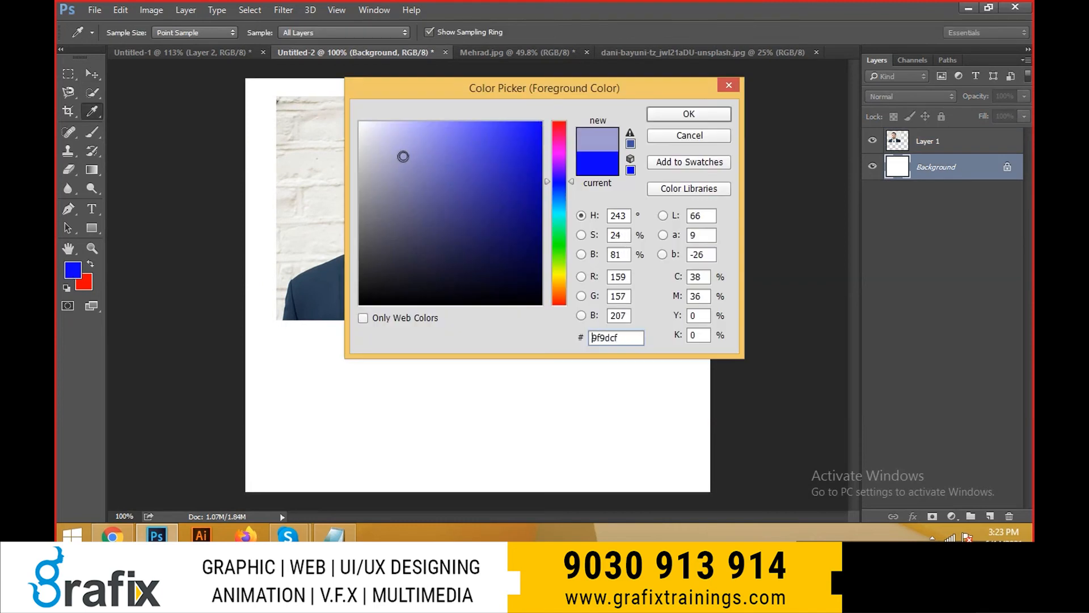
left_click(559, 154)
left_click(448, 147)
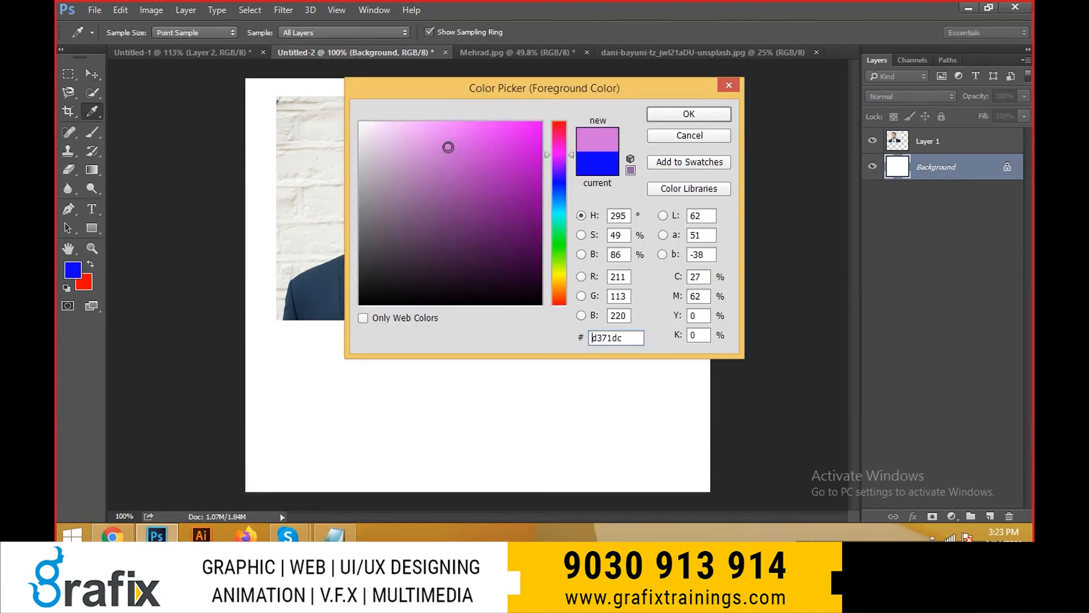
left_click(718, 114)
key("v")
key("alt+BackSpace")
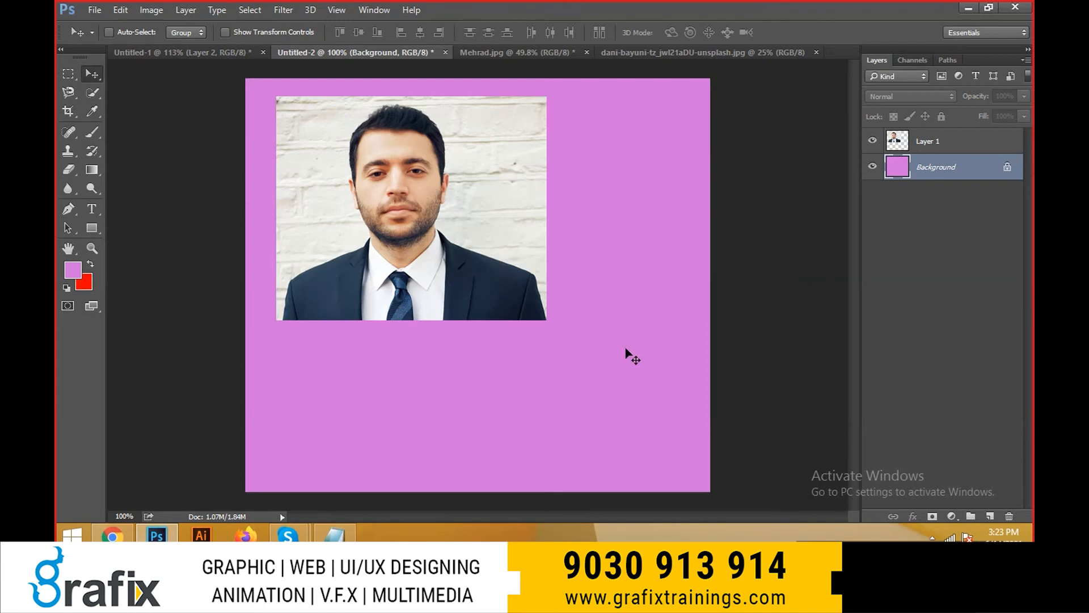
- Scale the portrait on Layer 1 down slightly and reposition it near the canvas's upper-left corner
right_click(460, 246)
left_click(479, 251)
key("ctrl+t")
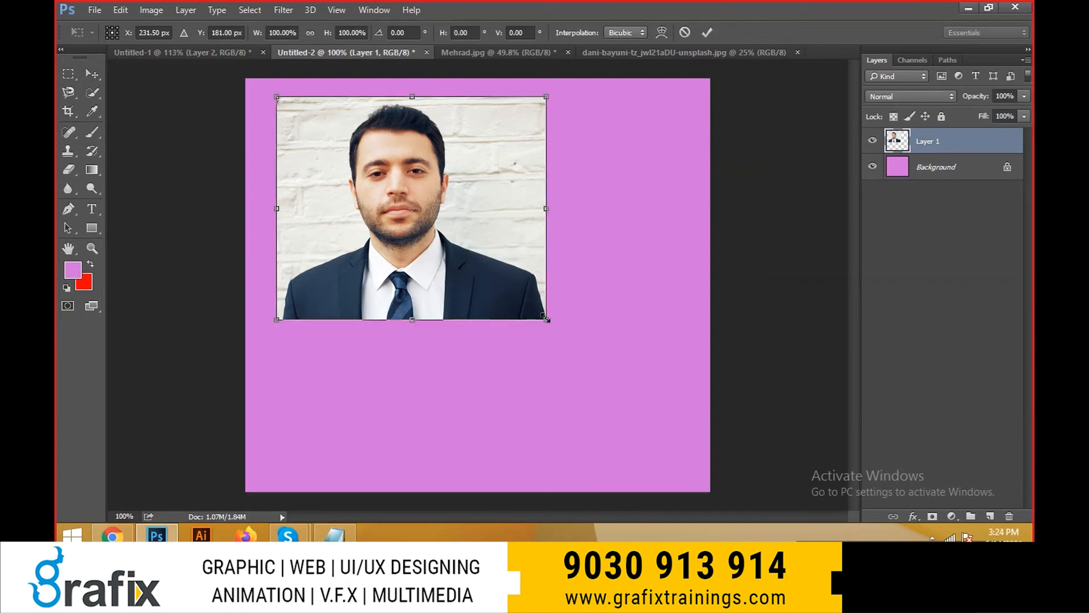
left_click_drag(546, 319, 522, 301)
key("Return")
left_click_drag(476, 268, 456, 258)
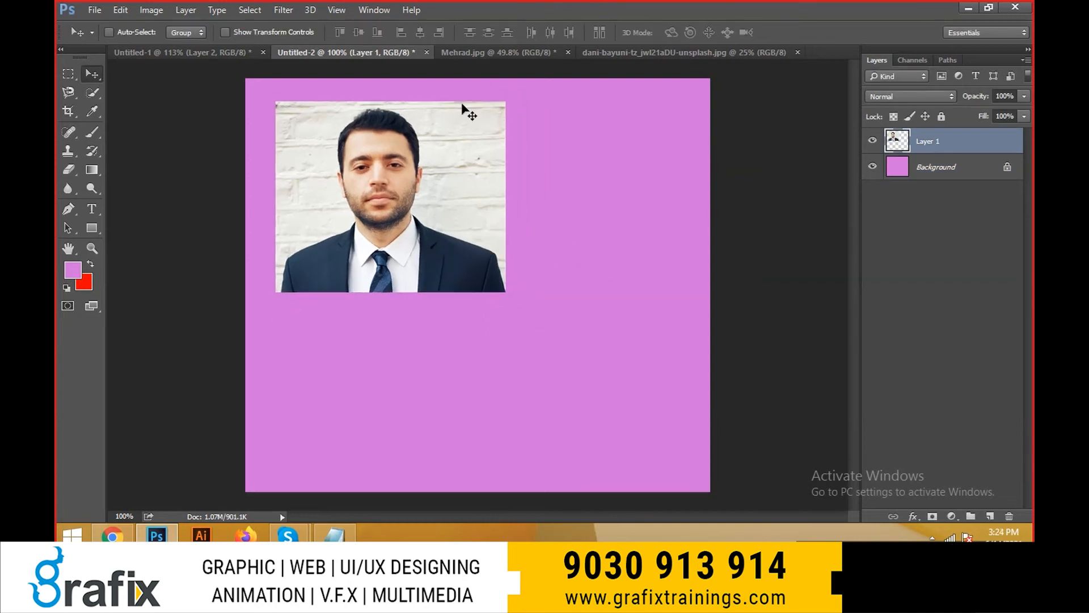
- Select a circle around the man's head and shoulders in the original portrait with the Elliptical Marquee tool
left_click(494, 52)
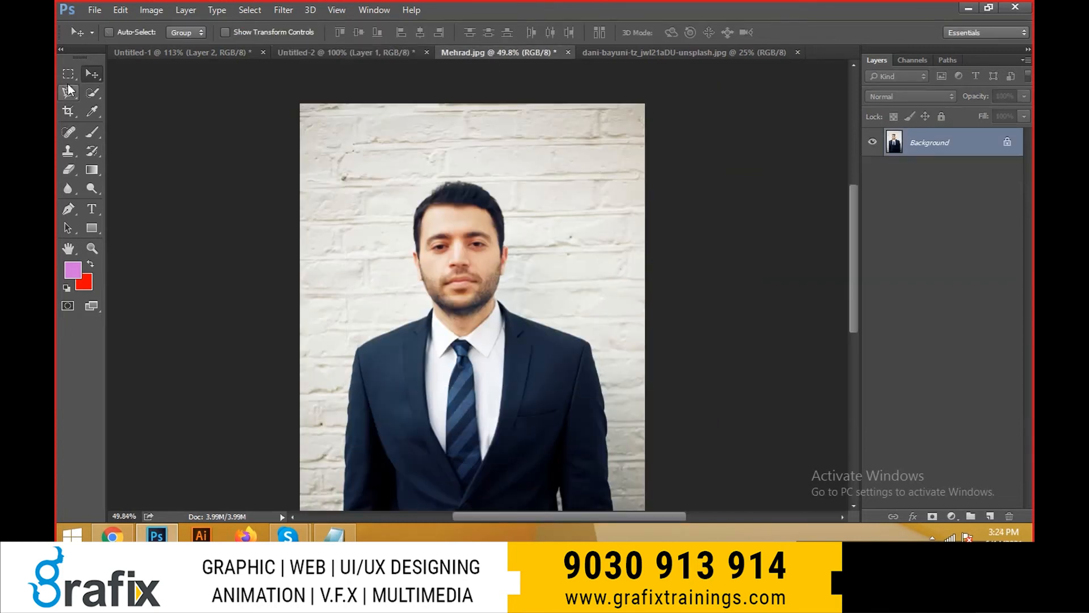
right_click(68, 74)
left_click(136, 83)
left_click_drag(363, 160, 571, 378)
key("ctrl+z")
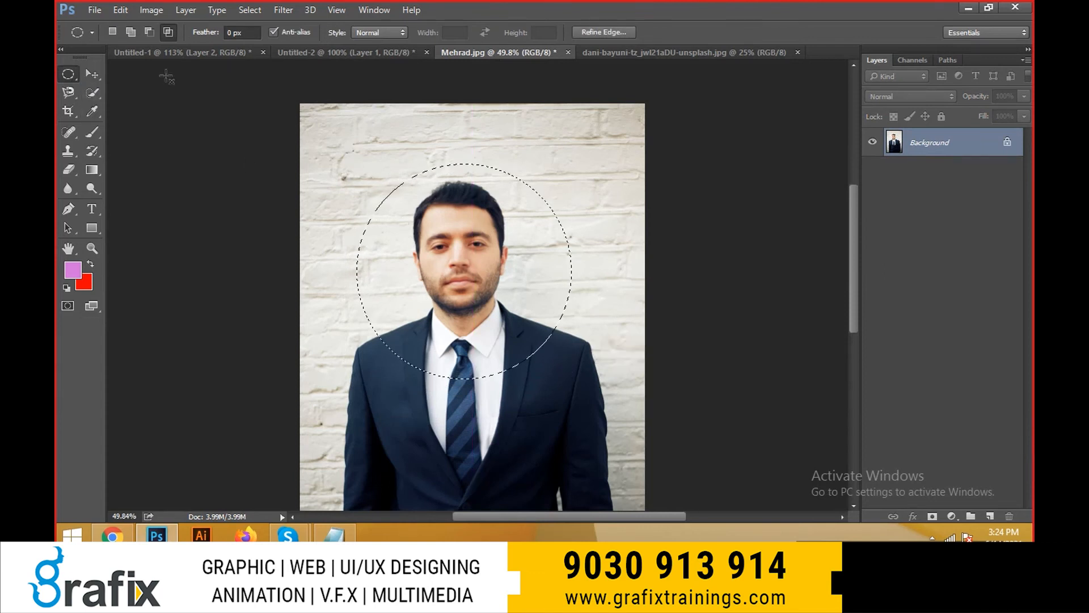
- Bring the circular selection into Untitled-2 with the Move tool and drop it over the lower-right part of the canvas
left_click(99, 71)
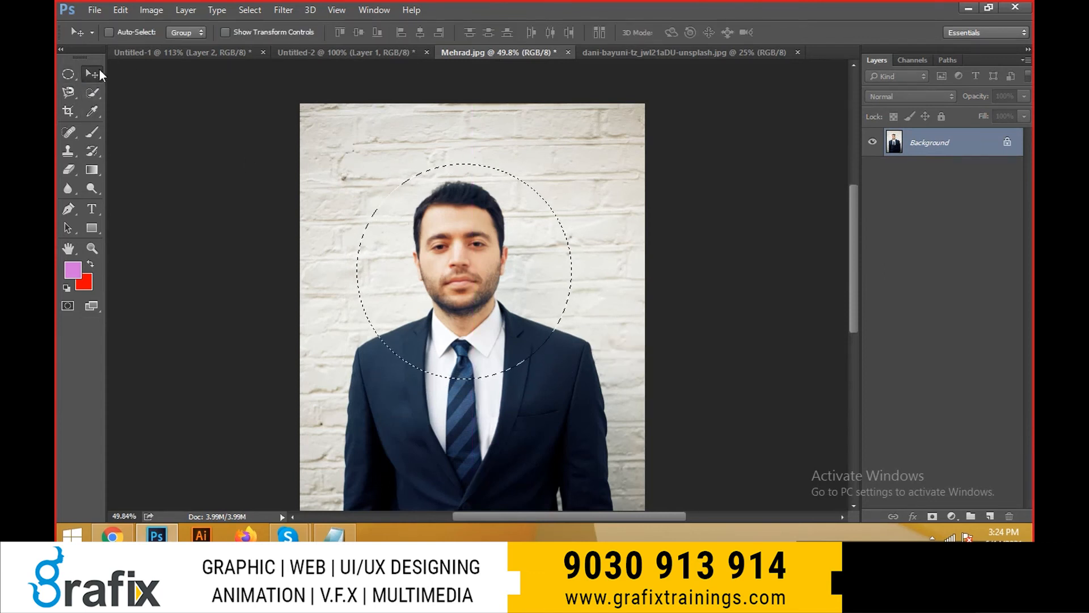
left_click_drag(463, 185, 370, 59)
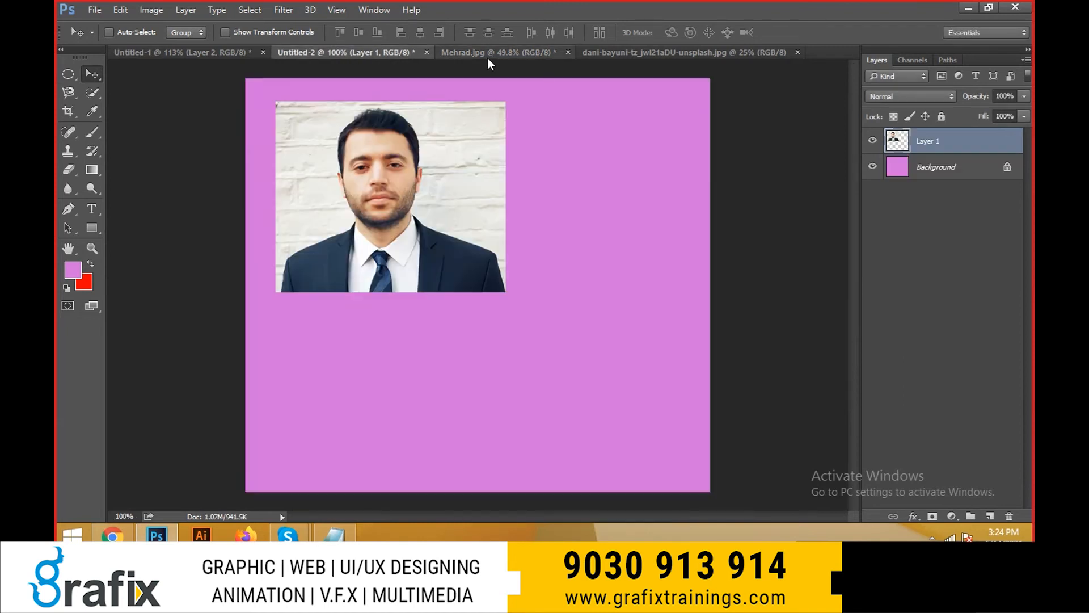
left_click(488, 57)
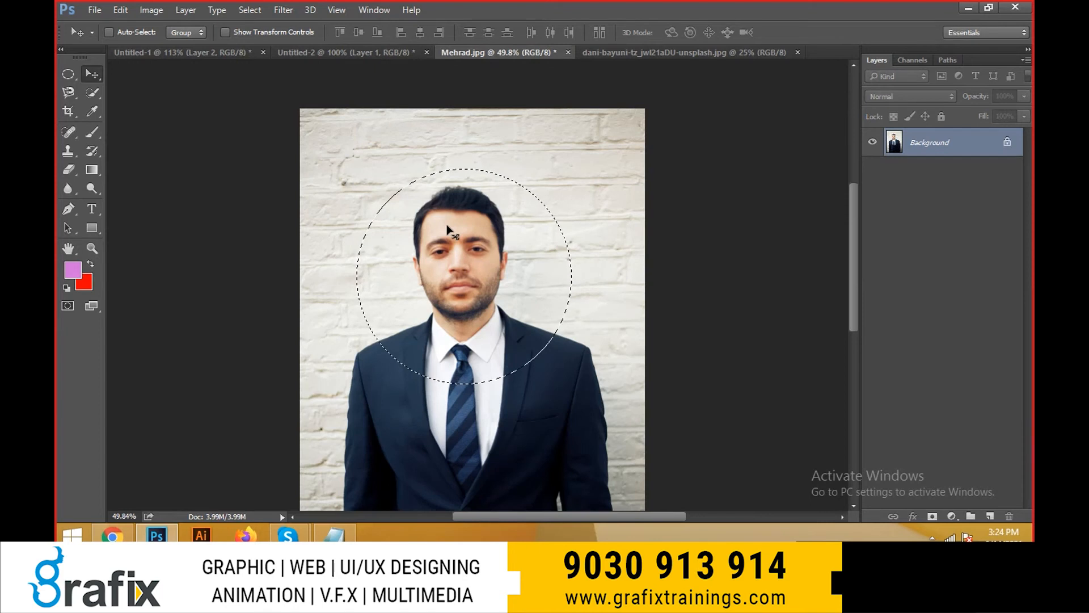
left_click_drag(448, 229, 369, 57)
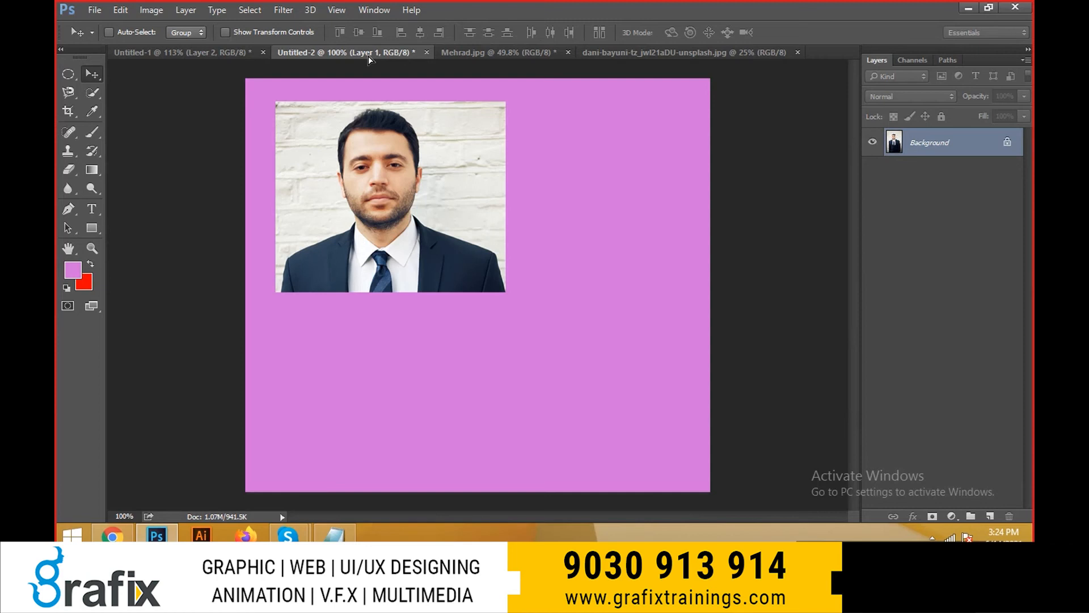
left_click_drag(368, 56, 554, 307)
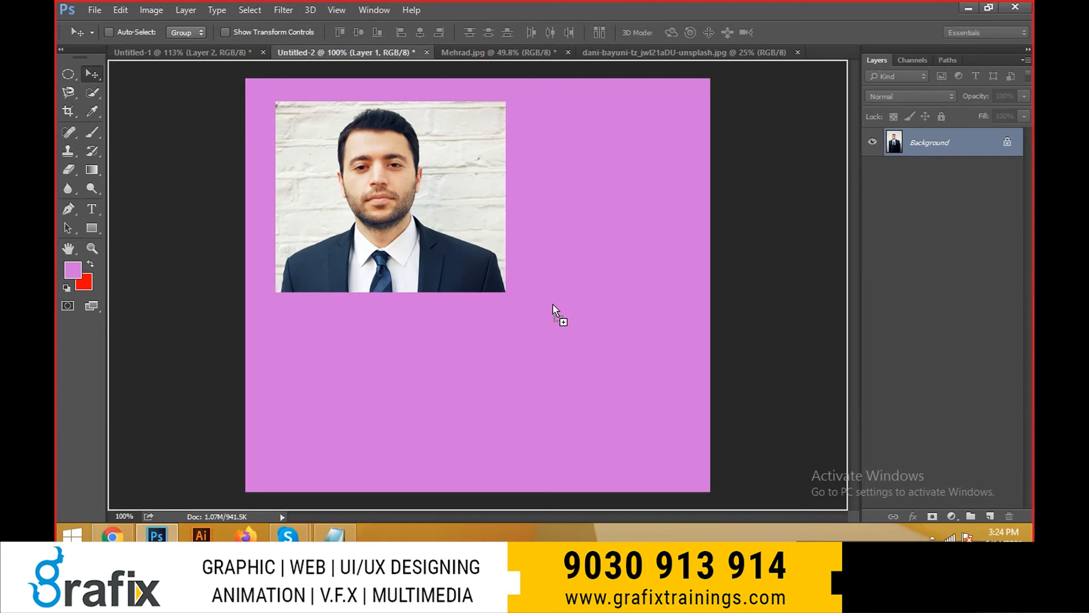
left_click_drag(554, 306, 553, 307)
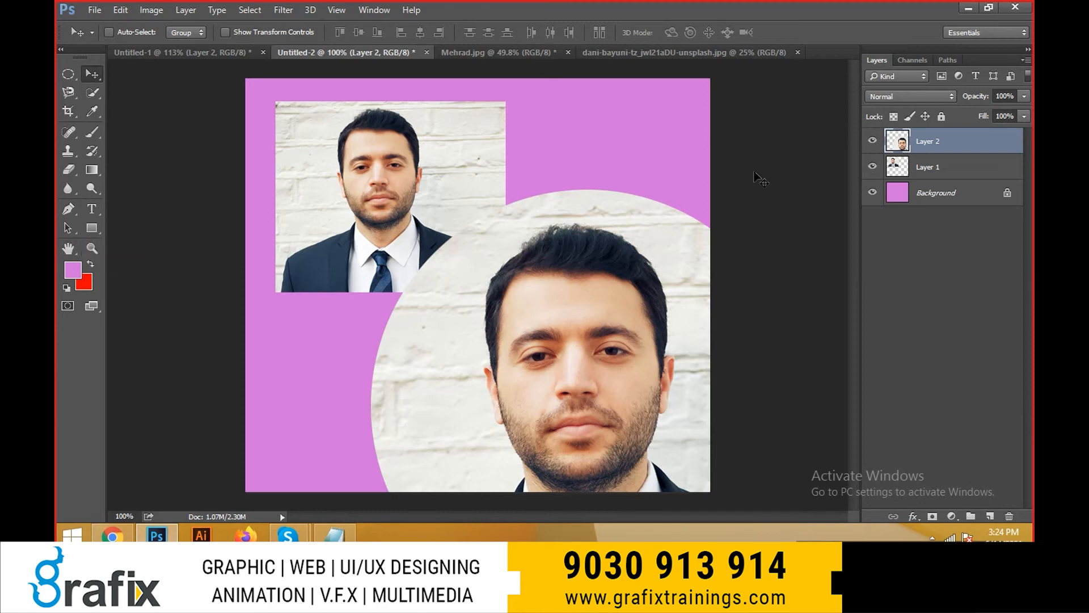
- Review Untitled-1, return to Untitled-2, scale the circular portrait to 27.41%, and place it to the right of the rectangular one
left_click(162, 54)
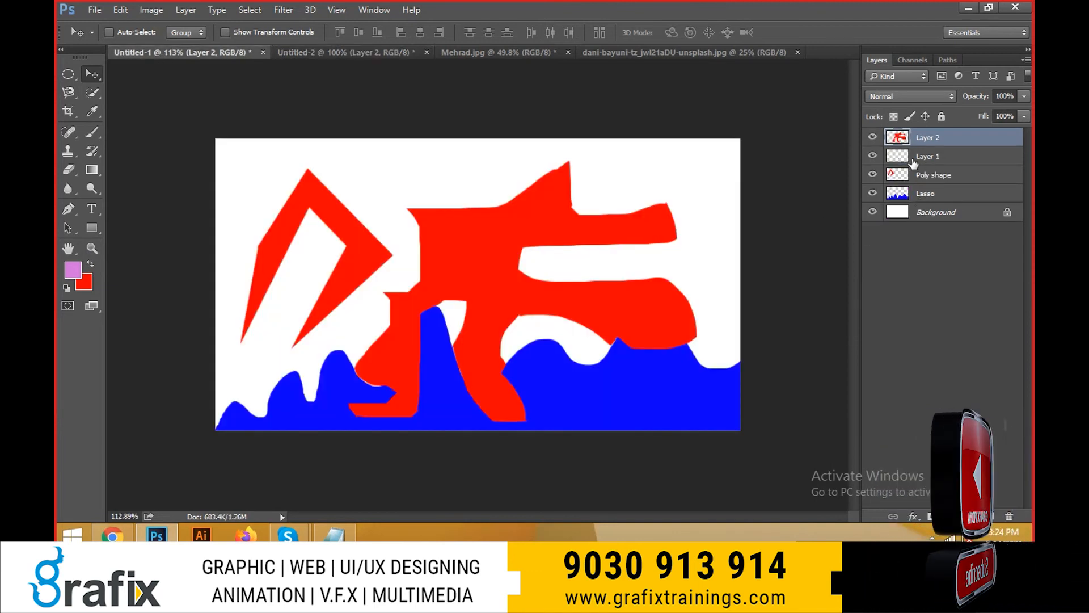
left_click(312, 53)
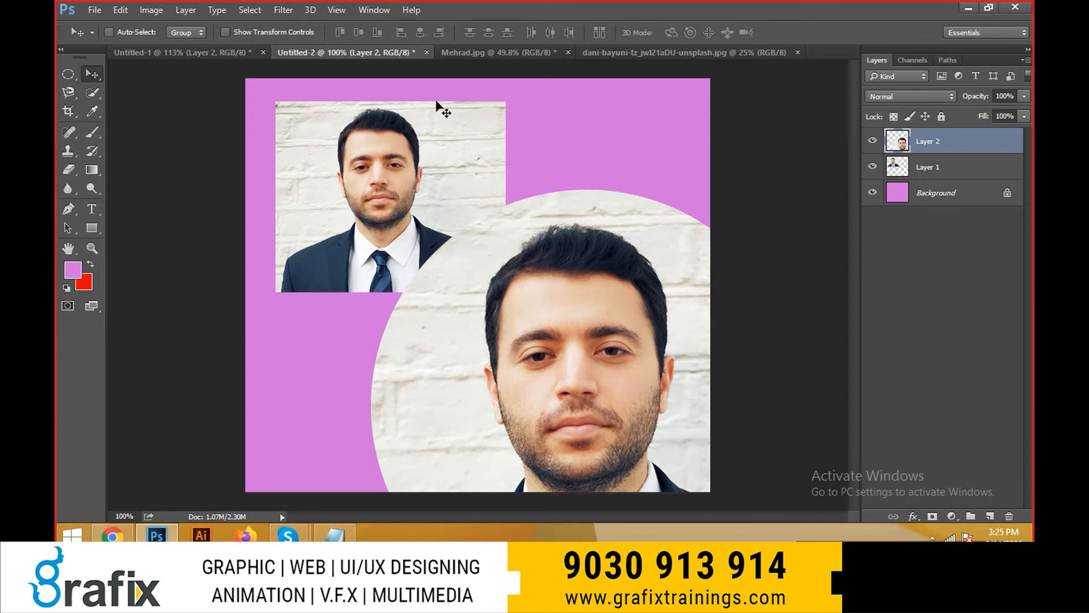
key("ctrl+t")
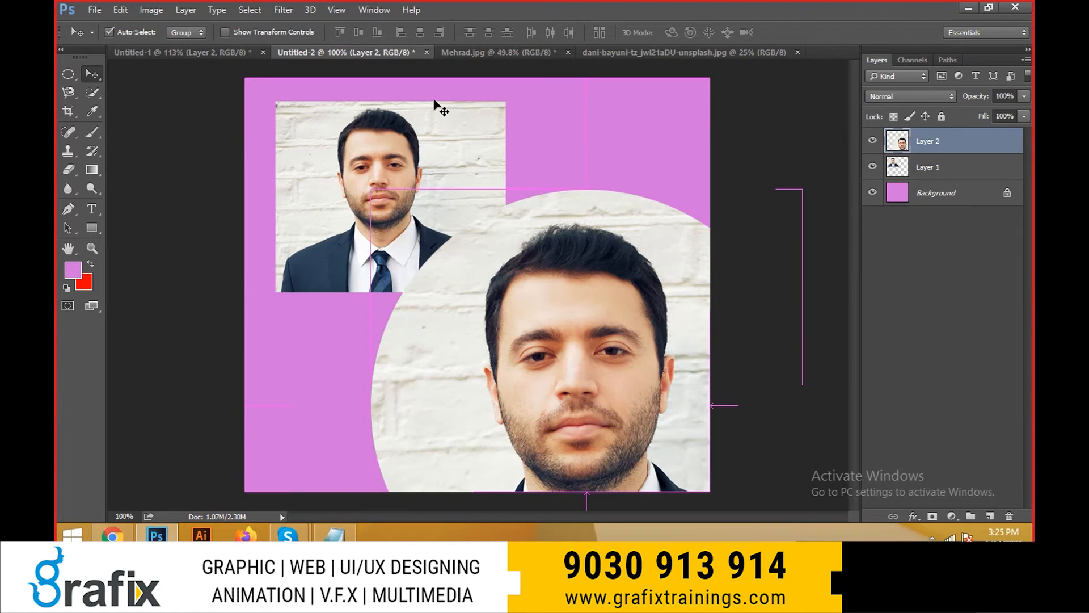
left_click_drag(802, 190, 655, 335)
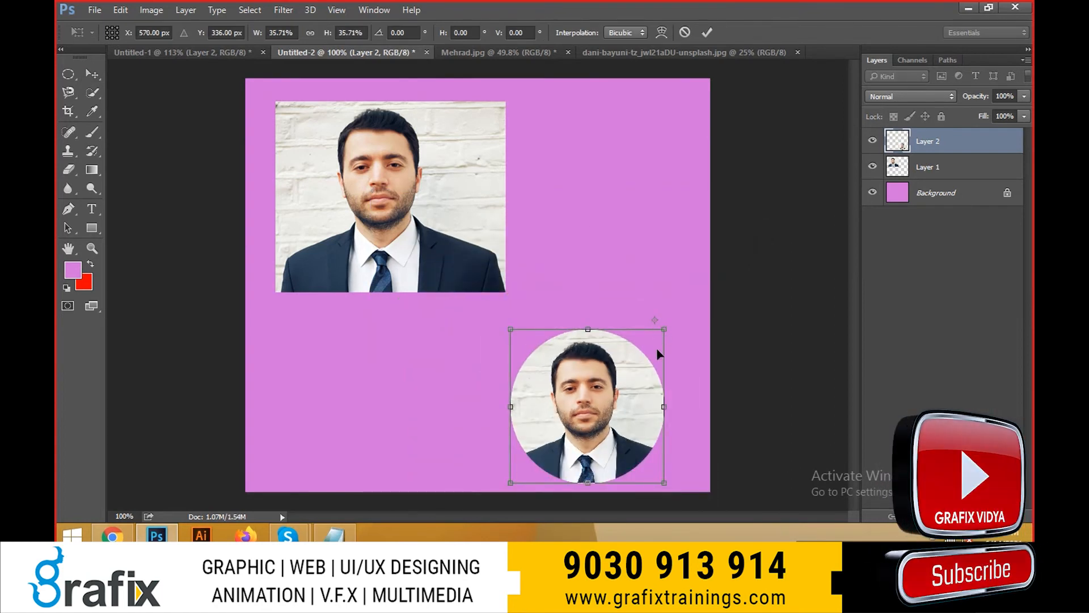
key("ctrl+z")
left_click_drag(802, 190, 647, 204)
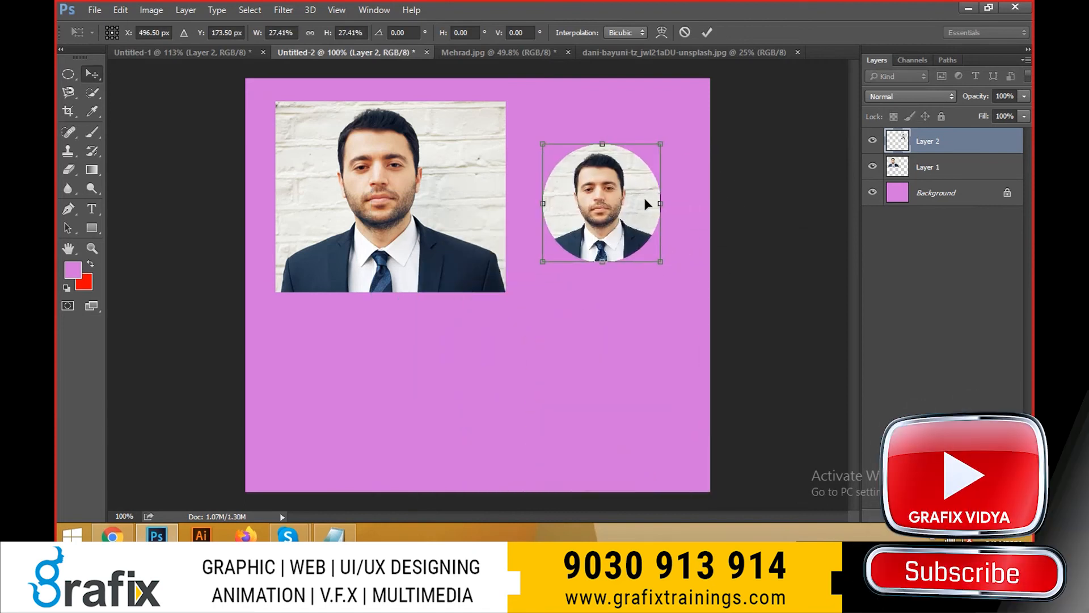
key("Return")
- Switch to the PSD-Shortcuts-V1 notes in Notepad and read the entry on Transform Controls and uniform scaling
left_click(336, 535)
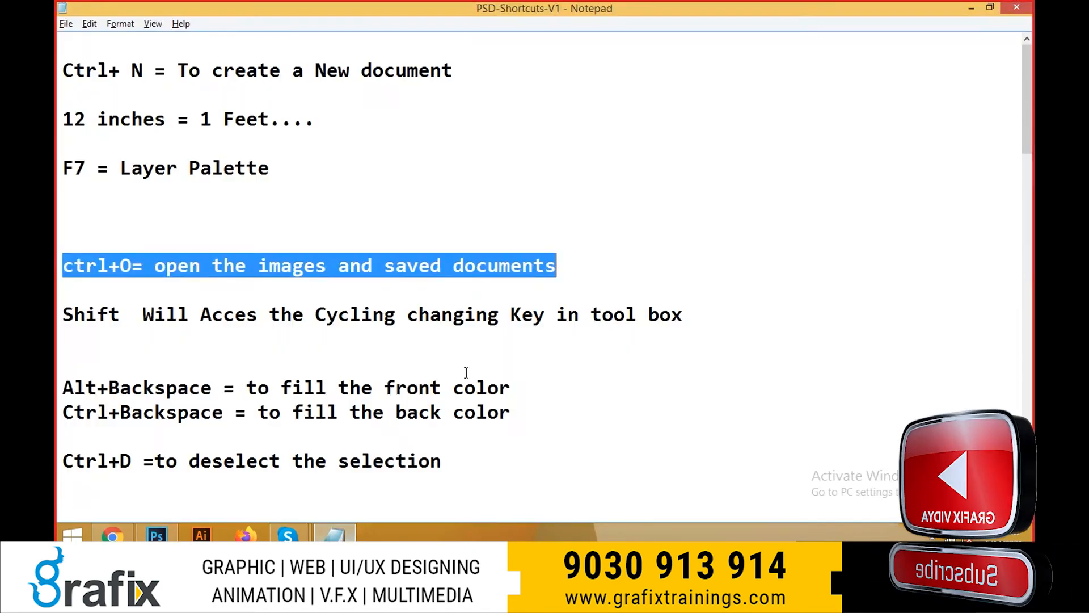
scroll(540, 369, "down", 5)
scroll(551, 360, "down", 4)
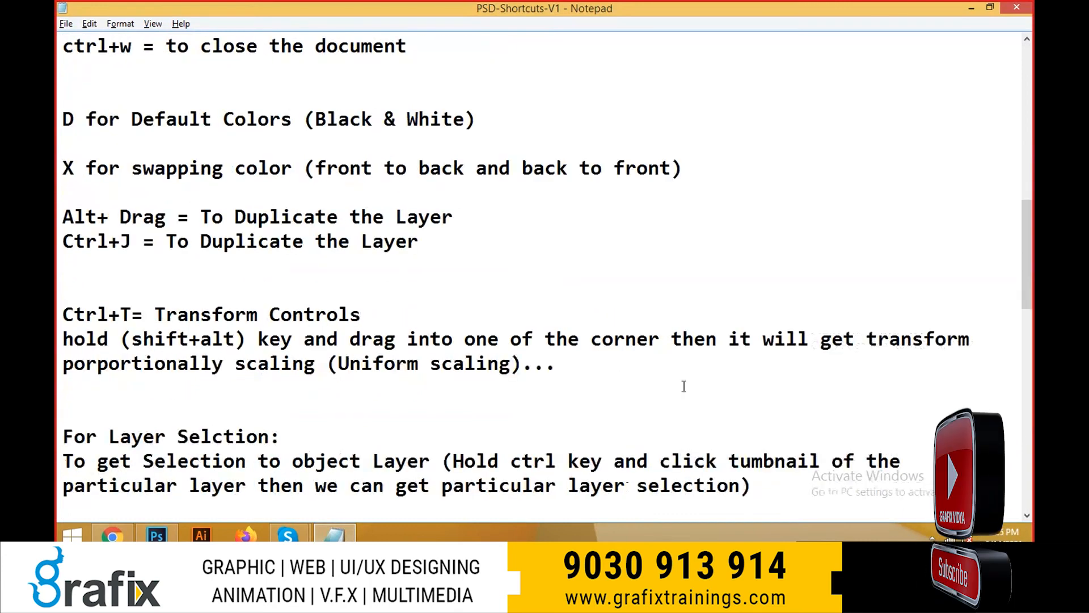
left_click_drag(556, 364, 59, 316)
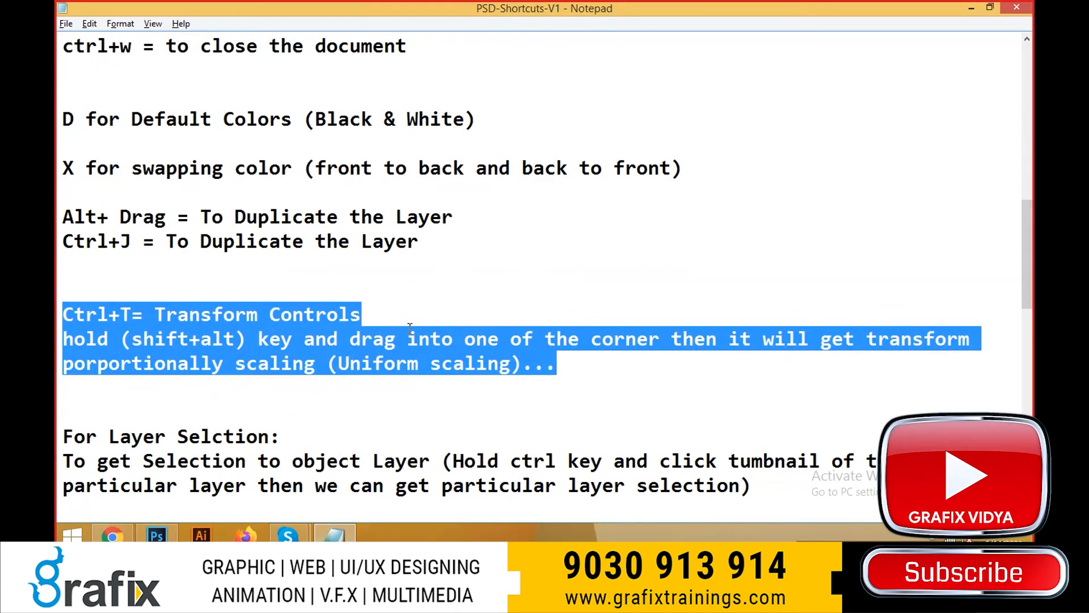
left_click(384, 313)
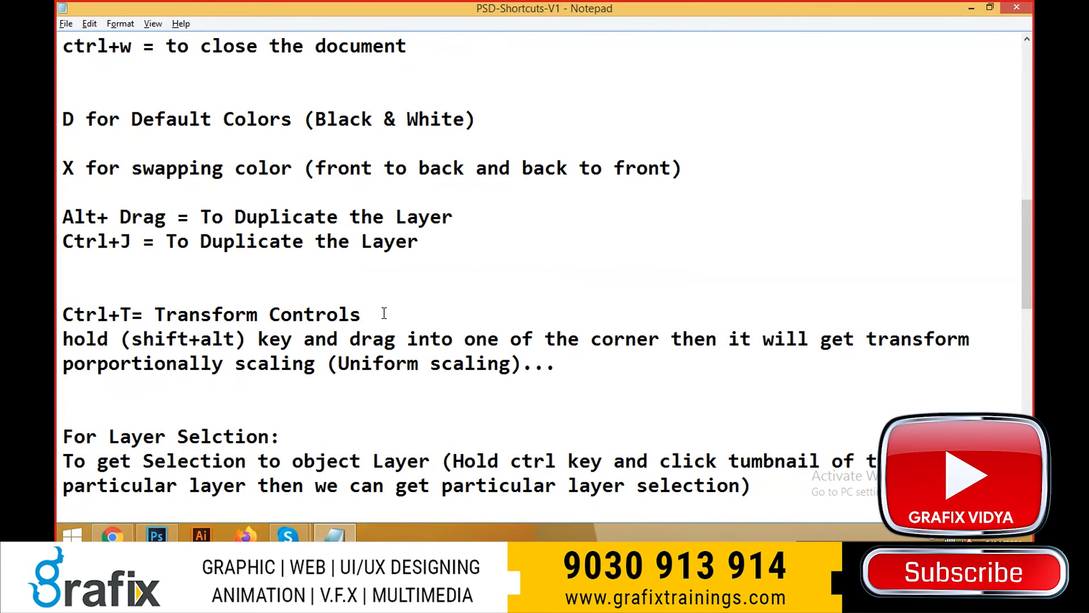
- Add the note "(Increase and decrease the size)" after "Transform Controls" on the Ctrl+T line
type("(Increase")
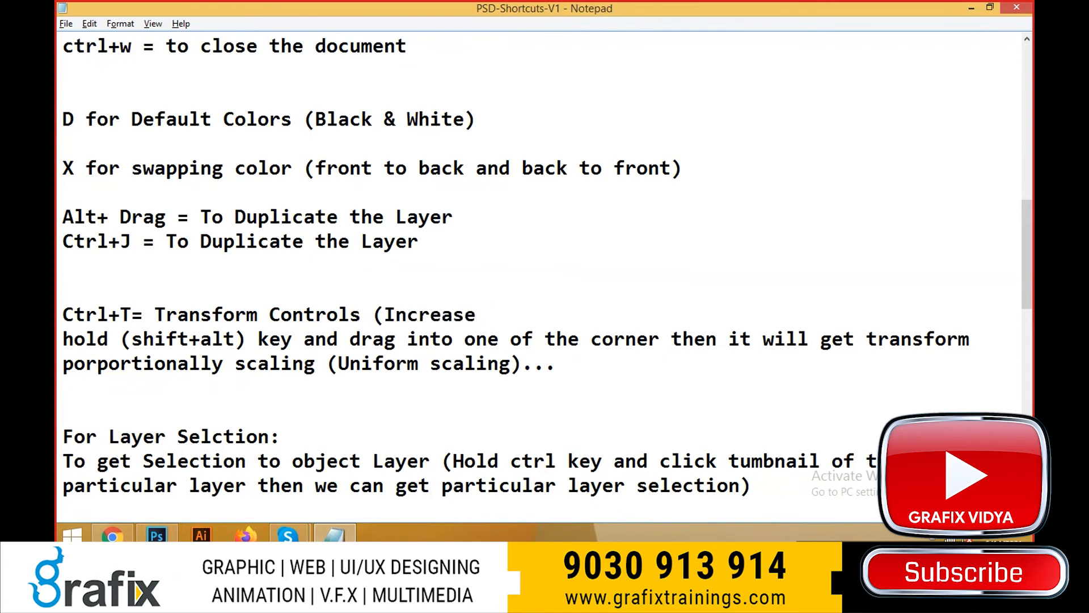
type(" and decrease thecreasee")
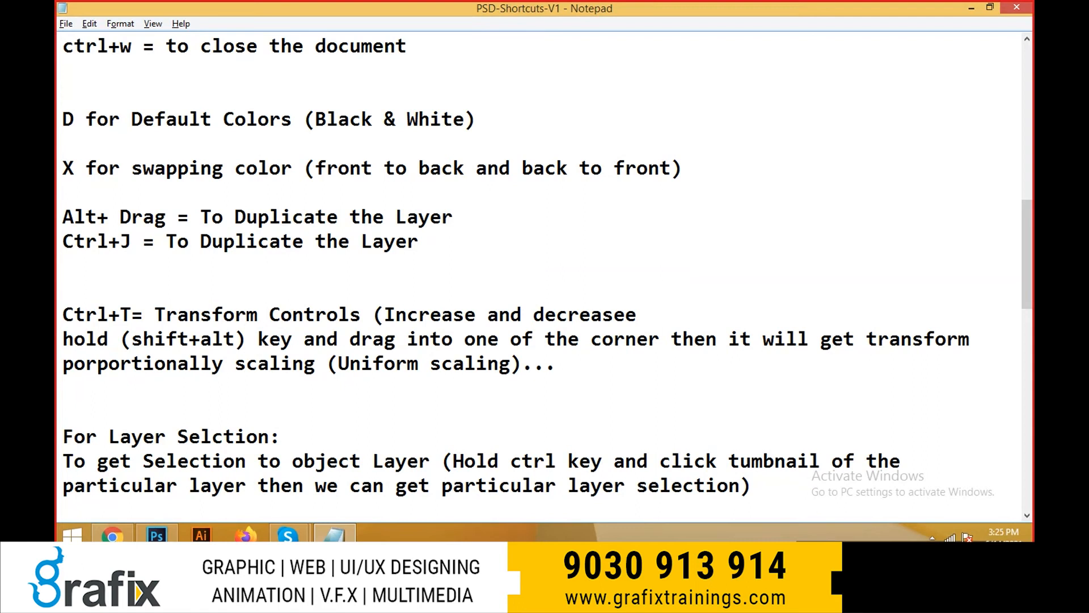
key("BackSpace")
type("the image")
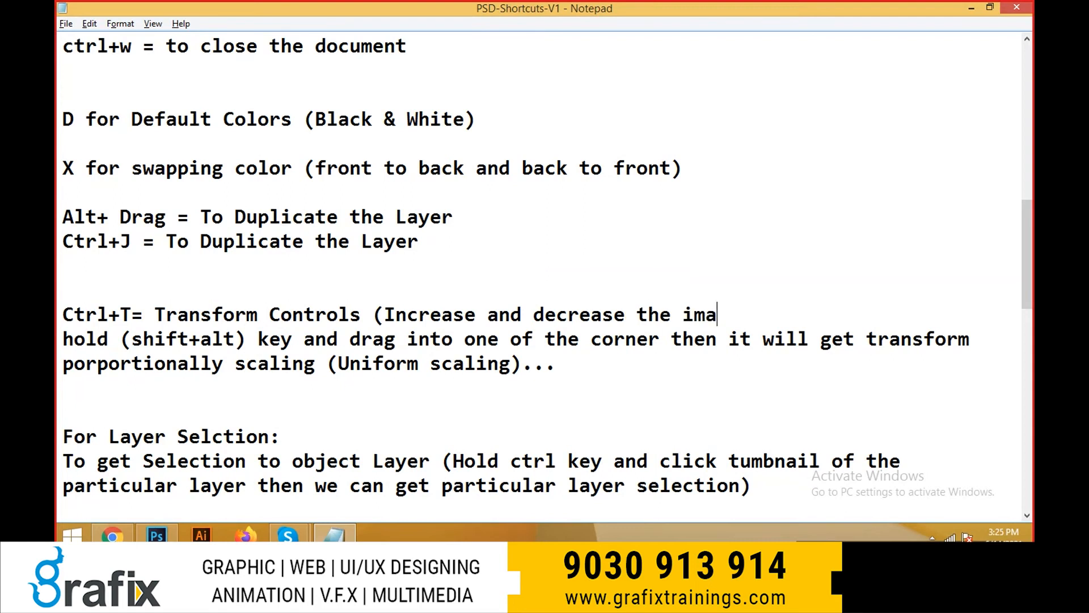
key("BackSpace")
key("BackSpace")
key("BackSpace")
key("BackSpace")
key("BackSpace")
type("size)")
- Review the Ctrl+T notes on transform controls and proportional (uniform) scaling
left_click_drag(591, 386, 61, 315)
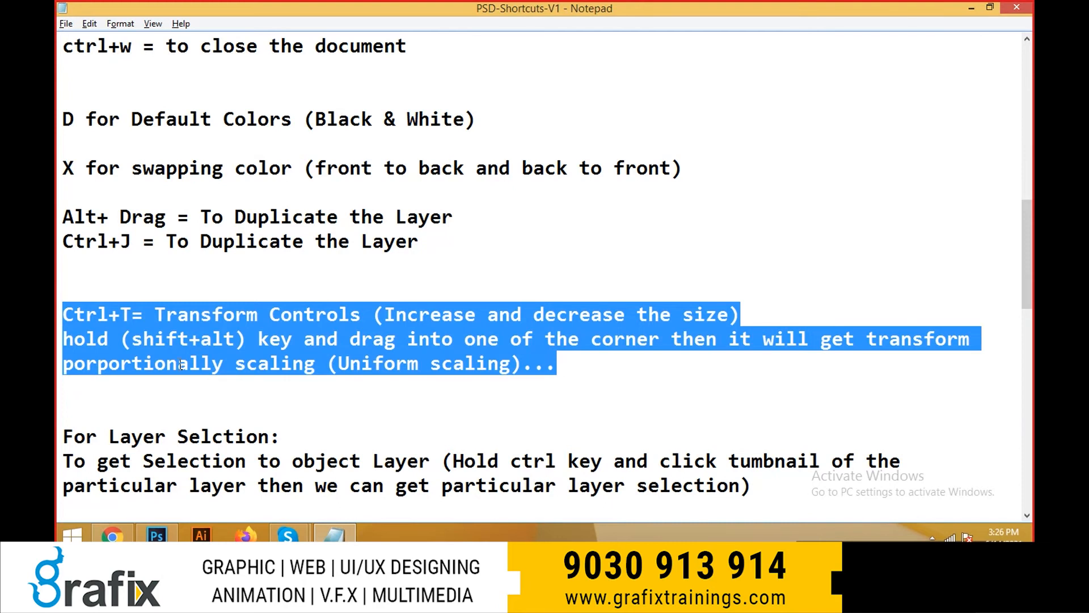
left_click(337, 339)
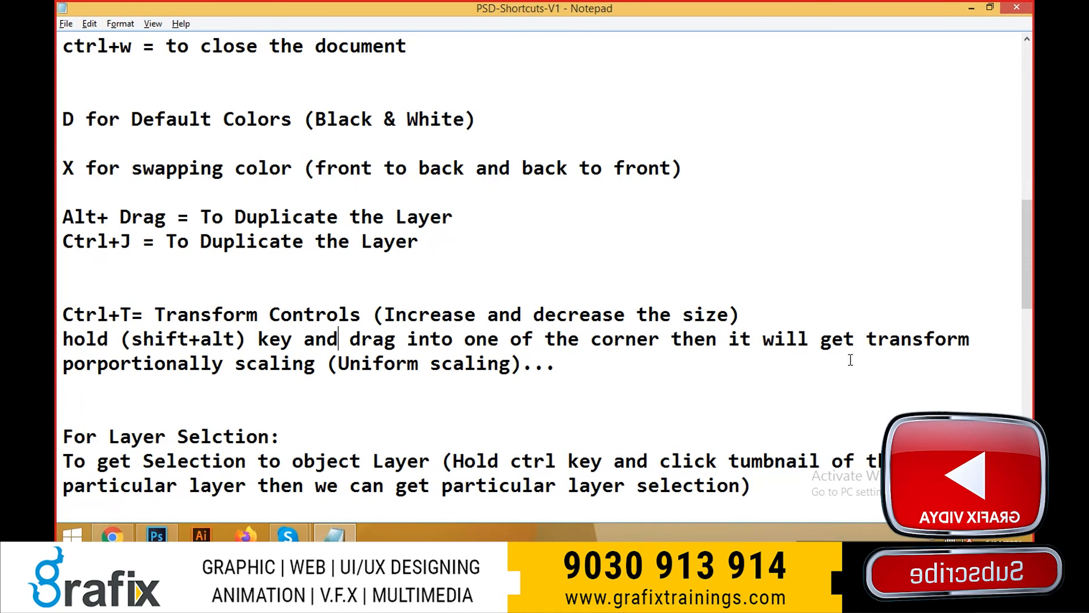
left_click_drag(97, 361, 340, 365)
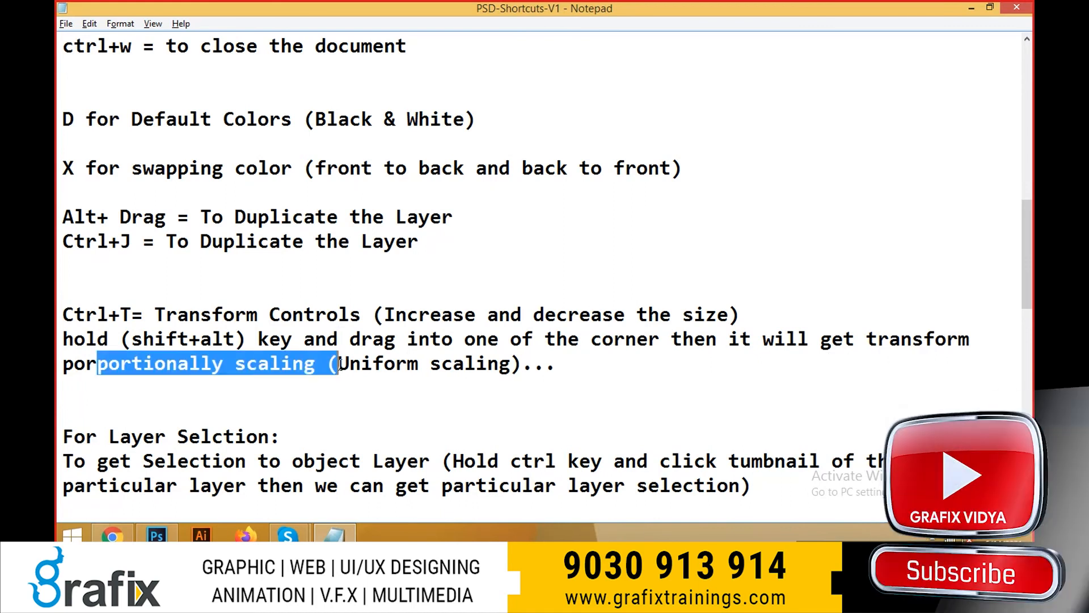
left_click(526, 365)
left_click_drag(499, 366, 382, 369)
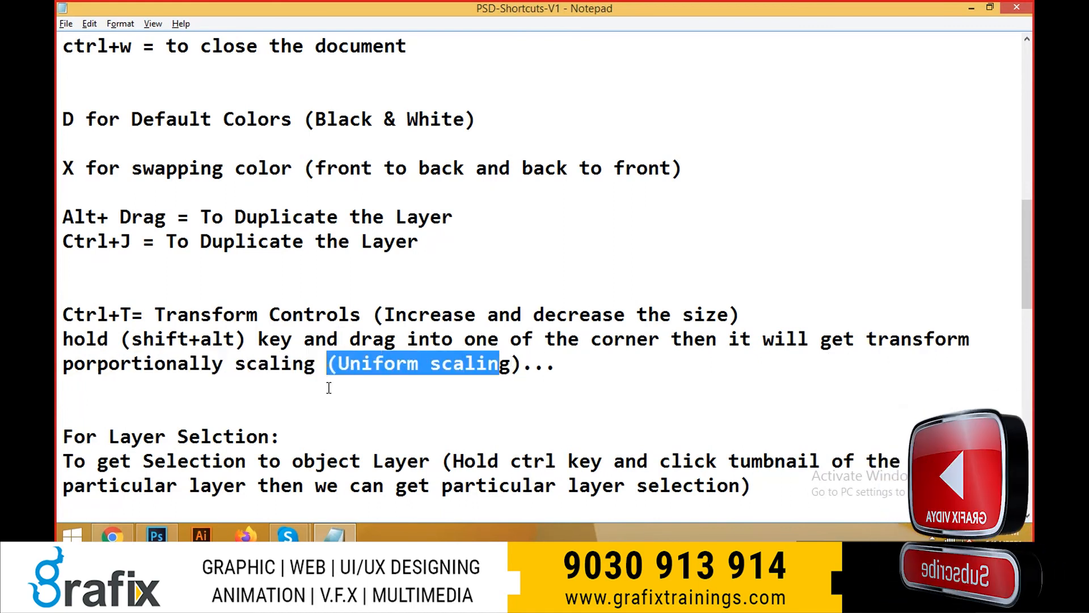
left_click(437, 389)
left_click_drag(437, 389, 56, 313)
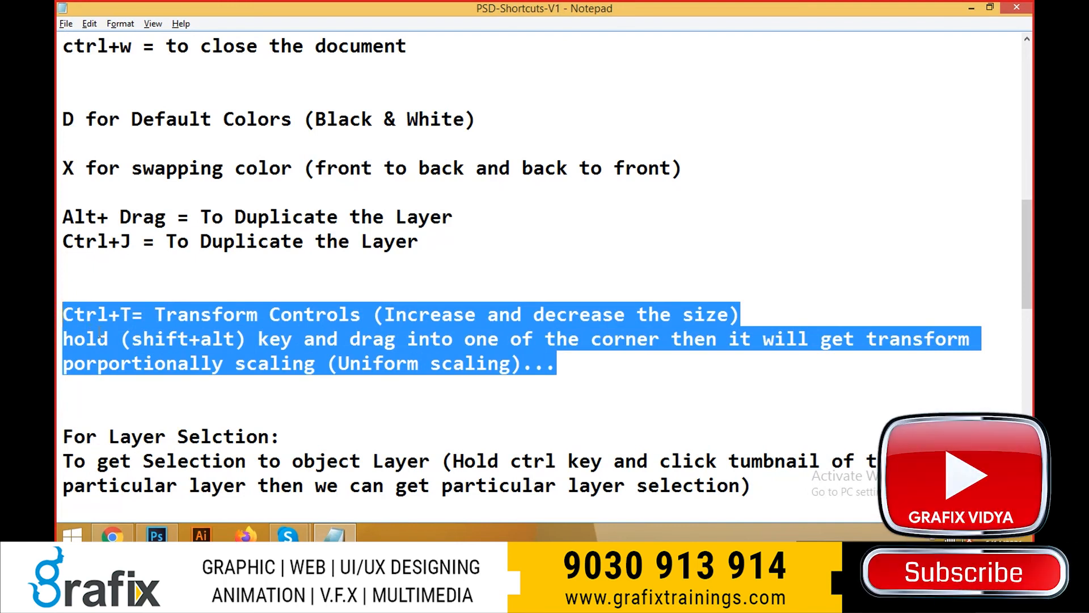
scroll(99, 332, "up", 1)
scroll(99, 332, "down", 1)
scroll(99, 332, "up", 1)
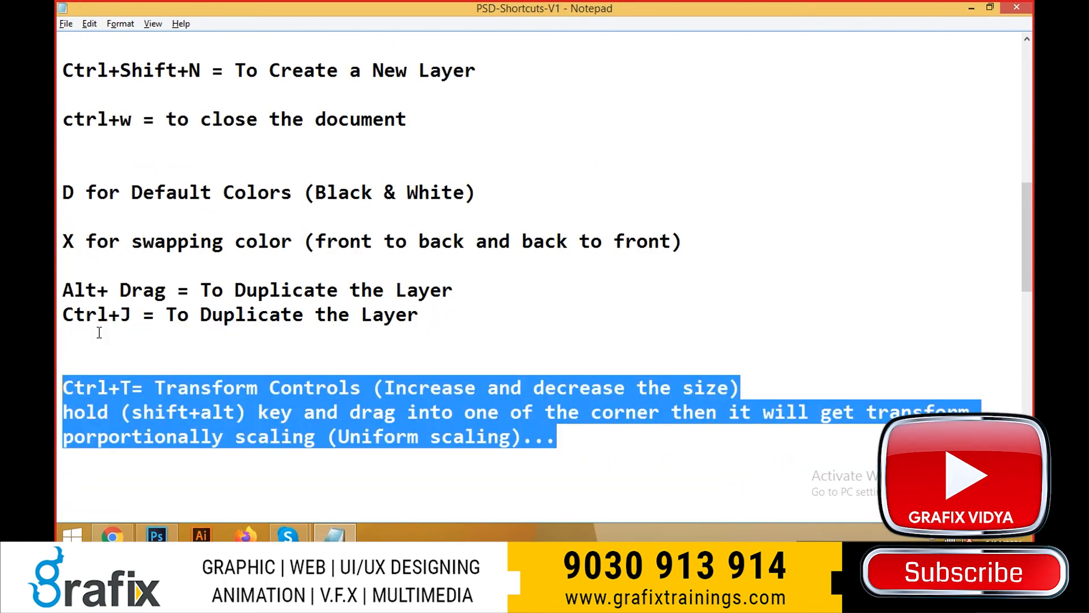
left_click(587, 438)
left_click_drag(557, 439, 61, 390)
left_click(590, 480)
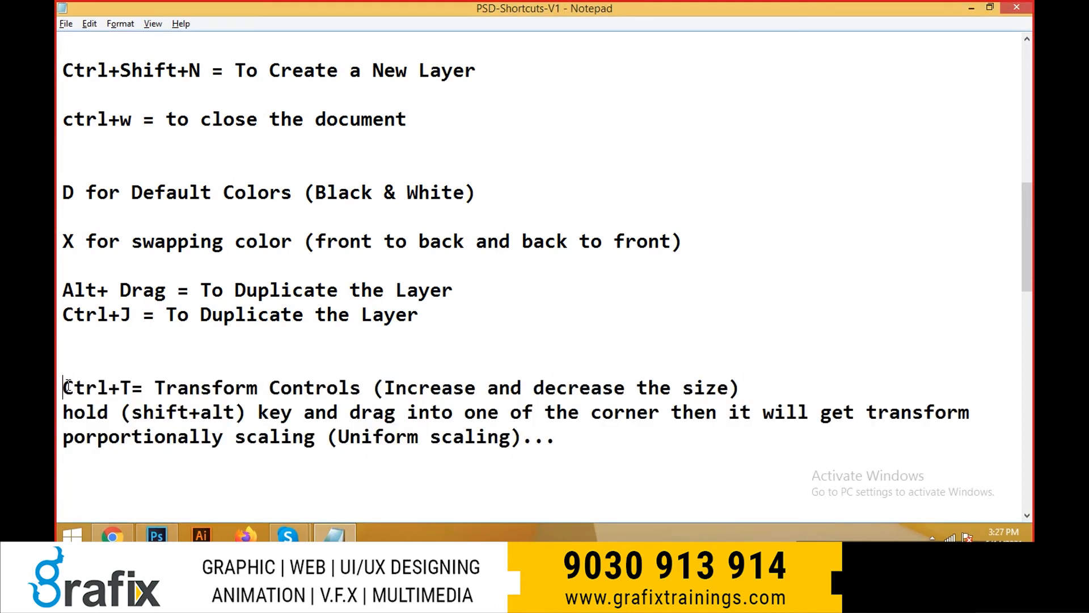
left_click_drag(61, 388, 133, 388)
left_click_drag(235, 378, 270, 380)
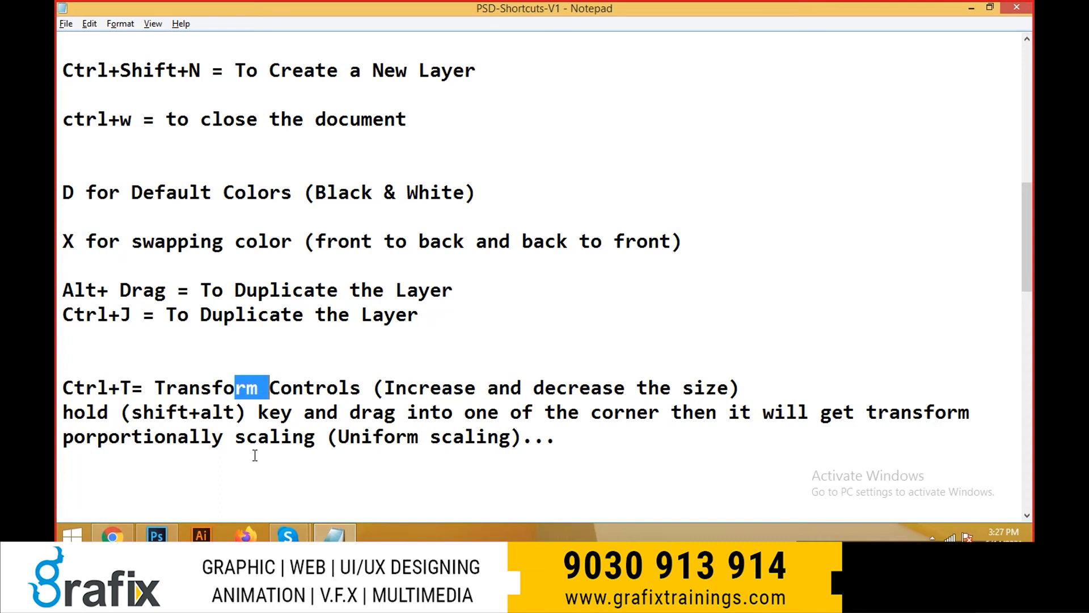
left_click_drag(315, 431, 509, 443)
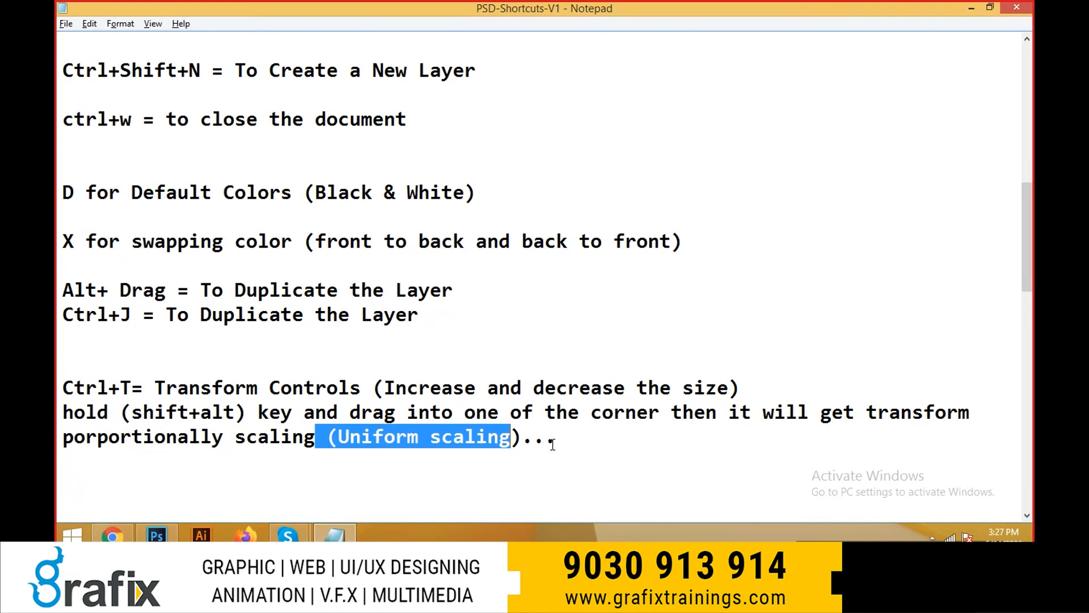
left_click_drag(118, 436, 263, 447)
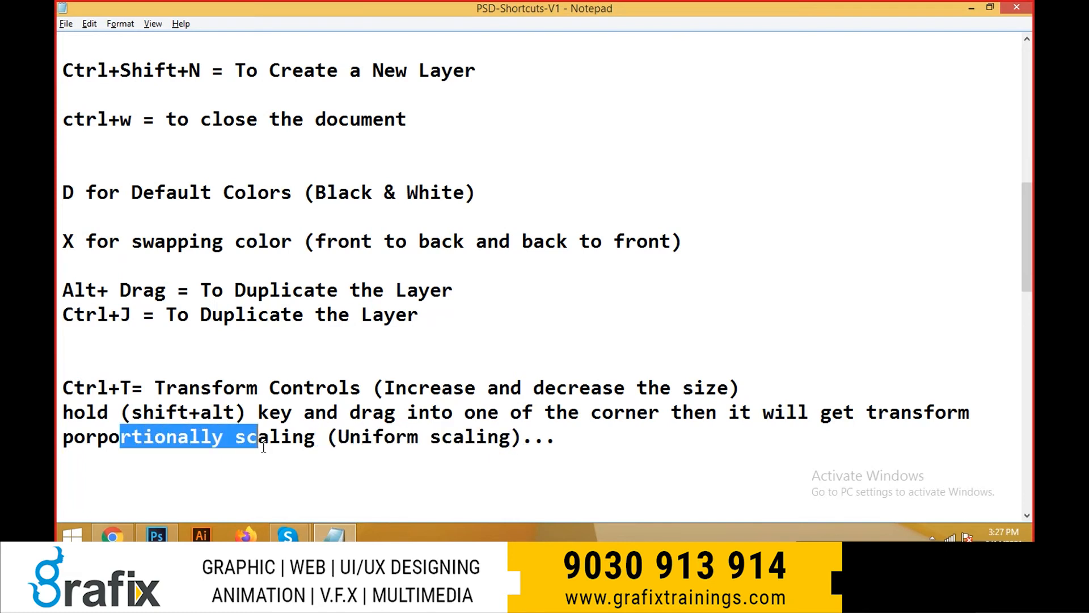
left_click_drag(578, 452, 74, 387)
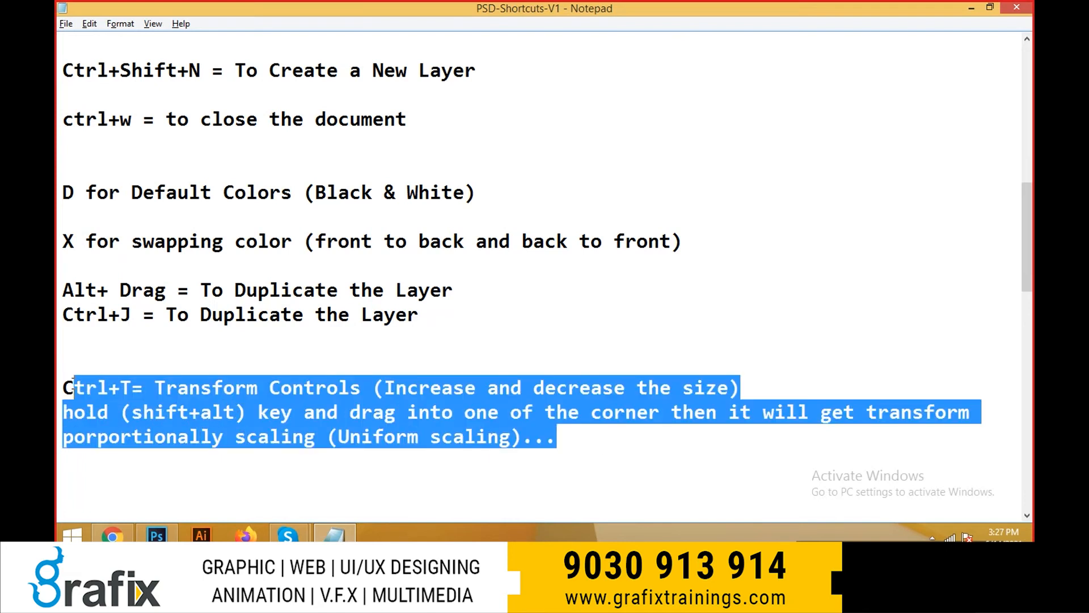
- Switch to Photoshop and nudge the circular portrait on Layer 2 slightly upward and the rectangular portrait on Layer 1 slightly up and left
key("alt+Tab")
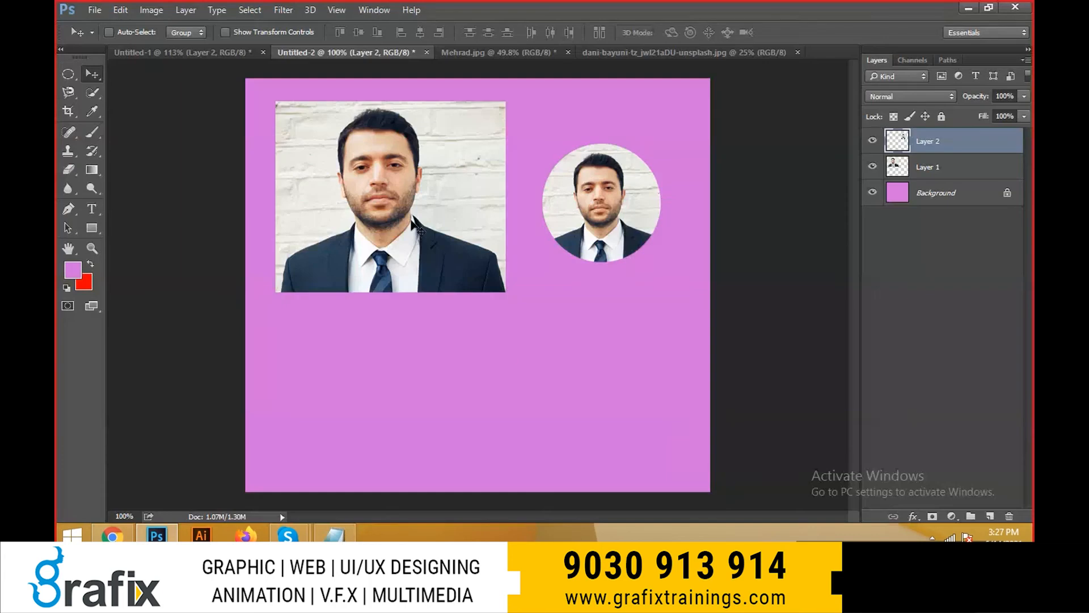
right_click(602, 206)
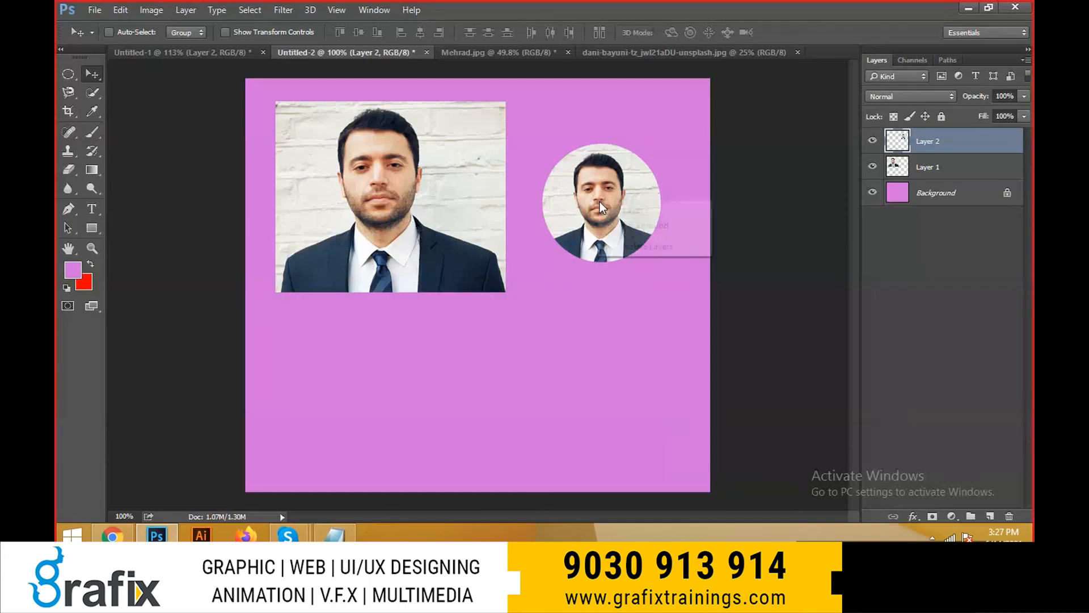
left_click(606, 209)
left_click_drag(597, 209, 598, 194)
right_click(423, 200)
left_click(435, 210)
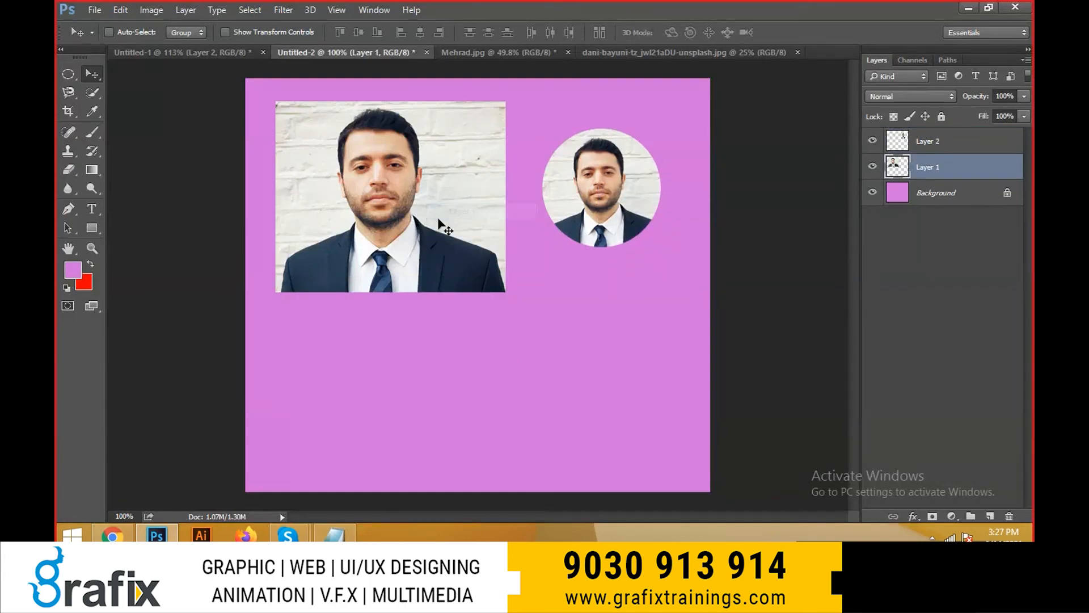
left_click_drag(438, 220, 431, 211)
- Close the photo of the woman in the black headscarf and bring the man's original portrait photo forward
left_click(639, 53)
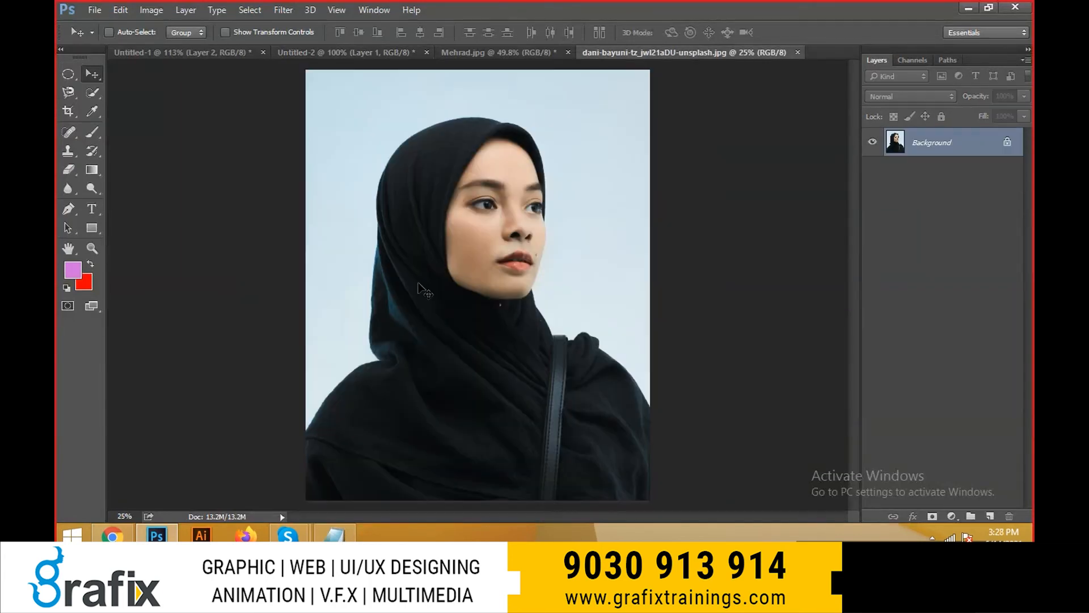
left_click(798, 52)
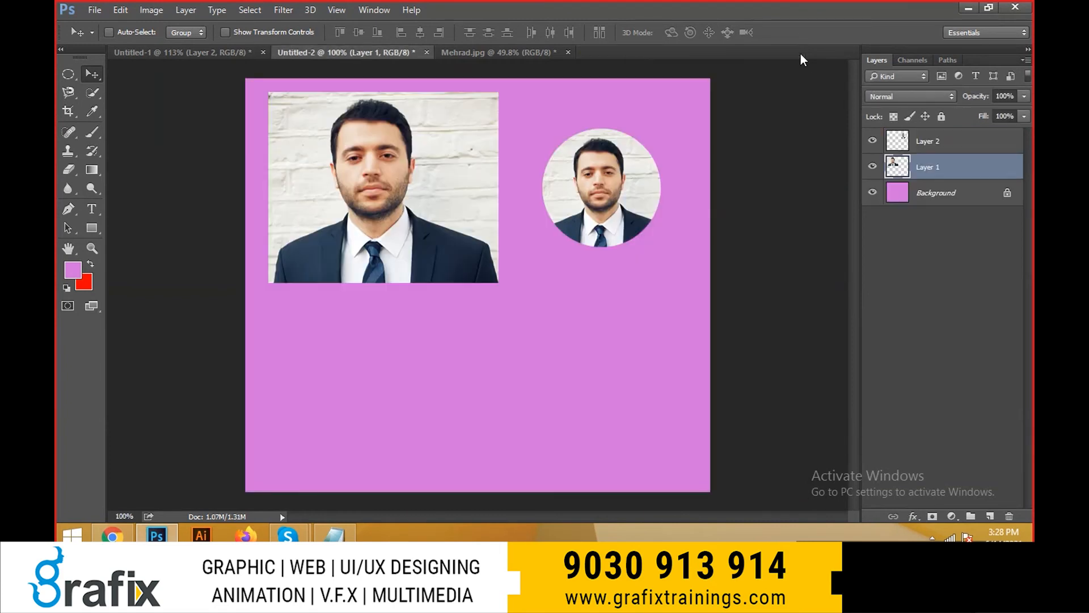
left_click(533, 50)
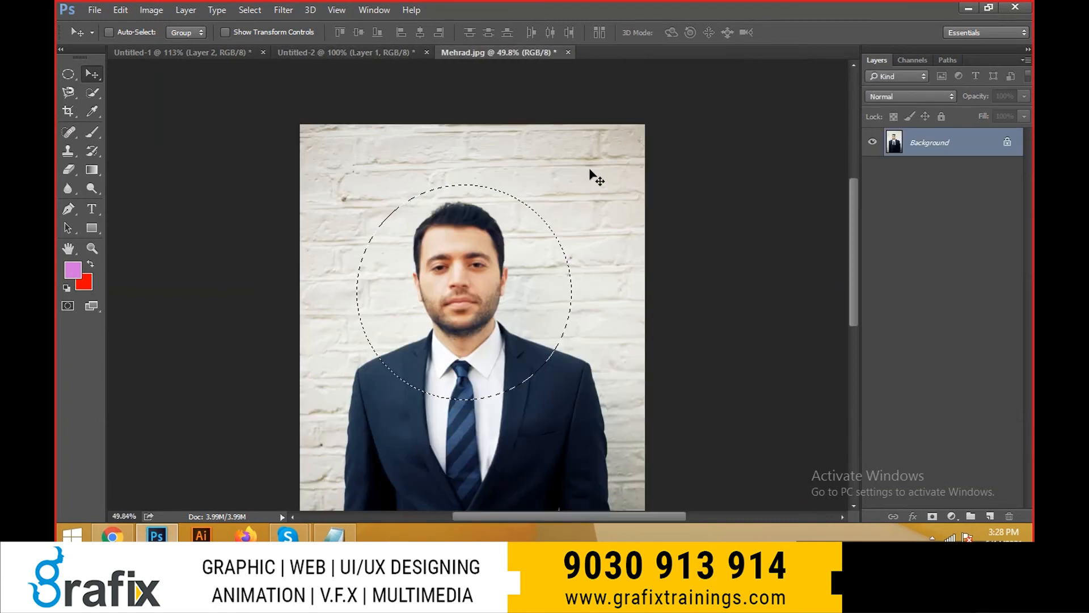
- Select the man's head and shoulders with the freehand Lasso tool and copy the selection into the Untitled-2 document
left_click(73, 91)
left_click(122, 91)
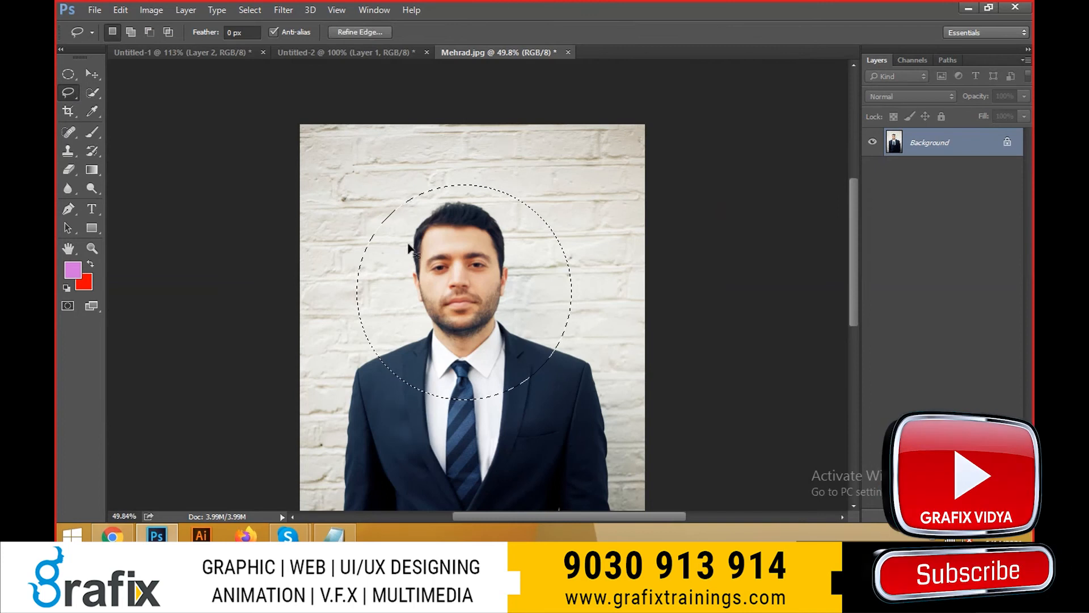
mouse_move(425, 405)
left_mouse_down()
mouse_move(369, 335)
mouse_move(347, 248)
mouse_move(461, 178)
mouse_move(525, 216)
mouse_move(570, 327)
mouse_move(519, 401)
left_mouse_up()
left_click(91, 74)
mouse_move(466, 218)
left_mouse_down()
mouse_move(388, 55)
mouse_move(397, 131)
left_mouse_up()
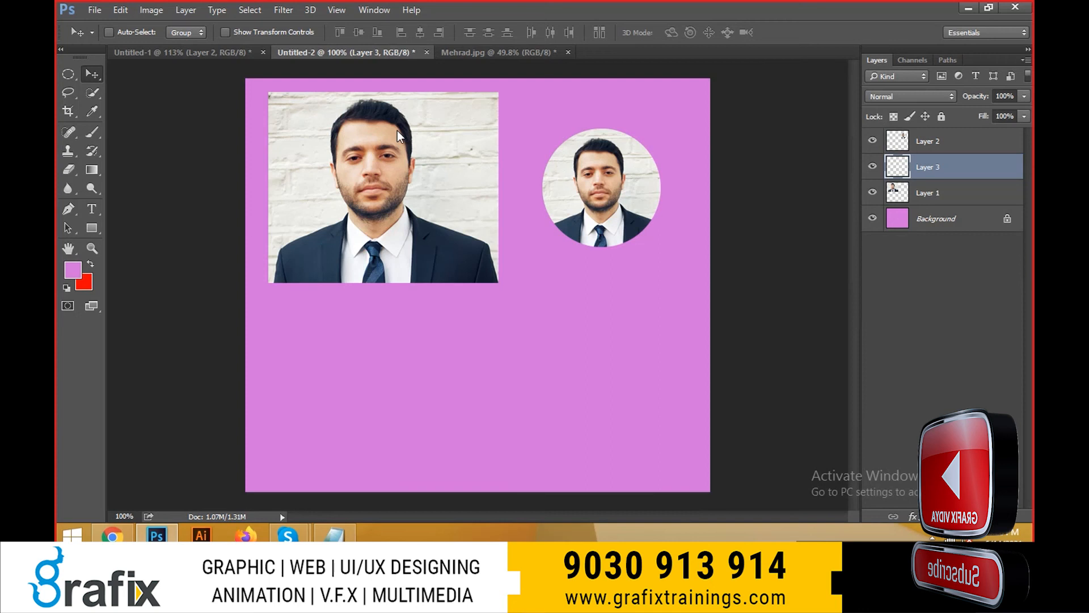
- Scale the lassoed cut-out to about 27% and place it below the rectangular portrait
key("ctrl+t")
left_click_drag(609, 447, 456, 271)
left_click_drag(370, 249, 332, 395)
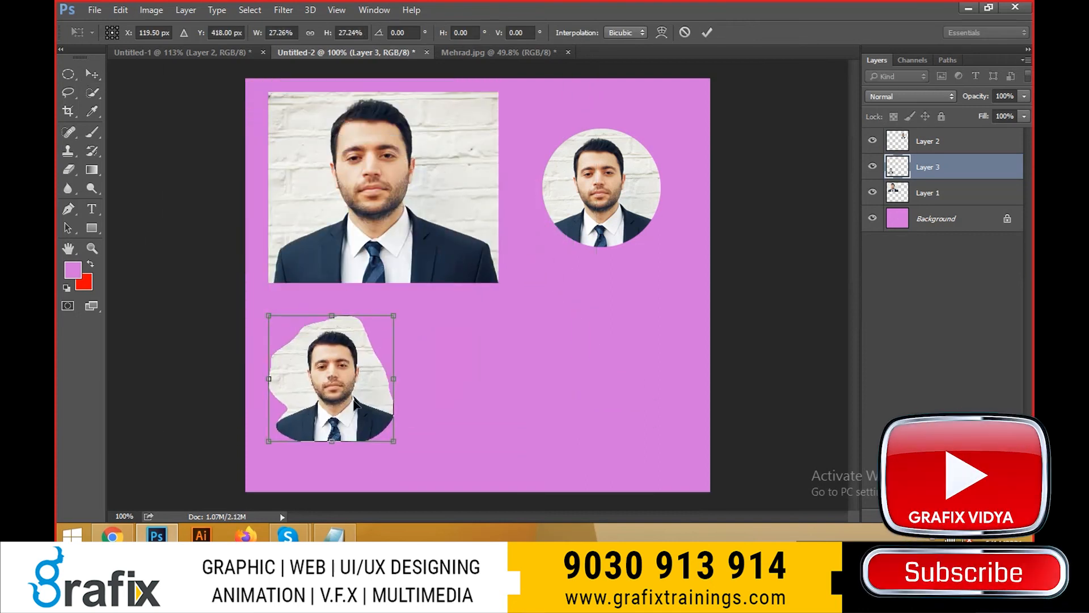
key("Return")
- Scale down the rectangular portrait on Layer 1 proportionally and reposition it above the lassoed cut-out
right_click(445, 145)
left_click(476, 196)
key("ctrl+t")
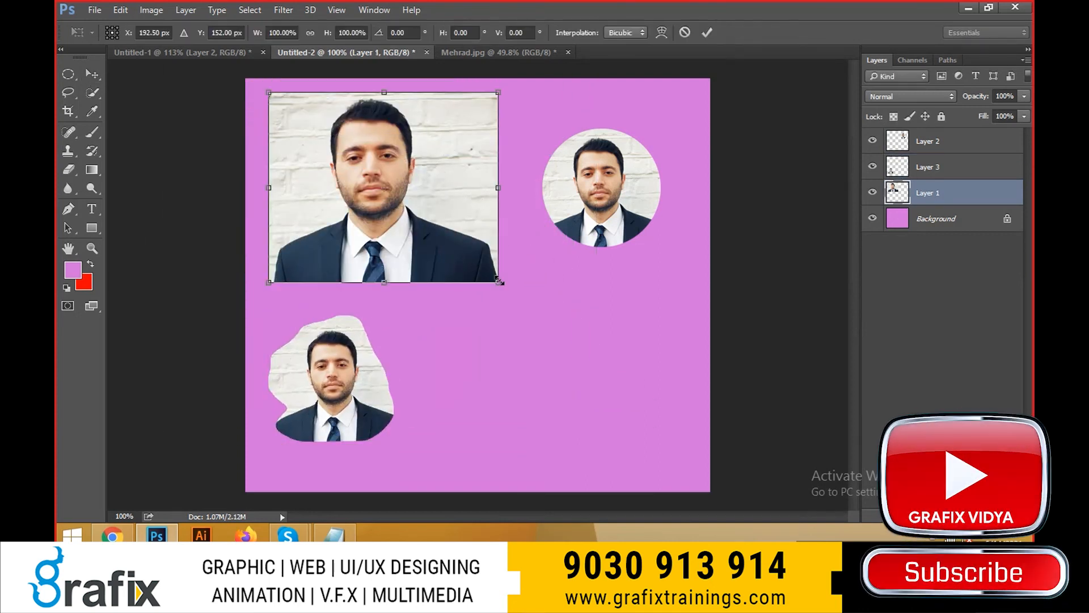
left_click_drag(498, 282, 449, 252)
left_click_drag(419, 214, 374, 201)
key("Return")
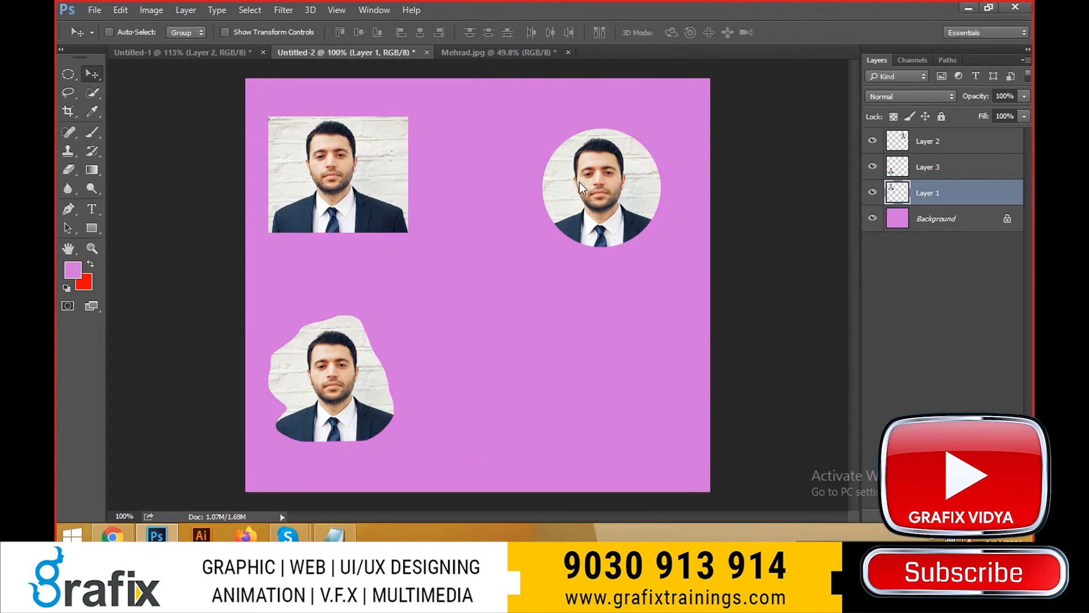
- Arrange the circular portrait and the lassoed cut-out in a row to the right of the rectangular portrait
right_click(582, 183)
left_click(593, 191)
left_click_drag(569, 196, 458, 185)
right_click(344, 346)
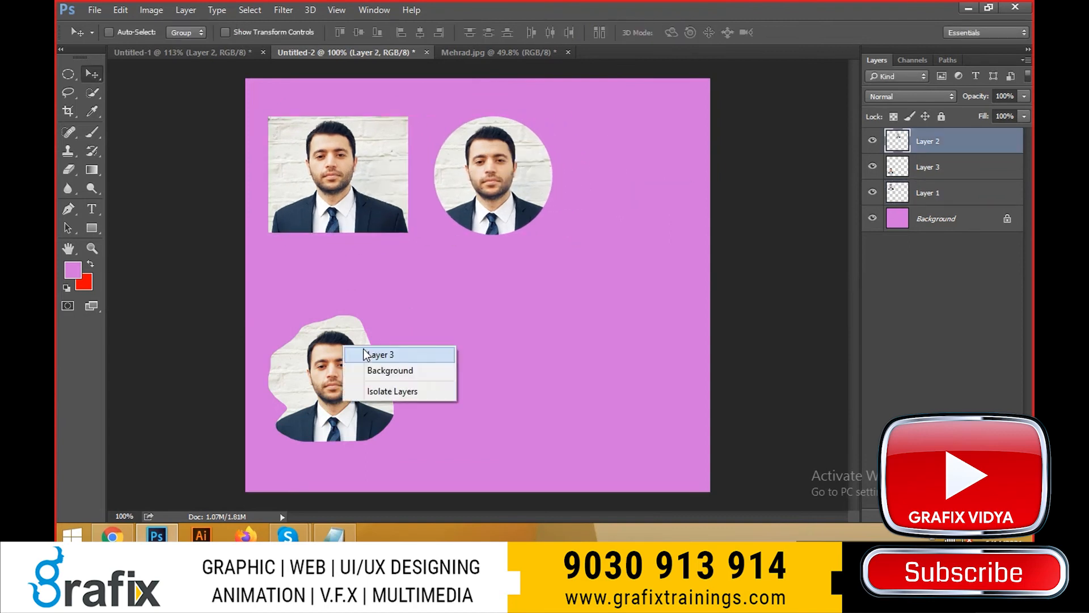
left_click(366, 353)
left_click_drag(389, 322, 732, 118)
- Try to trace the suit's outer edge with the freehand Lasso in the original portrait photo, clear the selection and return to Untitled-2
left_click(492, 52)
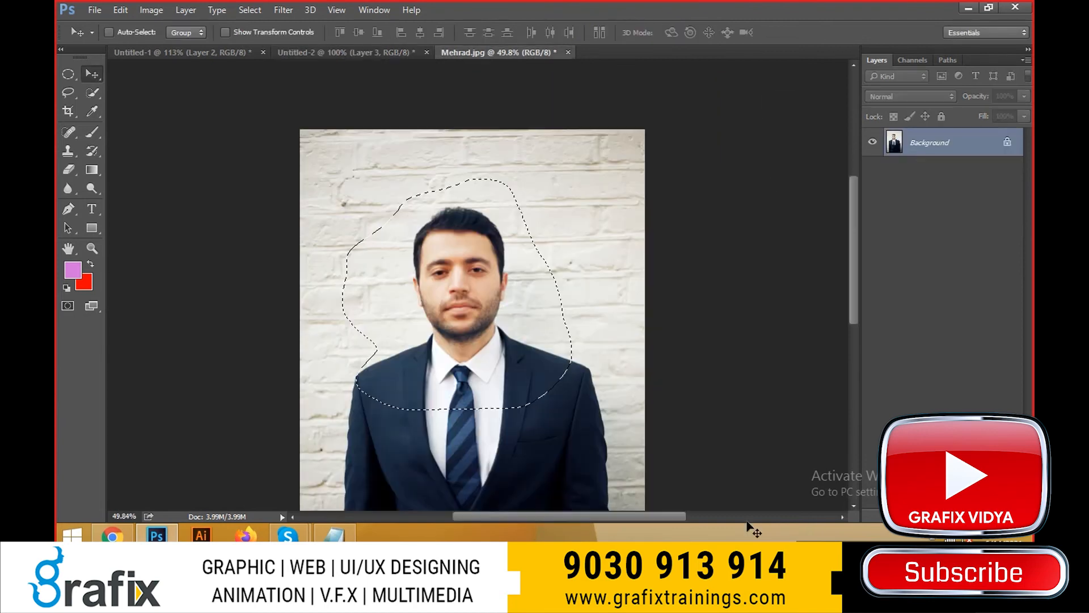
left_click_drag(491, 407, 318, 50)
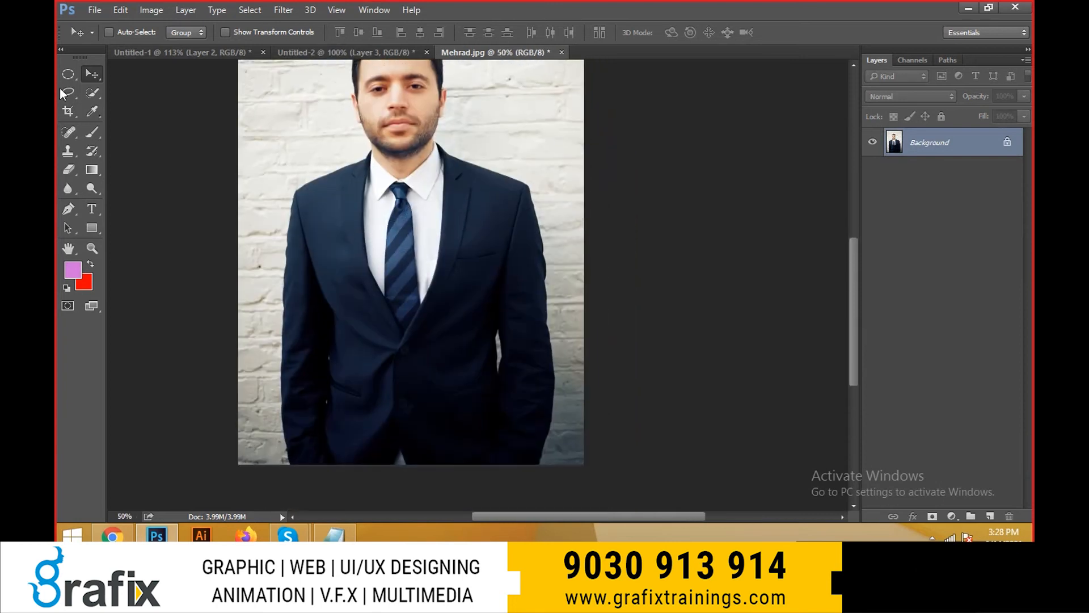
left_click(62, 91)
left_click(130, 90)
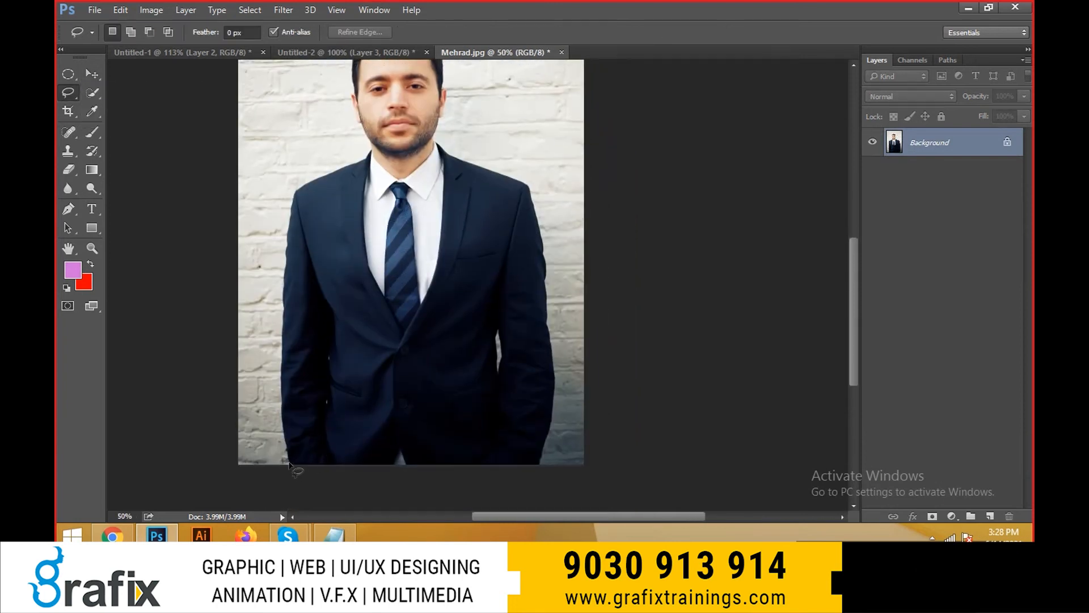
mouse_move(289, 464)
left_mouse_down()
mouse_move(281, 275)
mouse_move(296, 192)
left_mouse_up()
key("ctrl+d")
key("space")
left_click_drag(441, 253, 464, 339)
left_click(332, 54)
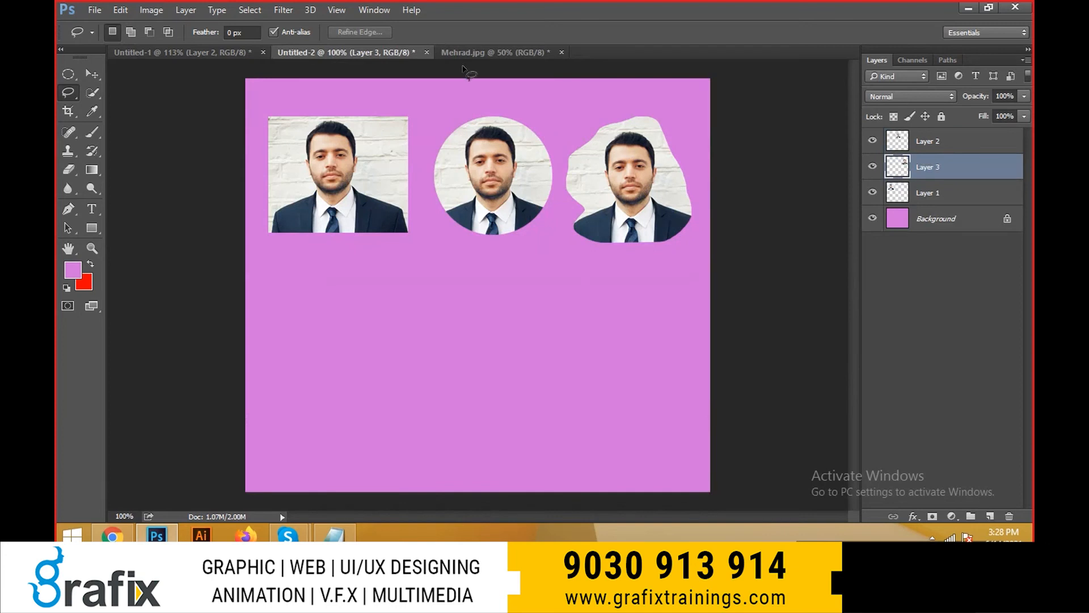
- Open the portrait photo with the Polygonal Lasso ready and magnify the jacket's lower edge to 400%
left_click(477, 52)
left_click_drag(60, 93, 97, 106)
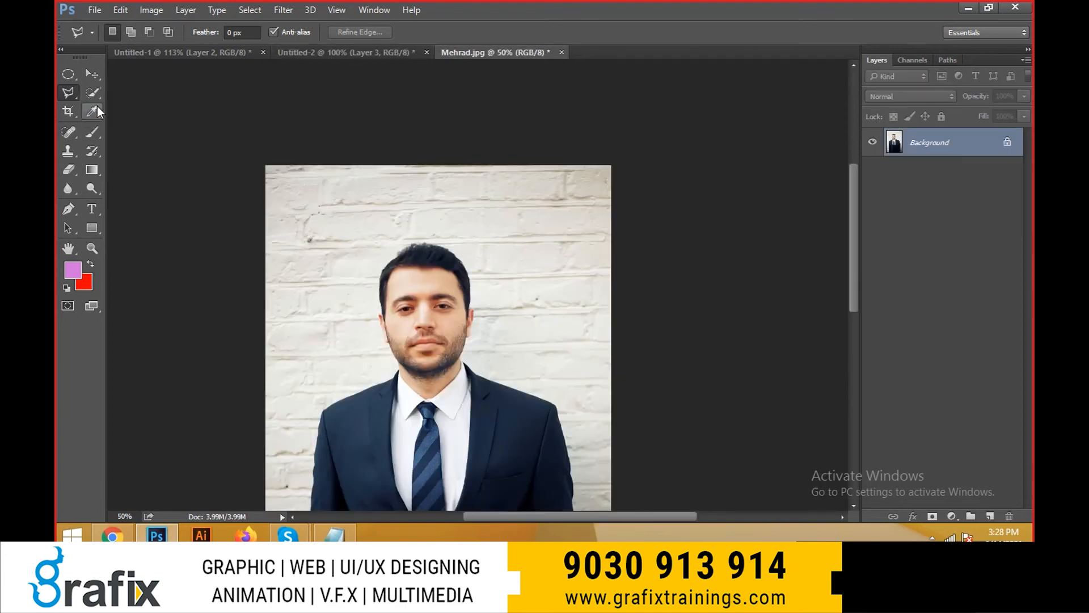
left_click_drag(350, 361, 383, 164)
left_click(375, 350, "ctrl")
left_click(375, 350, "ctrl")
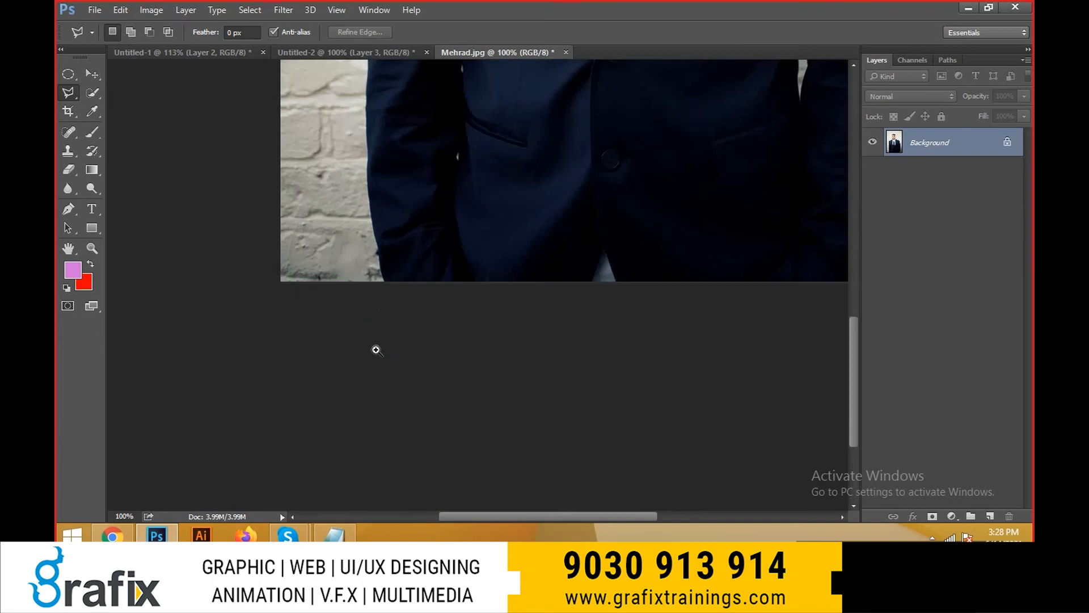
left_click(375, 350, "ctrl")
left_click(429, 304, "ctrl")
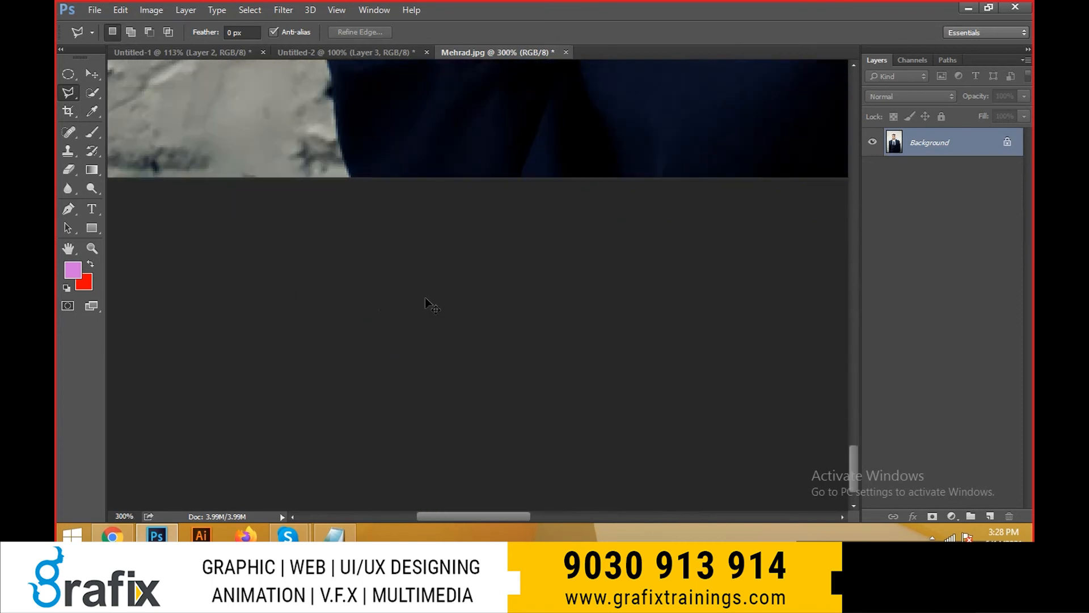
key("ctrl+plus")
left_click_drag(329, 139, 305, 358)
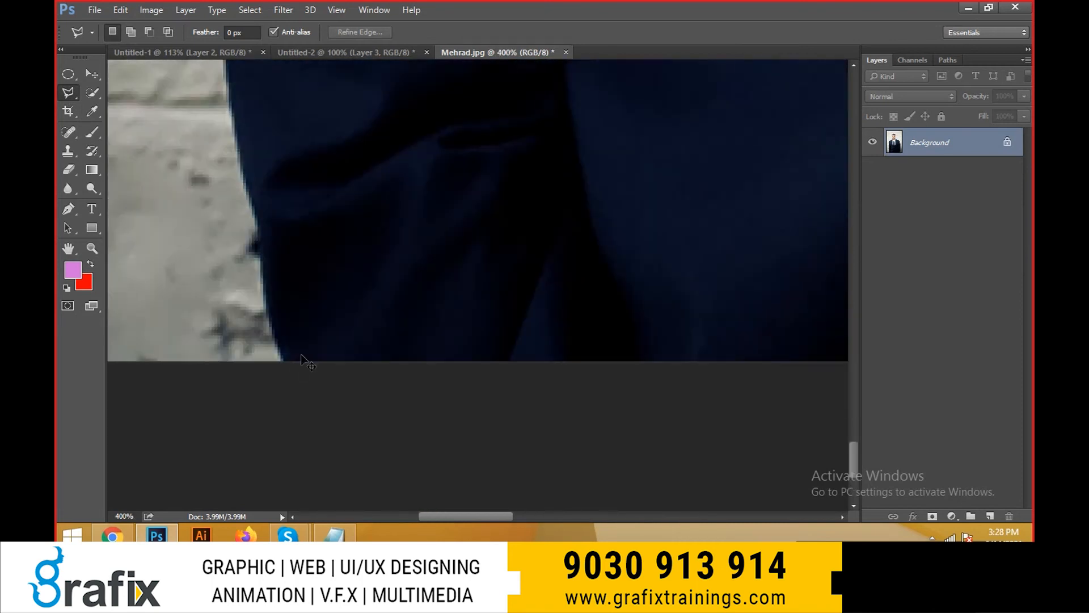
- Demonstrate magnifying the jacket edge to 700%, reducing the photo to 12.5% and fitting the whole image on screen
key("ctrl+plus")
key("ctrl+plus")
key("ctrl+plus")
key("ctrl+minus")
key("ctrl+minus")
key("ctrl+minus")
key("ctrl+minus")
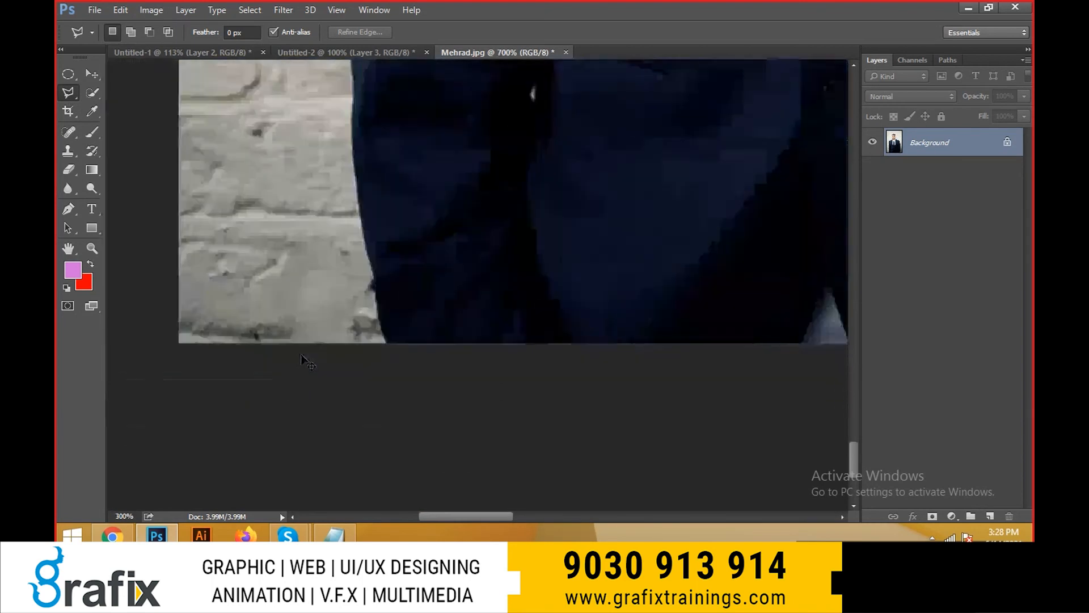
key("ctrl+minus")
key("ctrl+minus")
key("ctrl+minus")
key("ctrl+minus")
key("ctrl+minus")
key("ctrl+minus")
key("ctrl+minus")
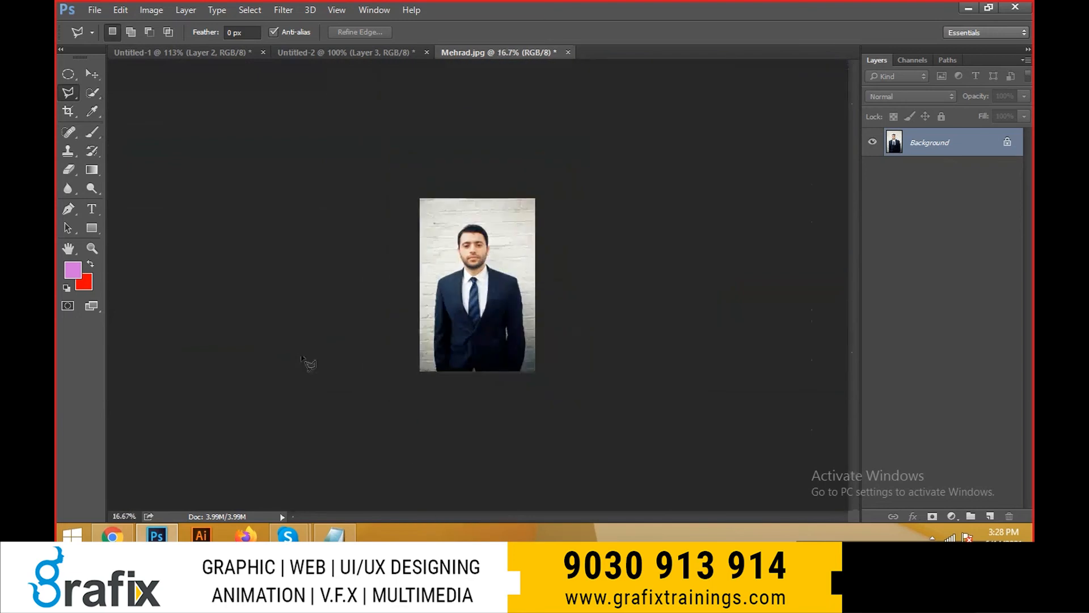
key("ctrl+minus")
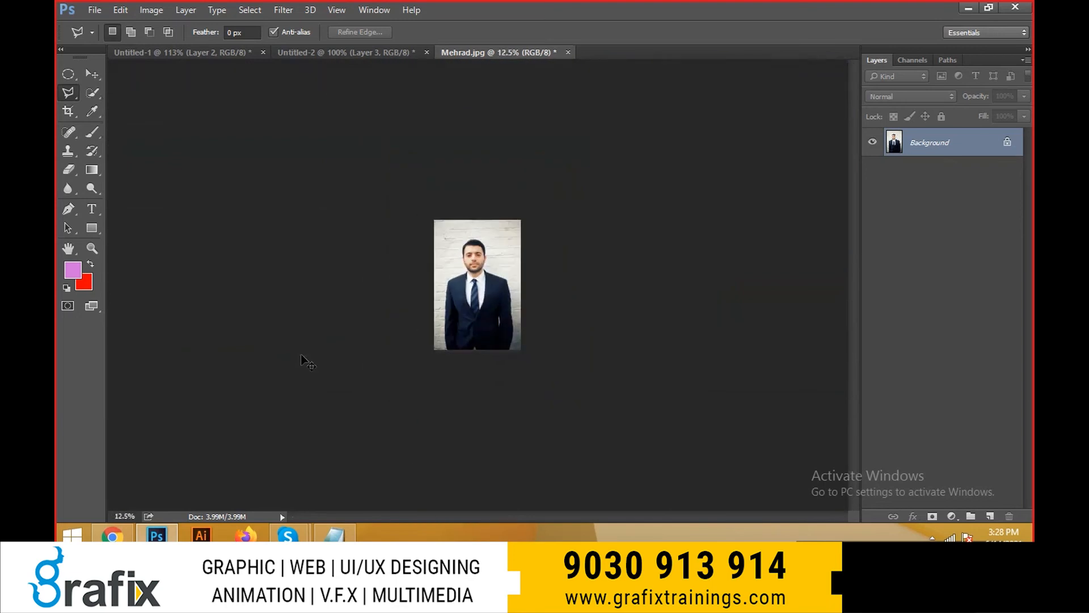
key("ctrl+0")
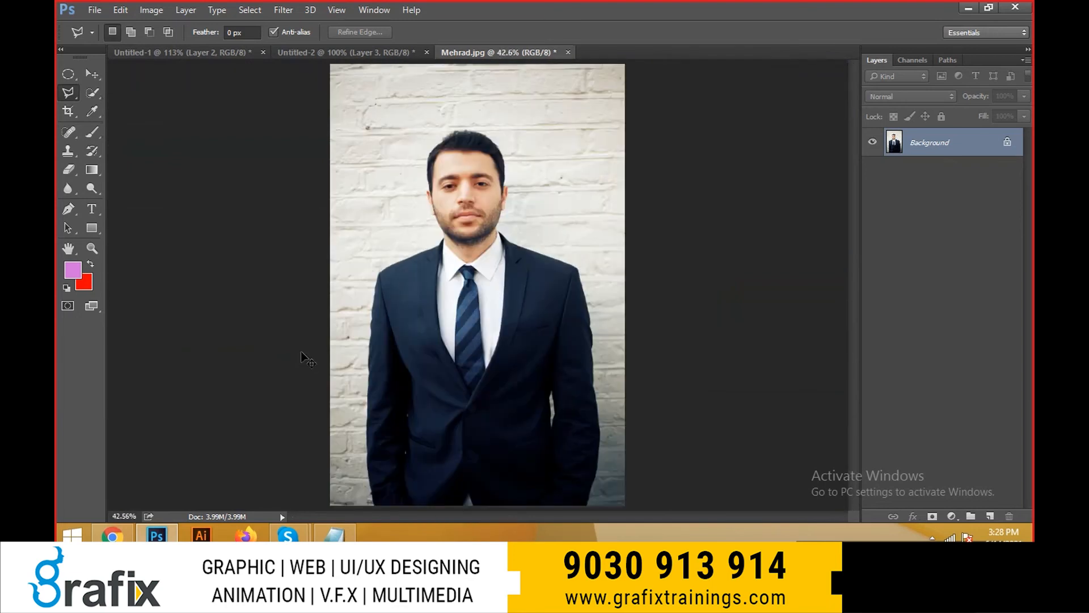
- Repeat the zoom demonstration by magnifying the suit to 300% and returning to the full-photo view
key("ctrl+plus")
key("ctrl+plus")
key("ctrl+plus")
key("ctrl+plus")
key("ctrl+plus")
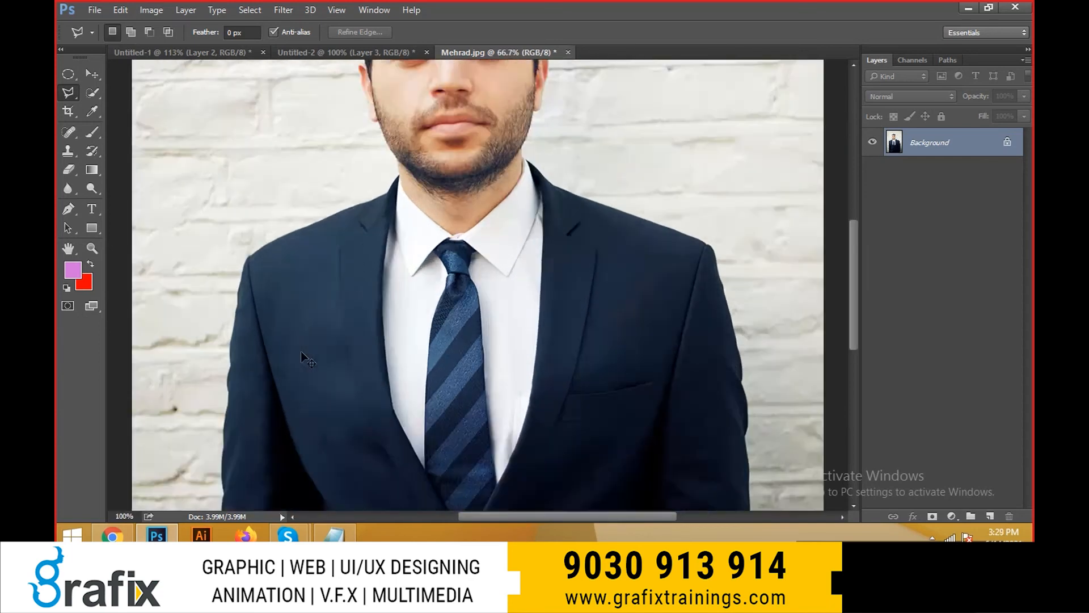
key("ctrl+minus")
key("ctrl+minus")
key("ctrl+minus")
key("ctrl+minus")
key("ctrl+minus")
key("ctrl+minus")
key("ctrl+minus")
key("ctrl+minus")
key("ctrl+minus")
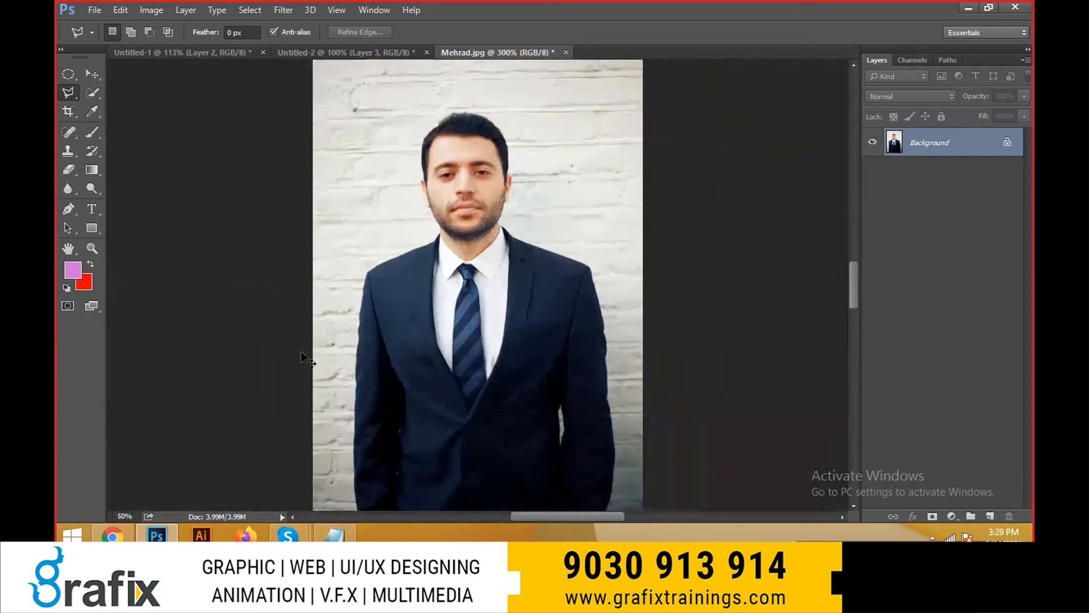
key("ctrl+0")
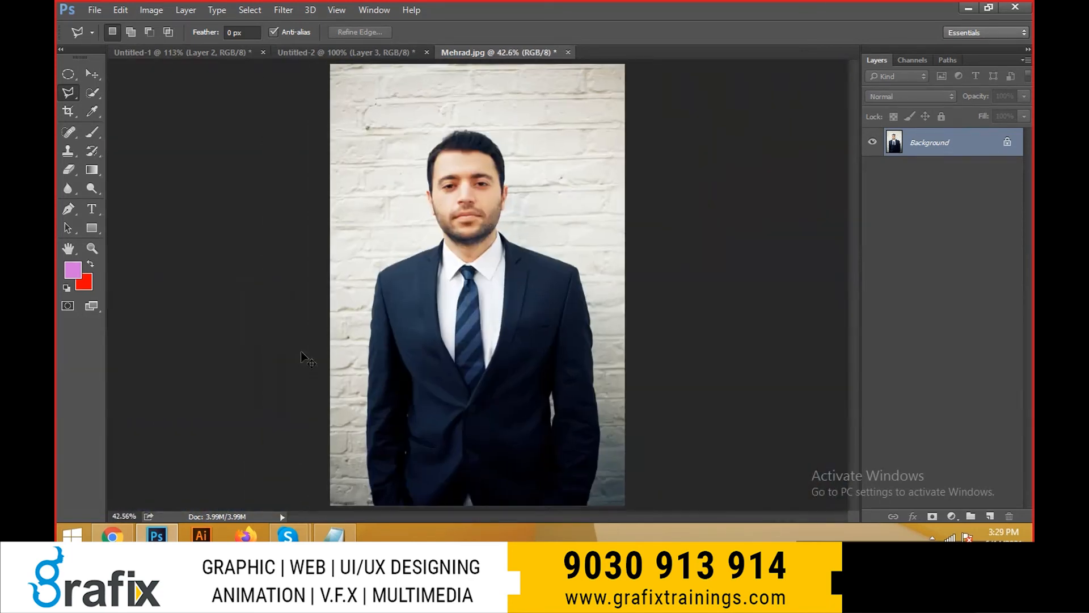
- Review the zoom in, zoom out and fit document shortcuts in the PSD-Shortcuts-V1 Notepad file and return to Photoshop
key("alt+Tab")
scroll(408, 347, "down", 4)
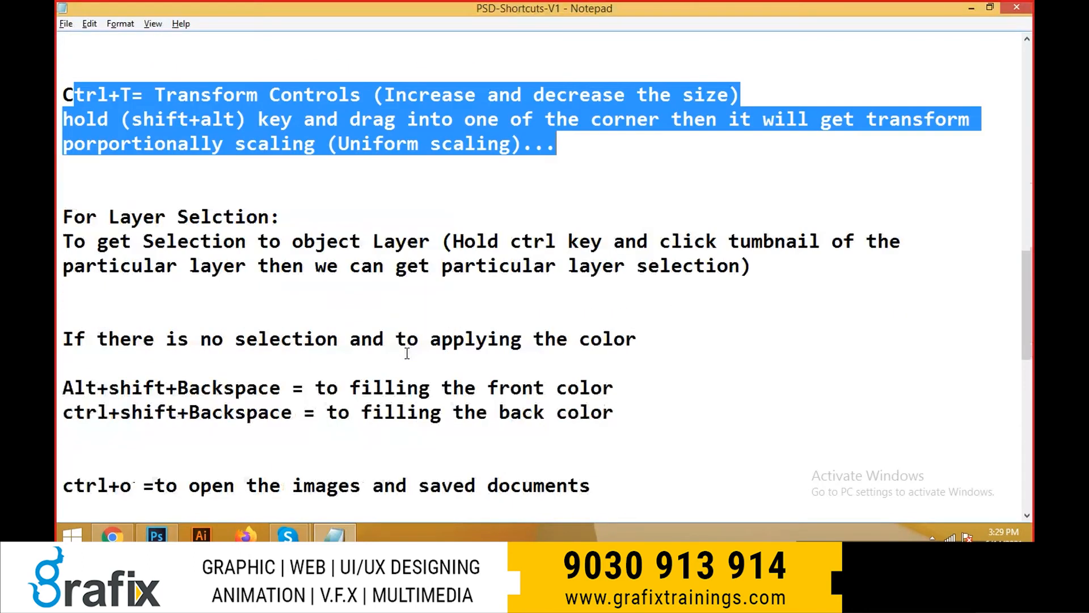
left_click_drag(411, 426, 60, 339)
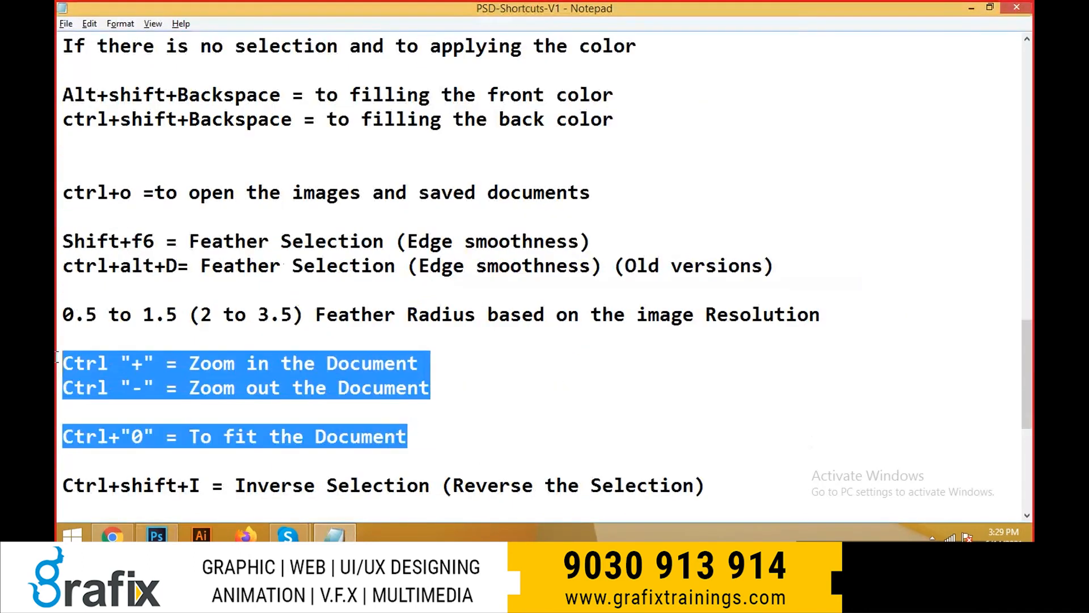
scroll(575, 403, "up", 1)
scroll(576, 403, "down", 1)
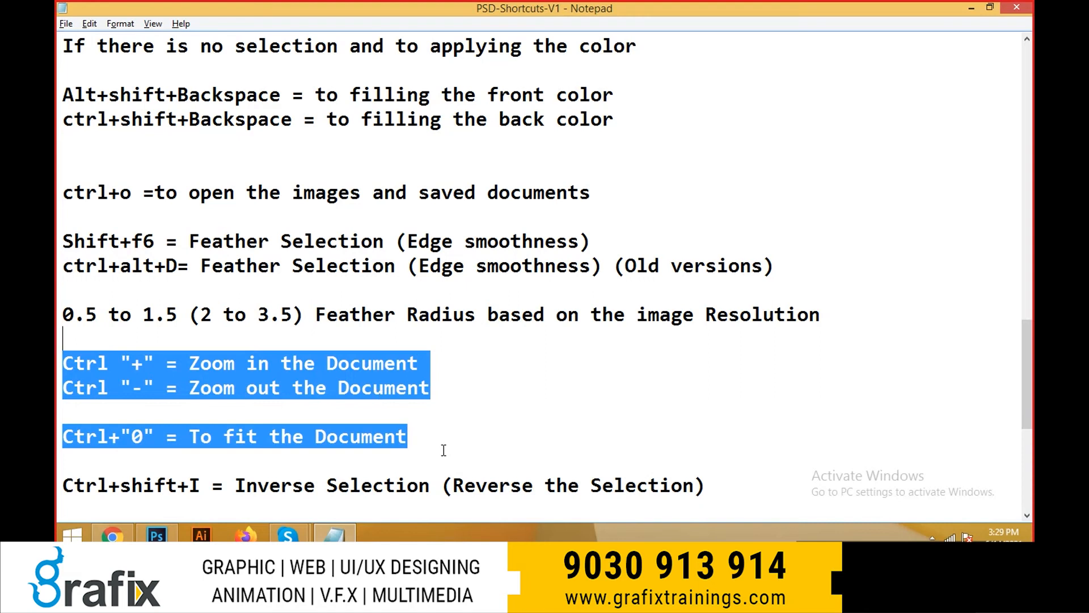
left_click_drag(418, 436, 56, 368)
left_click(645, 417)
key("alt+Tab")
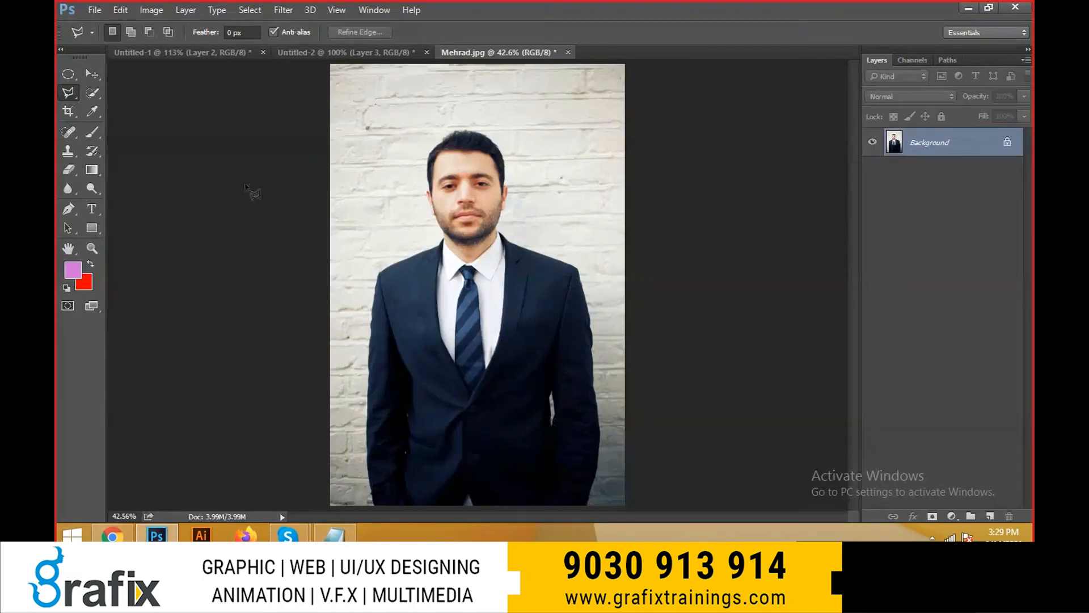
- Move the rectangular portrait on Layer 1 of Untitled-2 slightly away from the circular one using the Move tool
left_click(342, 11)
left_click(284, 49)
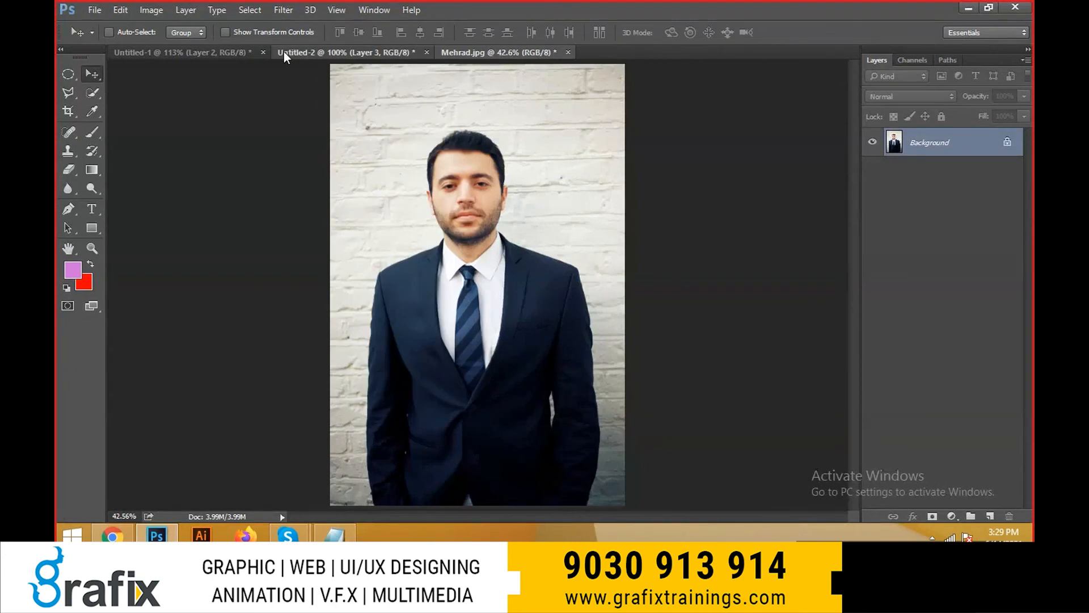
left_click(284, 52)
key("l")
right_click(367, 186)
left_click(373, 192)
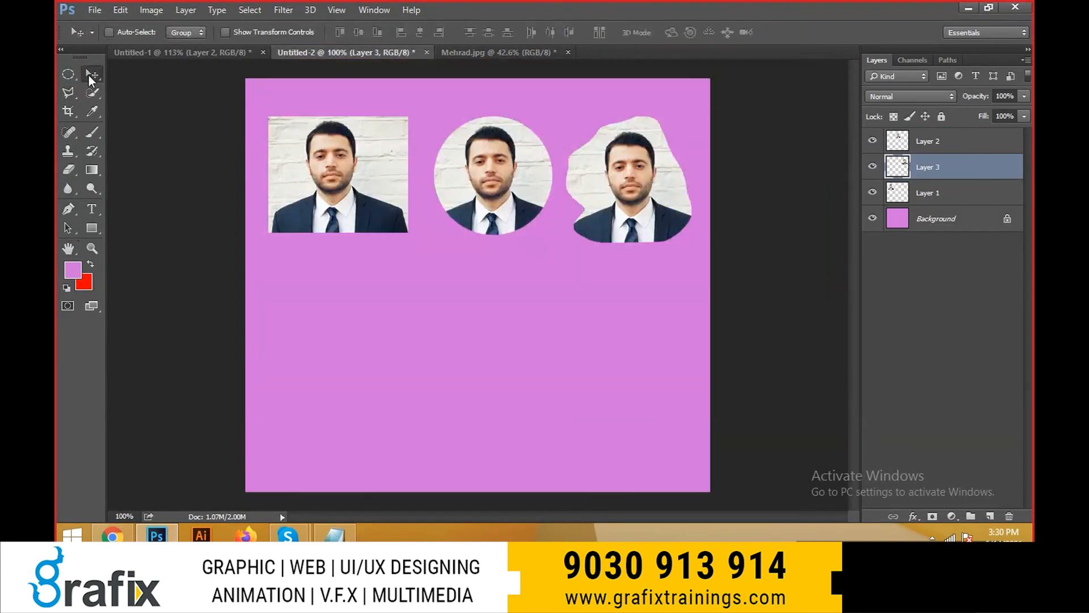
right_click(356, 142)
left_click(368, 150)
left_click_drag(367, 160, 363, 160)
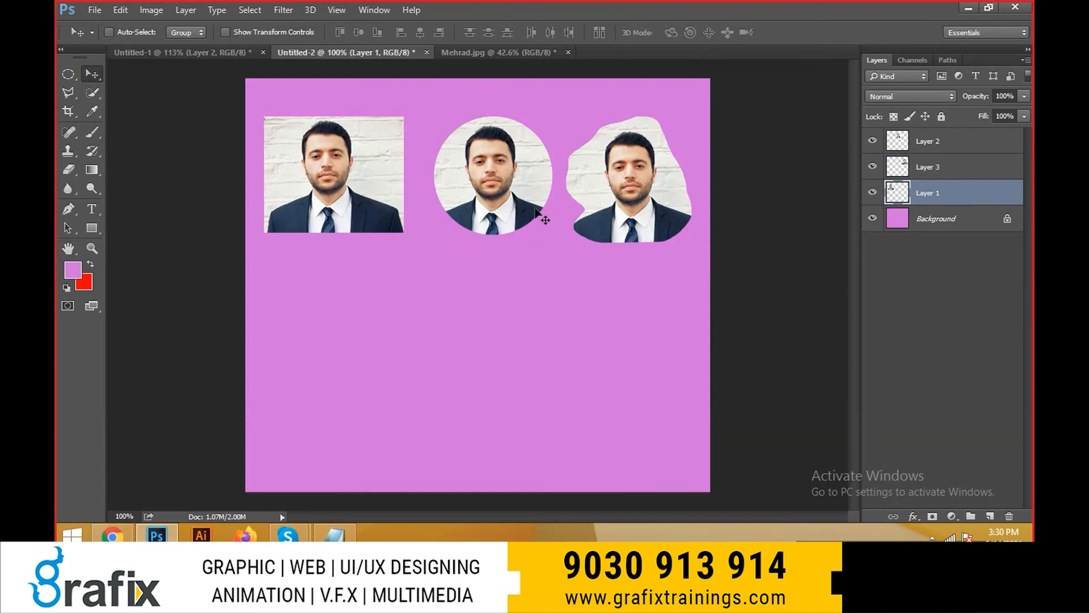
- In the portrait photo, select the man's head with a rectangular marquee and extend its lower edge below the collar using Transform Selection
left_click(482, 52)
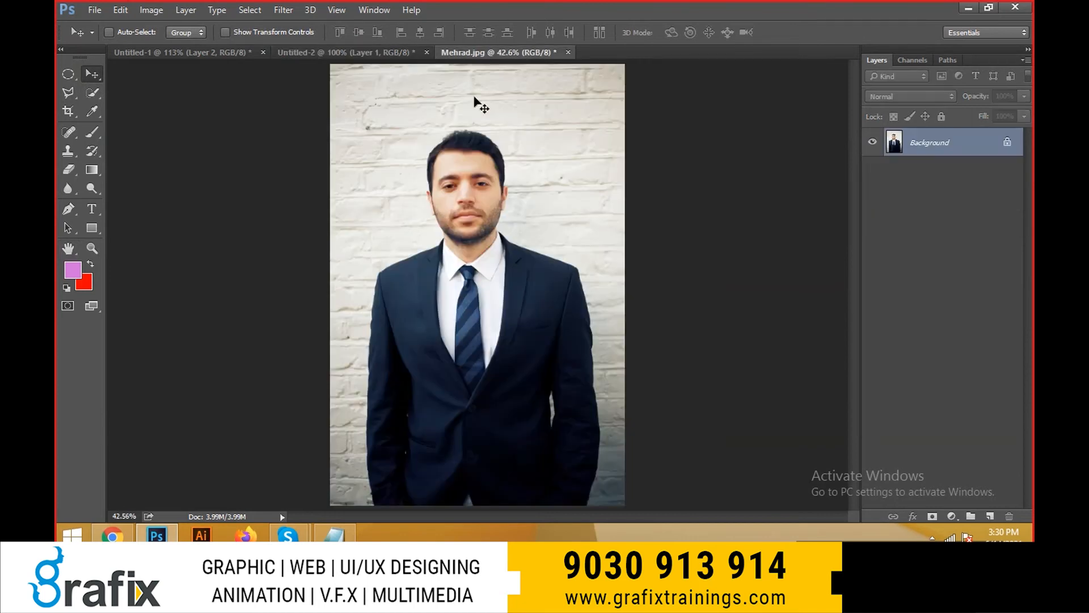
right_click(78, 80)
left_click(131, 75)
left_click_drag(390, 121, 551, 257)
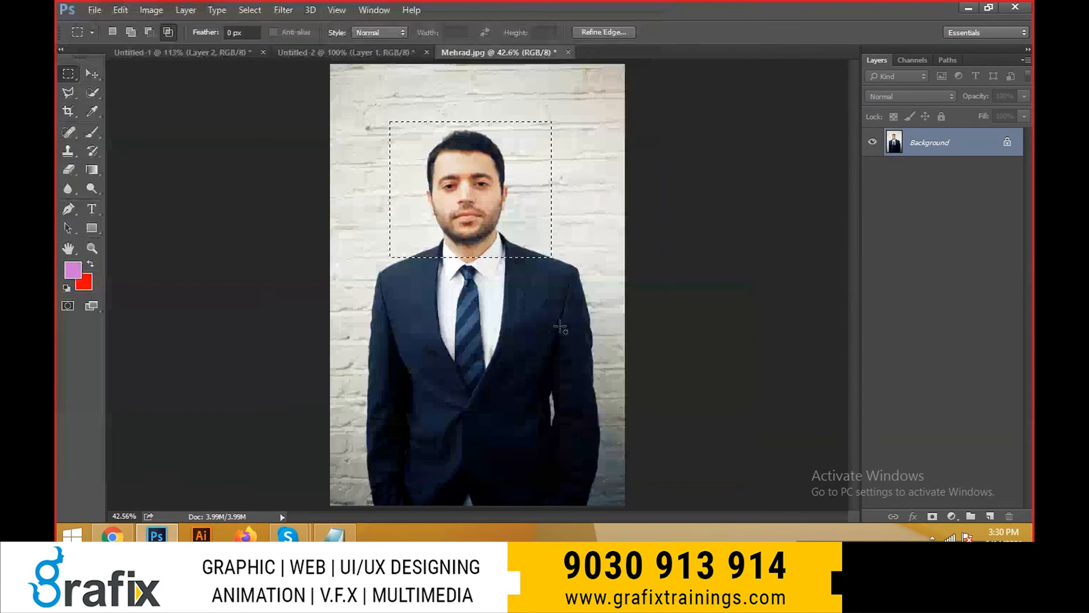
left_click(250, 10)
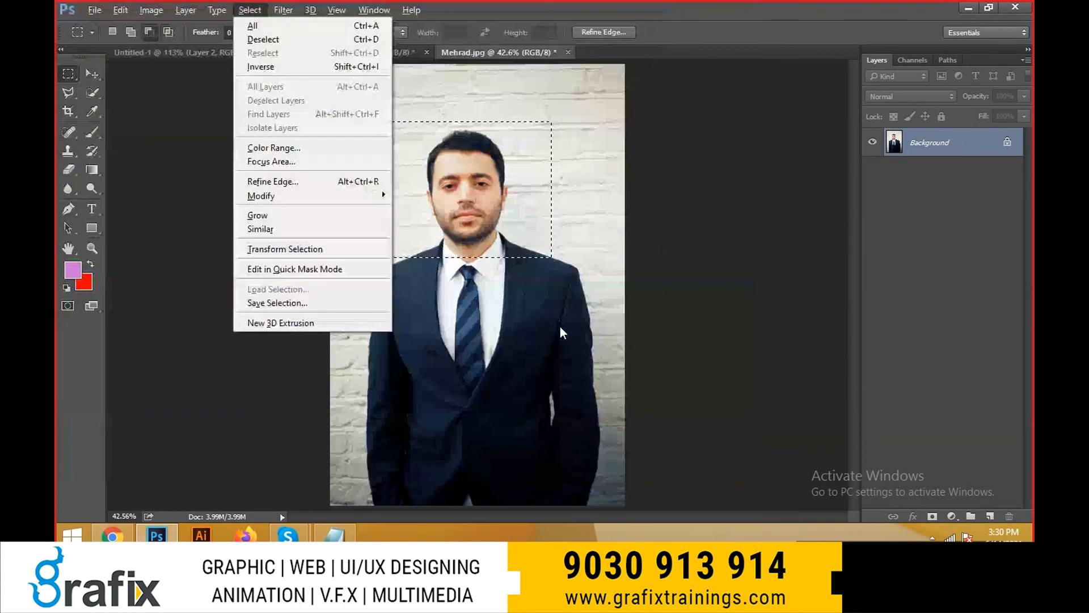
left_click(284, 284)
left_click_drag(471, 257, 474, 285)
key("Return")
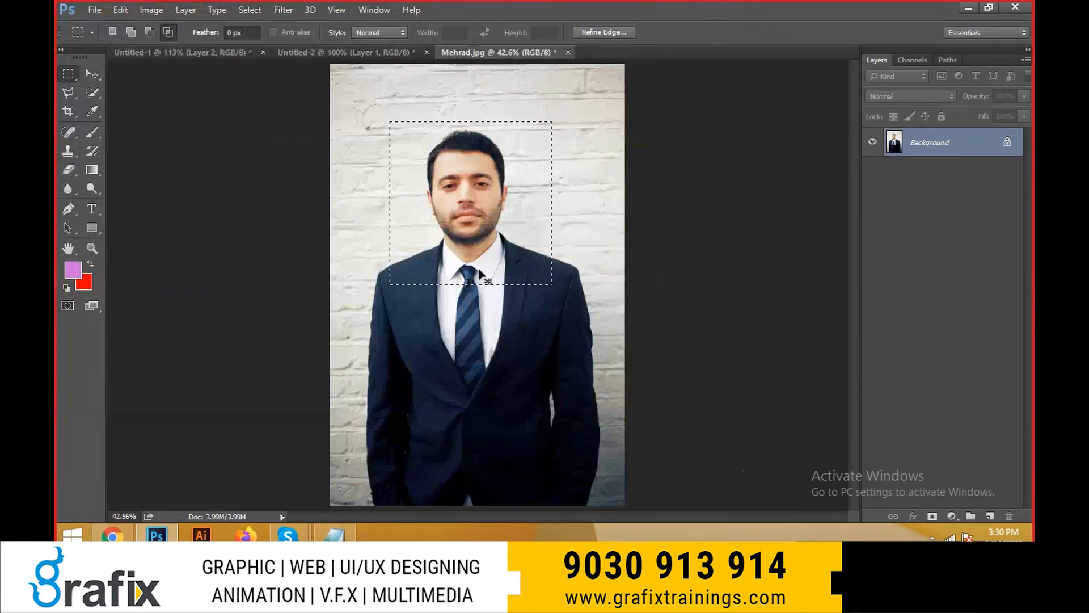
- Replace the selection with a wider rectangular marquee covering the man's head and shoulders
key("ctrl+d")
left_click_drag(351, 119, 602, 304)
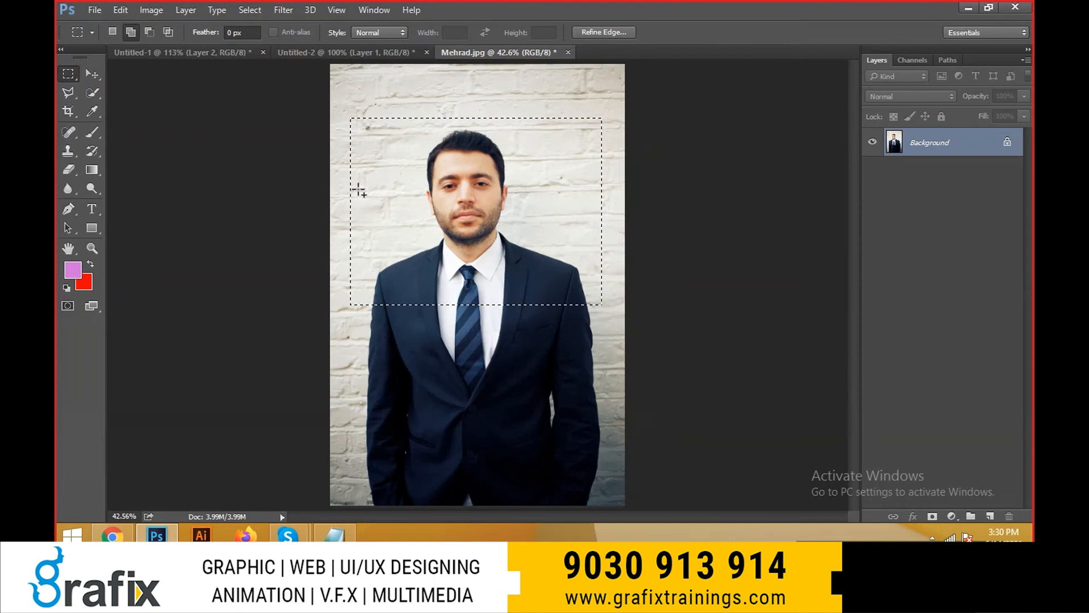
key("ctrl+d")
left_click_drag(367, 123, 588, 294)
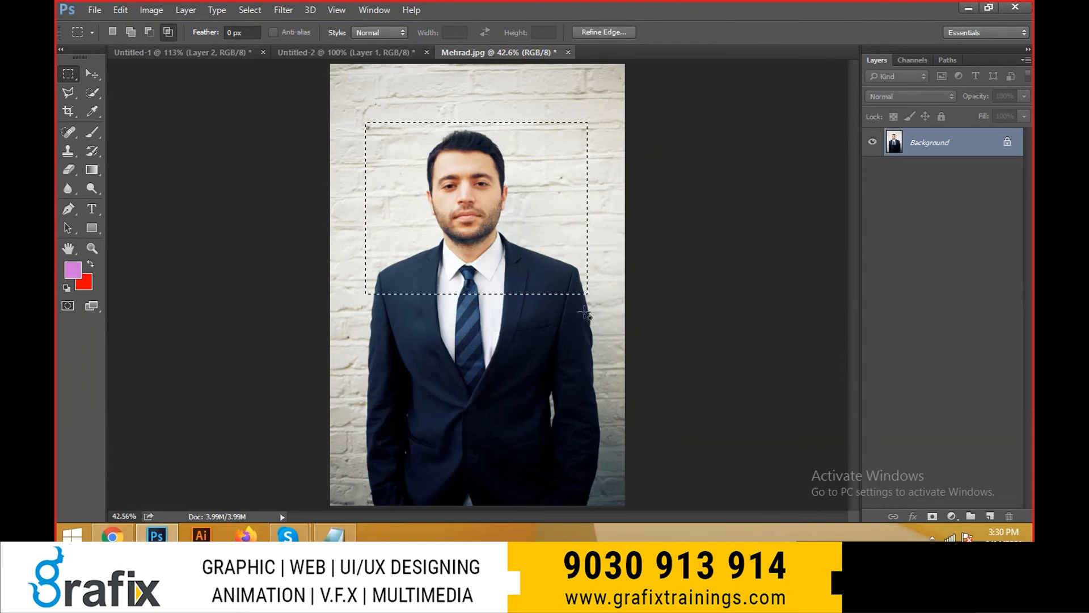
key("shift")
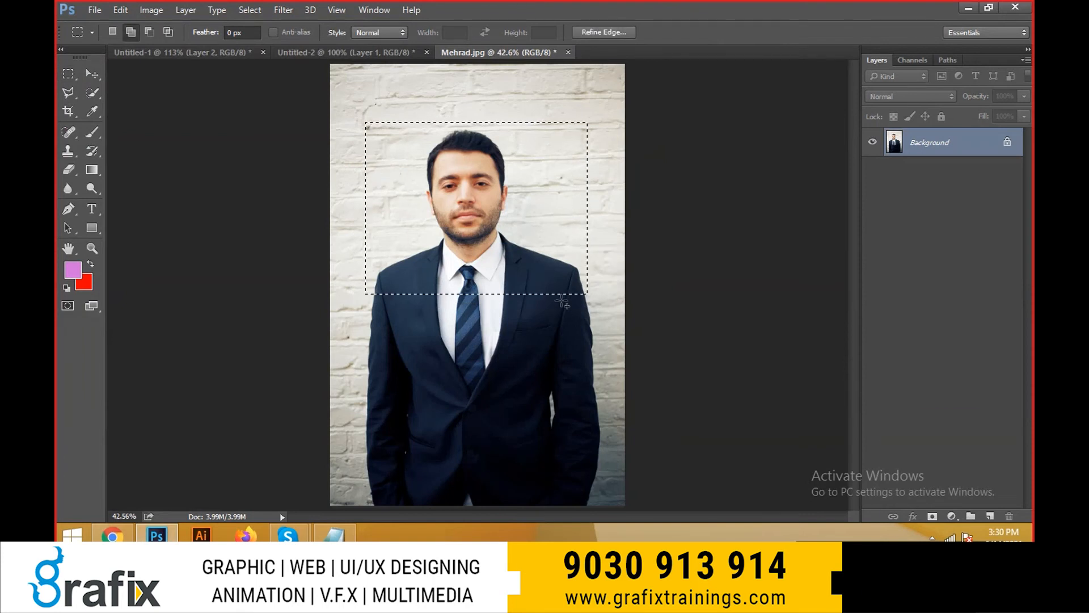
key("shift+BackSpace")
key("Escape")
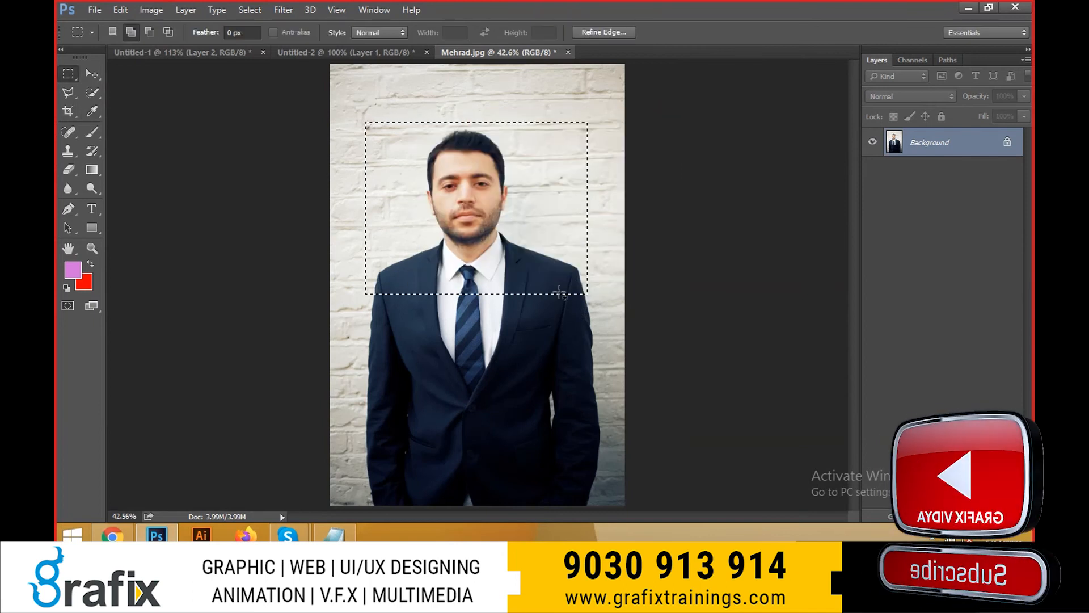
key("ctrl+shift+i")
key("shift+F6")
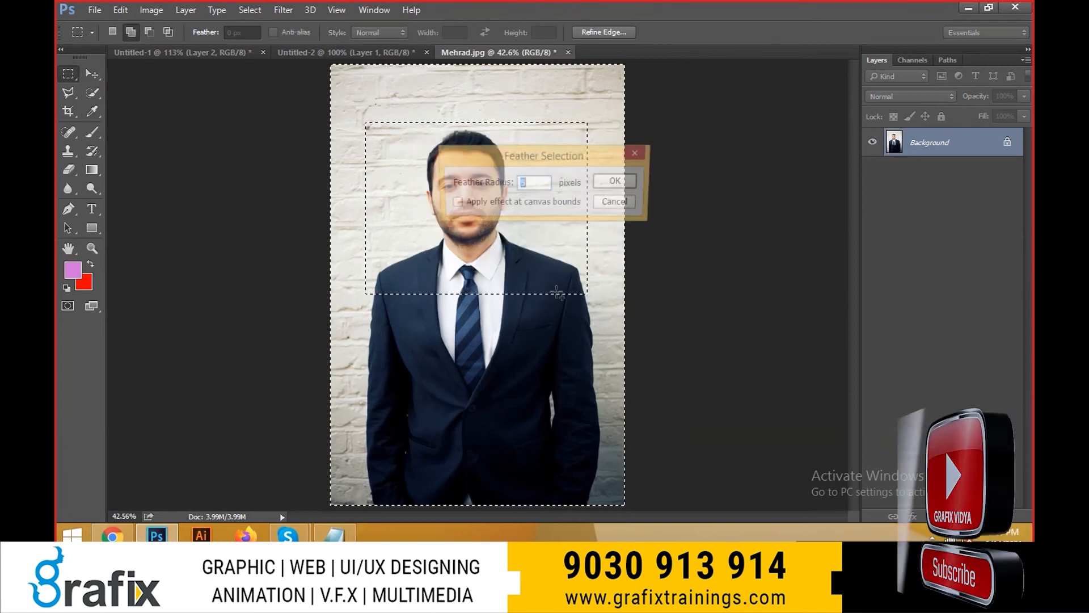
key("Escape")
key("ctrl+s")
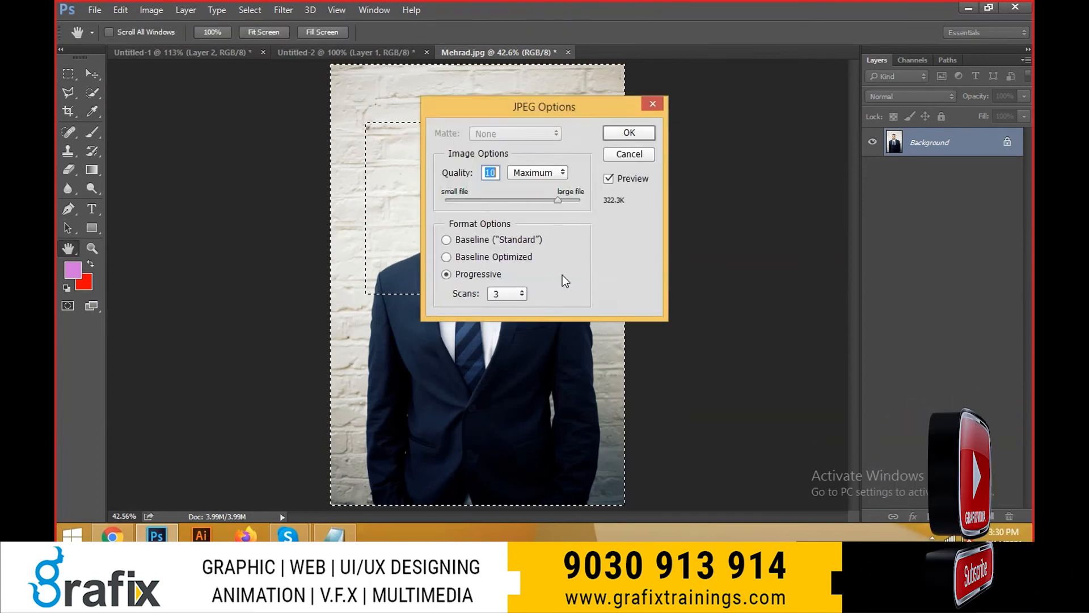
key("Return")
key("ctrl+d")
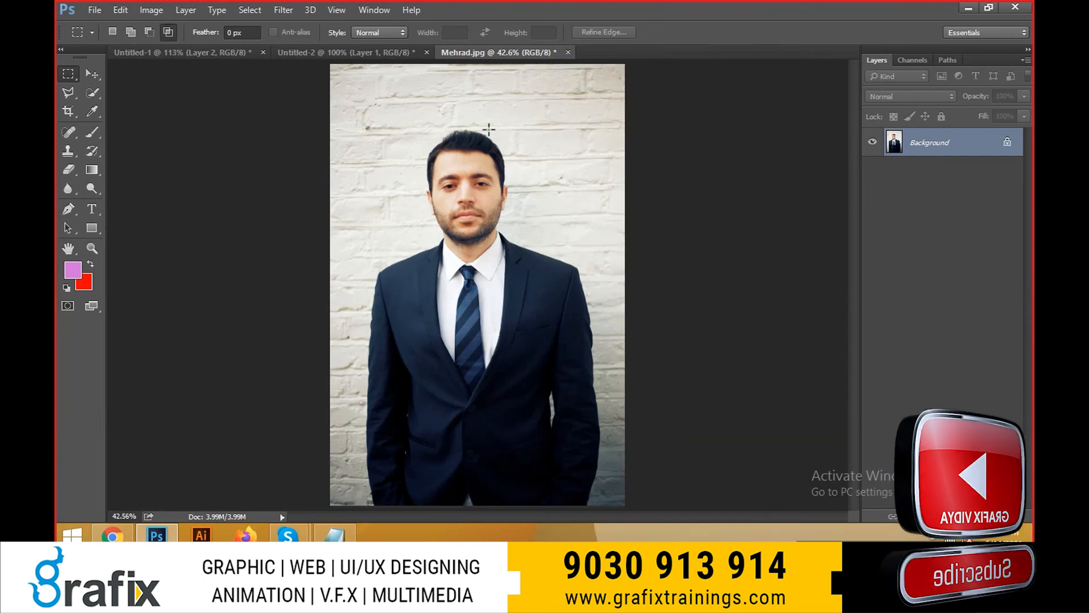
key("ctrl+shift+d")
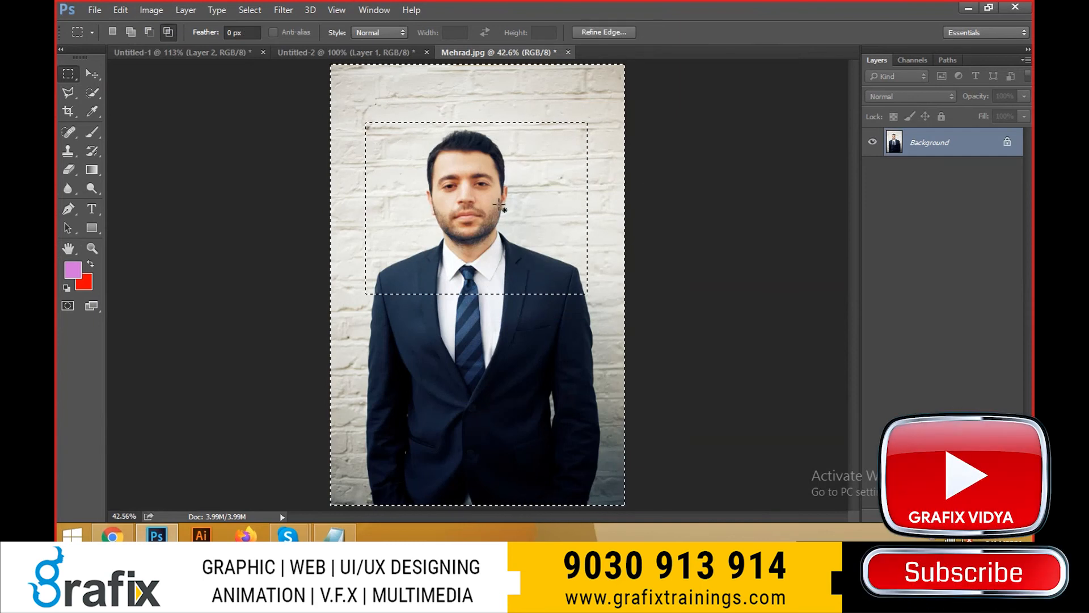
key("ctrl+shift+i")
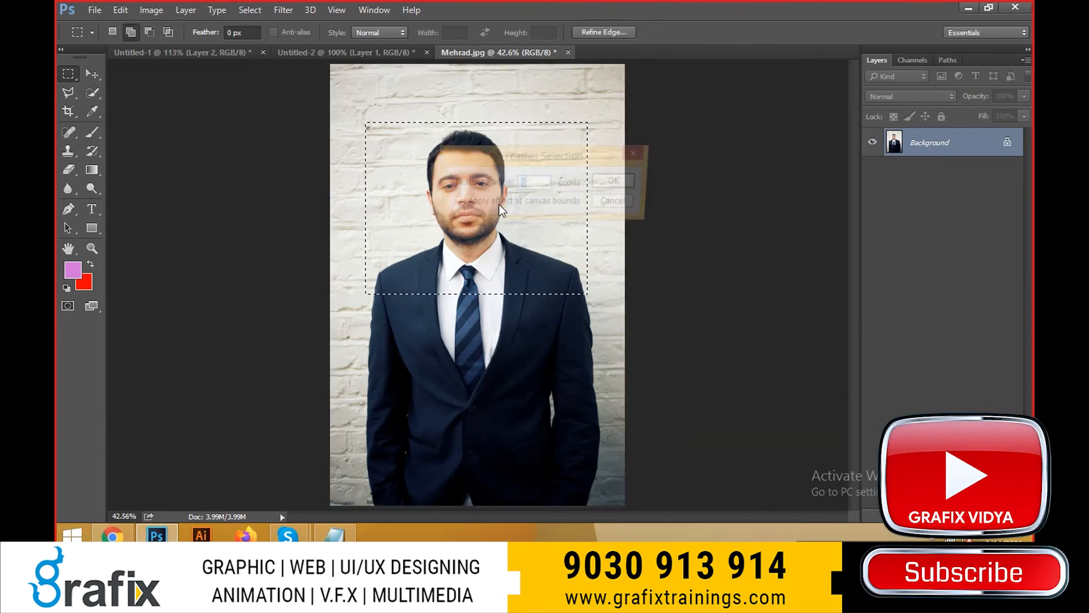
- Feather the rectangular head-and-shoulders selection with a radius of 50 pixels
key("shift+F6")
left_click_drag(570, 164, 626, 354)
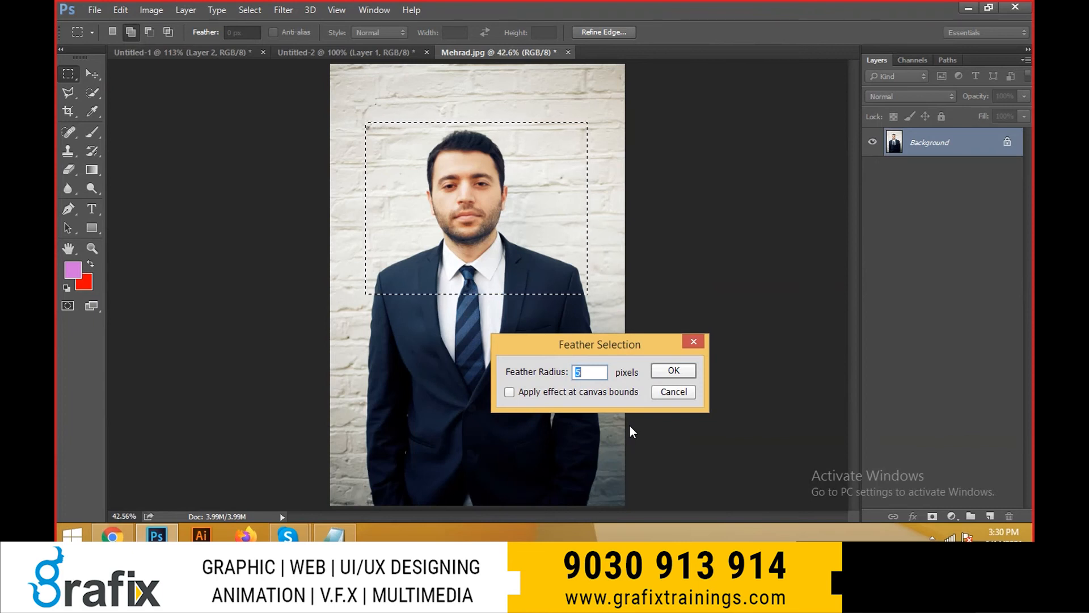
type("50")
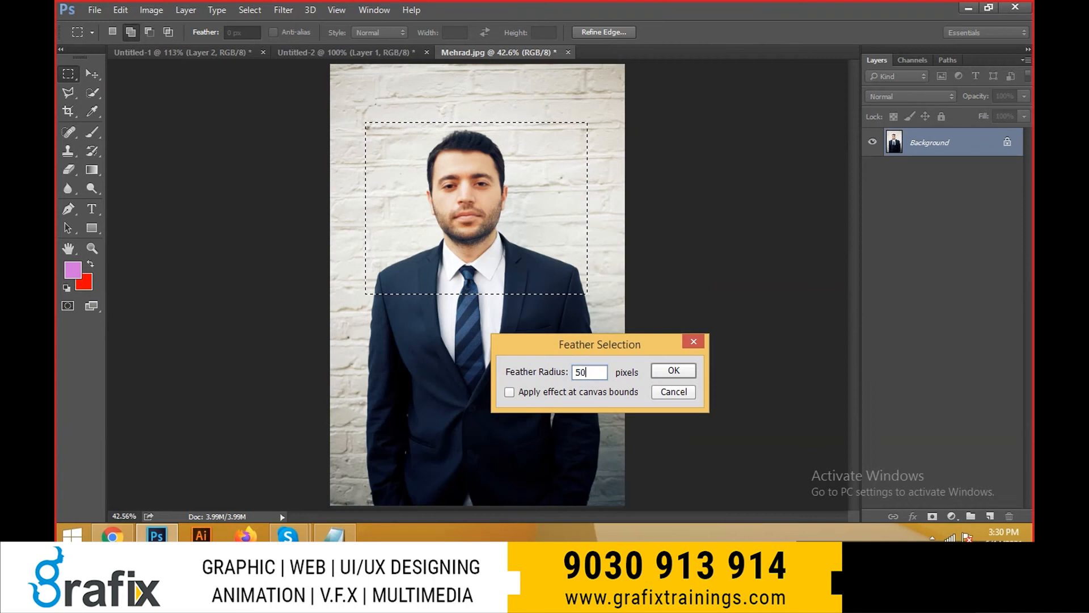
key("Return")
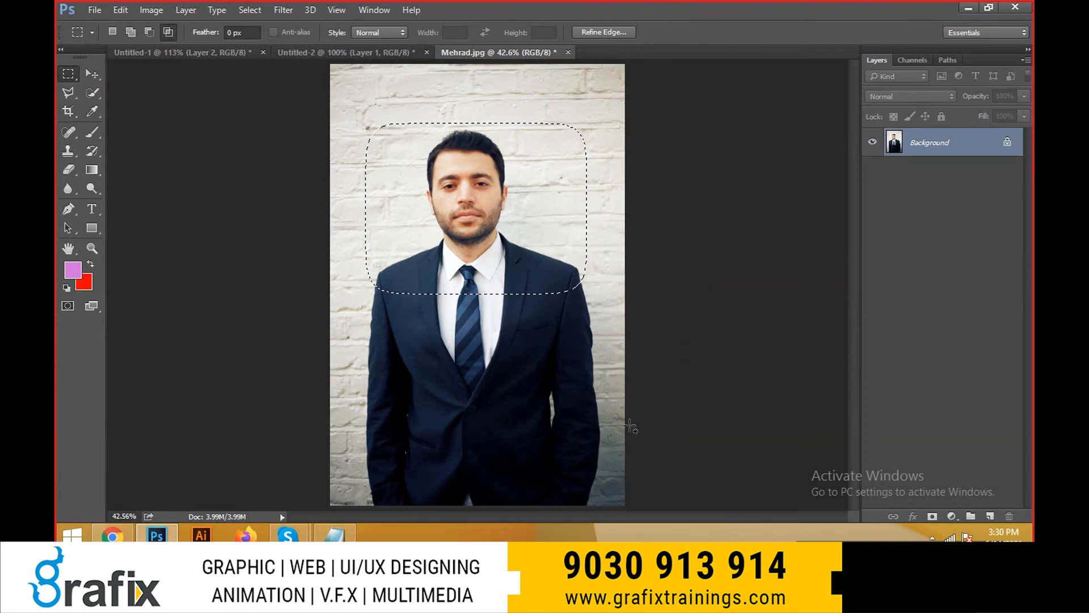
left_click(613, 260, "ctrl")
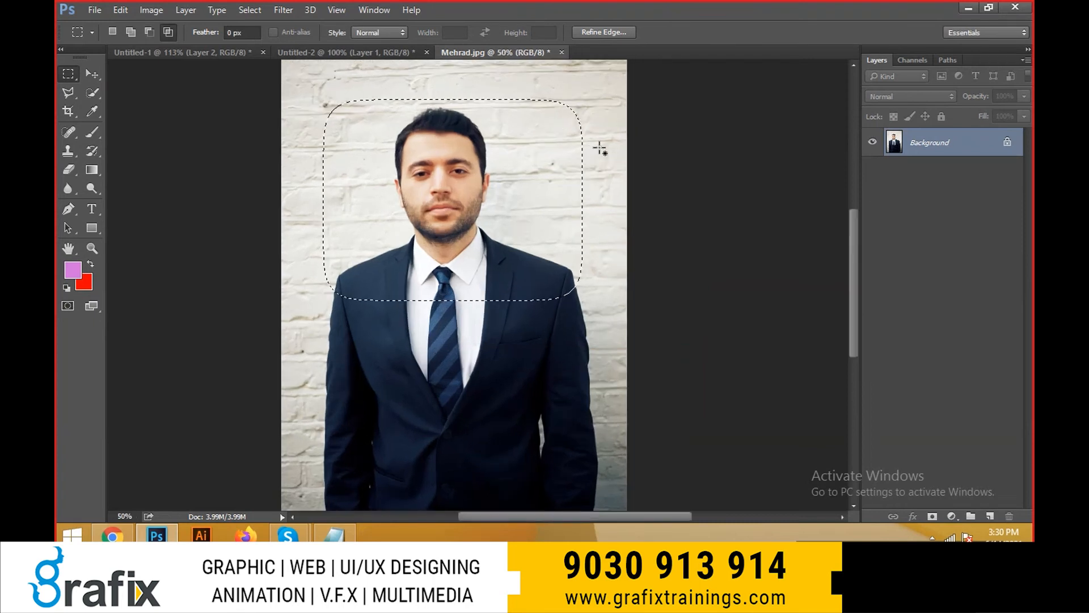
- Copy the feathered head-and-shoulders selection from the portrait photo into the Untitled-2 composition using the Move tool
left_click(89, 75)
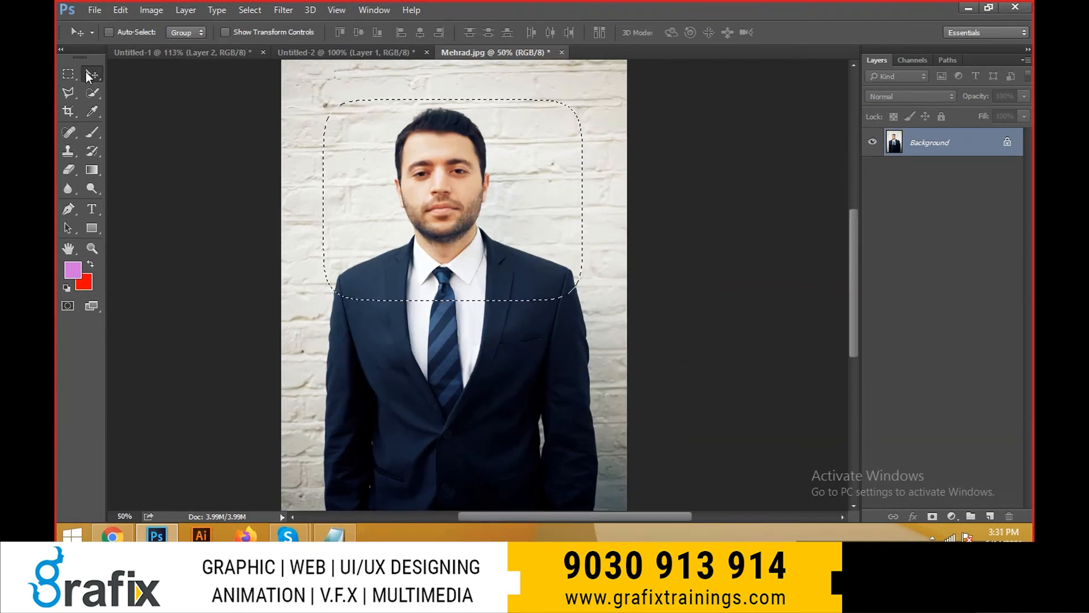
left_click_drag(413, 164, 229, 63)
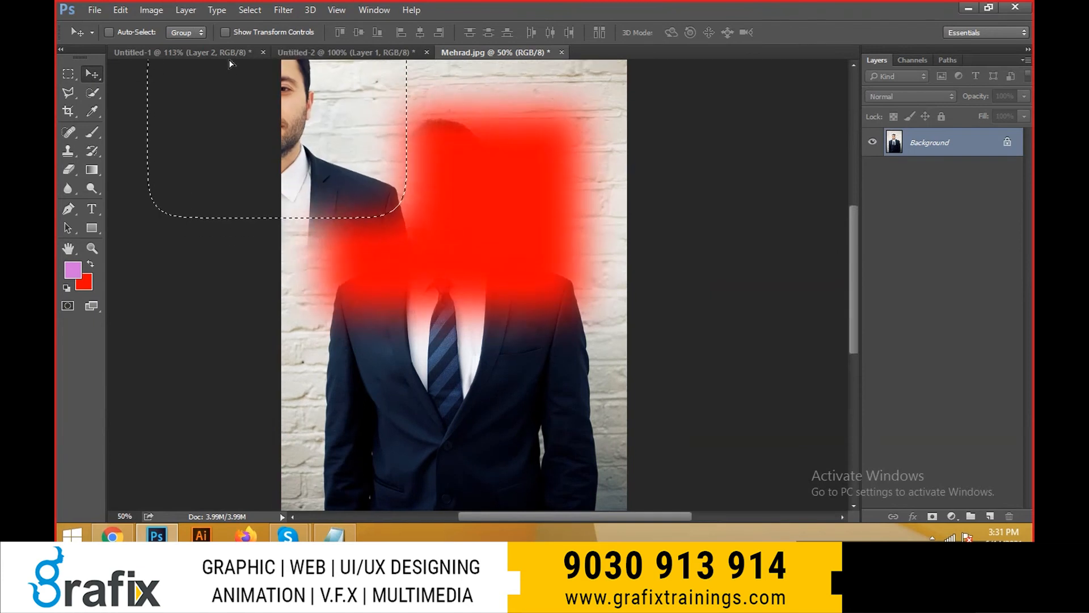
left_click_drag(294, 56, 357, 149)
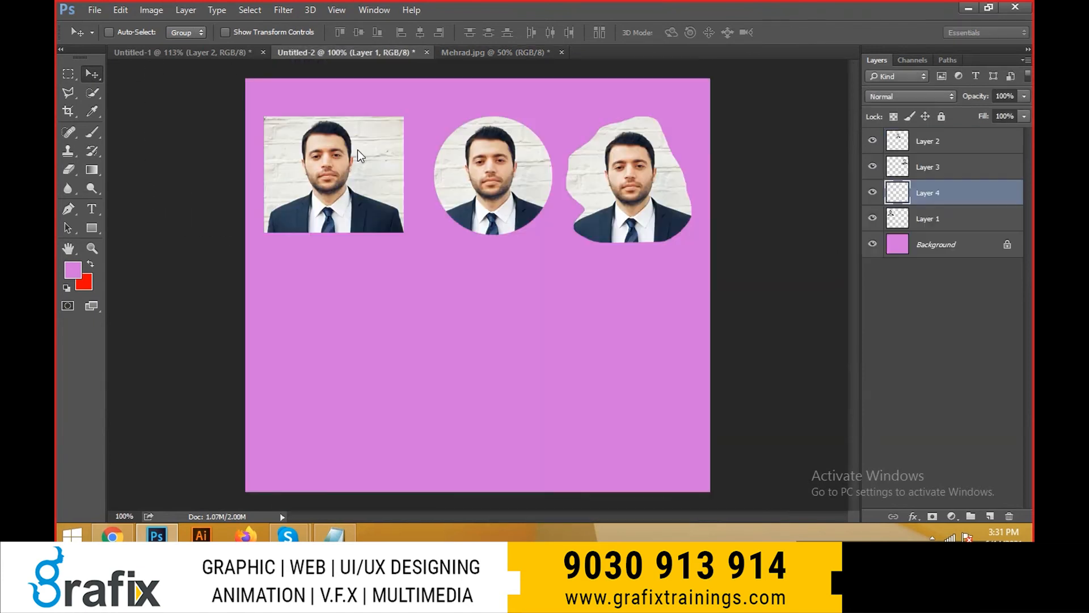
- Scale the feathered portrait on Layer 4 down with Free Transform and place it directly below the rectangular portrait
key("ctrl+t")
key("ctrl+0")
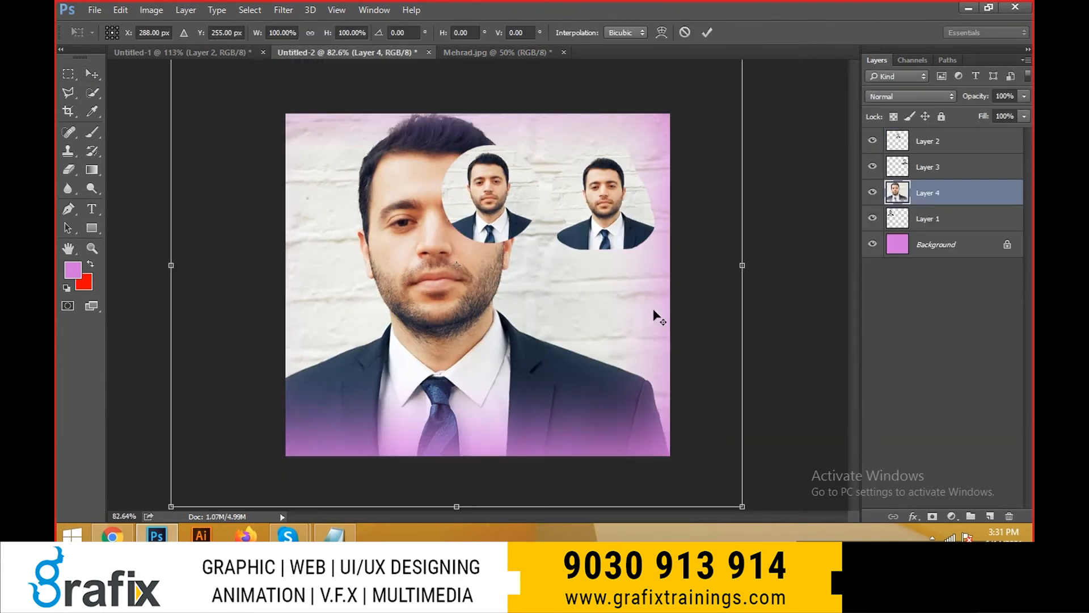
left_click_drag(693, 73, 531, 233)
left_click_drag(490, 306, 377, 324)
key("Return")
key("ctrl+plus")
right_click(382, 309)
left_click(394, 319)
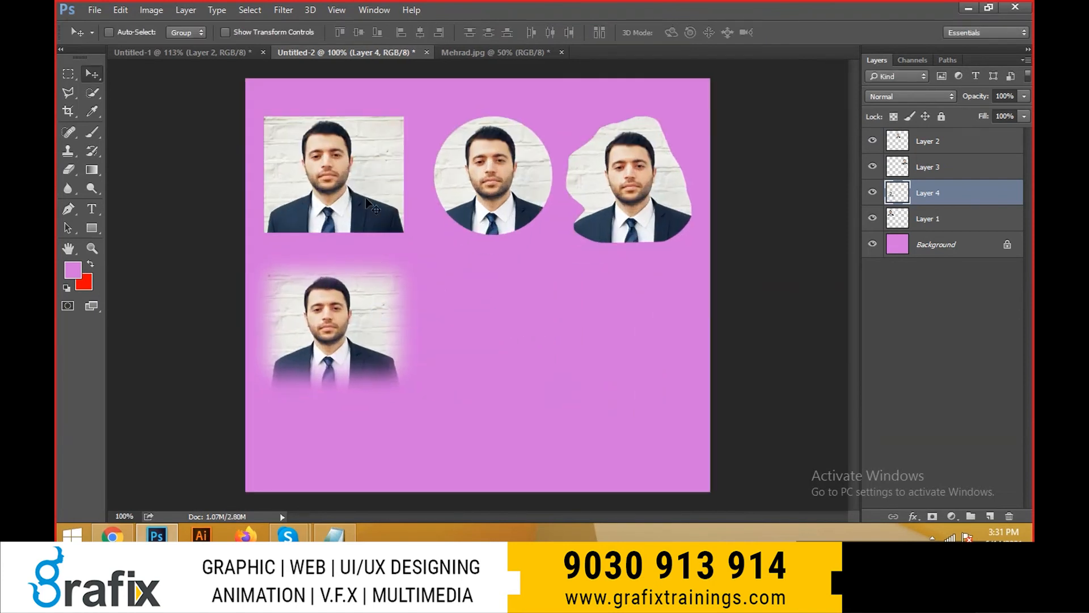
right_click(347, 330)
left_click(354, 338)
- Browse the Images folder for a picture to open as a background
key("ctrl+o")
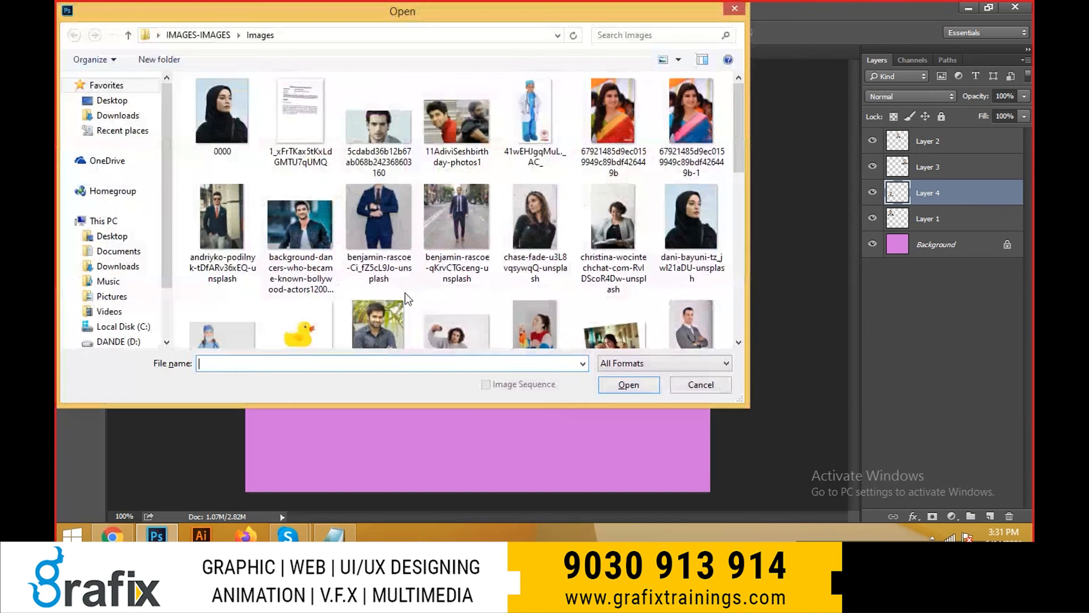
left_click(489, 250)
scroll(488, 264, "down", 3)
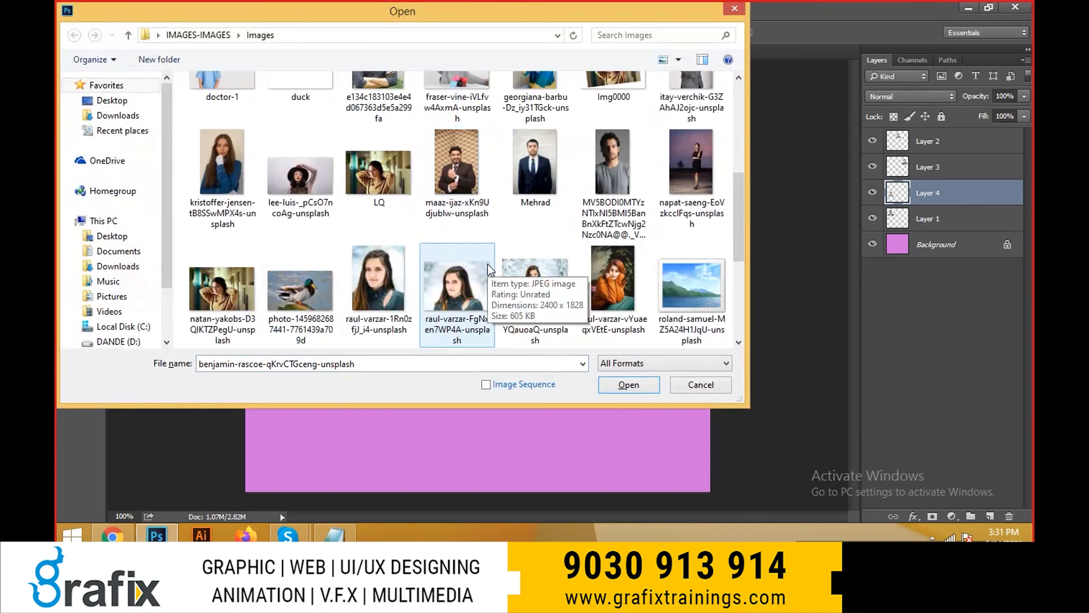
key("alt+Up")
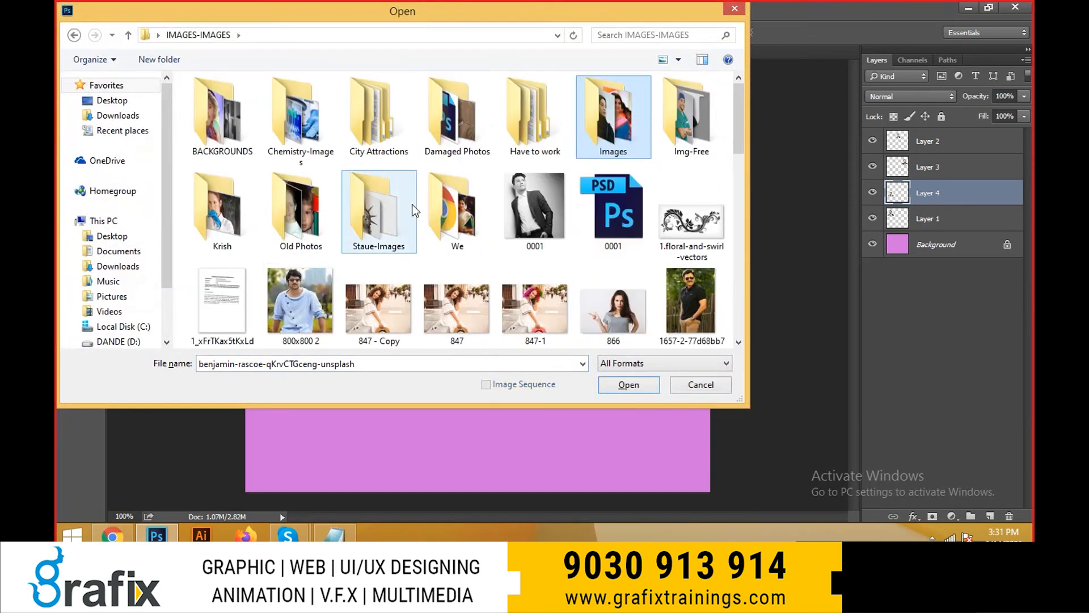
double_click(598, 129)
scroll(462, 252, "down", 2)
scroll(457, 260, "down", 2)
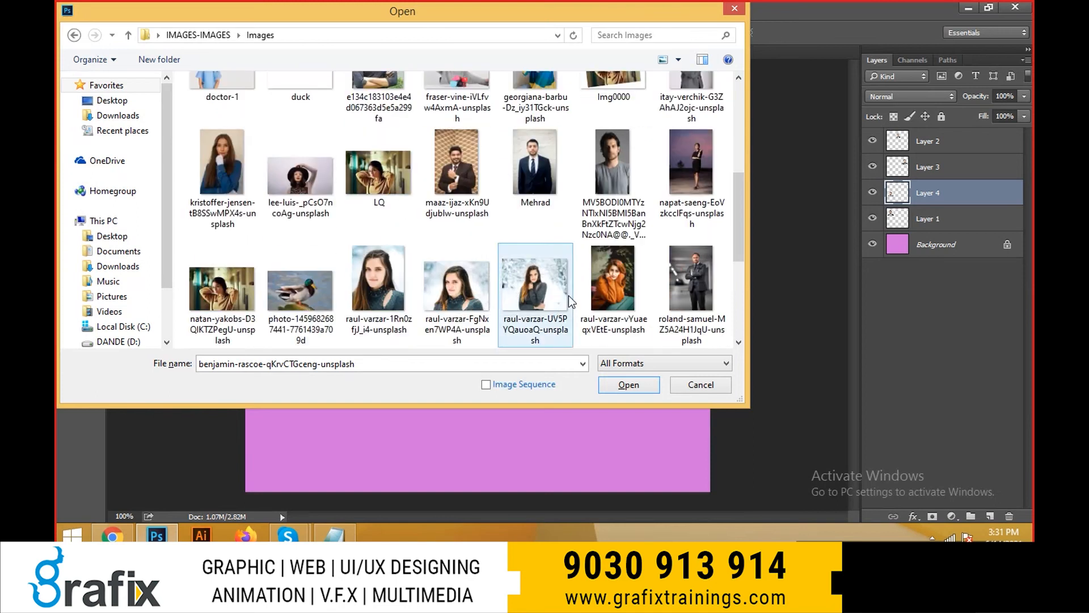
scroll(311, 294, "down", 4)
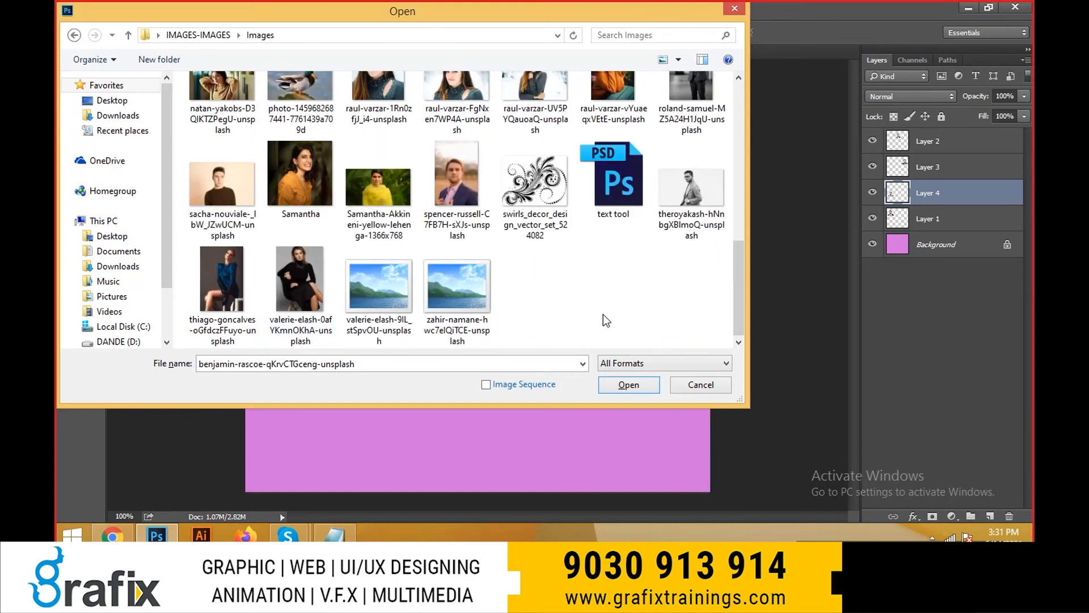
scroll(414, 291, "up", 1)
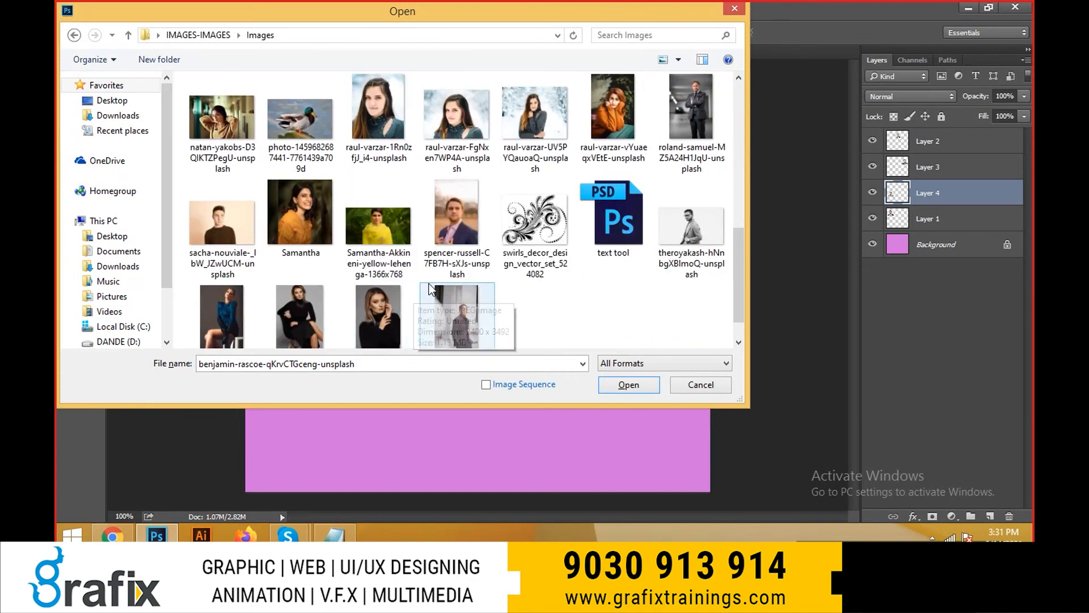
scroll(432, 289, "up", 2)
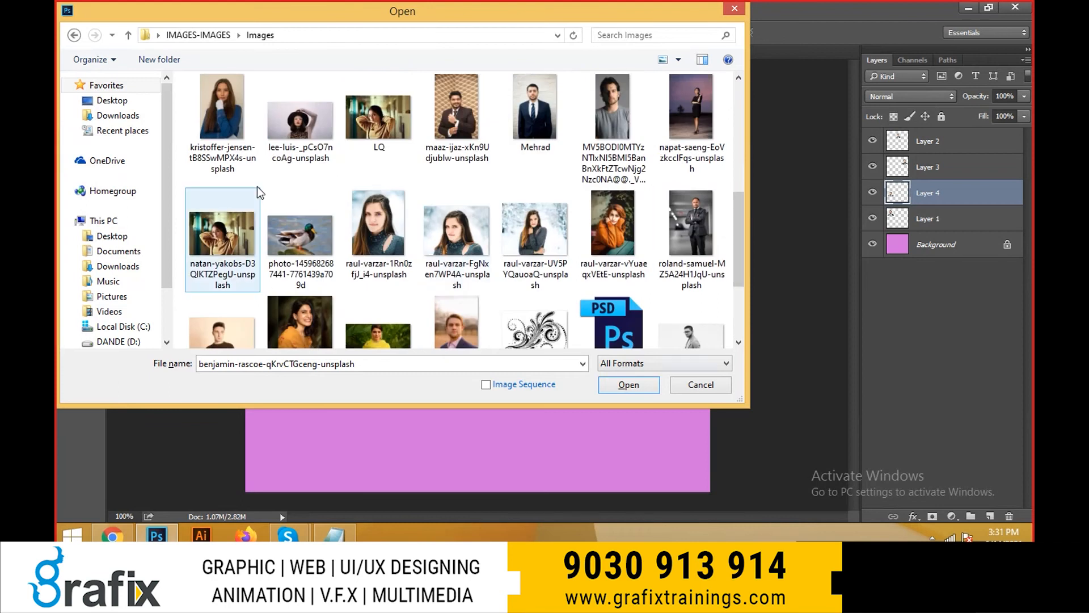
left_click(319, 241)
scroll(535, 234, "up", 2)
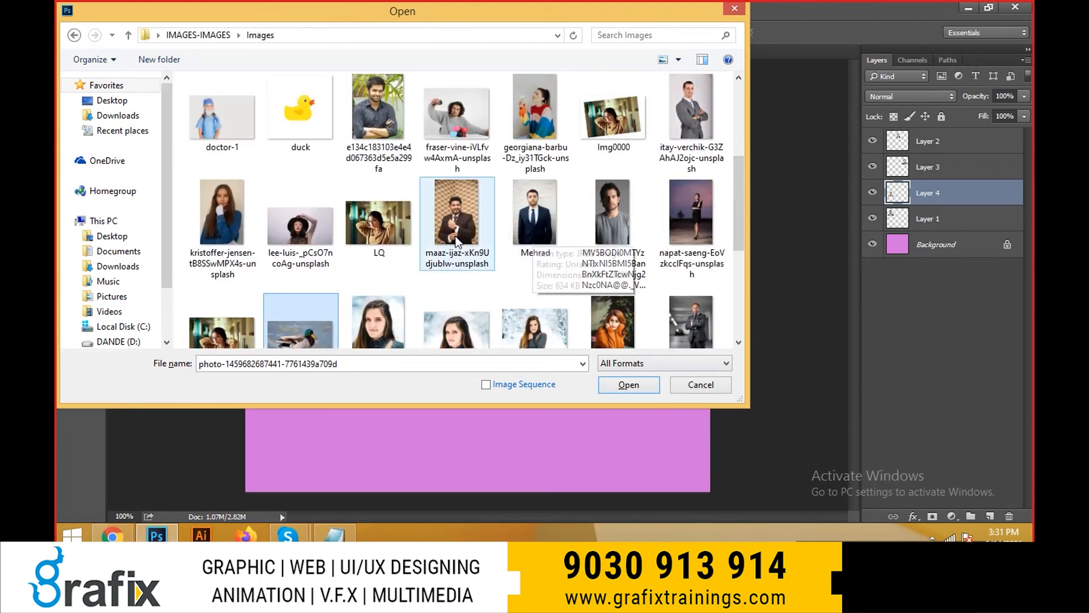
scroll(443, 232, "up", 2)
key("BackSpace")
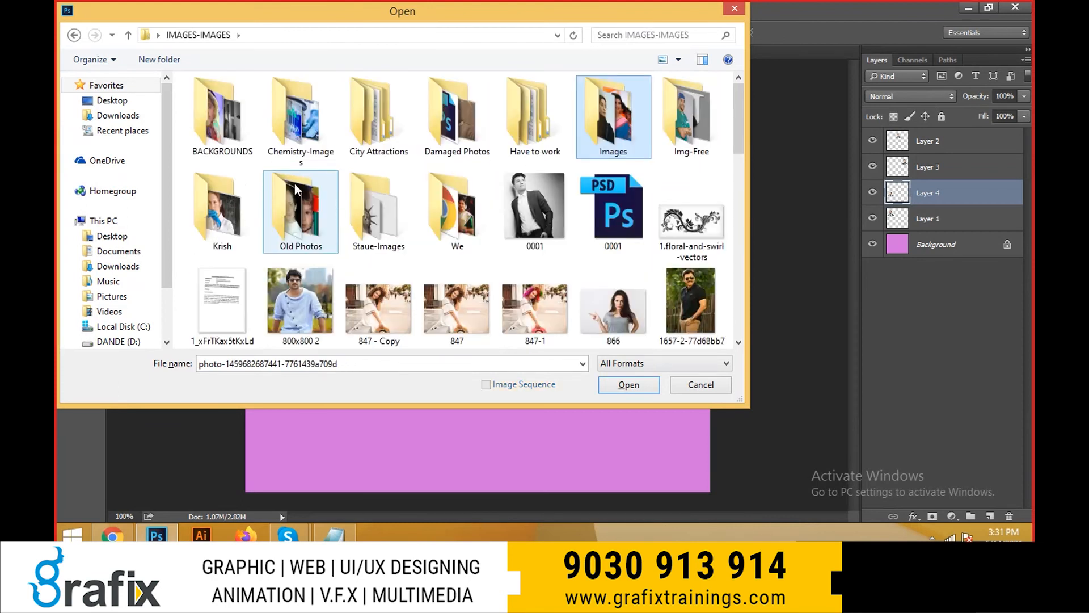
- Open the blurred sunset seascape photo from the BACKGROUNDS folder
double_click(238, 138)
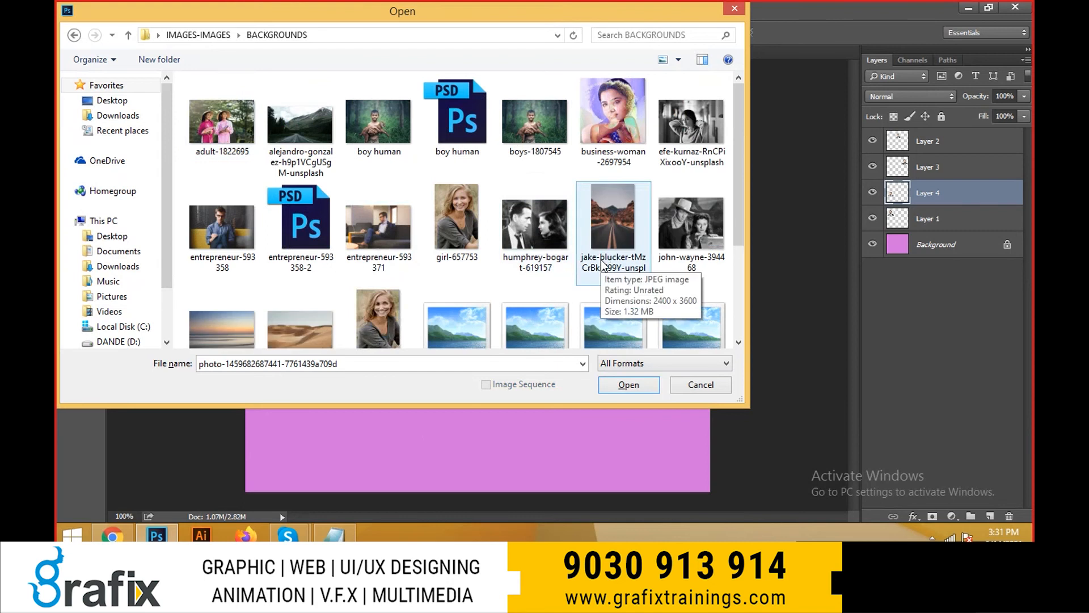
scroll(606, 261, "down", 1)
left_click(300, 290)
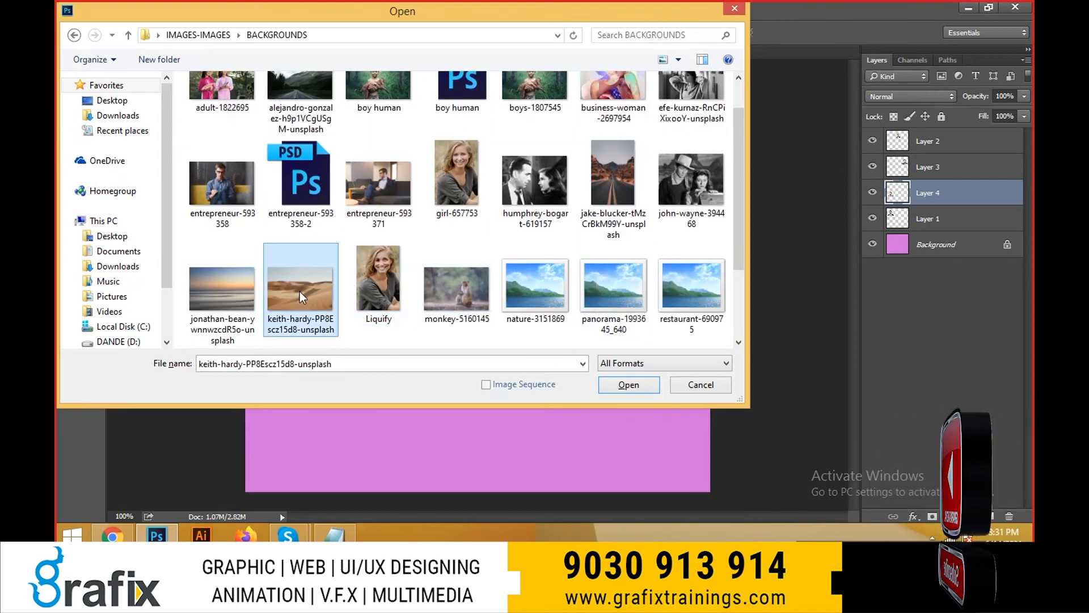
left_click(229, 298)
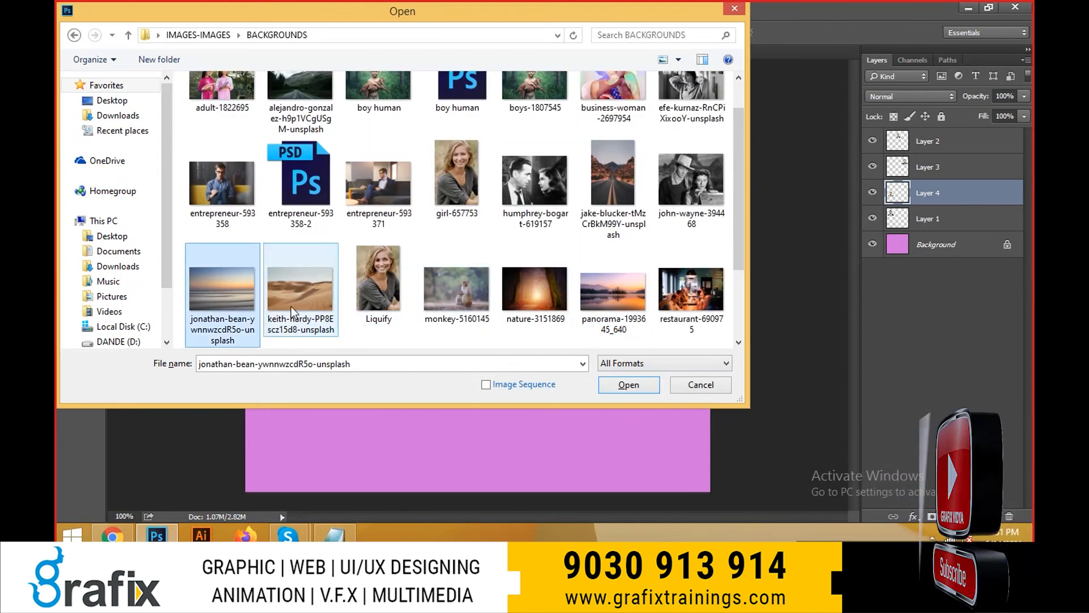
double_click(230, 294)
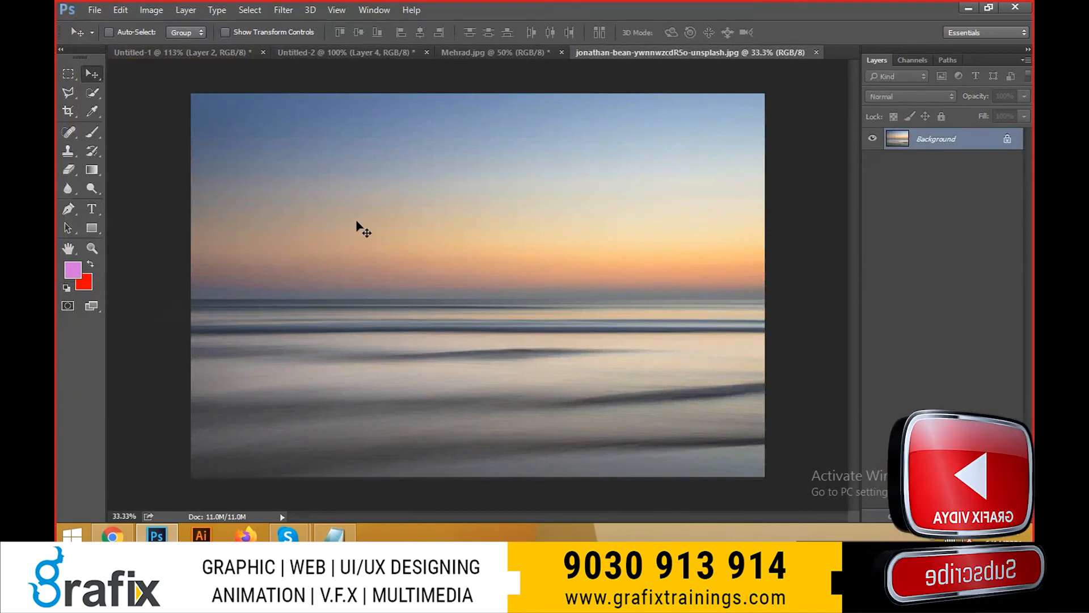
- Copy the small rectangular portrait from Untitled-2 into the seascape photo and delete the added layer
left_click(504, 53)
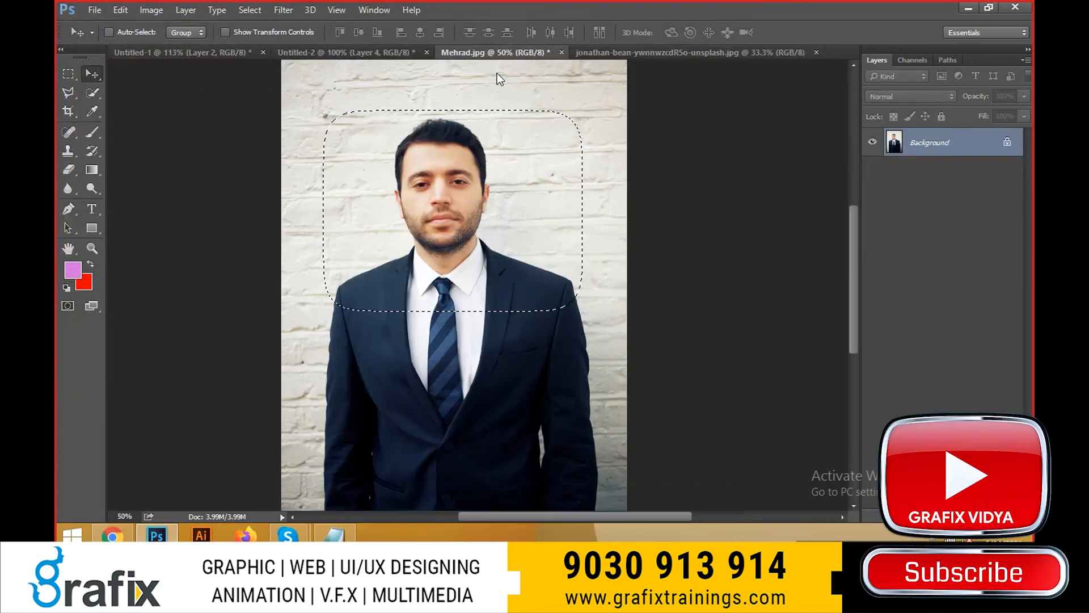
left_click(308, 54)
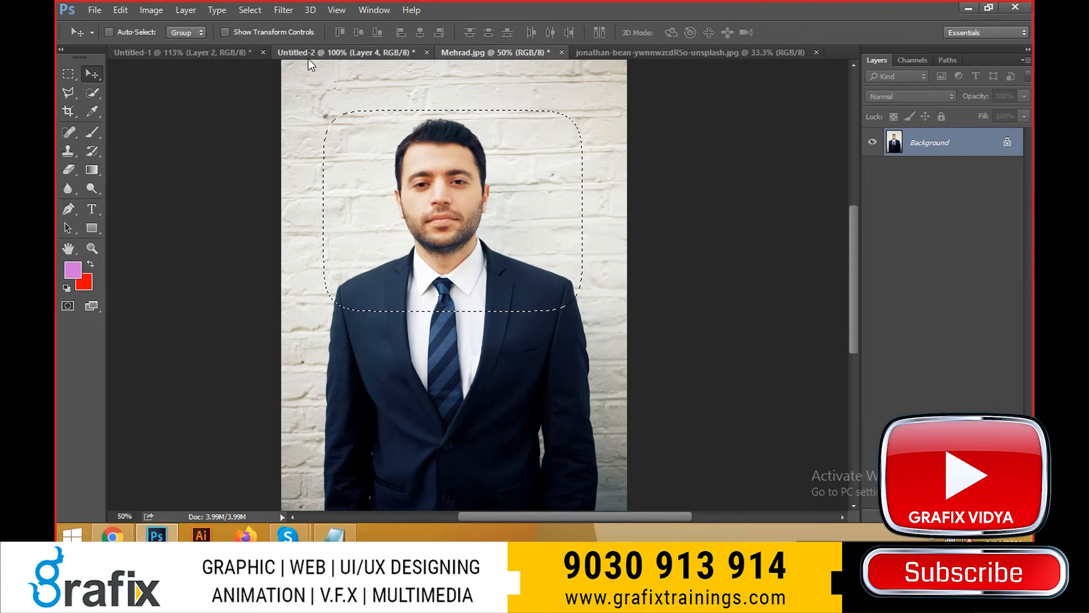
right_click(372, 172)
left_click(386, 176)
left_click_drag(386, 176, 389, 232)
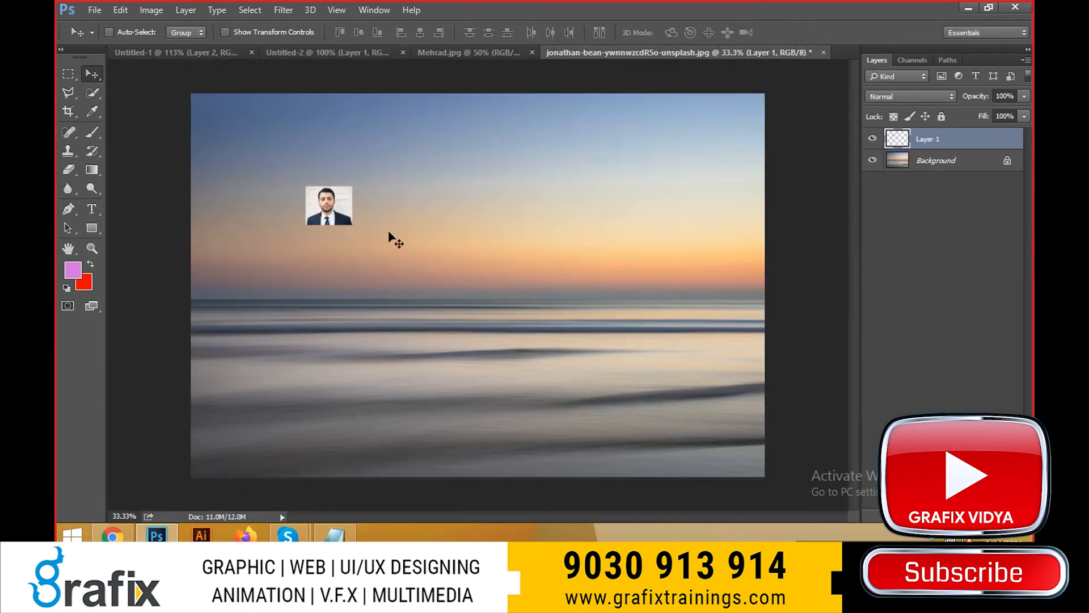
key("Delete")
- Copy the feathered portrait selection into the seascape's sky and place an unfeathered copy of the same area to its left
left_click(493, 52)
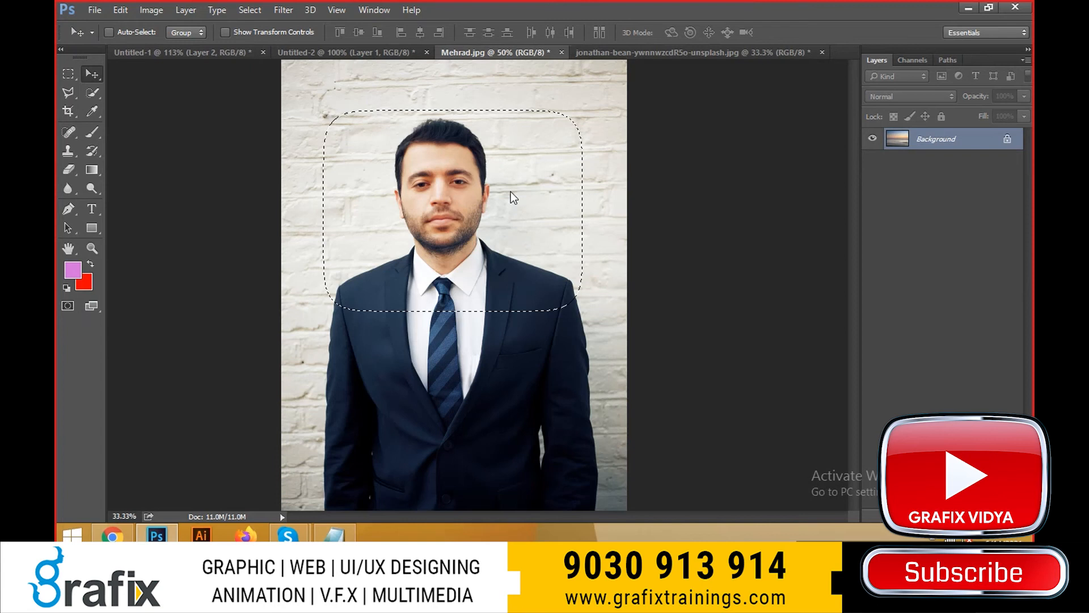
left_click_drag(494, 180, 611, 214)
left_click(487, 52)
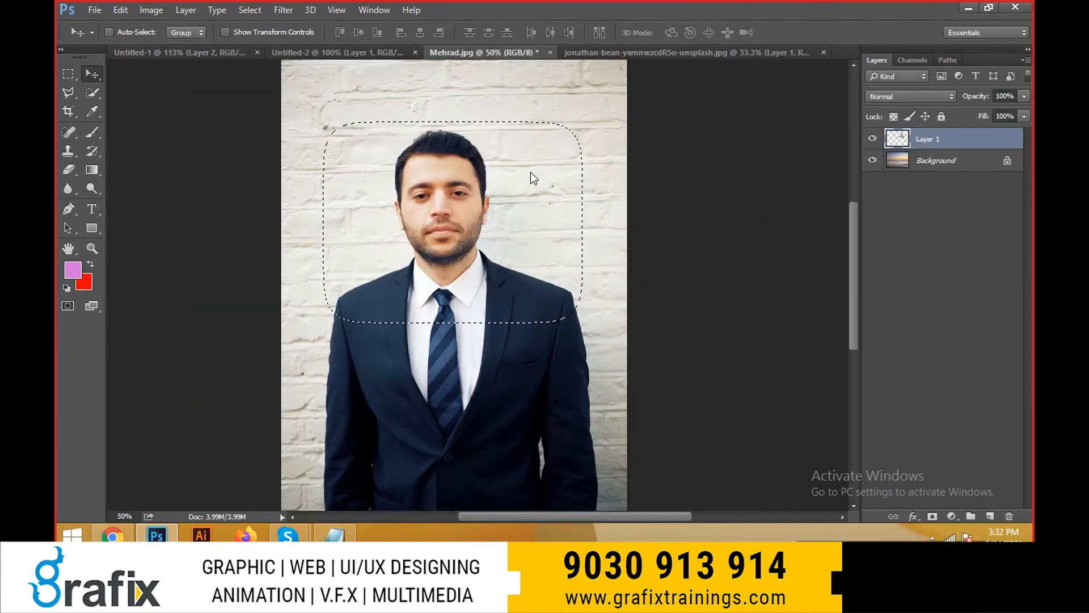
left_click_drag(459, 185, 445, 159)
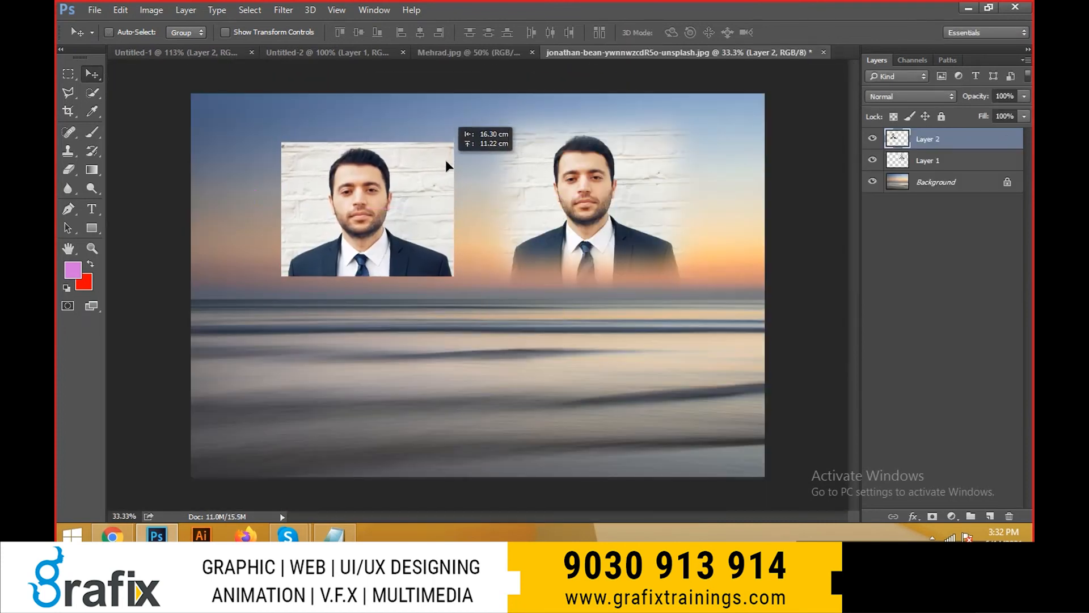
left_click(501, 235, "ctrl")
left_click_drag(565, 261, 544, 284)
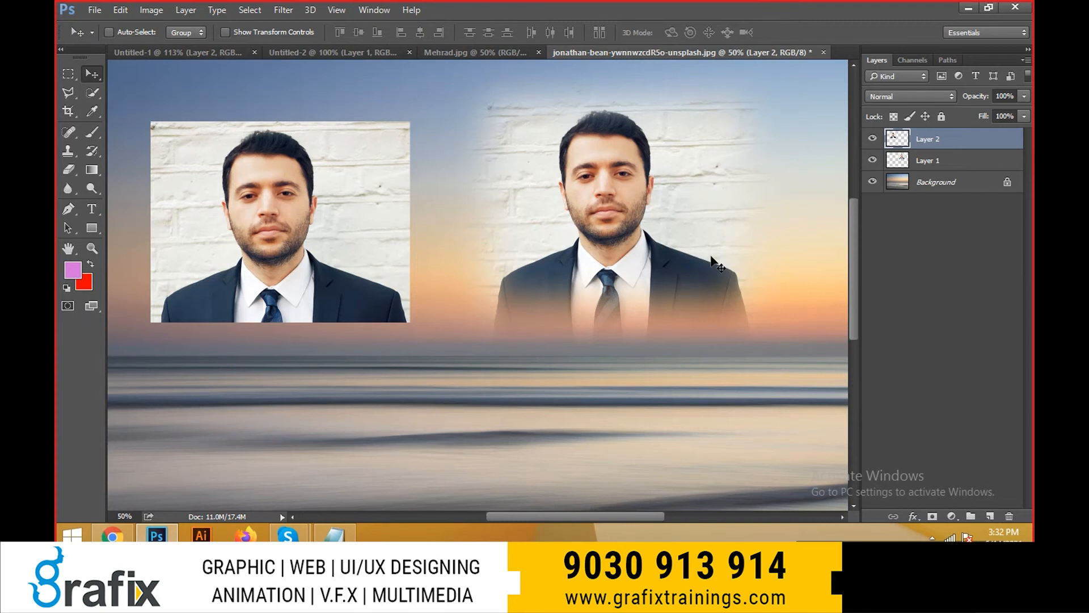
scroll(713, 261, "down", 2)
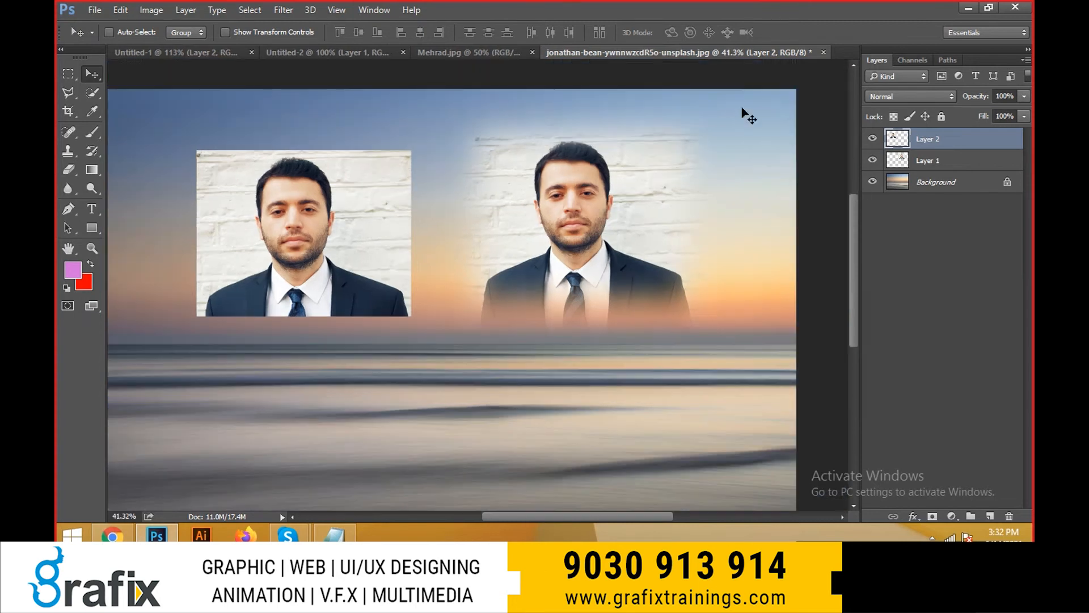
- Feather the rectangular selection in the portrait photo with a radius of 50 pixels and deselect it
left_click(471, 52)
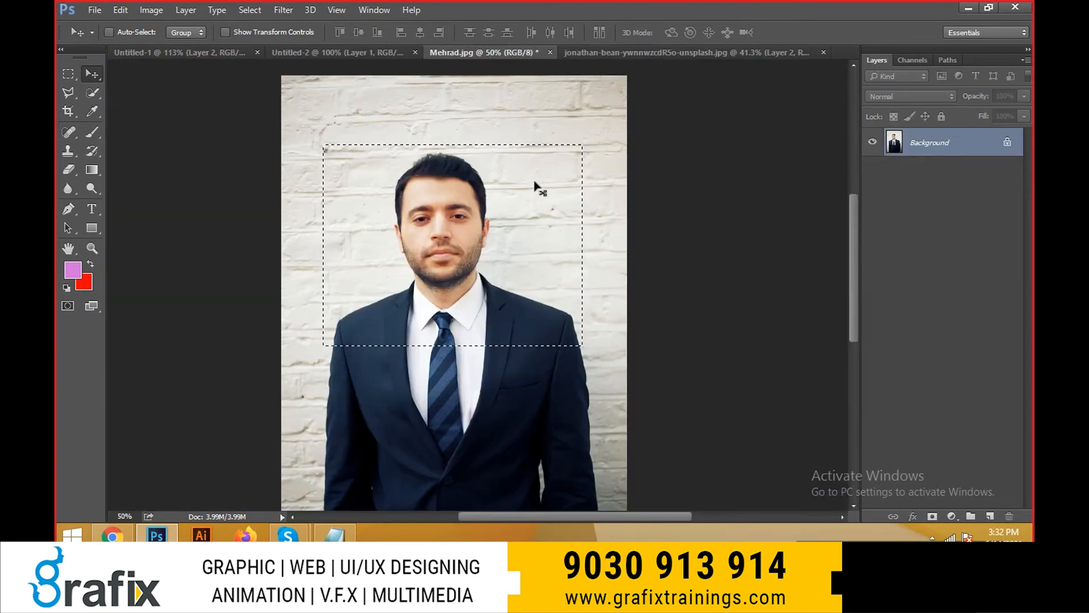
key("shift+F6")
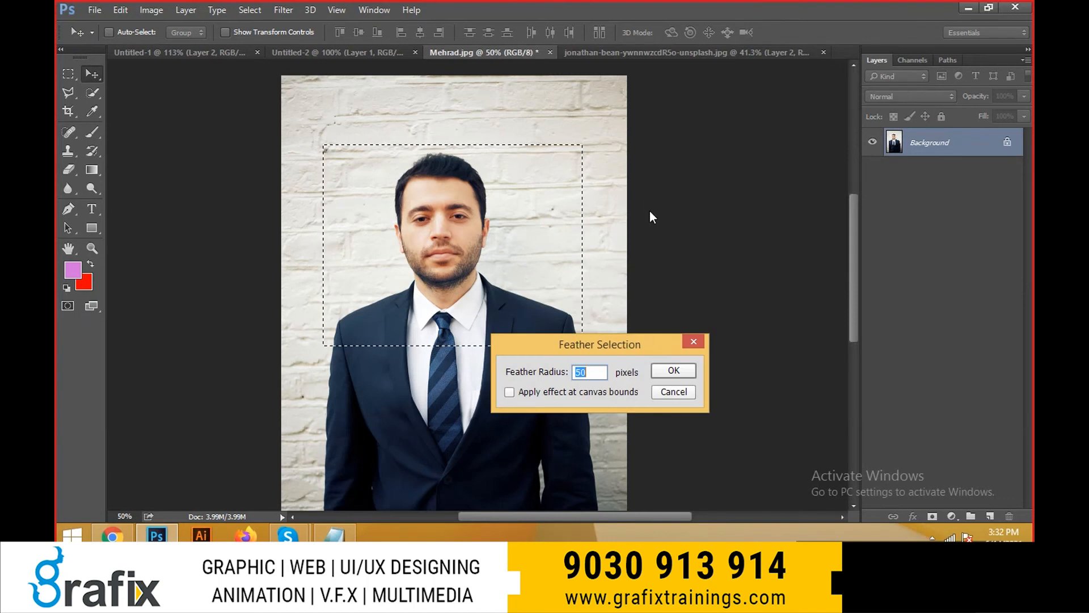
key("Return")
key("ctrl+d")
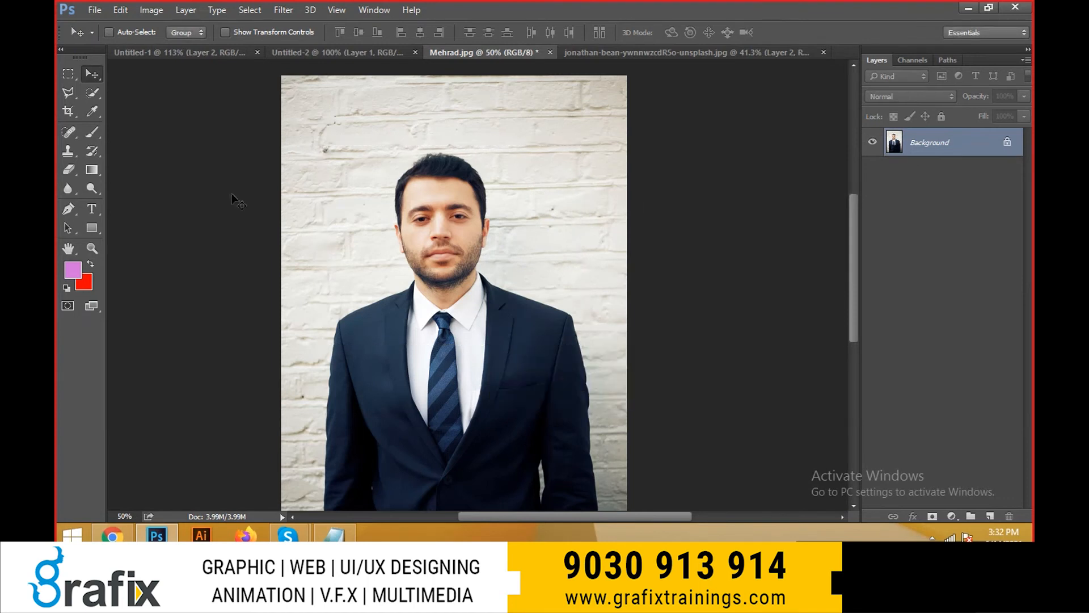
- Draw a freehand Lasso selection around the man's head and upper body in the portrait photo
right_click(69, 94)
left_click(114, 91)
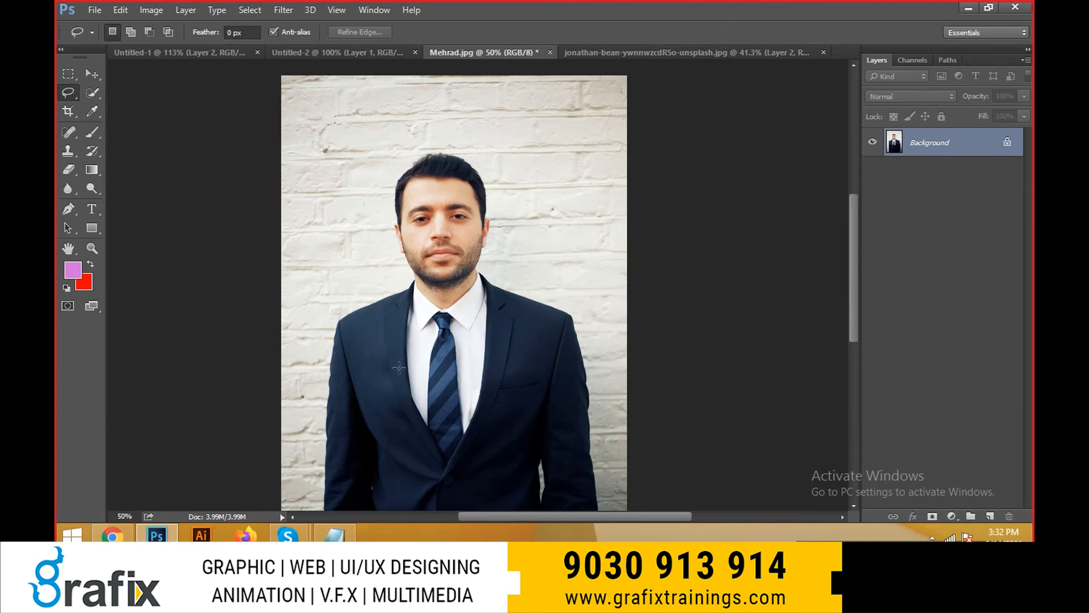
left_click_drag(318, 226, 353, 291)
left_click(353, 290)
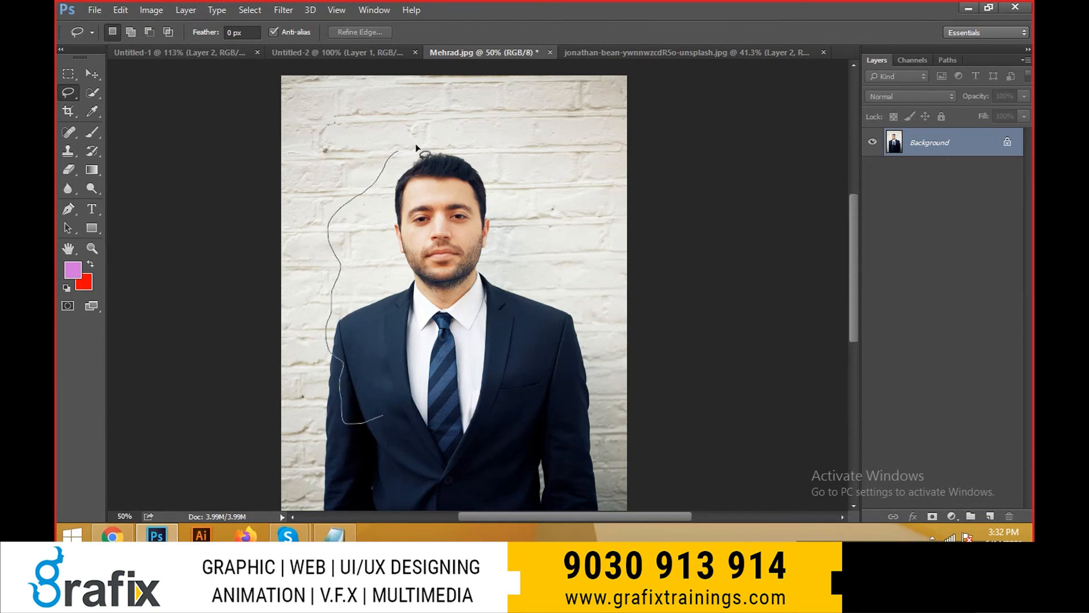
left_click_drag(348, 463, 307, 287)
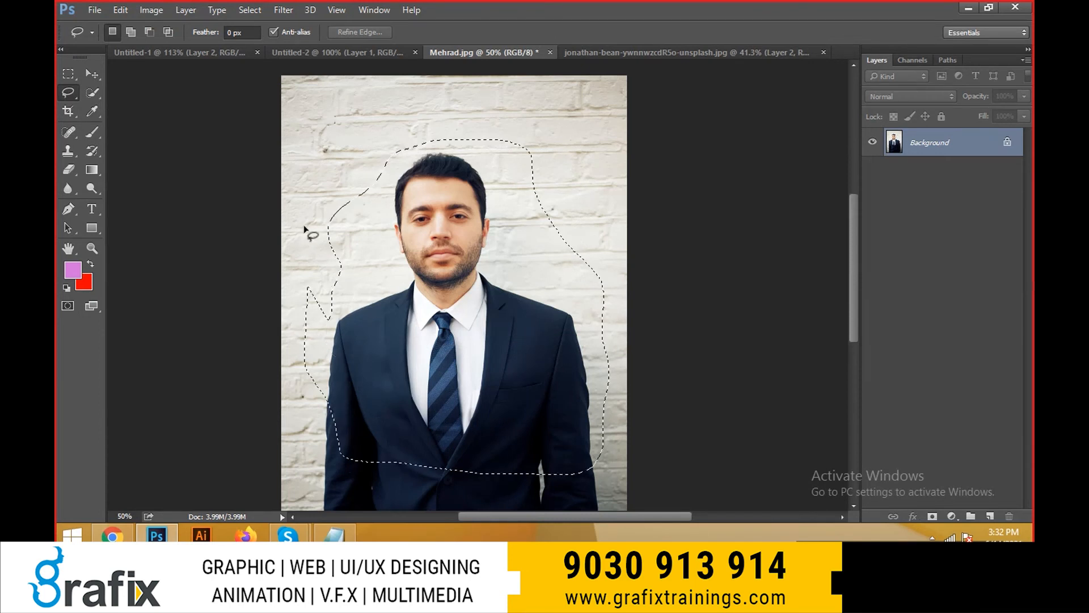
- Copy the freehand selection into the seascape photo and move it below the left rectangular portrait
key("v")
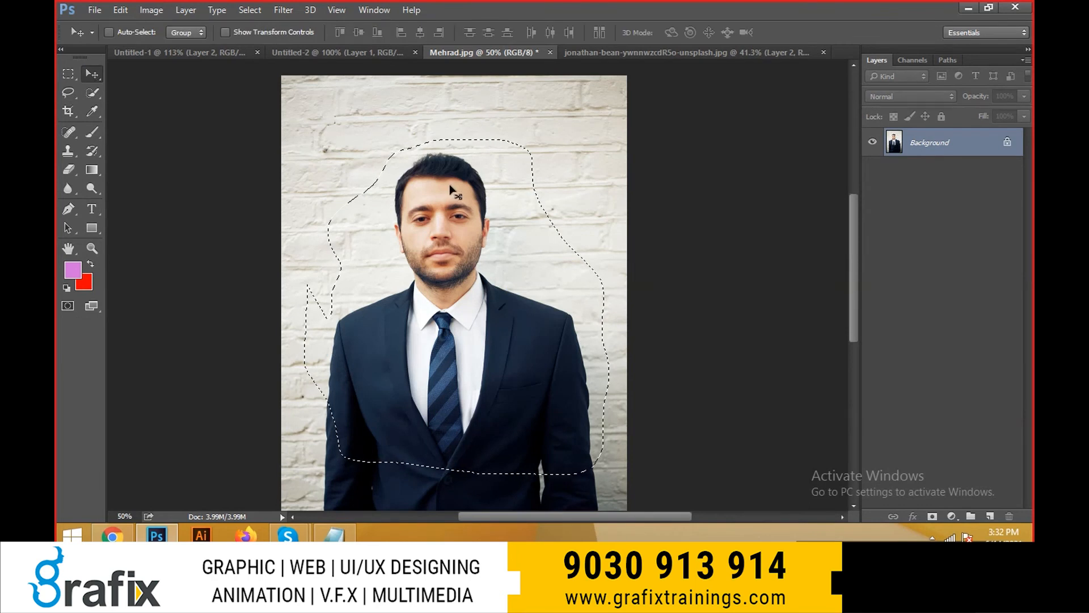
mouse_move(448, 186)
left_mouse_down()
mouse_move(623, 52)
mouse_move(494, 206)
left_mouse_up()
scroll(495, 221, "down", 2)
left_click_drag(516, 318, 340, 431)
- Move the two rectangular portraits up together in the seascape photo and shift the freehand cut-out slightly up and left
right_click(361, 227, "ctrl")
left_click(375, 237)
right_click(597, 222, "ctrl")
left_click(611, 232, "shift")
left_click_drag(617, 231, 599, 198)
right_click(345, 361)
left_click(356, 367)
left_click_drag(375, 414, 358, 405)
- Feather the freehand selection in the portrait photo by 10 pixels and copy it into the seascape beside the sharp freehand cut-out
left_click(468, 52)
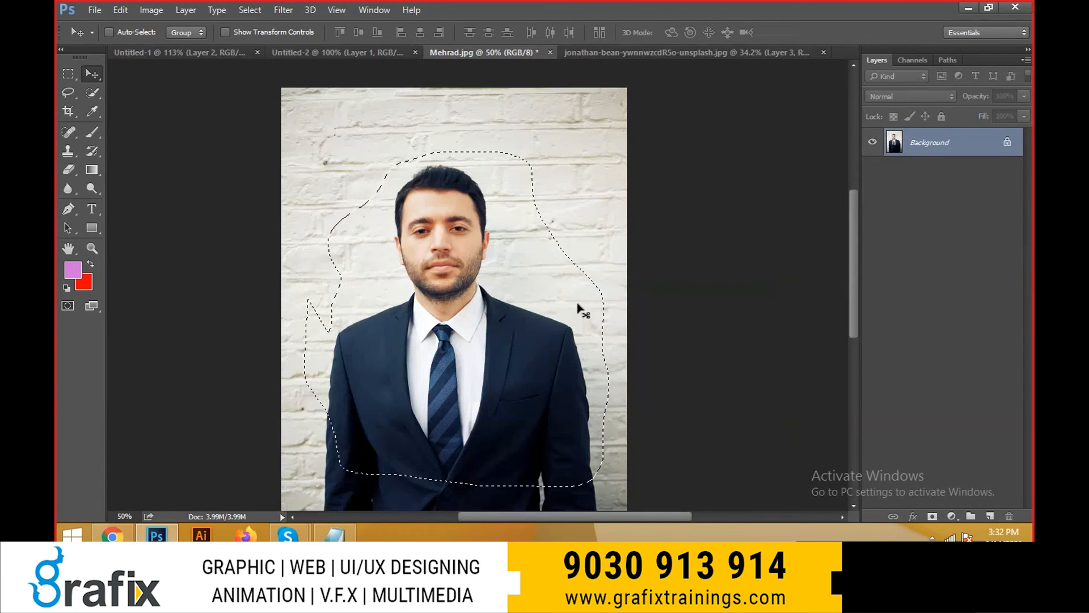
key("shift+F6")
type("10")
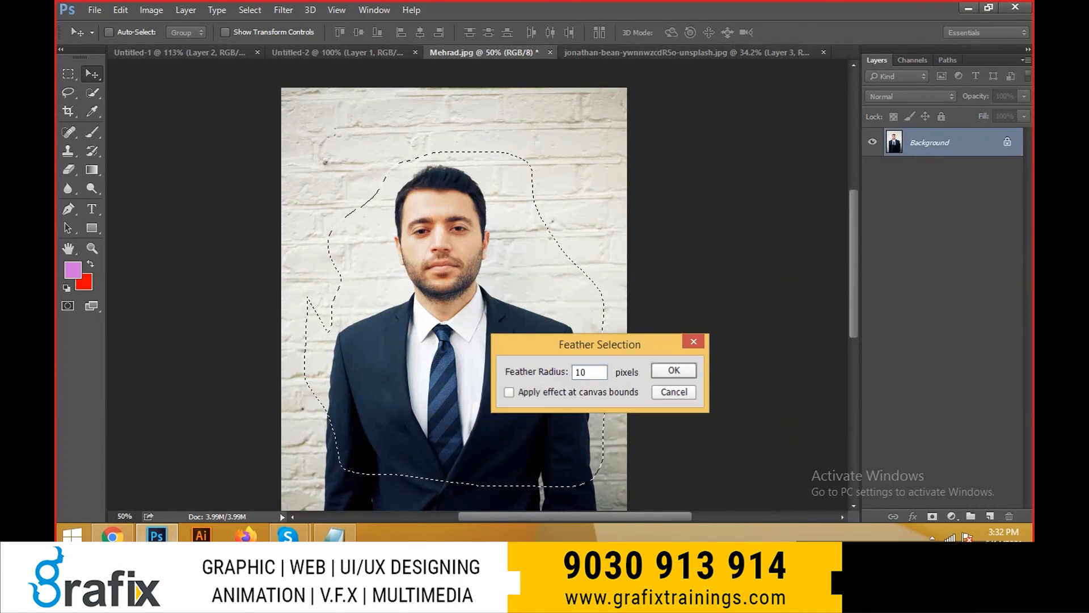
key("Return")
left_click_drag(494, 182, 596, 408)
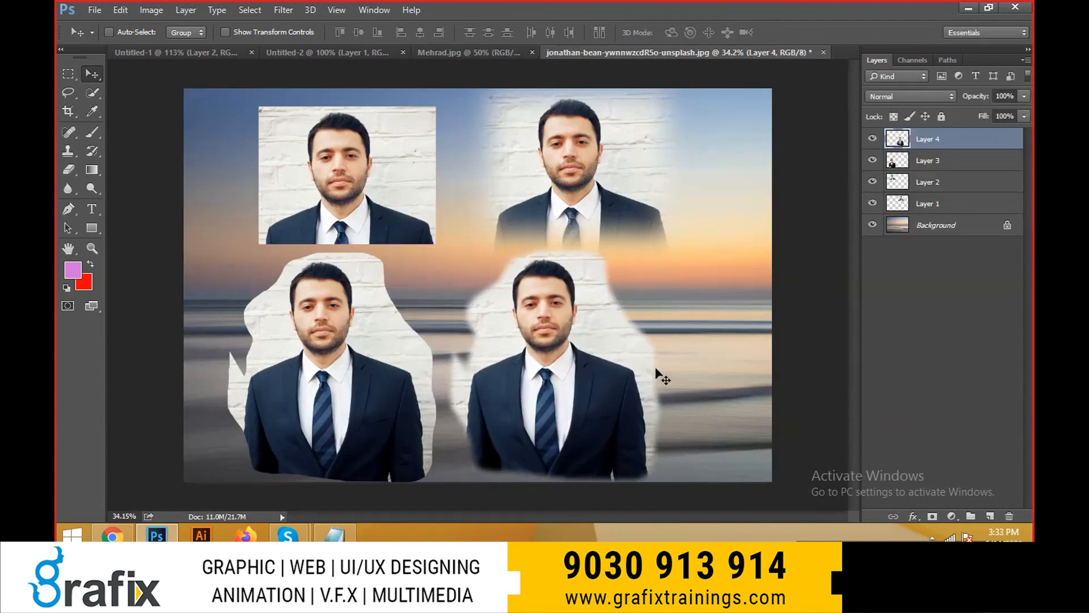
scroll(667, 384, "up", 1)
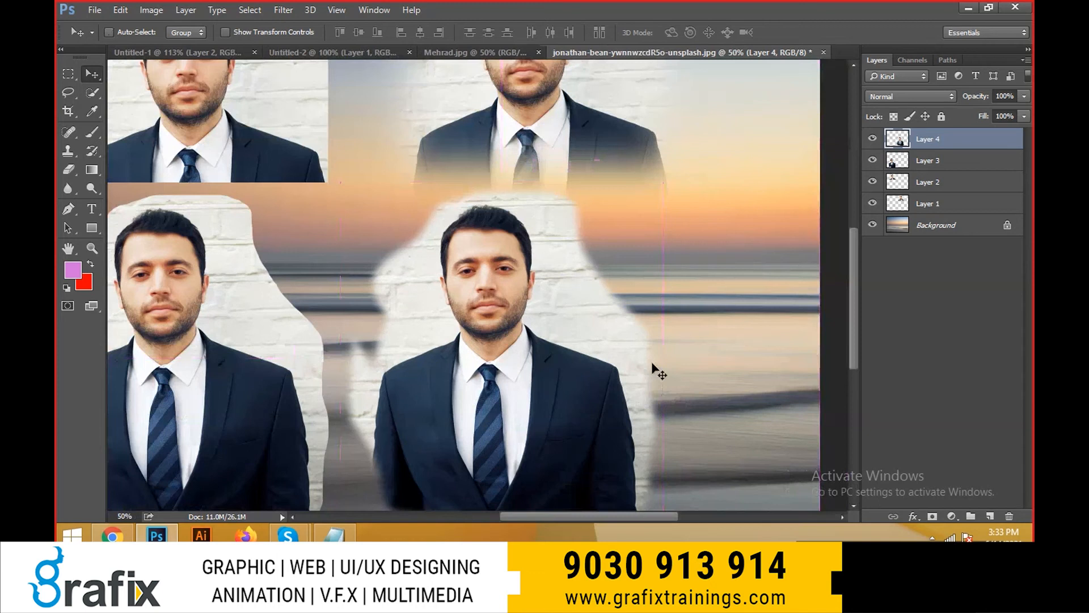
scroll(654, 374, "down", 1)
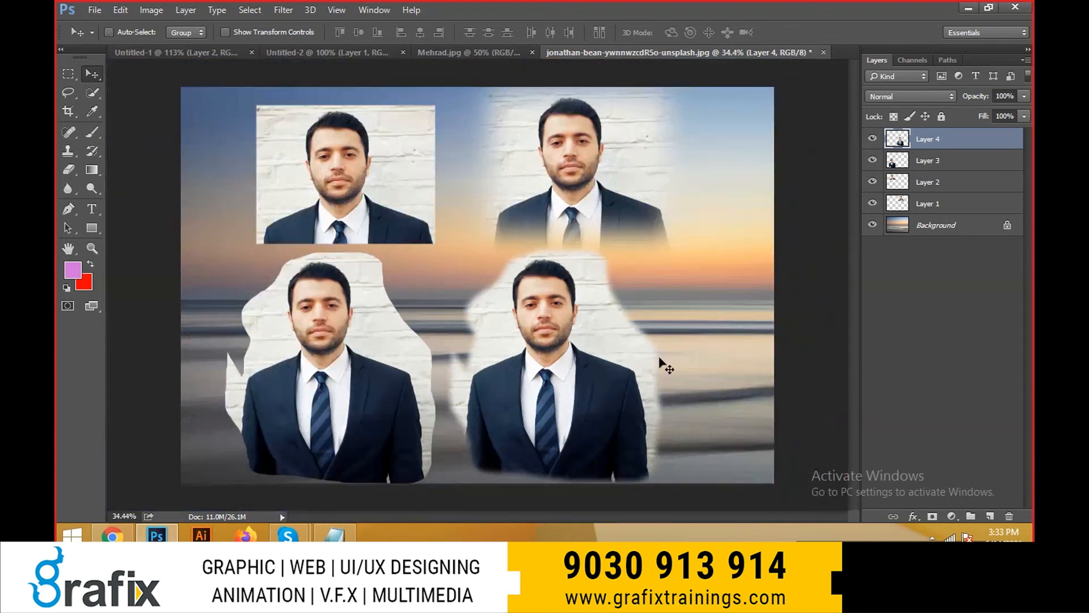
- Feather the portrait's freehand selection by 50 pixels and copy it into the seascape, to the right of the two lower cut-outs
left_click(466, 54)
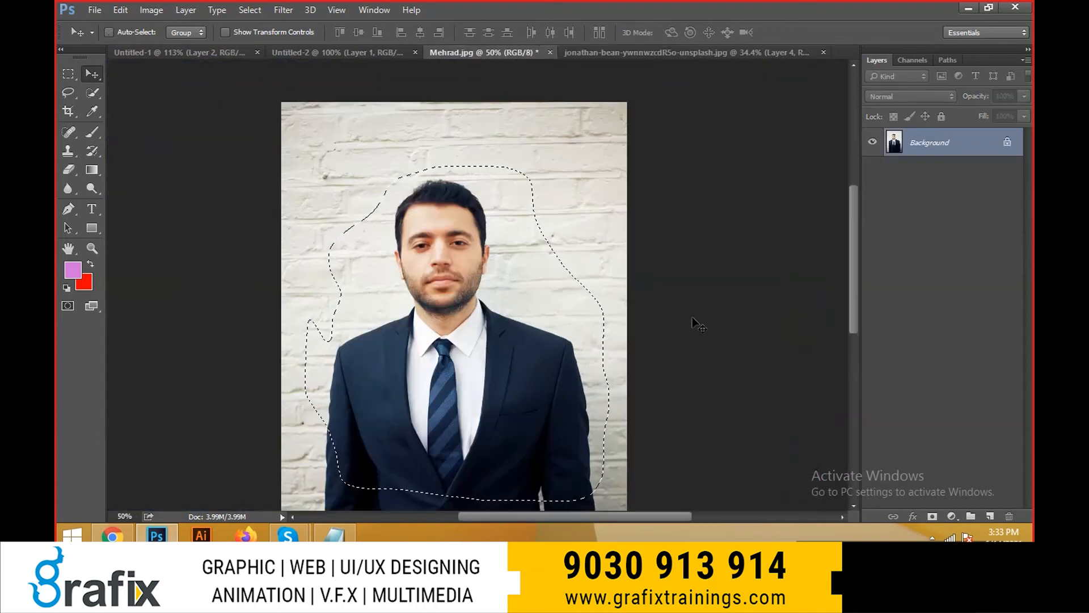
key("shift+F6")
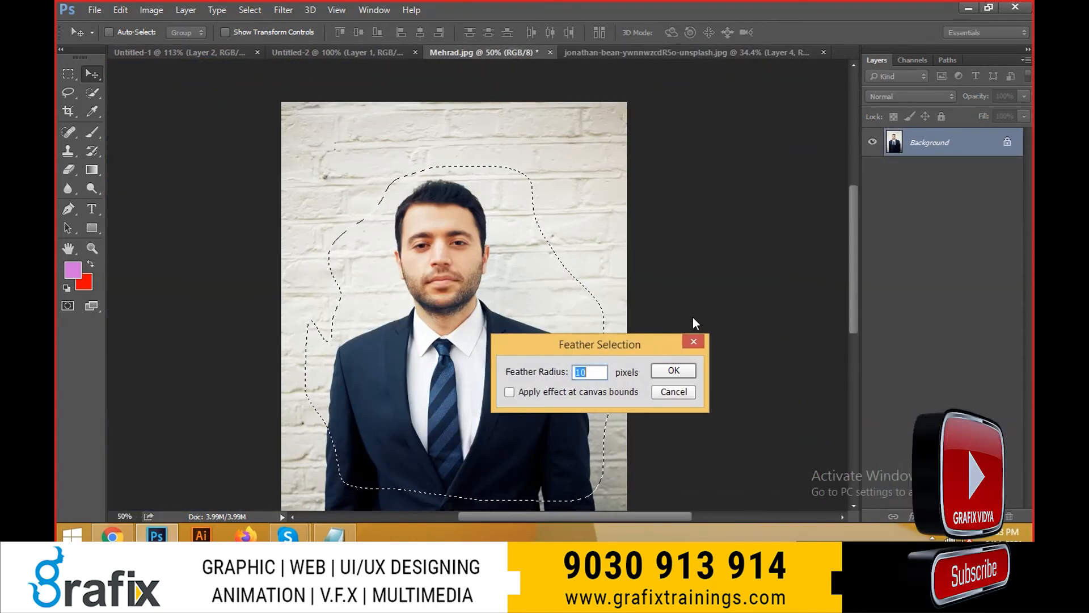
type("50")
key("Return")
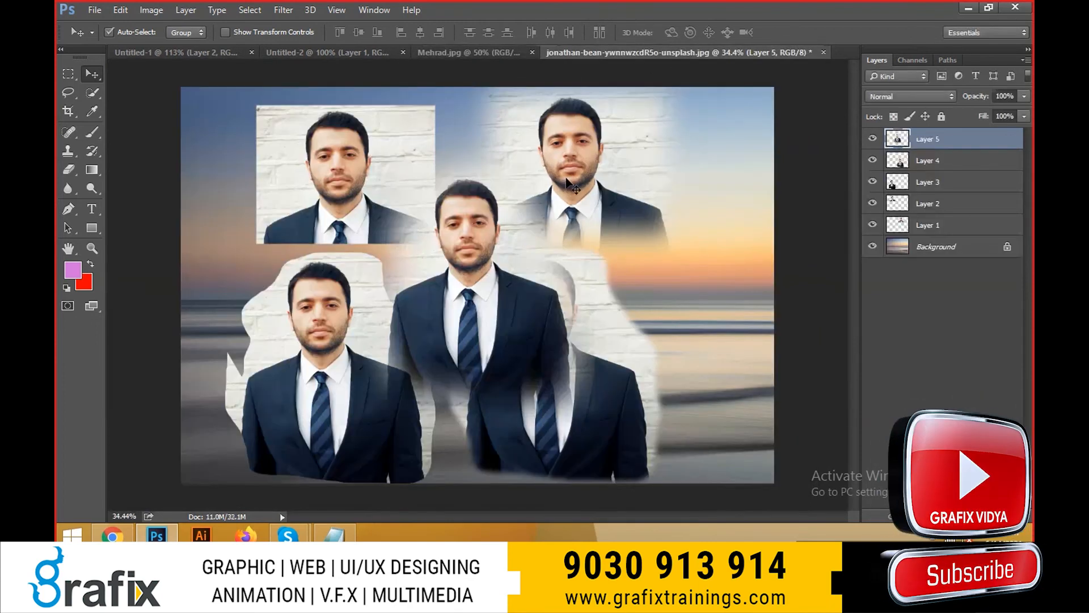
left_click_drag(502, 323, 680, 397)
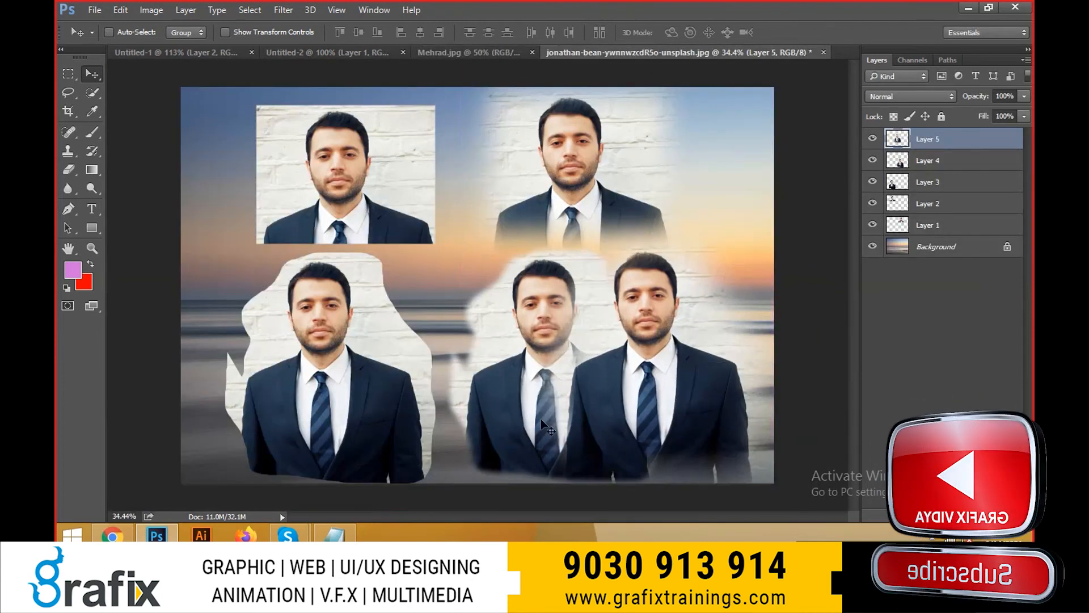
- Select the three freehand cut-outs on Layers 3, 4 and 5 and scale them down together with Free Transform
right_click(499, 366, "ctrl")
left_click(514, 381)
right_click(393, 366, "shift")
left_click(406, 375, "shift")
key("ctrl+t")
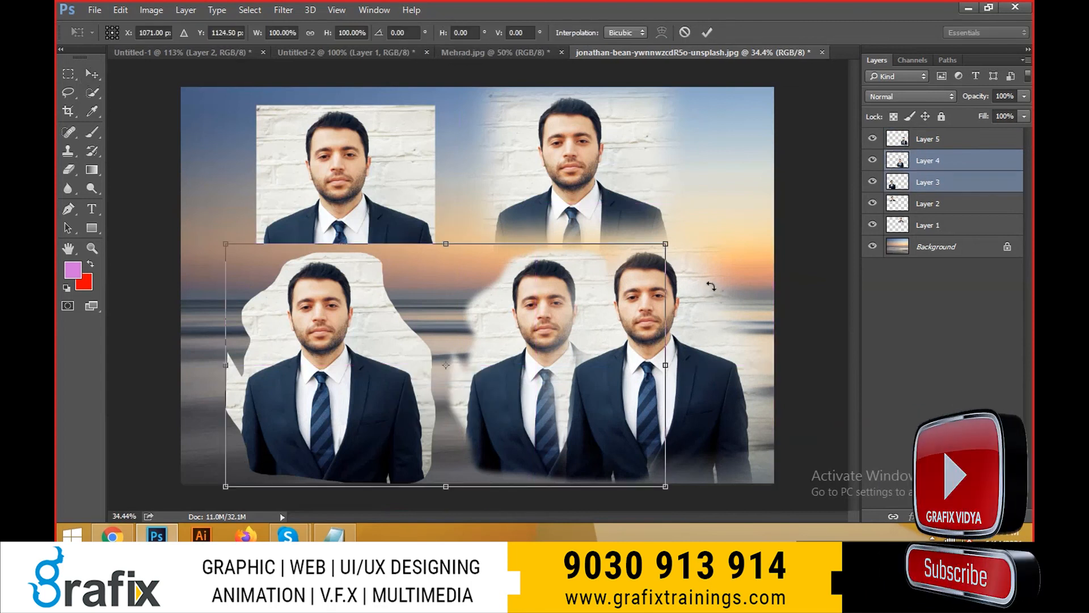
key("Escape")
left_click(930, 142, "shift")
key("ctrl+t")
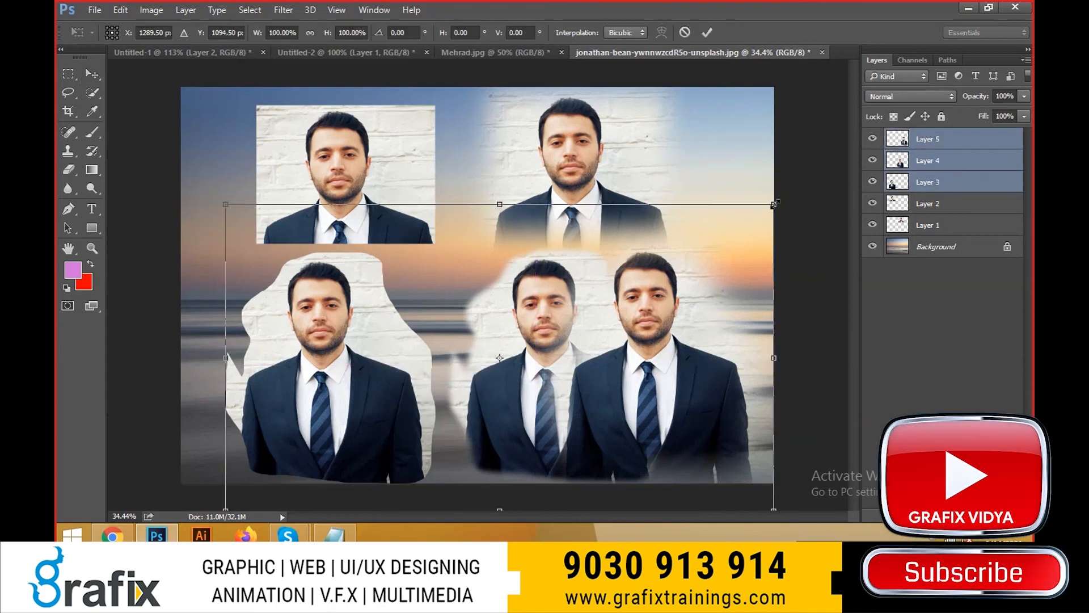
left_click_drag(774, 204, 678, 224)
key("Return")
- Move the strongly feathered cut-out right, clear of the middle one
left_click_drag(615, 337, 686, 323)
right_click(567, 318)
left_click(577, 327)
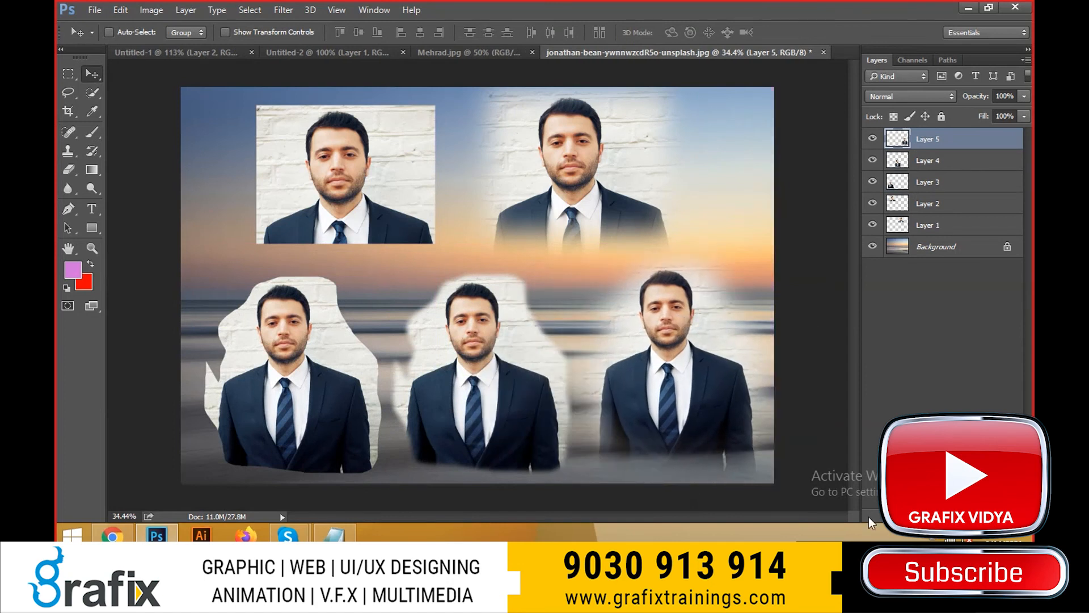
- Shift the sharp and the lightly feathered freehand cut-outs left to space out the lower row
right_click(518, 364)
left_click(529, 373)
right_click(331, 342)
left_click(353, 350)
left_click_drag(353, 351, 329, 359)
right_click(499, 391)
left_click(514, 397)
left_click_drag(513, 397, 472, 404)
right_click(478, 384)
left_click(492, 395)
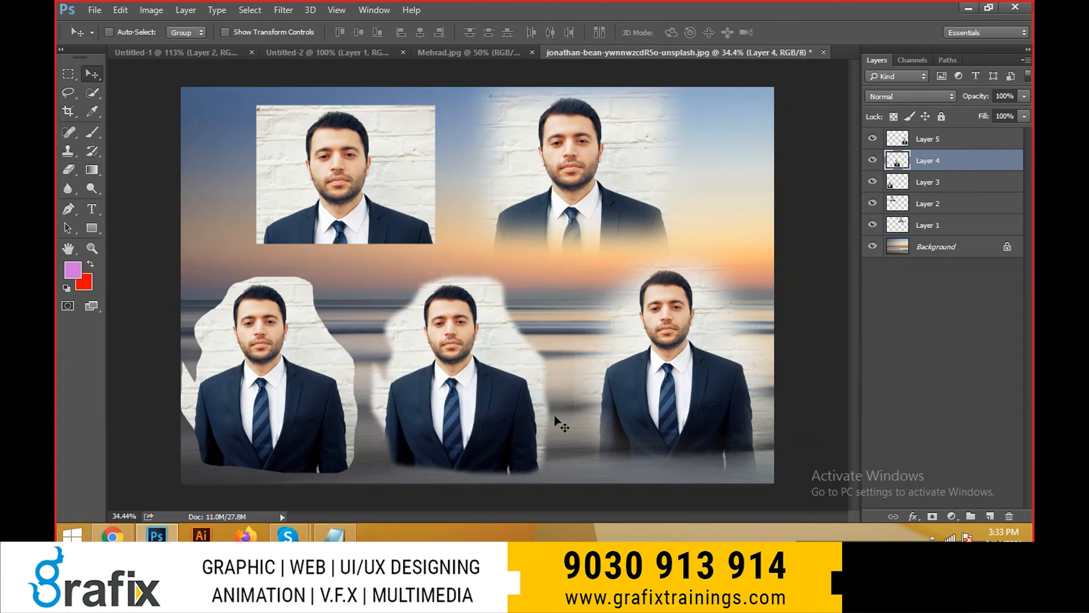
- Nudge the strongly feathered cut-out slightly left and inspect its soft edges up close
scroll(512, 357, "up", 1)
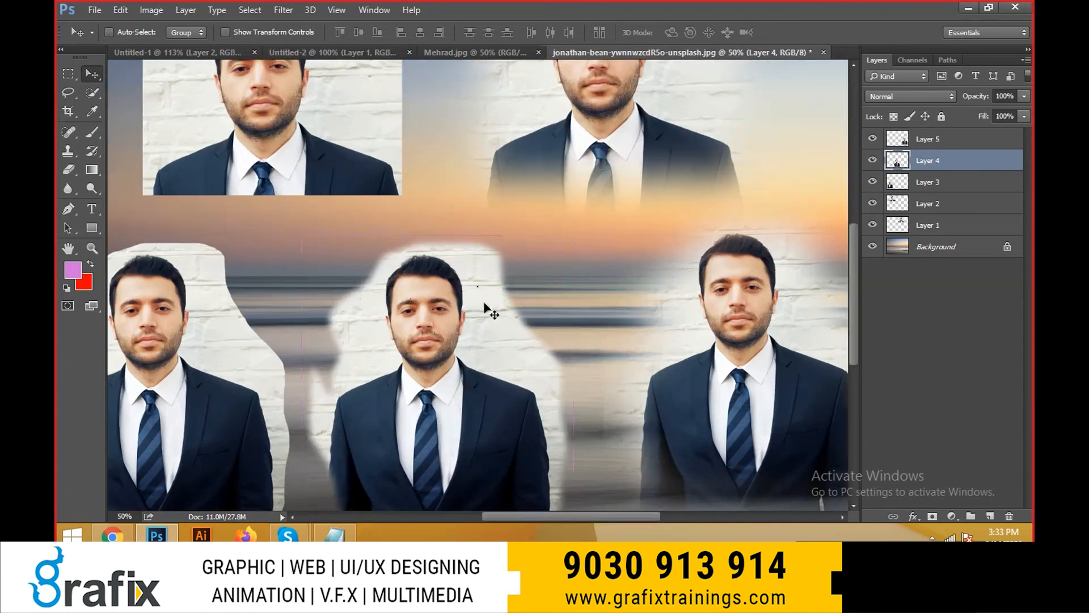
left_click_drag(470, 436, 442, 369)
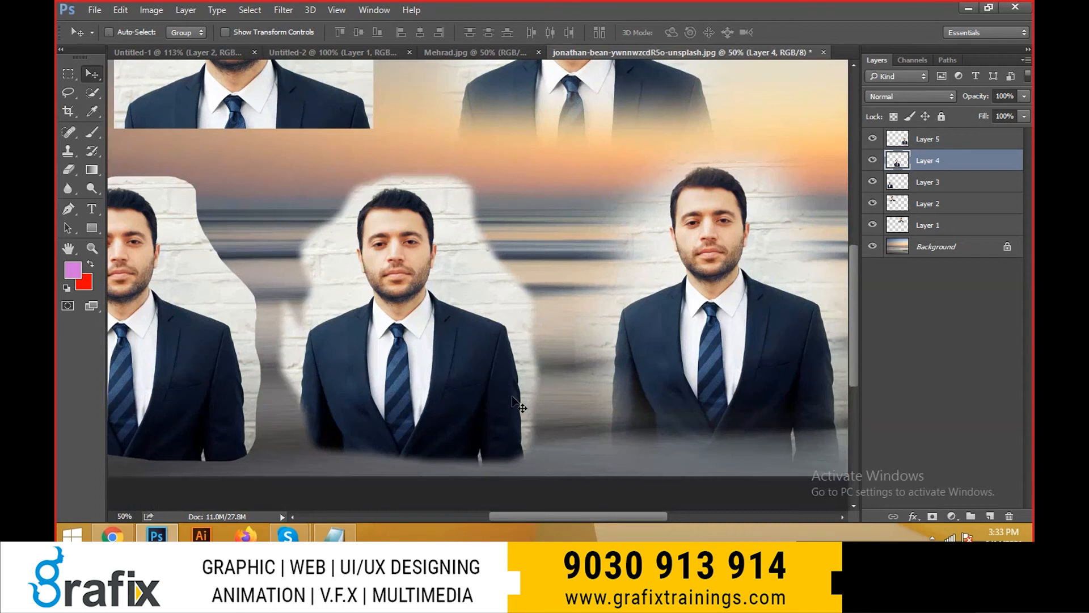
left_click_drag(611, 445, 487, 447)
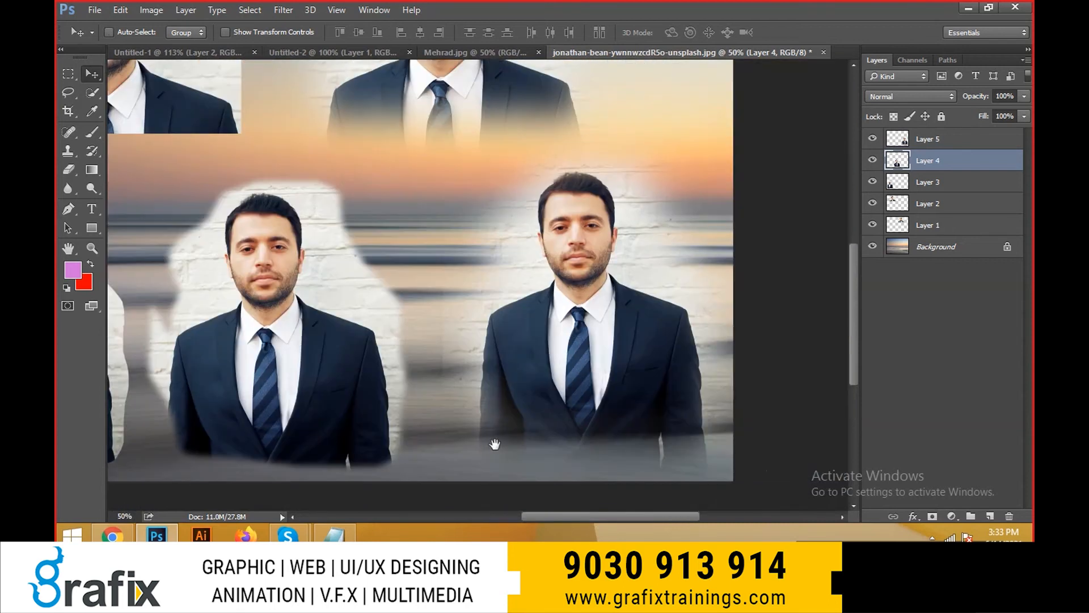
right_click(529, 357)
left_click(547, 366)
left_click_drag(556, 364, 540, 364)
key("e")
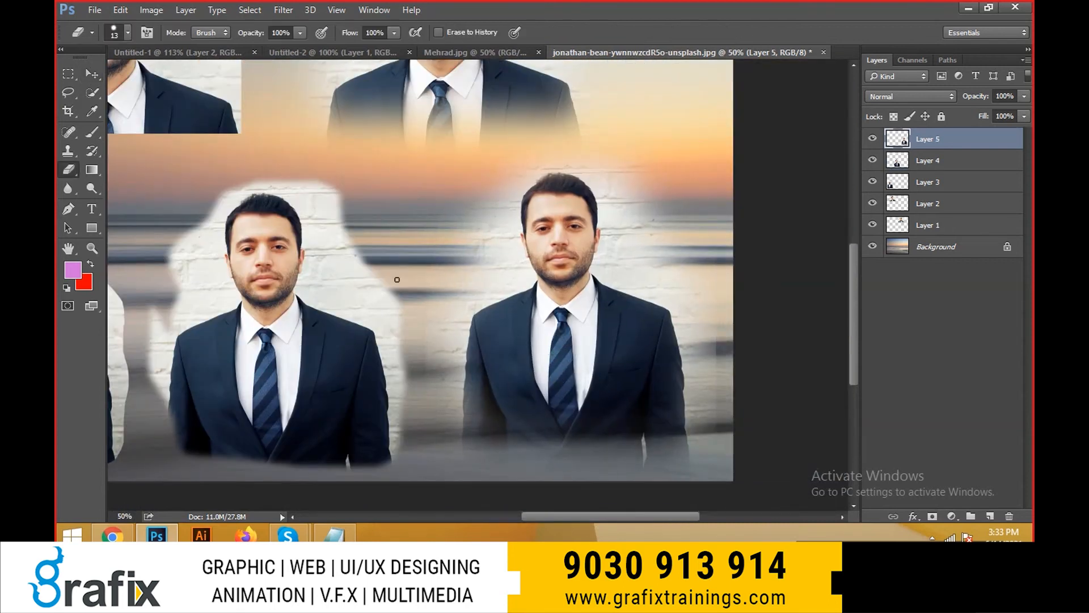
key("v")
scroll(647, 175, "up", 3)
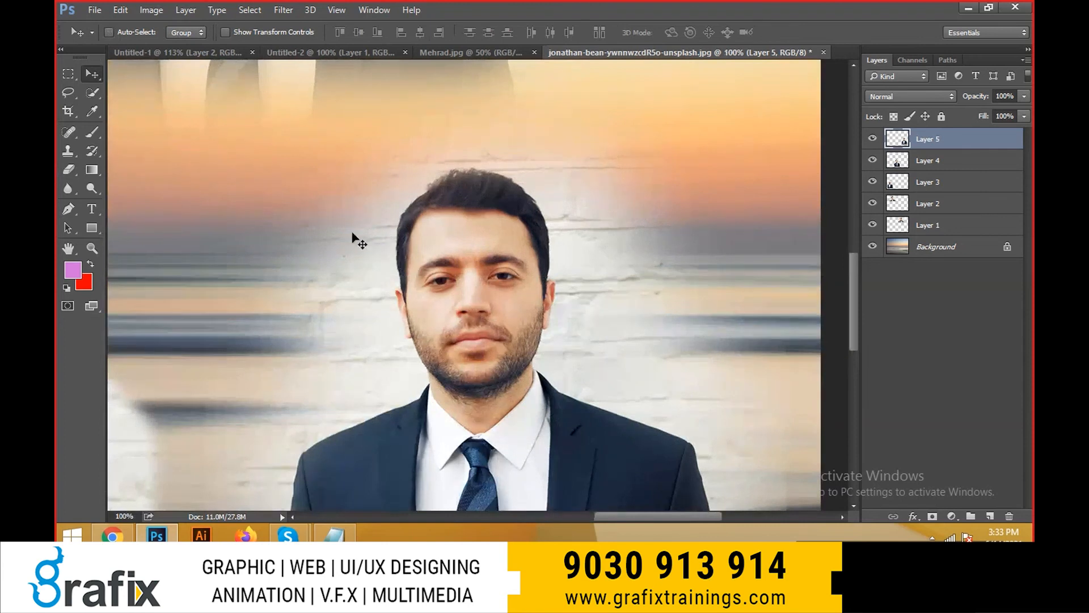
right_click(492, 320)
left_click(505, 330)
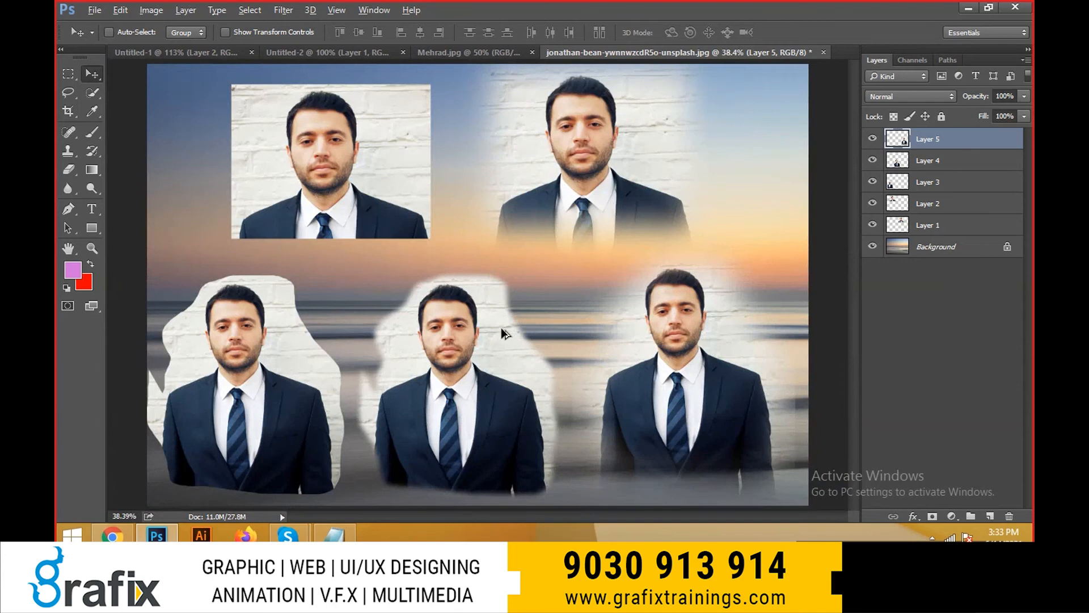
- Switch to the Notepad shortcut notes and review the Feather Selection shortcuts and the recommended feather radius line
key("alt+Tab")
scroll(397, 351, "down", 1)
scroll(463, 339, "up", 1)
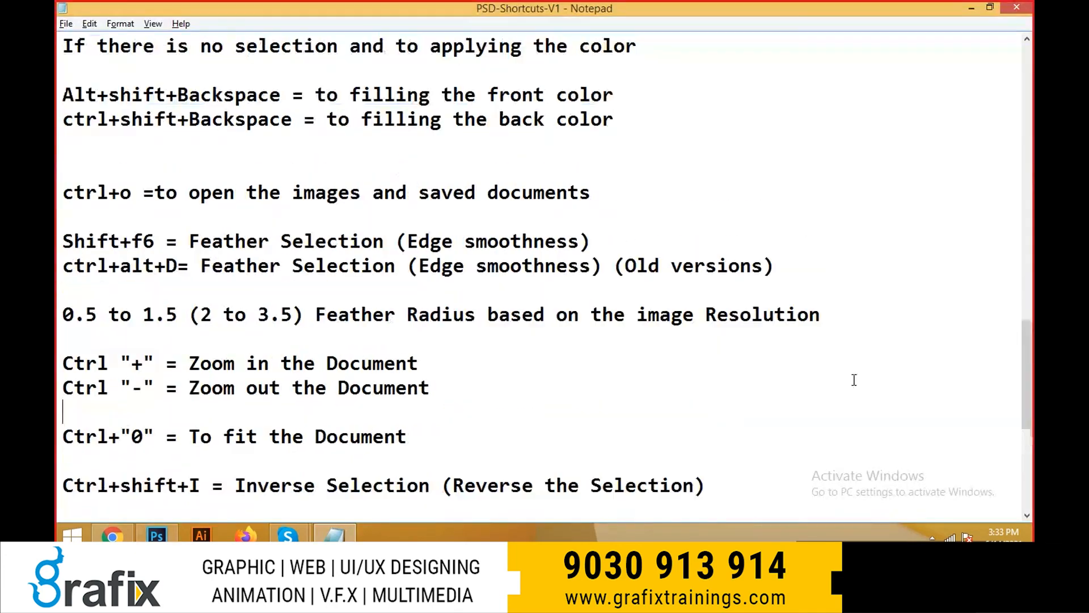
left_click_drag(822, 316, 57, 238)
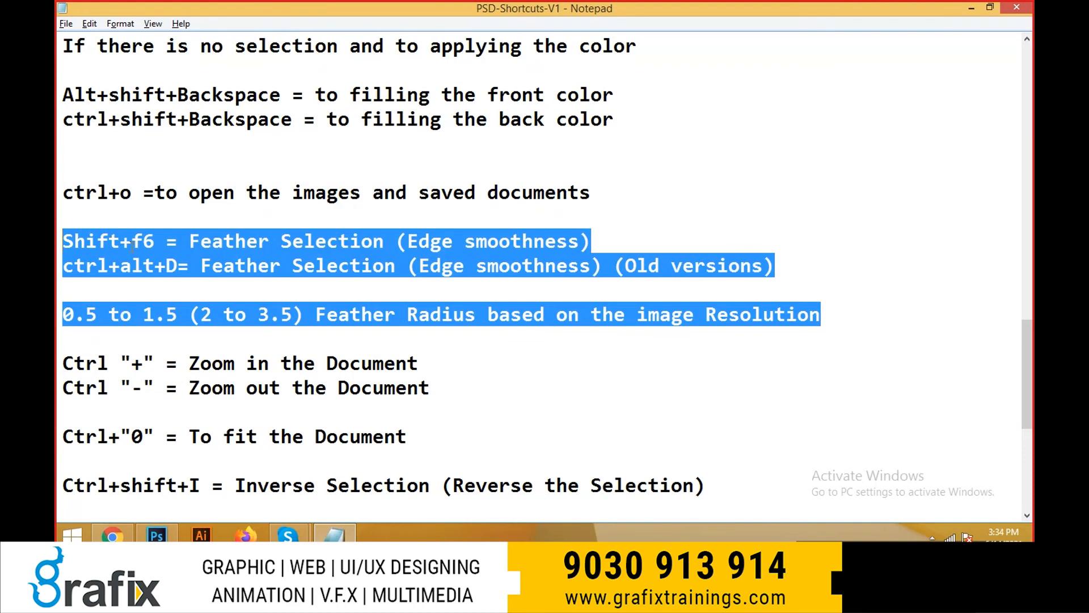
left_click_drag(65, 266, 361, 278)
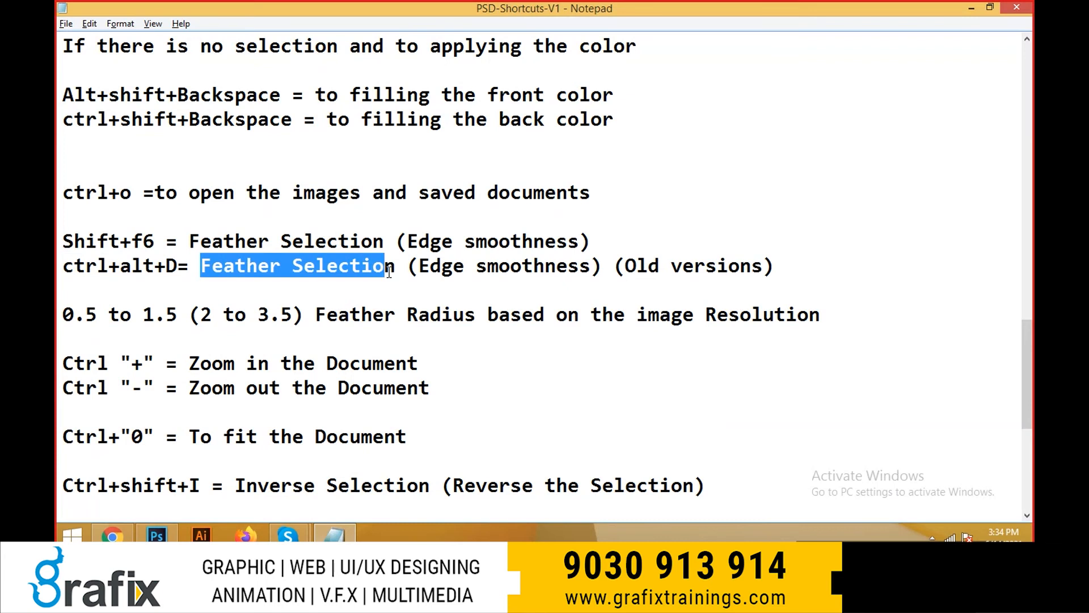
left_click_drag(890, 282, 201, 258)
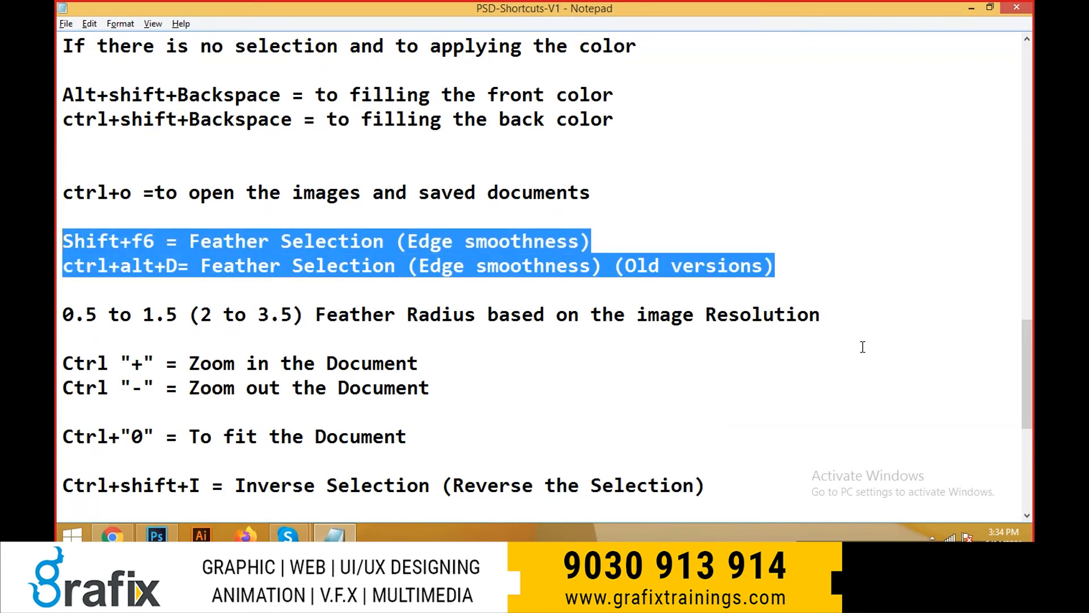
left_click_drag(857, 318, 520, 316)
left_click(521, 338)
left_click_drag(156, 325, 60, 315)
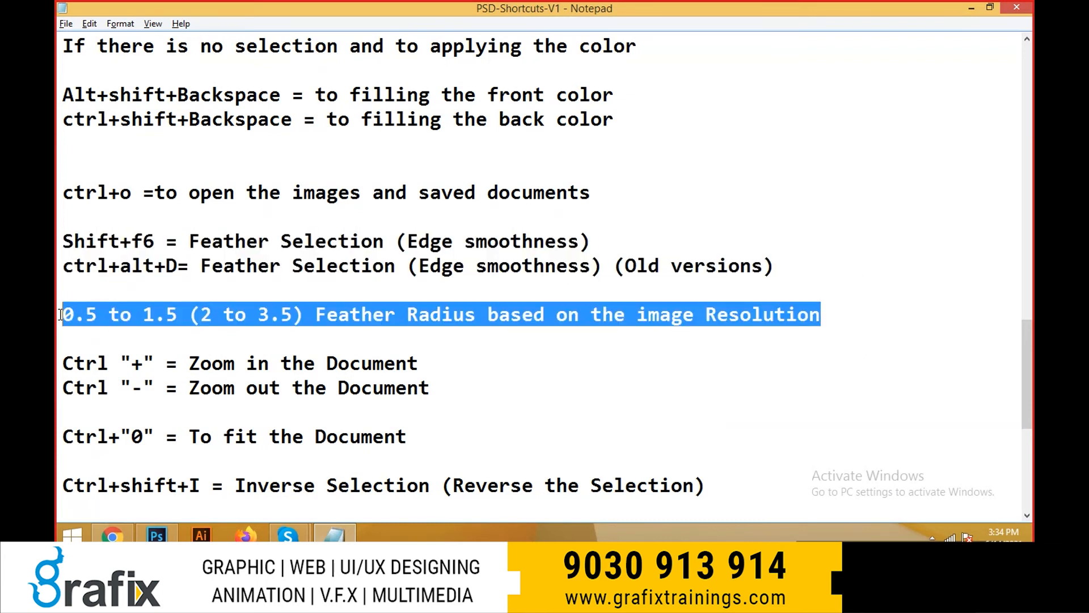
left_click(292, 315)
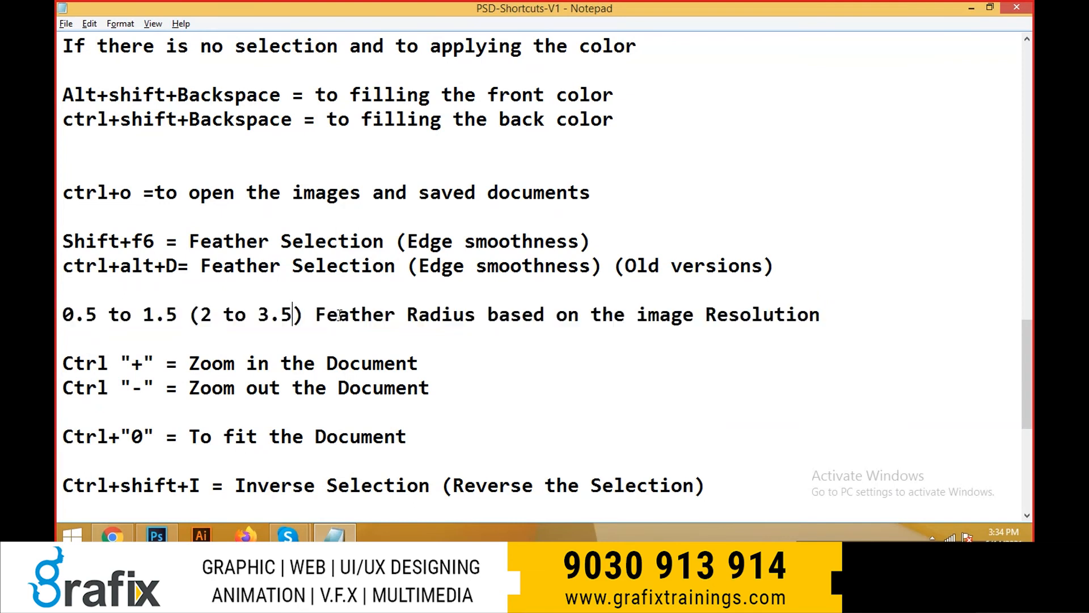
left_click_drag(360, 316, 385, 316)
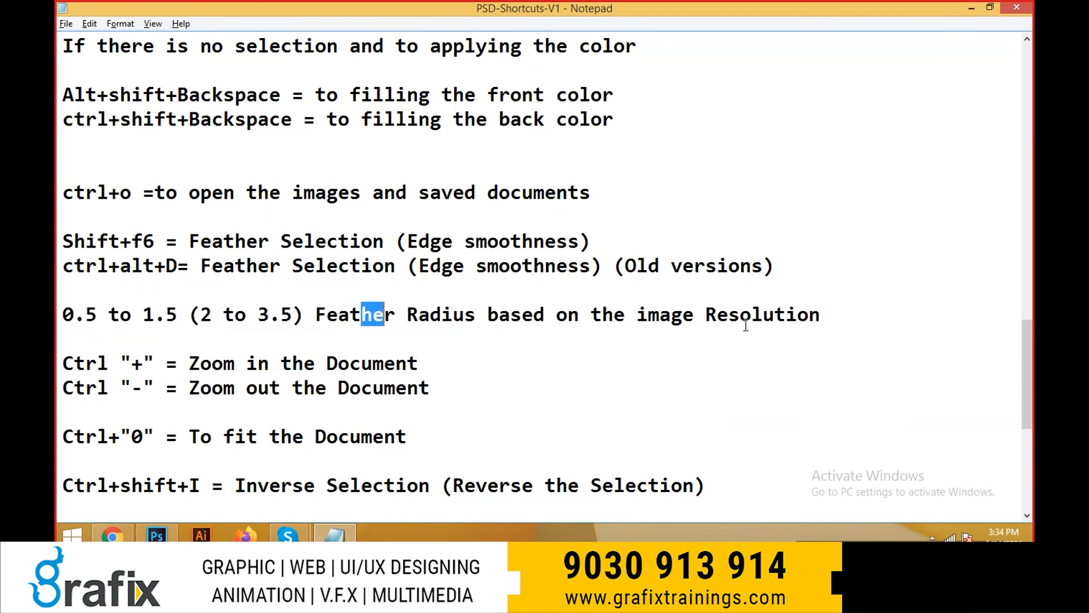
- Extend the feather radius note with "to the image cutting the edge perfectly" and add a blank line below it
left_click(850, 322)
key("Return")
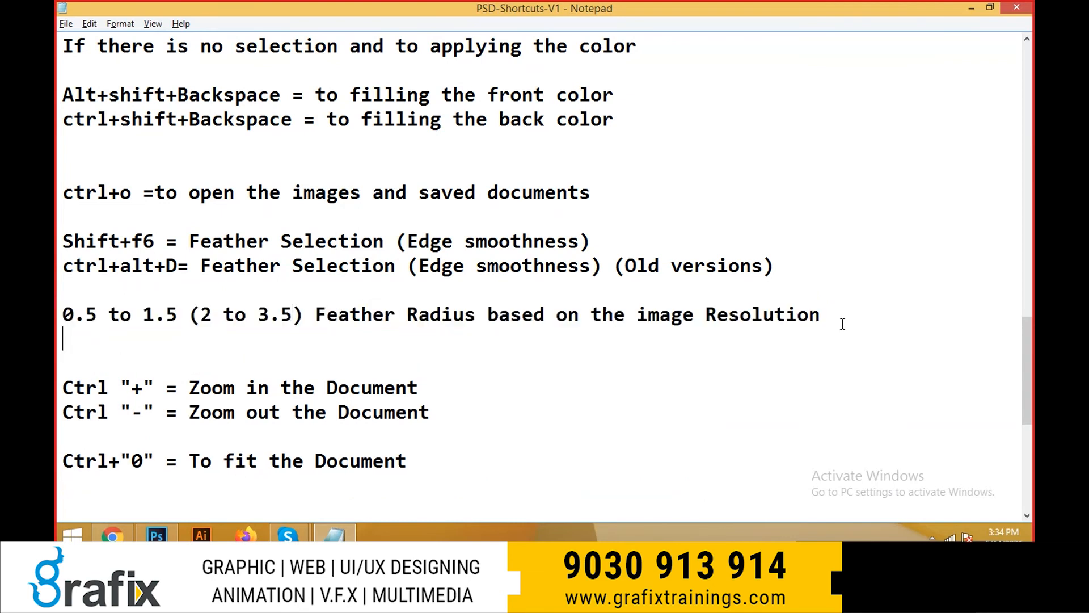
left_click(831, 316)
type("to the image")
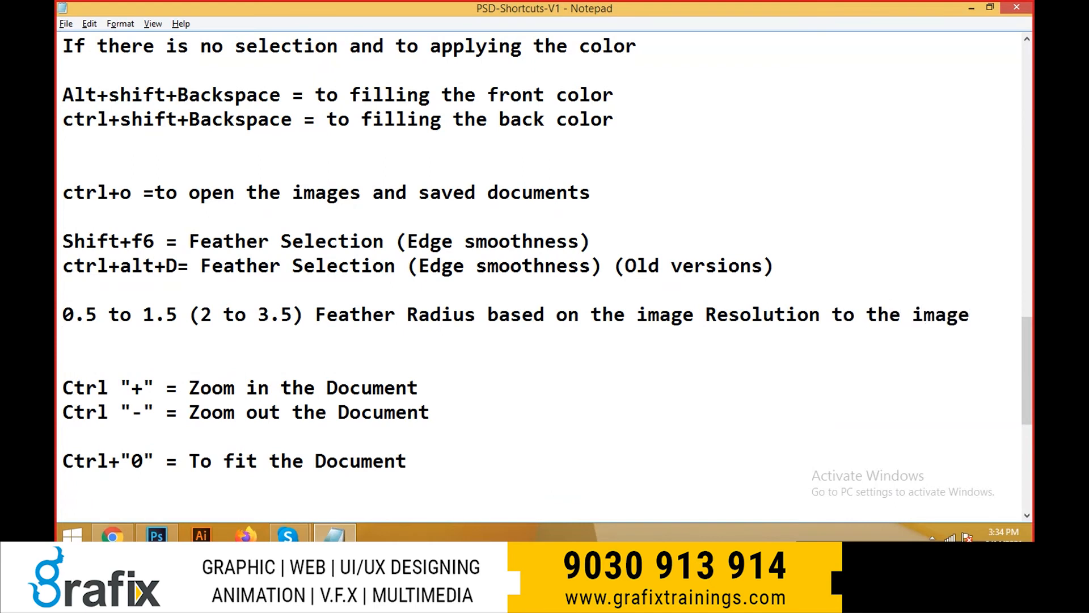
type(" cutting")
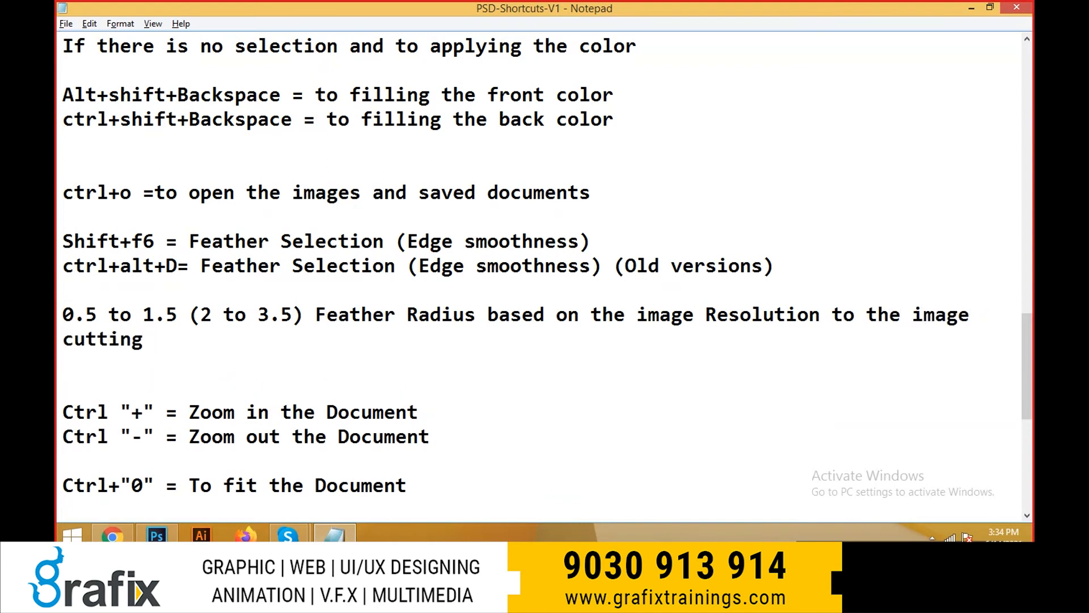
type(" the edge pe")
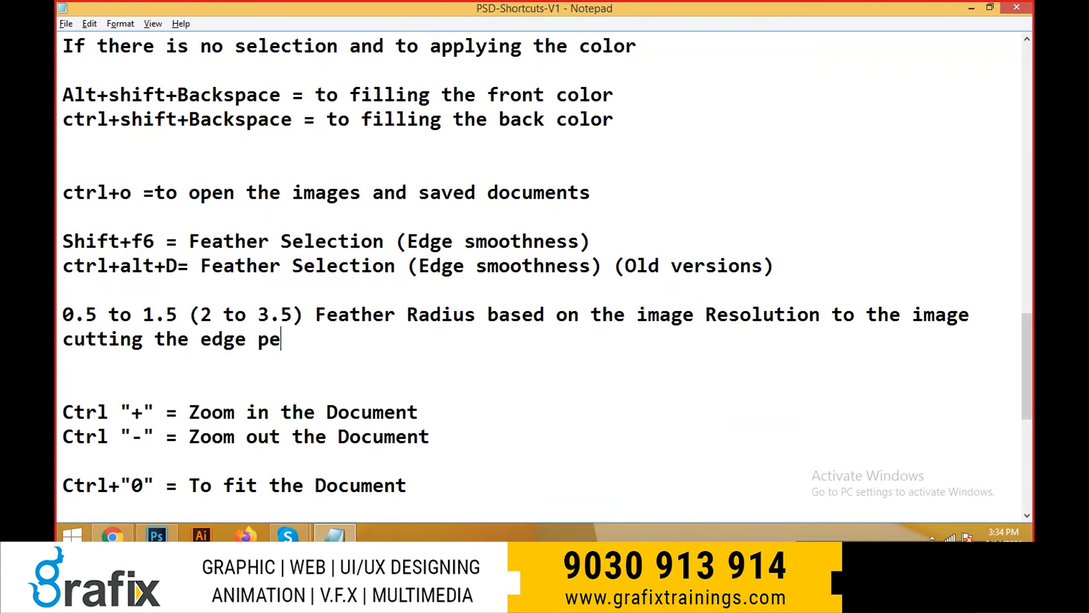
type("rfectly")
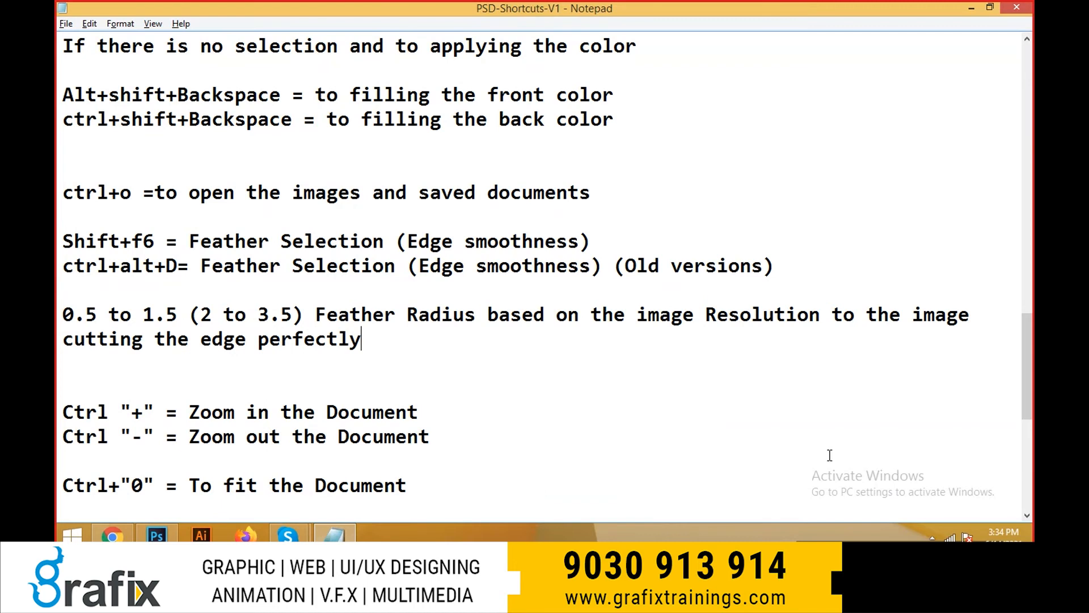
- Replace "cutting the edge perfectly" in the feather radius note with "isolating to the background."
left_click_drag(64, 341, 368, 341)
type("is")
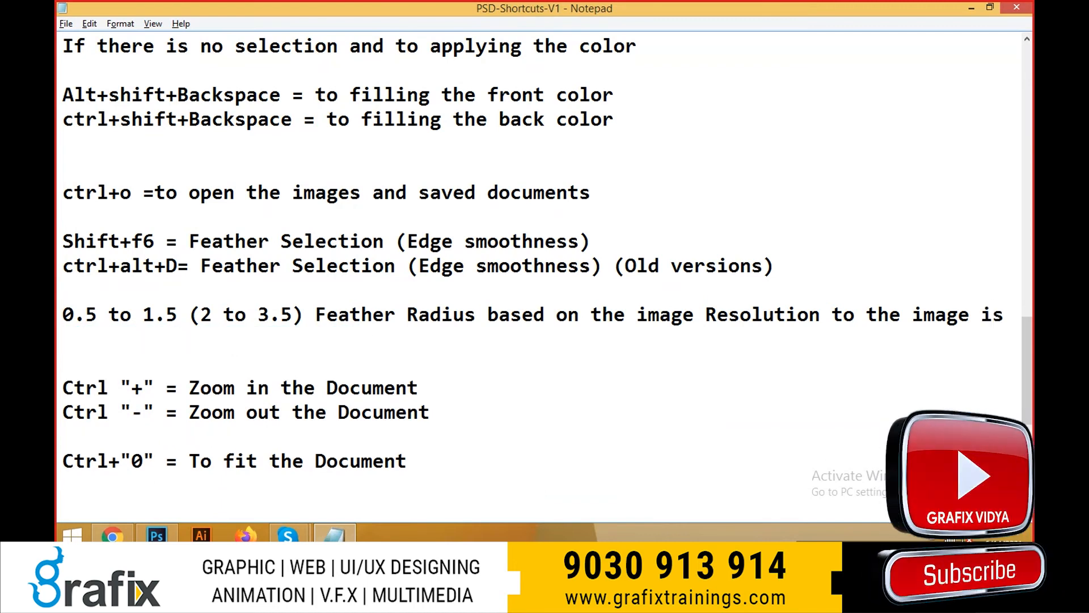
type("olation")
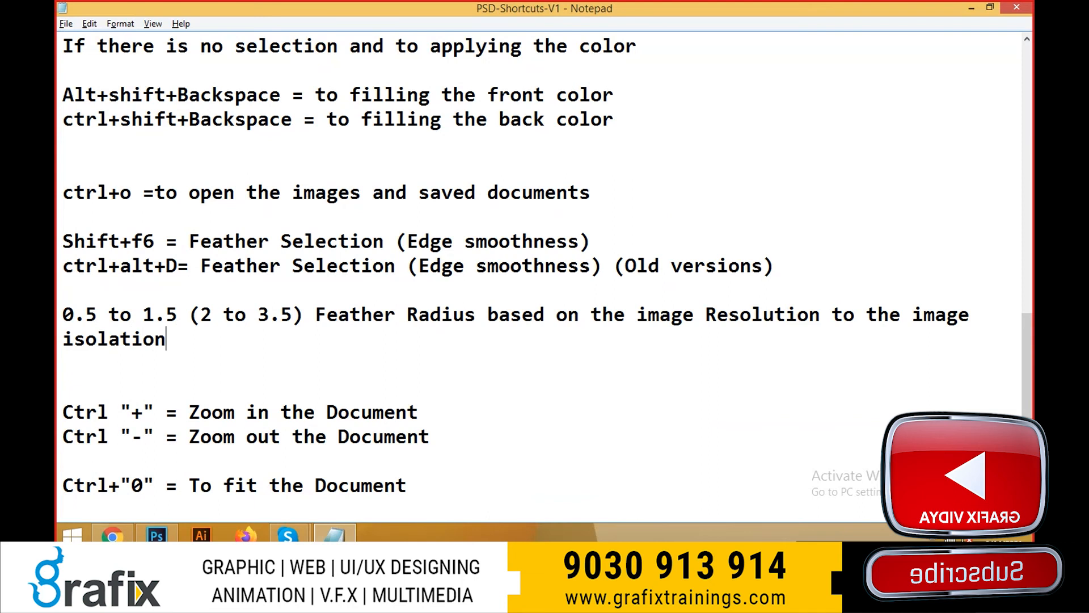
key("BackSpace")
key("BackSpace")
type("ng on t")
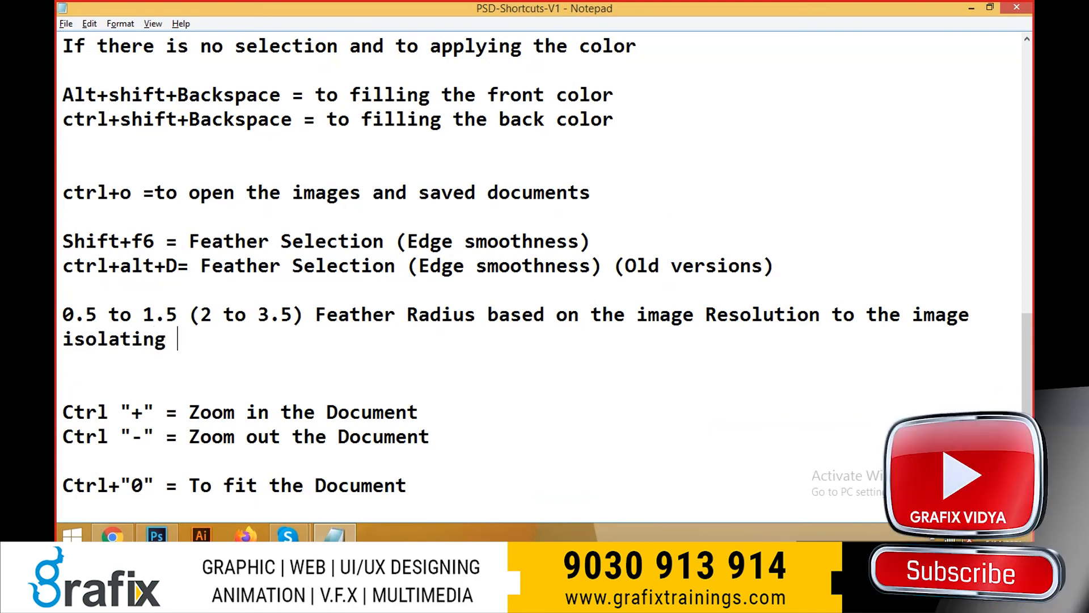
key("BackSpace")
key("BackSpace")
key("BackSpace")
key("BackSpace")
type("to the ")
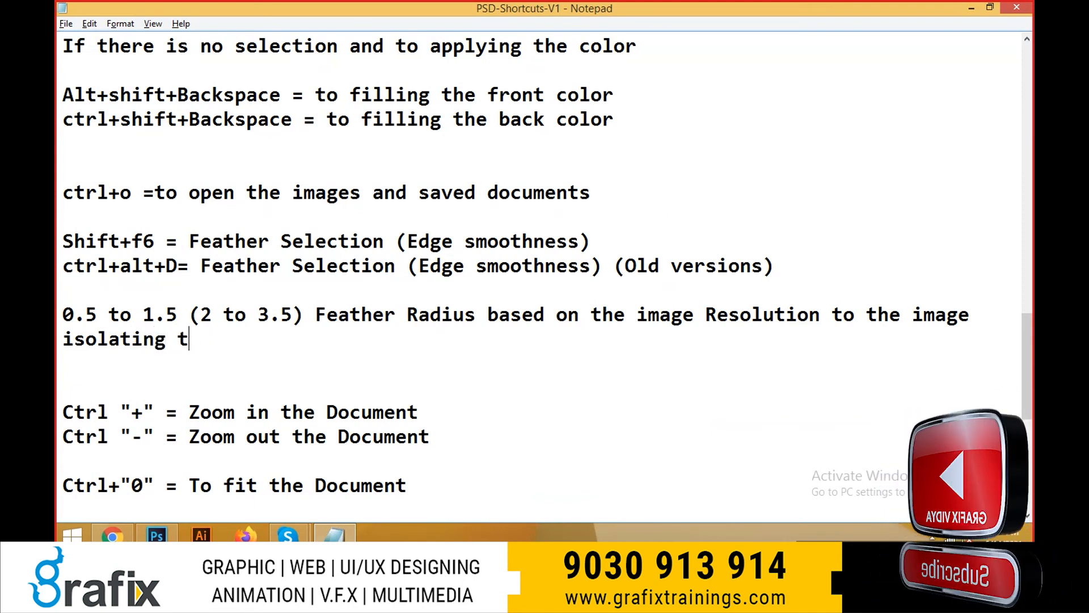
type("background.")
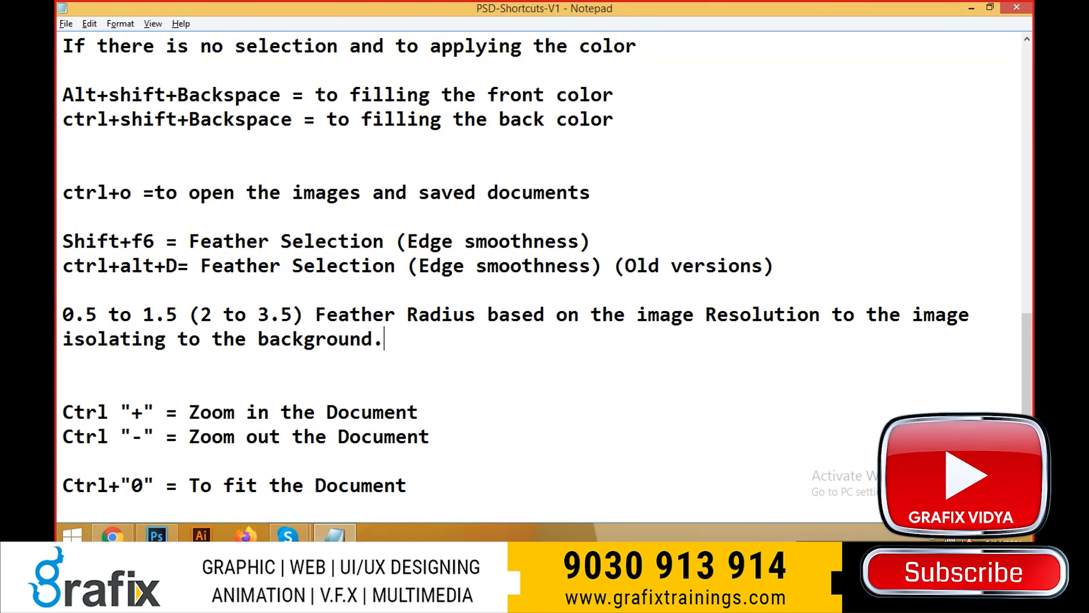
- Highlight the complete block of feather notes and glance at the portrait cut-outs in Photoshop for comparison
left_click(119, 314)
left_click(199, 313)
left_click_drag(62, 227, 399, 344)
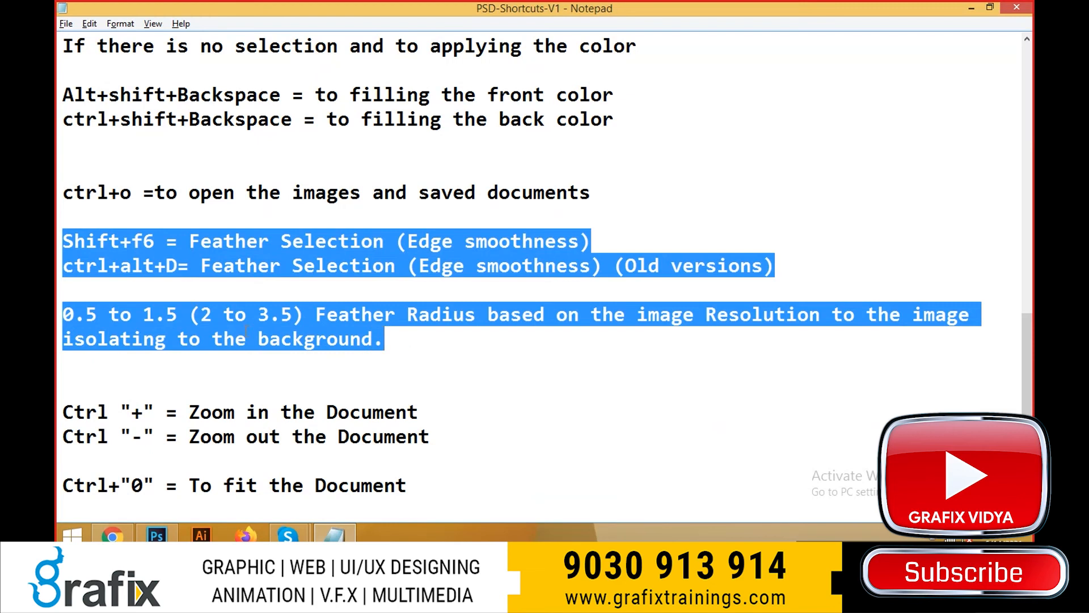
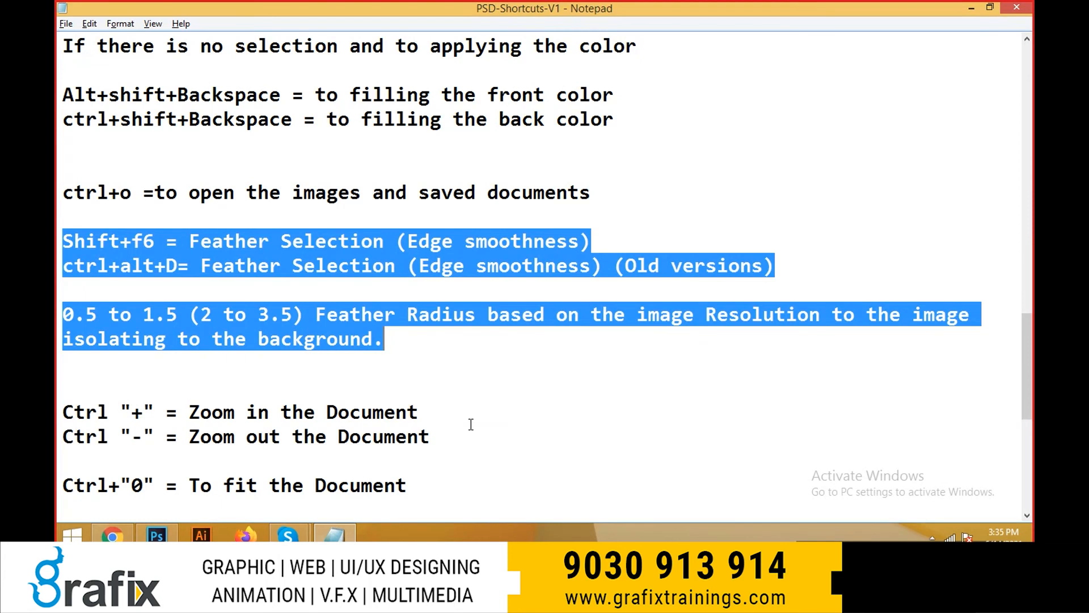
key("alt+Tab")
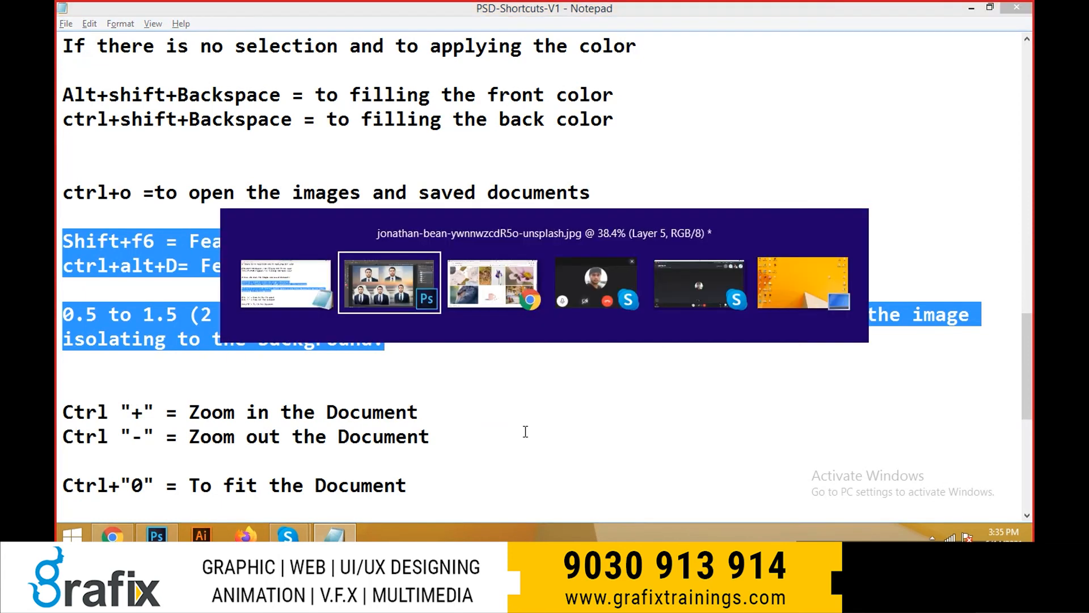
key("alt+Tab")
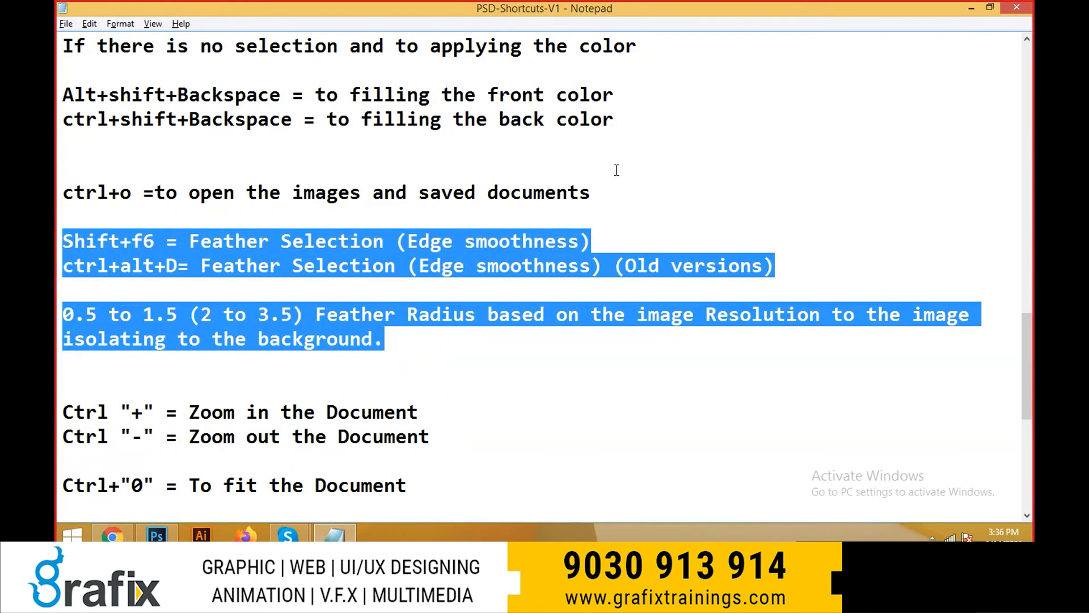
key("alt+Tab")
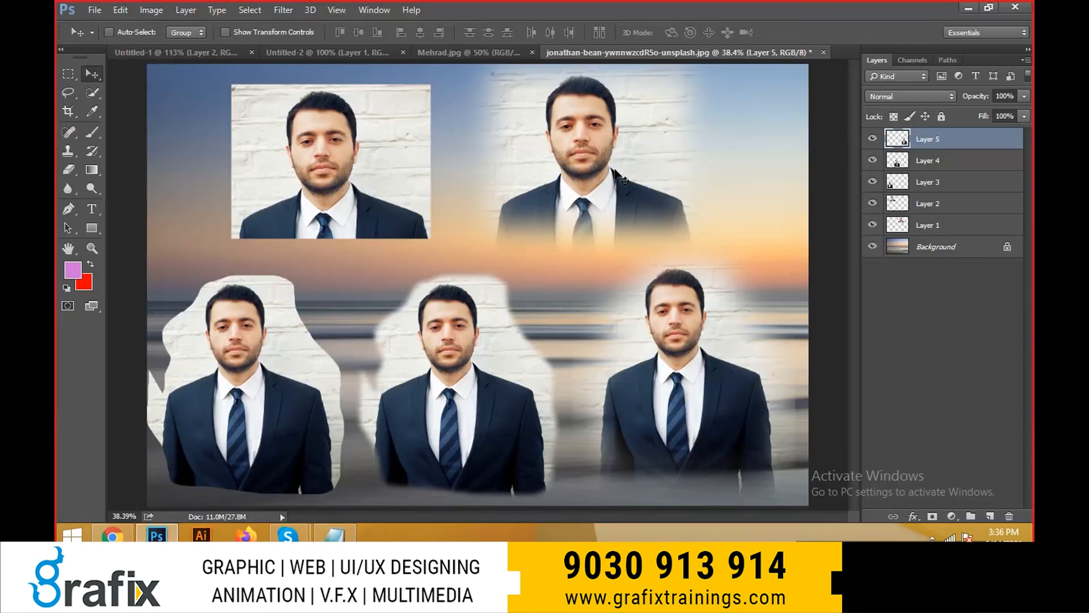
key("alt+Tab")
- Review the two Feather Selection shortcut lines, Shift+f6 and ctrl+alt+D for old versions
left_click(411, 386)
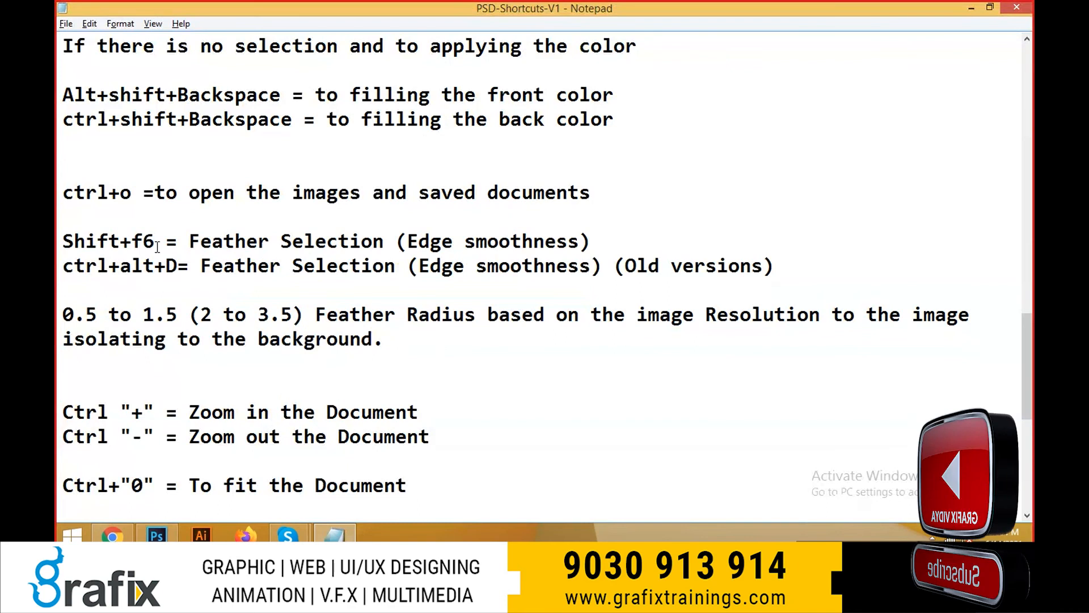
left_click_drag(63, 241, 593, 238)
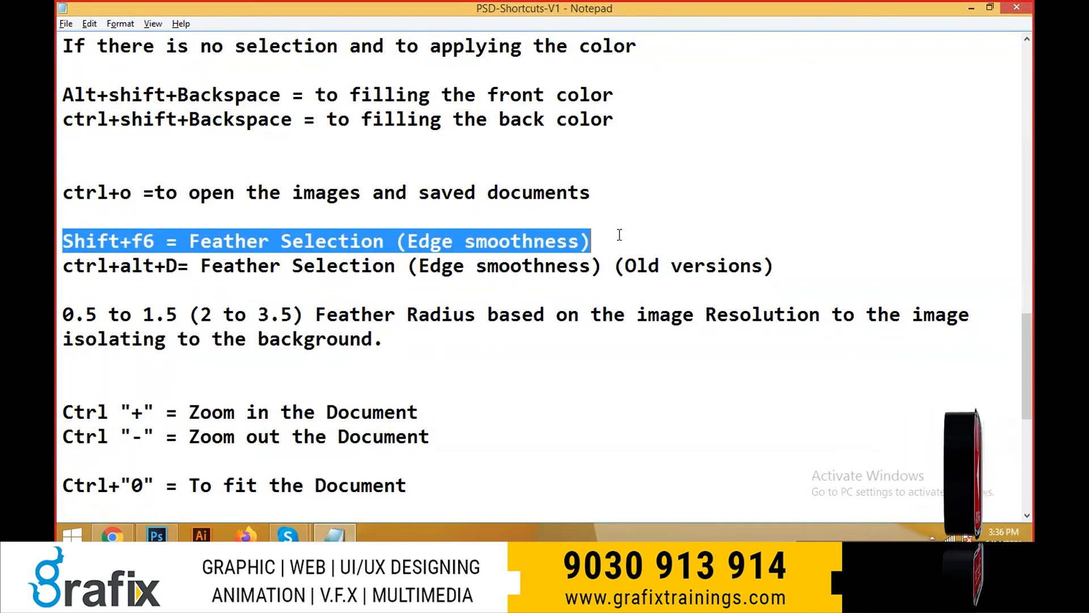
left_click_drag(63, 266, 790, 272)
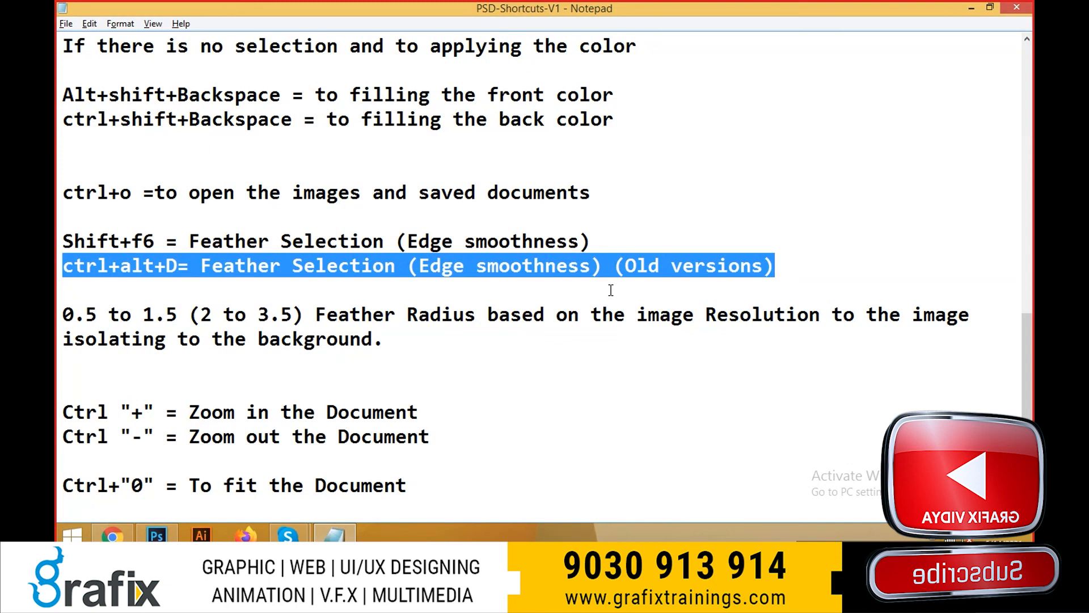
left_click(681, 287)
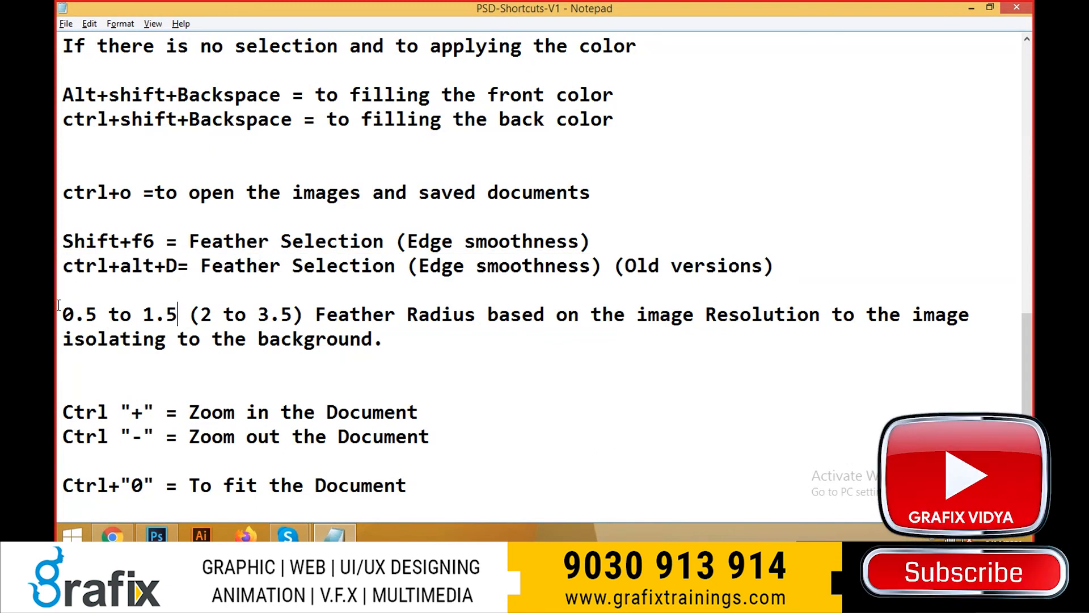
- Review the feather radius ranges 0.5 to 1.5 and 2 to 3.5 and their dependence on image resolution
left_click_drag(63, 313, 223, 313)
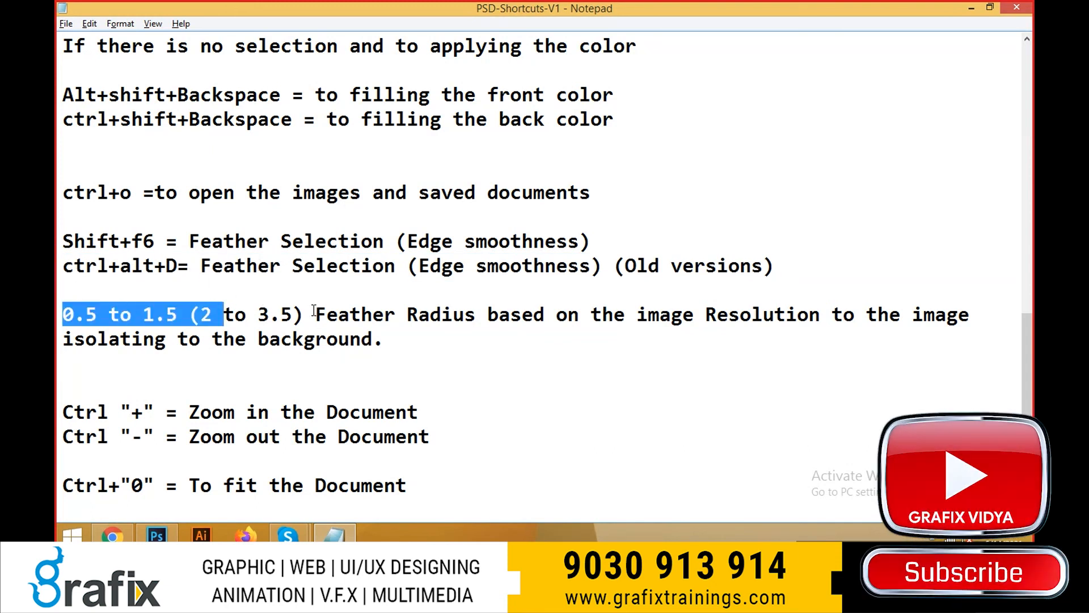
left_click_drag(326, 313, 466, 313)
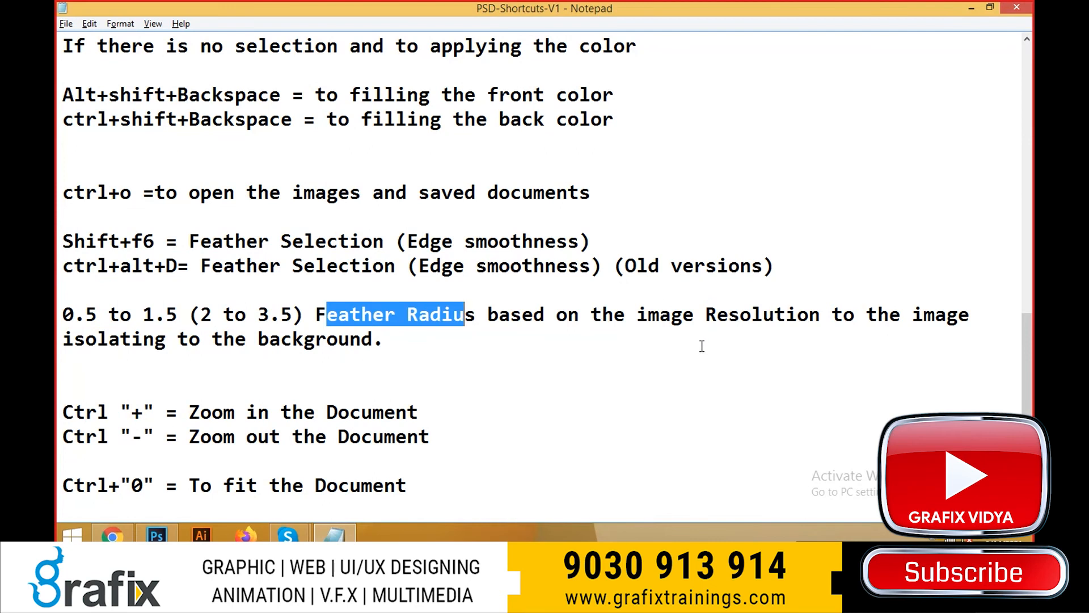
left_click(708, 315)
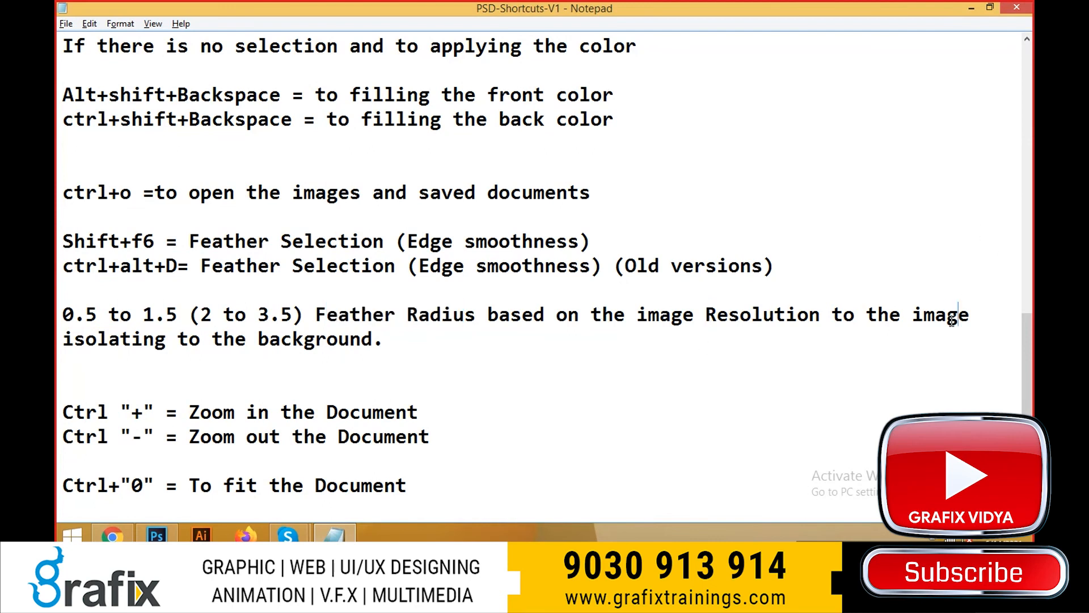
left_click(820, 313)
left_click_drag(820, 314, 708, 316)
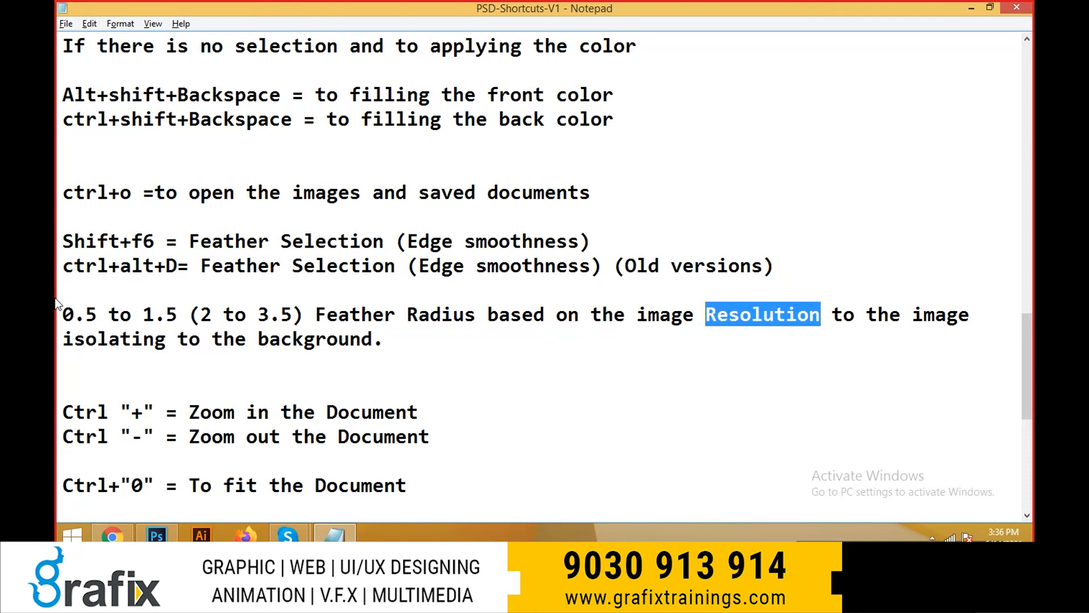
left_click_drag(62, 313, 98, 312)
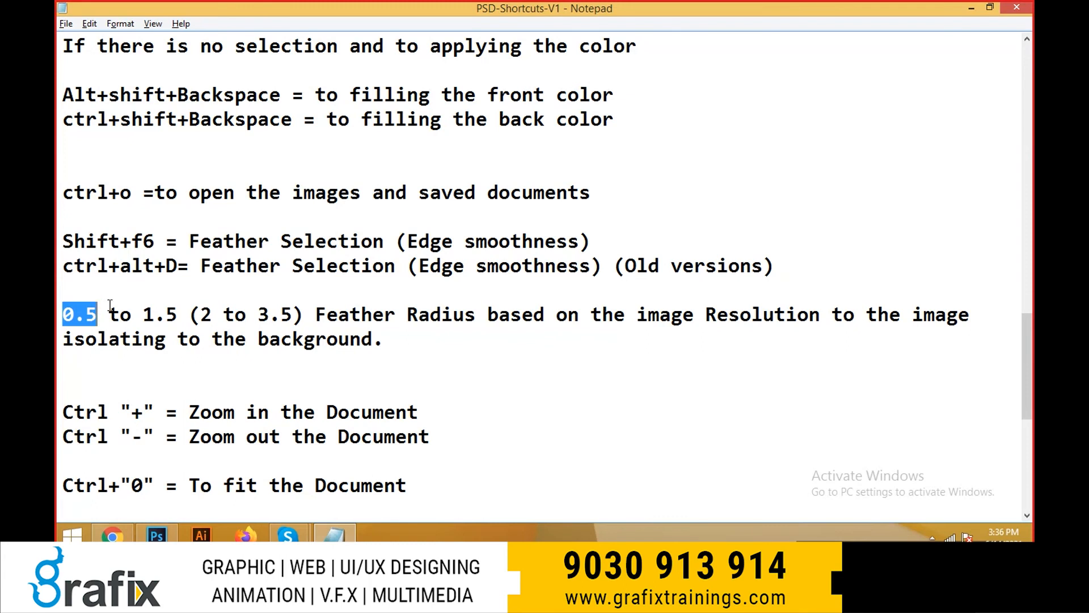
left_click_drag(200, 314, 303, 326)
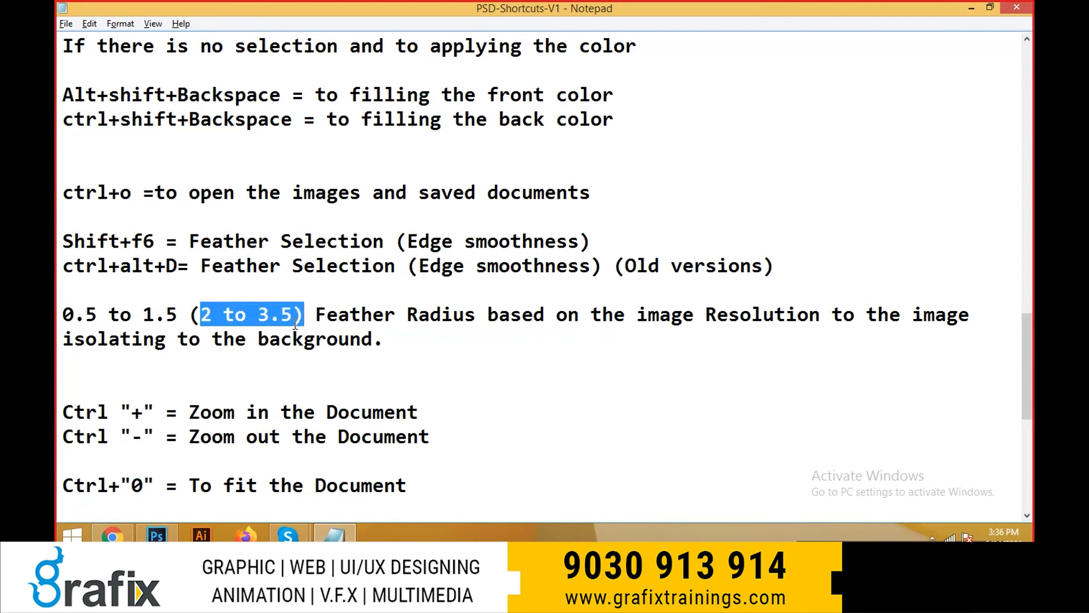
left_click(448, 358)
- Reread the ending "isolating to the background" and highlight the radius values at the start of the note
key("alt+Tab")
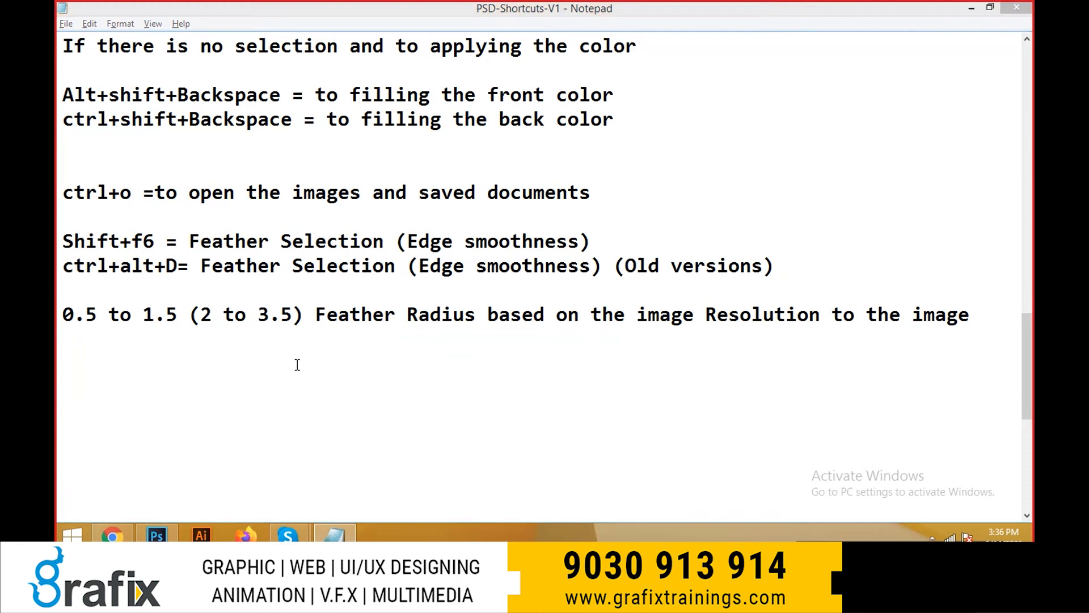
key("Escape")
left_click_drag(62, 340, 262, 346)
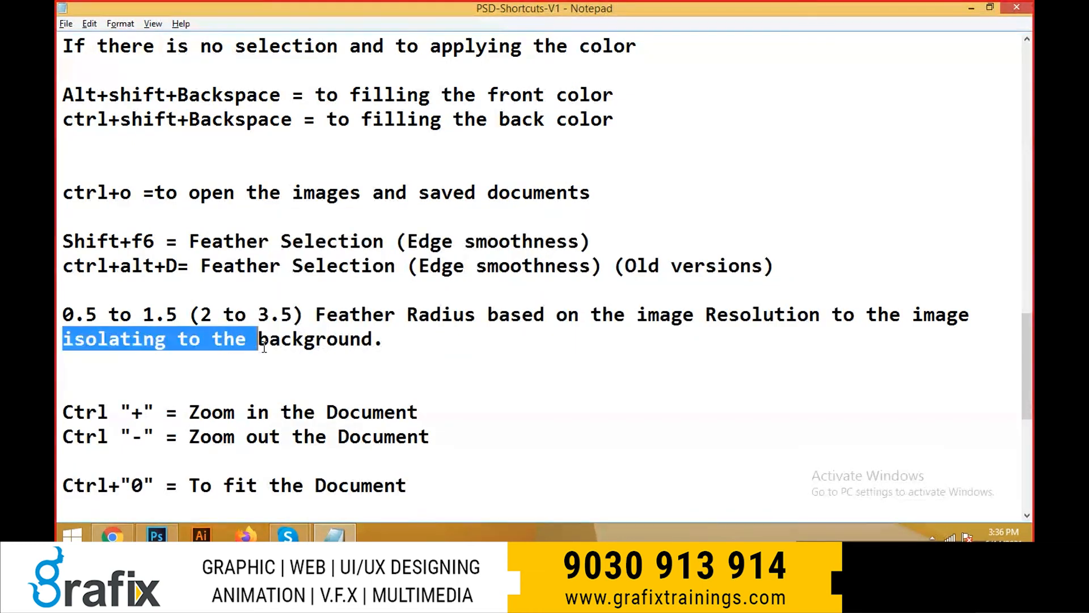
left_click(290, 342)
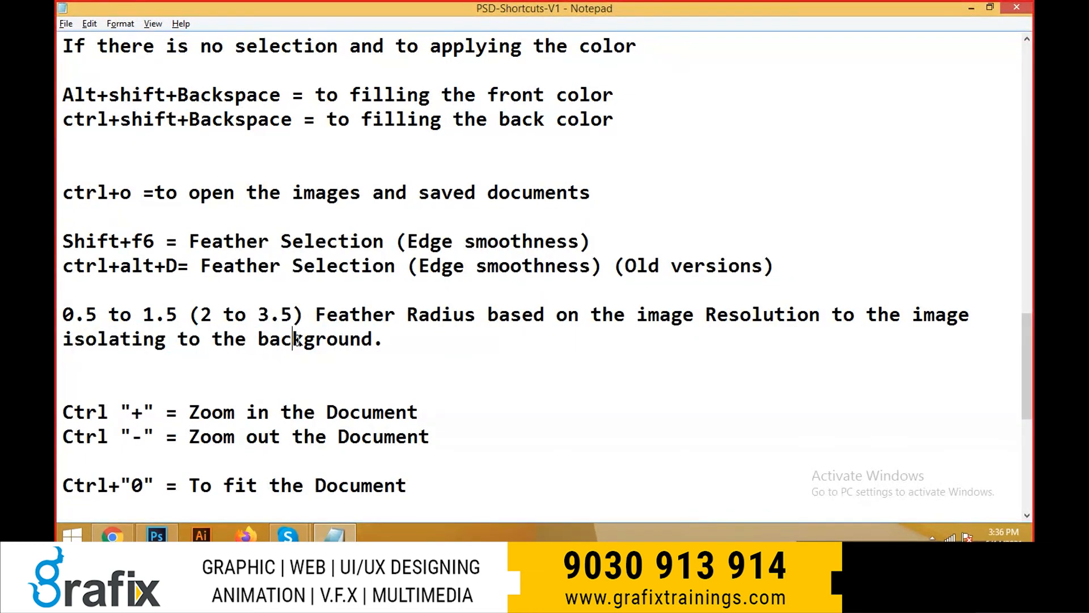
left_click_drag(62, 314, 319, 314)
- Switch to Photoshop and pick out the layers of the lightly and strongly feathered freehand cut-outs on the seascape
key("alt+Tab")
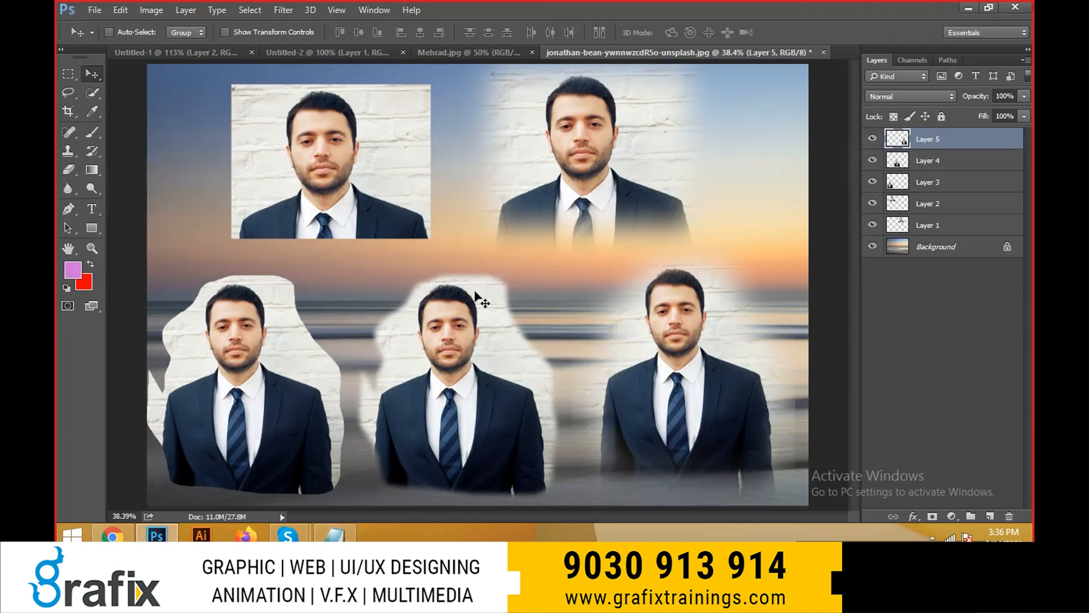
right_click(484, 300)
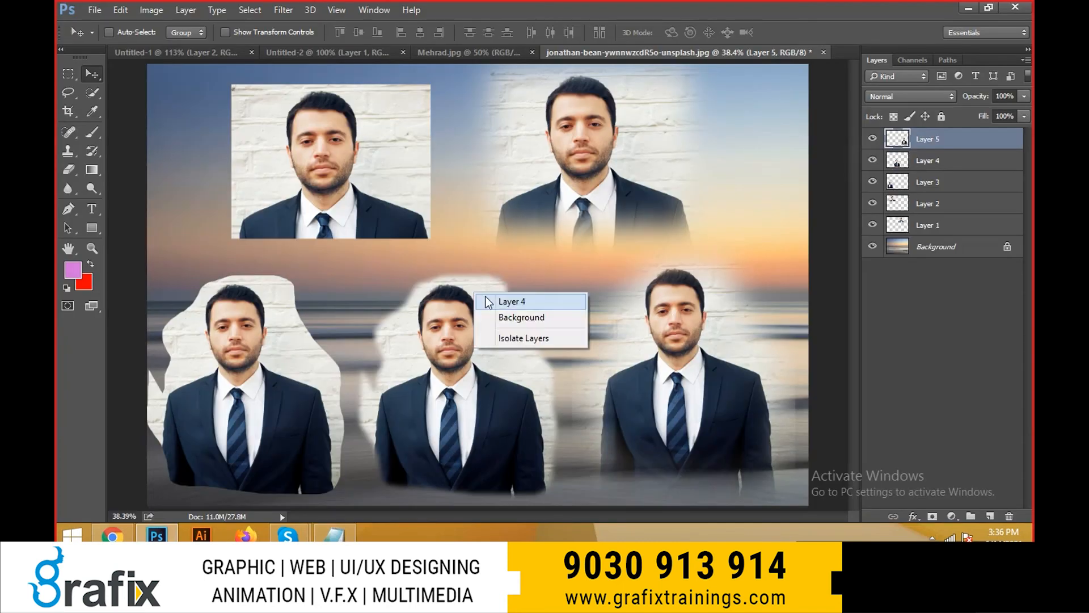
left_click(499, 301)
right_click(664, 308)
left_click(698, 317)
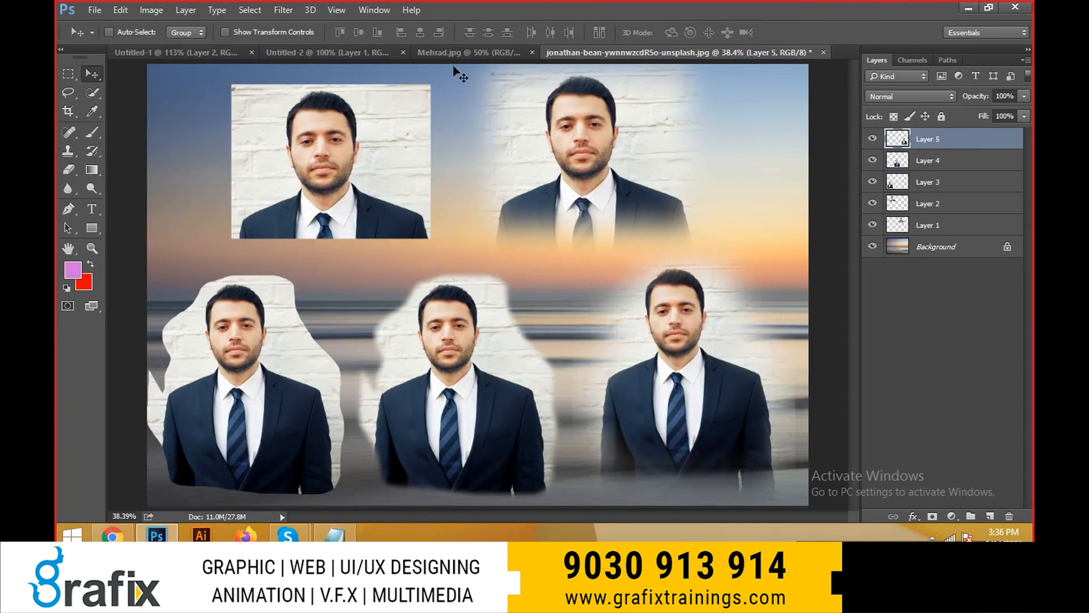
- Return to the original portrait photo, clear any selection and choose the Polygonal Lasso Tool at the jacket's lower part
left_click(448, 50)
key("ctrl+d")
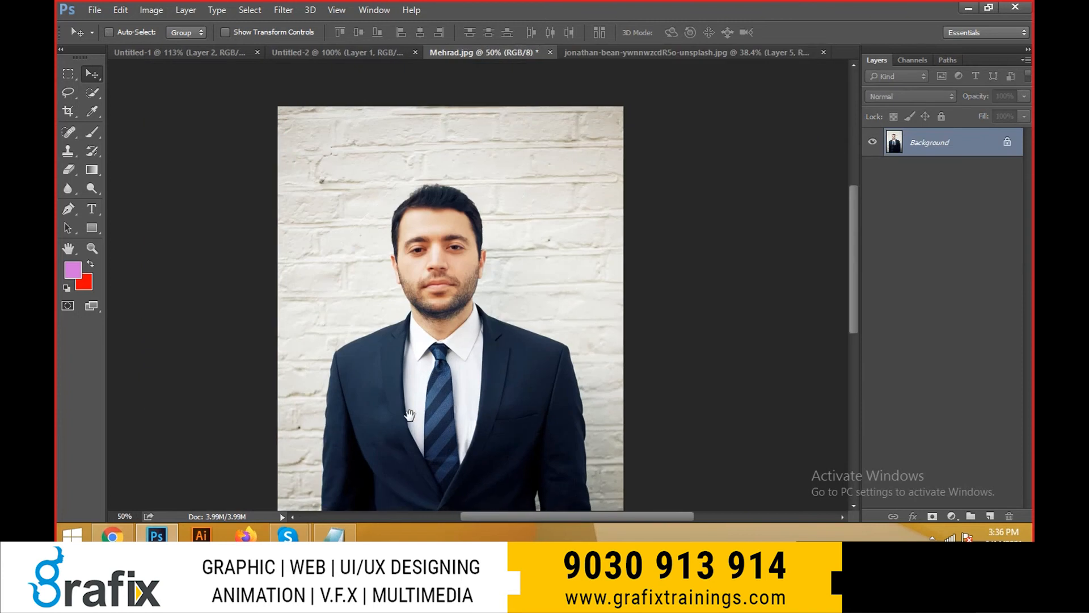
left_click_drag(414, 470, 424, 276)
left_click(68, 92)
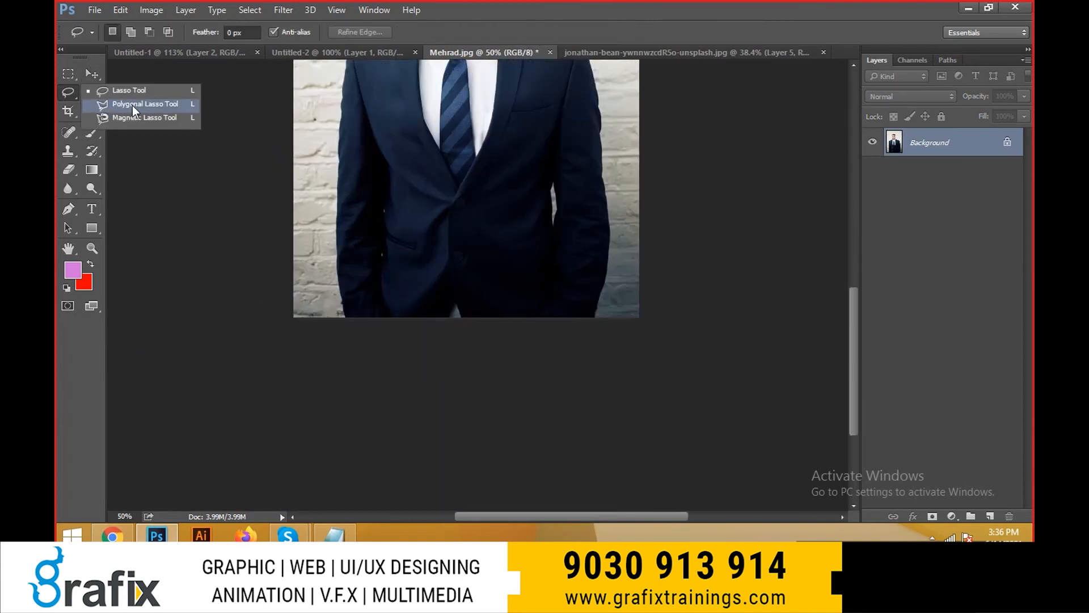
left_click(131, 104)
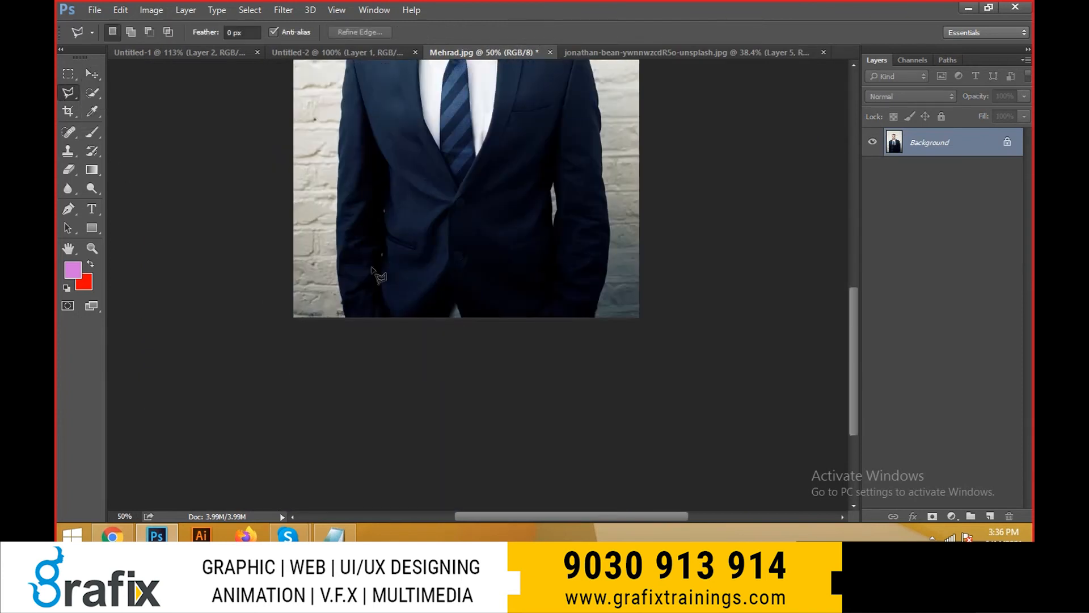
- Start a Polygonal Lasso outline where the left-hand sleeve meets the photo's bottom edge and trace up the cuff's outer edge
left_click(367, 318, "ctrl")
left_click(367, 318, "ctrl")
left_click(335, 323, "ctrl")
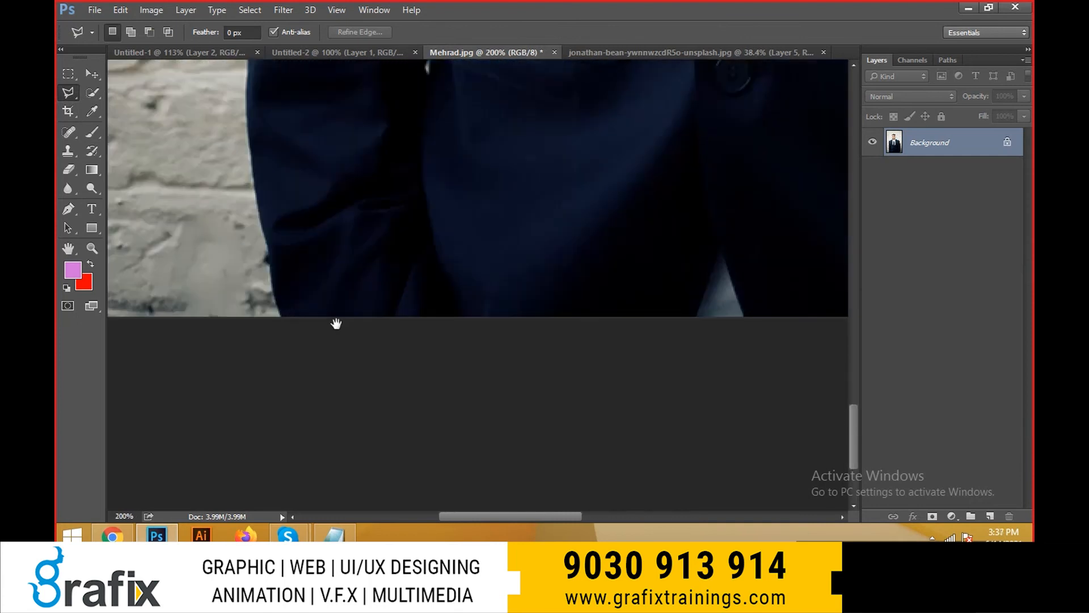
left_click(364, 338, "ctrl")
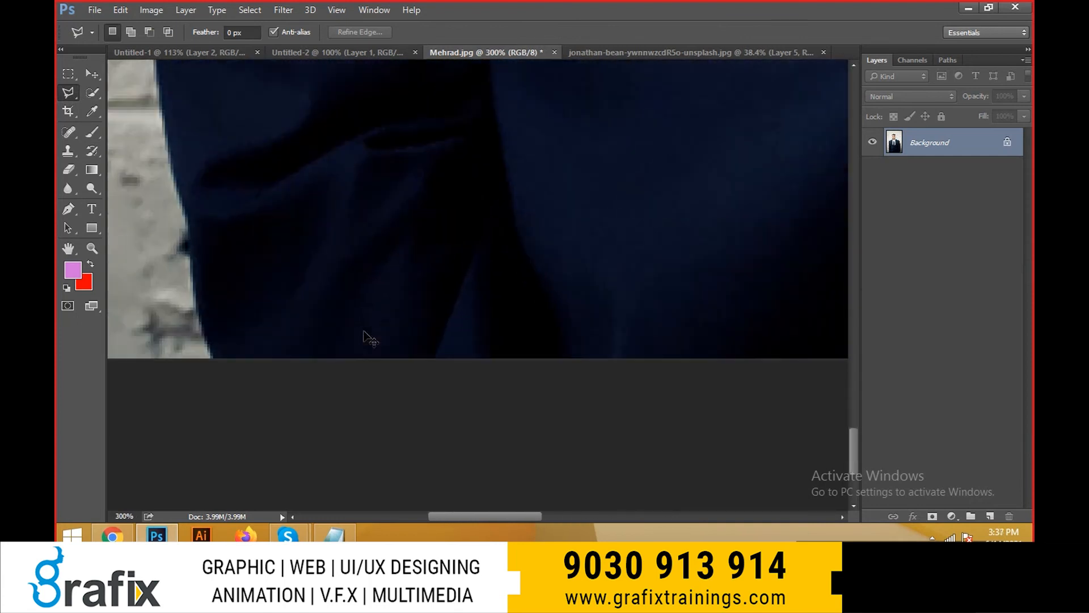
left_click(261, 382)
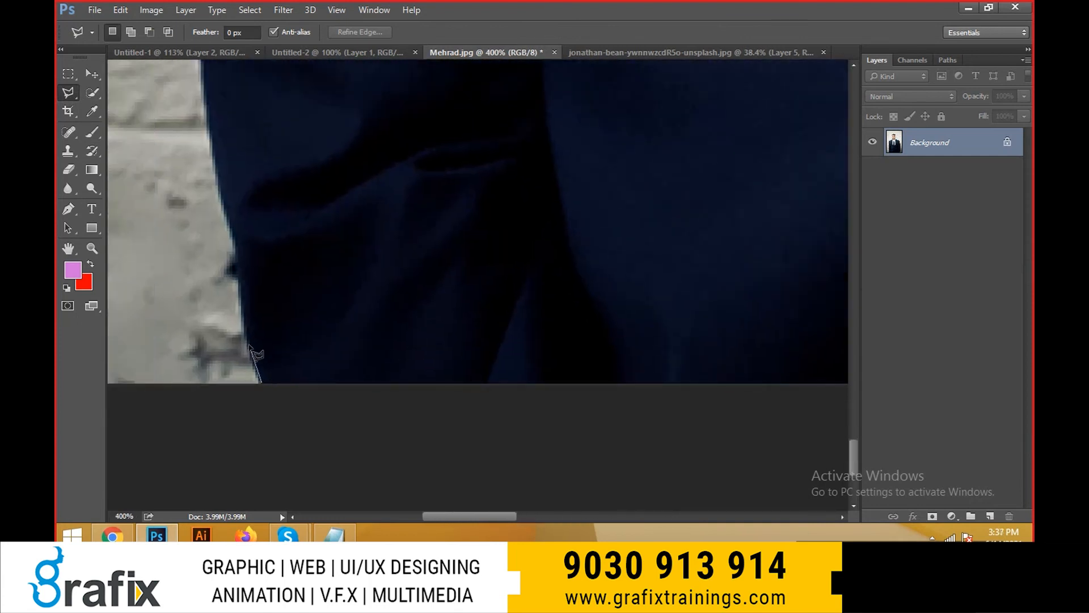
left_click(248, 342)
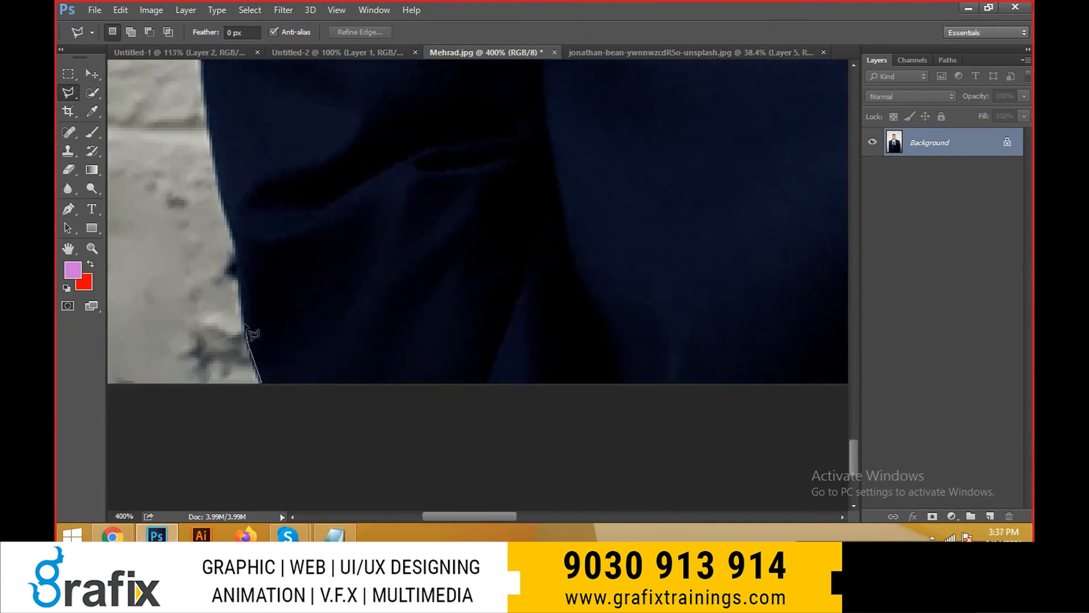
left_click(234, 239)
left_click(222, 206)
left_click(213, 147)
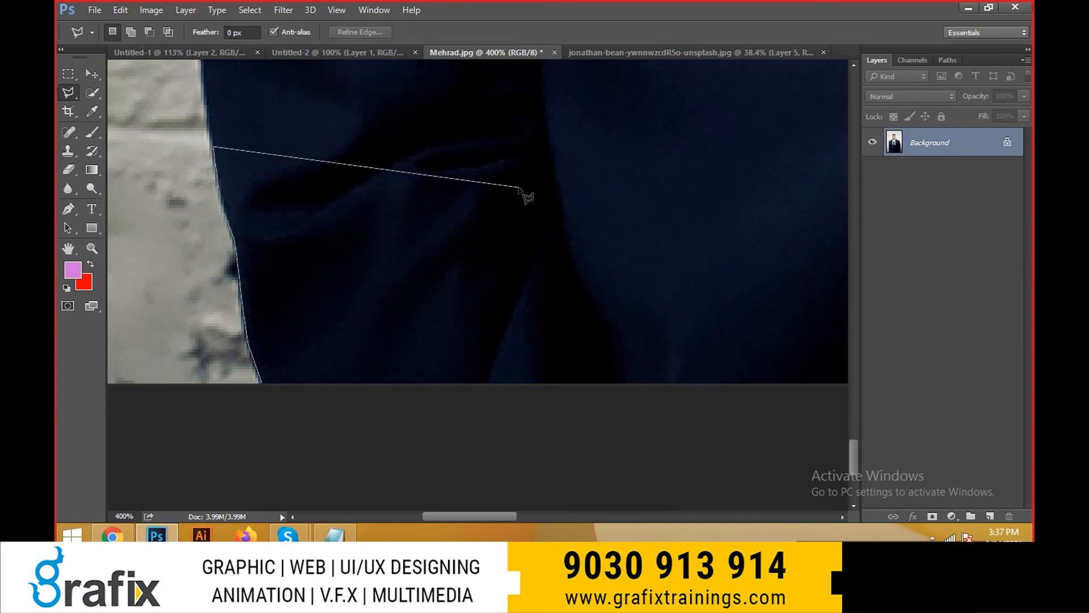
- Continue the lasso outline up the forearm along the left-hand sleeve's edge against the brick wall
left_click_drag(216, 138, 434, 437)
left_click(408, 336)
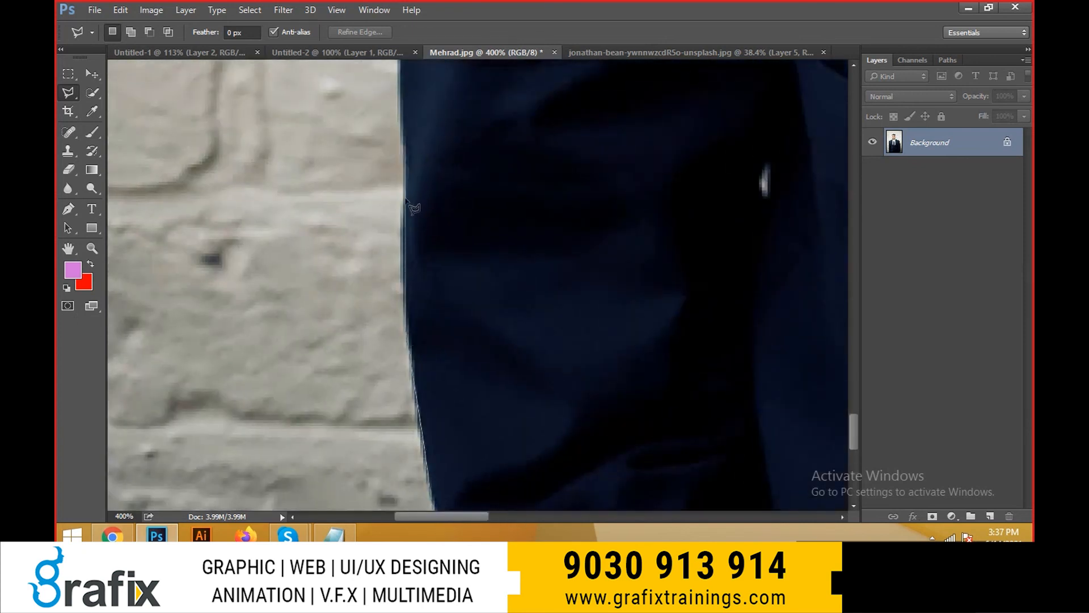
left_click(406, 146)
left_click(400, 110)
left_click_drag(429, 164, 467, 457)
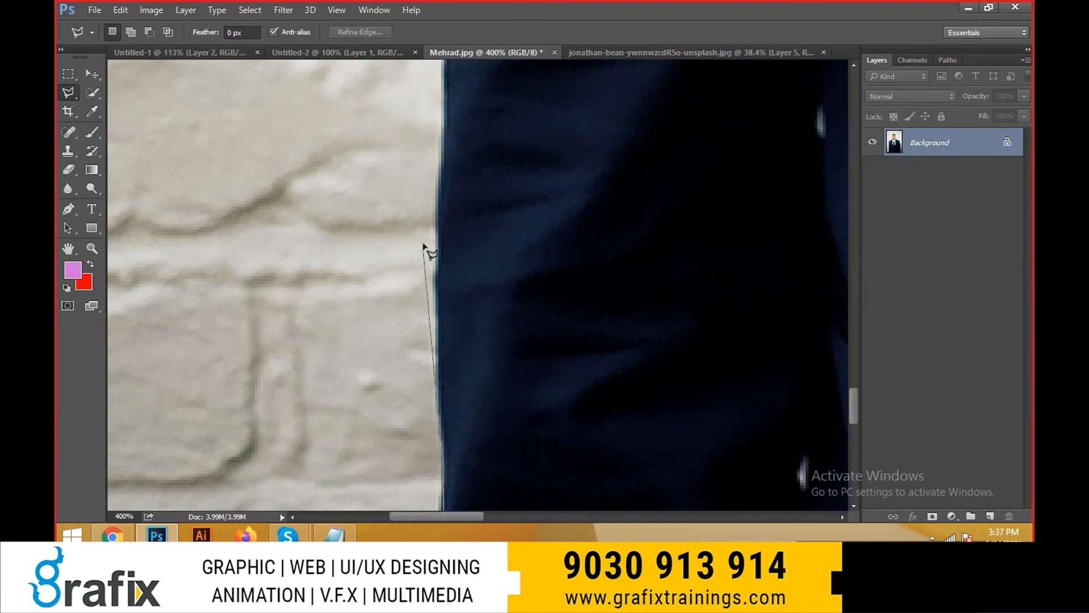
left_click(441, 236)
left_click(444, 72)
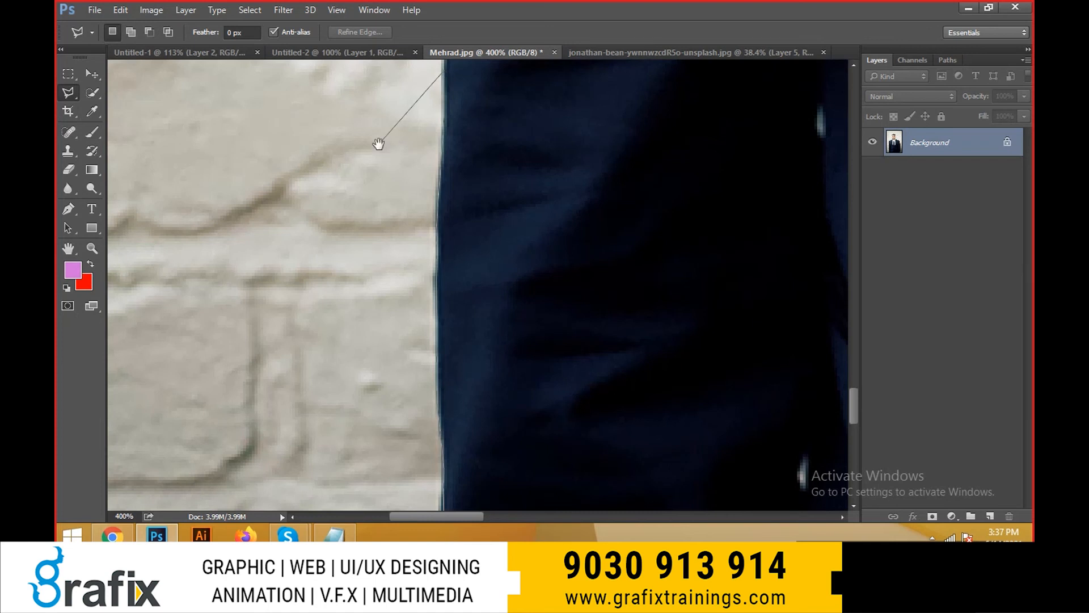
- Extend the lasso outline along the upper arm of the left-hand sleeve, following the folds towards the shoulder
left_click_drag(486, 134, 406, 375)
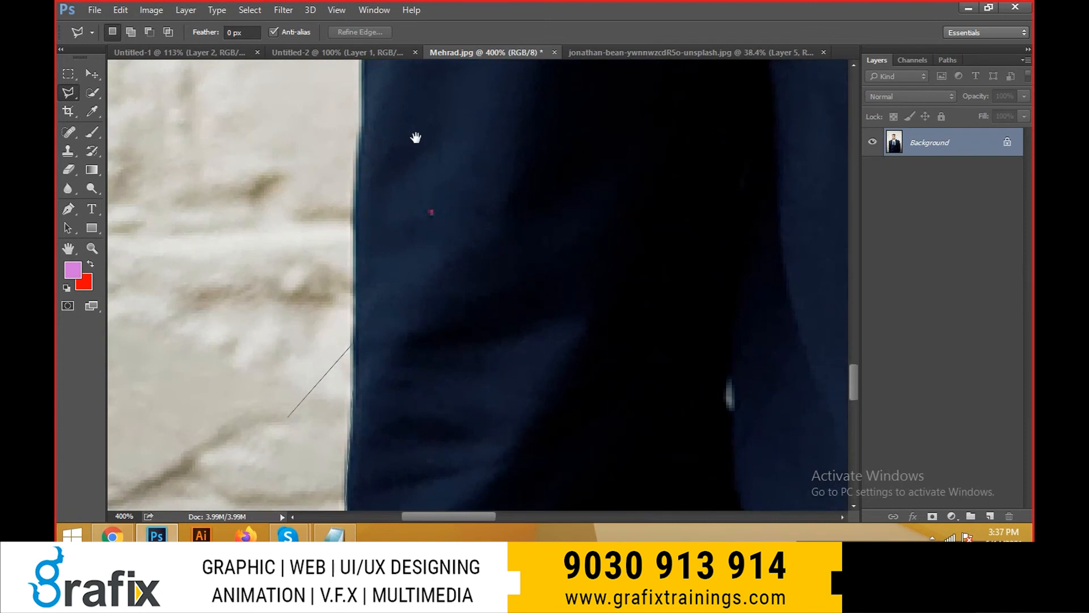
left_click_drag(418, 138, 422, 289)
left_click(362, 259)
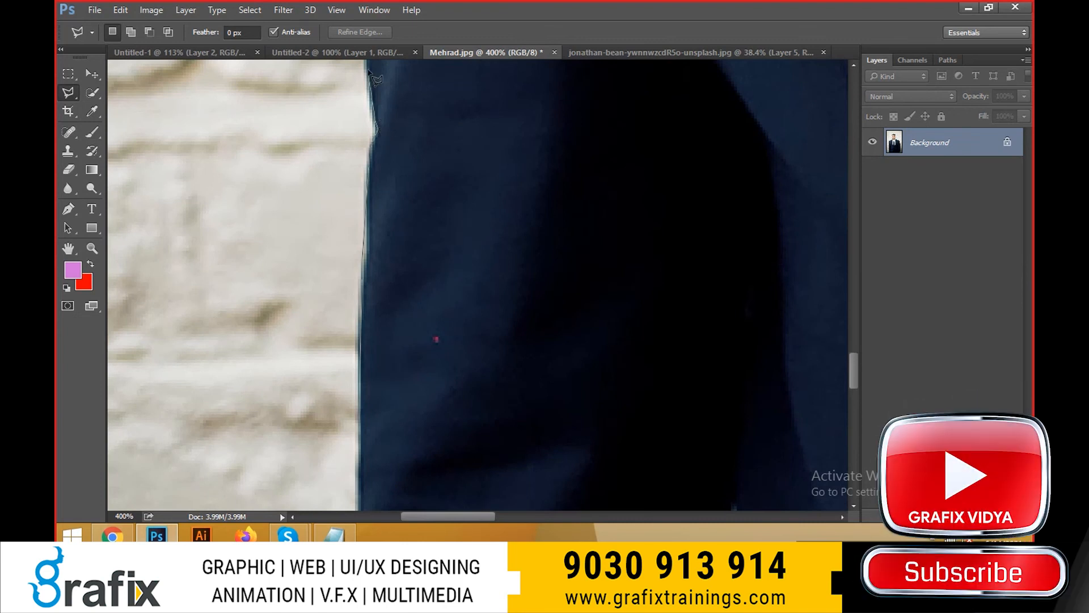
left_click_drag(382, 94, 414, 428)
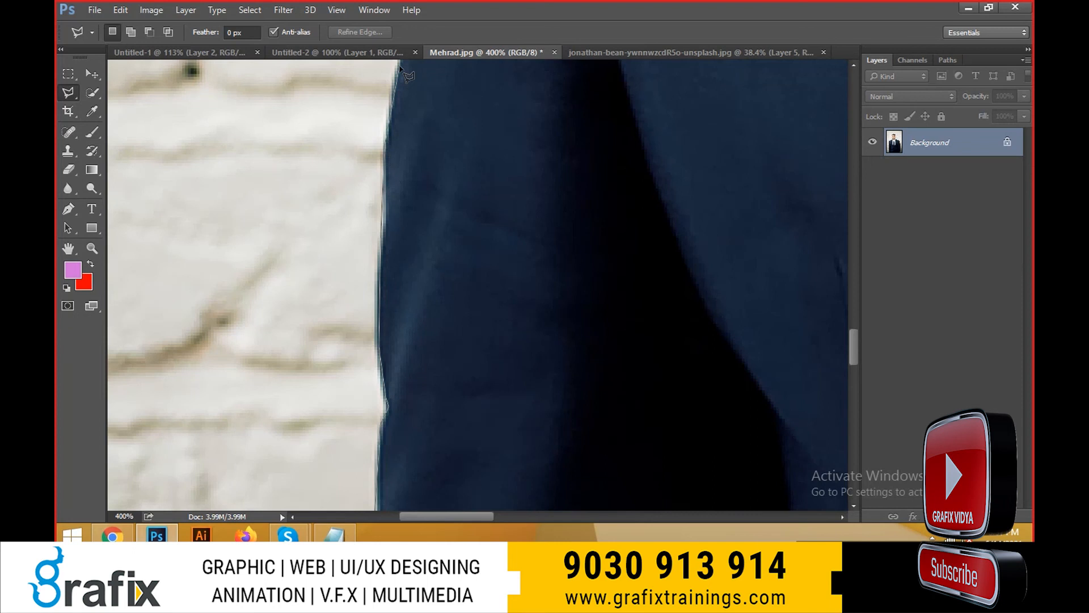
left_click_drag(459, 121, 441, 389)
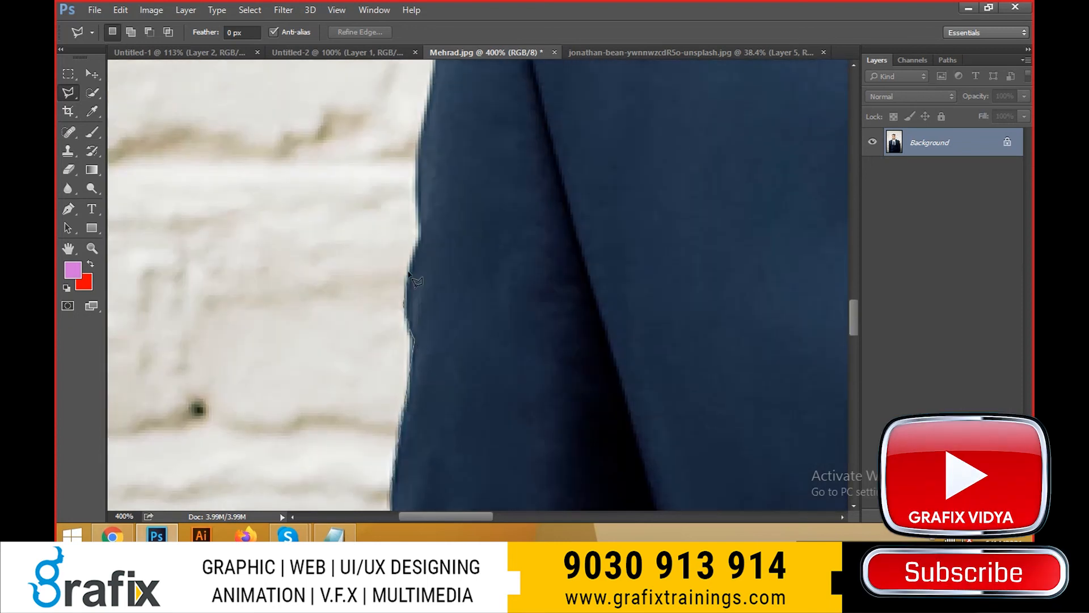
left_click(417, 161)
left_click_drag(443, 146, 429, 405)
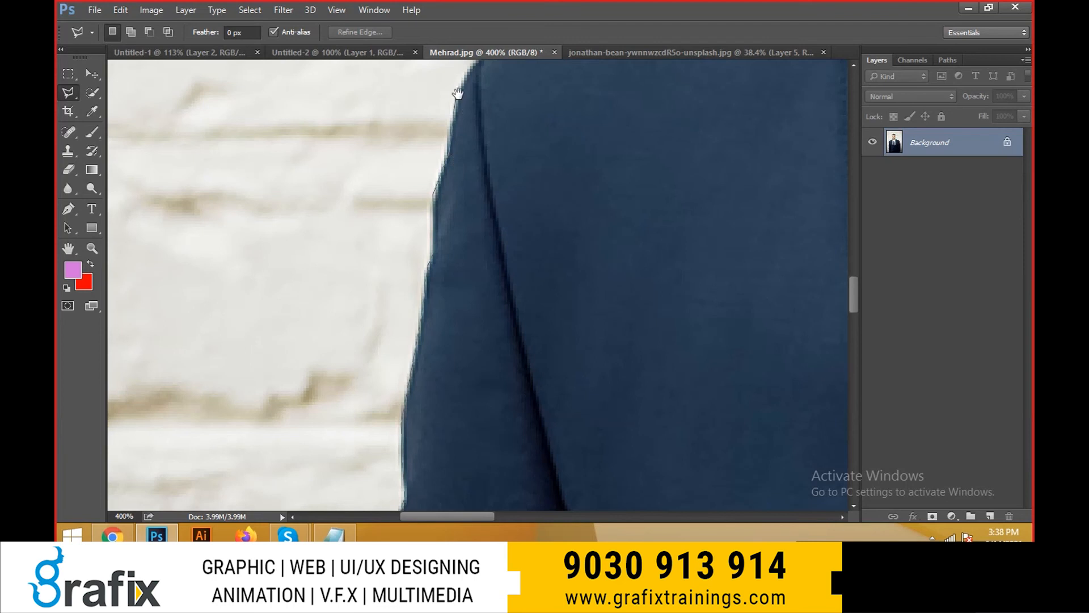
- Trace the lasso outline around the left-hand shoulder and along the jacket's top edge to the collar tip
left_click_drag(457, 92, 452, 282)
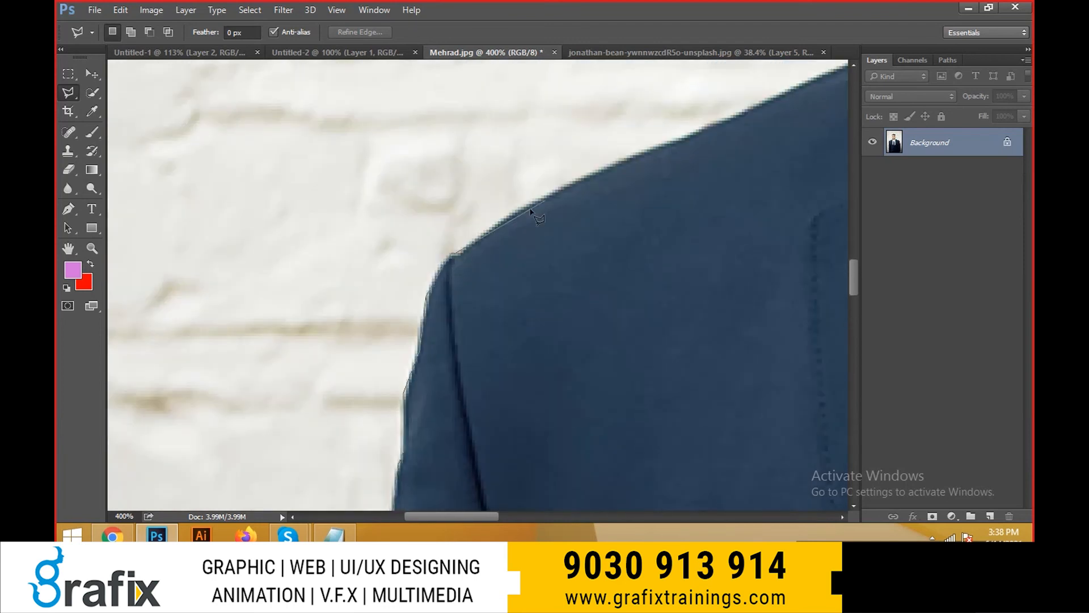
left_click(498, 222)
left_click(657, 147)
left_click_drag(782, 155, 414, 437)
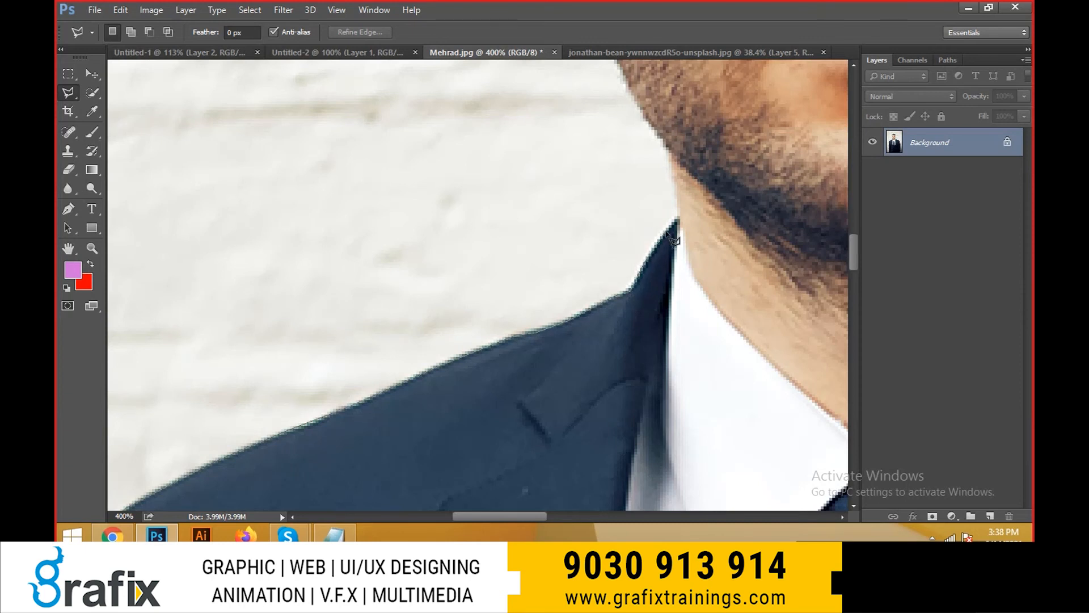
left_click(679, 218)
- Trace the outline from the collar up the neck and bearded jaw and around the left-hand earlobe
left_click_drag(673, 153, 674, 397)
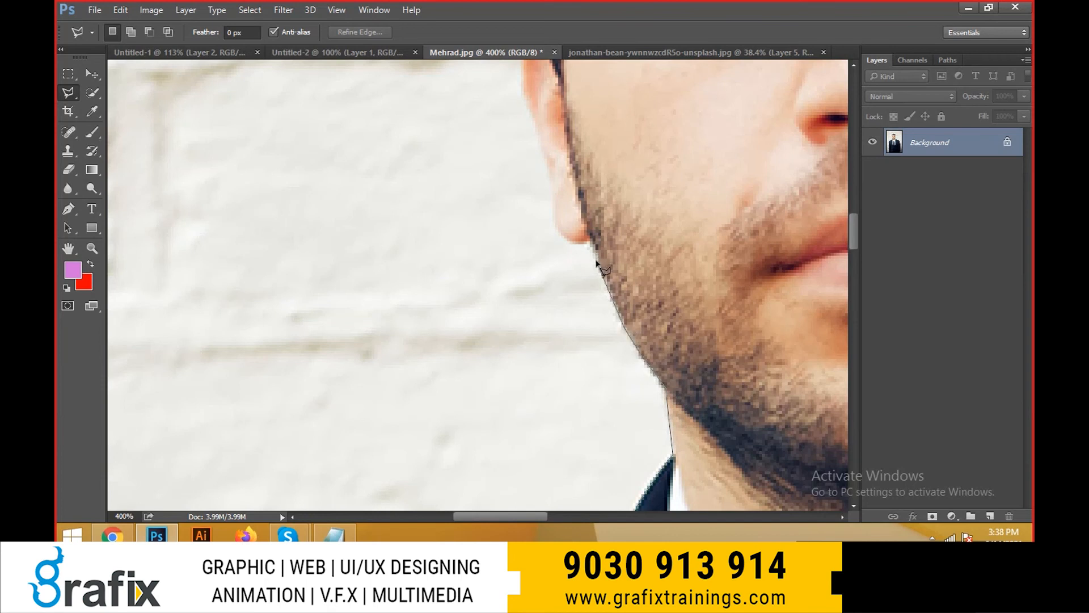
left_click(588, 243)
left_click(554, 214)
left_click(549, 163)
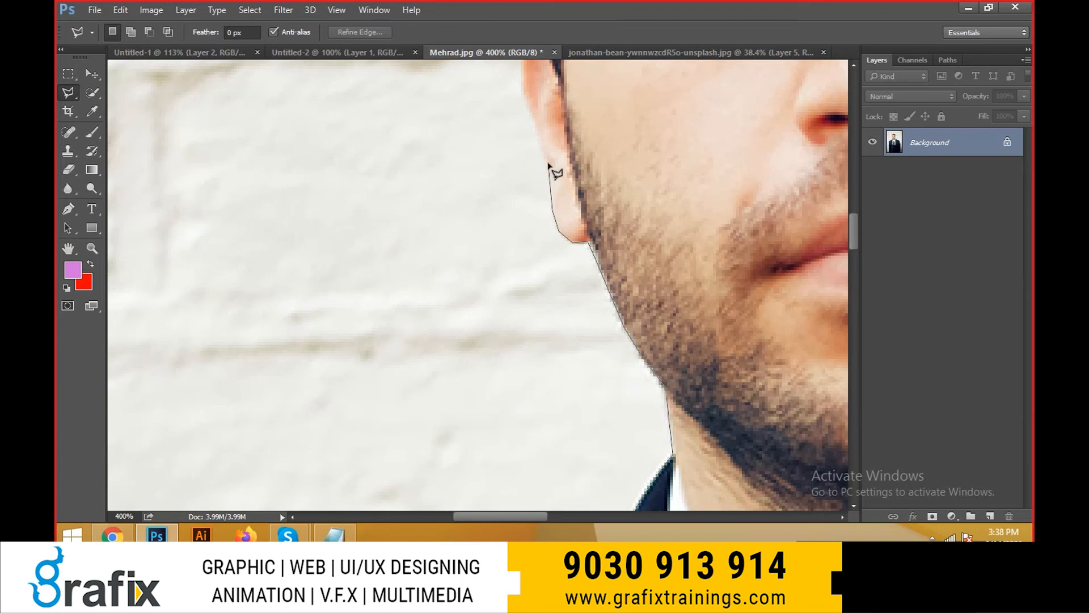
left_click(526, 109)
- Follow the left-hand ear's outer edge with the lasso, around its top to where it meets the hair
left_click_drag(585, 177, 621, 430)
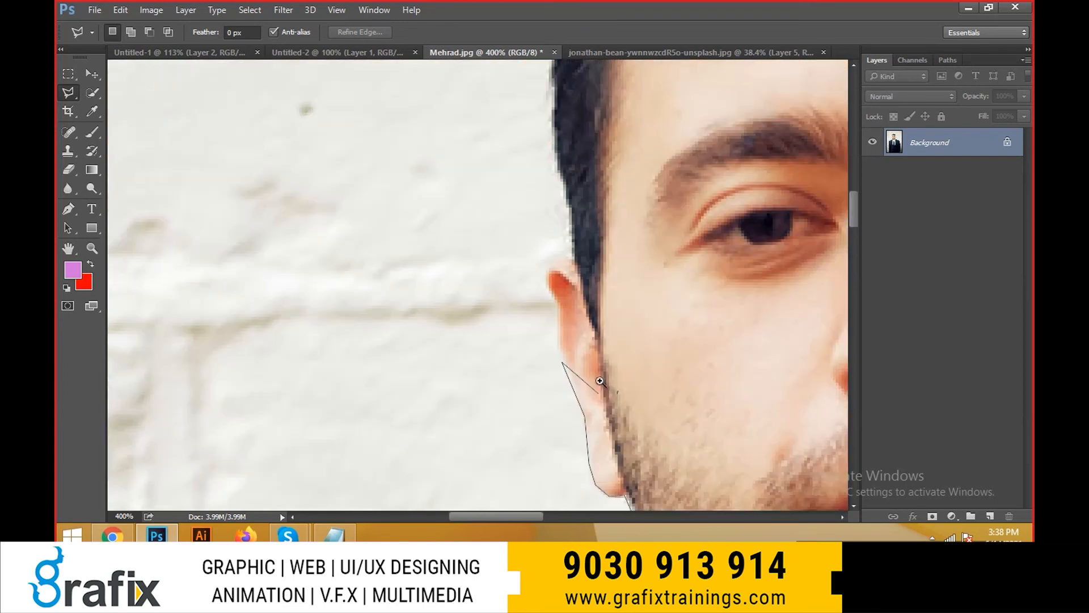
left_click(574, 348)
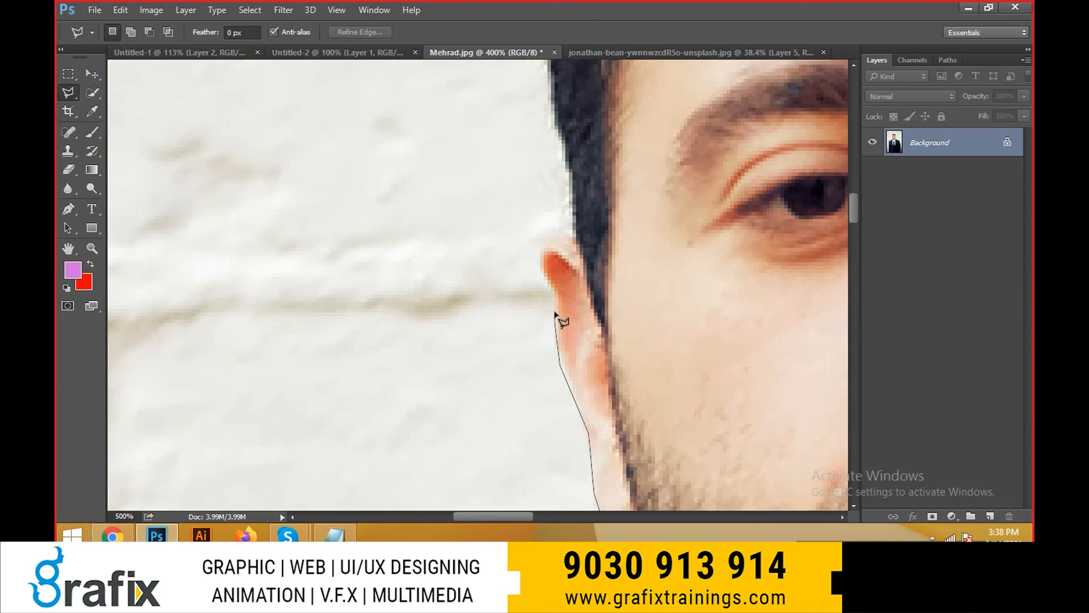
left_click(539, 271)
left_click(541, 240)
left_click(552, 230)
left_click(571, 239)
- Trace the lasso outline up the hair on the left-hand side of the head, from the ear to the upper curve
left_click(569, 186)
left_click_drag(570, 188, 572, 381)
left_click(566, 334)
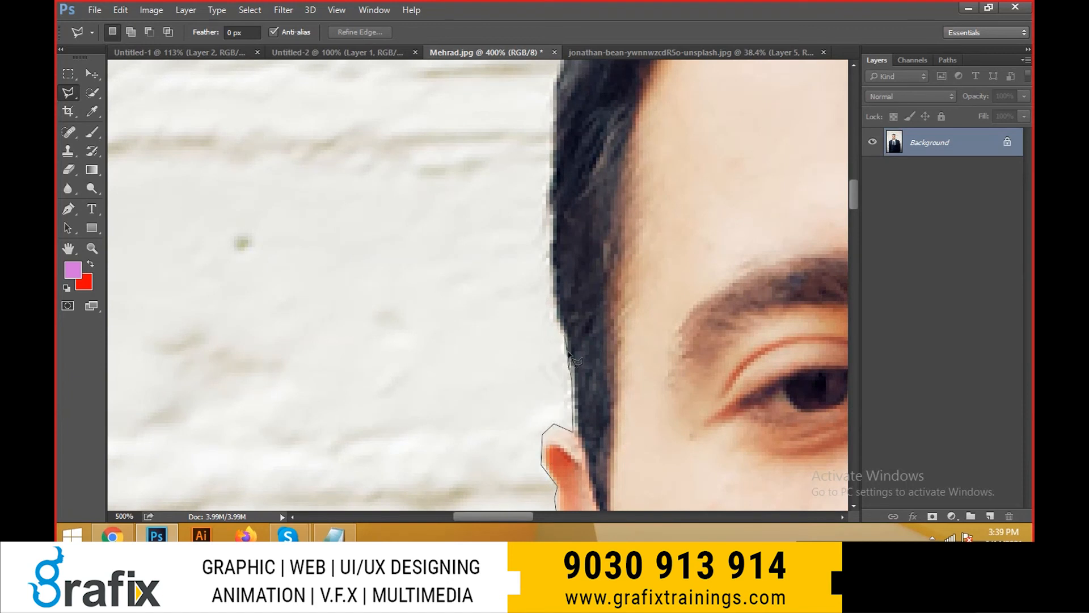
left_click(556, 306)
left_click(549, 221)
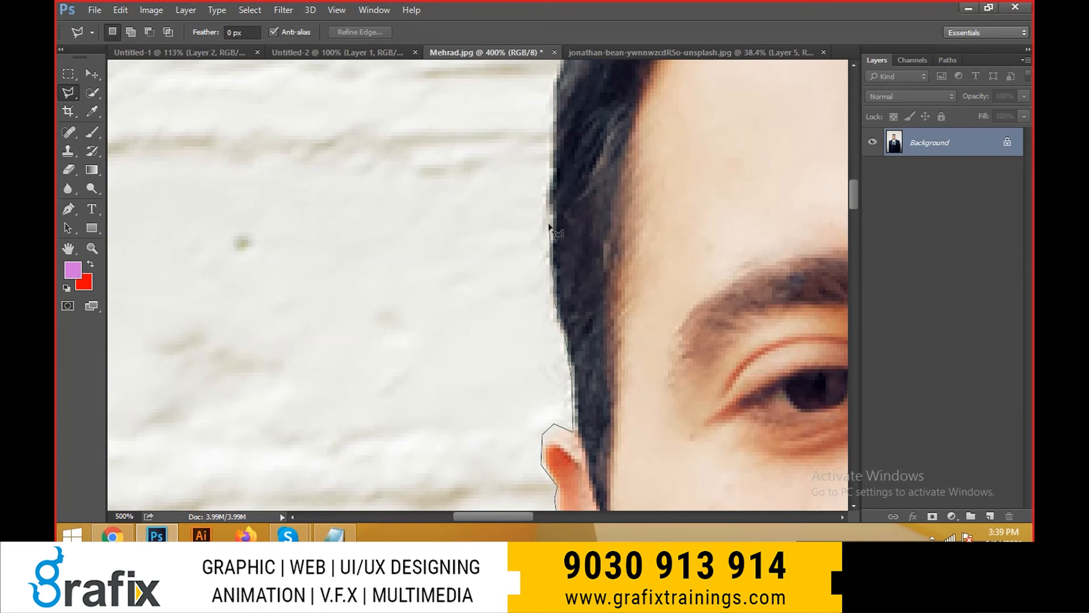
left_click(553, 150)
key("space")
left_click_drag(579, 146, 577, 322)
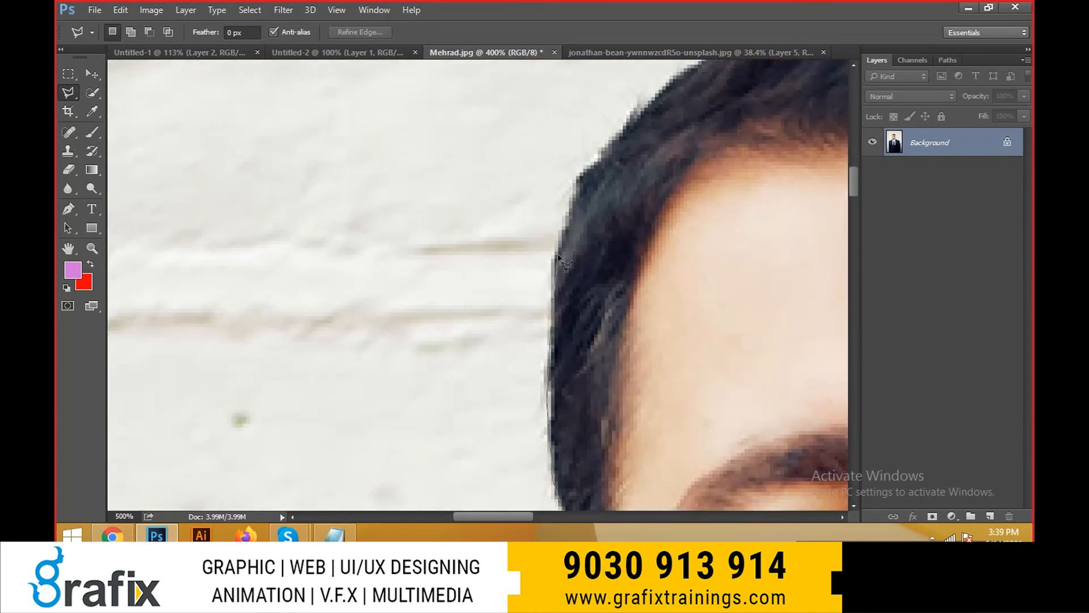
left_click(577, 178)
left_click(652, 101)
- Outline the wispy hair at the upper-left curve of the head, keeping the loose strands inside the selection
key("space")
left_click_drag(661, 107, 564, 365)
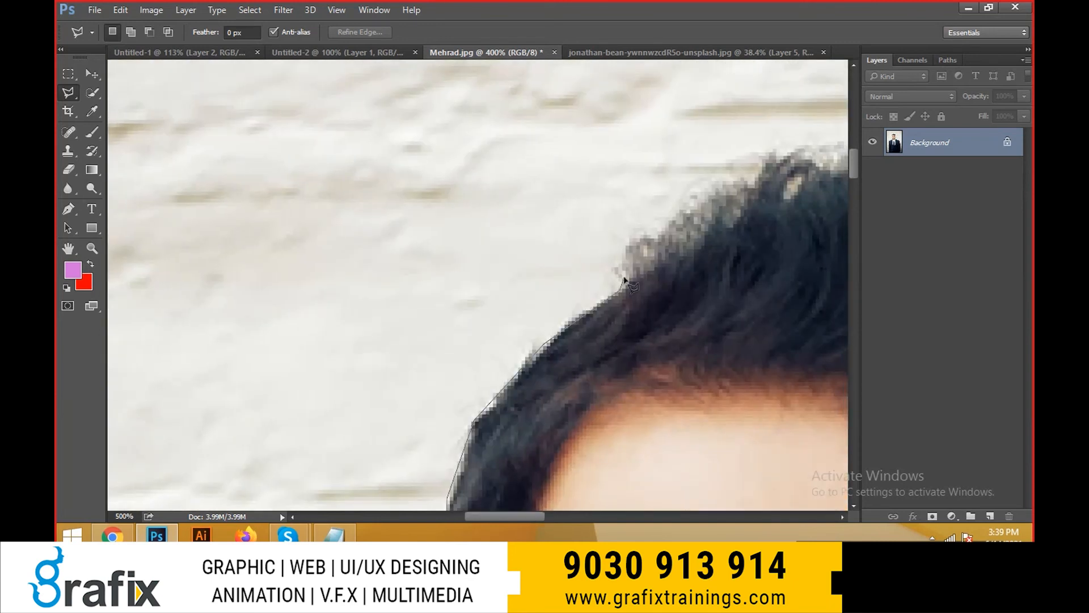
left_click(626, 248)
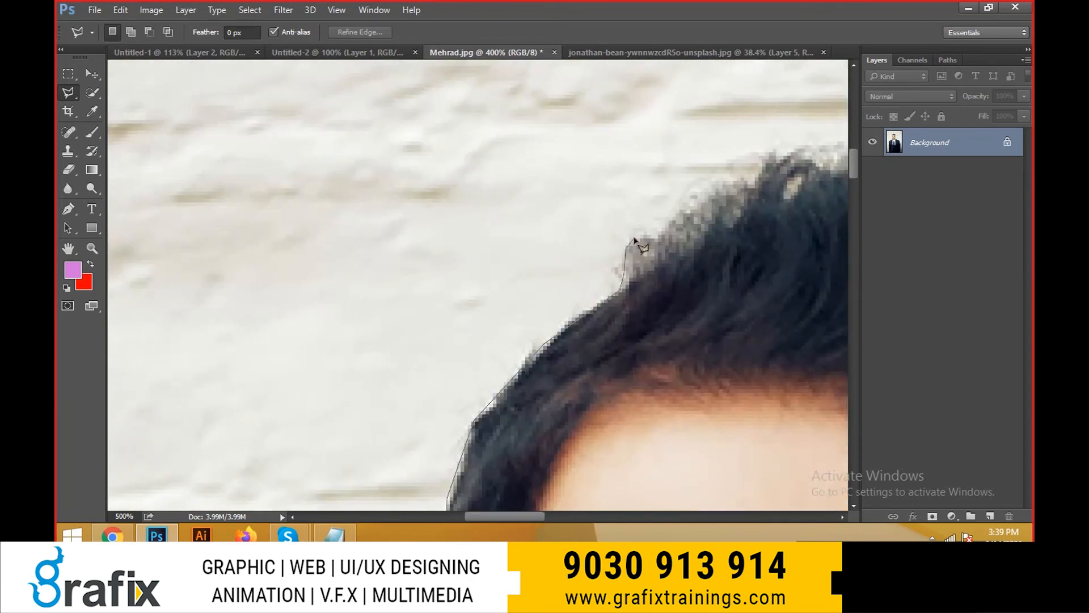
left_click(700, 190)
key("space")
left_click_drag(699, 190, 545, 281)
left_click(601, 270)
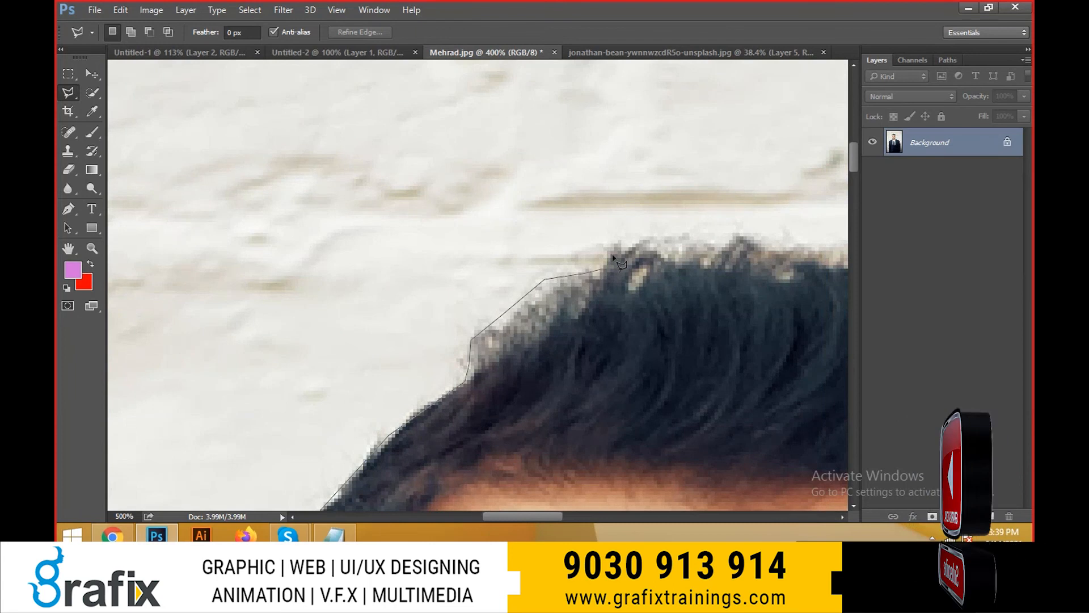
- Trace closely spaced lasso points around the uneven tufts along the top of the hair
left_click(618, 241)
left_click(638, 238)
left_click(656, 248)
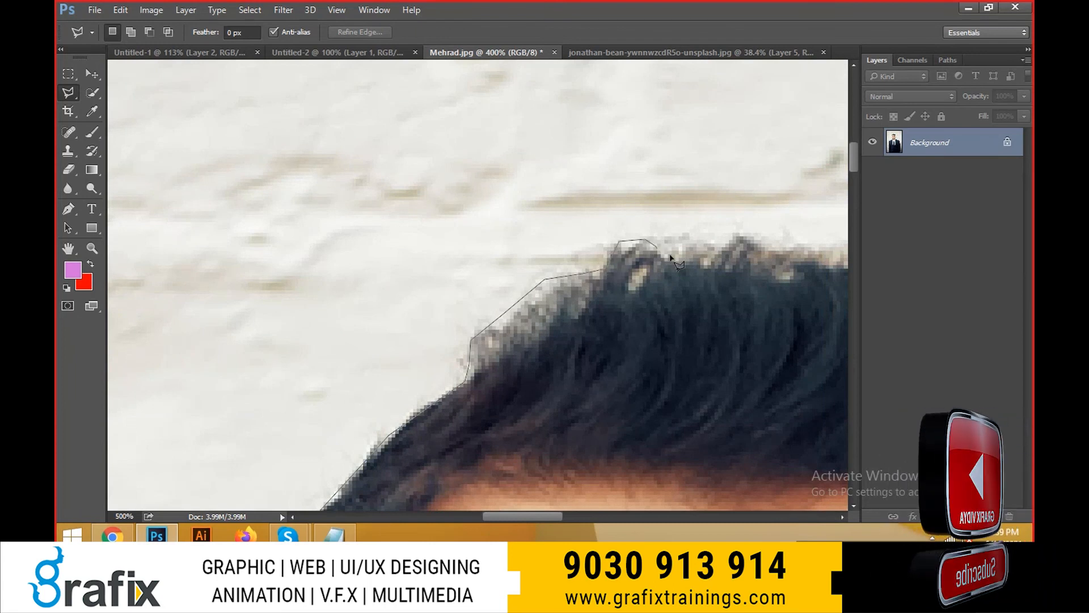
left_click(683, 251)
left_click(703, 250)
left_click(718, 255)
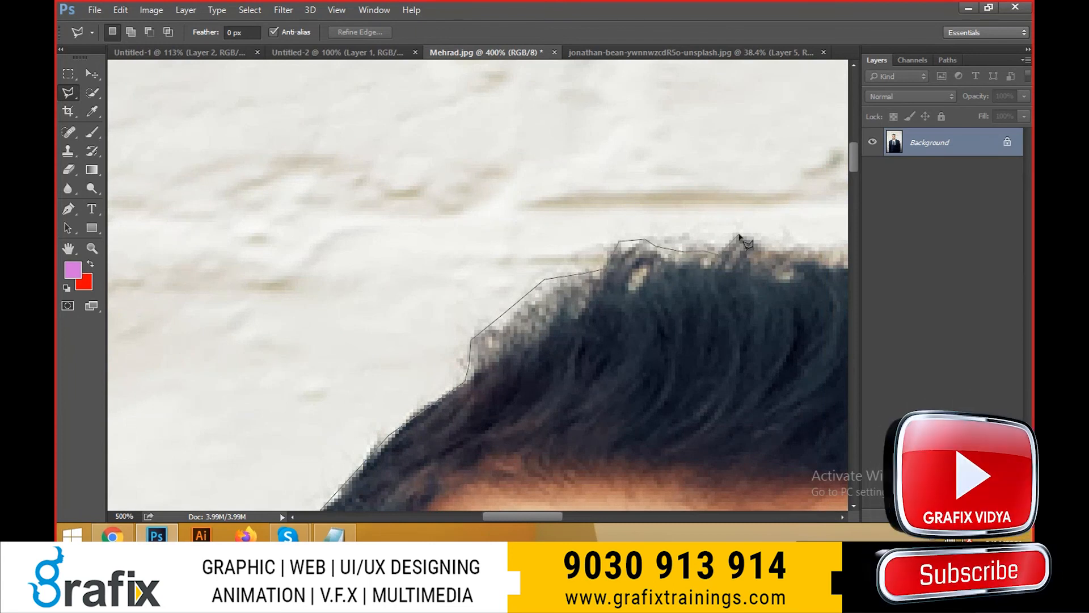
left_click(739, 234)
left_click(764, 249)
left_click(808, 251)
- Continue the outline over the crown and down the right-hand side of the hair to the ear
key("space")
left_click_drag(778, 282, 494, 311)
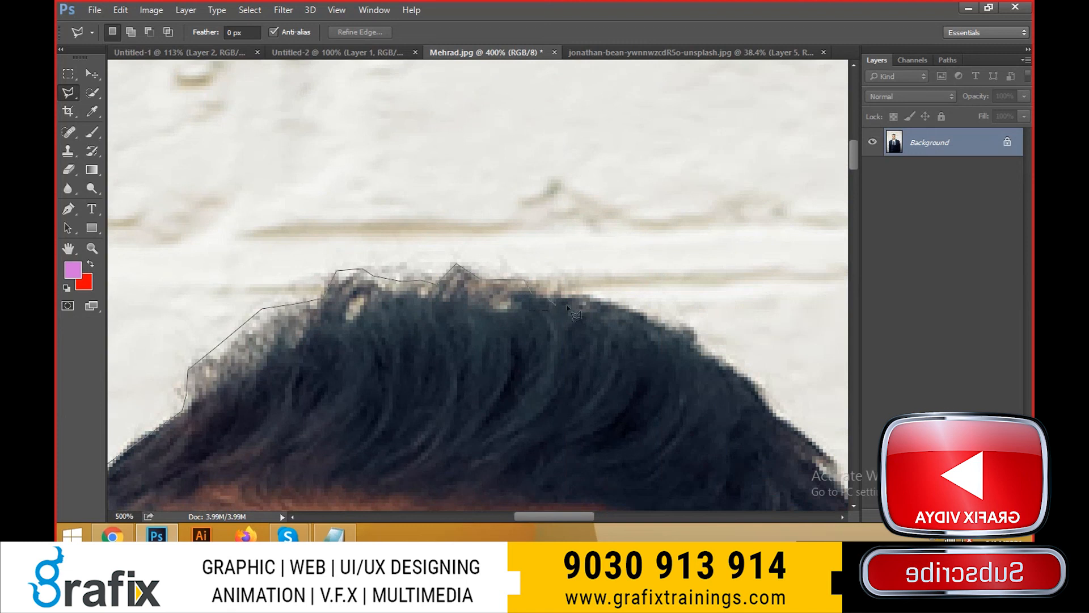
left_click(610, 299)
left_click(697, 340)
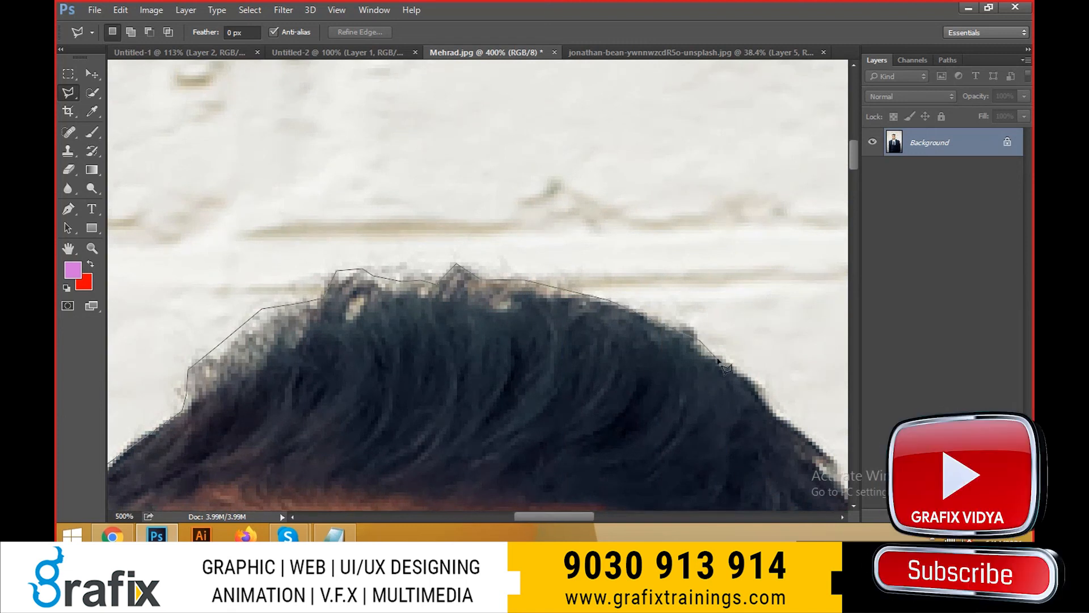
key("space")
left_click_drag(796, 435, 628, 265)
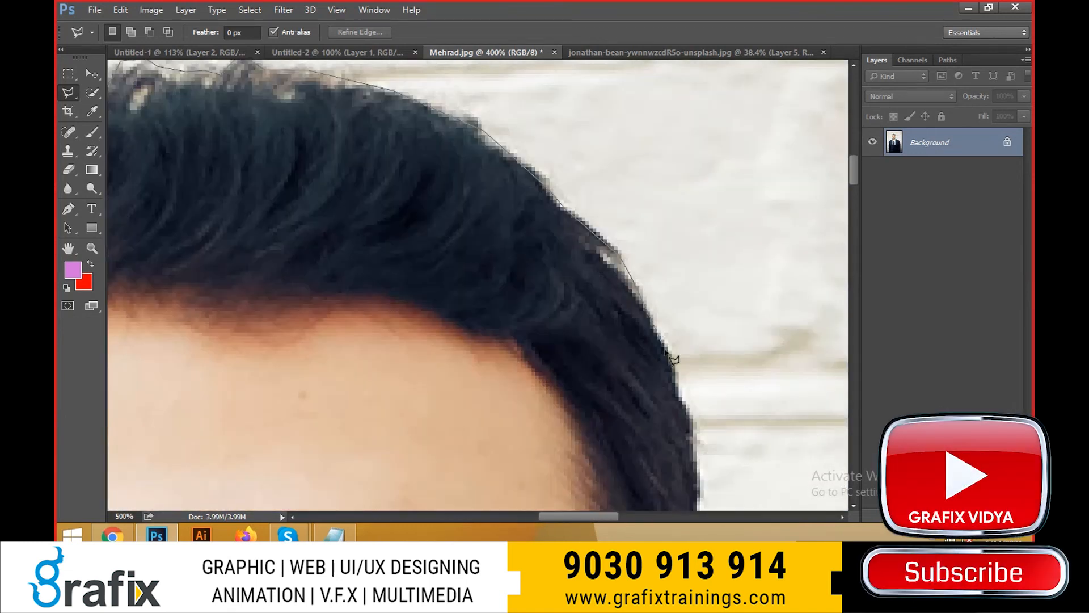
key("space")
left_click_drag(688, 401, 584, 187)
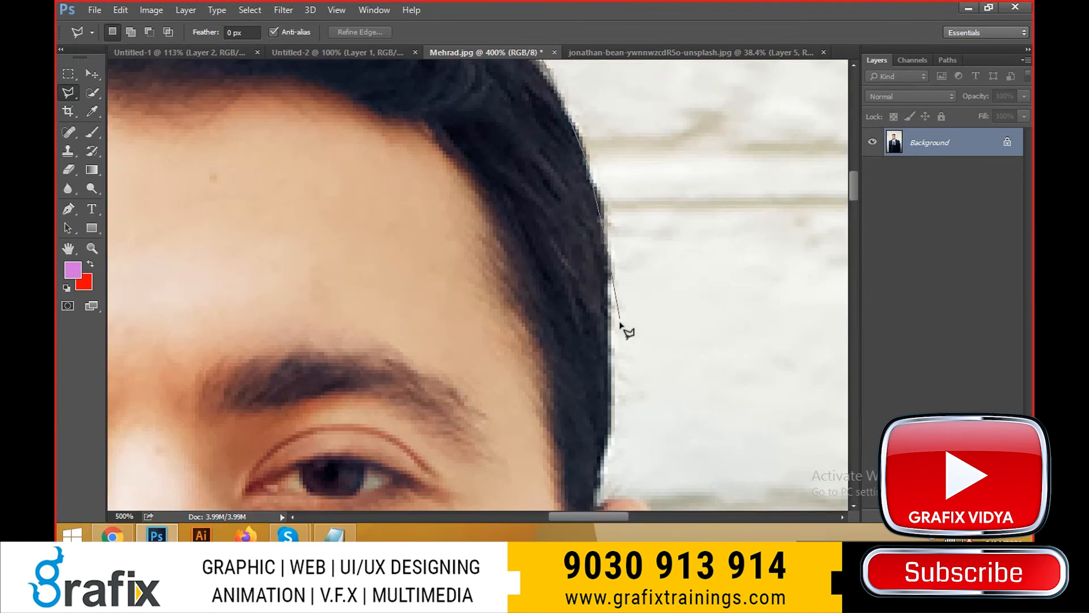
key("space")
left_click_drag(613, 452, 598, 149)
- Trace the lasso around the top of the right-hand ear and down its outer edge
left_click(597, 173, "ctrl")
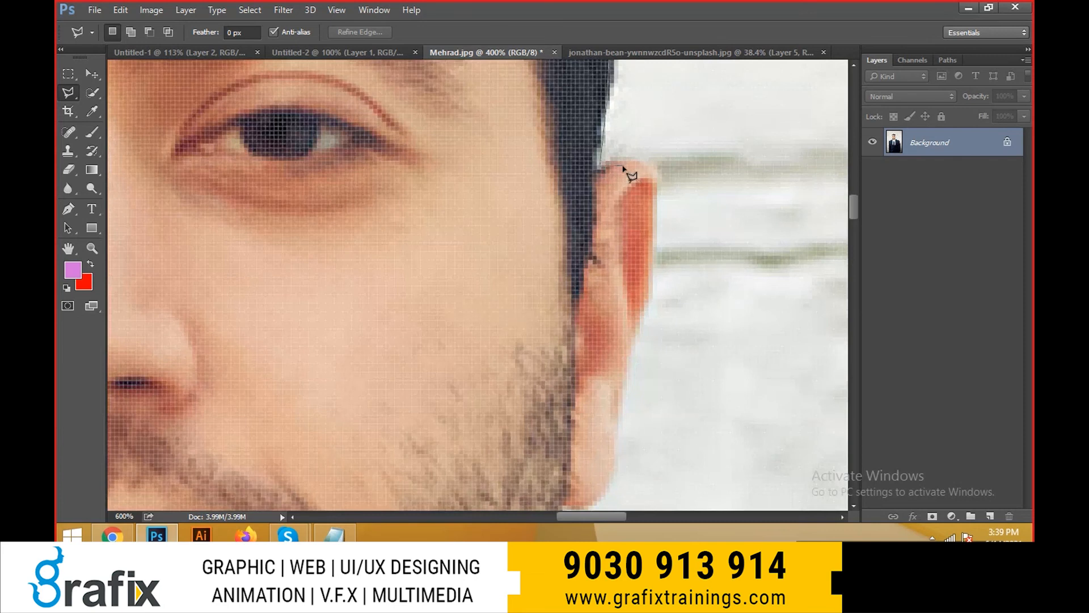
left_click(623, 166, "ctrl+alt")
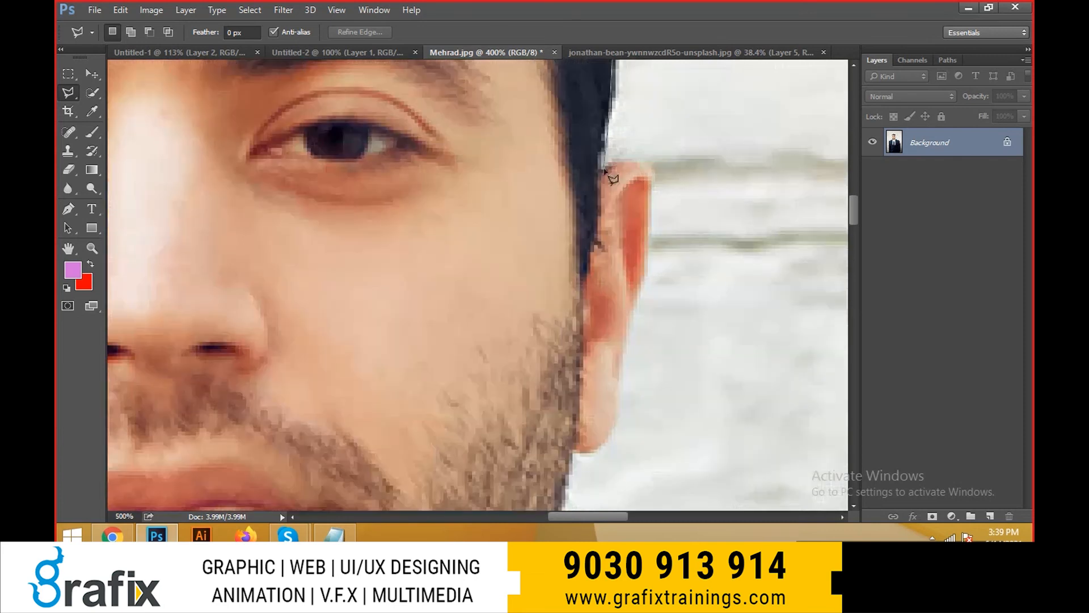
left_click(602, 168)
left_click(629, 158)
left_click(648, 166)
left_click(654, 182)
left_click(646, 270)
left_click(634, 307)
left_click(622, 329)
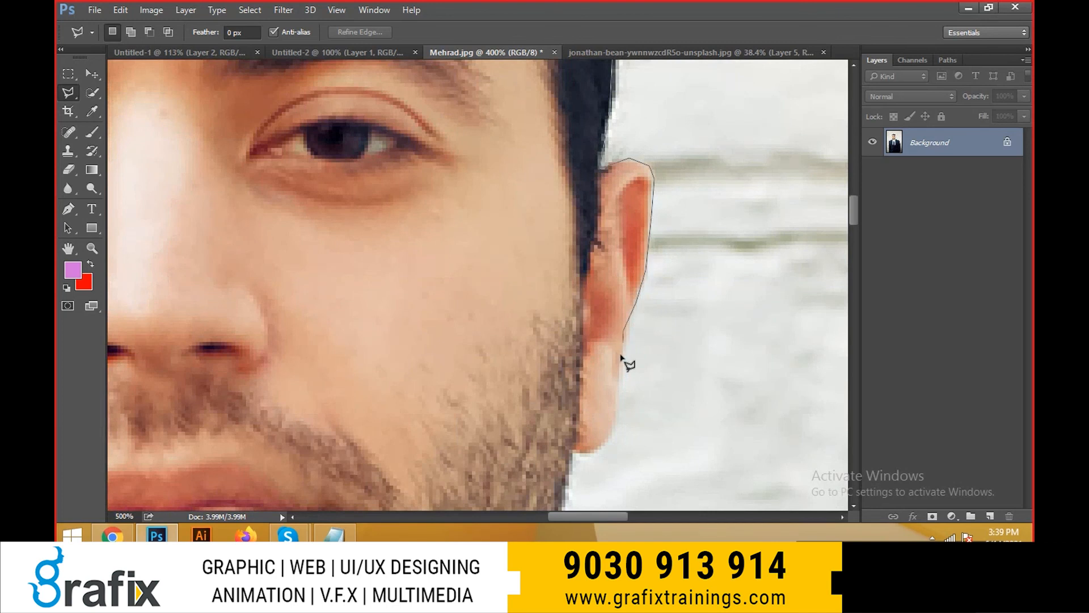
- Trace the lasso around the right-hand earlobe, down the bearded jaw edge, and along the neck to the shirt collar
left_click(619, 392)
left_click(610, 436)
left_click(593, 454)
left_click(573, 453)
left_click_drag(573, 487, 555, 115)
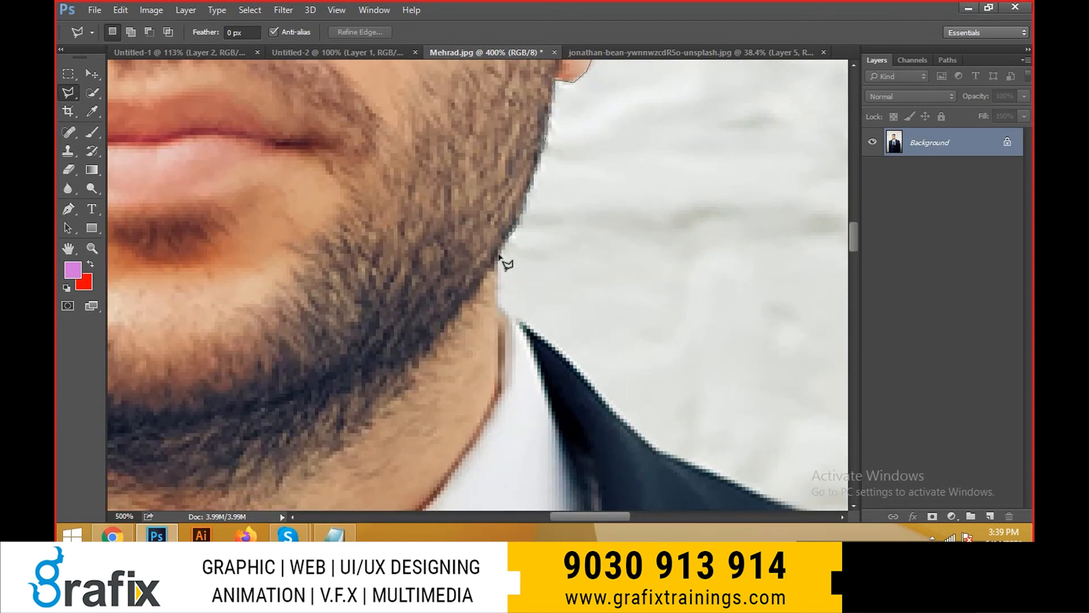
left_click(498, 258)
left_click(497, 307)
- Outline the jacket's right-hand shoulder from the collar to the rounded top of the sleeve
left_click_drag(743, 490, 385, 143)
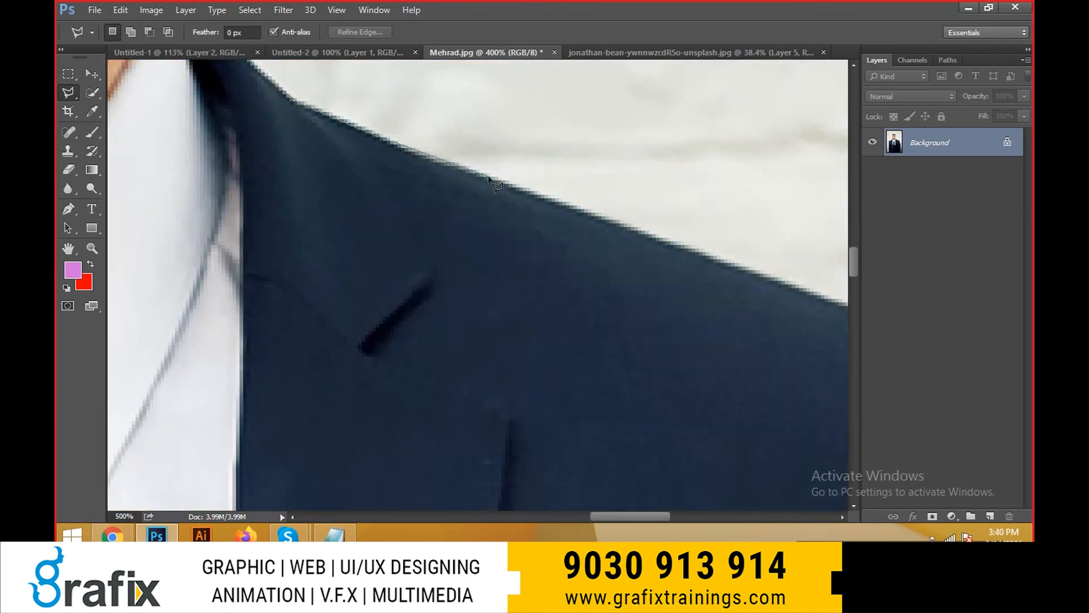
left_click(437, 161)
left_click_drag(760, 291, 406, 189)
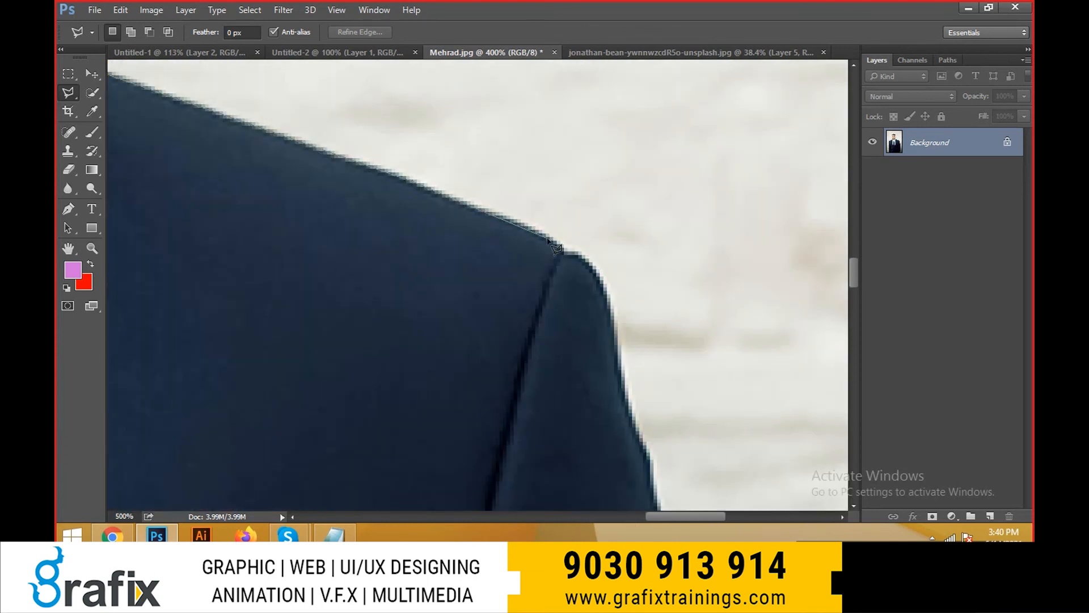
left_click(563, 253)
left_click(579, 255)
left_click(603, 281)
left_click(615, 337)
- Continue the lasso outline down the outer edge of the right-hand upper sleeve
left_click_drag(622, 384, 547, 92)
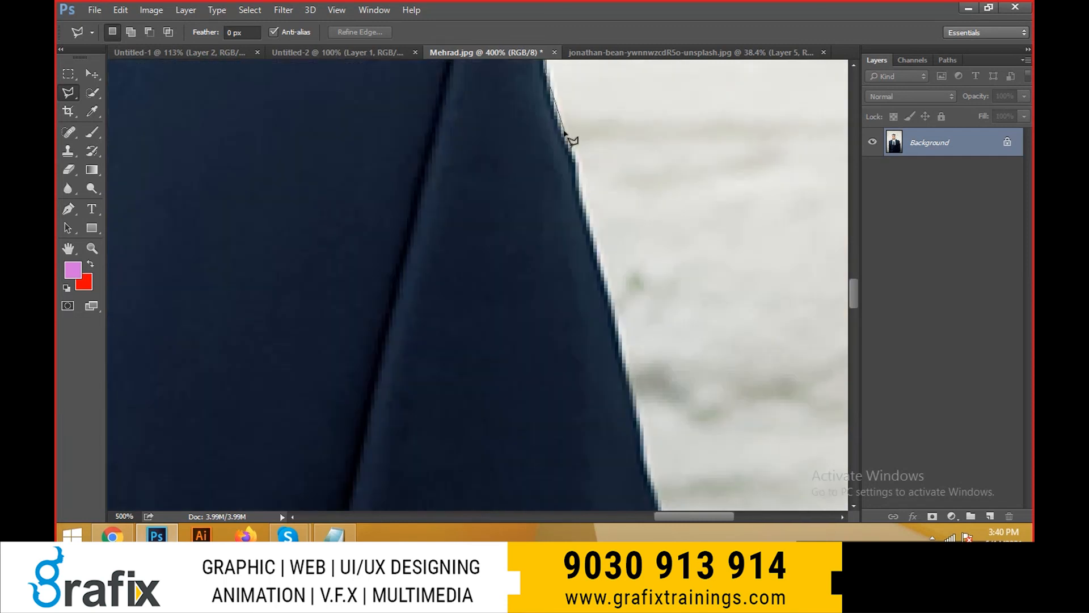
left_click(558, 122)
left_click(572, 158)
left_click_drag(620, 396, 505, 81)
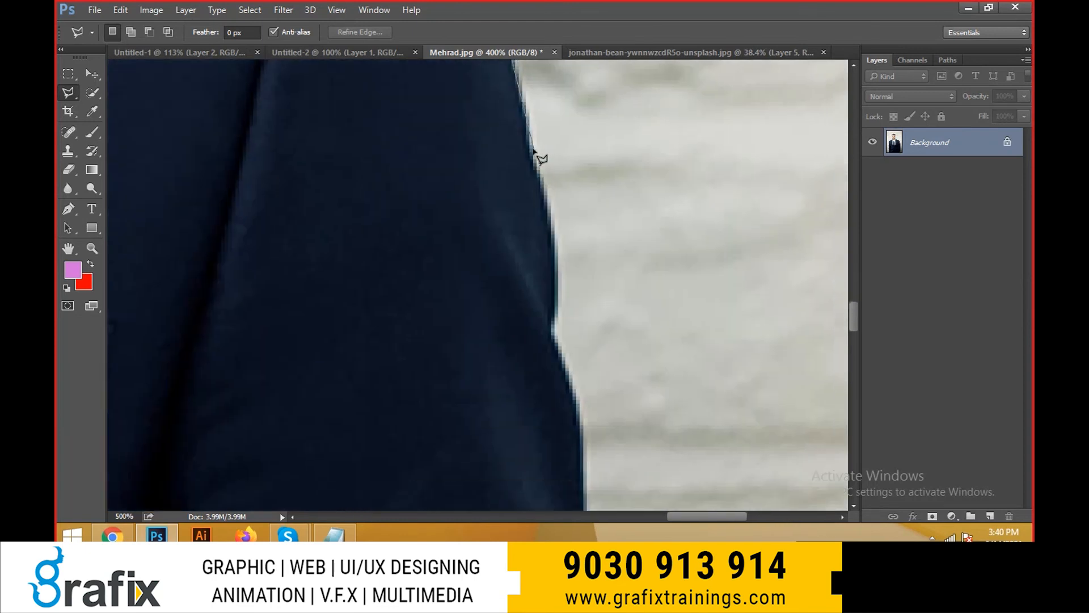
left_click(530, 149)
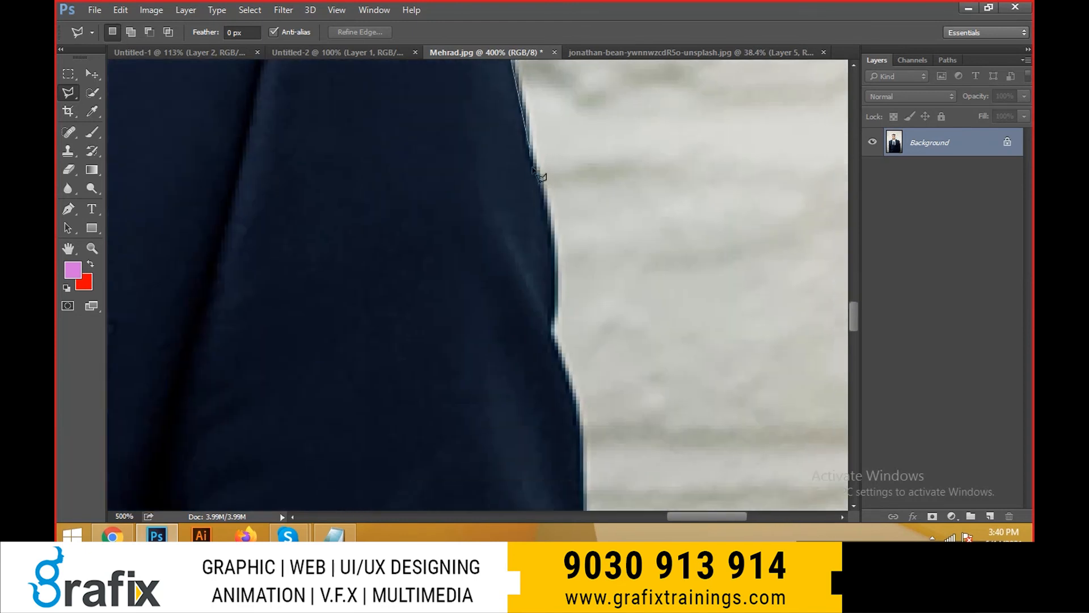
left_click(550, 228)
left_click(557, 290)
- Trace the lasso around the fabric folds along the middle of the right-hand sleeve
left_click_drag(558, 354, 455, 141)
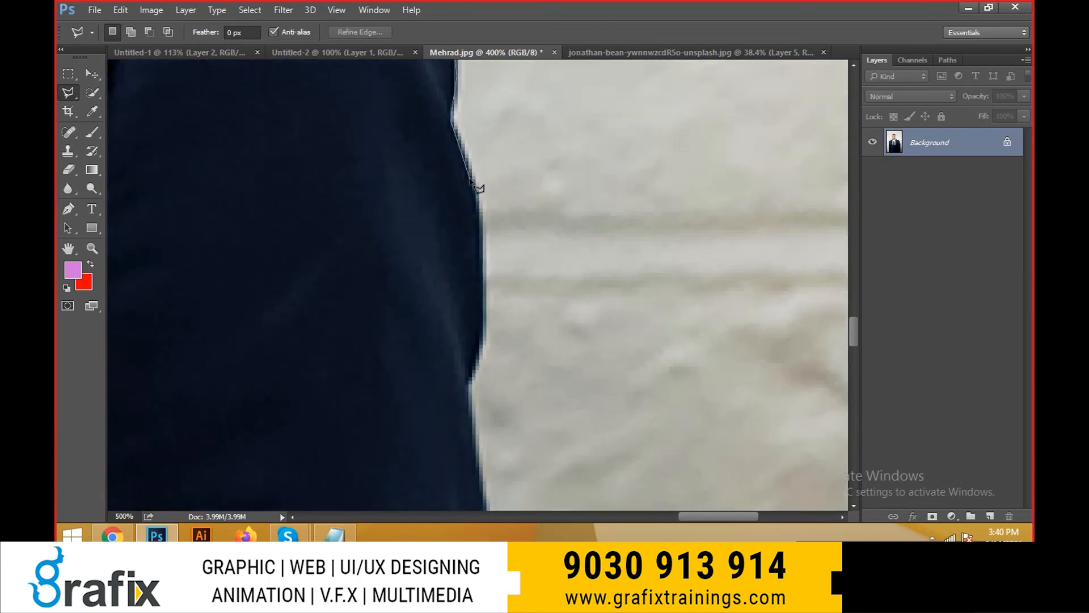
left_click(482, 243)
left_click_drag(466, 361, 470, 290)
left_click(487, 262)
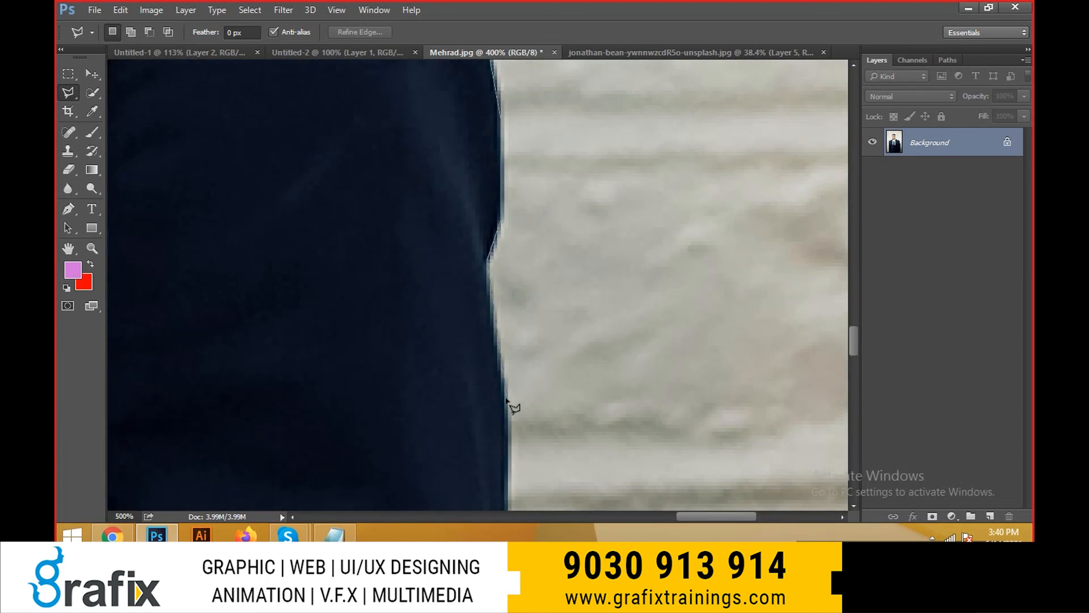
left_click_drag(507, 498, 549, 234)
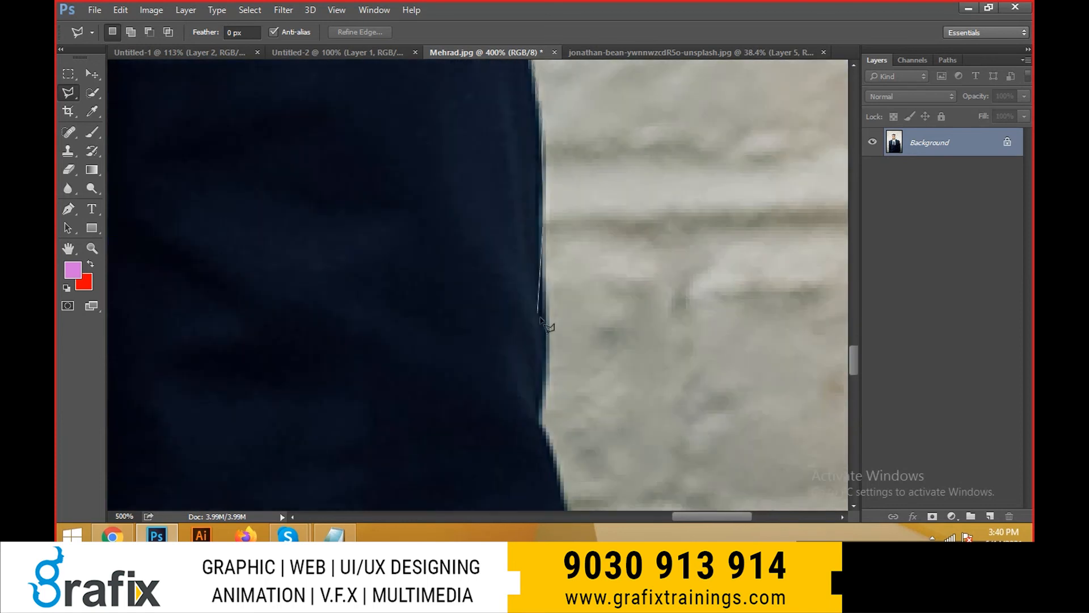
left_click(555, 462)
- Place lasso points along the outer edge of the right-hand lower sleeve, following its outward bulge
mouse_move(558, 466)
left_mouse_down()
mouse_move(515, 335)
mouse_move(500, 208)
left_mouse_up()
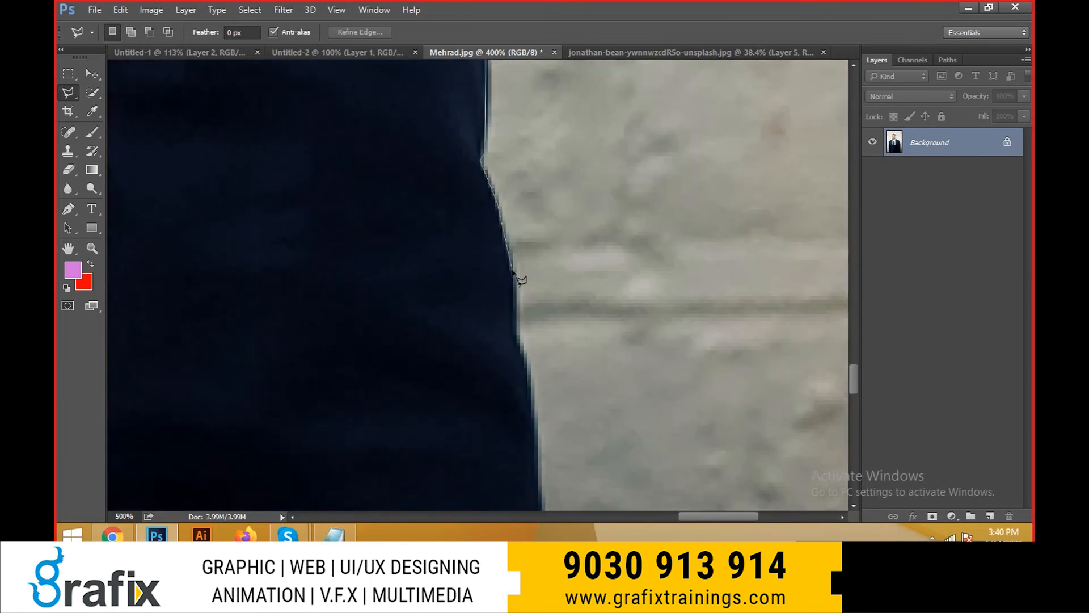
left_click(512, 272)
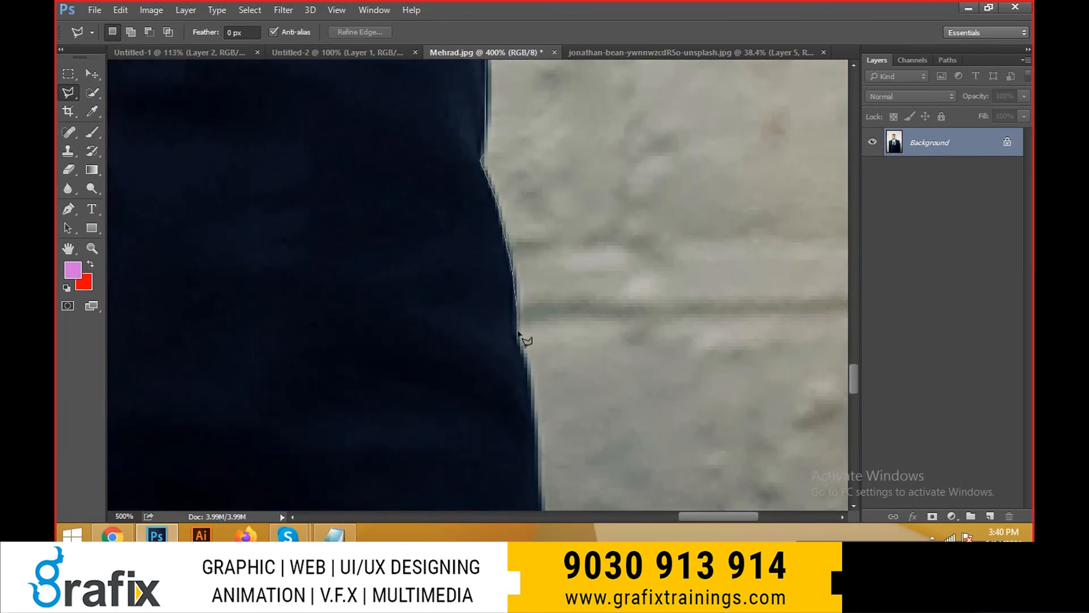
left_click(534, 414)
left_click(539, 494)
left_click_drag(560, 470, 505, 152)
left_click(497, 282)
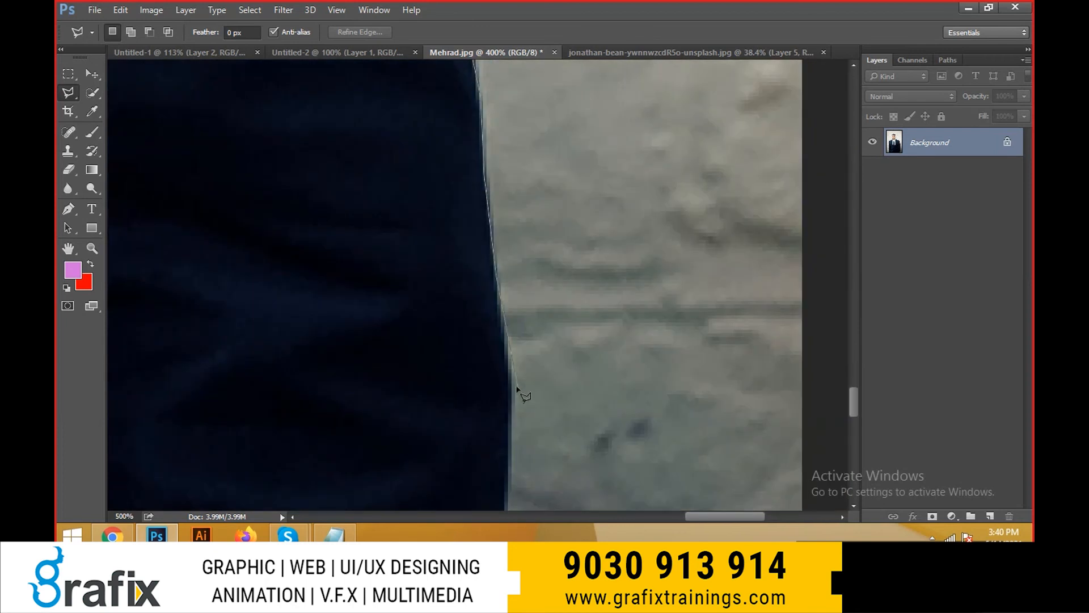
scroll(501, 343, "up", 1)
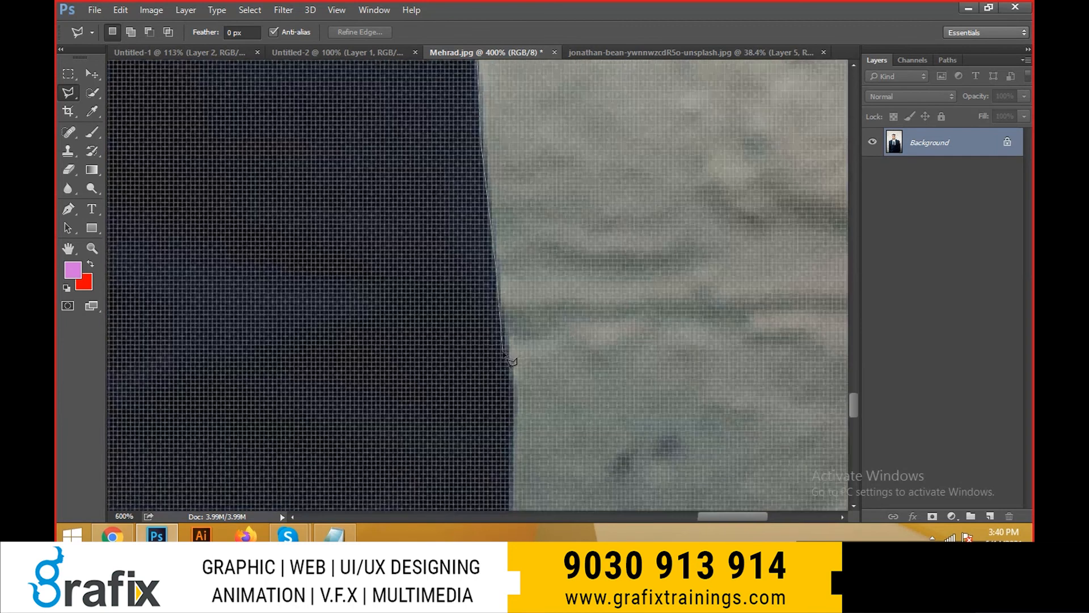
scroll(502, 352, "down", 1)
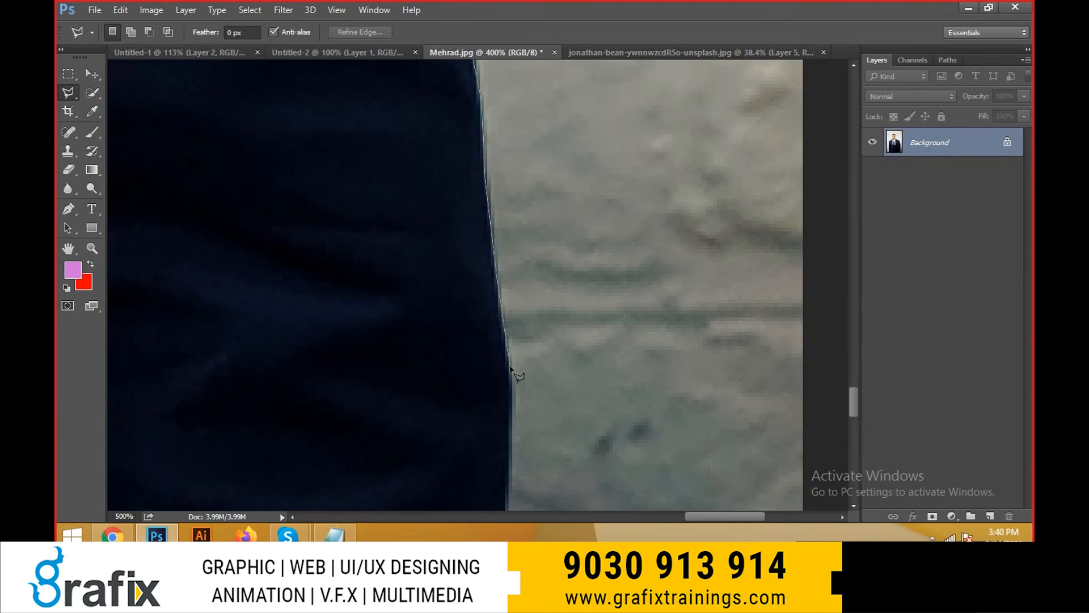
- Outline the tapering end of the right-hand sleeve down to the bottom edge of the photo
left_click_drag(516, 464, 546, 317)
scroll(539, 363, "down", 5)
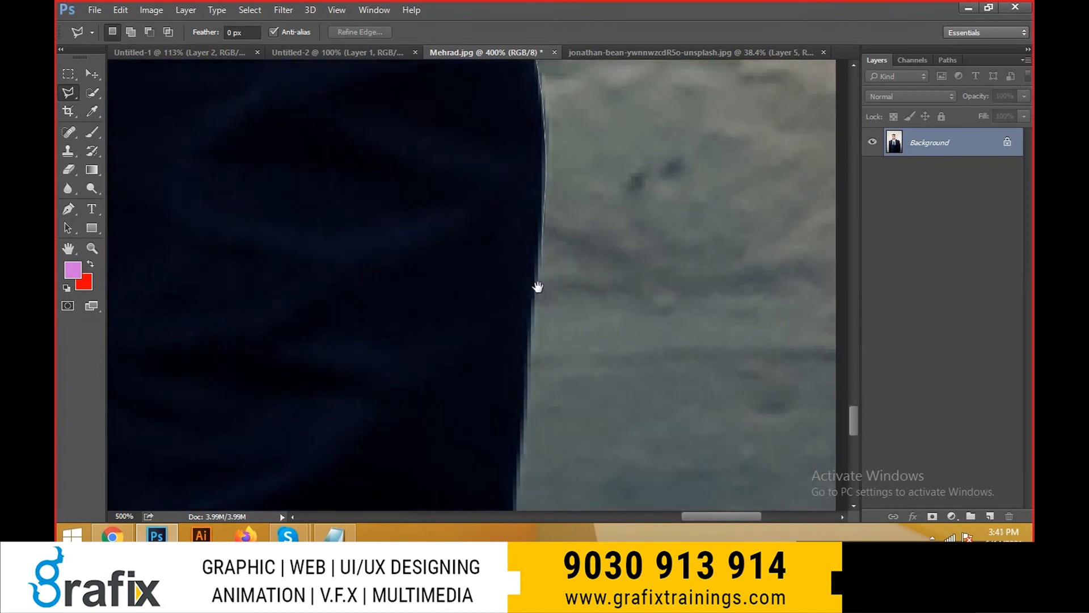
left_click_drag(533, 376, 541, 273)
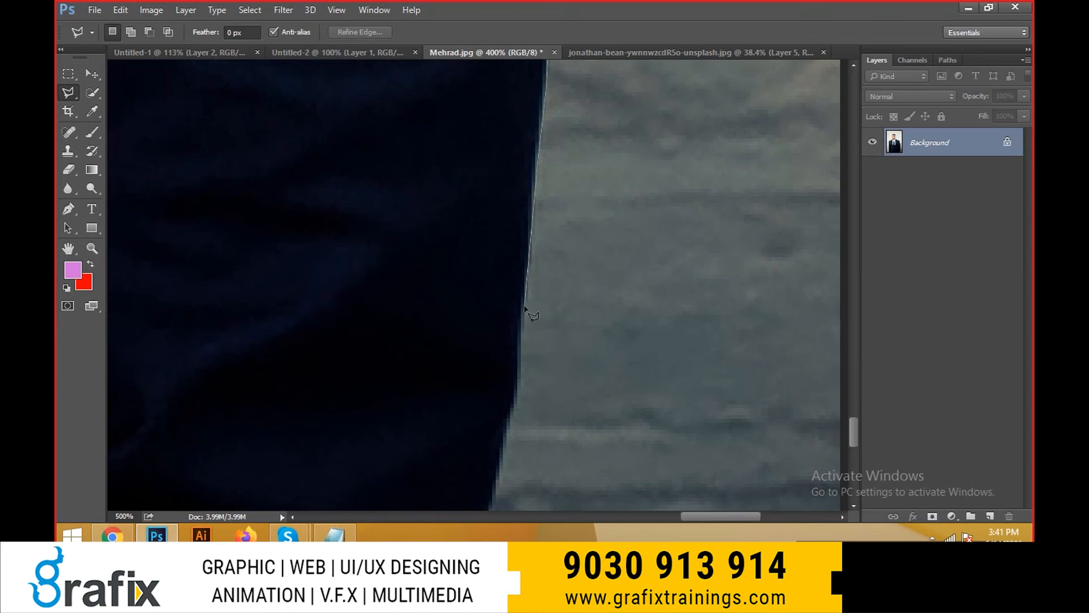
left_click_drag(531, 358, 521, 251)
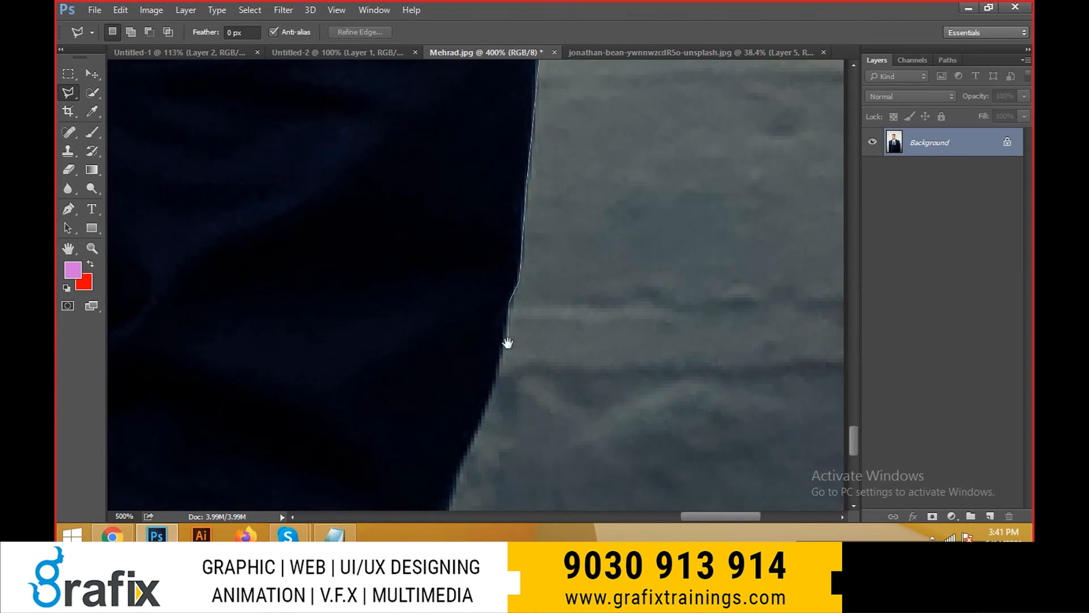
left_click_drag(507, 343, 500, 211)
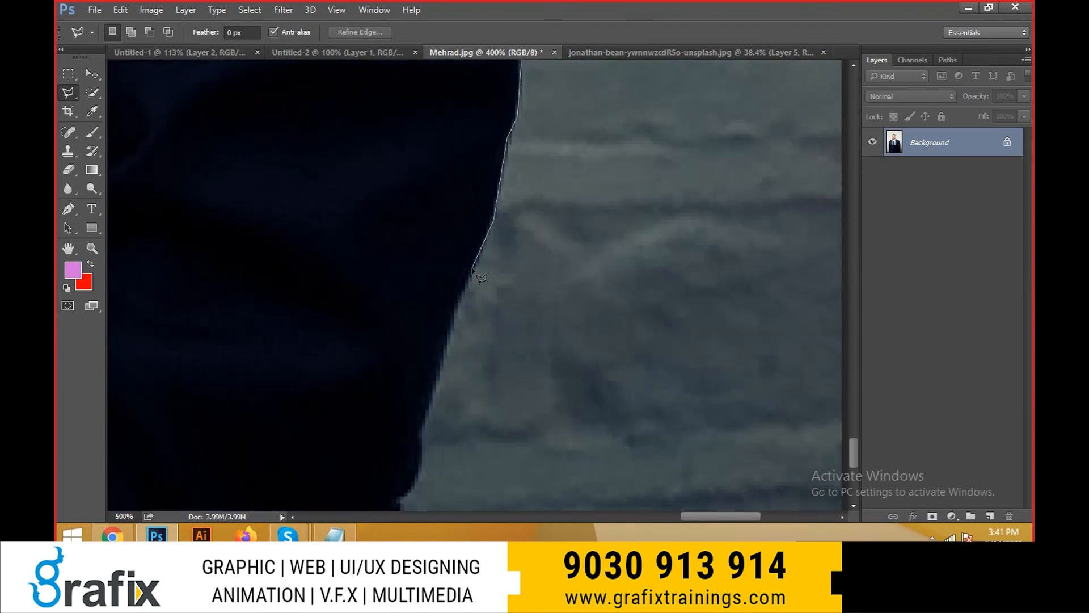
left_click_drag(458, 300, 567, 210)
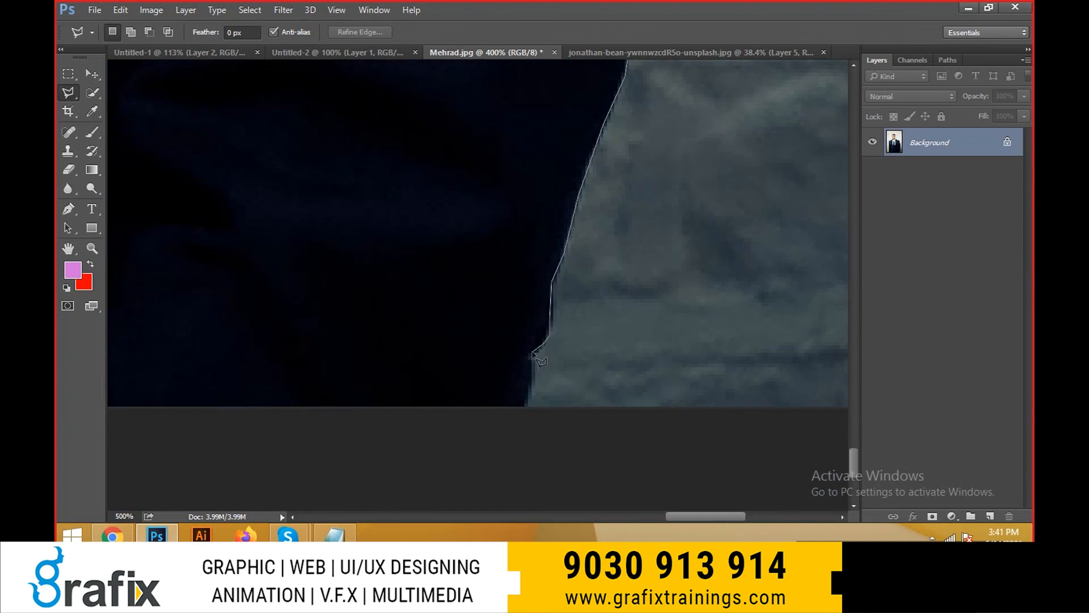
left_click_drag(533, 424, 567, 250)
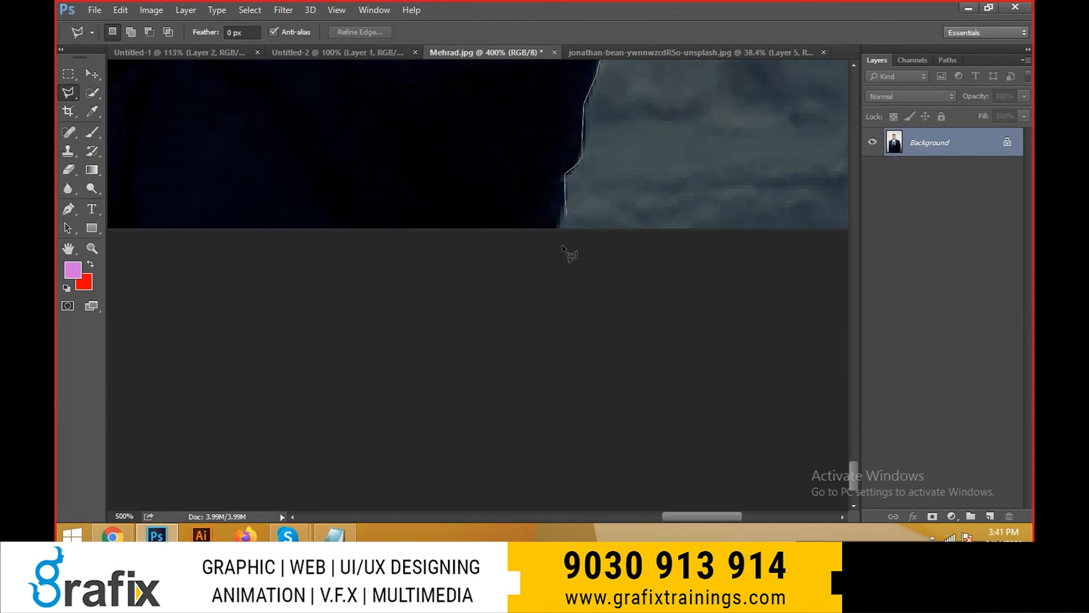
- Carry the lasso outline across the area below the photo and close the selection at its starting point by the left-hand sleeve
left_click_drag(430, 276, 780, 276)
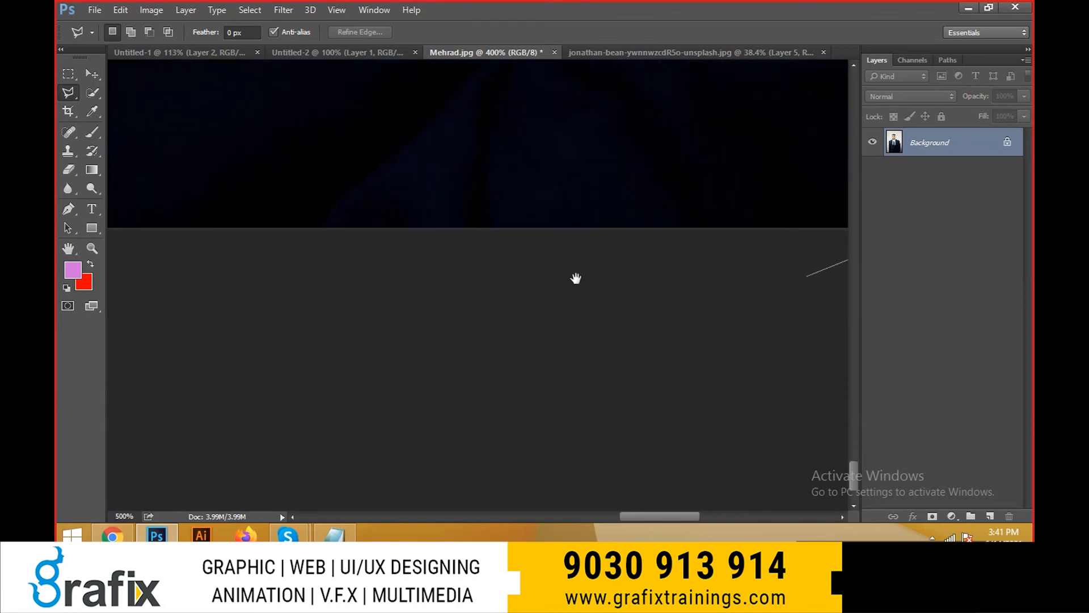
left_click_drag(397, 278, 556, 278)
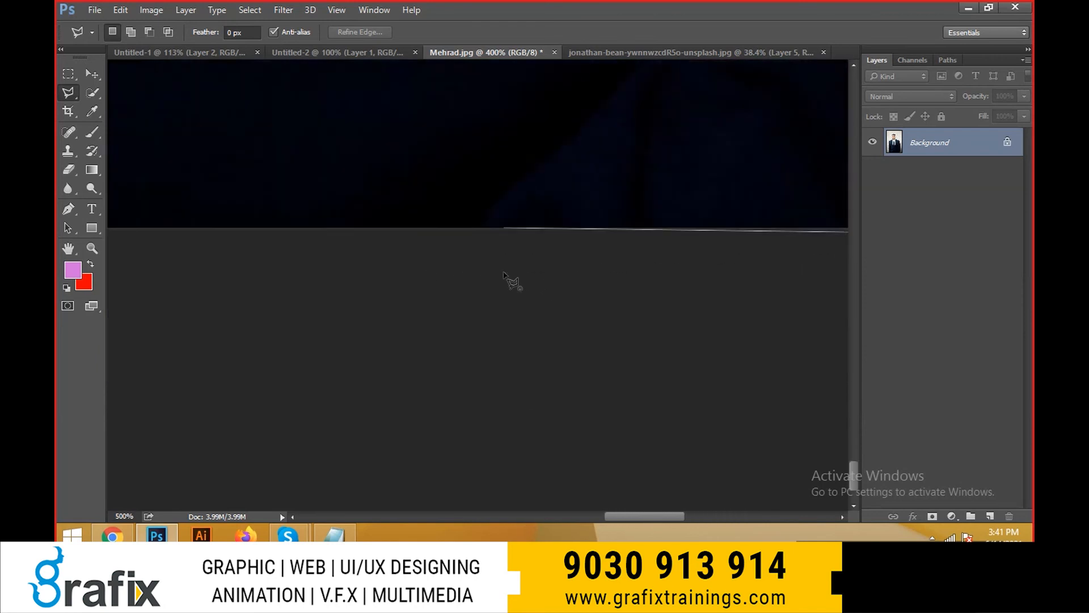
left_click(638, 254, "alt")
left_click(644, 258, "alt")
left_click(644, 260, "alt")
left_click(630, 245, "alt")
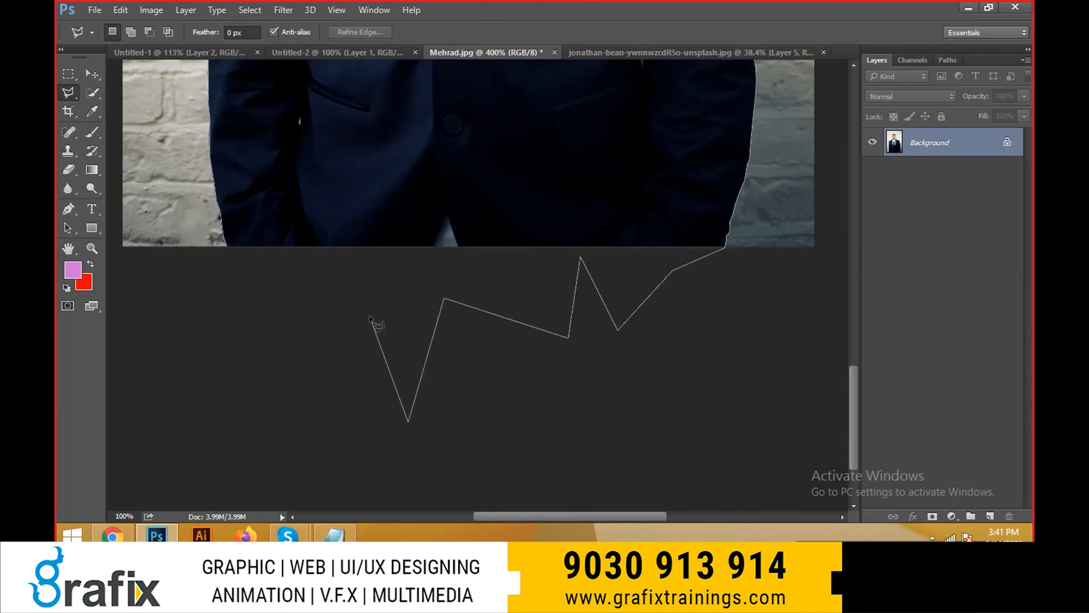
left_click(220, 278, "ctrl")
left_click(224, 253, "ctrl")
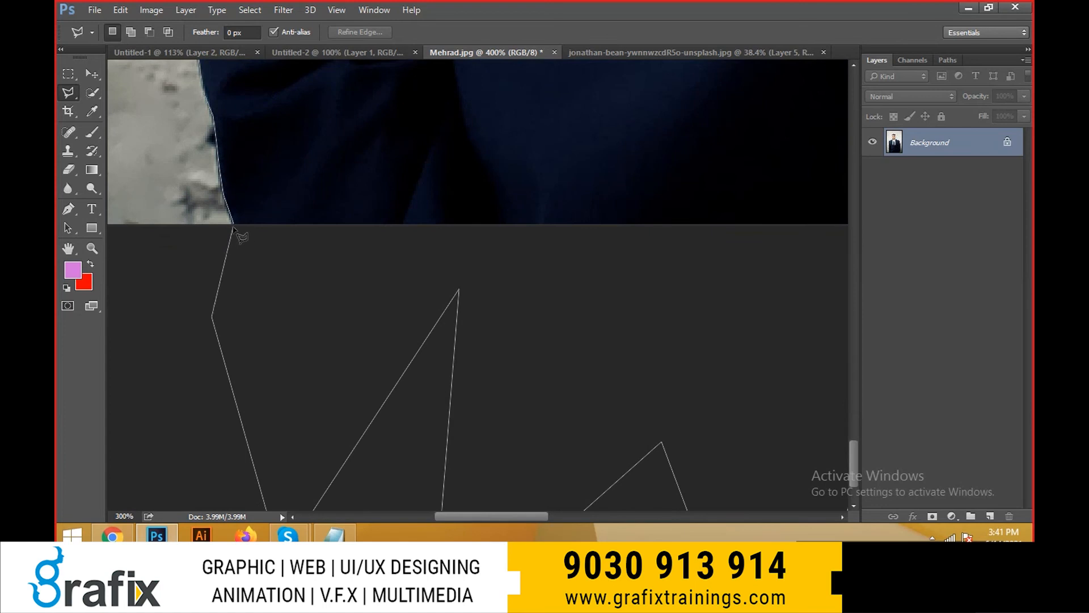
left_click(234, 227)
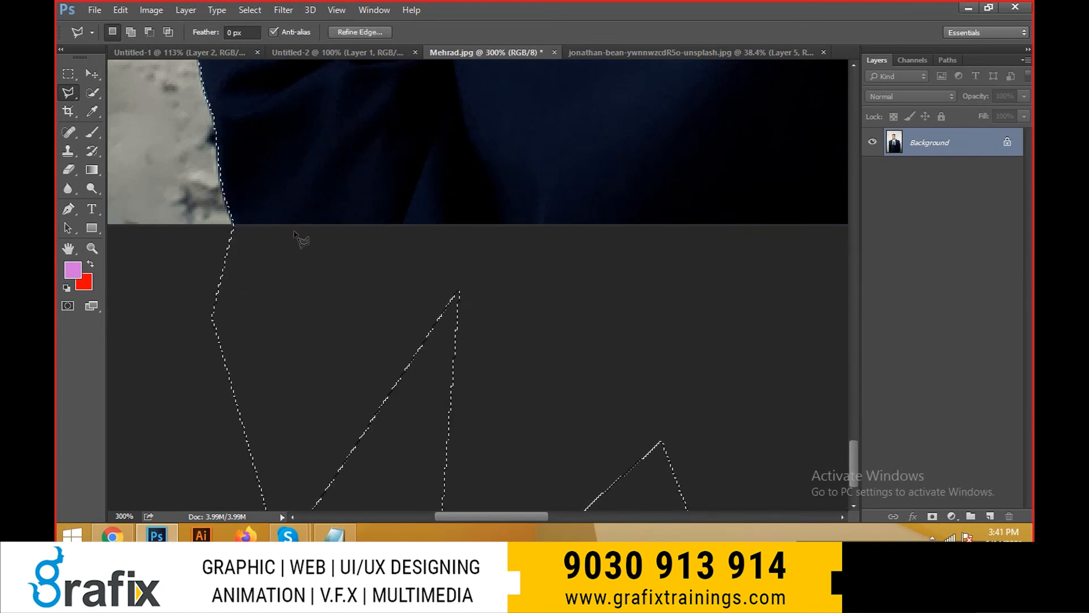
- Fit the whole portrait on screen with its selection kept active, and activate the Move tool
right_click(309, 214)
left_click(335, 221)
key("ctrl+z")
right_click(342, 203)
left_click(350, 213)
key("v")
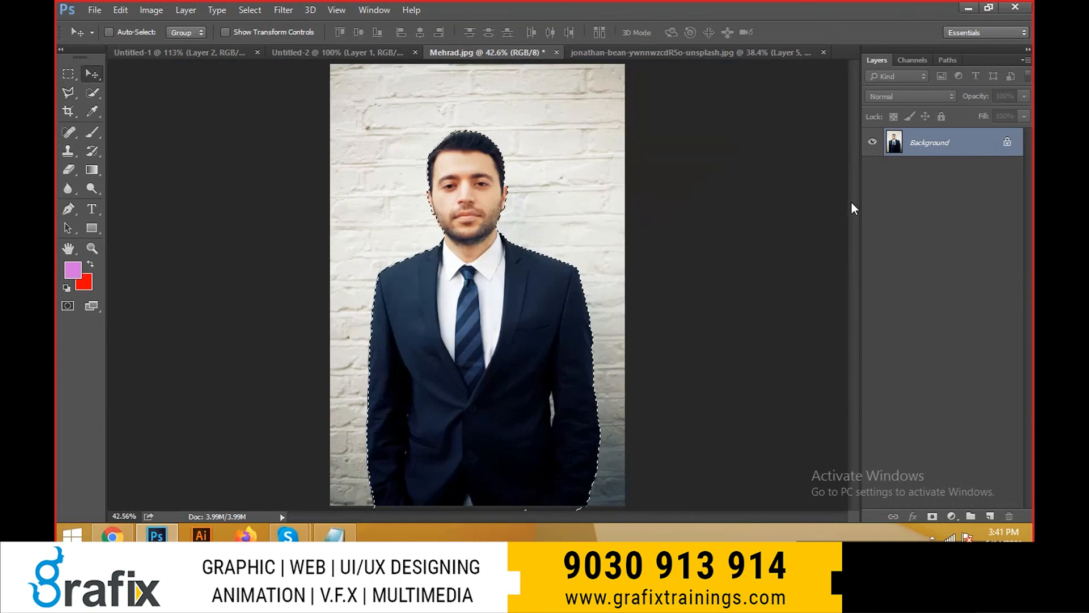
key("ctrl+space")
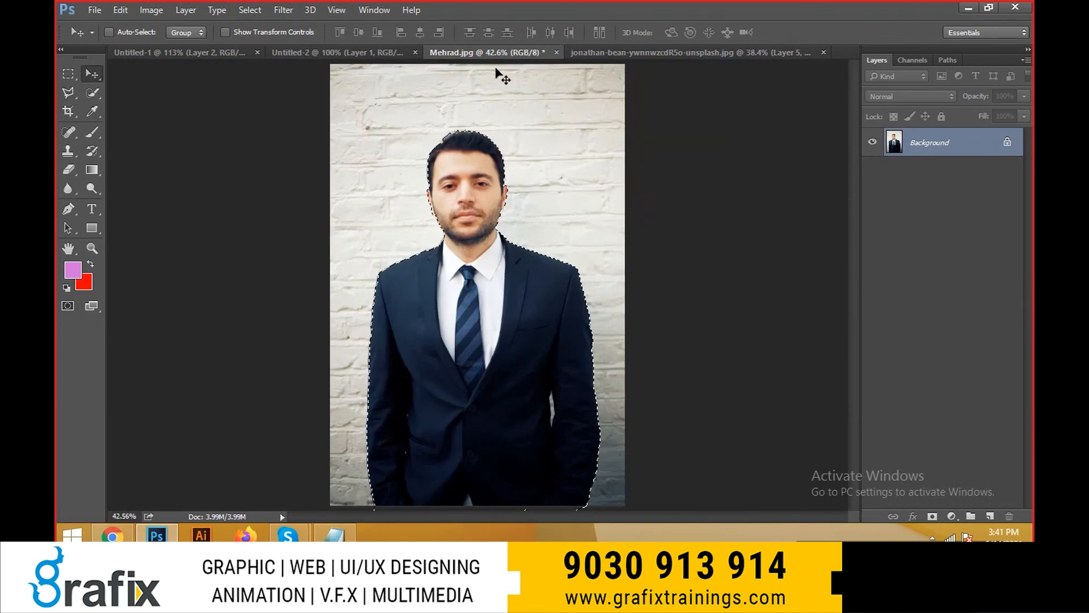
- In the beach sunset document, shift the Layer 5 and Layer 4 portraits left towards the lower-left portrait
left_click(600, 56)
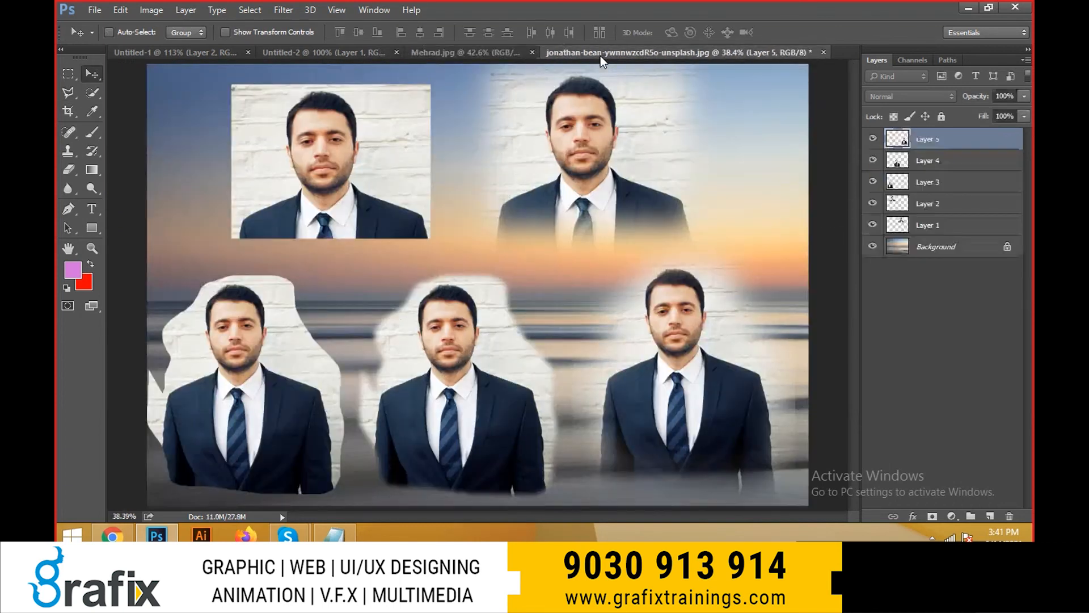
left_click_drag(718, 374, 640, 375)
right_click(460, 386)
left_click(480, 391)
left_click_drag(479, 392, 440, 391)
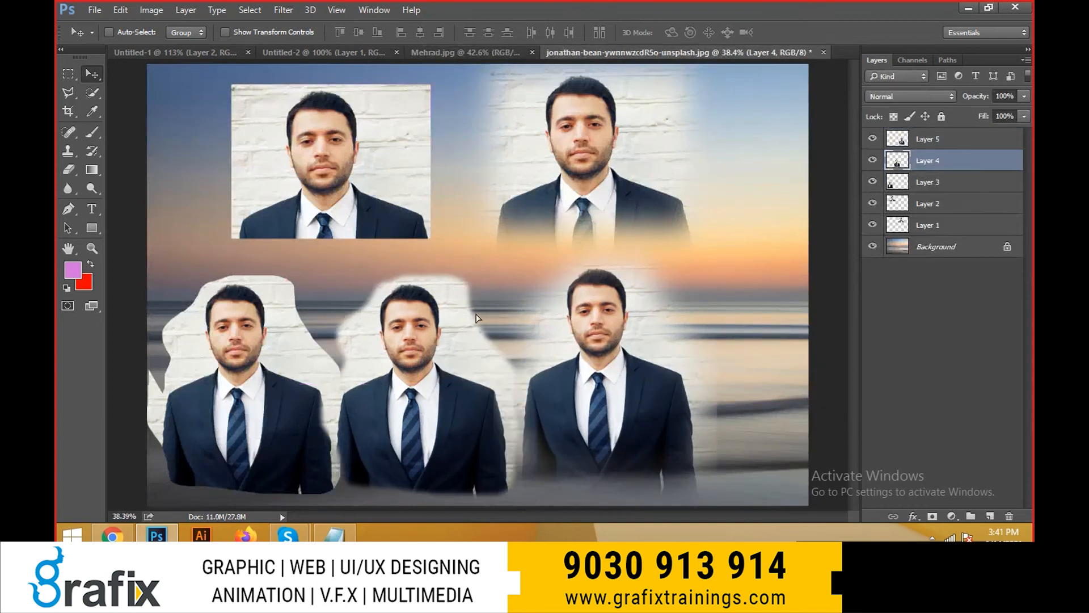
- Move the two upper portraits left so they sit side by side in the upper-left part of the sunset image
right_click(546, 232)
left_click(568, 240)
left_click_drag(588, 223, 410, 206)
right_click(371, 197, "shift")
left_click(397, 203, "shift")
- Shift the Layer 5 portrait about 5.9 cm left and bring the selected cut-out from Mehrad.jpg into the freed space
right_click(675, 387)
left_click(683, 393)
left_click_drag(684, 392, 638, 392)
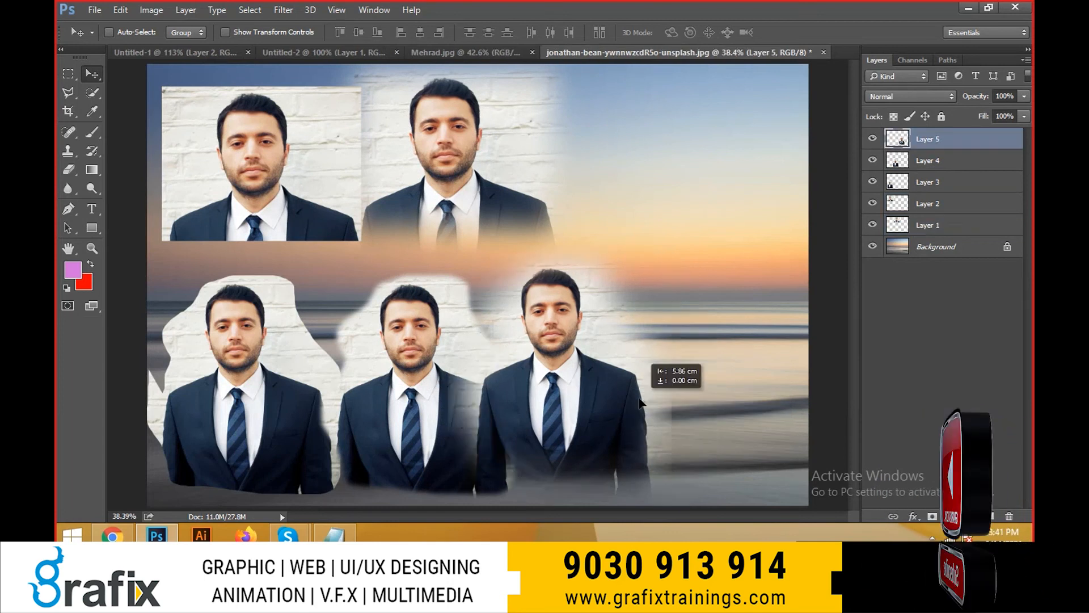
left_click(448, 53)
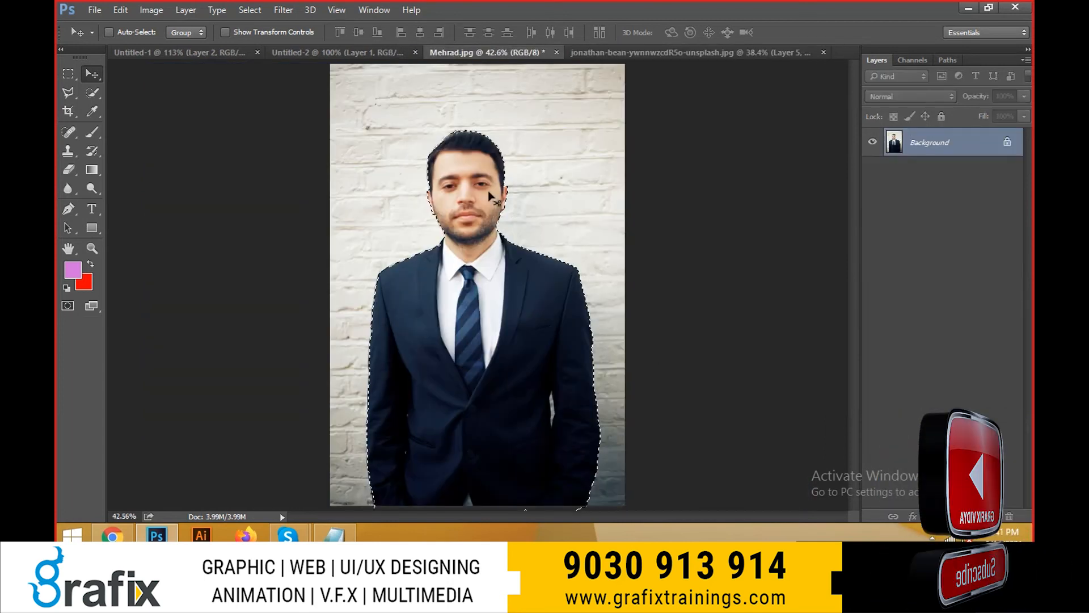
left_click_drag(488, 189, 631, 260)
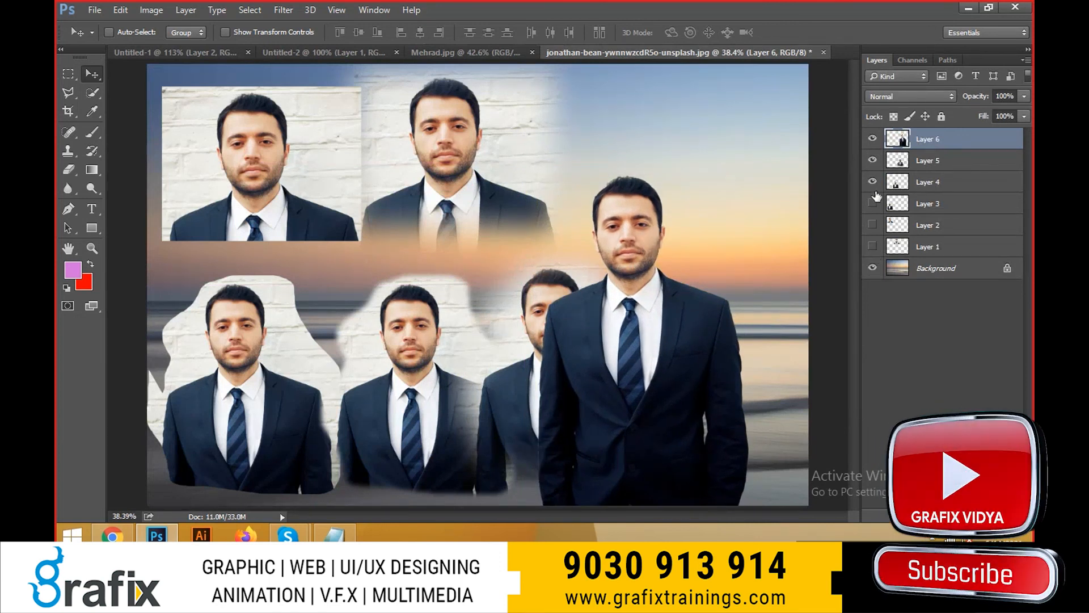
- Hide Layers 1 to 5, toggling Layers 5 and 4 to compare their cut-outs with the precise Layer 6 cut-out
left_click_drag(872, 246, 875, 166)
left_click(873, 162)
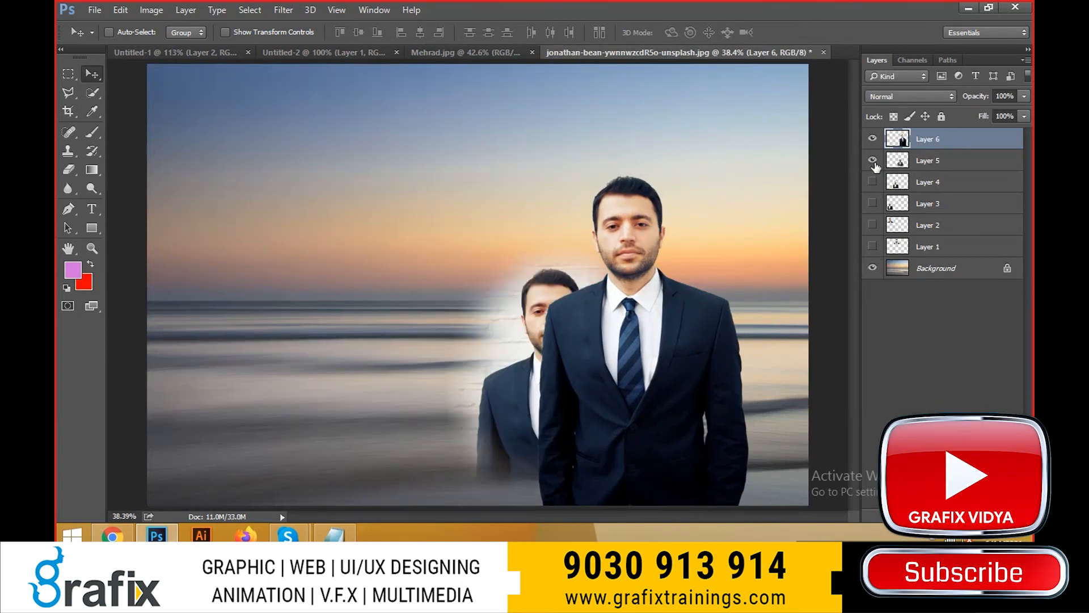
left_click(873, 161)
left_click(873, 161)
left_click(872, 160)
left_click(872, 182)
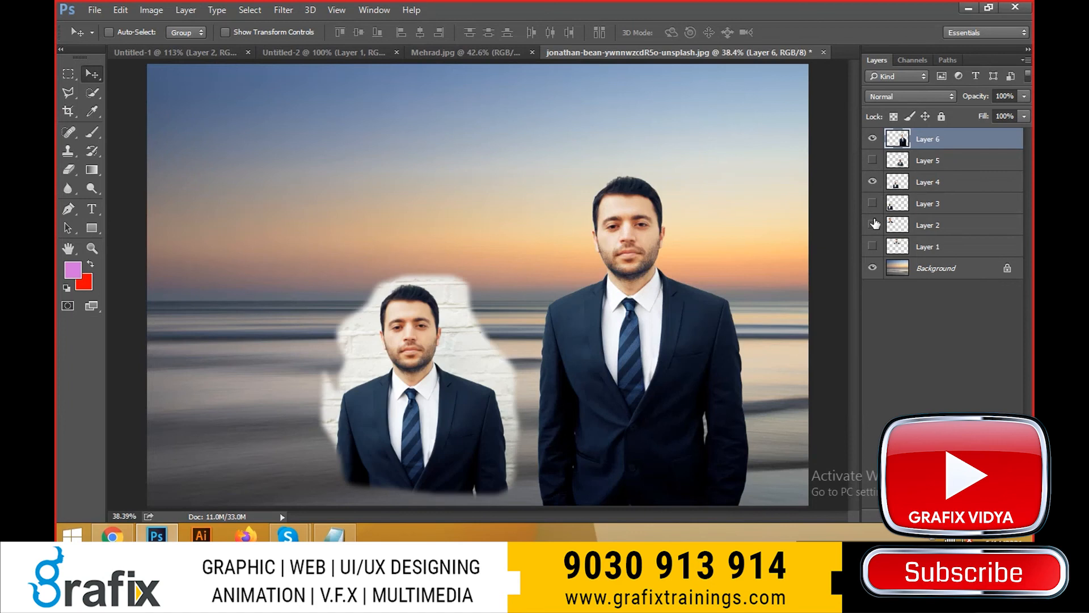
left_click(874, 182)
- Select the Layer 6 portrait and move it to the left side of the sunset image
right_click(685, 249)
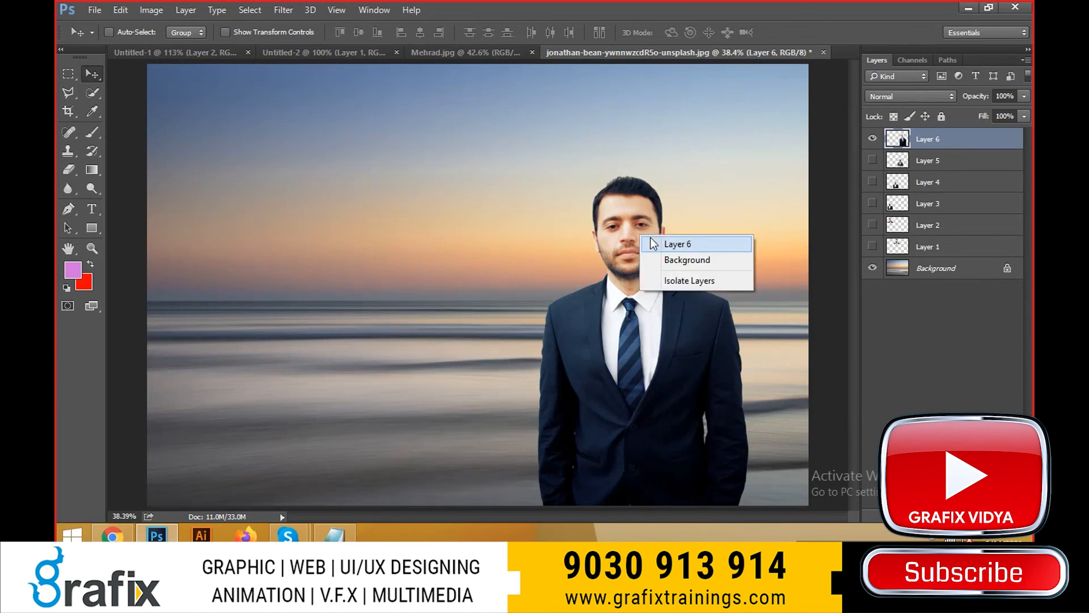
left_click(678, 244)
left_click_drag(632, 309, 271, 303)
- Examine the cut-out edge of the Layer 6 suit up close, along the shoulder and down the outer sleeve
left_click(291, 360, "ctrl")
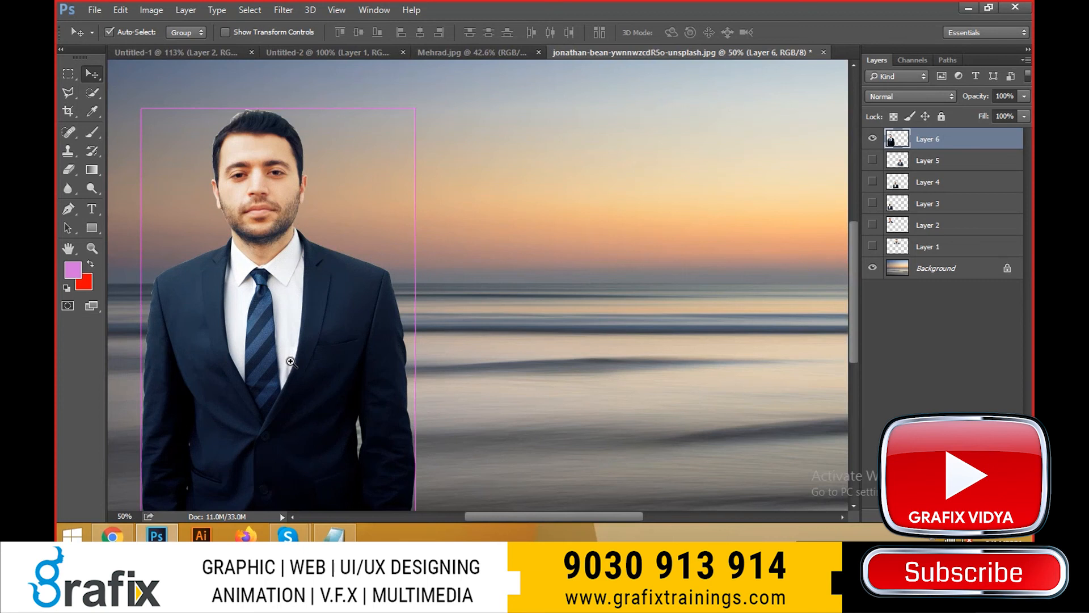
left_click(291, 360, "ctrl")
left_click_drag(243, 353, 389, 309)
key("ctrl+plus")
key("ctrl+plus")
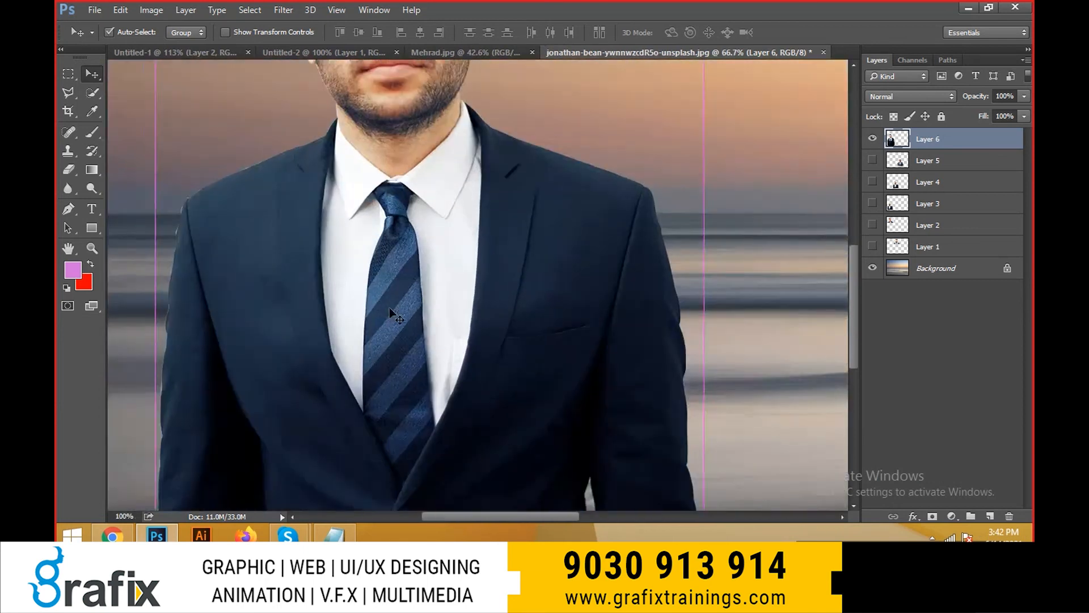
left_click_drag(273, 245, 551, 354)
left_click_drag(400, 307, 601, 181)
left_click(320, 267, "ctrl")
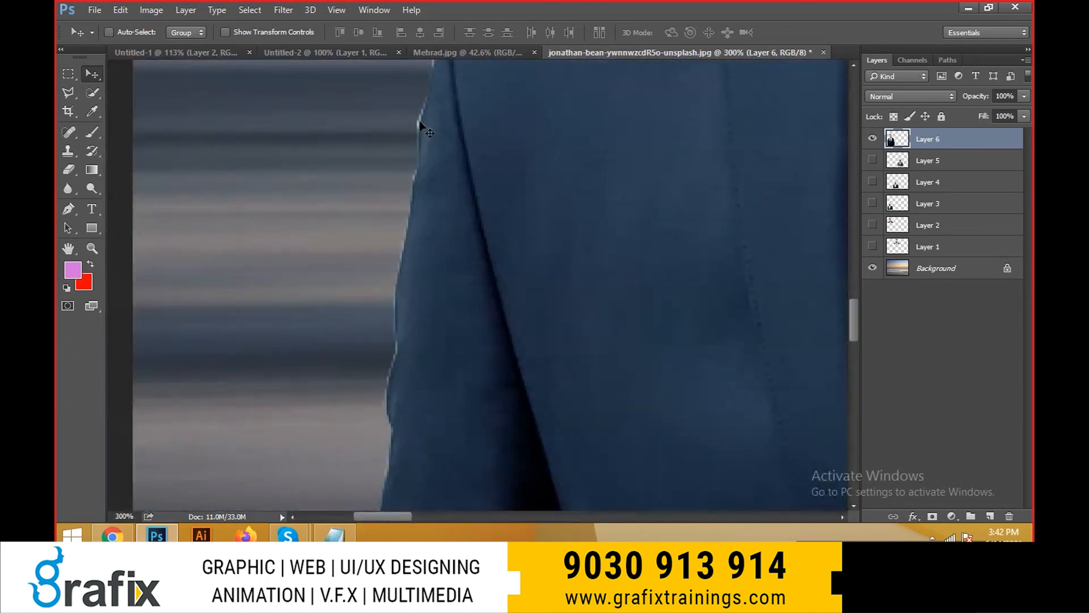
scroll(389, 260, "down", 5)
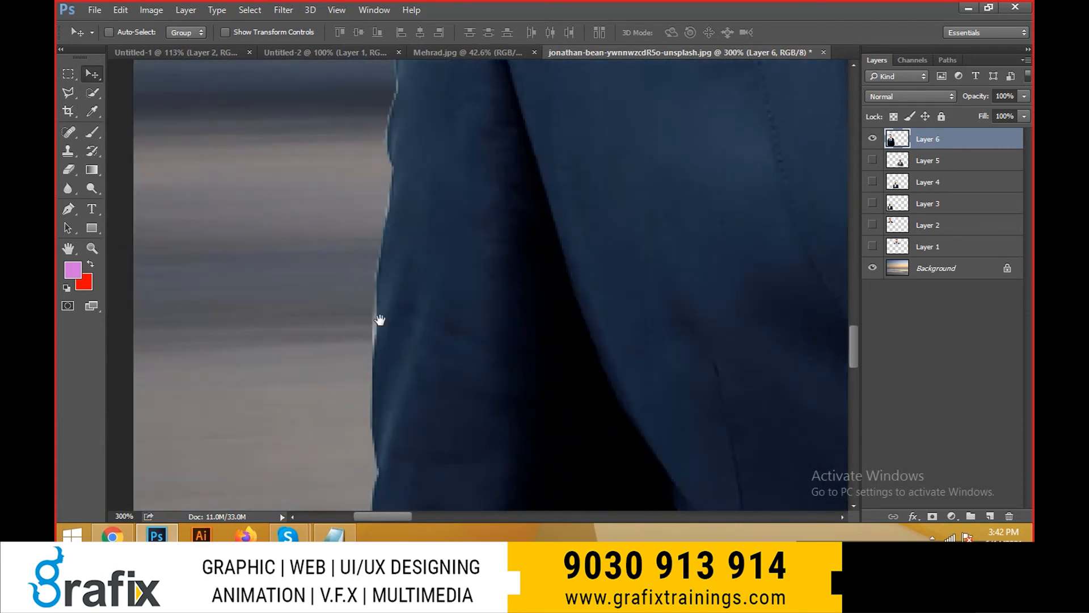
scroll(379, 320, "down", 4)
left_click_drag(454, 482, 426, 299)
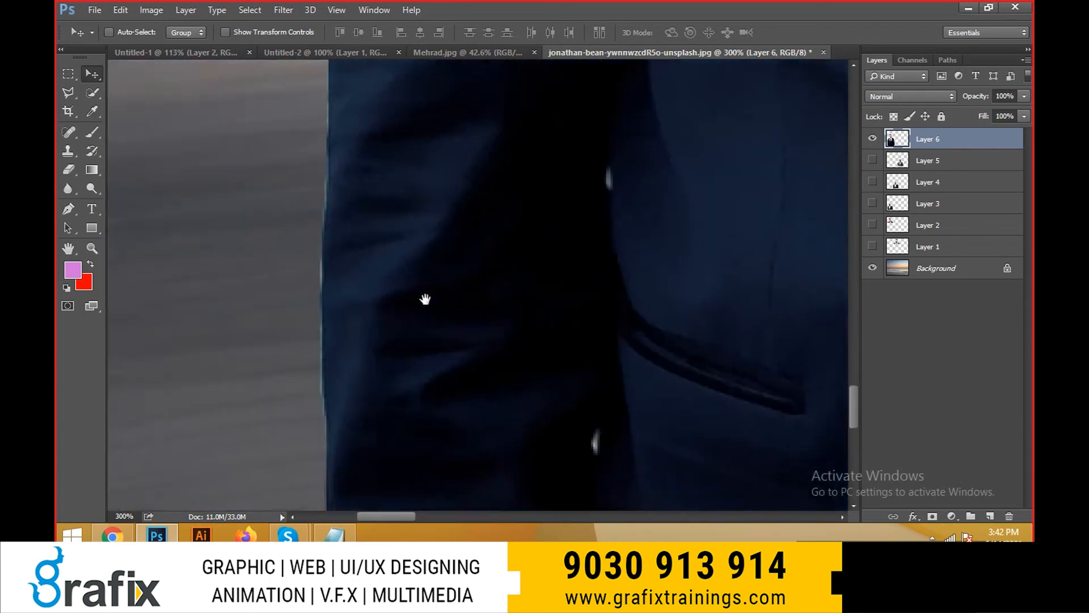
- Examine the Layer 6 cut-out edge around the ear and hair up close, on both sides of the head
left_click_drag(527, 187, 449, 413)
left_click_drag(522, 131, 391, 397)
left_click_drag(516, 108, 448, 454)
left_click_drag(510, 102, 488, 265)
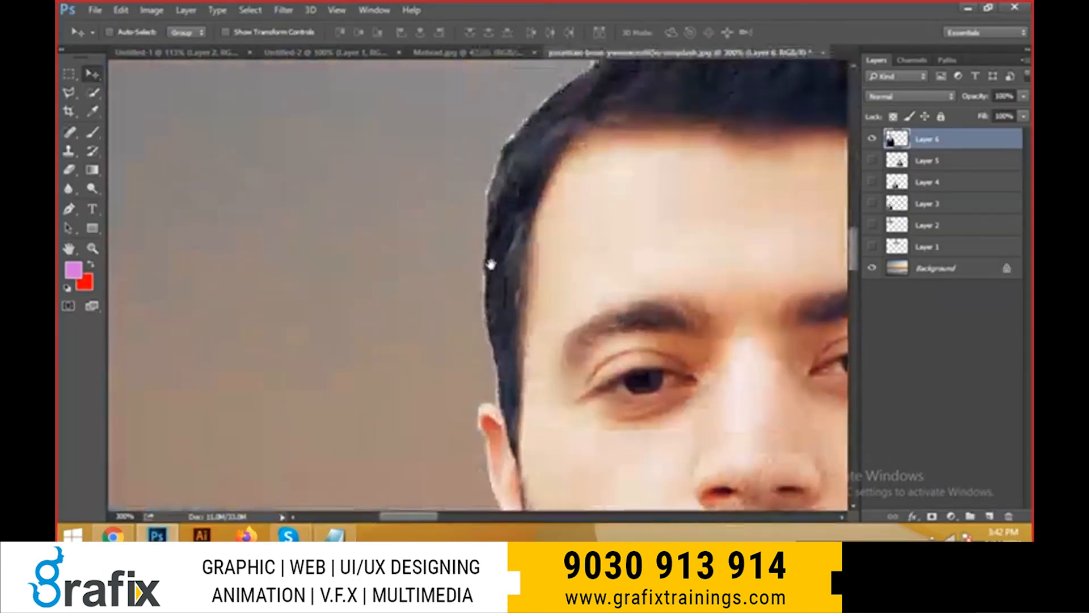
left_click_drag(515, 129, 368, 417)
left_click_drag(704, 491, 455, 328)
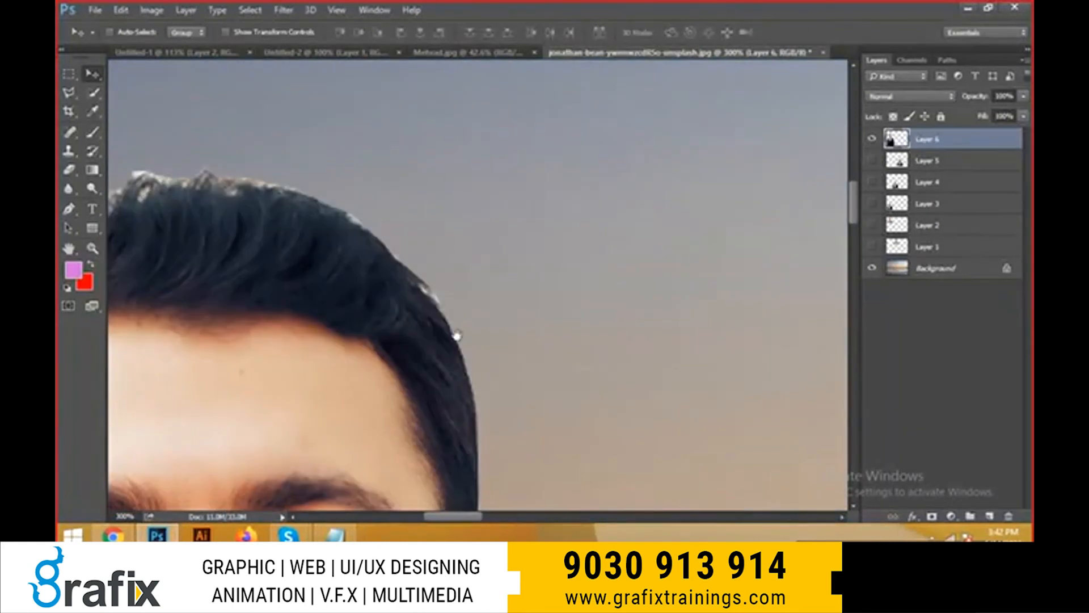
right_click(491, 318)
left_click(503, 328)
- In Mehrad.jpg, start feathering the portrait selection with a trial radius of 2 pixels
left_click(487, 57)
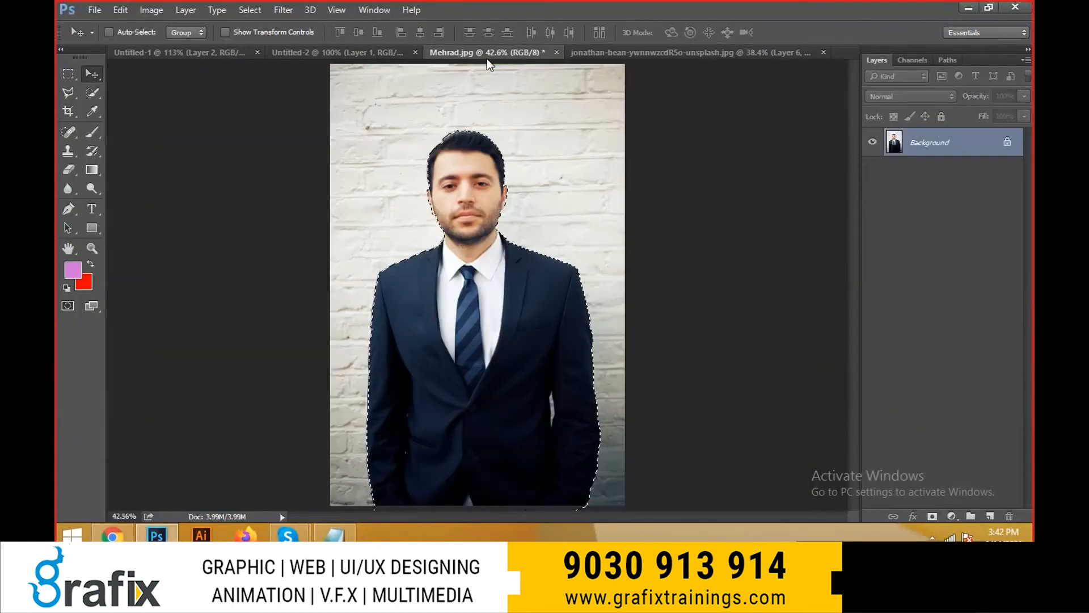
key("shift+F6")
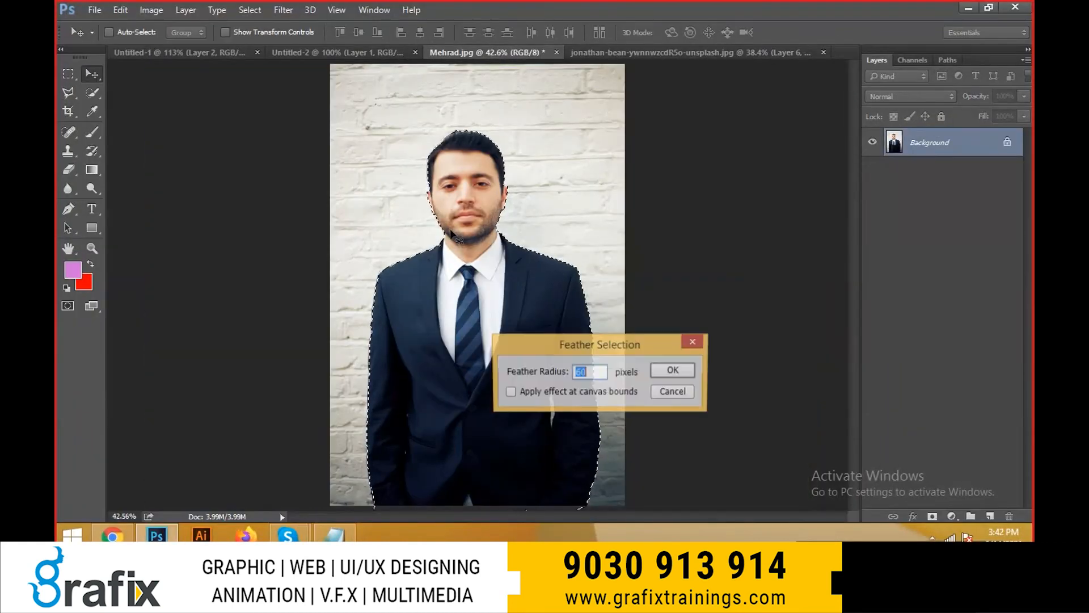
type("1.5")
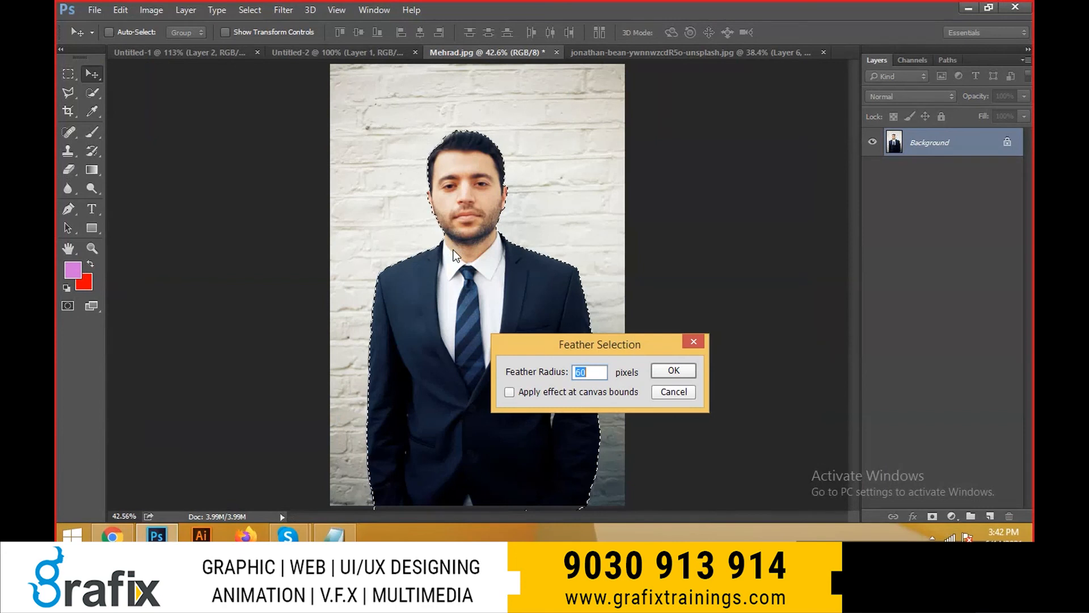
key("BackSpace")
key("BackSpace")
key("BackSpace")
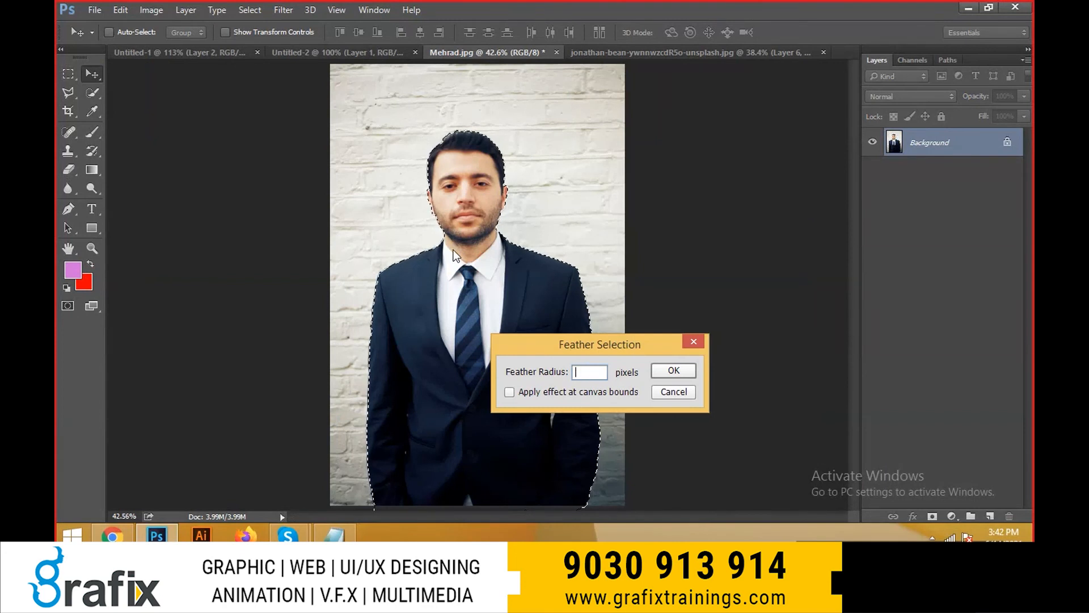
type("2.5")
- Consult the feather radius guideline in the PSD-Shortcuts-V1 Notepad file and feather the Mehrad.jpg portrait selection by 1.5 pixels
key("alt+Tab")
left_click_drag(392, 340, 59, 307)
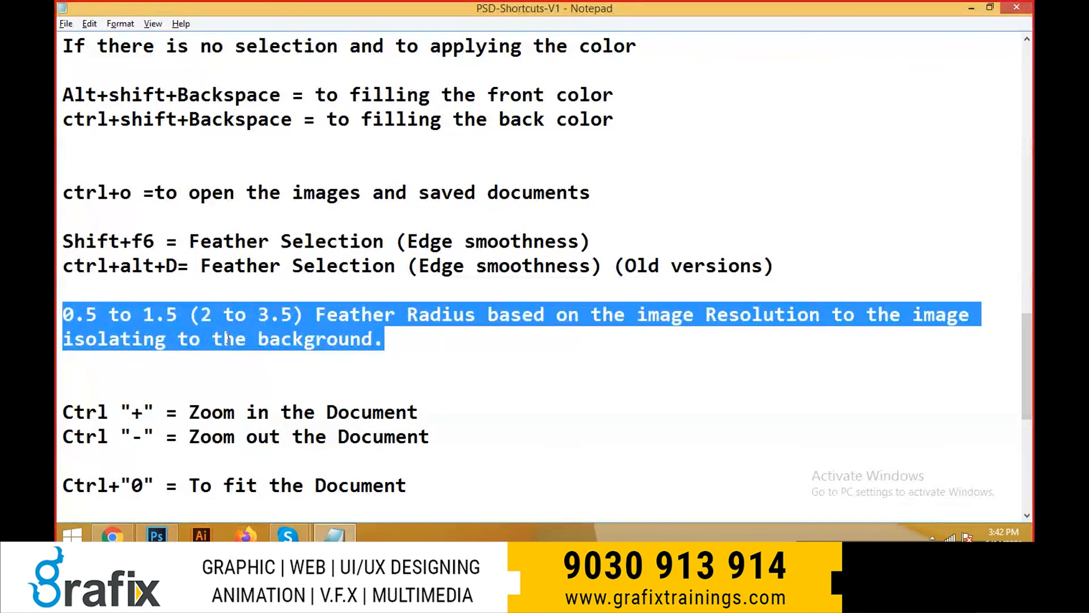
key("alt+Tab")
key("Return")
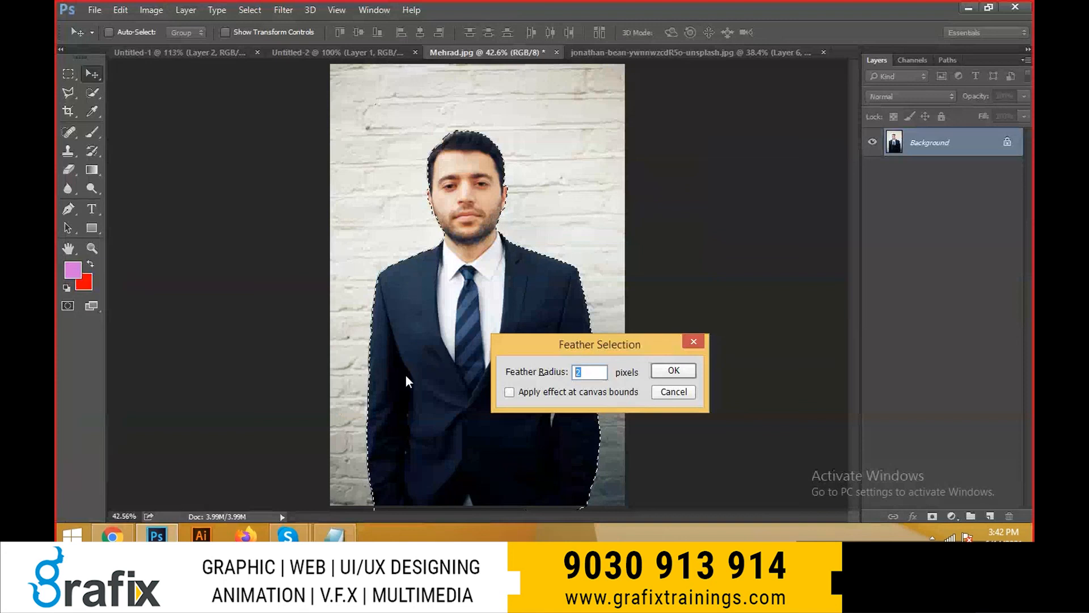
type("1.5")
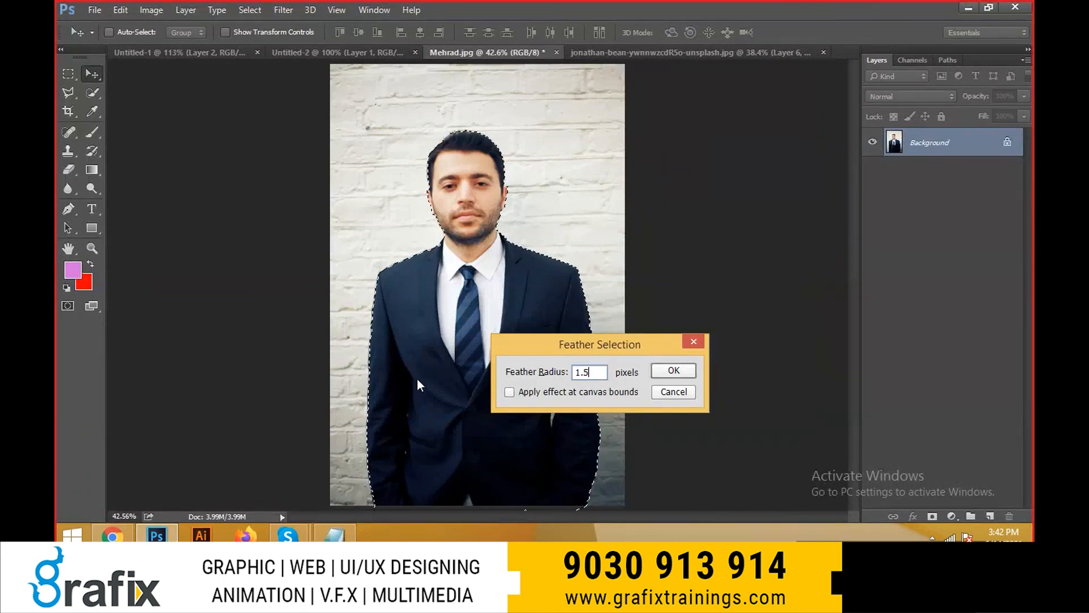
key("Return")
- Inspect the selection outline around the face up close and check the dimensions and resolution of Mehrad.jpg
left_click(454, 195, "ctrl")
left_click(455, 195, "ctrl")
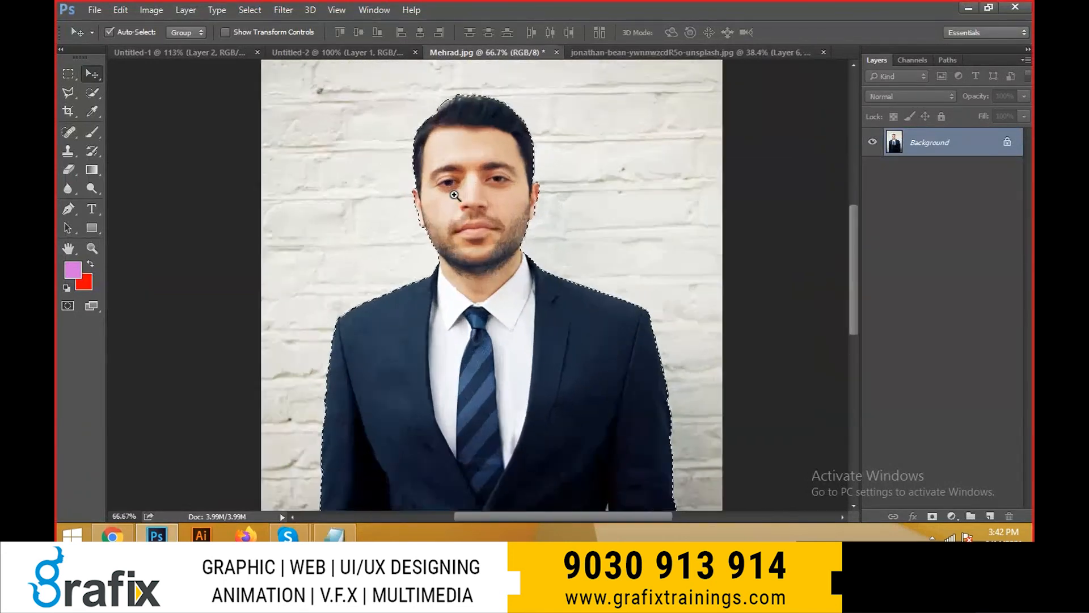
left_click(454, 195, "ctrl")
left_click(510, 404, "ctrl")
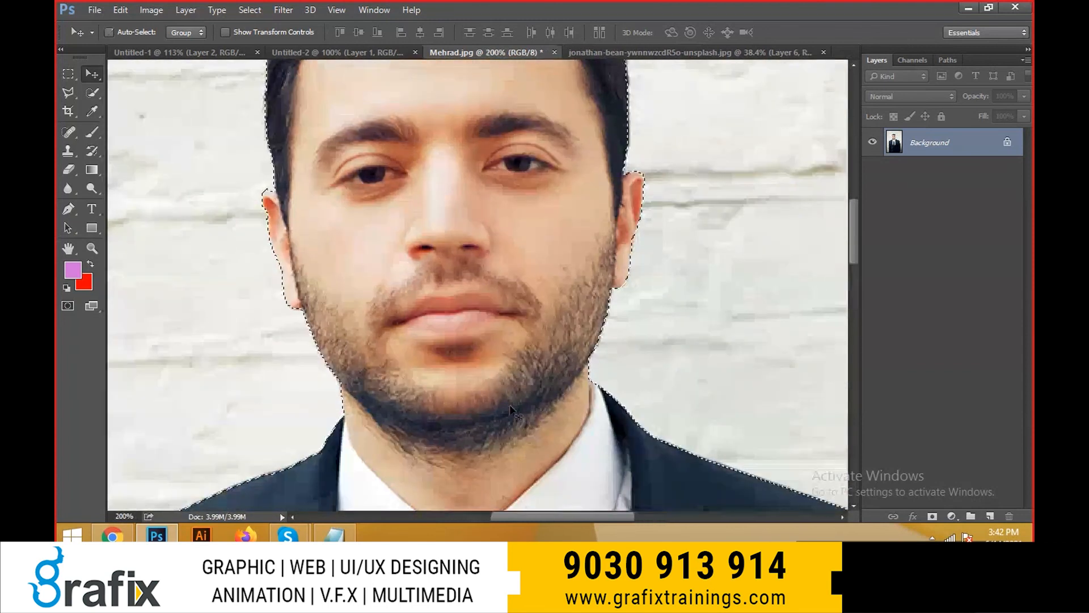
key("ctrl+alt+i")
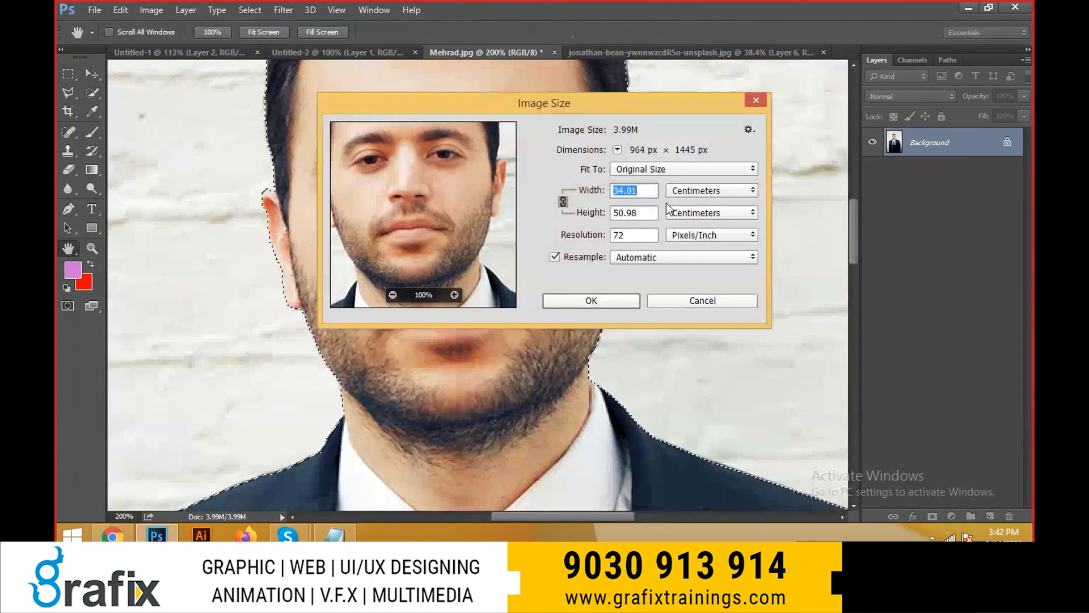
key("Escape")
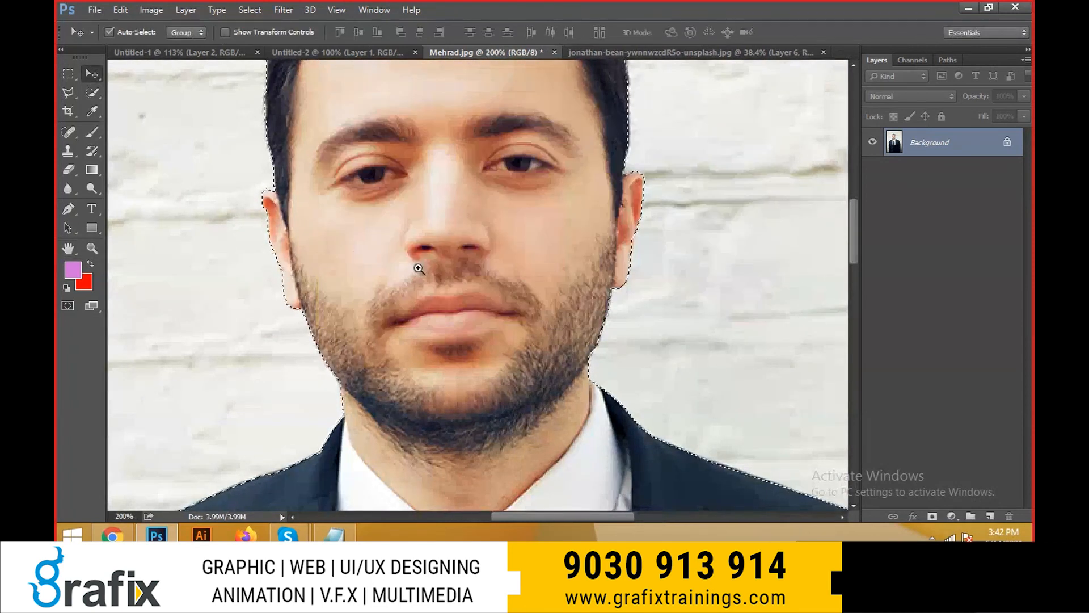
key("ctrl+minus")
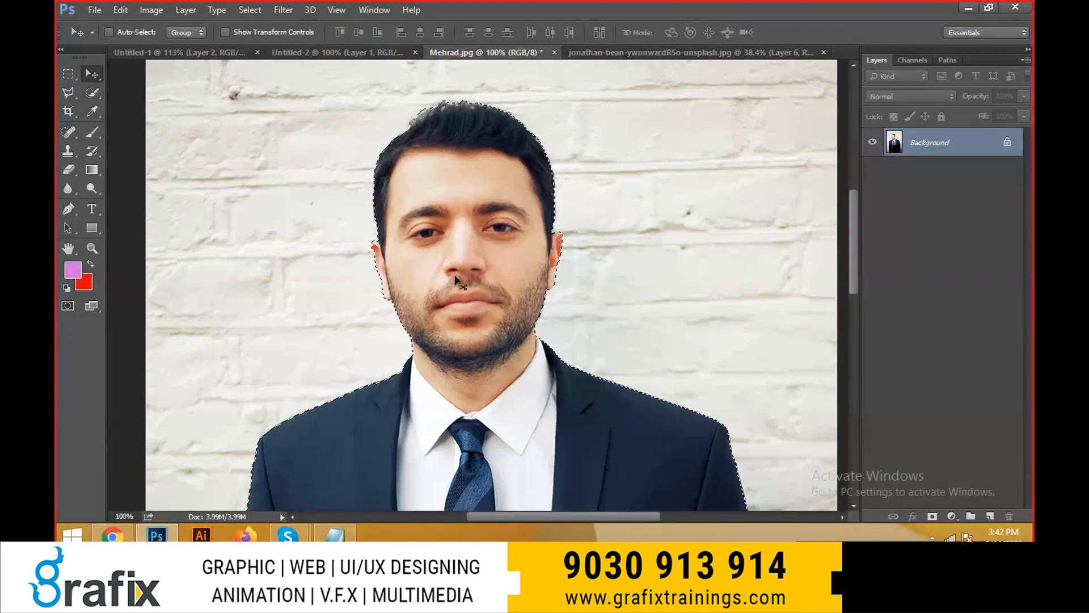
- Apply another 1.5-pixel feather to the portrait selection and place the cut-out beside the Layer 6 portrait in the beach sunset document
key("shift+F6")
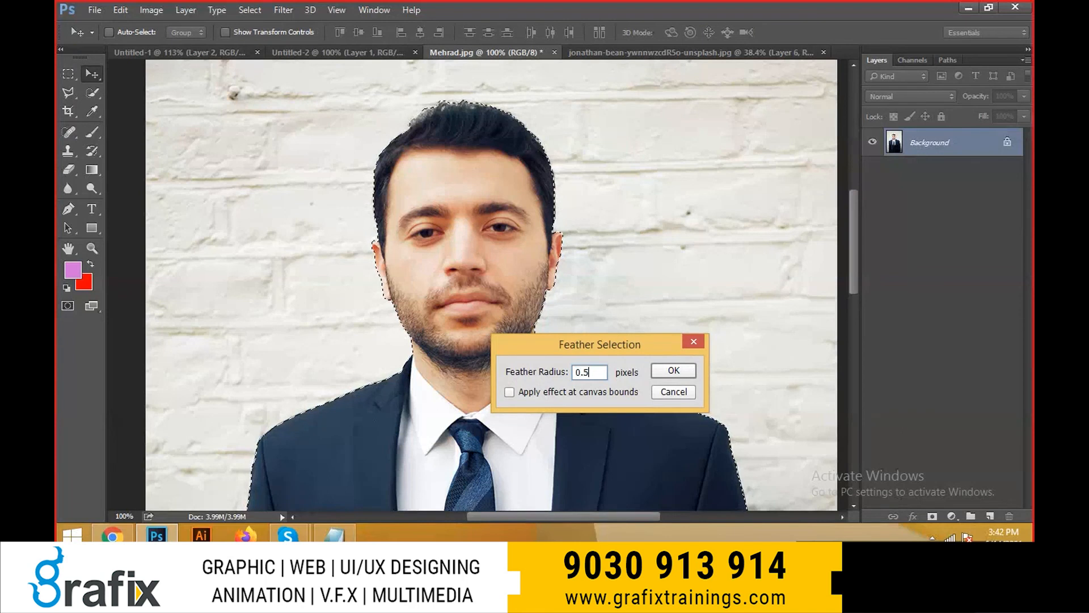
key("BackSpace")
type("1.5")
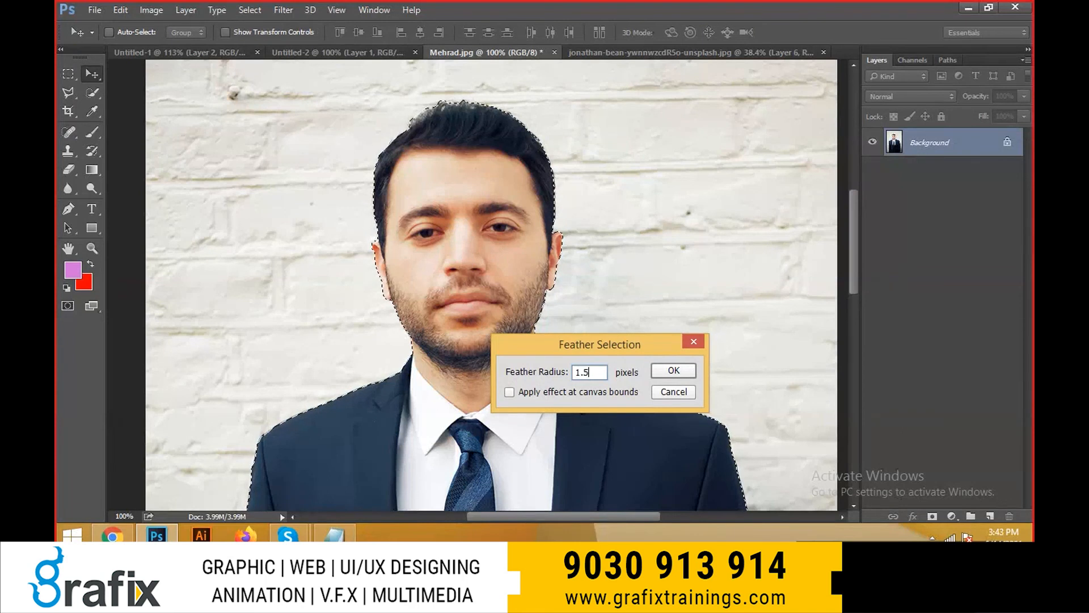
key("Return")
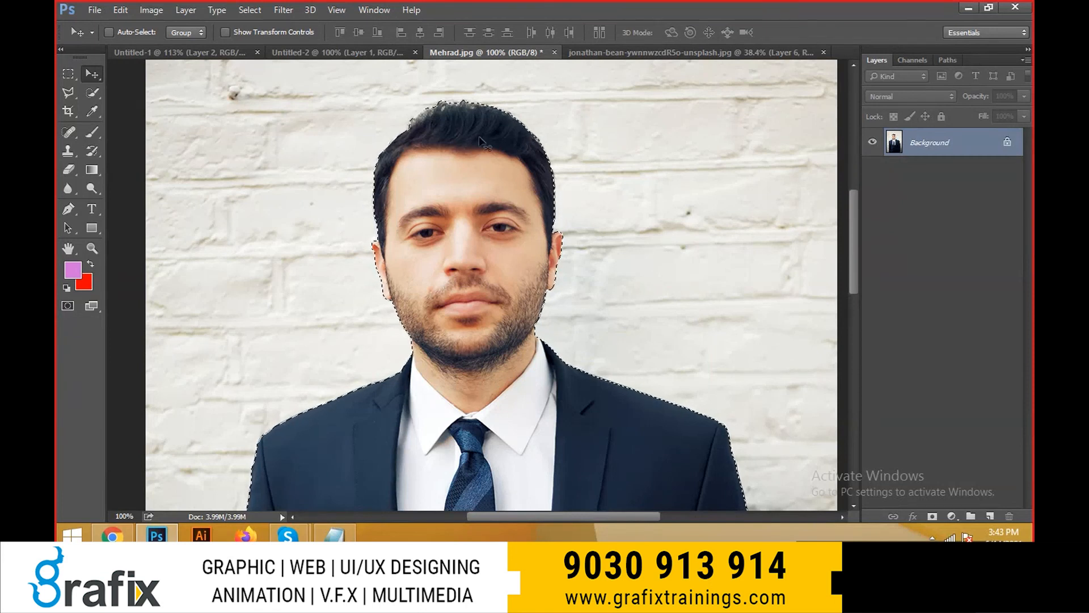
left_click_drag(470, 146, 603, 126)
left_click_drag(472, 192, 485, 239)
- Examine the feathered edge of the Layer 7 cut-out up close around the hair, ears and face
left_click(461, 230, "ctrl")
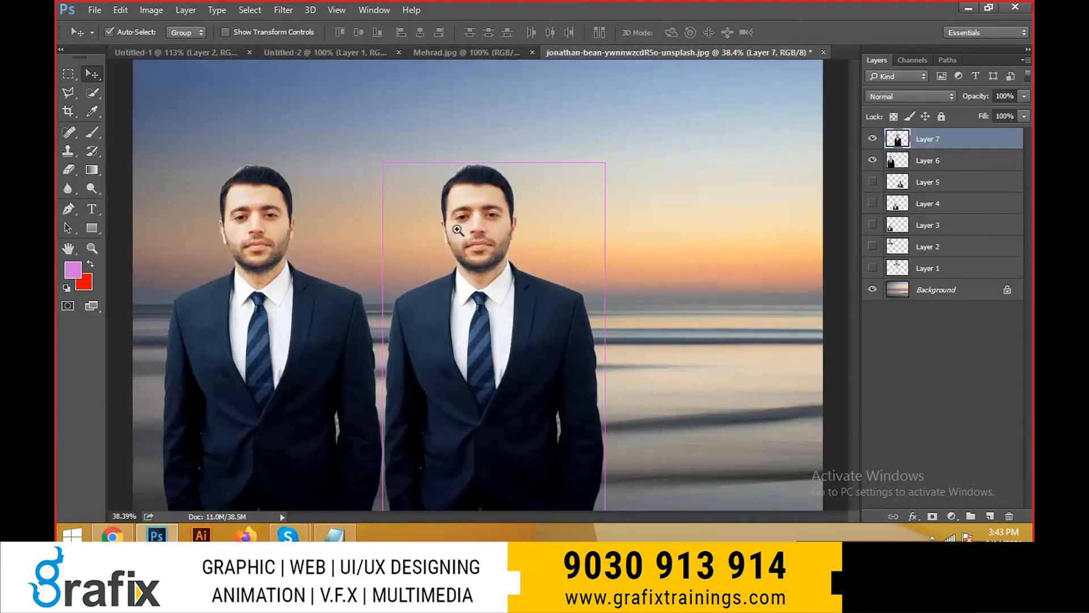
left_click(457, 229, "ctrl")
left_click(457, 228, "ctrl")
left_click(426, 162, "ctrl")
left_click(426, 162, "ctrl")
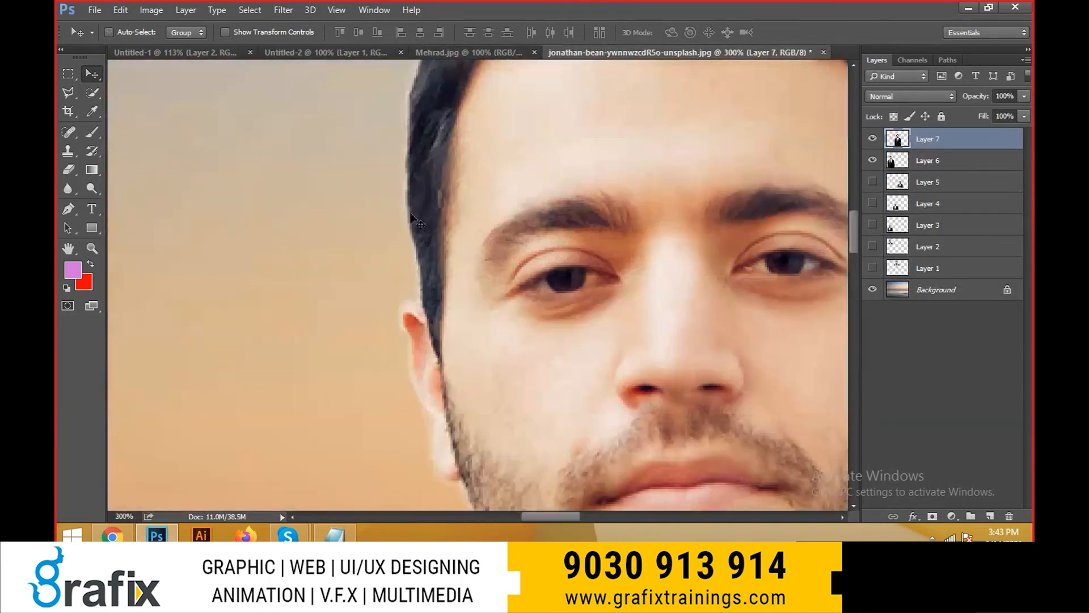
left_click_drag(489, 204, 499, 375)
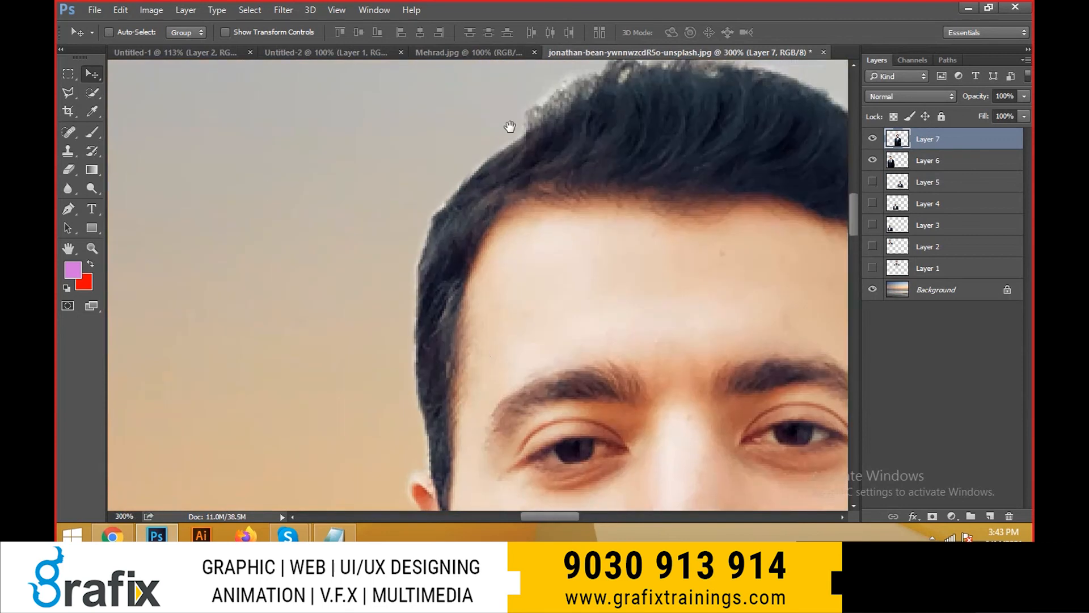
left_click_drag(510, 143, 512, 176)
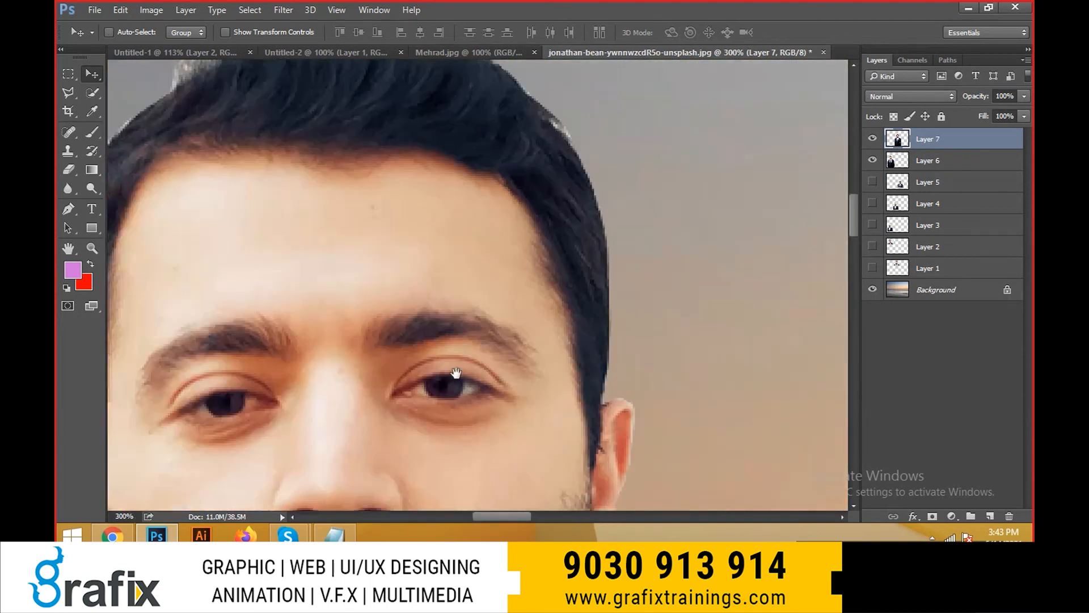
scroll(399, 355, "up", 6)
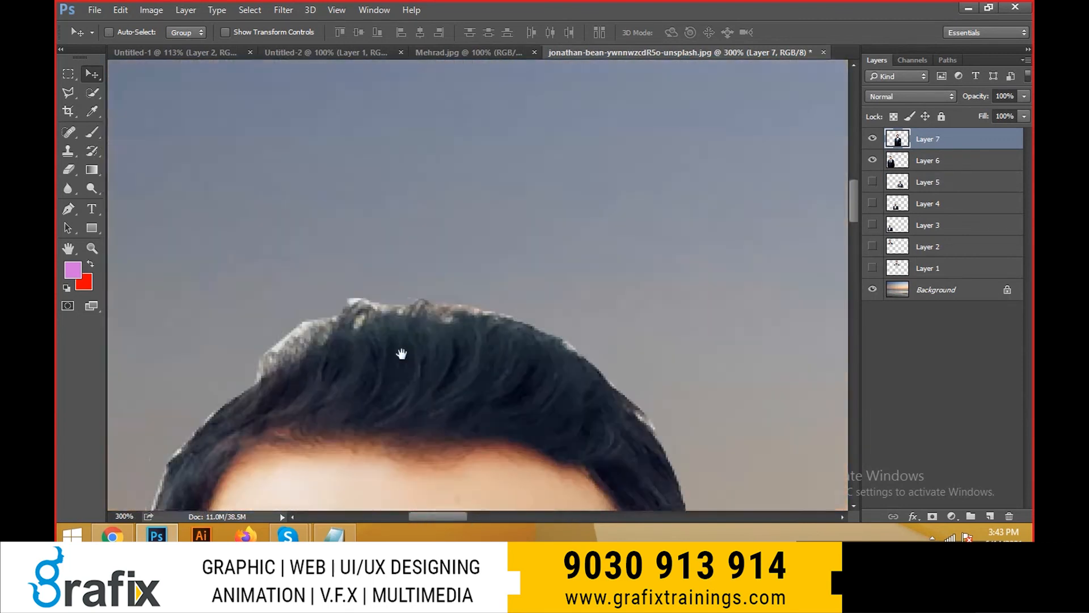
left_click_drag(491, 374, 328, 229)
left_click_drag(527, 476, 406, 206)
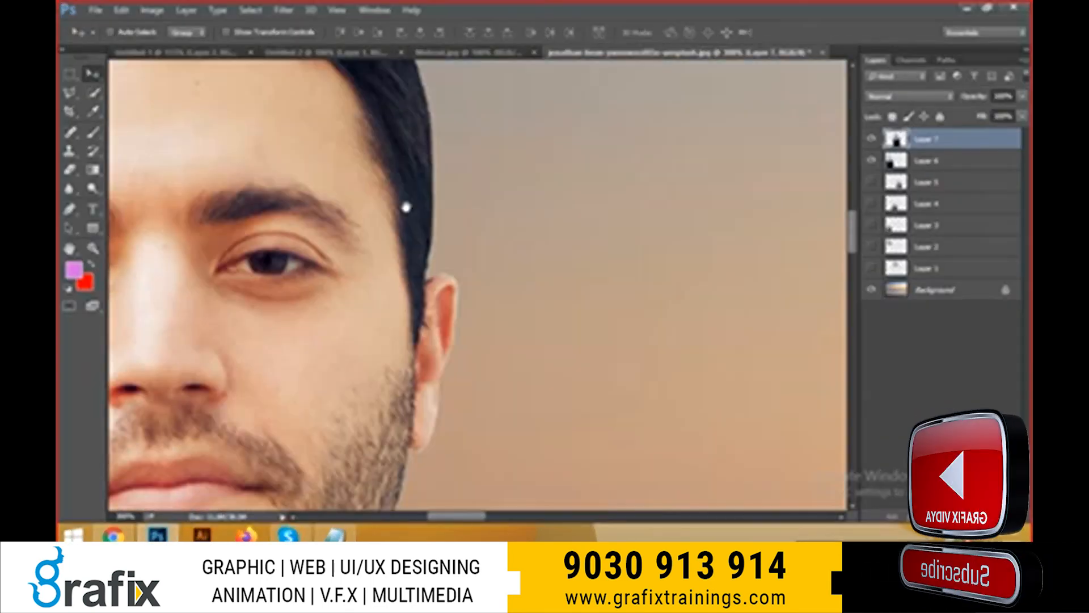
left_click_drag(563, 468, 440, 289)
left_click_drag(342, 100, 343, 134)
- Compare the unfeathered Layer 6 edges with the feathered Layer 7 edges along the faces, shoulders and sleeves
left_click_drag(467, 293, 170, 295)
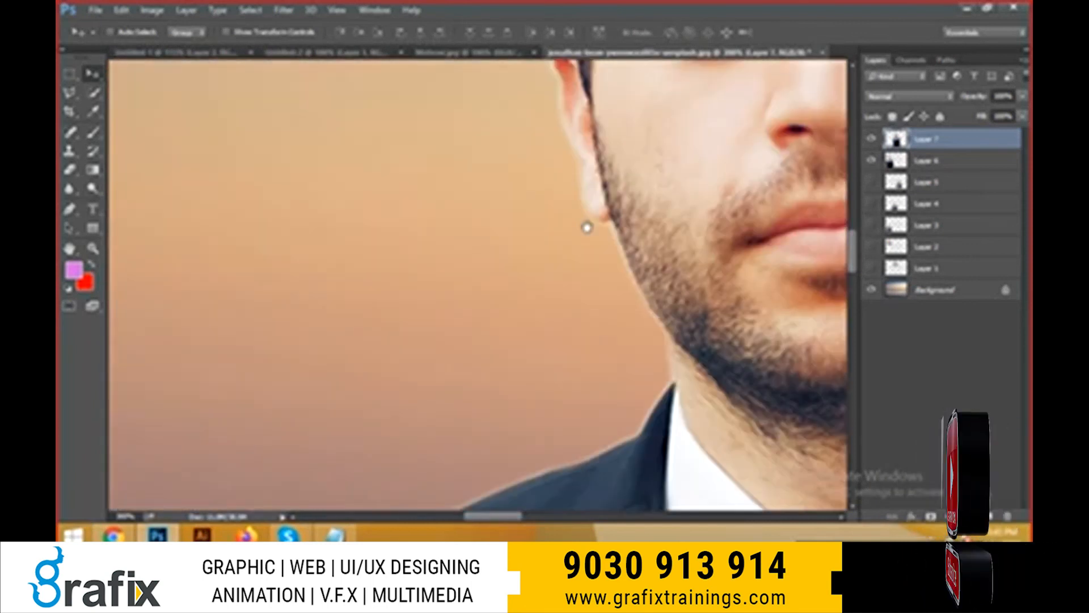
left_click_drag(586, 226, 121, 320)
left_click_drag(122, 222, 515, 250)
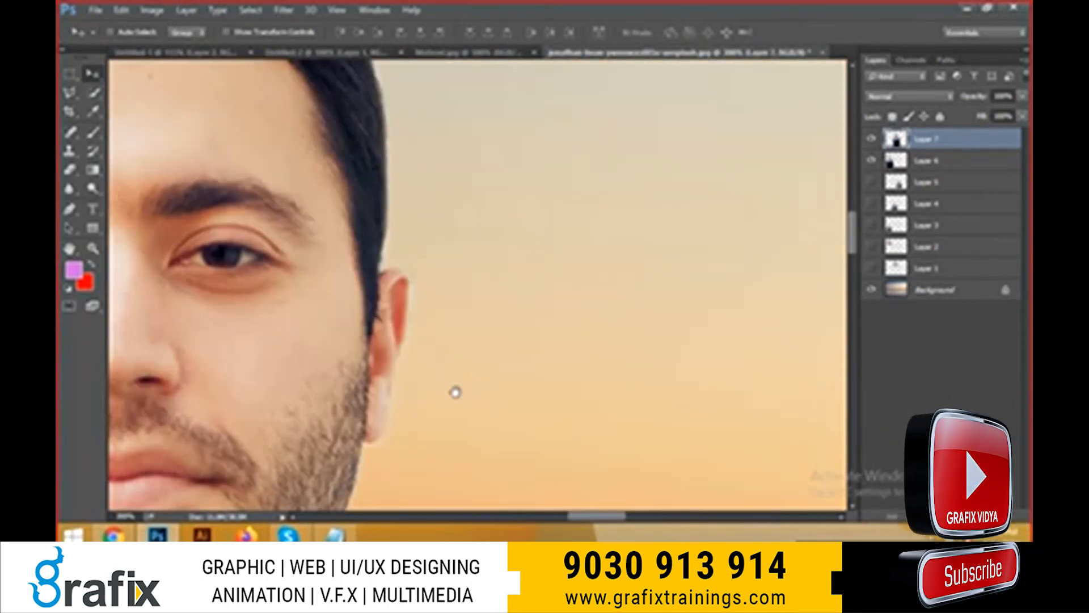
left_click_drag(388, 452, 370, 313)
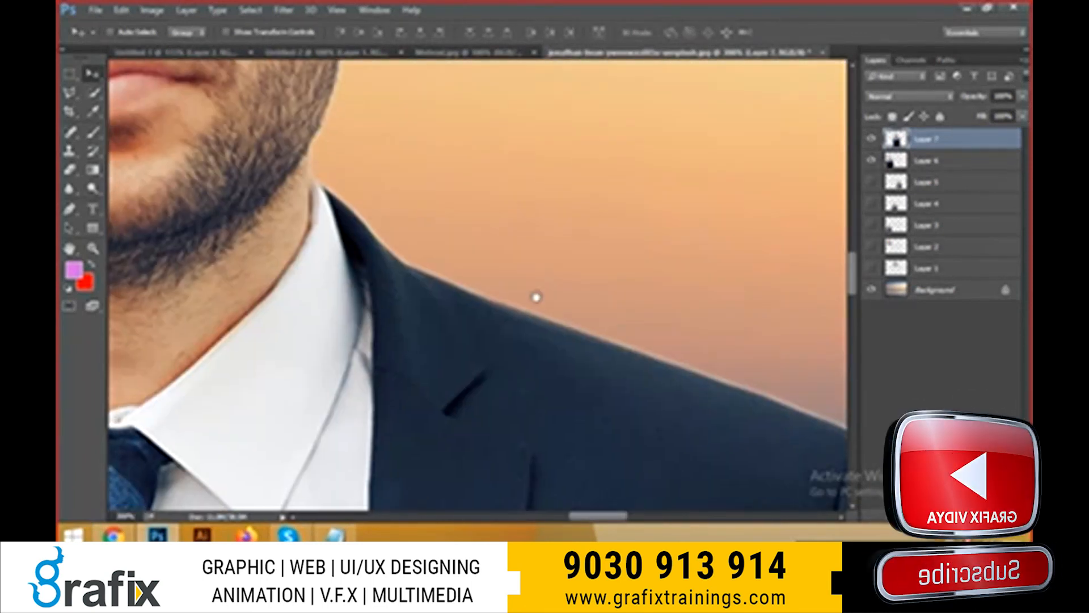
left_click_drag(692, 350, 634, 348)
left_click_drag(311, 341, 675, 336)
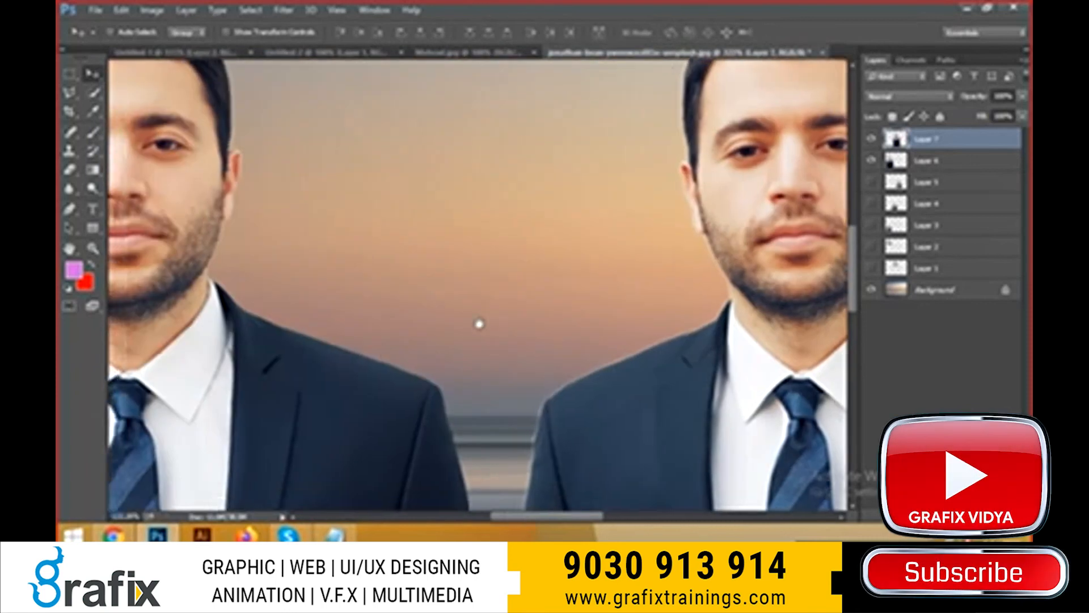
left_click(377, 374)
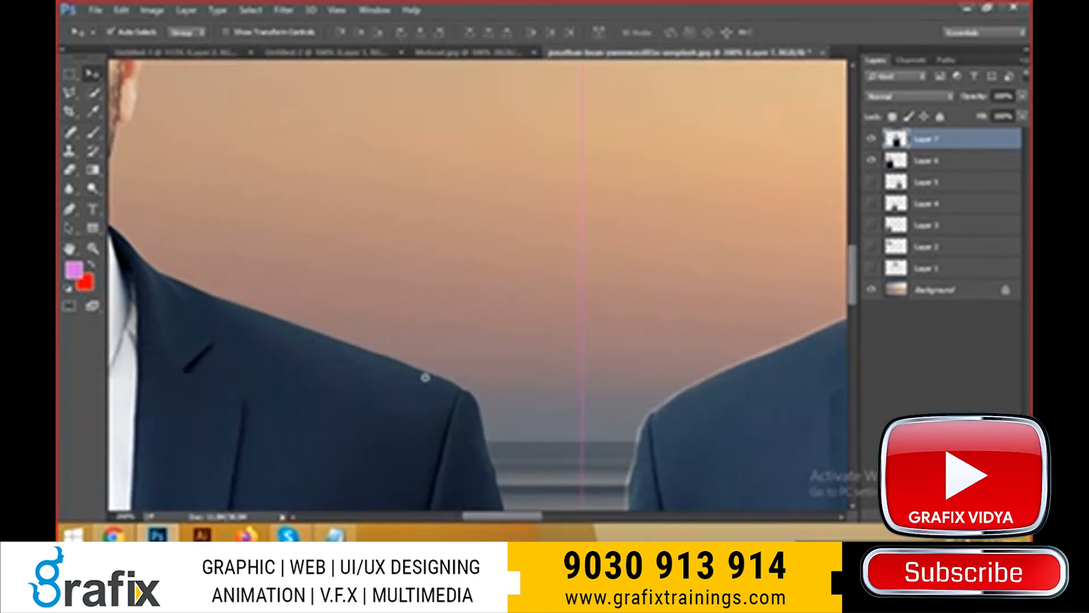
scroll(425, 377, "down", 10)
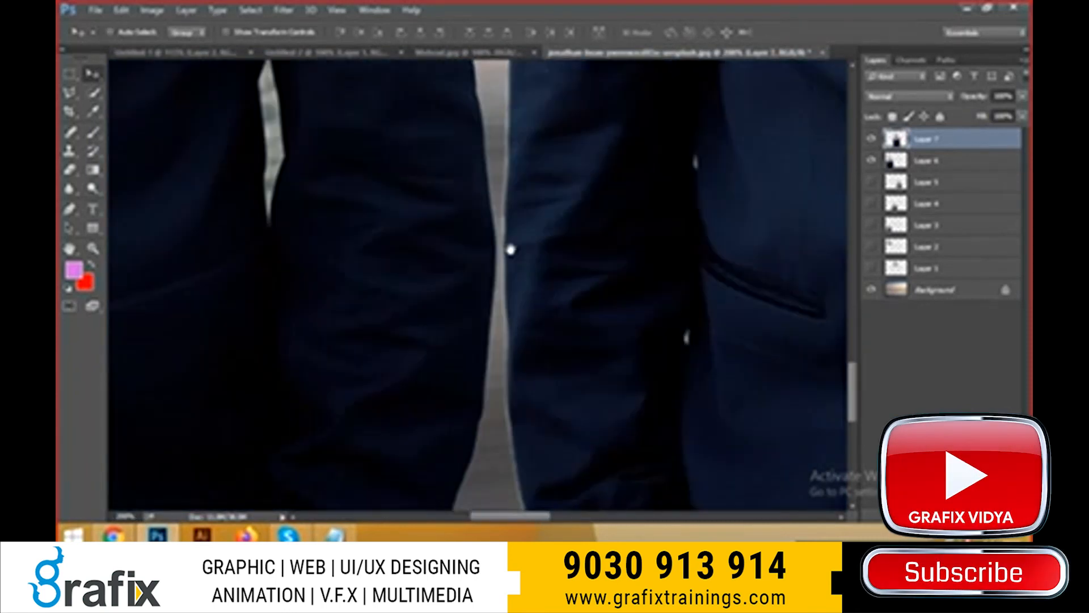
- Feather the portrait selection in Mehrad.jpg by 0.5 pixels
left_click_drag(552, 170, 503, 268)
left_click(503, 267)
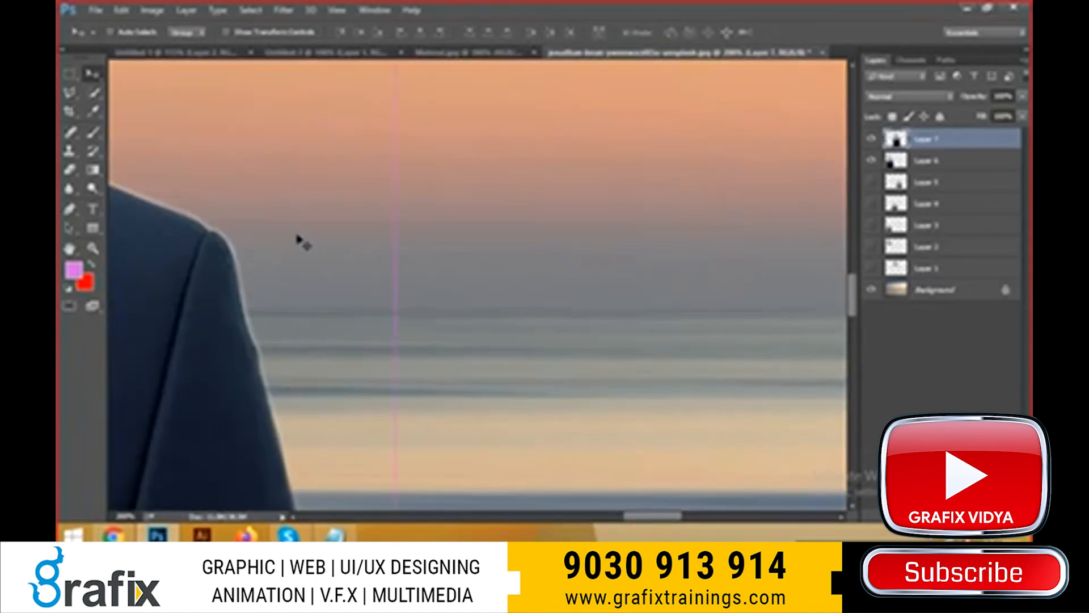
left_click(479, 53)
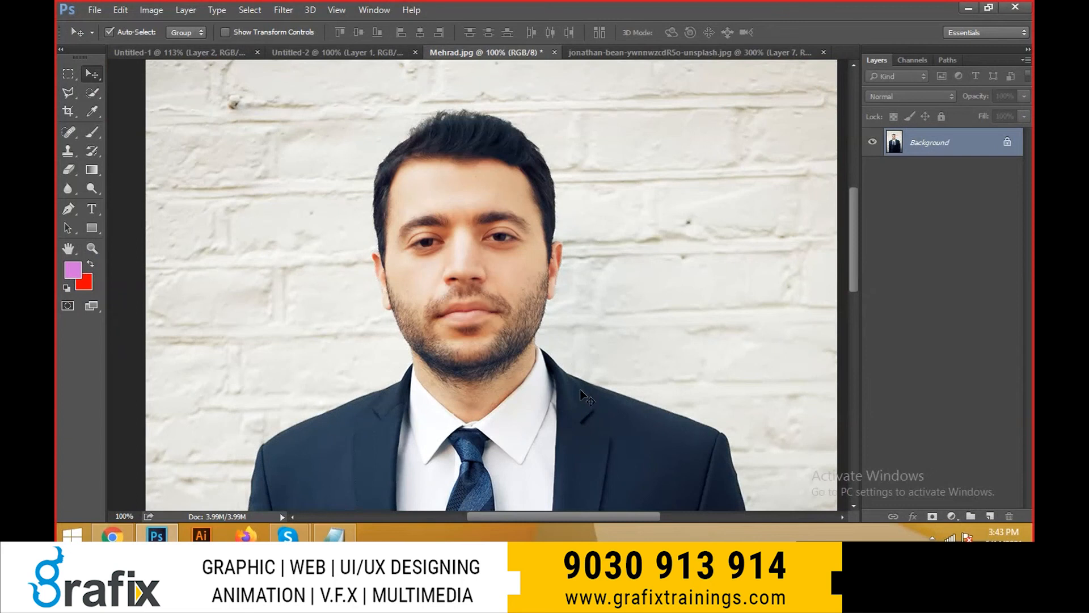
key("shift+F6")
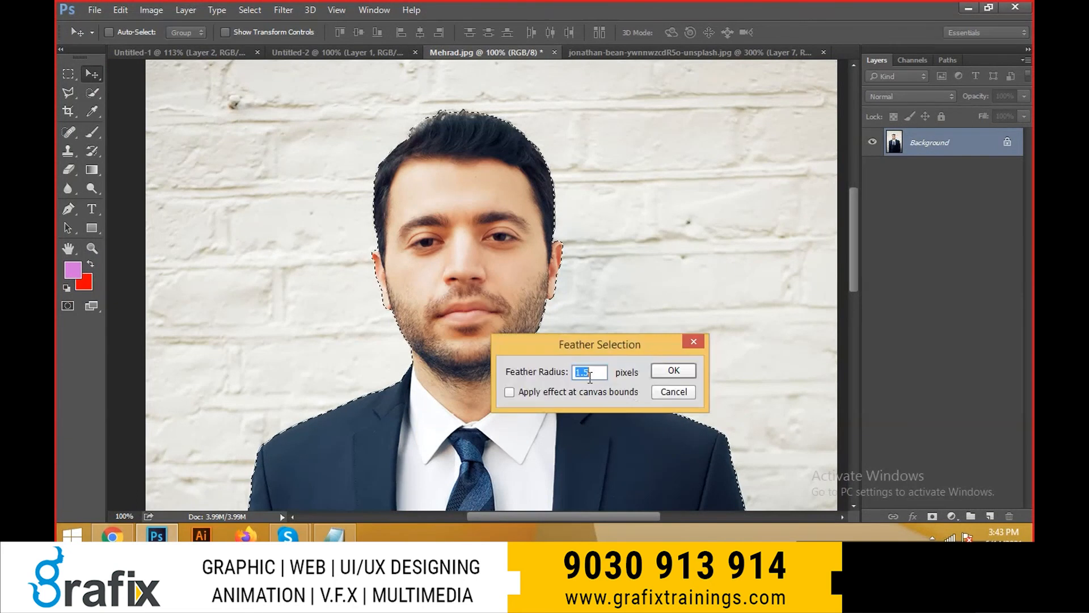
type("0.5")
key("Return")
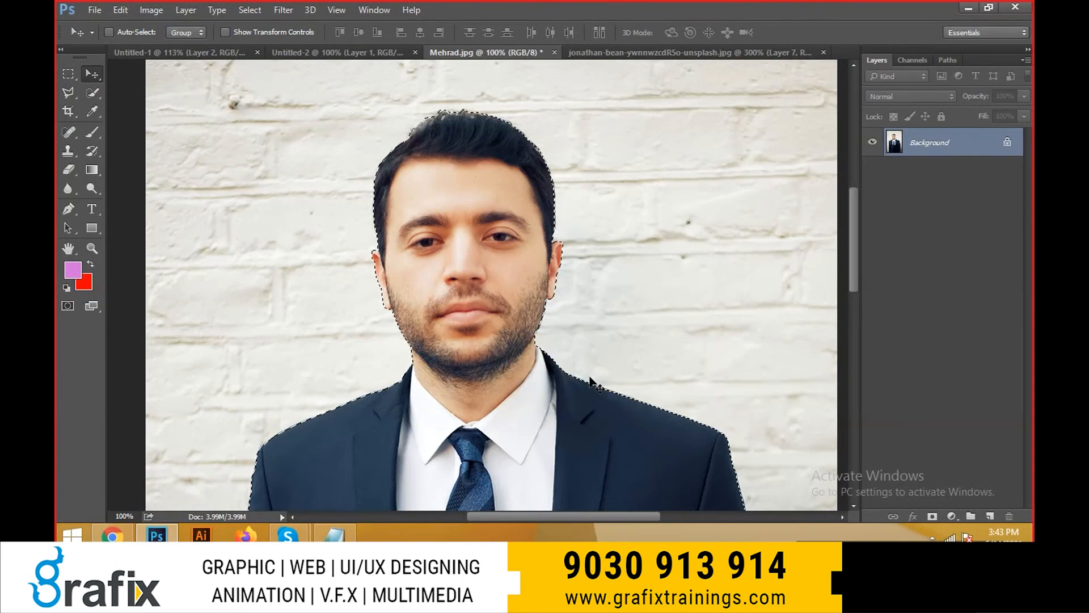
- Place the selected cut-out in the beach sunset document as a third portrait, level with and to the right of the Layer 7 portrait
left_click_drag(447, 136, 502, 58)
left_click_drag(605, 50, 611, 114)
scroll(505, 343, "down", 4)
scroll(258, 292, "down", 6)
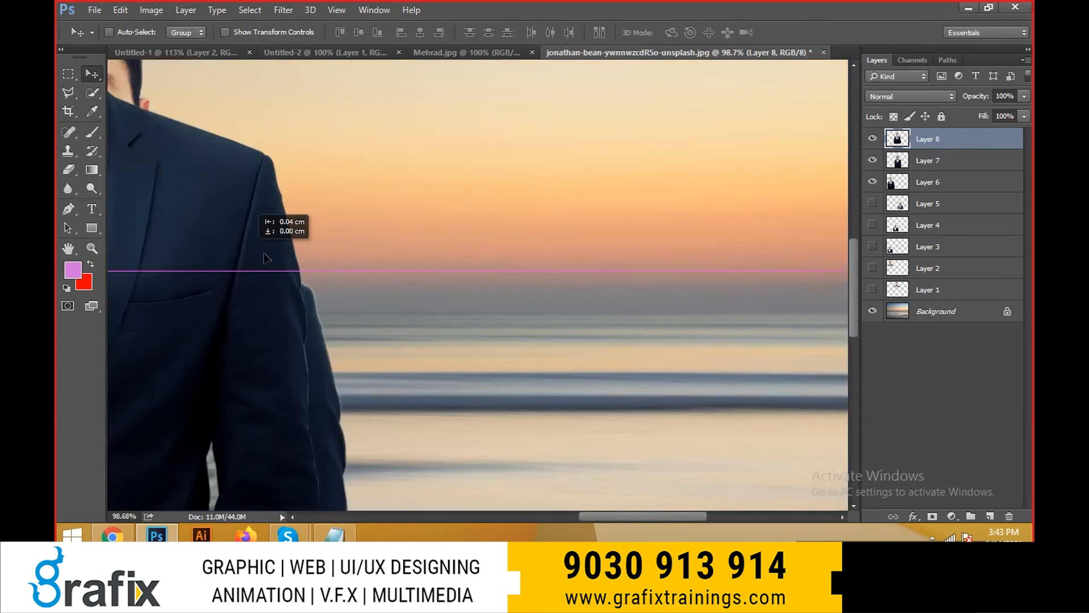
scroll(464, 254, "down", 2)
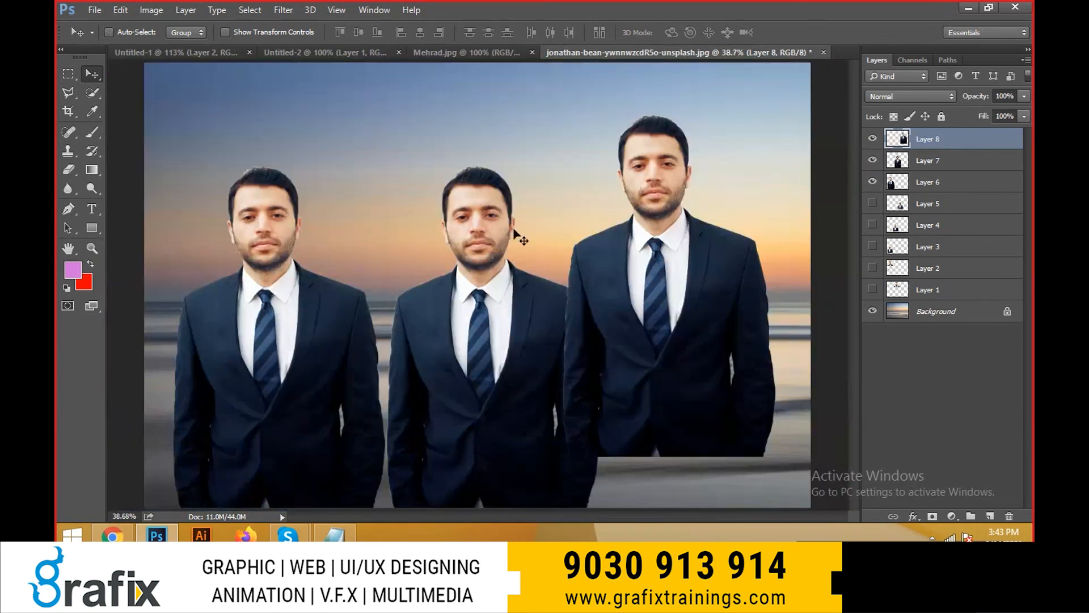
left_click_drag(679, 265, 692, 336)
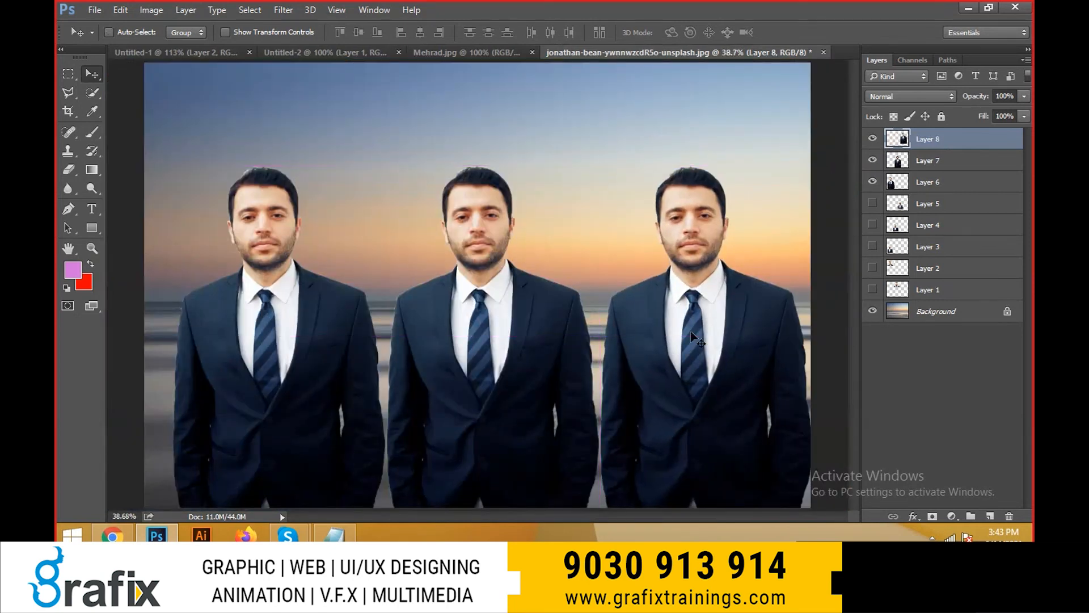
- Examine the Layer 8 cut-out's edges up close around the ear, collar and shoulder, and compare them with the Layer 7 shoulder
left_click(758, 271, "ctrl")
left_click(746, 203, "ctrl")
left_click(745, 202, "ctrl")
left_click(745, 202, "ctrl")
left_click(682, 222, "ctrl")
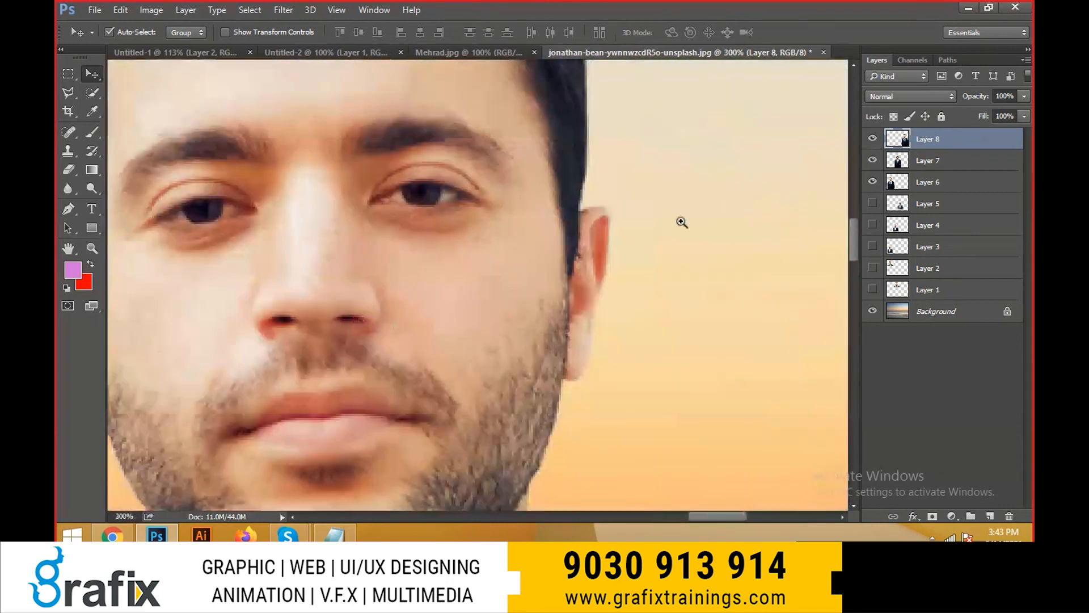
left_click_drag(602, 465, 502, 113)
left_click_drag(715, 312, 579, 234)
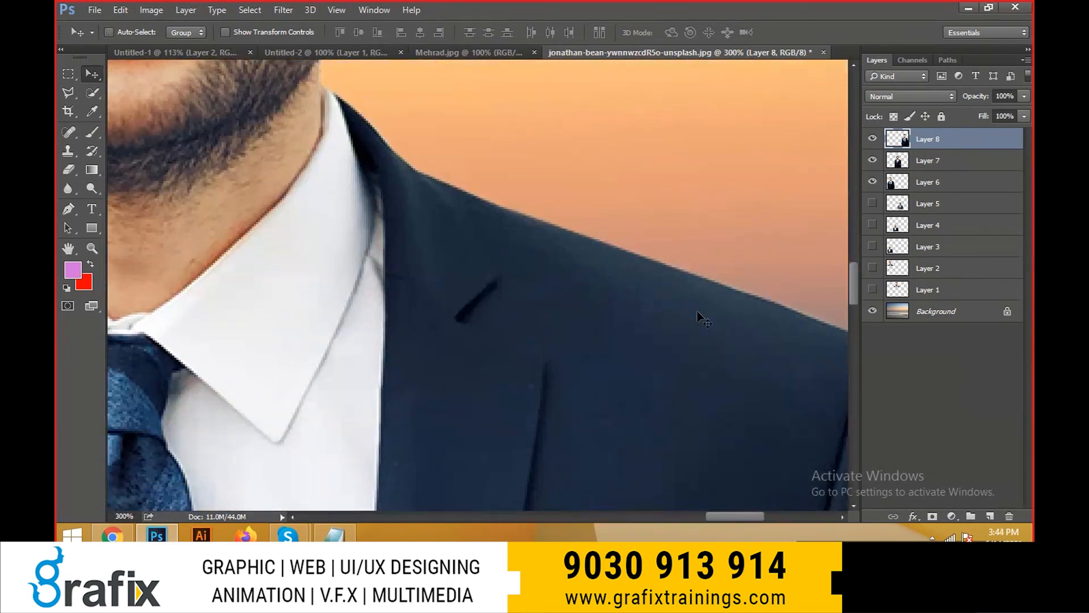
scroll(697, 313, "down", 5)
left_click_drag(249, 298, 732, 314)
left_click_drag(373, 323, 525, 334)
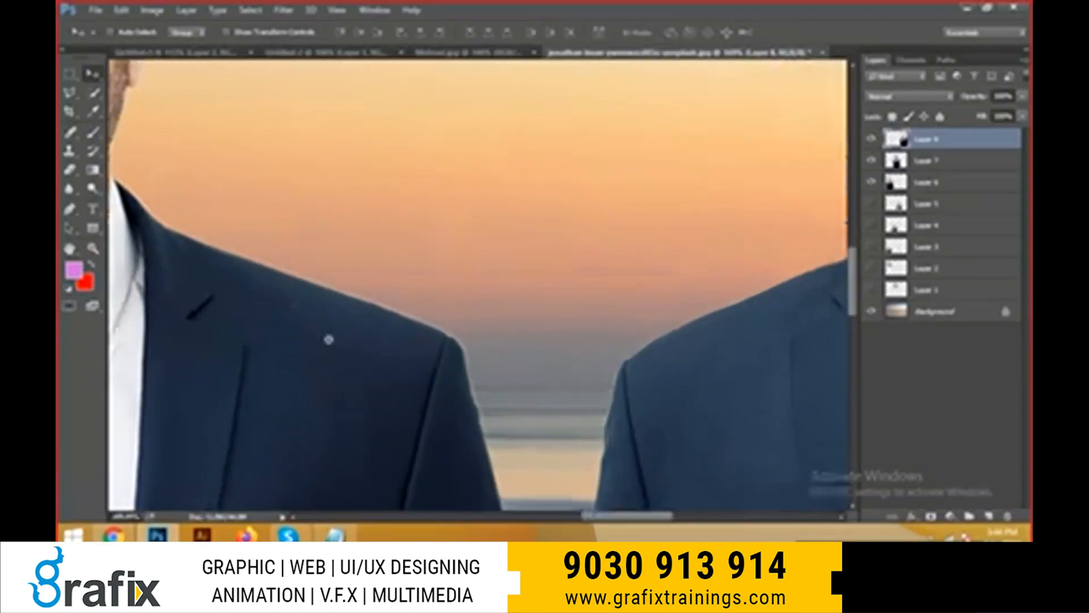
- Select the Layer 8 portrait and move it so it partly overlaps the Layer 7 portrait, slightly lower and to its right
scroll(328, 339, "up", 3)
scroll(393, 290, "down", 9)
right_click(578, 311)
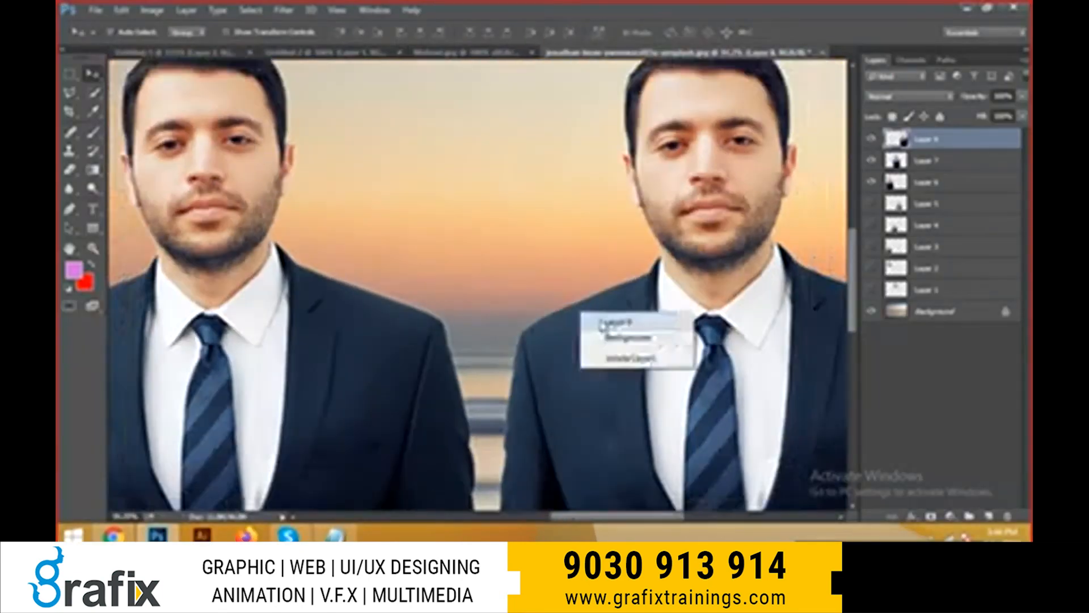
left_click(599, 326)
left_click_drag(596, 327, 210, 279)
left_click_drag(220, 345, 226, 358)
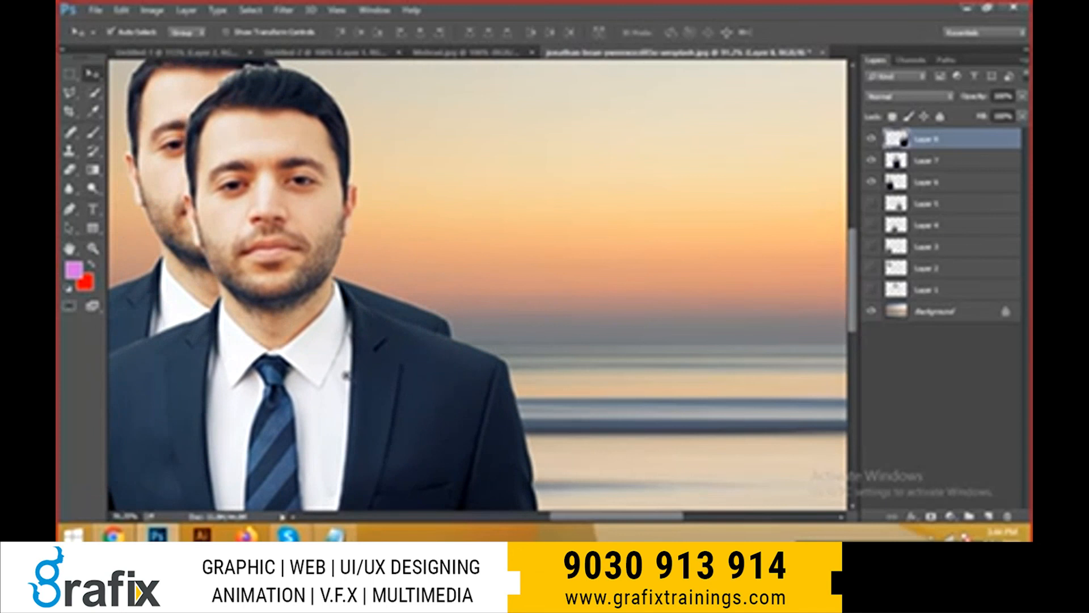
- Compare the overlapping shoulder edges of the Layer 7 and Layer 8 cut-outs up close
scroll(348, 375, "up", 5)
left_click_drag(596, 350, 365, 351)
left_click_drag(544, 285, 581, 306)
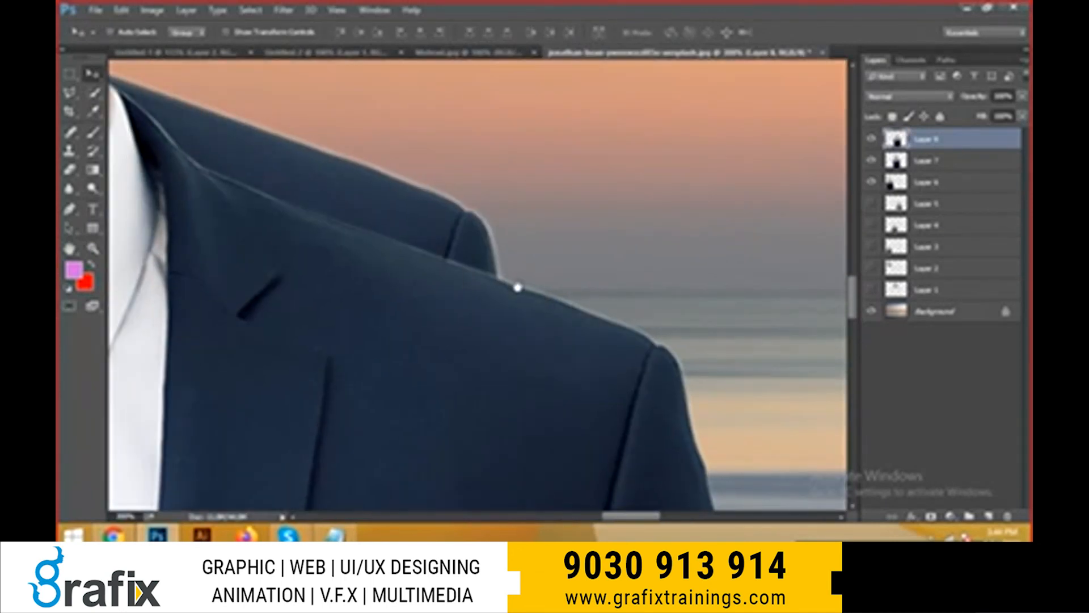
left_click_drag(391, 267, 558, 339)
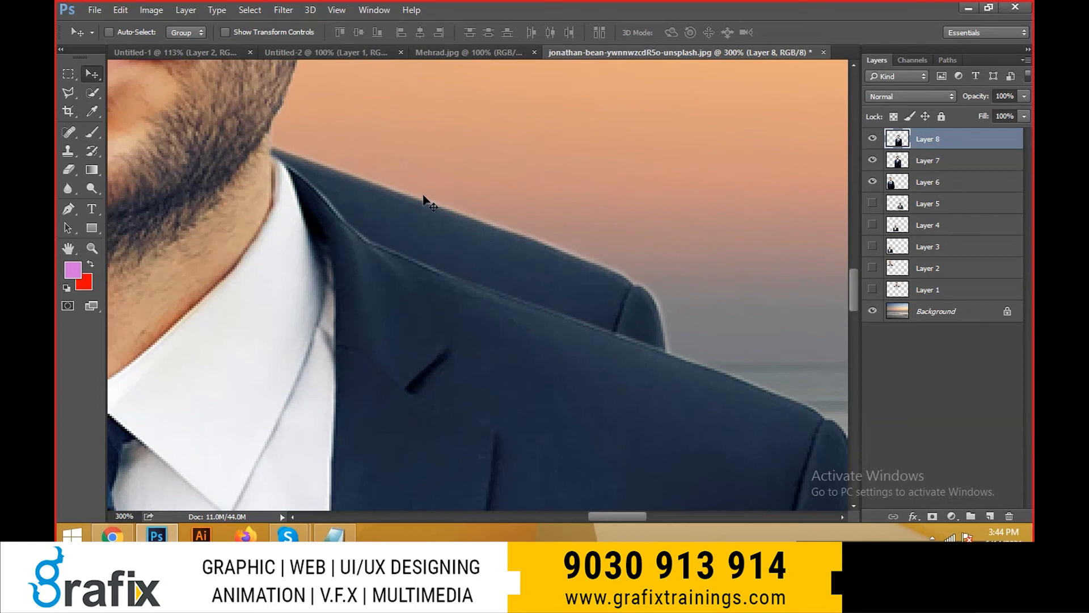
scroll(472, 224, "down", 3)
scroll(443, 214, "up", 4)
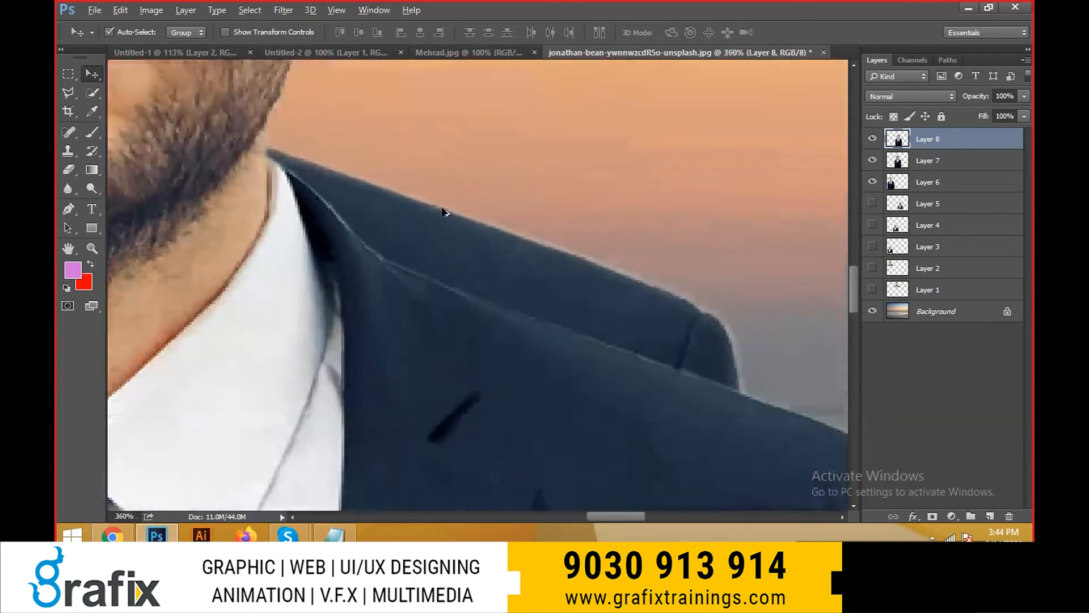
- Move the front man's cutout (Layer 8) horizontally about 15.6 cm to the right of the overlapped copy
scroll(442, 214, "down", 4)
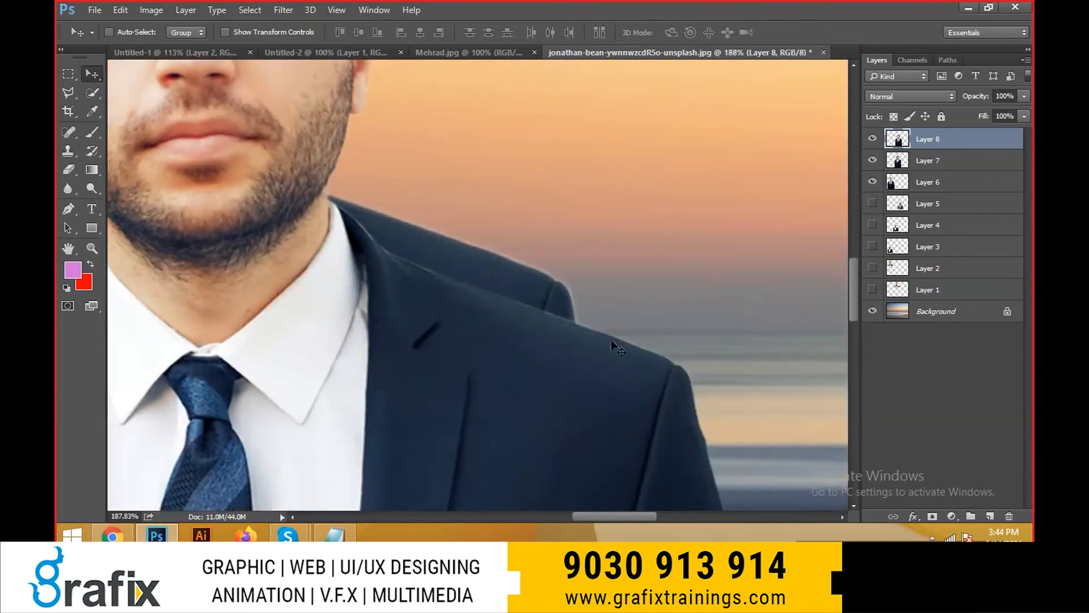
scroll(629, 350, "down", 4)
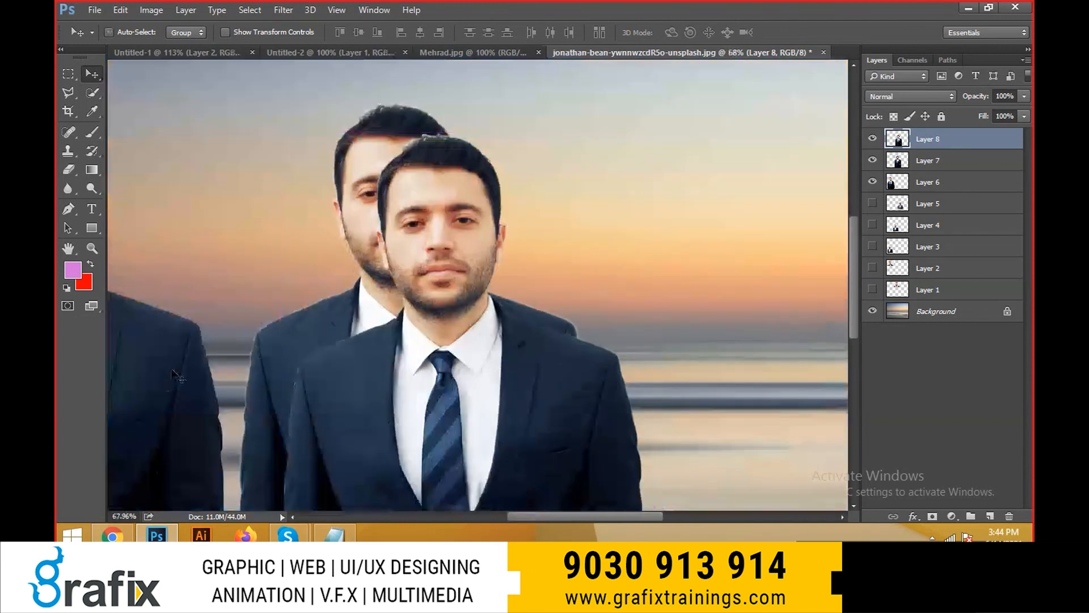
left_click_drag(173, 372, 295, 348)
right_click(481, 350)
left_click(494, 359)
left_click_drag(506, 352, 722, 332)
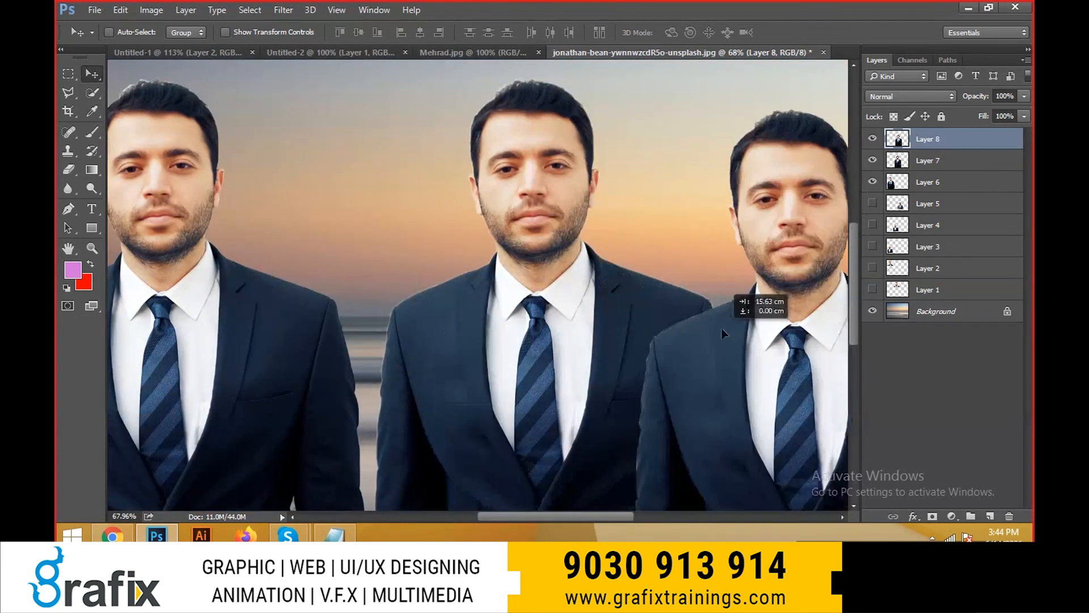
- Move the Layer 8 cutout farther right and slightly down, beside the middle man at the canvas's right edge
right_click(595, 288)
left_click(606, 298)
left_click_drag(652, 320, 378, 277)
right_click(523, 283)
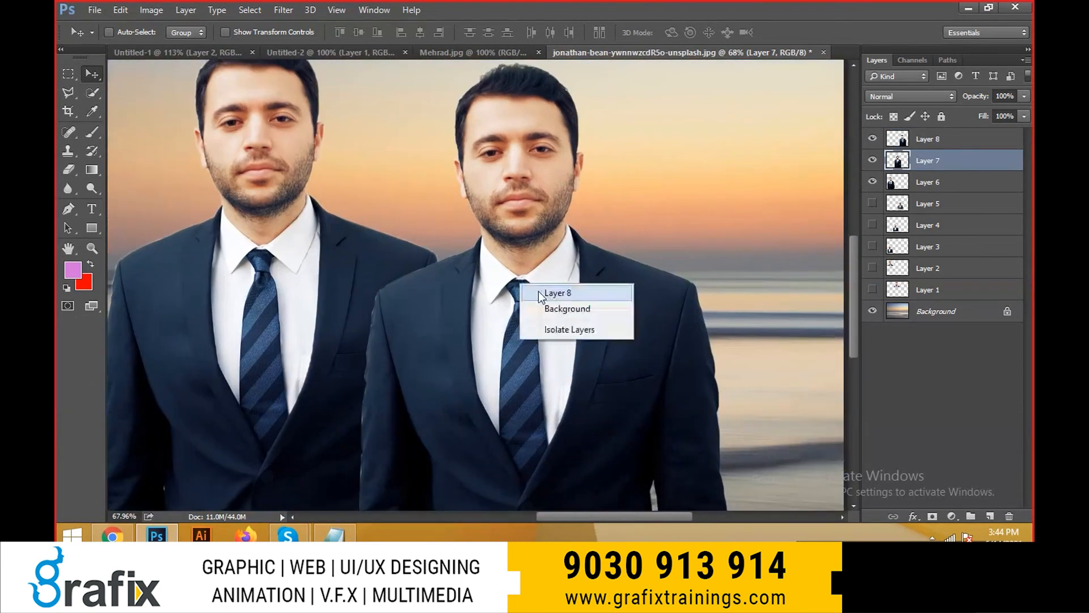
left_click(539, 291)
left_click_drag(513, 296, 636, 247)
scroll(585, 310, "down", 5)
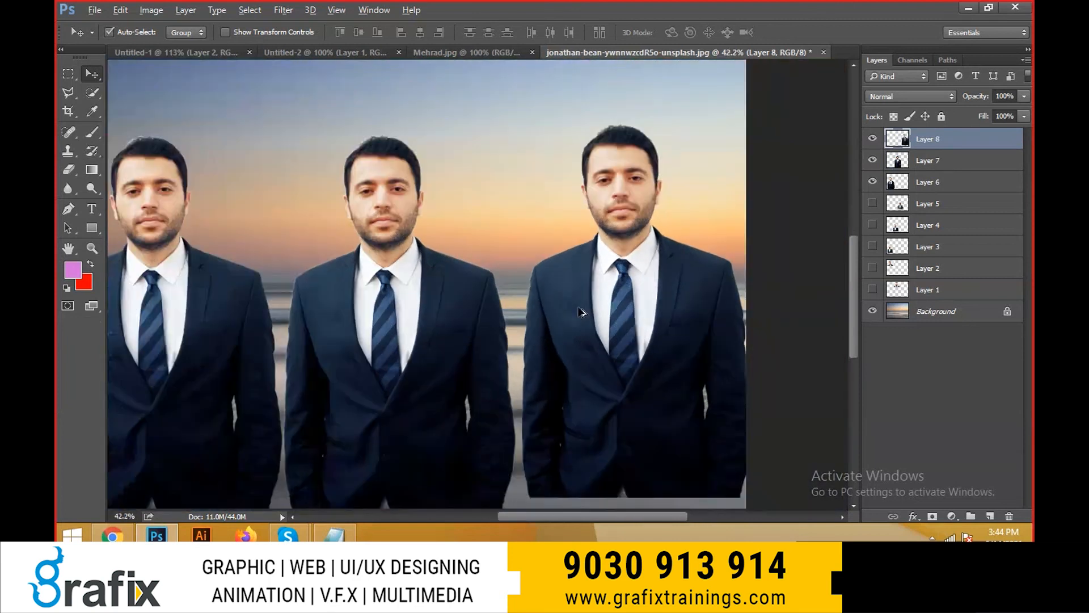
mouse_move(593, 315)
left_mouse_down()
mouse_move(577, 325)
mouse_move(589, 330)
left_mouse_up()
- Examine the right-hand man's cutout edges up close, and review all three figures against the sunset background
left_click(477, 278, "ctrl")
left_click(478, 278, "ctrl")
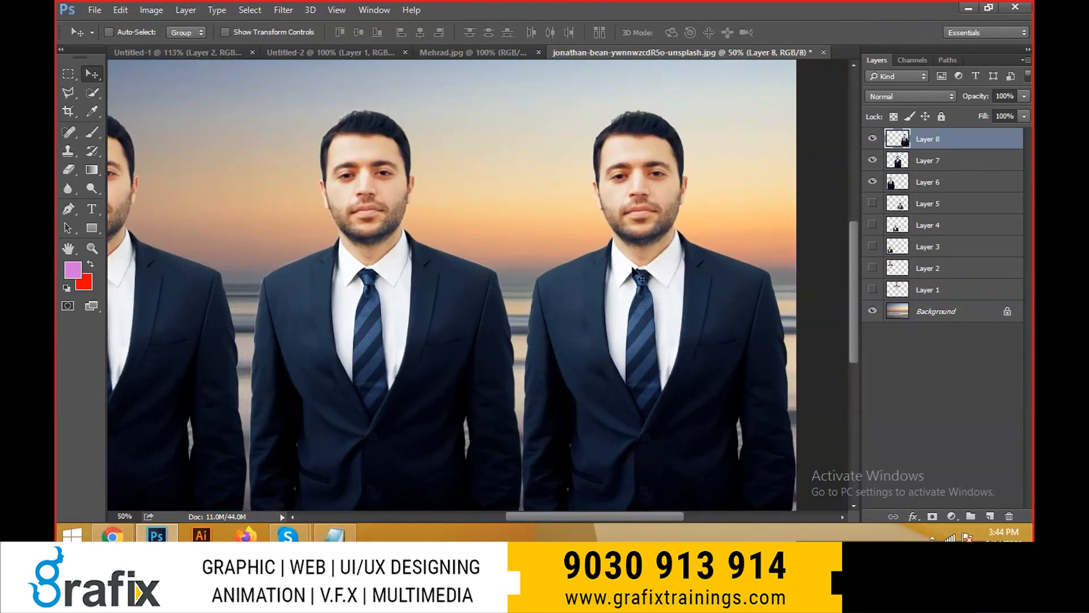
left_click(778, 257, "ctrl")
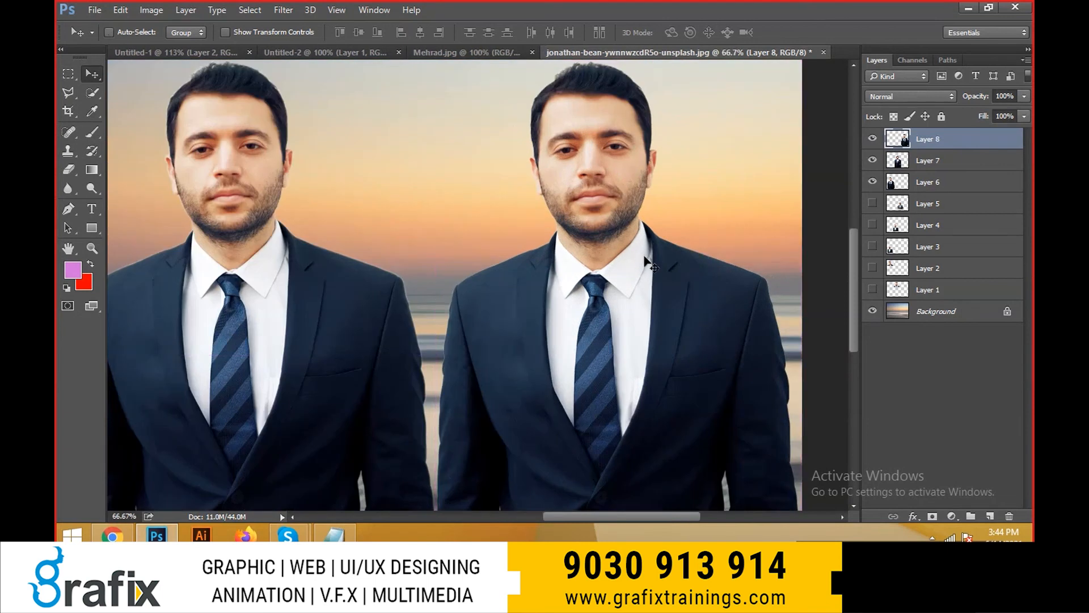
left_click(793, 264, "ctrl")
left_click(793, 264, "ctrl")
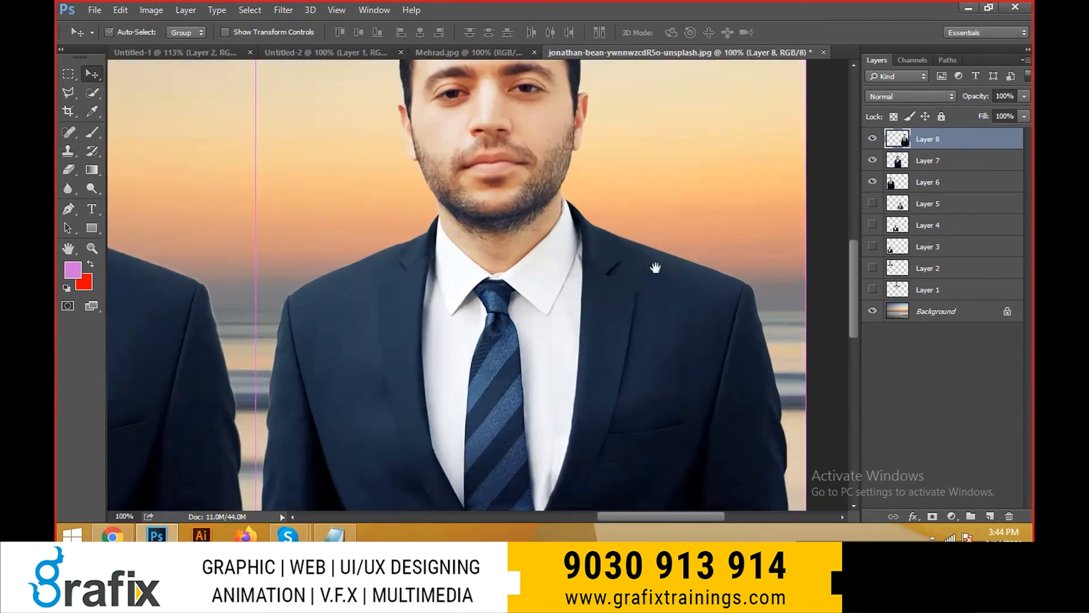
right_click(505, 228)
left_click(516, 242)
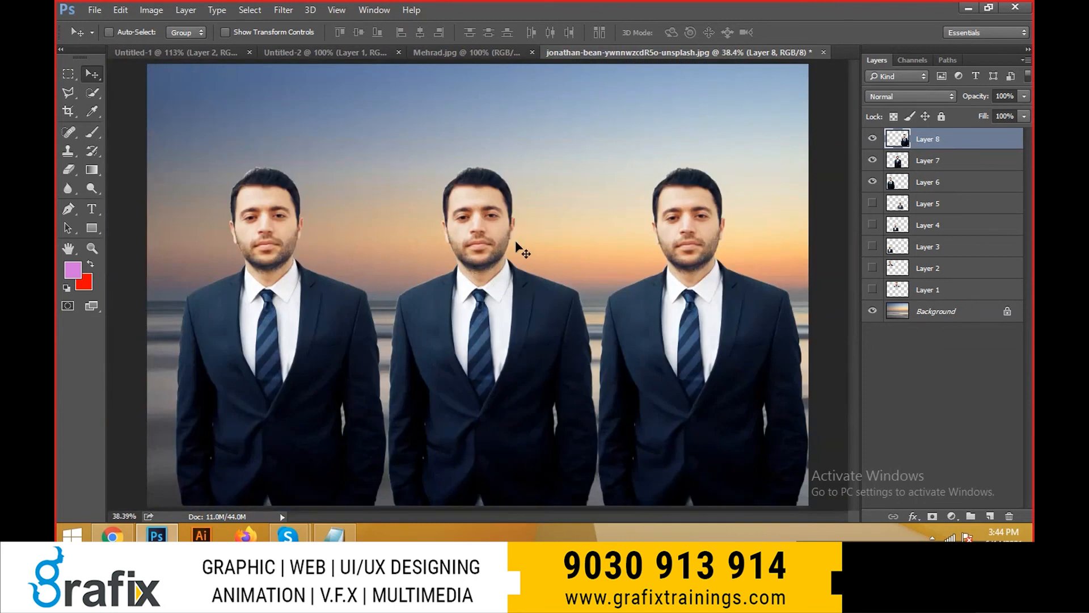
- Select the middle man's layer, Layer 7, and activate the Magnetic Lasso Tool
left_click(658, 329, "ctrl")
right_click(526, 310)
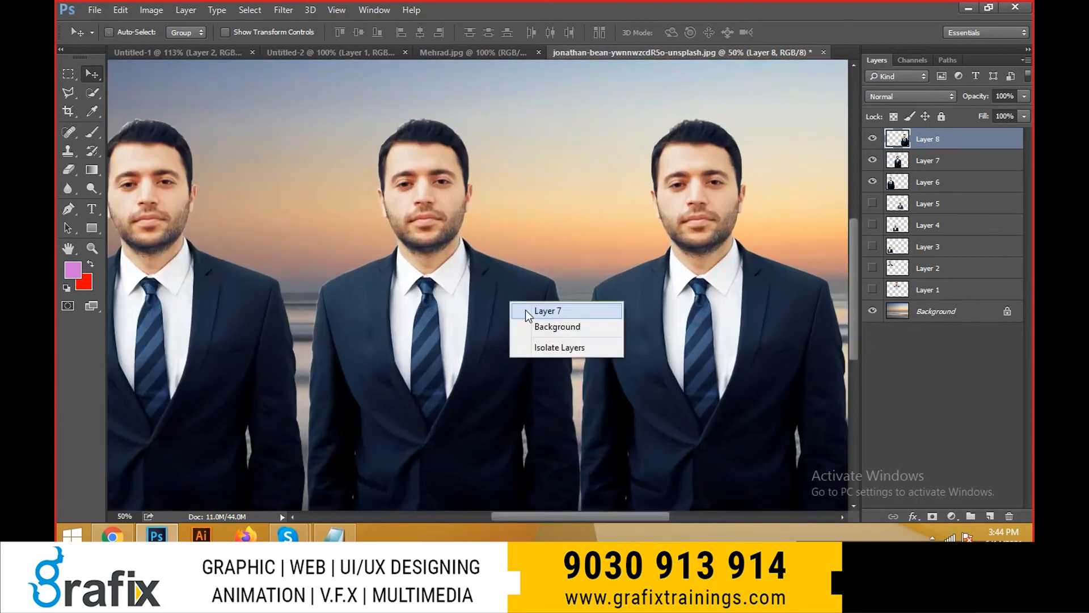
left_click(545, 310)
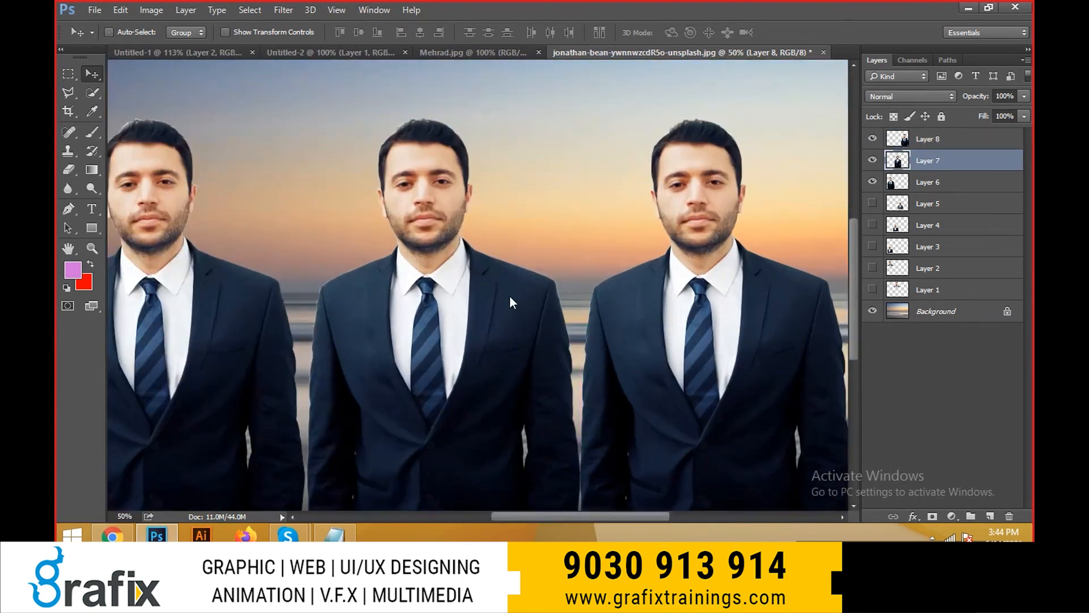
left_click(67, 93)
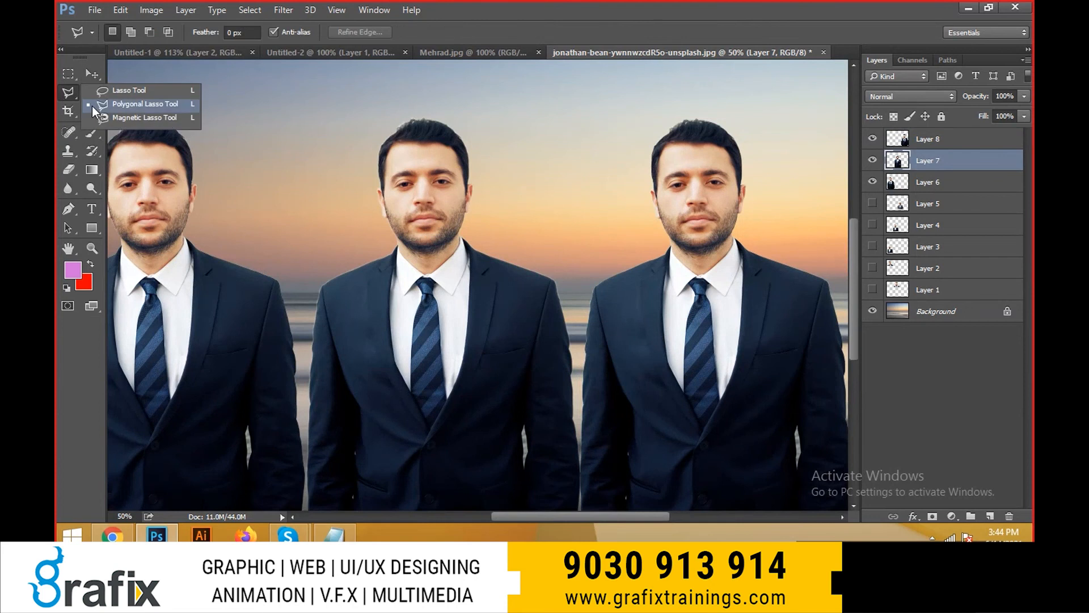
left_click(125, 118)
- Switch to the Mehrad.jpg document, and open the image adult-1822695 from the BACKGROUNDS folder
left_click(474, 54)
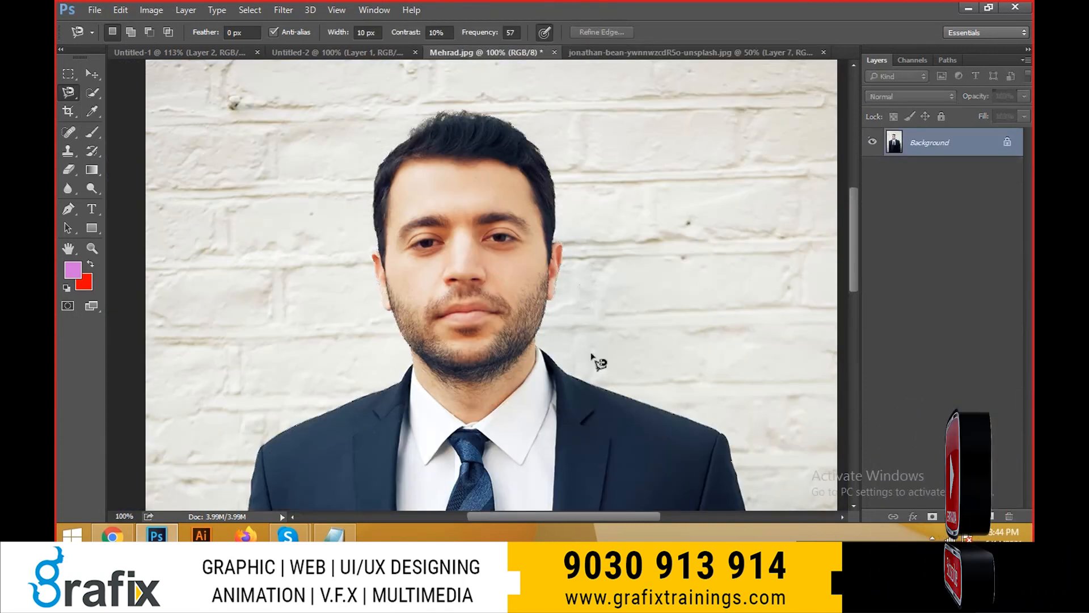
scroll(596, 360, "down", 3)
key("ctrl+o")
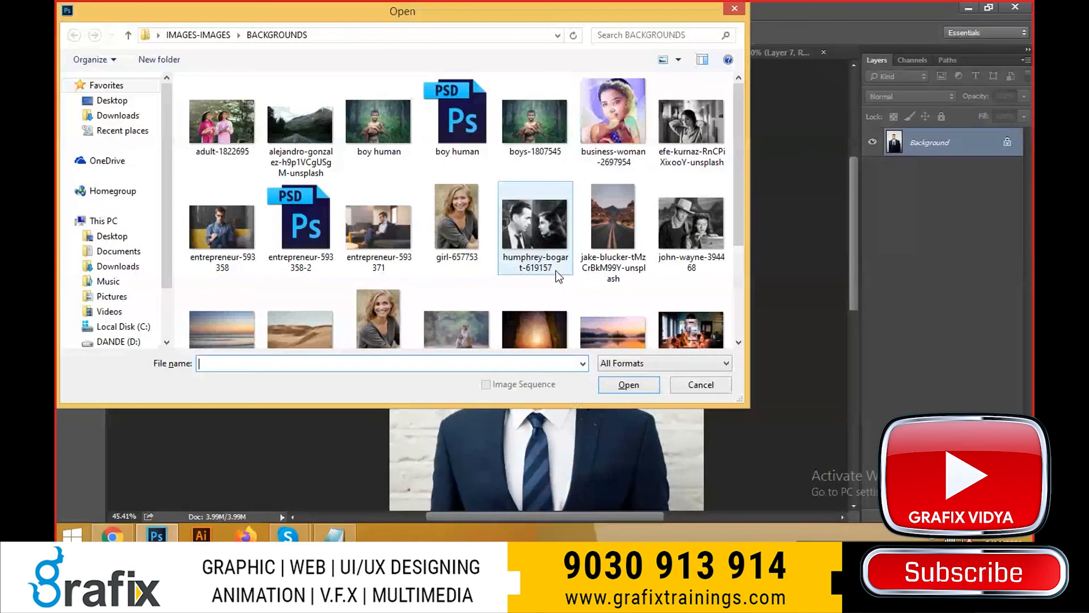
left_click(374, 244)
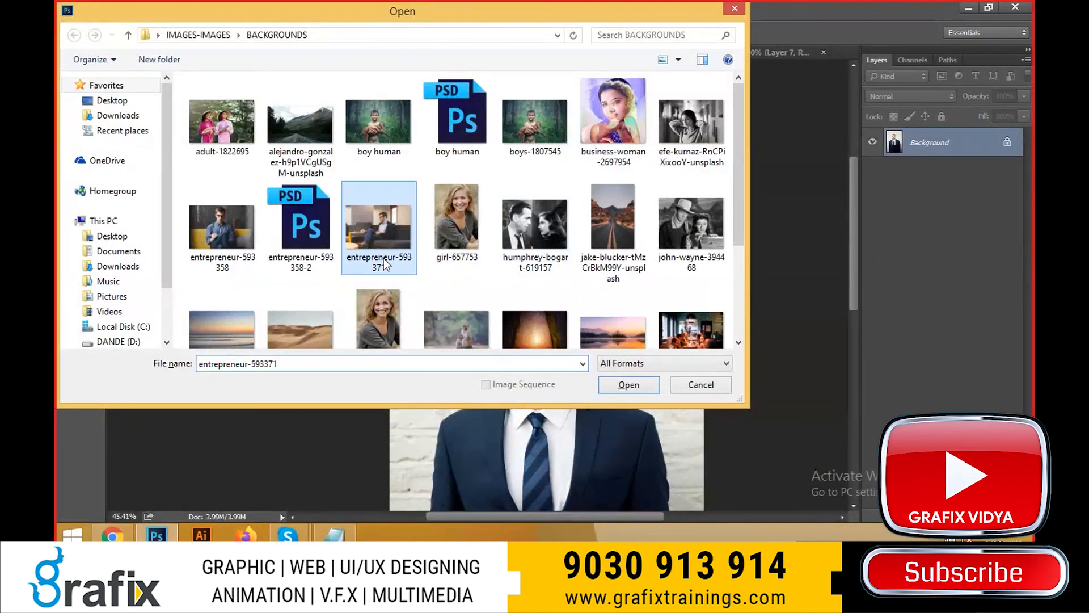
double_click(234, 139)
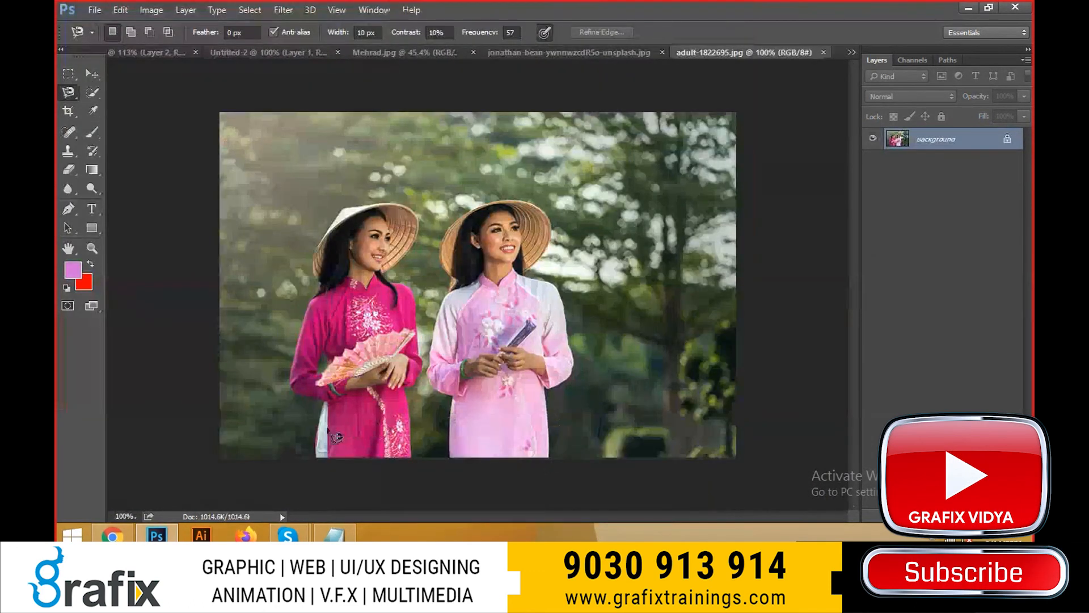
- Trace a Magnetic Lasso selection around the woman in the magenta dress, and deselect it
scroll(326, 423, "up", 1)
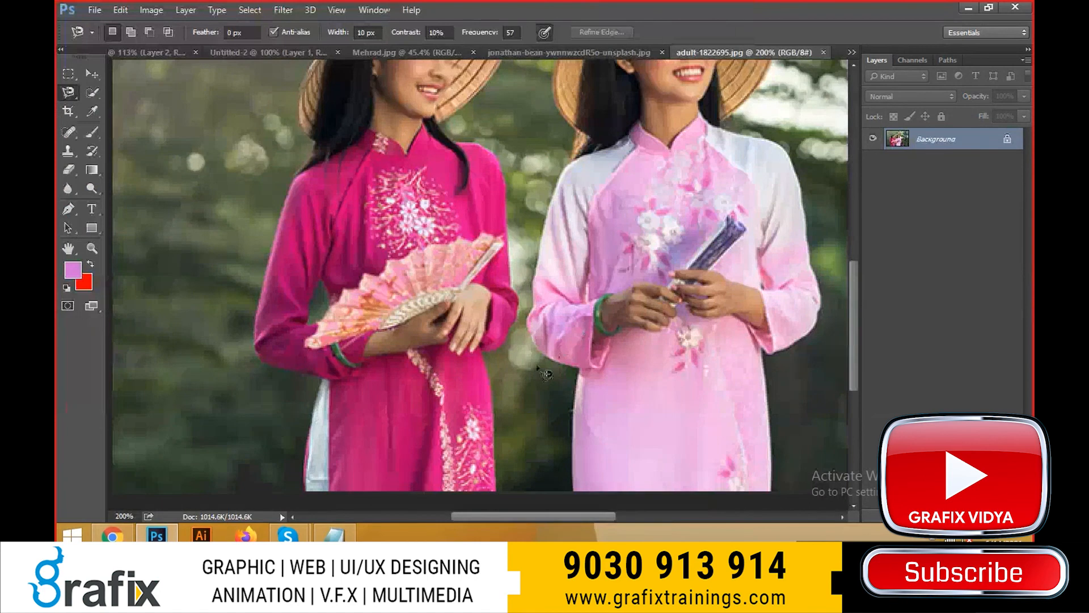
scroll(533, 352, "down", 3)
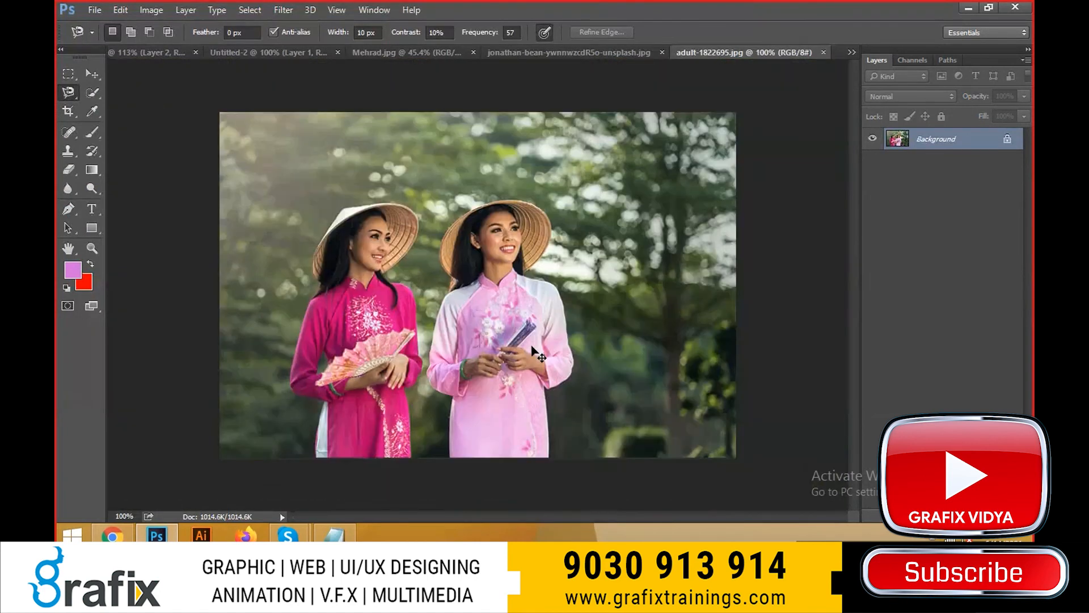
scroll(544, 258, "up", 3)
scroll(539, 258, "down", 3)
left_click_drag(503, 336, 553, 278)
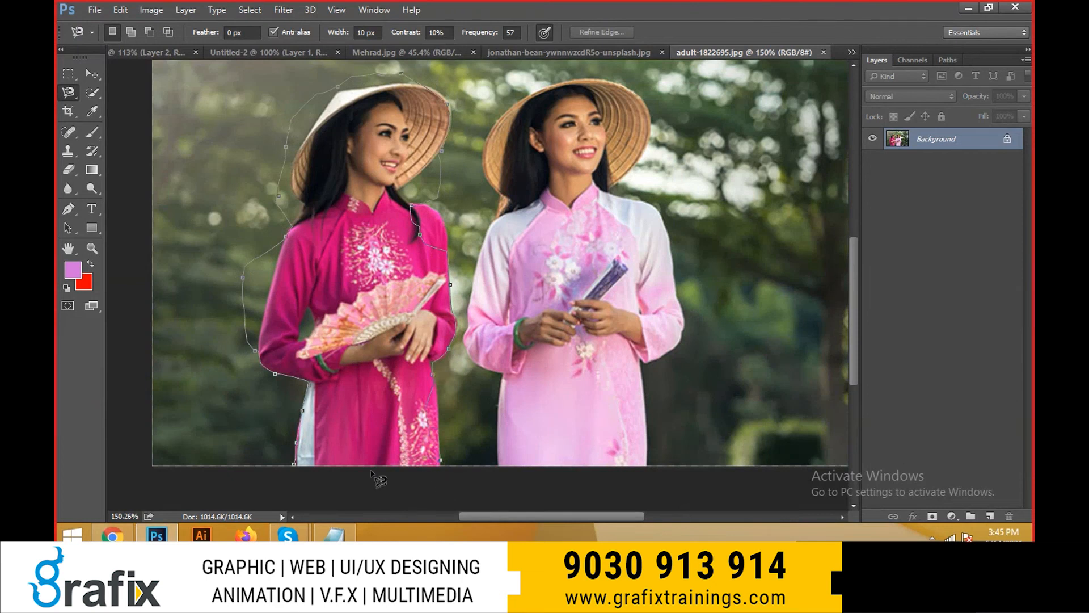
left_click(305, 476)
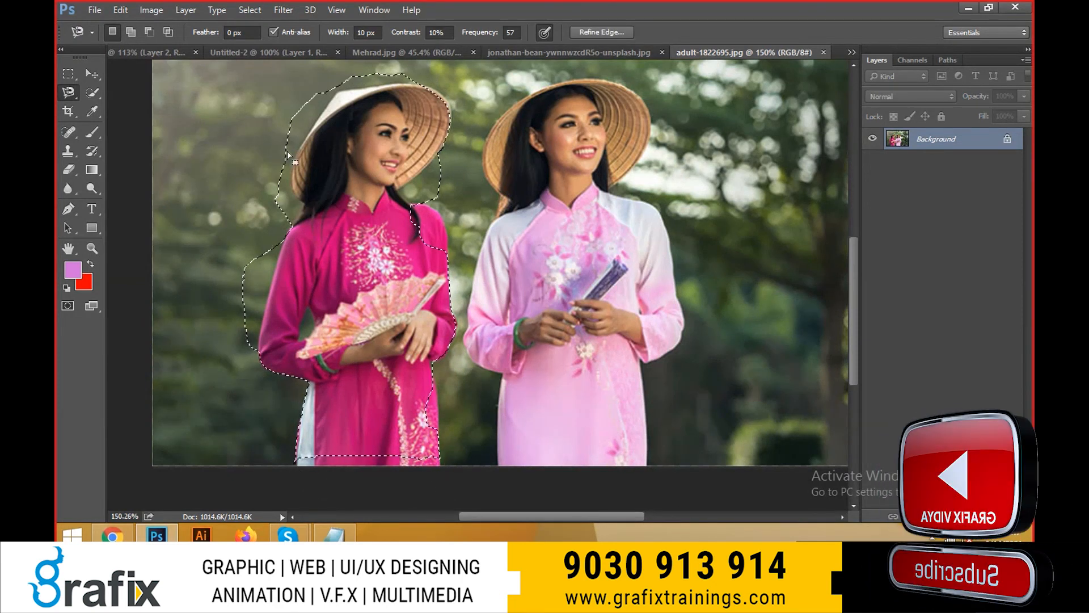
key("ctrl+d")
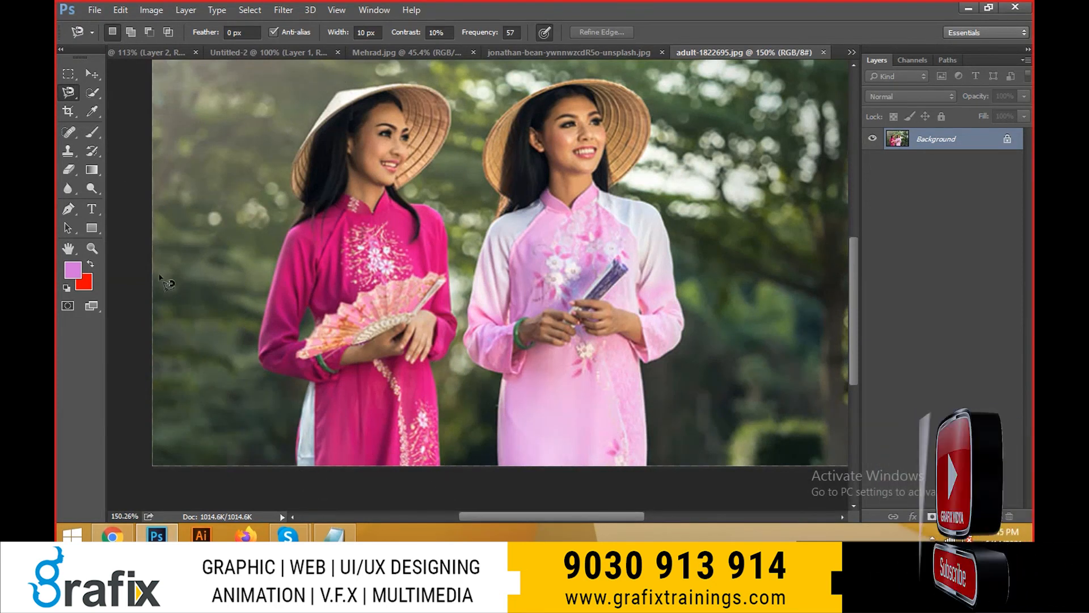
- Examine the magenta-dressed woman's edges and the blurred green background at high magnification for tonal contrast
scroll(209, 357, "up", 4)
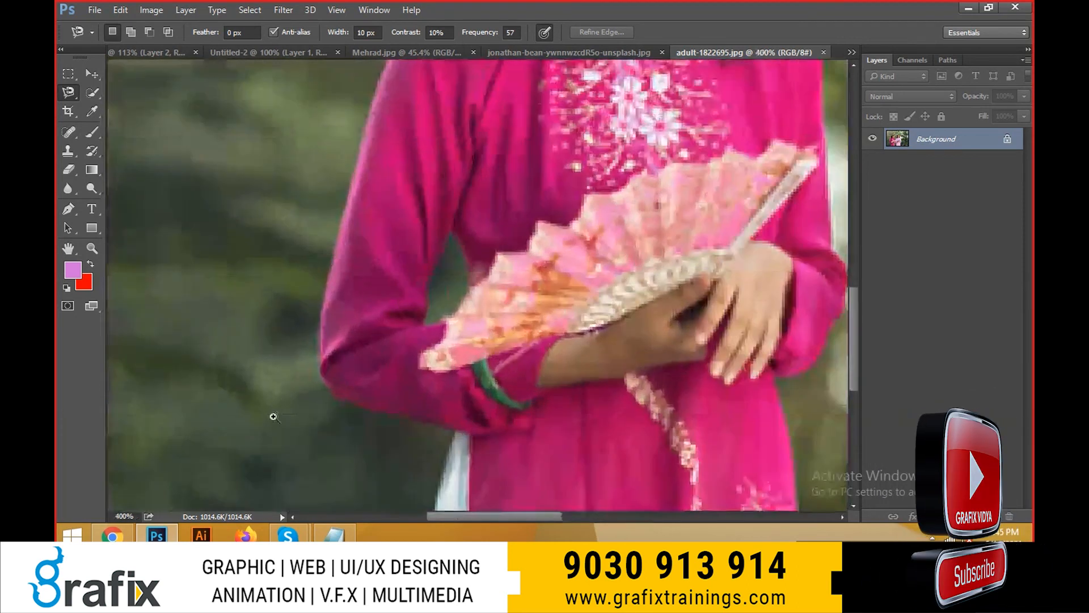
left_click_drag(301, 314, 343, 420)
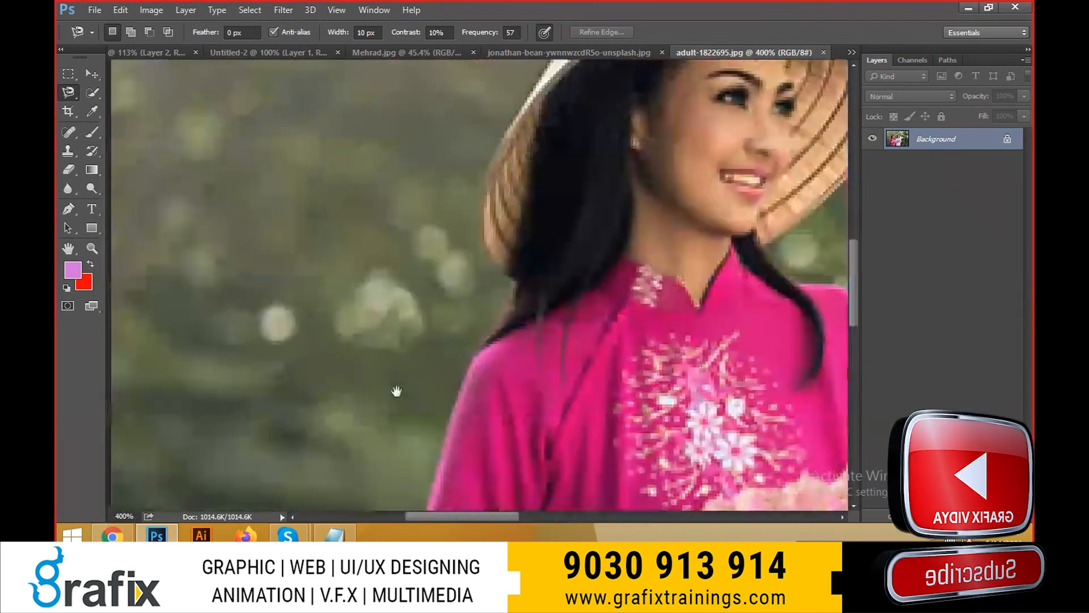
left_click_drag(375, 154, 393, 395)
right_click(374, 217)
left_click(417, 227)
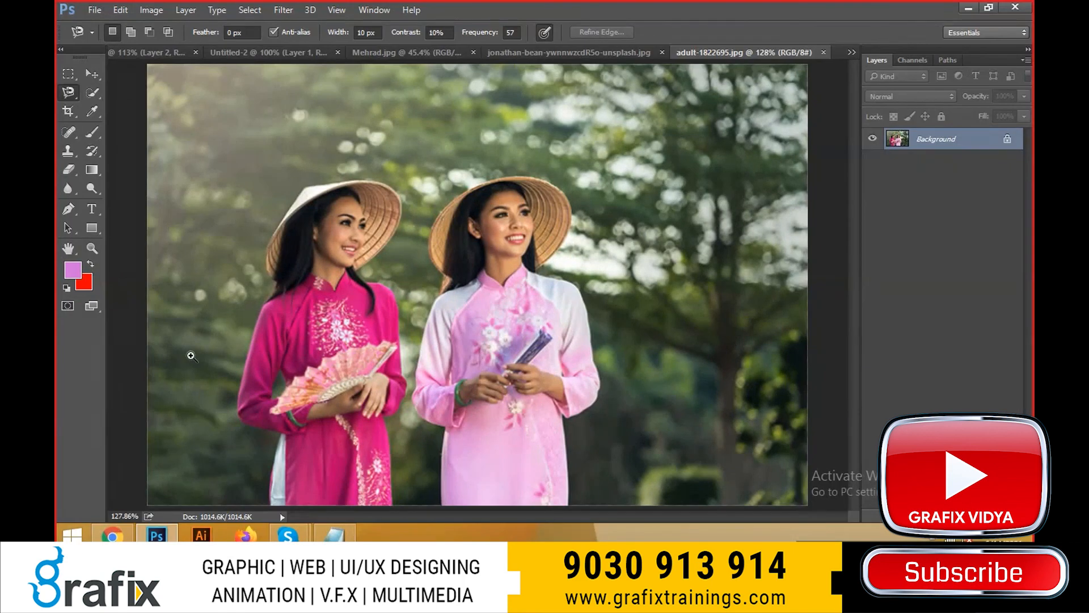
left_click_drag(191, 355, 491, 447)
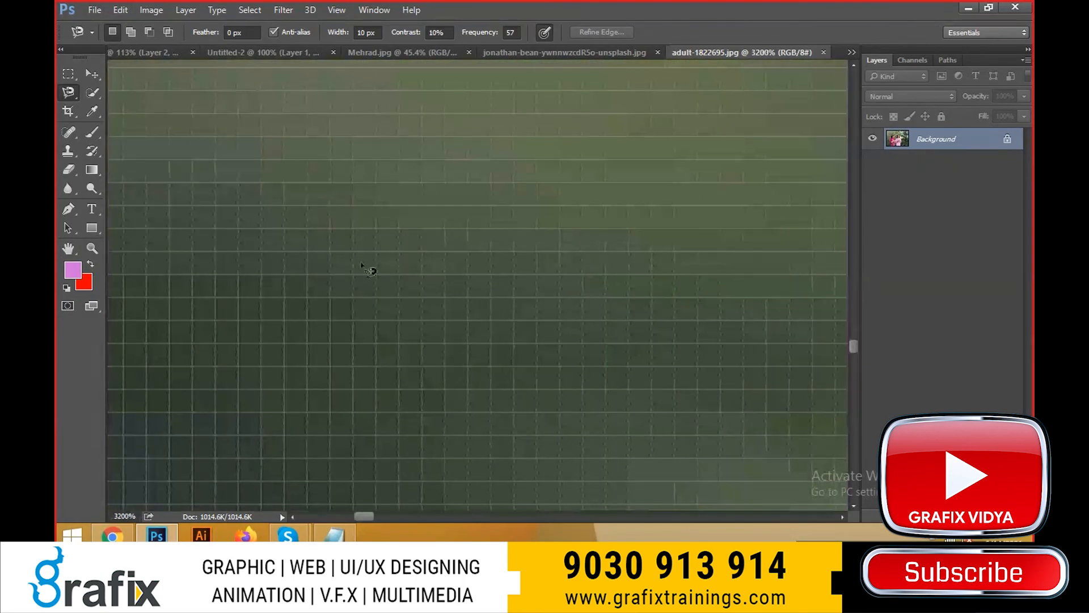
left_click_drag(662, 118, 580, 384)
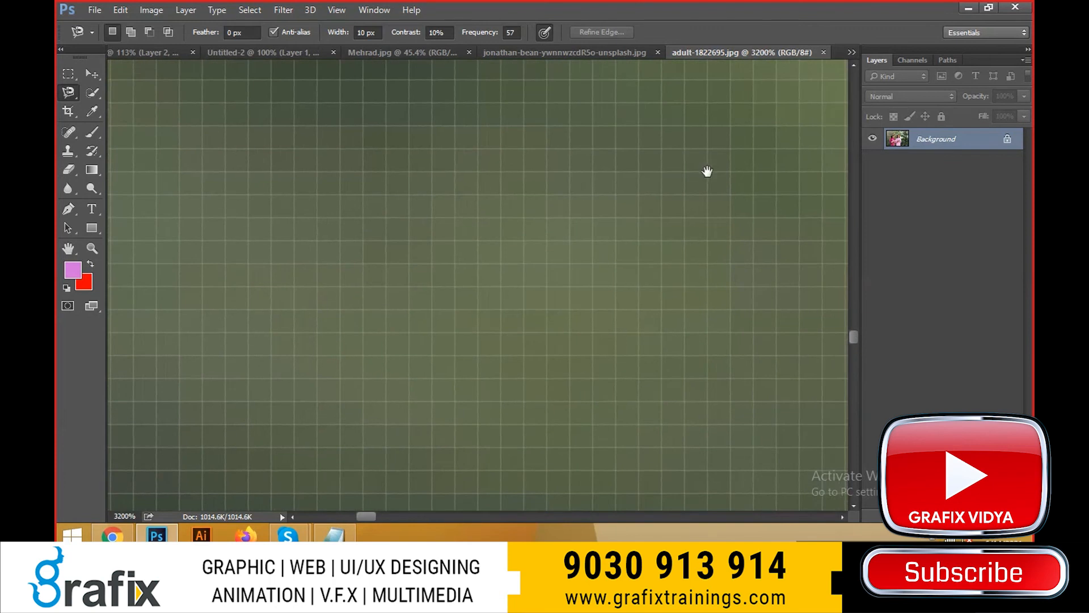
left_click_drag(706, 171, 618, 231)
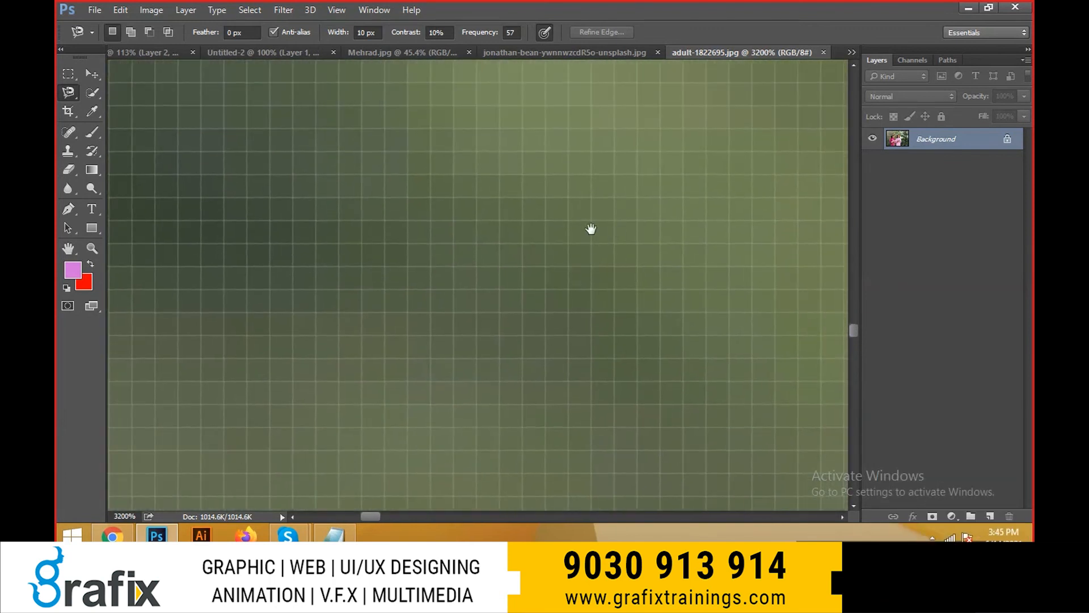
right_click(590, 229)
left_click(593, 240)
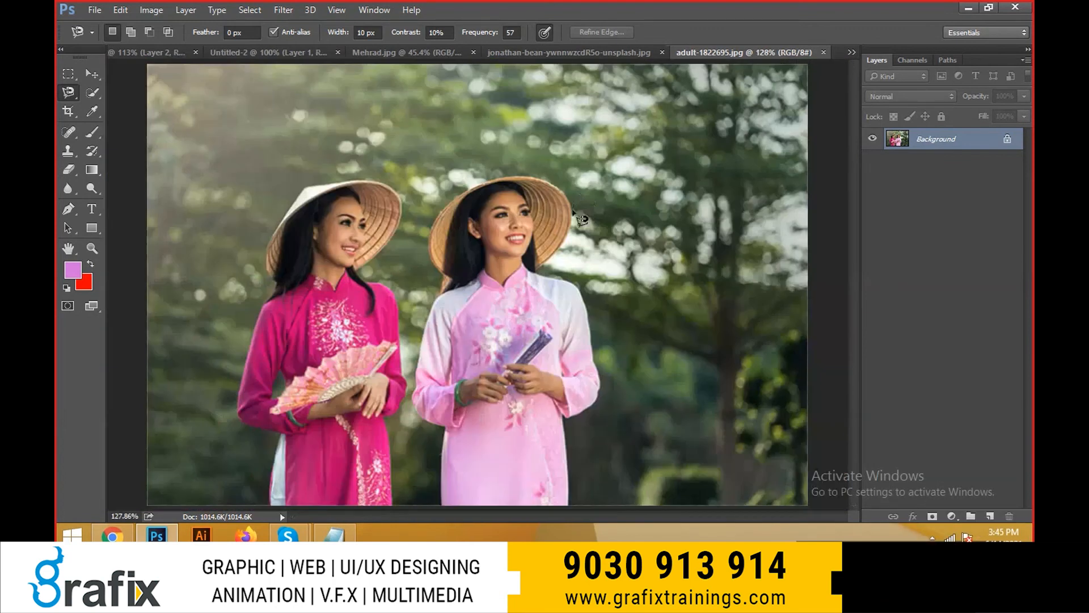
- Open the duck image from the Images folder inside IMAGES-IMAGES, and enlarge it to 100%
key("ctrl+o")
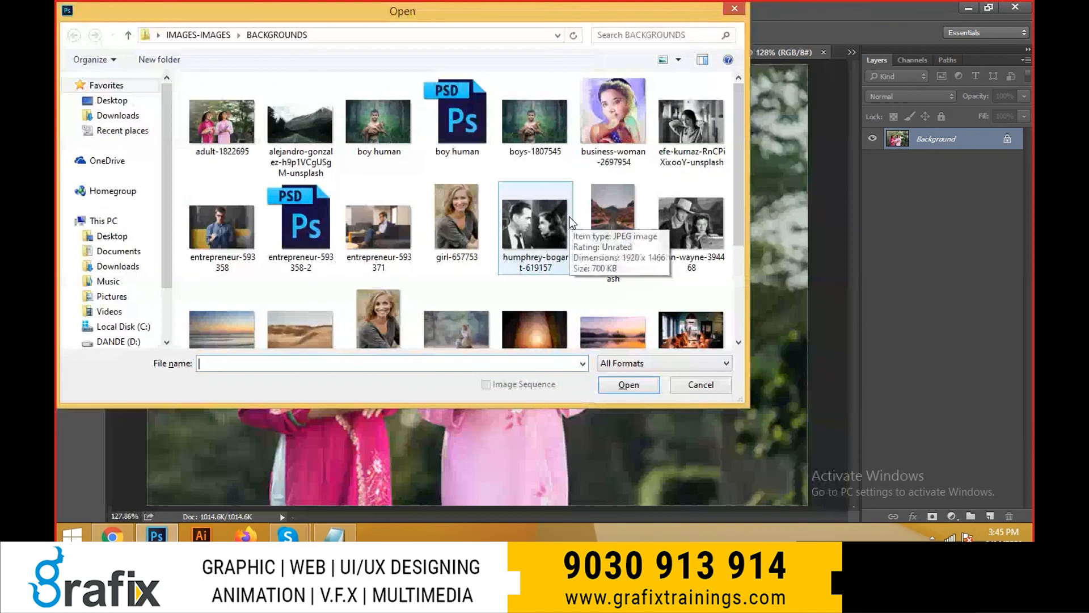
left_click(573, 224)
scroll(582, 244, "down", 2)
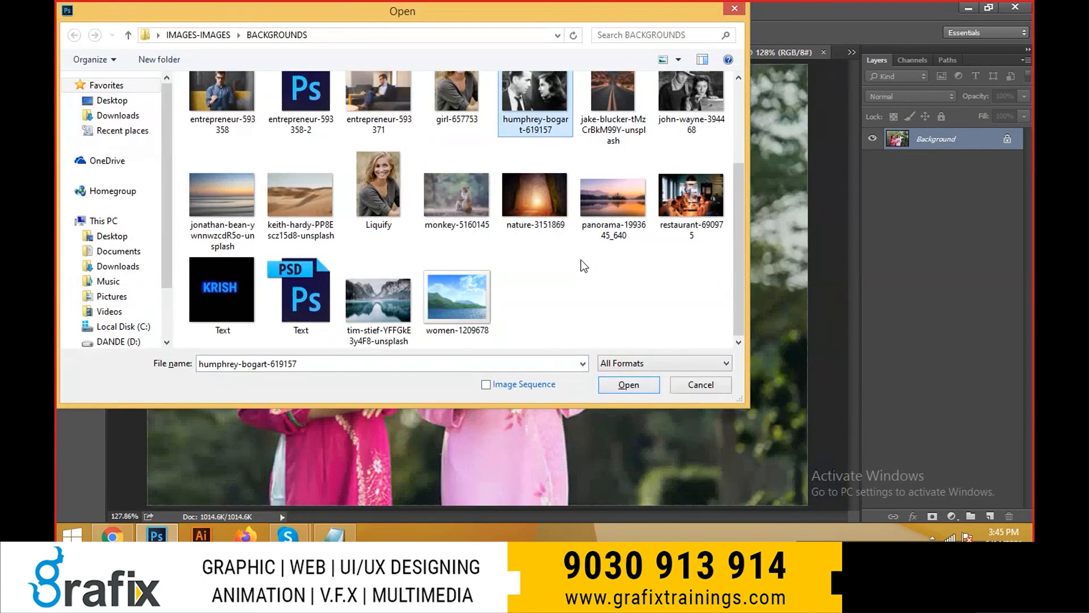
key("BackSpace")
double_click(298, 116)
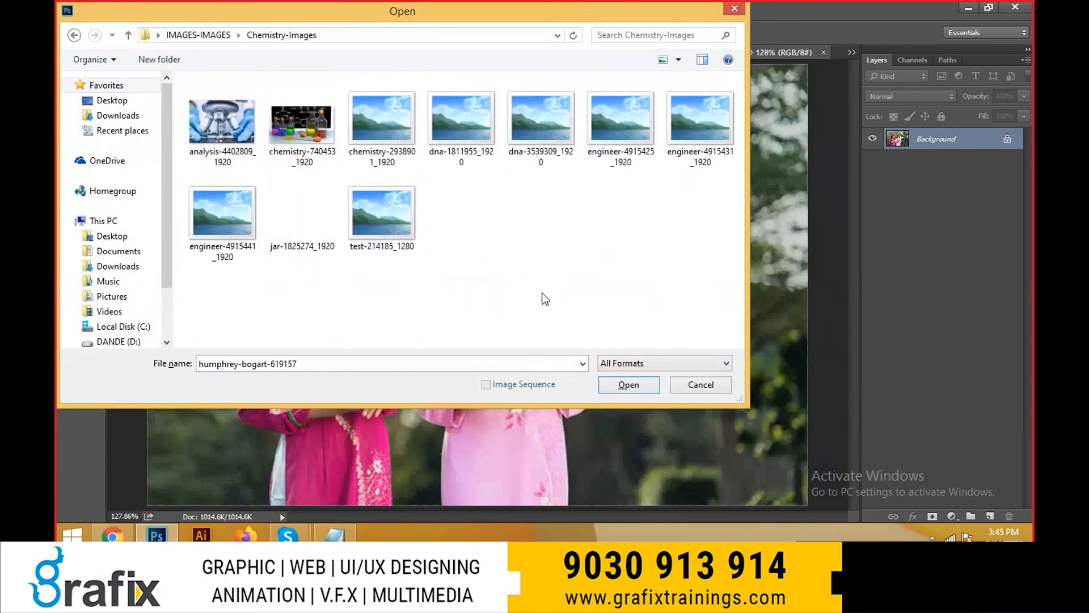
key("BackSpace")
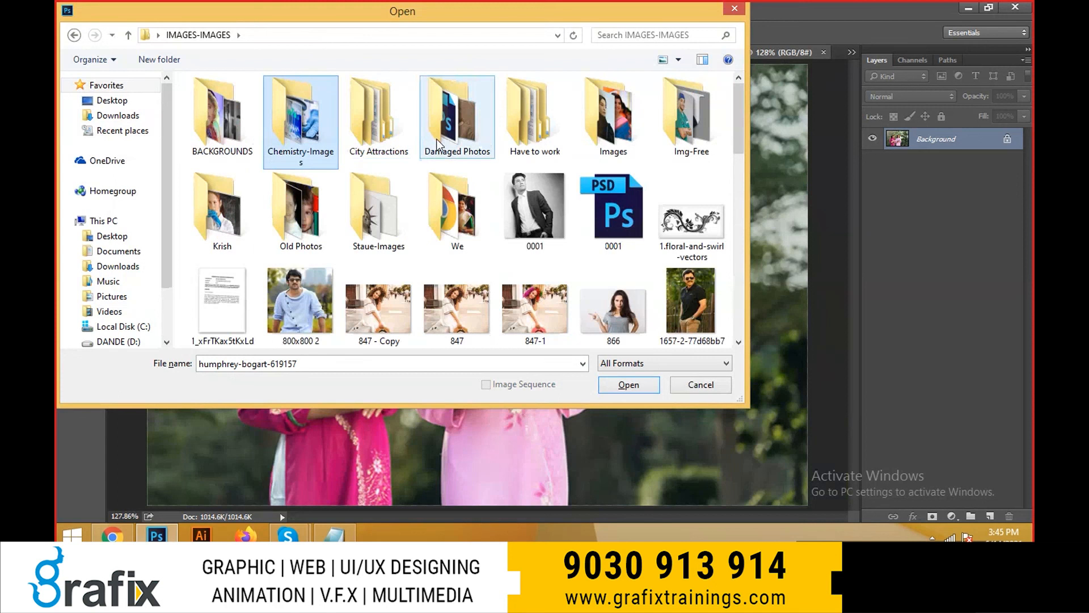
double_click(620, 140)
scroll(526, 213, "down", 3)
left_click(309, 180)
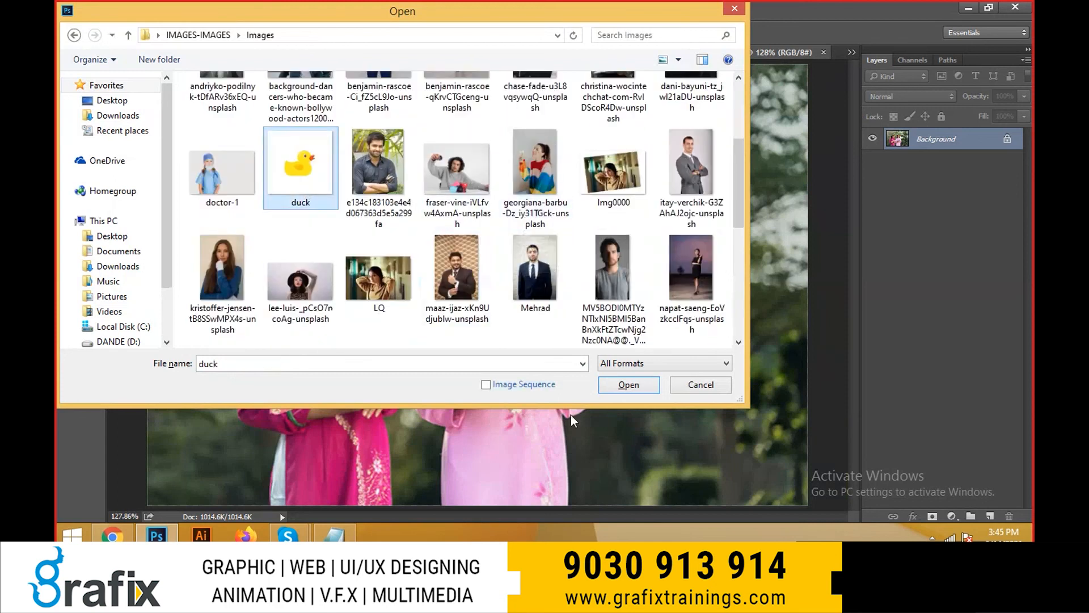
left_click(616, 391)
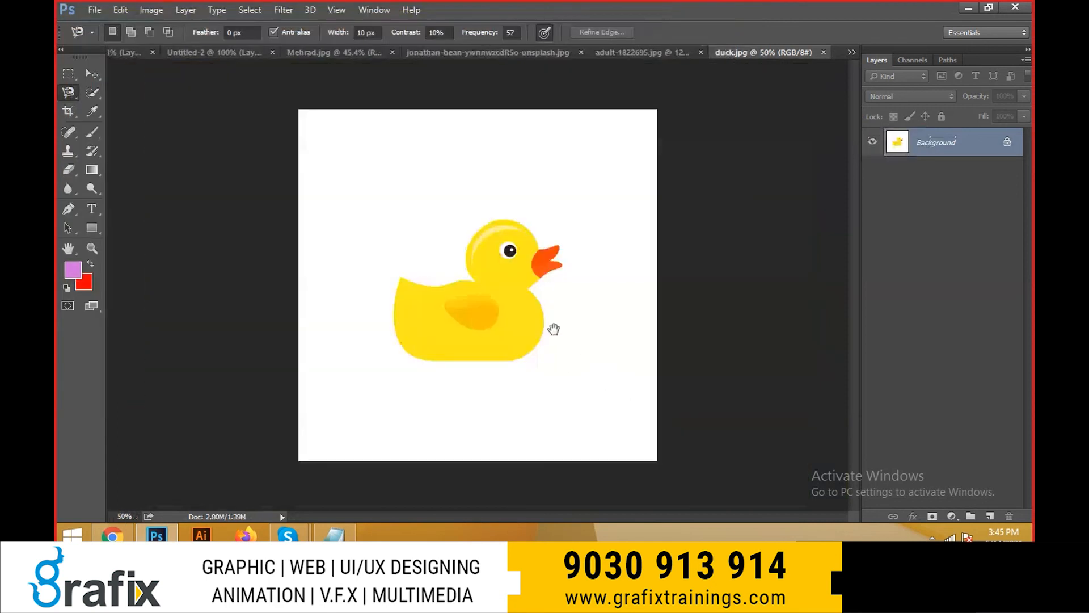
left_click(552, 326)
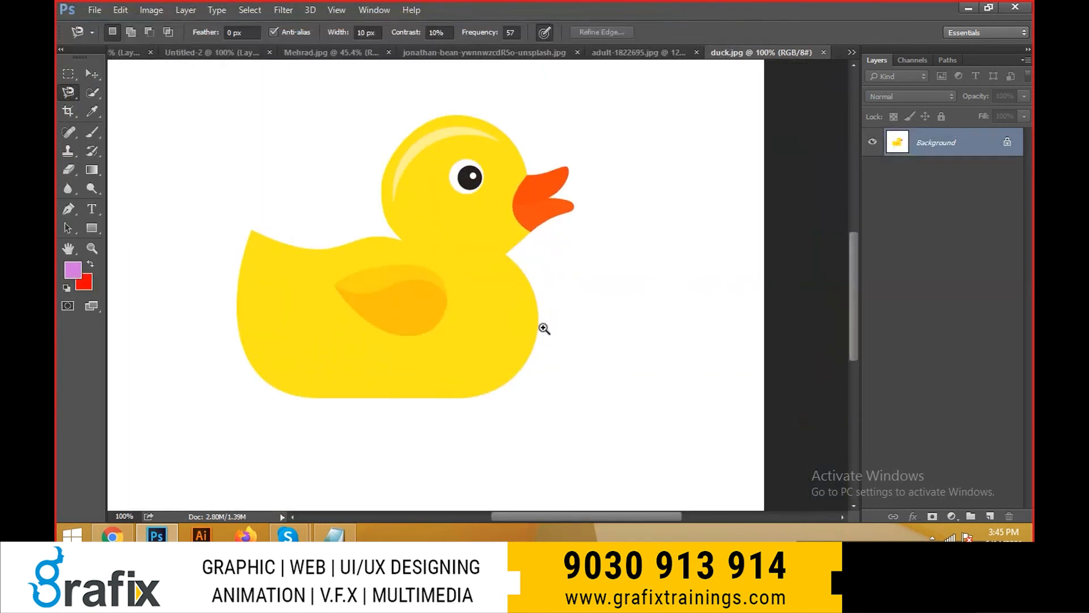
- Trace the duck's outline with the Magnetic Lasso Tool from the tail tip over the head, around the beak and along the underside
right_click(539, 322)
left_click(559, 333)
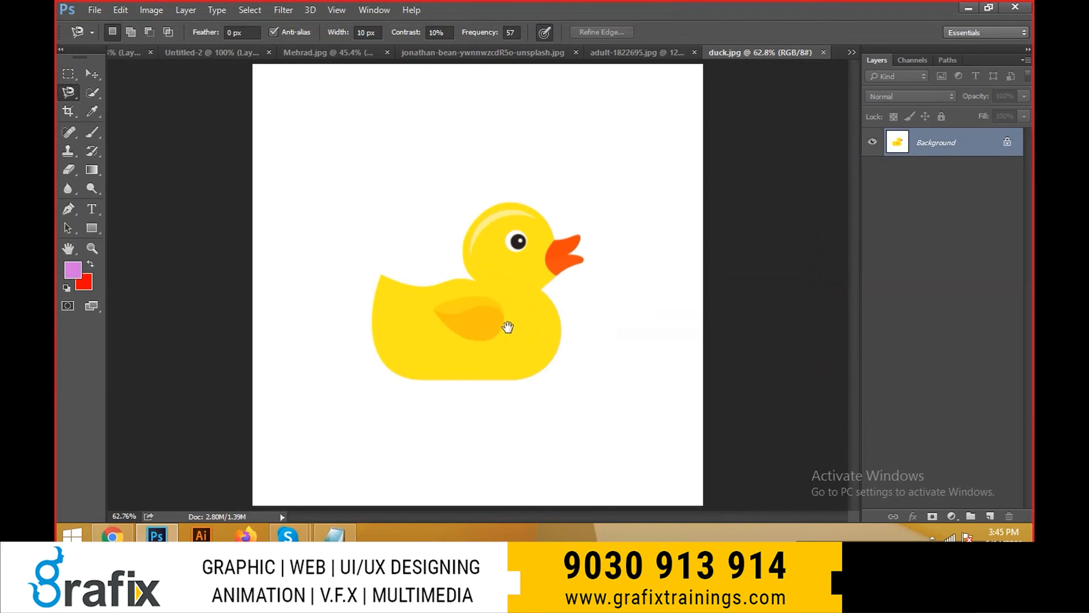
right_click(74, 90)
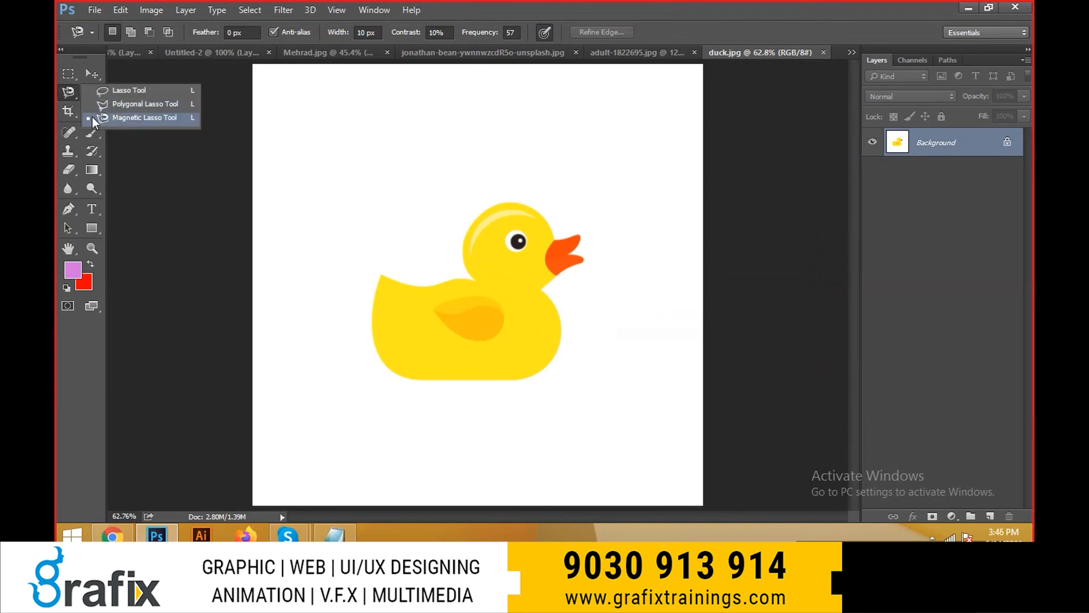
left_click(95, 120)
left_click(360, 301, "ctrl")
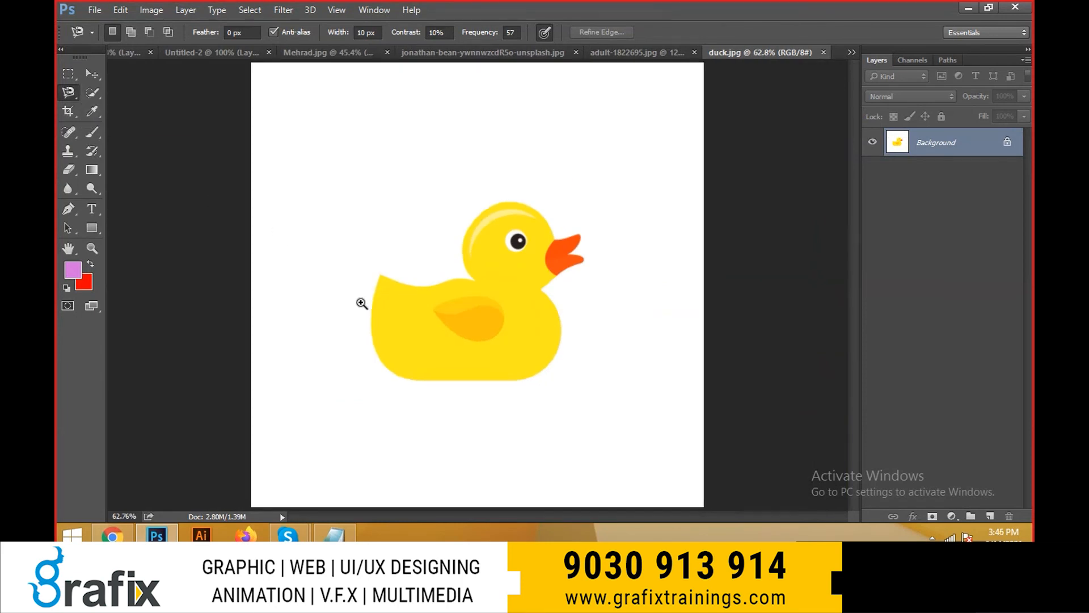
left_click(540, 291, "ctrl")
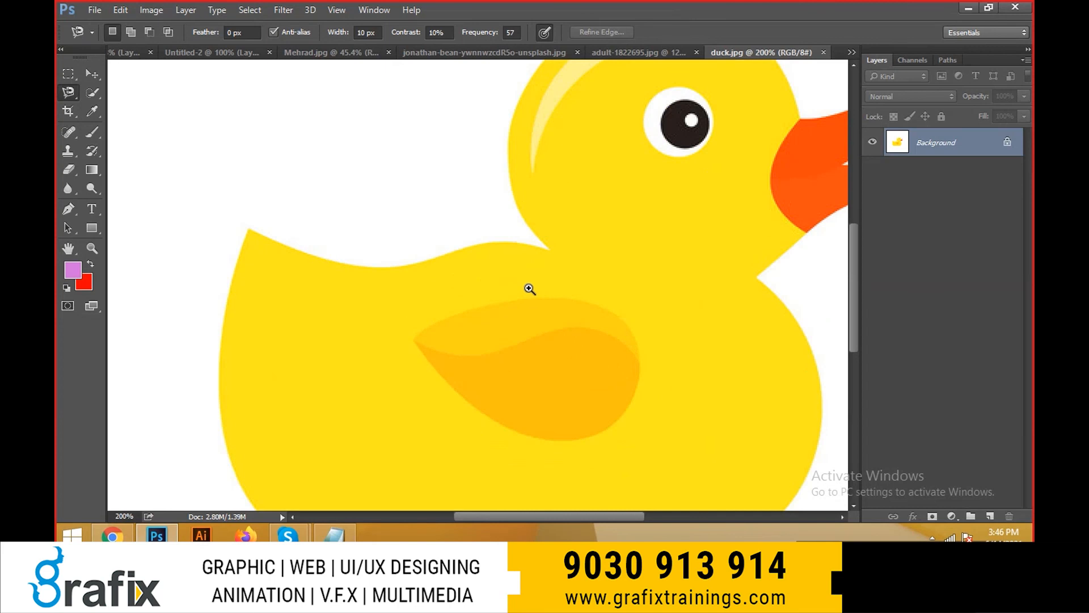
left_click(249, 229)
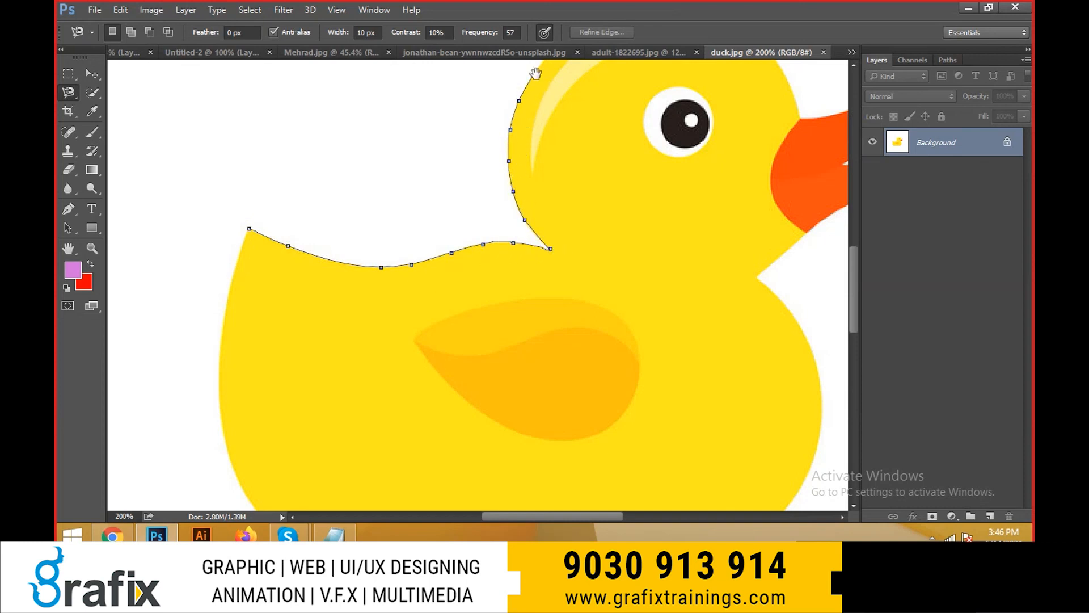
mouse_move(535, 74)
left_mouse_down()
mouse_move(482, 260)
mouse_move(424, 342)
left_mouse_up()
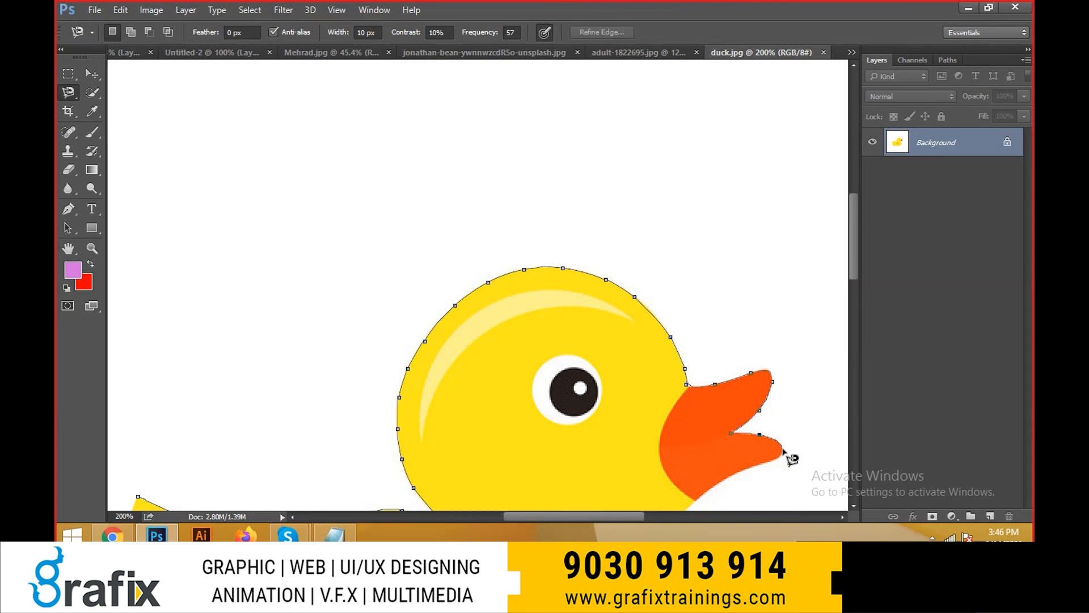
mouse_move(719, 482)
left_mouse_down()
mouse_move(679, 333)
mouse_move(665, 132)
left_mouse_up()
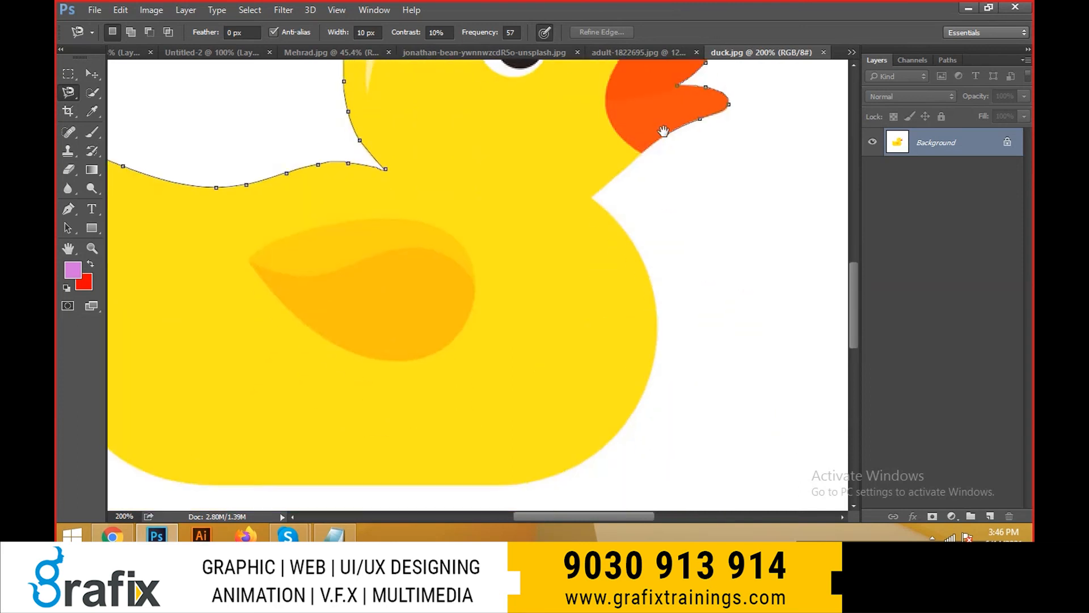
left_click(589, 196)
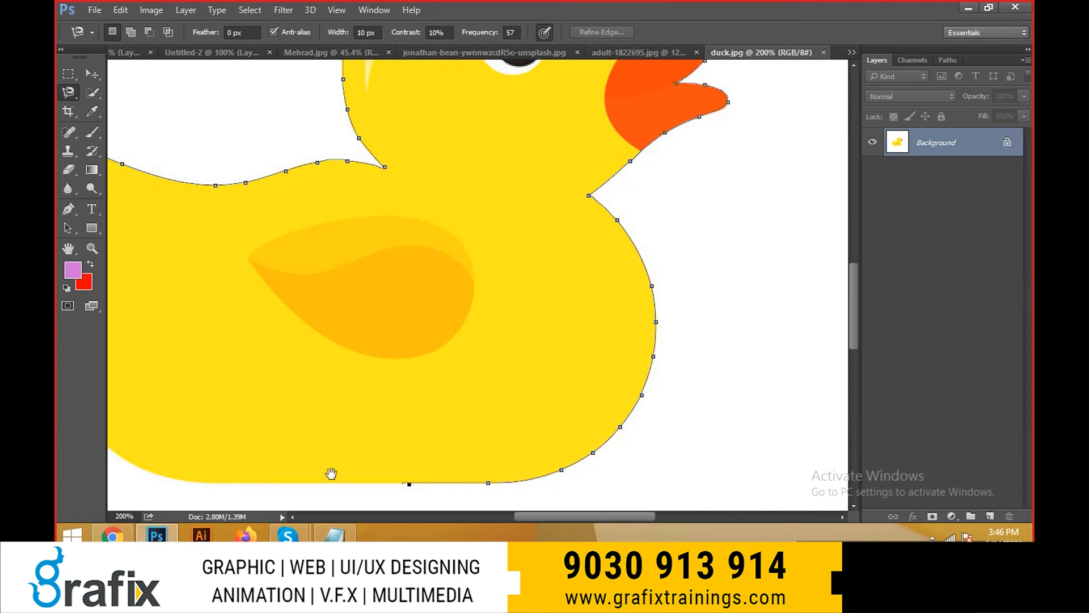
left_click_drag(331, 473, 719, 422)
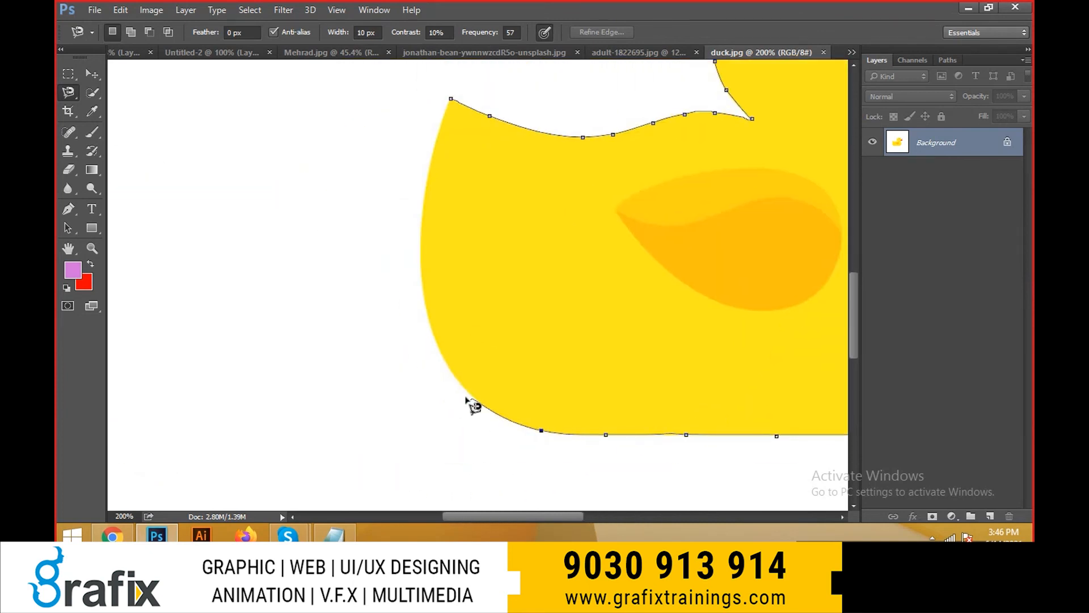
- Retrace the duck's rear edge after removing the misplaced anchor points, and close the selection at the tail tip
left_click(449, 98)
key("BackSpace")
key("BackSpace")
key("BackSpace")
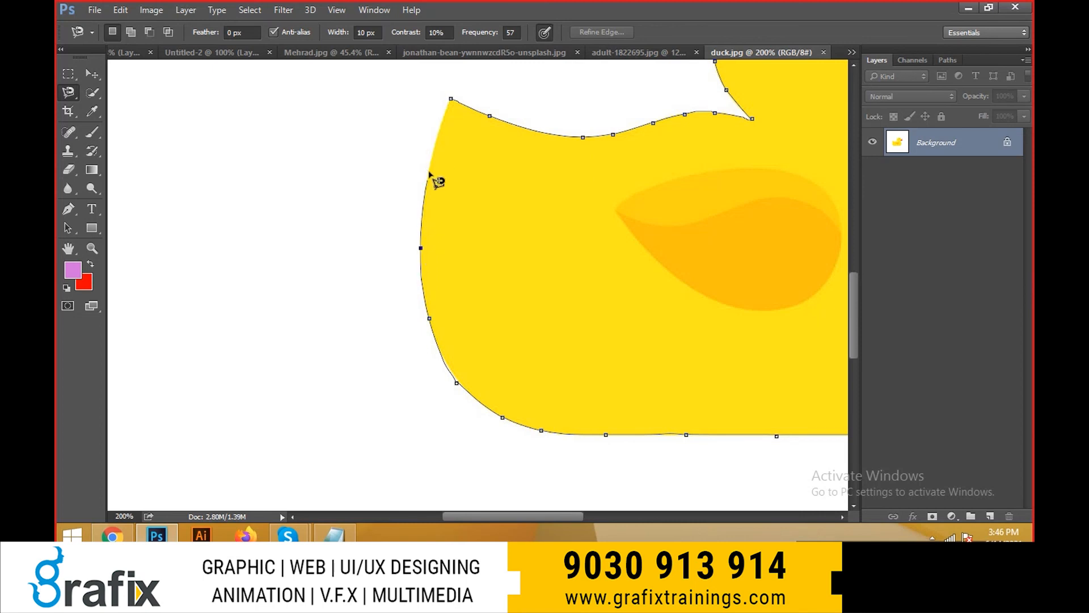
key("BackSpace")
key("BackSpace")
key("BackSpace")
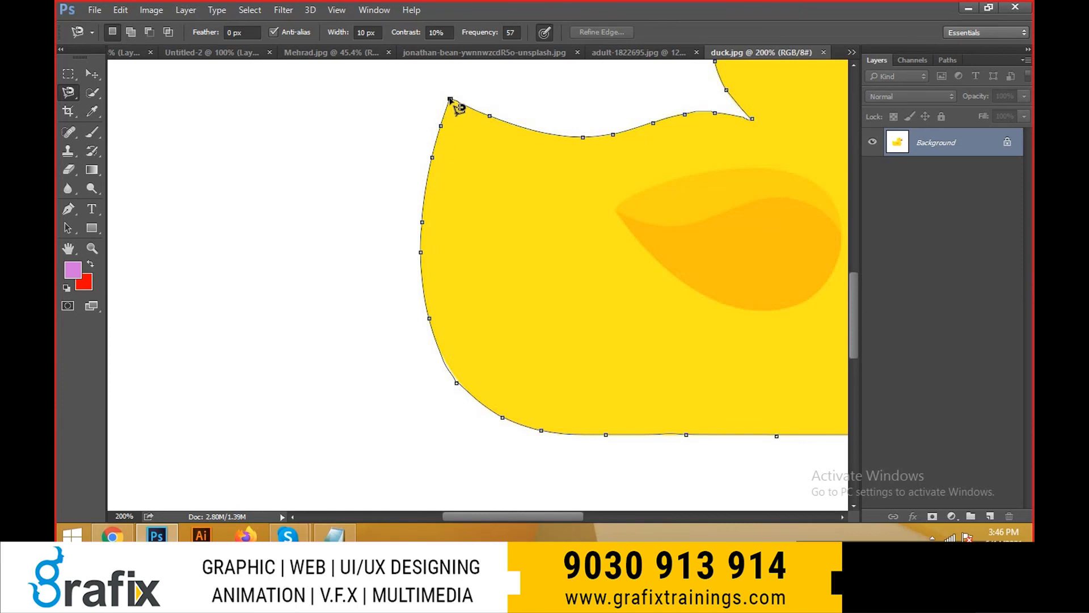
left_click(451, 100)
right_click(479, 179)
left_click(488, 183)
- Copy the selected duck into the sunset document above the gap between the first two men, and check its cutout edges
key("v")
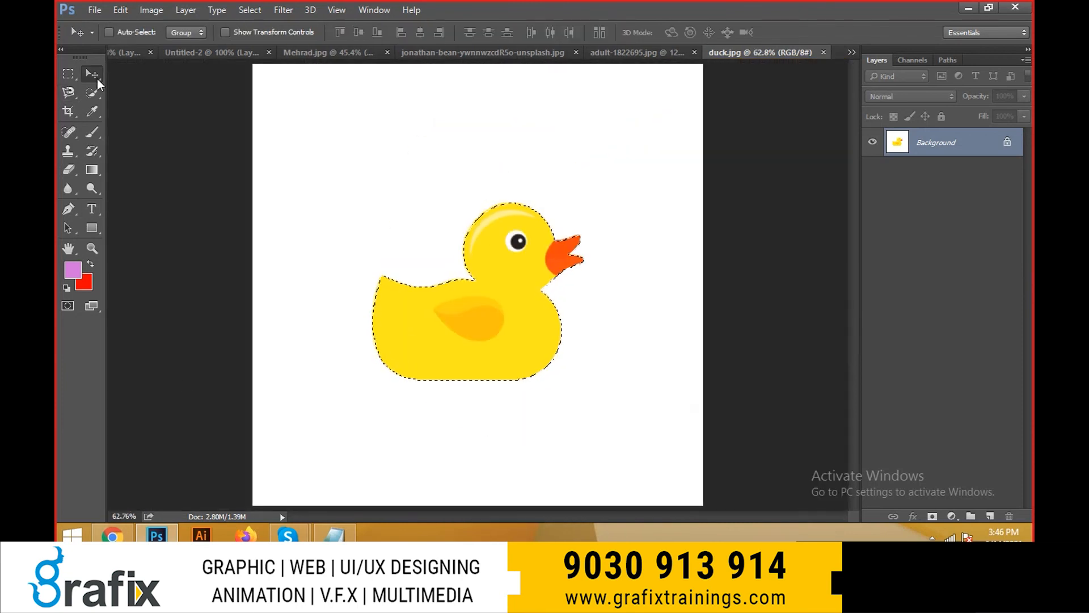
left_click_drag(503, 184, 553, 223)
key("ctrl+0")
left_click_drag(483, 229, 358, 148)
scroll(386, 128, "up", 3)
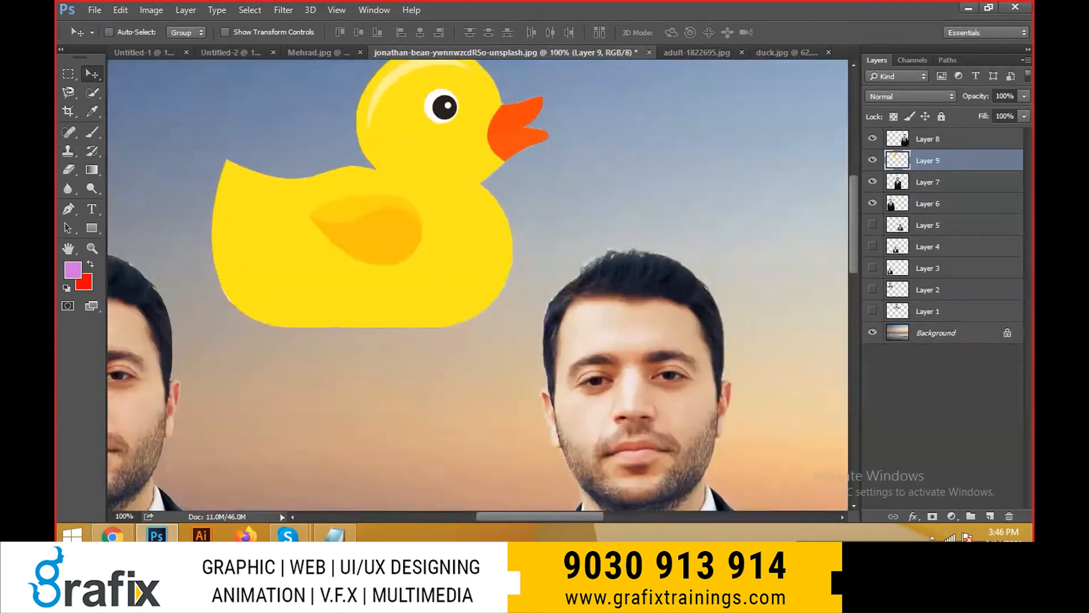
left_click_drag(582, 360, 581, 423)
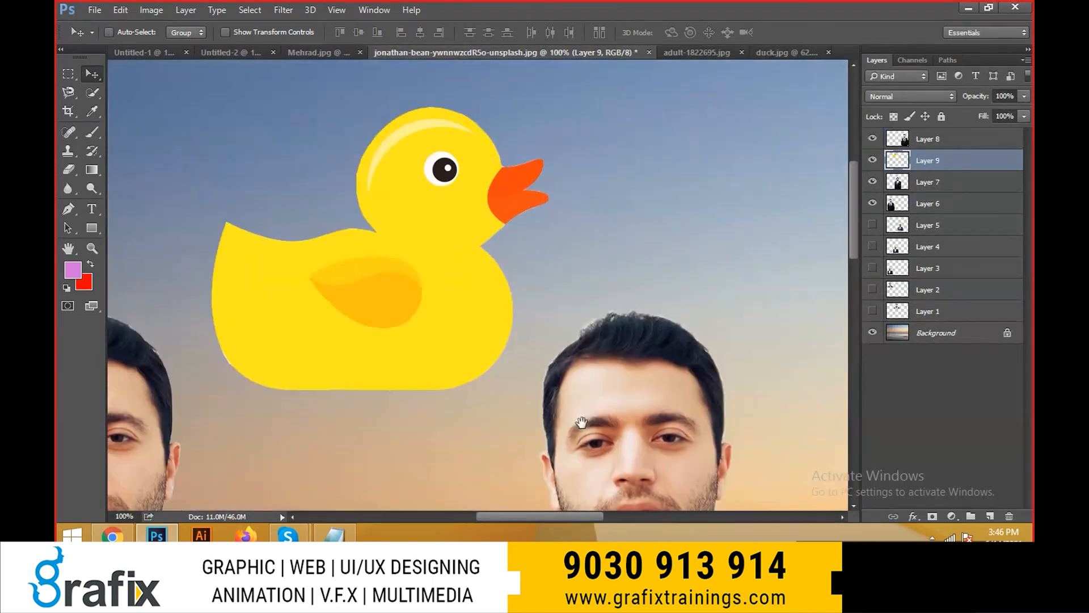
left_click(348, 236, "ctrl")
left_click_drag(481, 128, 422, 280)
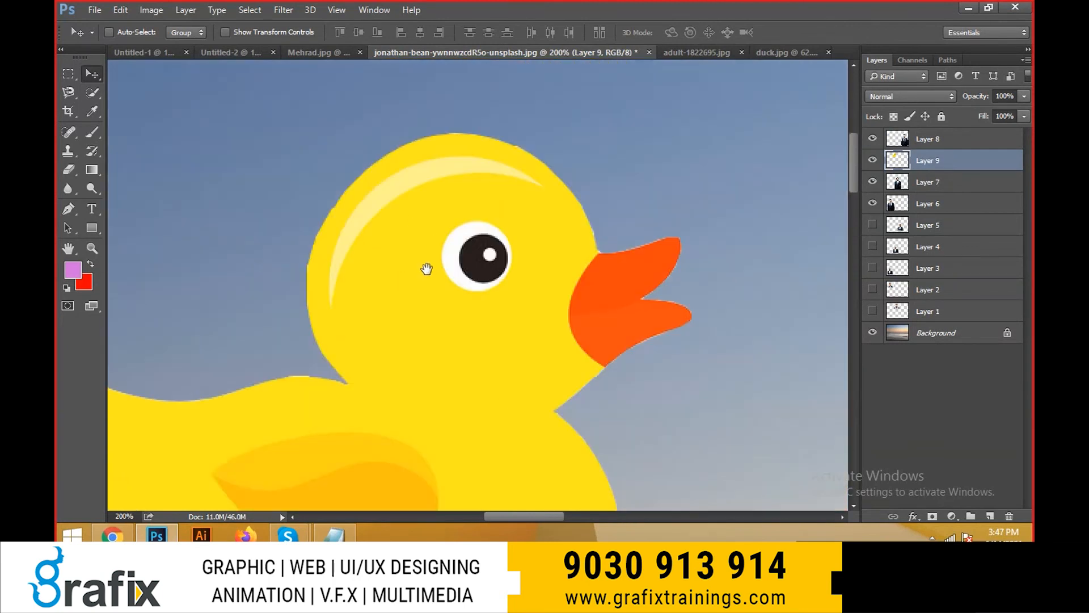
right_click(427, 268)
left_click(438, 282)
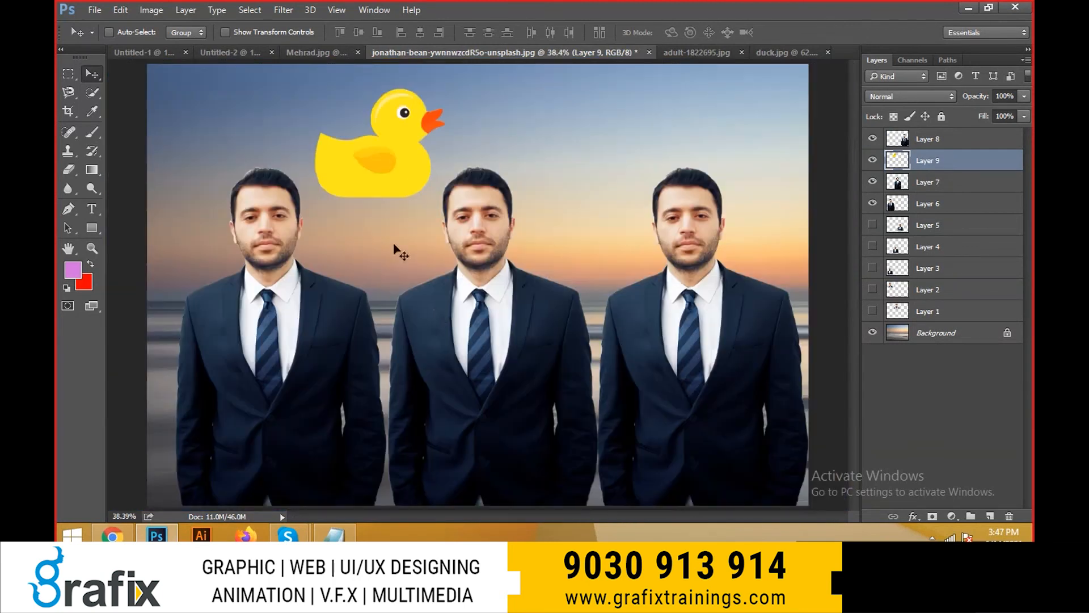
- Activate the Magnetic Lasso Tool from the adult-1822695 image, and deselect the duck in duck.jpg
left_click(668, 52)
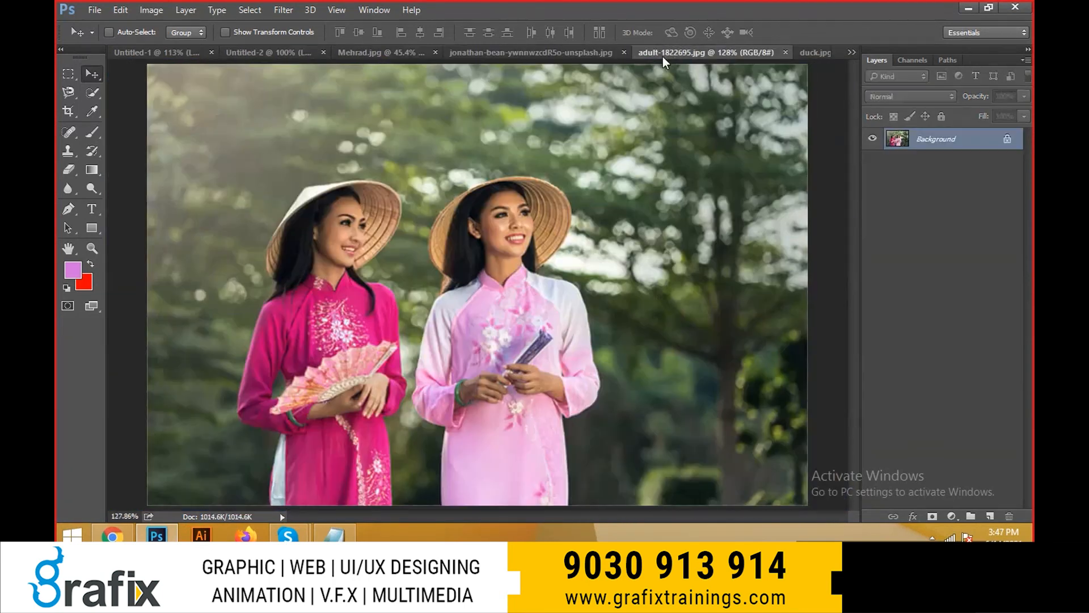
left_click(65, 94)
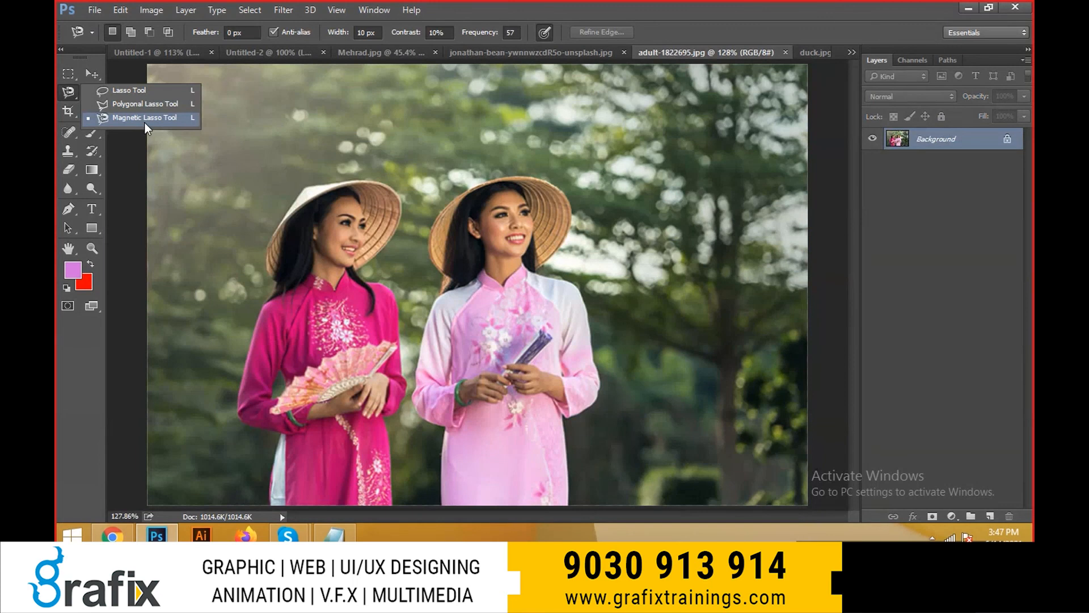
left_click(145, 121)
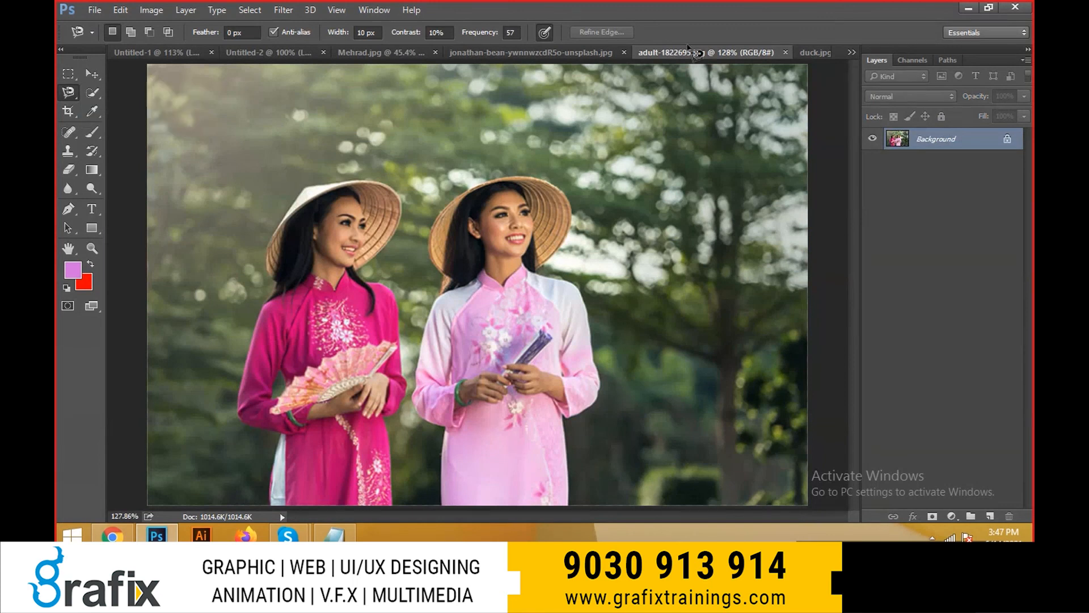
left_click(838, 55)
key("ctrl+d")
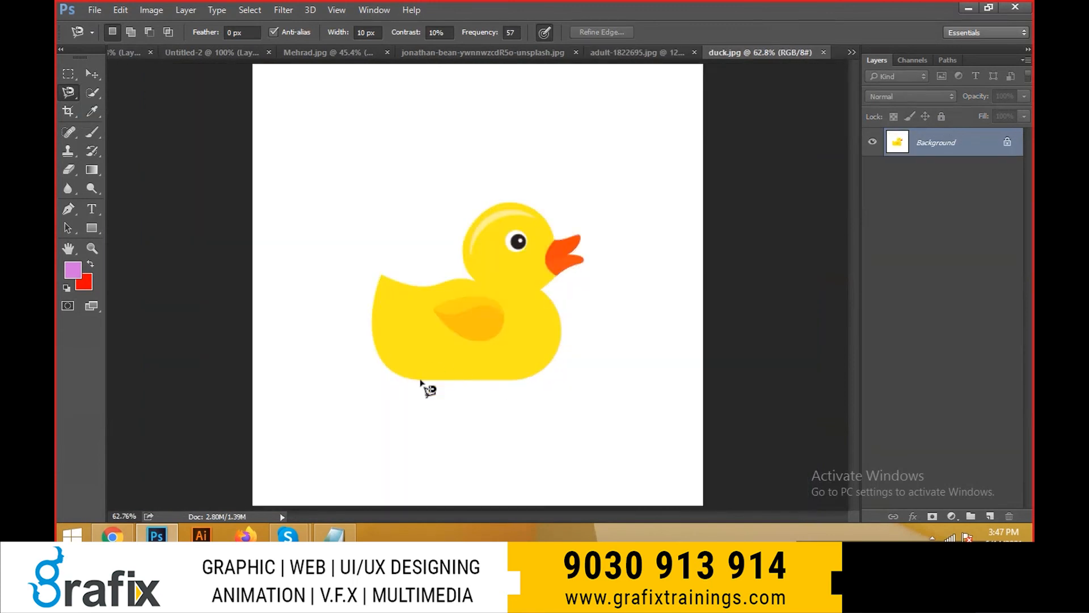
- Try a short Magnetic Lasso trace from the duck's base to its tail tip, cancel it, and activate the Quick Selection Tool
left_click(420, 380)
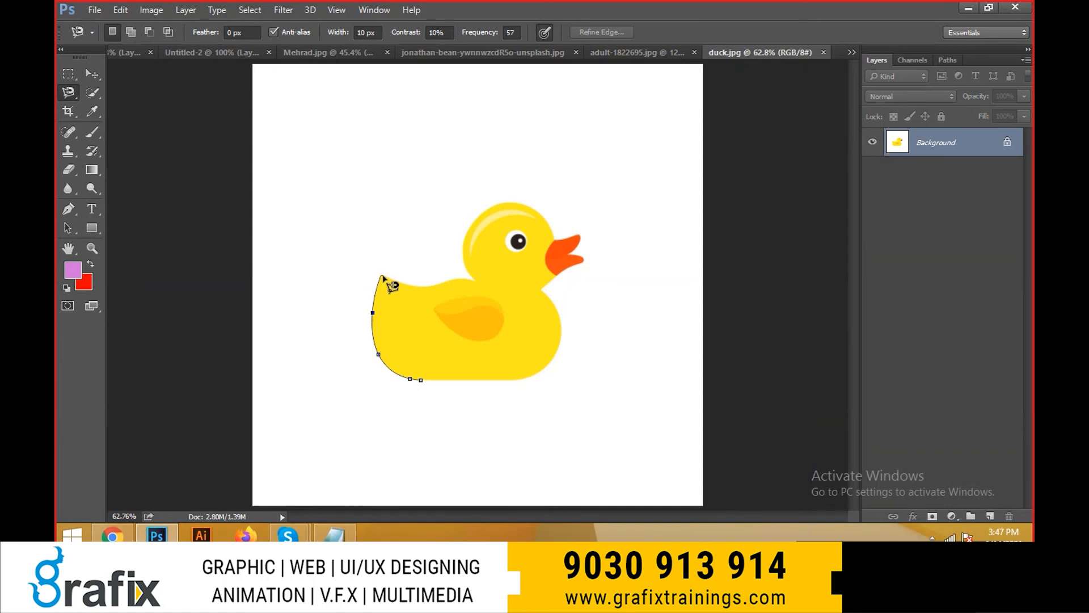
key("Escape")
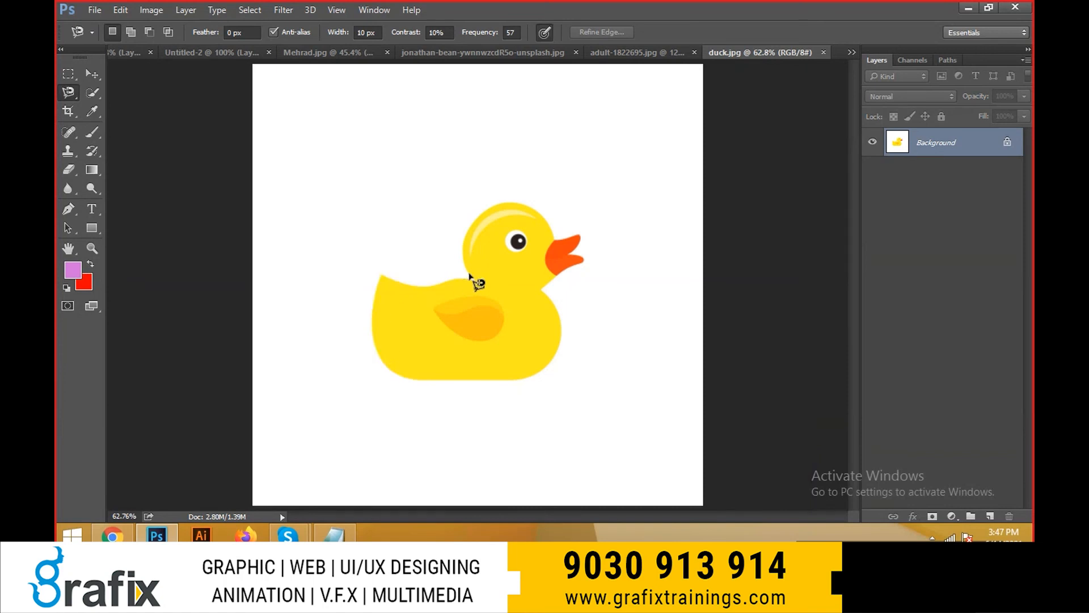
key("v")
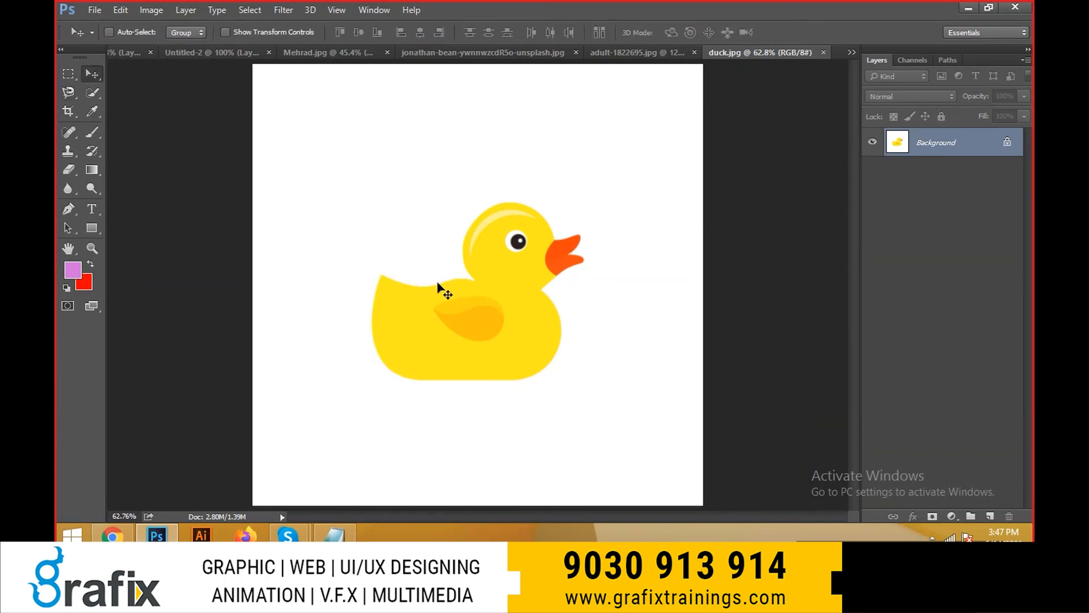
left_click(104, 100)
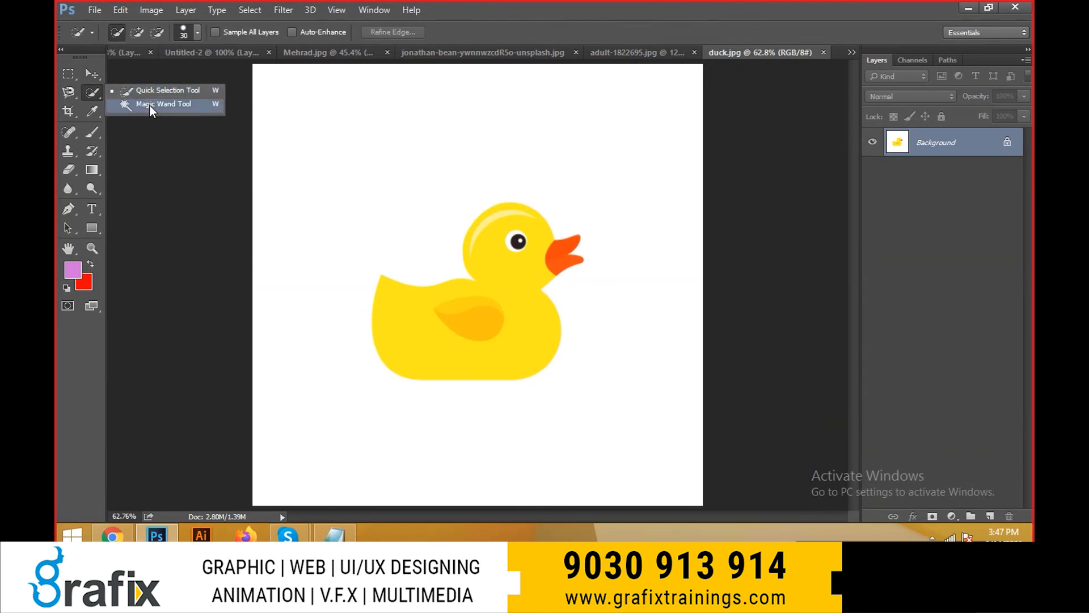
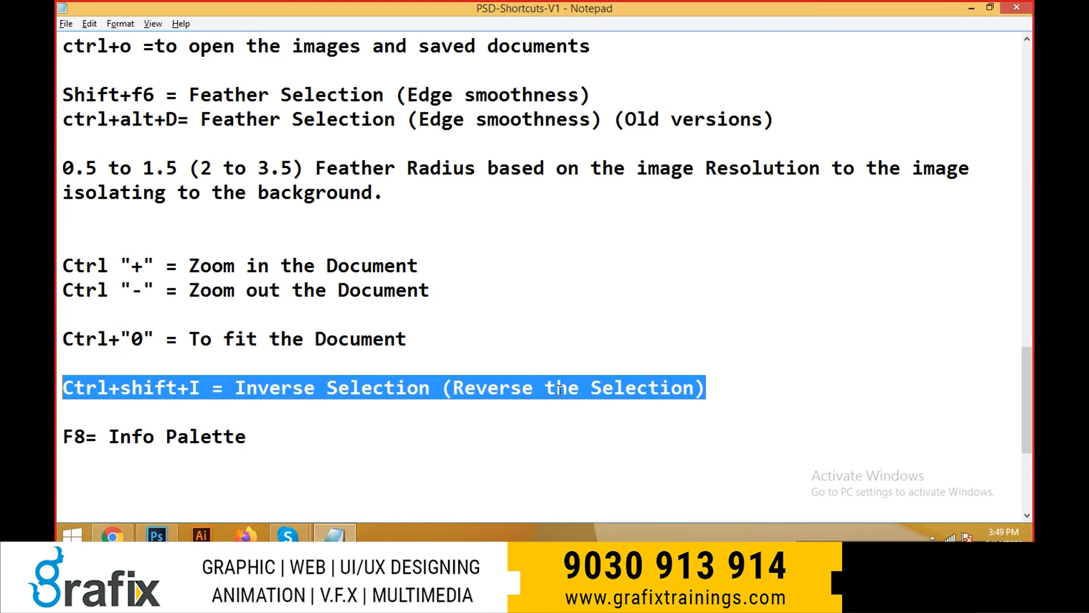
- Switch from the Notepad shortcut notes to duck.jpg in Photoshop, and invert the duck selection and back again
key("alt+Tab")
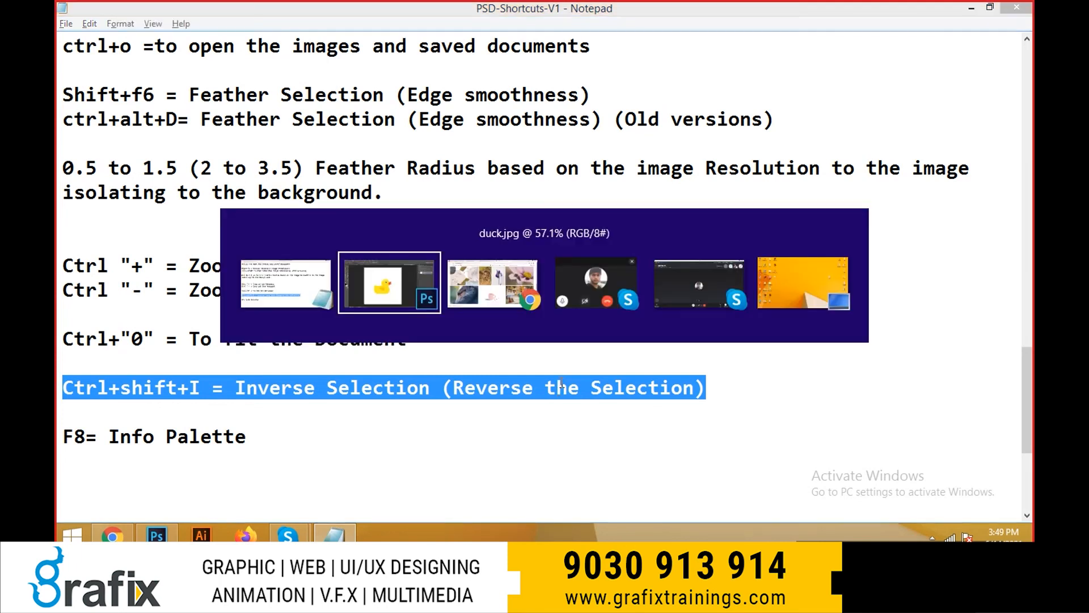
key("alt+Tab")
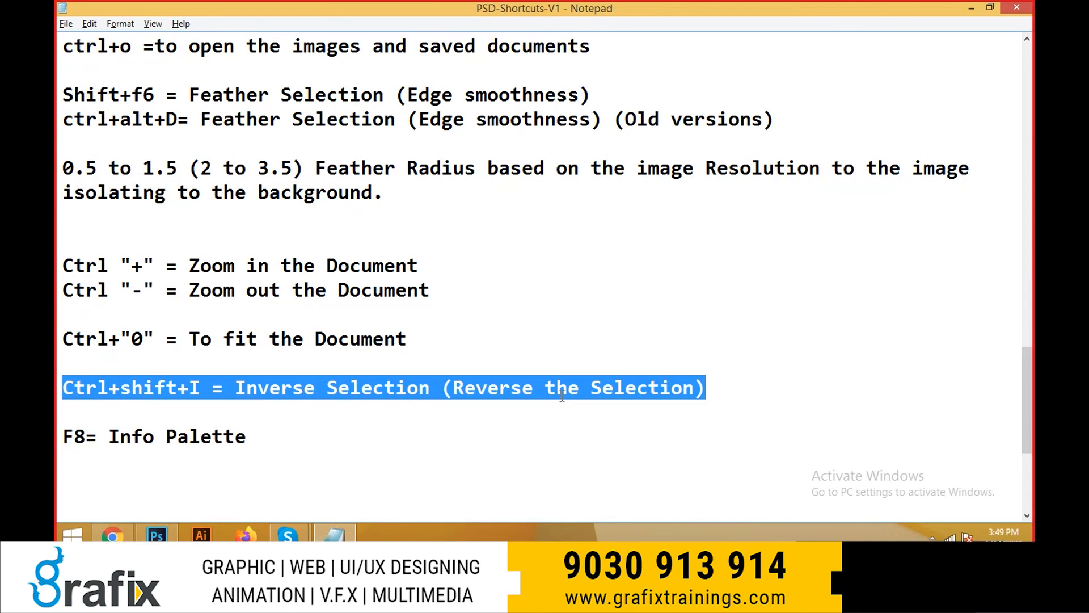
key("alt+Tab")
key("alt+shift+Tab")
key("alt+Tab")
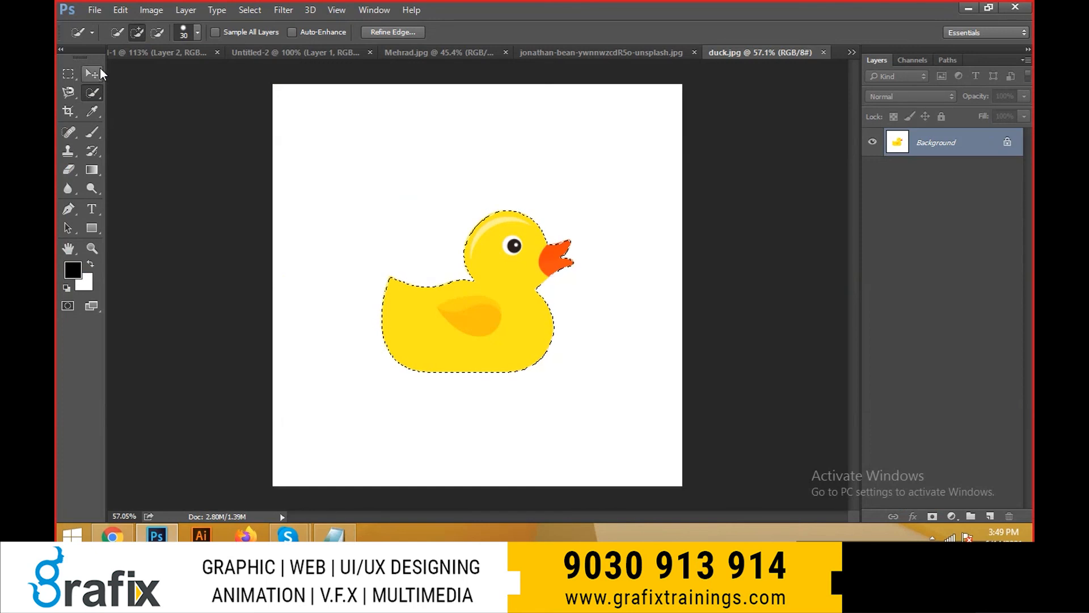
key("ctrl+shift+i")
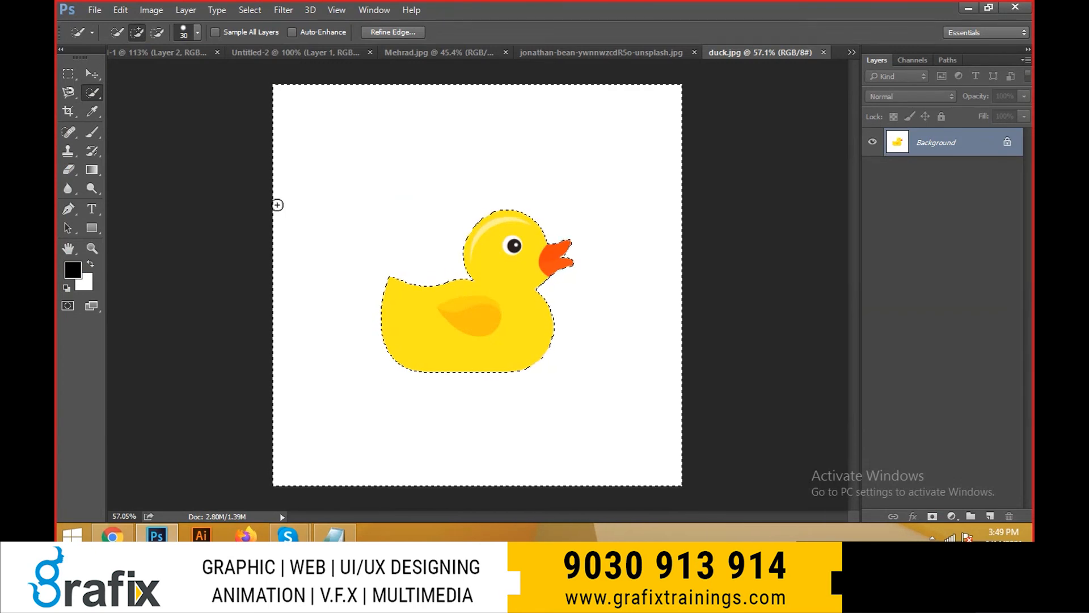
key("ctrl+shift+i")
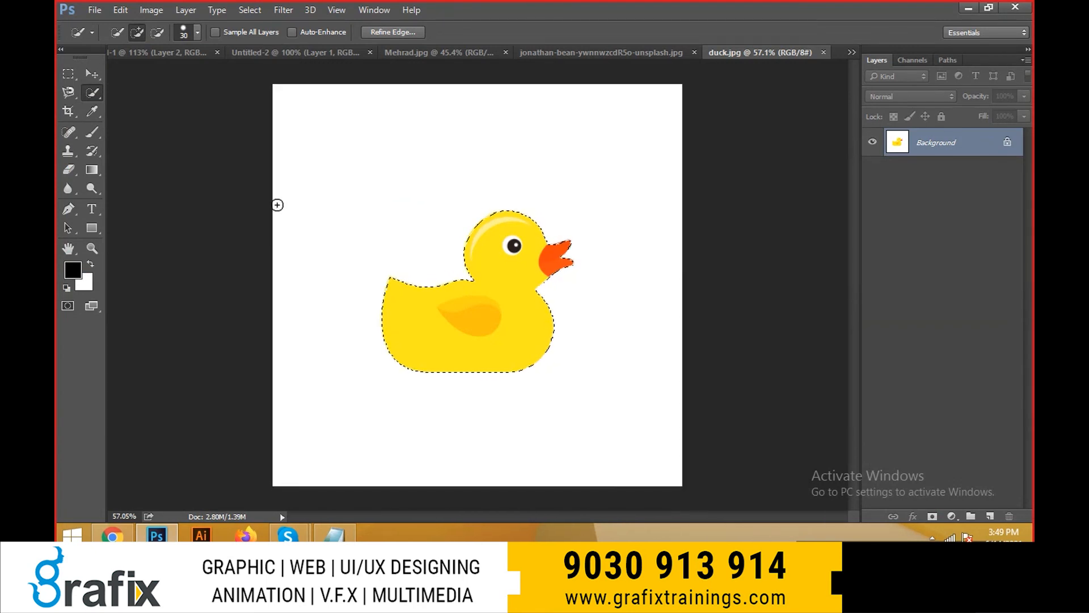
- Copy the selected duck into the sunset document, and delete the white background cutout on Layer 10
key("v")
left_click_drag(492, 210, 542, 114)
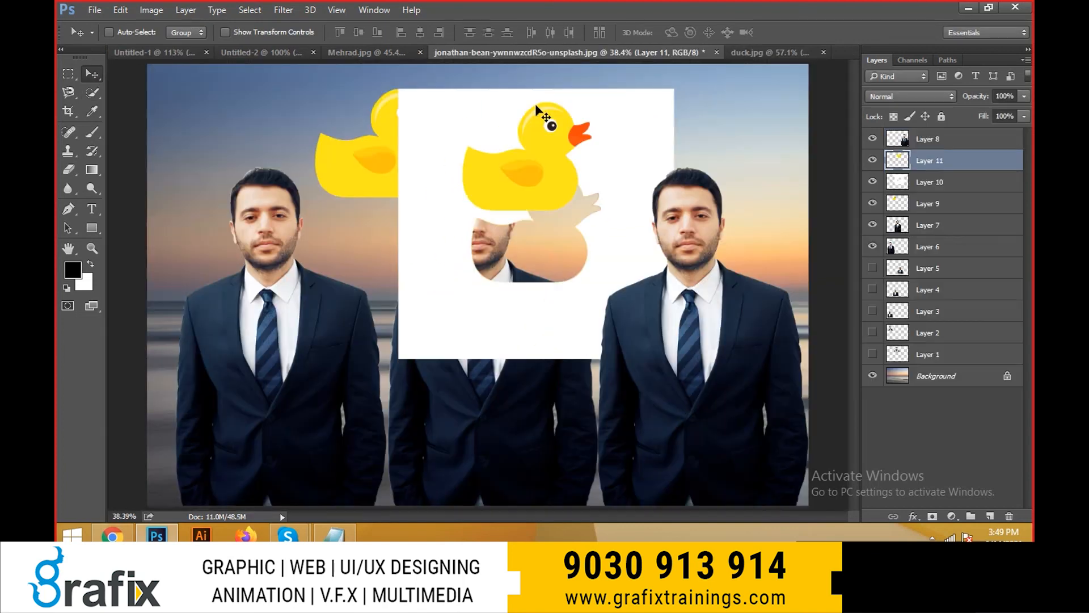
right_click(652, 126)
left_click(655, 131)
left_click_drag(657, 151, 627, 272)
key("Delete")
- Move the new duck on Layer 11 above the gap between the middle man and the last man
right_click(554, 184)
left_click(562, 189)
left_click_drag(558, 193, 653, 169)
- Examine the edges of the new duck cutout at 200% around its head, chest, underside and tail
left_click(559, 156, "ctrl")
left_click(559, 157, "ctrl")
right_click(492, 152)
left_click(502, 159)
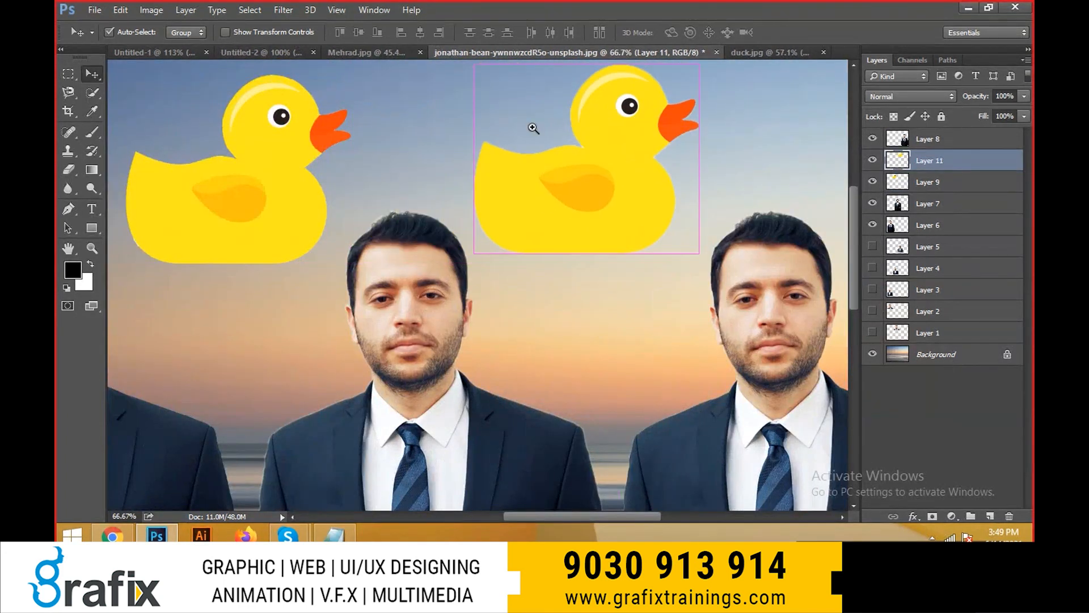
left_click(526, 153, "ctrl")
left_click(610, 181, "ctrl")
left_click_drag(583, 182, 467, 182)
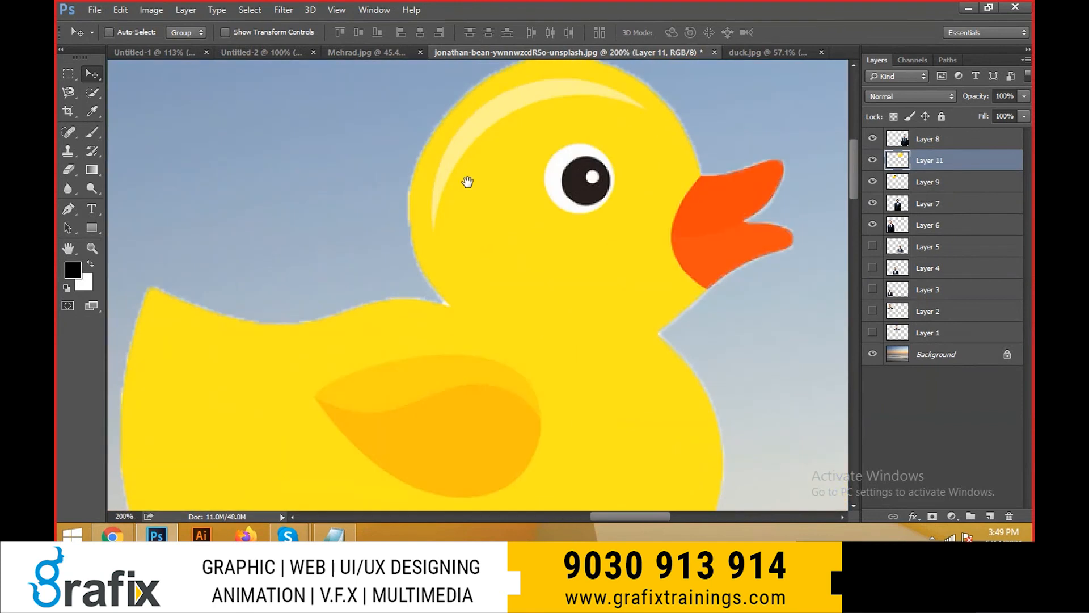
left_click_drag(673, 496, 676, 213)
left_click_drag(730, 279, 573, 338)
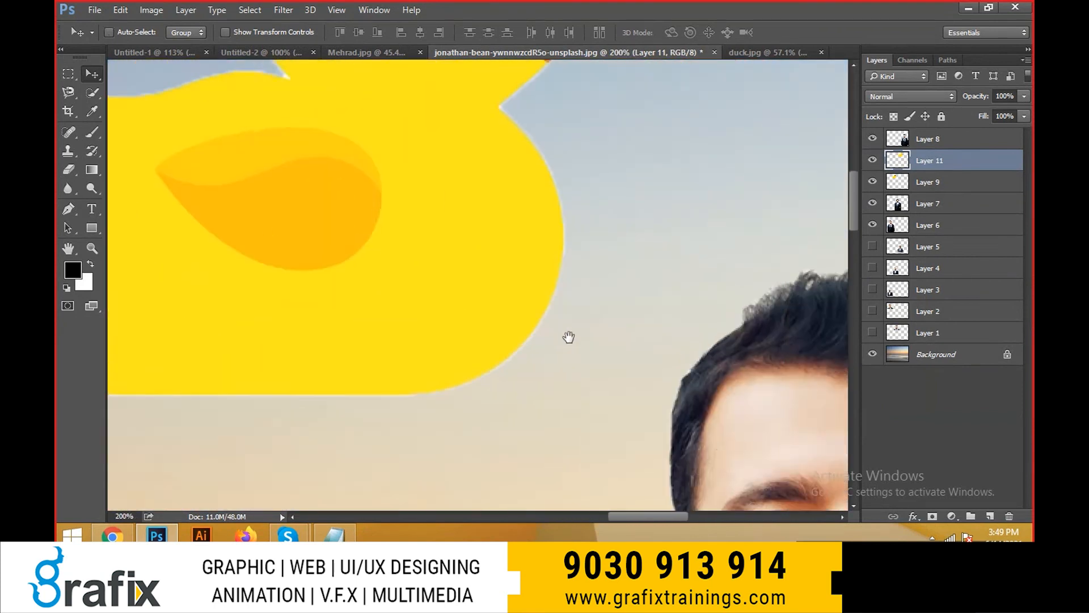
left_click_drag(572, 227, 672, 271)
left_click_drag(517, 401, 683, 386)
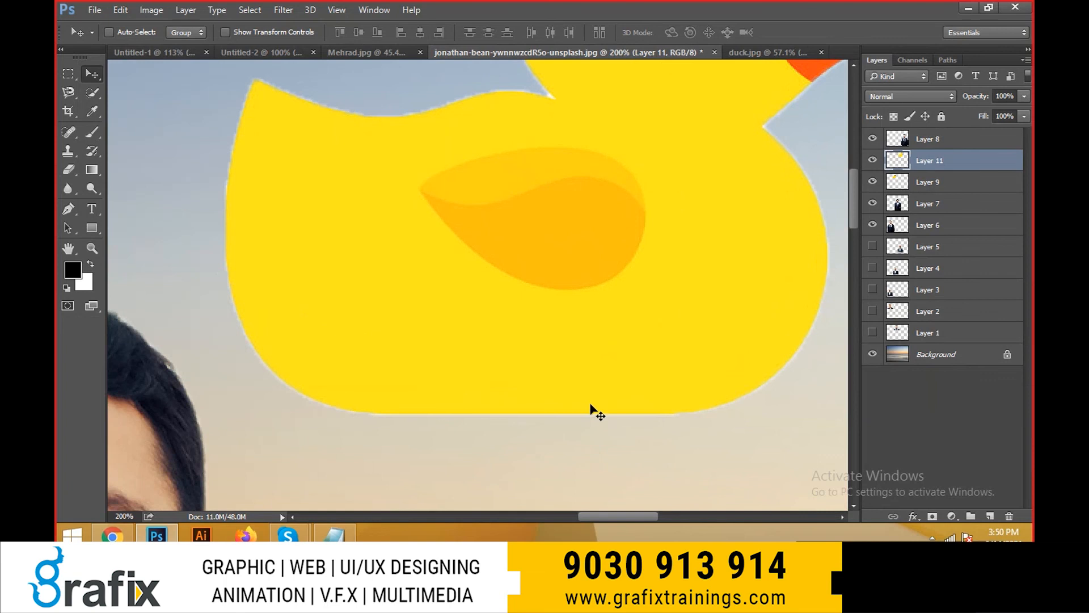
- Move the Layer 9 duck above the first man's head and the Layer 11 duck above the middle man's head
scroll(517, 321, "down", 6)
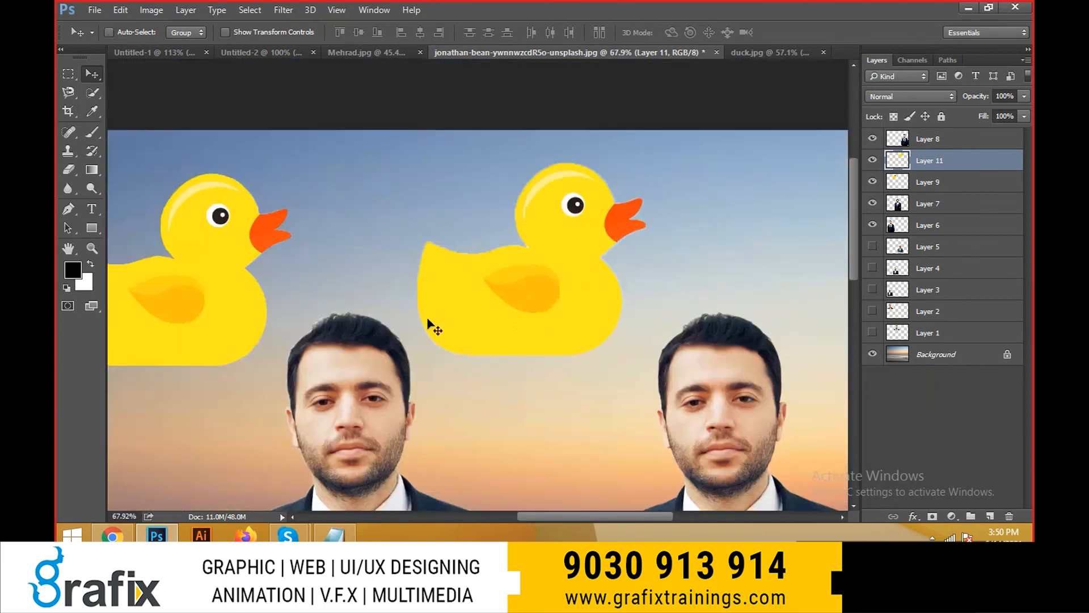
left_click_drag(202, 284, 305, 251)
left_click_drag(778, 296, 544, 296, "ctrl")
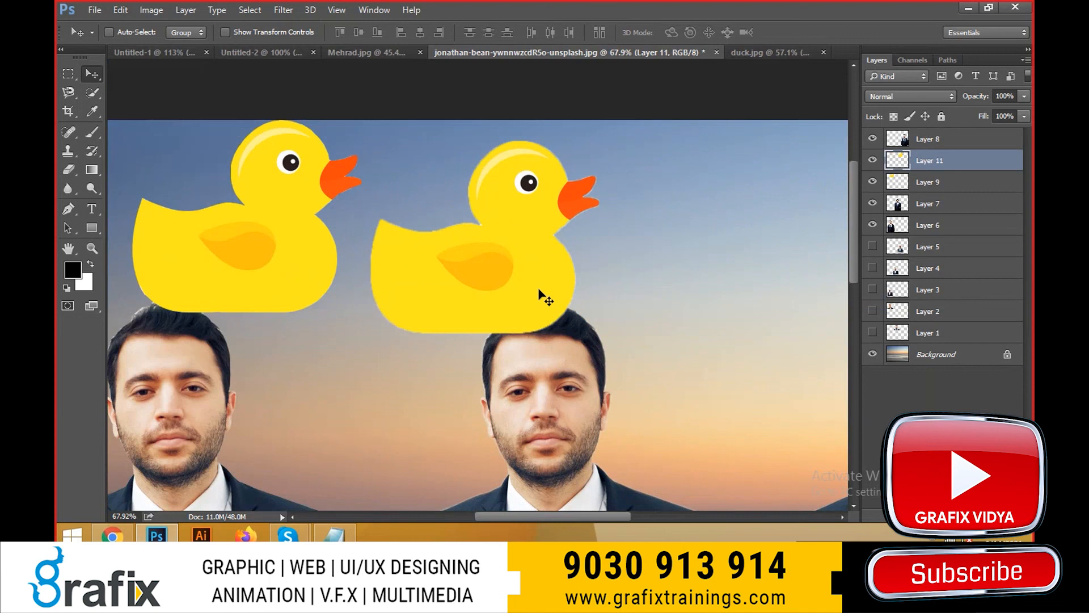
- Switch from the sunset document to duck.jpg and clear its selection
scroll(596, 318, "down", 2)
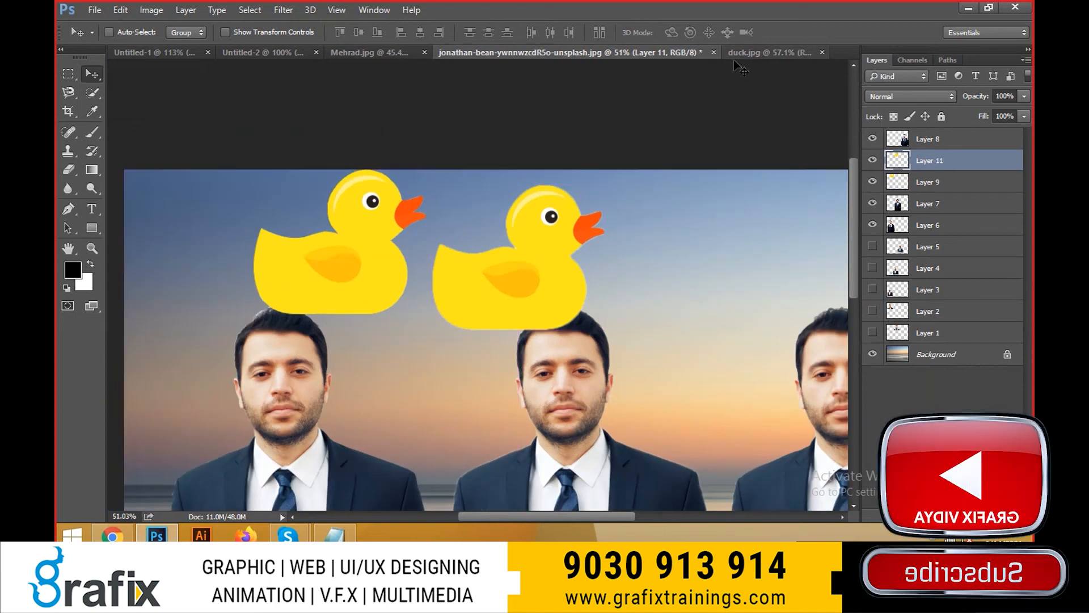
left_click(774, 52)
key("ctrl+d")
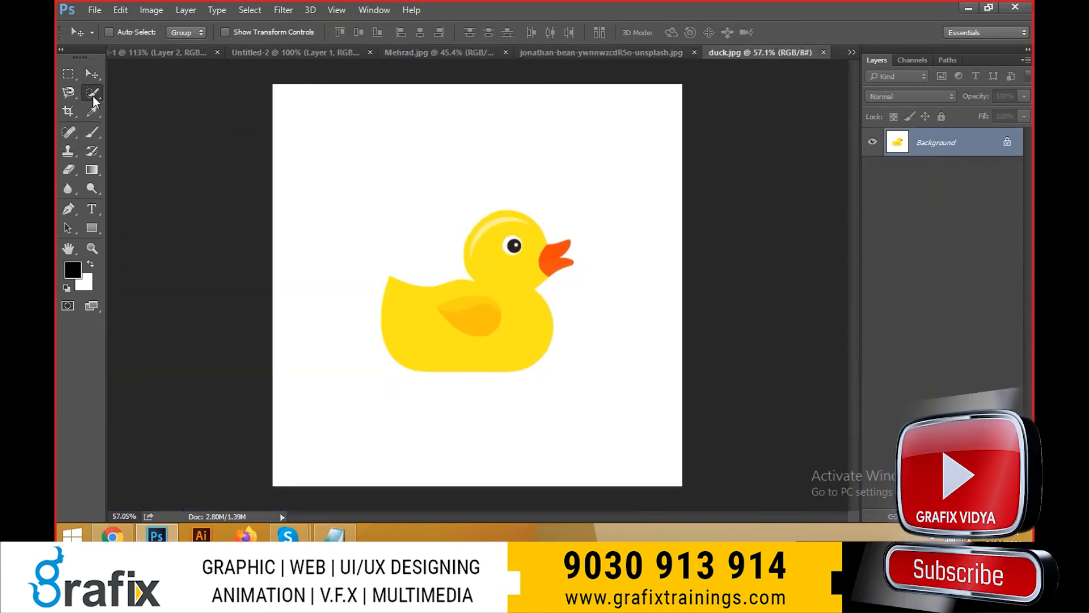
- Try selecting the white background around the duck with the Magic Wand tool, and clear the selection
left_click(92, 92)
left_click(153, 105)
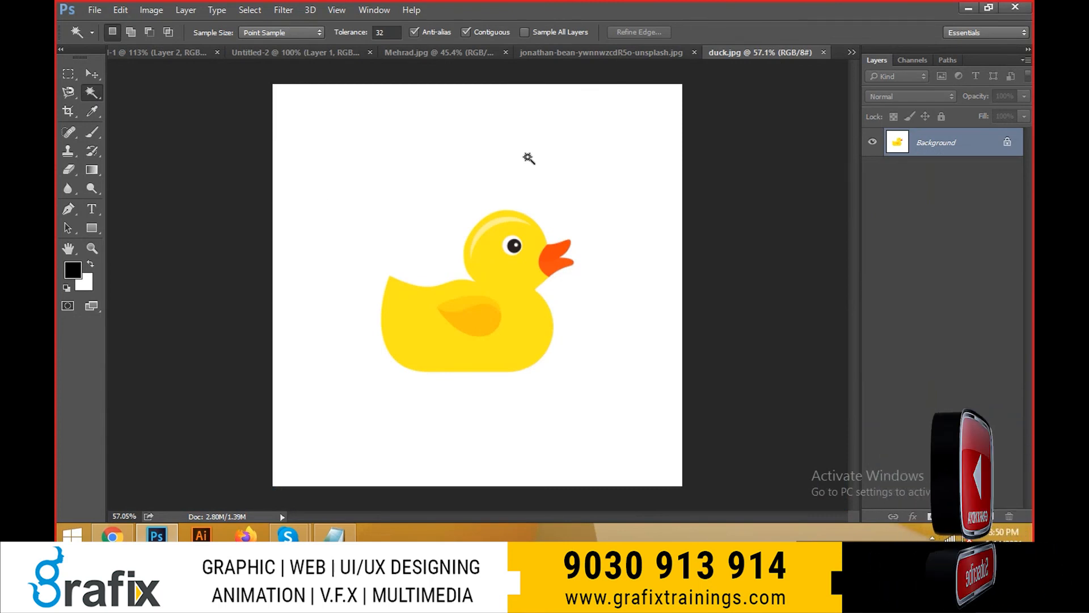
left_click(527, 158)
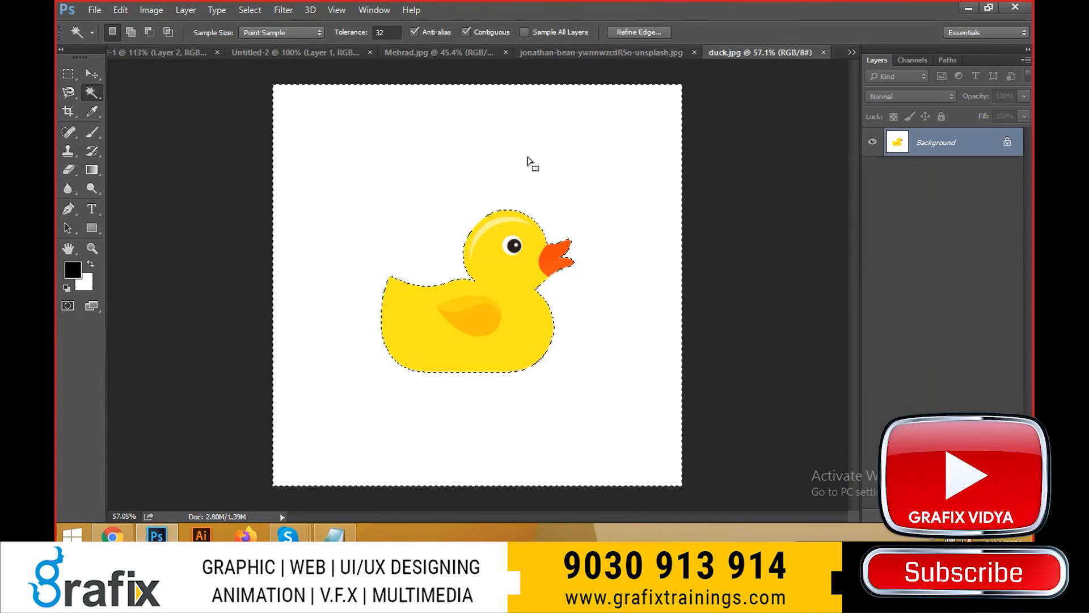
key("ctrl+d")
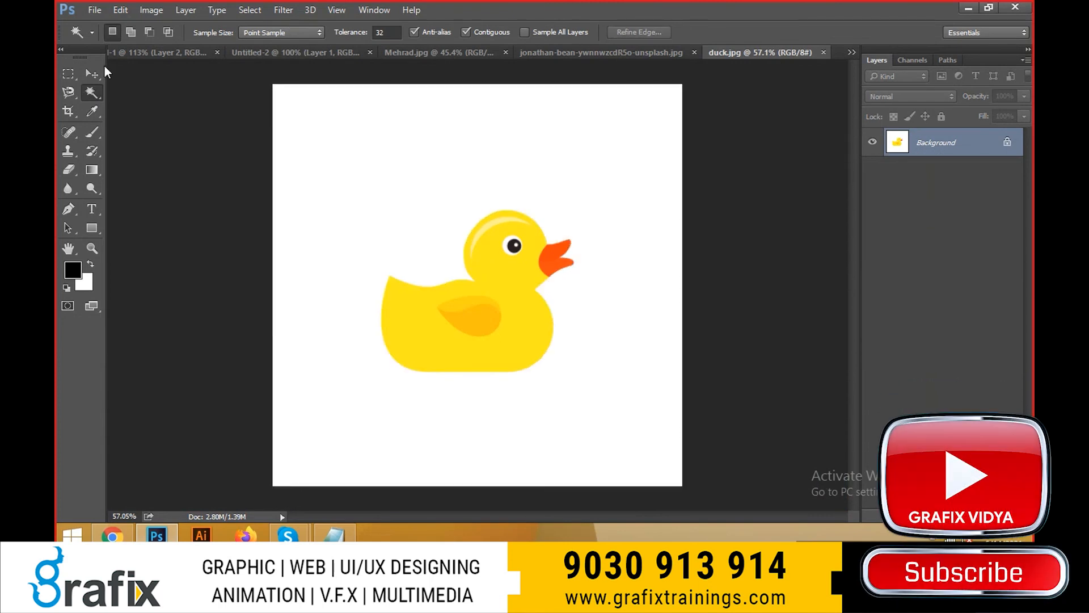
- Try Quick Selection strokes over the white areas above and below the duck, and clear the selection
right_click(97, 96)
left_click(159, 90)
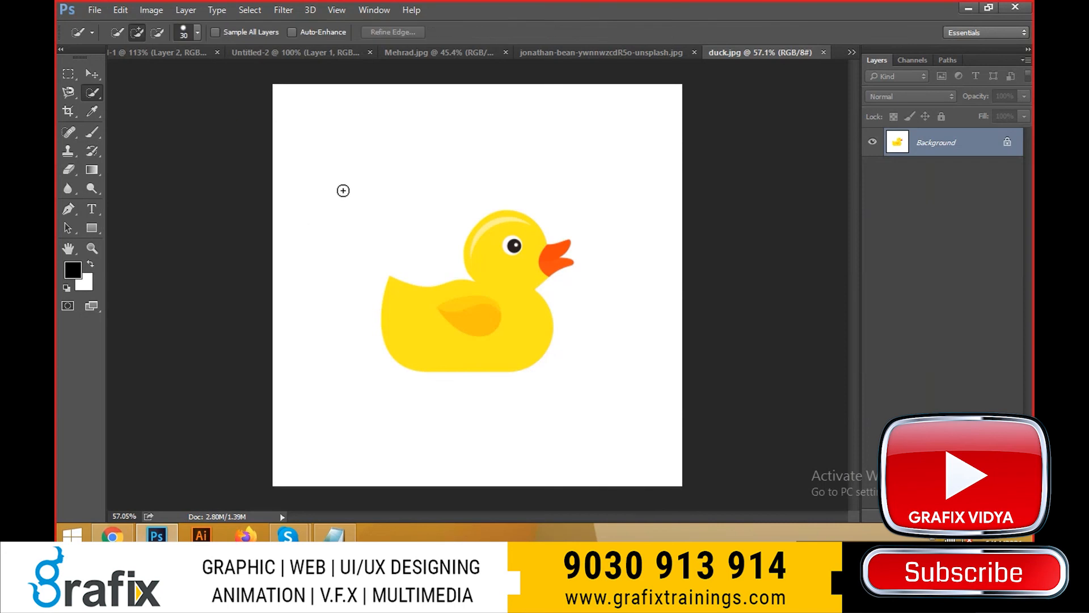
mouse_move(326, 181)
left_mouse_down()
mouse_move(275, 264)
mouse_move(605, 142)
mouse_move(637, 148)
left_mouse_up()
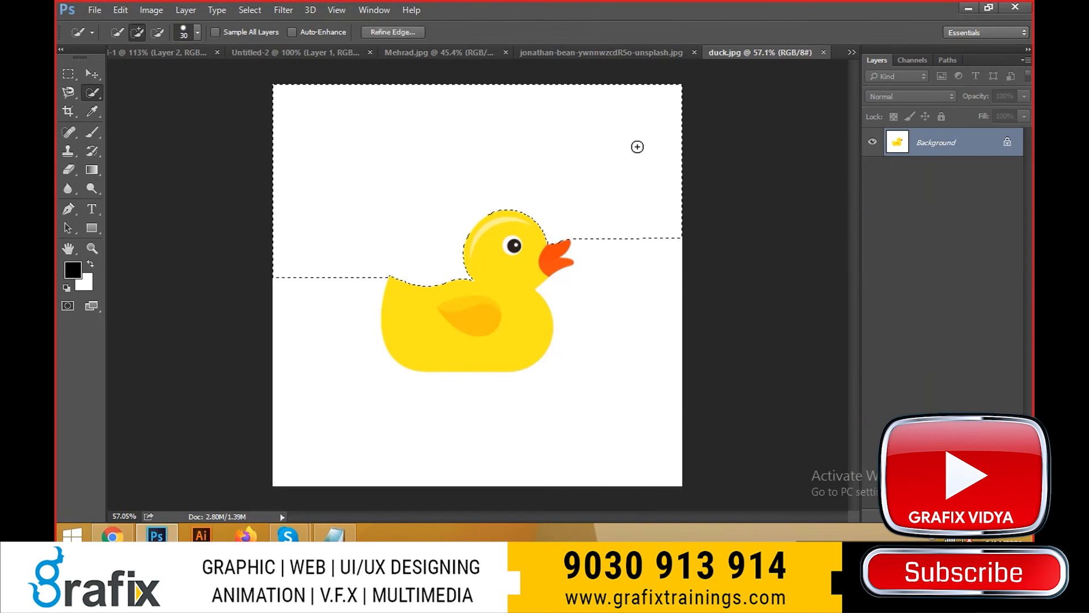
mouse_move(540, 421)
left_mouse_down()
mouse_move(287, 382)
mouse_move(364, 408)
left_mouse_up()
key("ctrl+d")
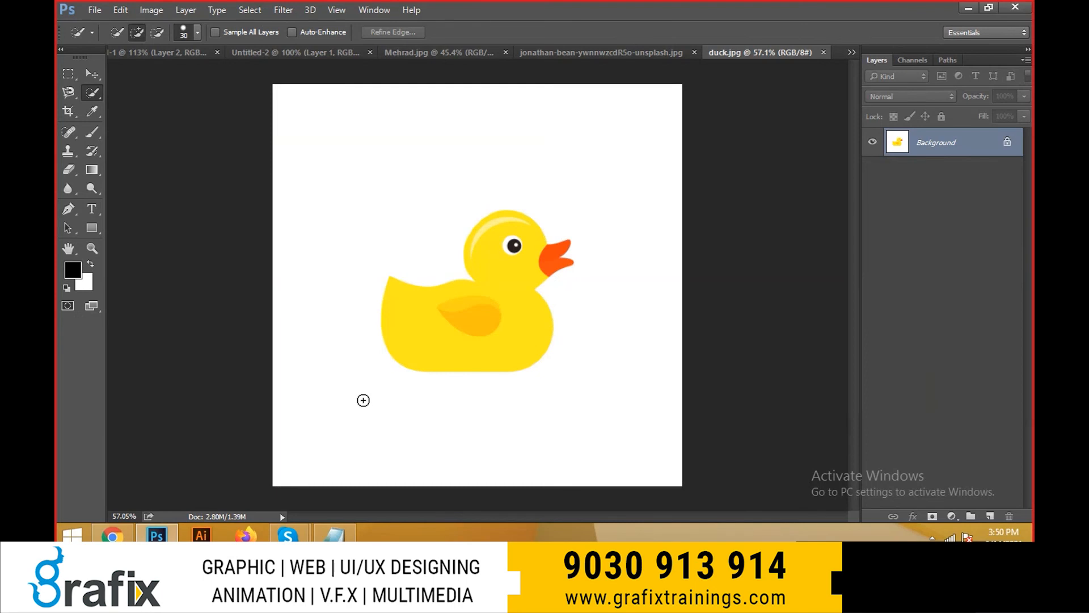
- Try one curved Quick Selection stroke over the white area above and in front of the duck, and deselect it
right_click(100, 96)
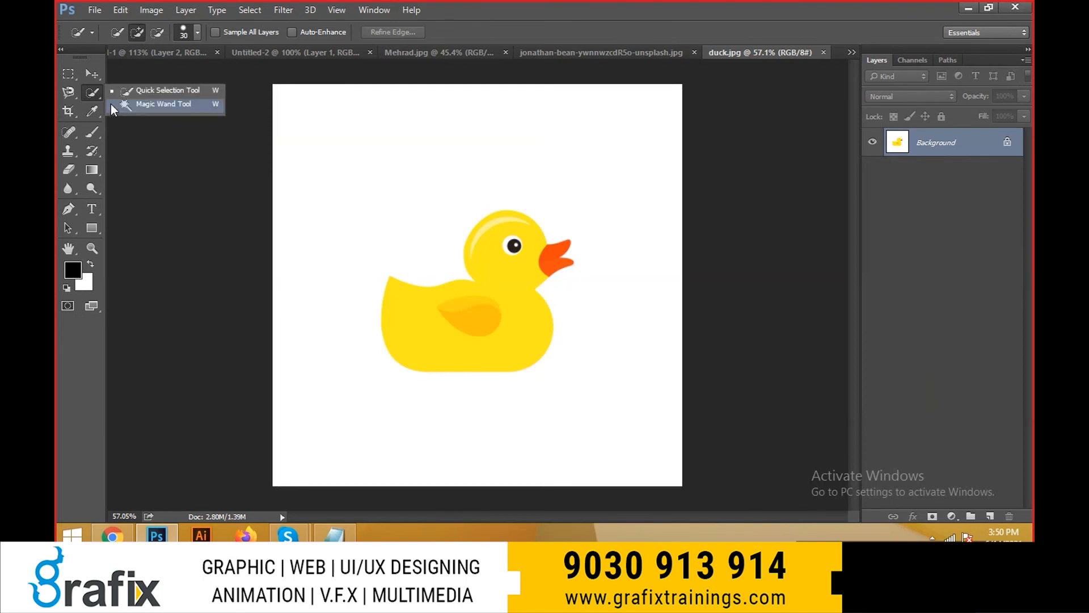
left_click(116, 108)
right_click(98, 98)
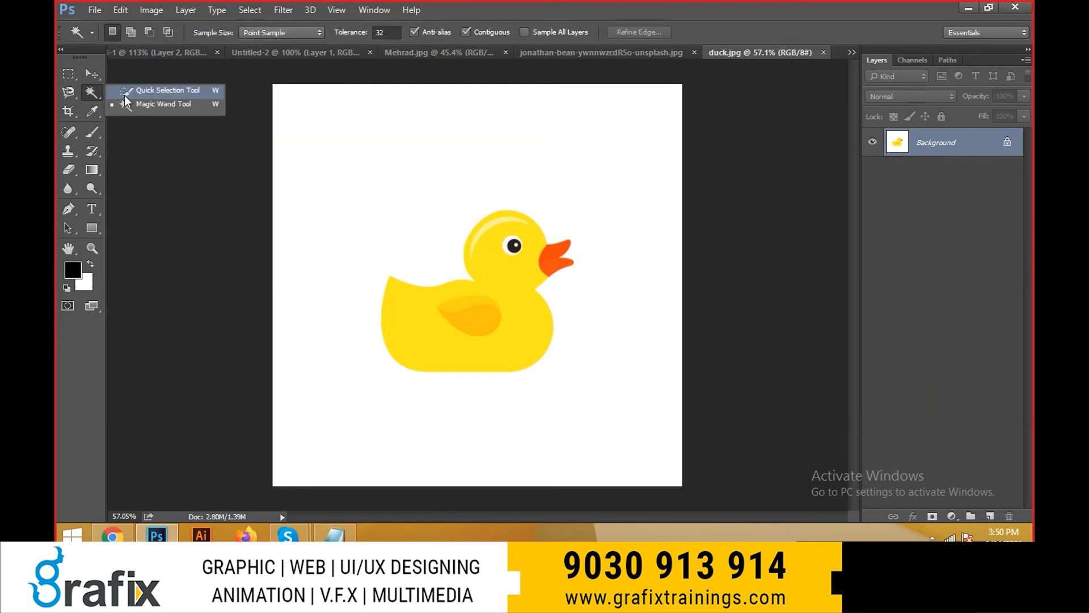
left_click(131, 93)
mouse_move(448, 143)
left_mouse_down()
mouse_move(469, 137)
mouse_move(350, 231)
mouse_move(330, 276)
mouse_move(371, 375)
mouse_move(505, 382)
mouse_move(630, 325)
mouse_move(639, 289)
left_mouse_up()
key("ctrl+d")
- Select the white background with the Magic Wand tool and invert the selection onto the duck
right_click(91, 93)
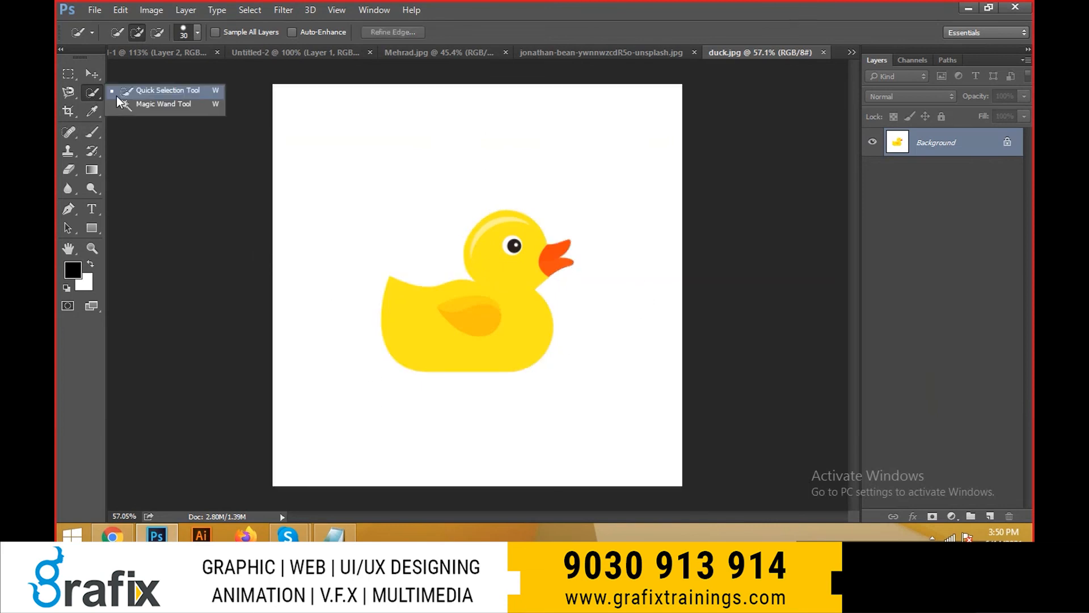
left_click(153, 105)
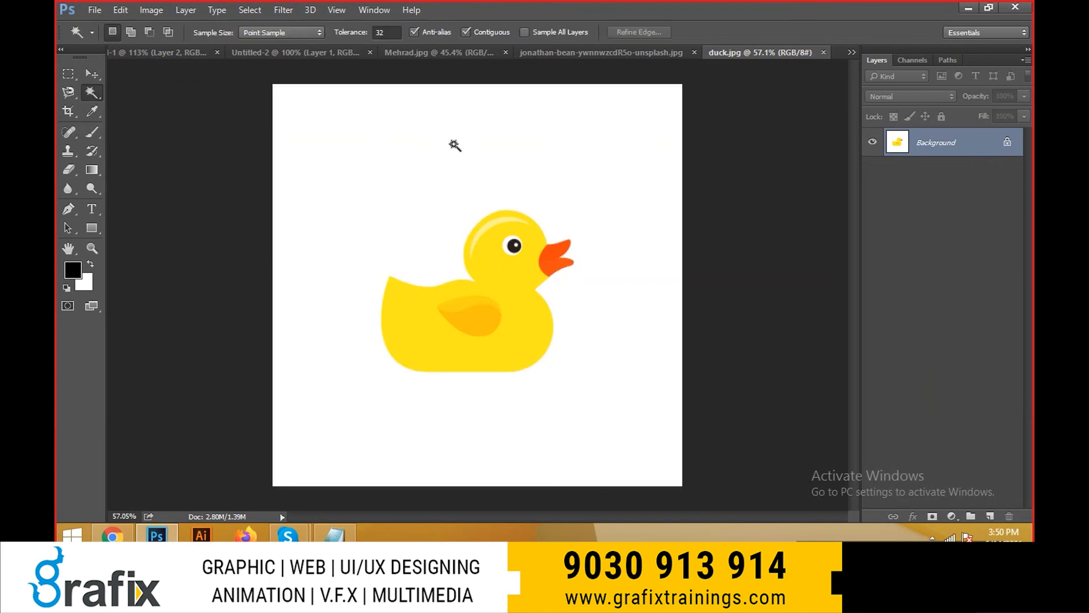
left_click(454, 145)
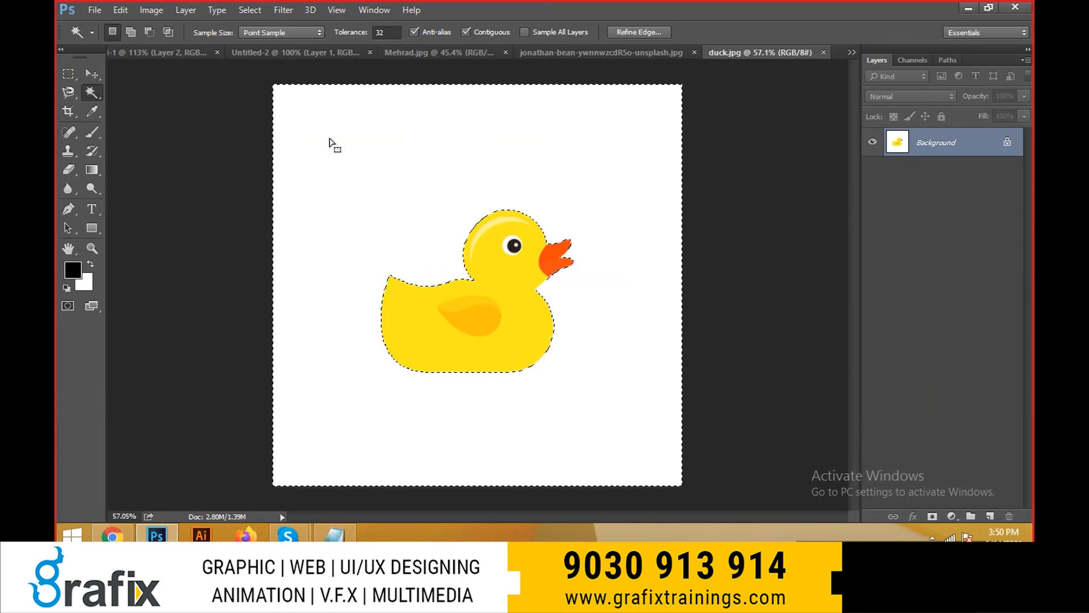
left_click(659, 281, "alt")
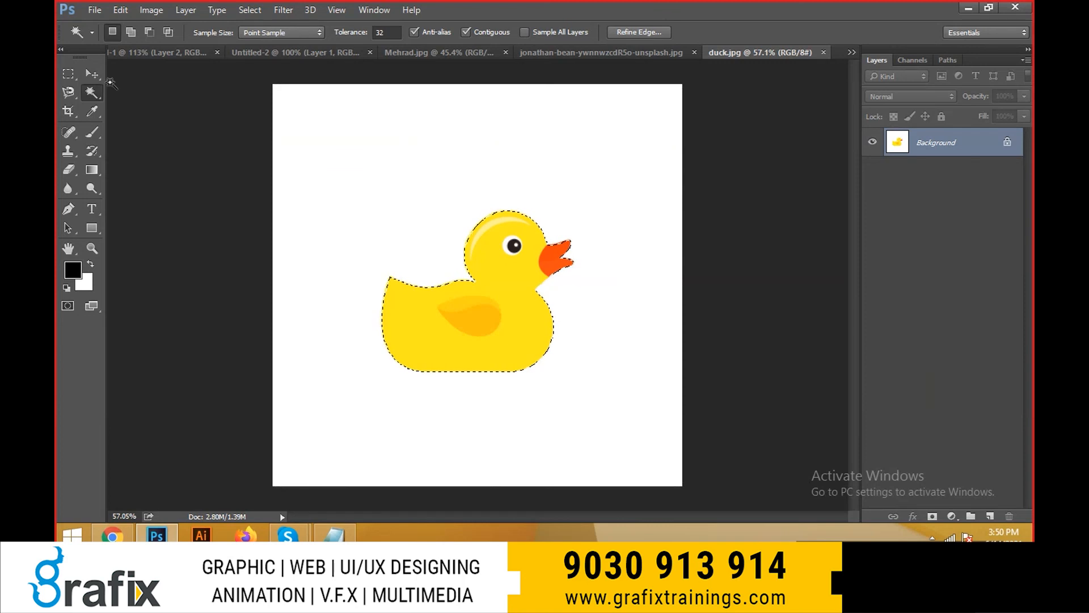
- Copy the selected duck into the sunset document and place it above the gap between the middle man and the last man
left_click(91, 74)
left_click_drag(496, 241, 647, 204)
left_click_drag(707, 302, 525, 304)
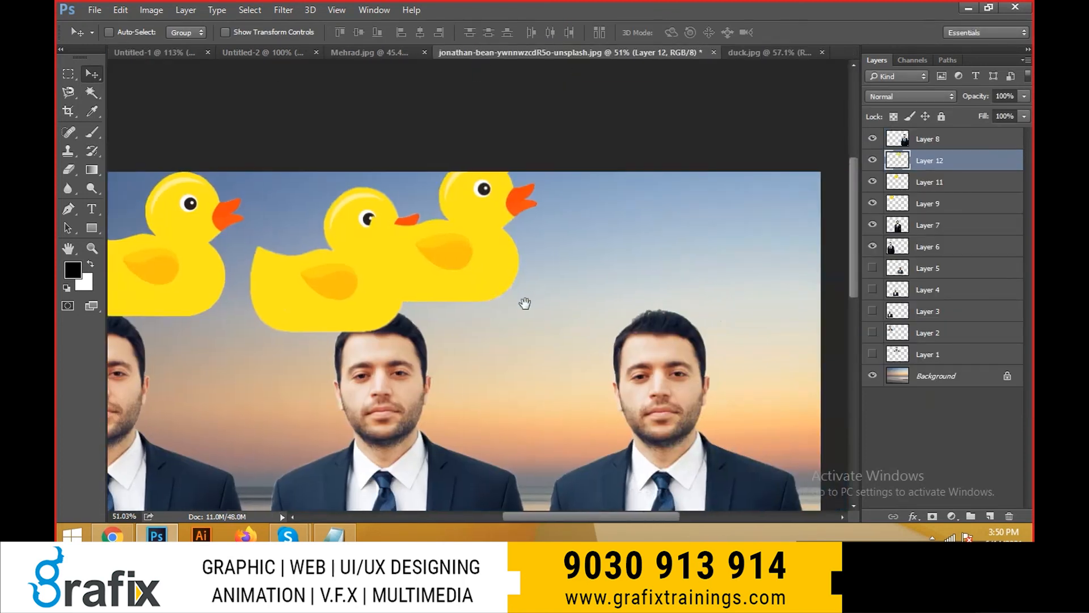
left_click_drag(492, 261, 582, 284)
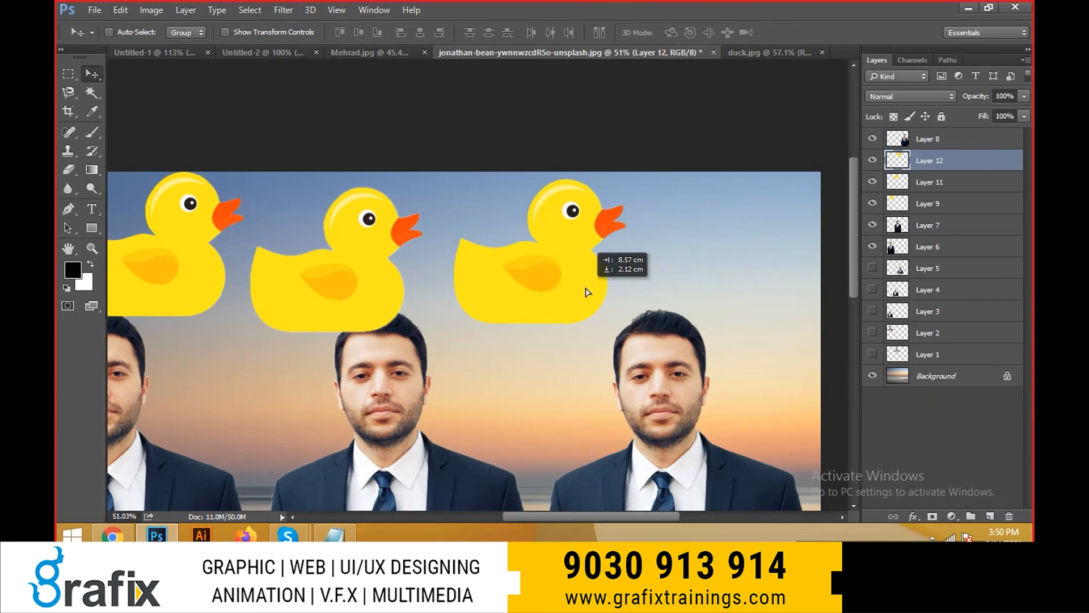
- Compare the edges of the three duck cutouts at 200%, and return the view to 100% on the newest duck
left_click(545, 273, "ctrl")
left_click(471, 225, "ctrl")
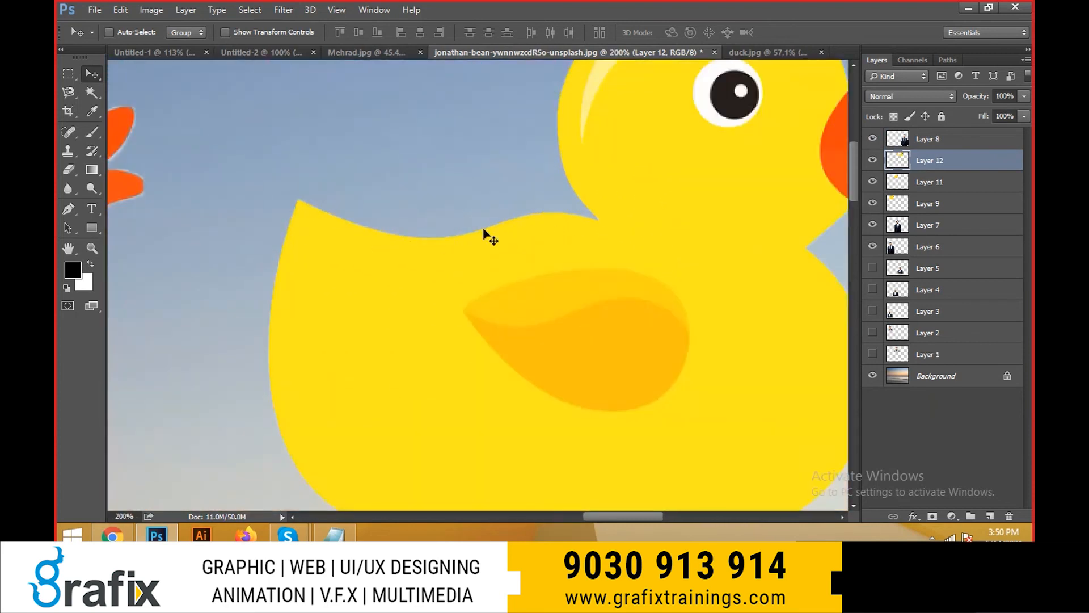
left_click_drag(238, 276, 507, 293)
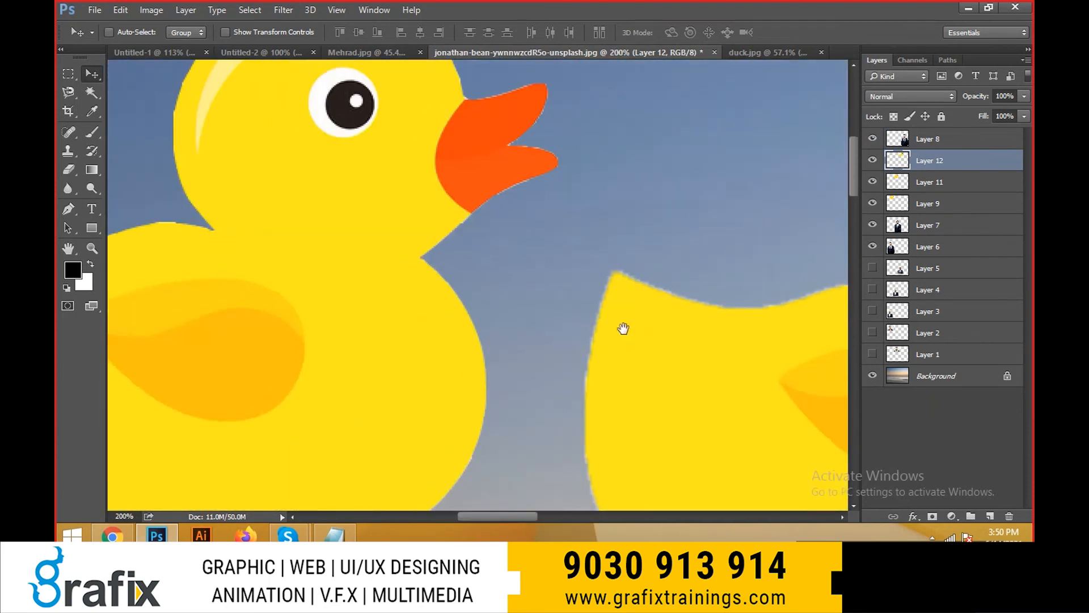
left_click_drag(623, 328, 544, 249)
left_click_drag(542, 324, 534, 280)
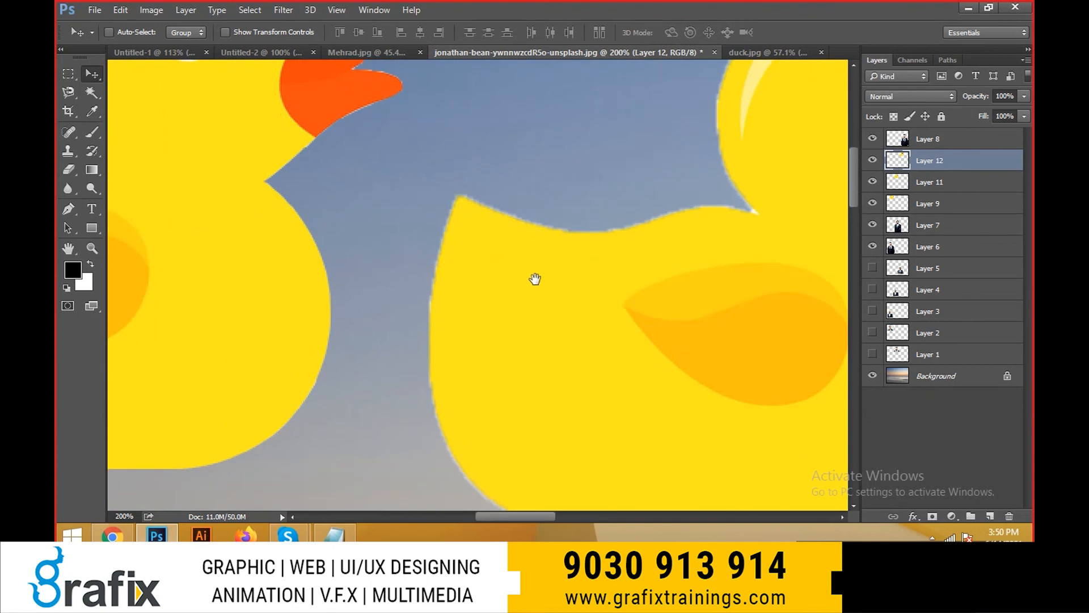
left_click_drag(448, 352, 255, 196)
left_click_drag(627, 269, 423, 330)
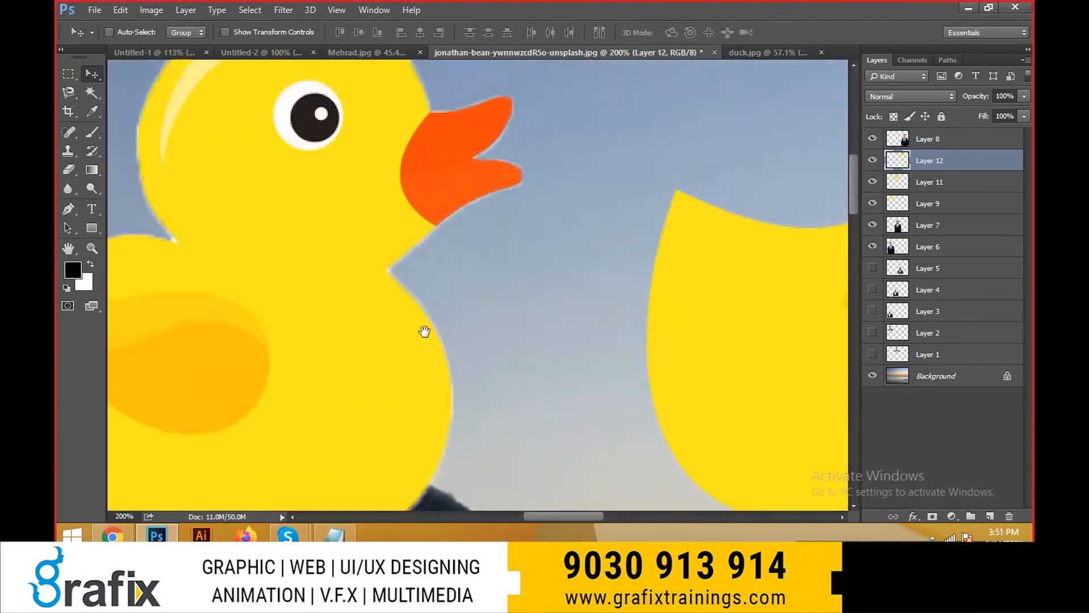
left_click_drag(601, 403, 304, 337)
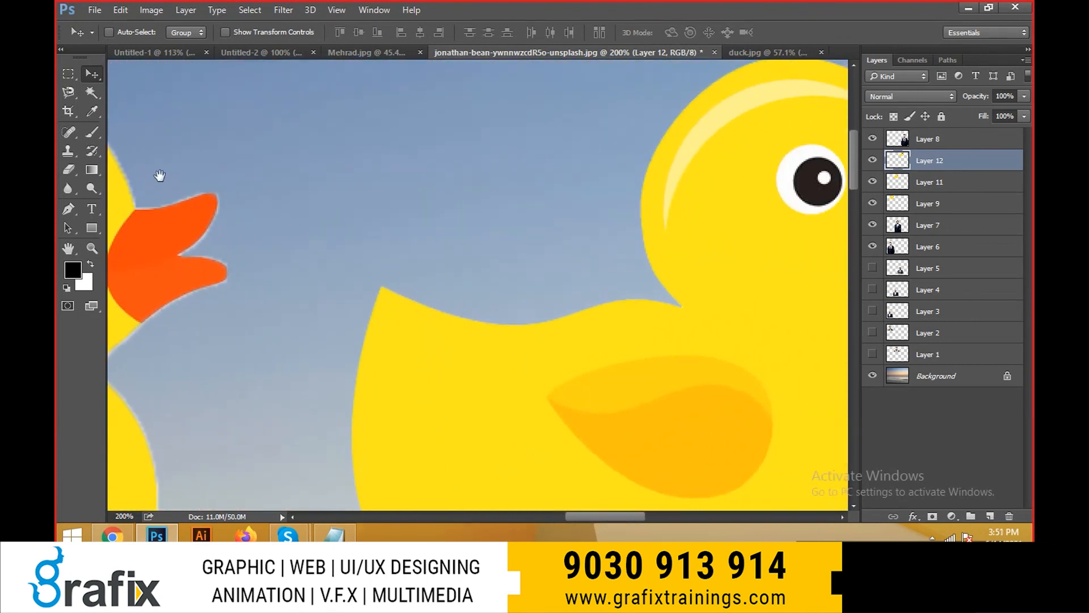
left_click_drag(574, 377, 454, 331)
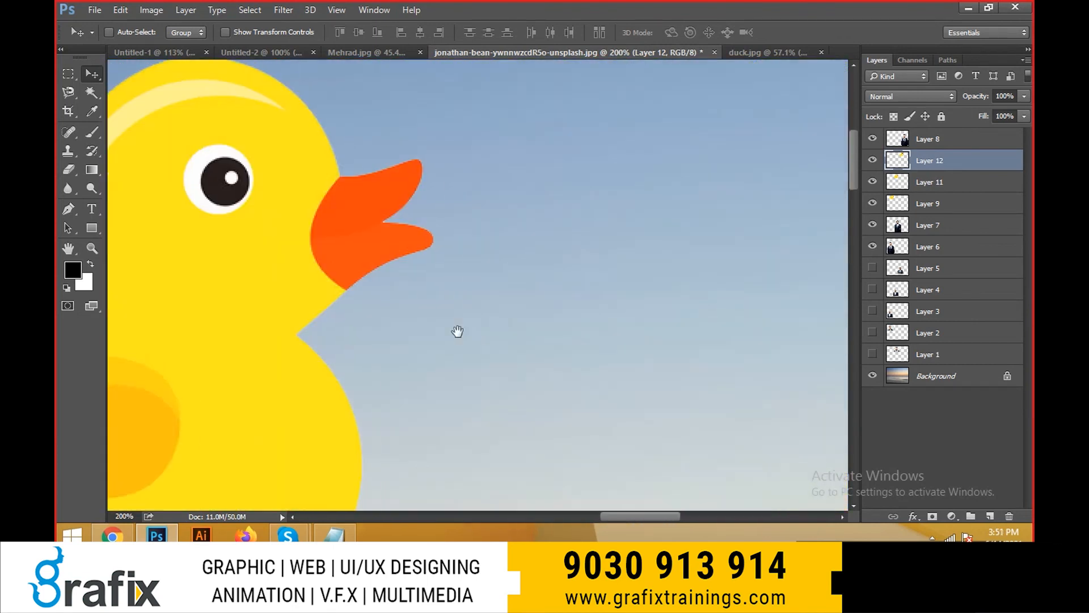
right_click(334, 208)
left_click(357, 231)
- Review the Magic Wand, Magnetic Lasso, Quick Selection and Rectangular Marquee tools, and return to the Move tool
left_click(90, 97)
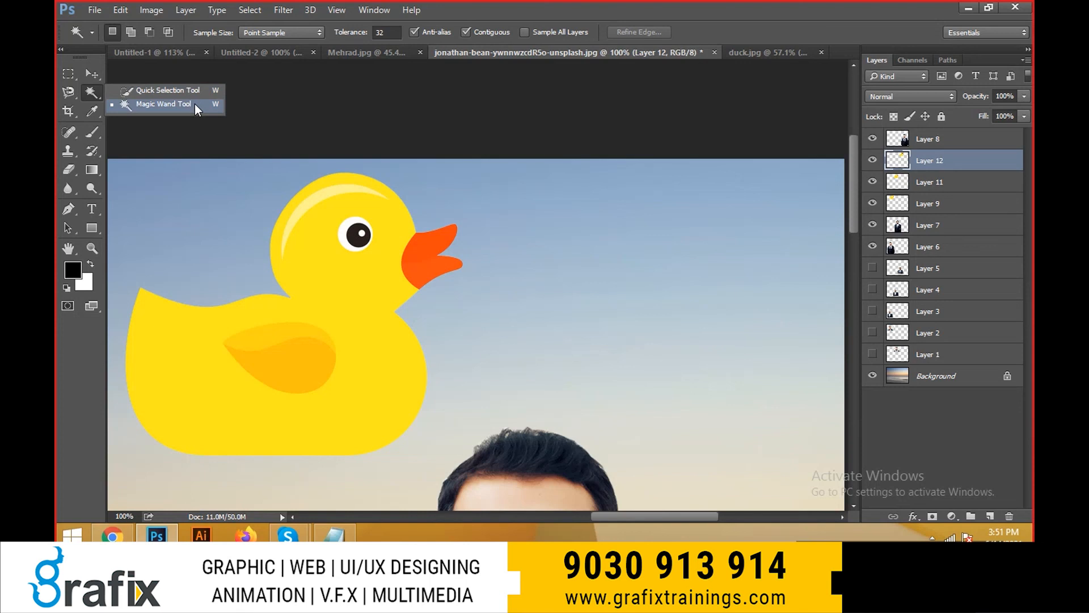
left_click(144, 101)
left_click(69, 92)
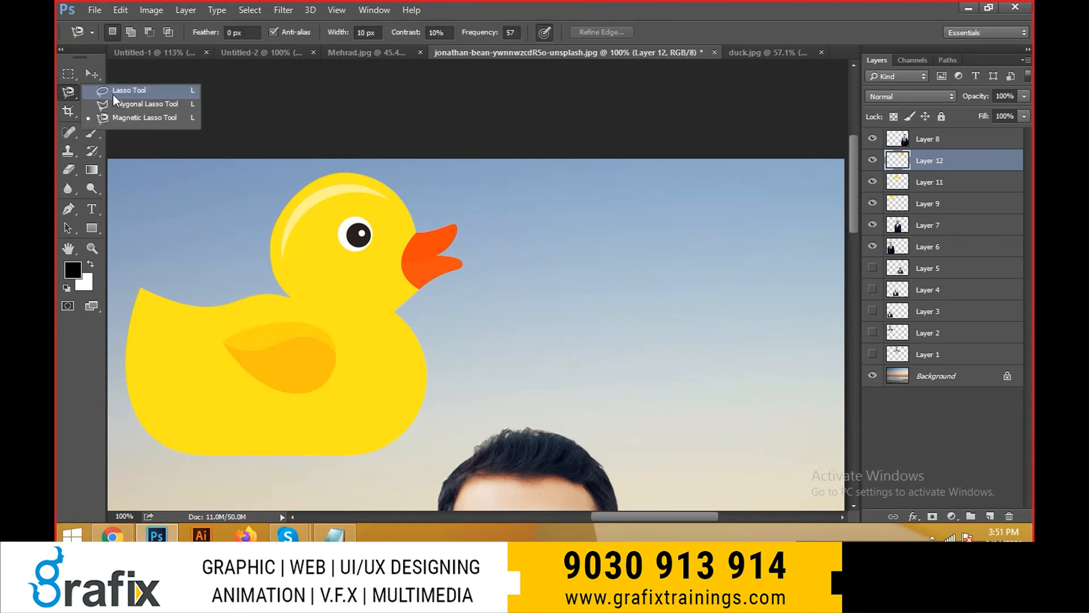
left_click(145, 116)
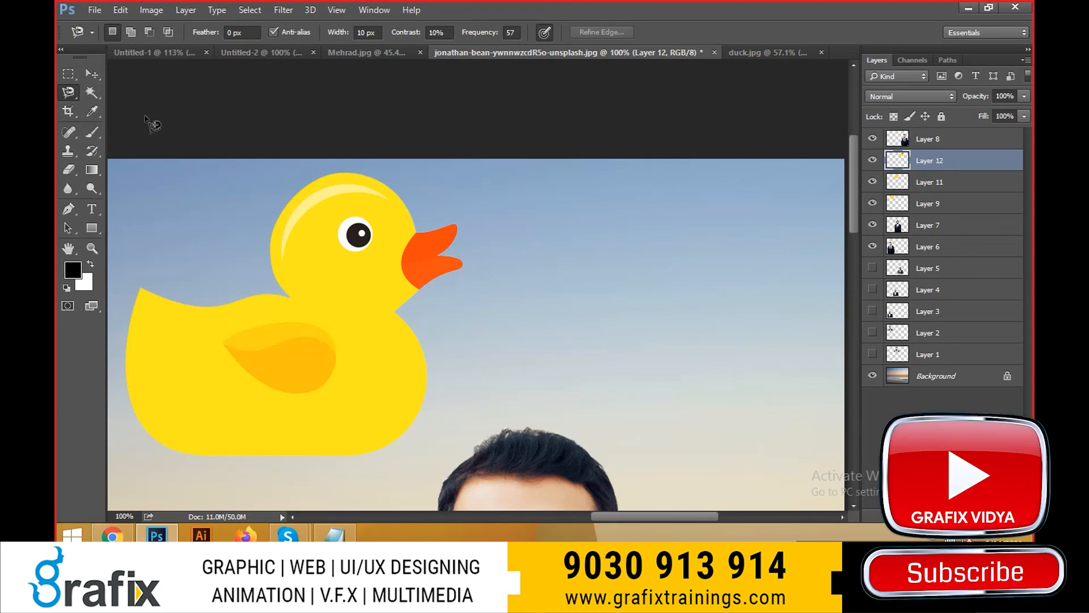
left_click(94, 100)
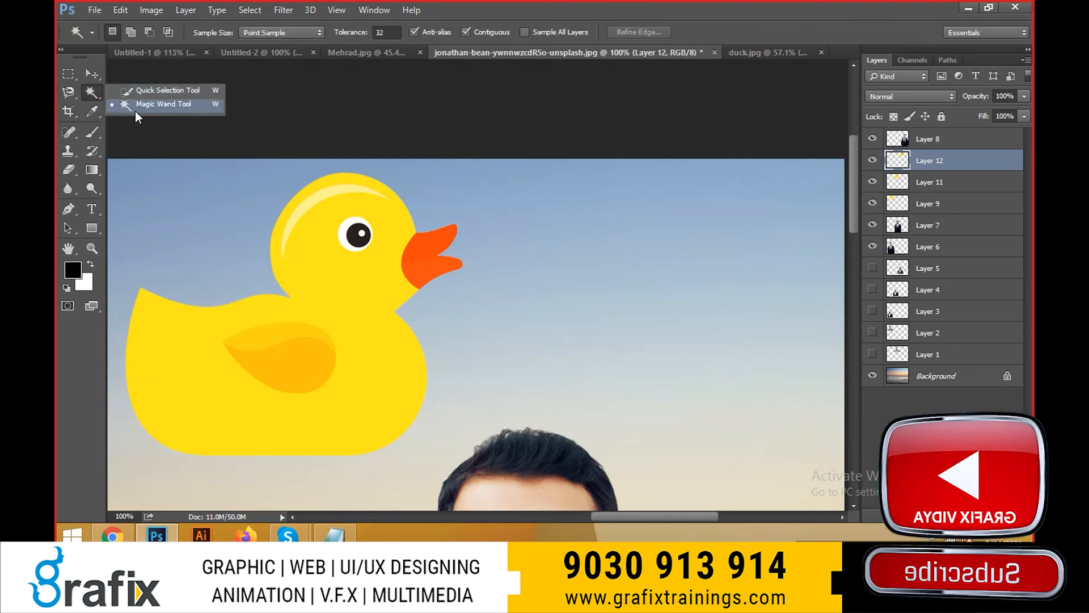
left_click(131, 93)
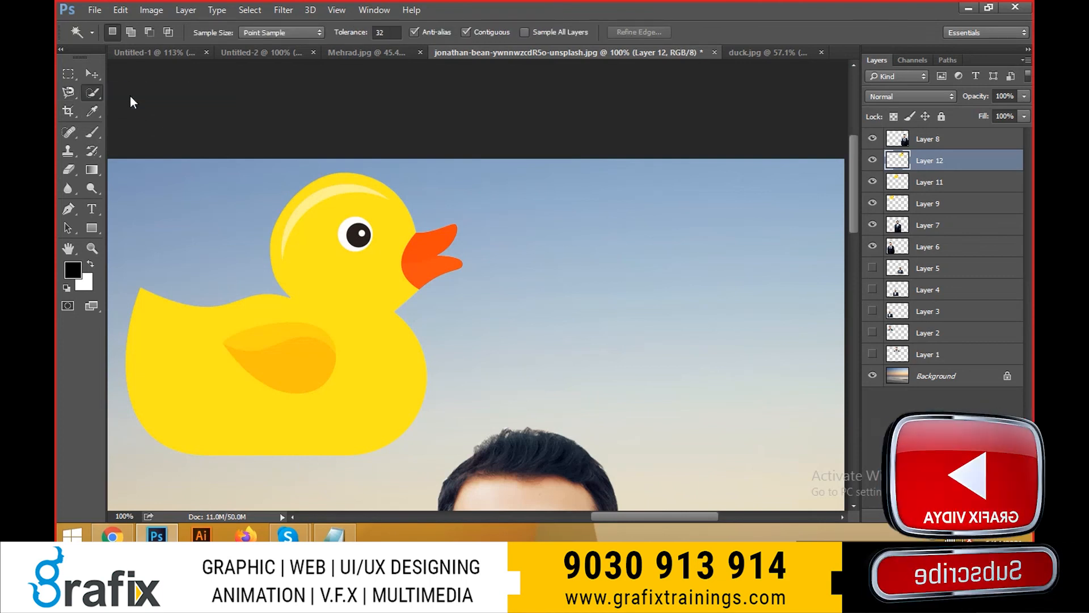
left_click(68, 73)
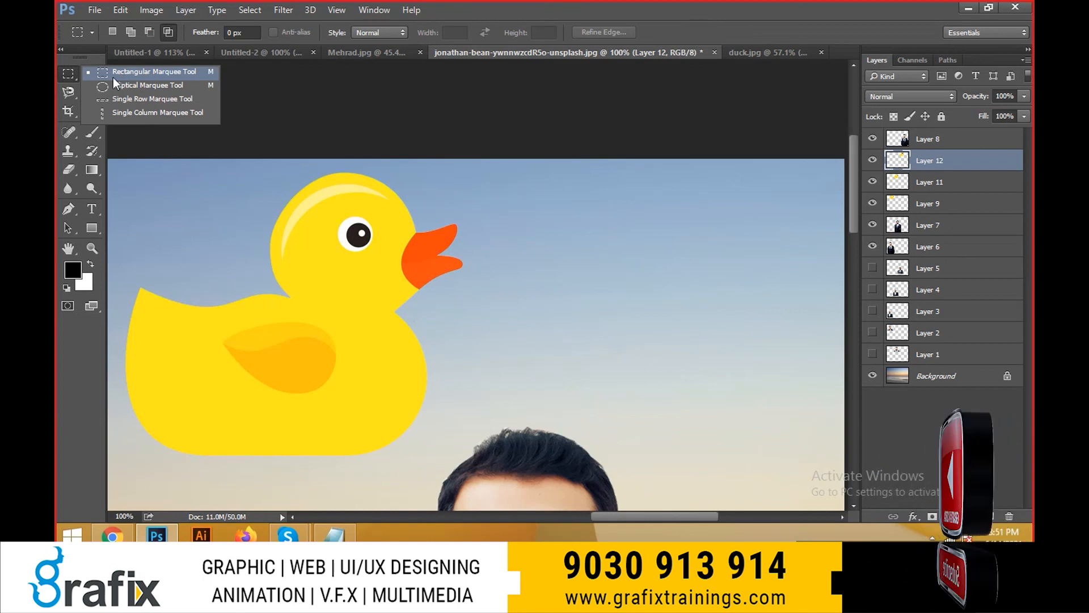
left_click(113, 77)
left_click(93, 74)
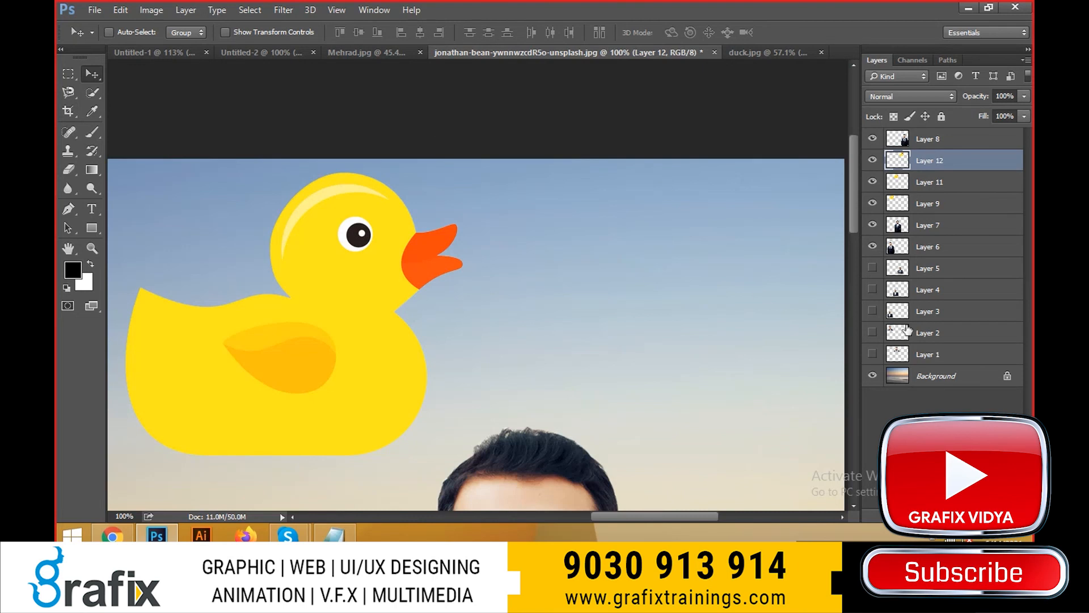
- Fit the whole sunset composition in view and go through Layers 1 to 7 one after another
left_click(921, 353)
key("ctrl+0")
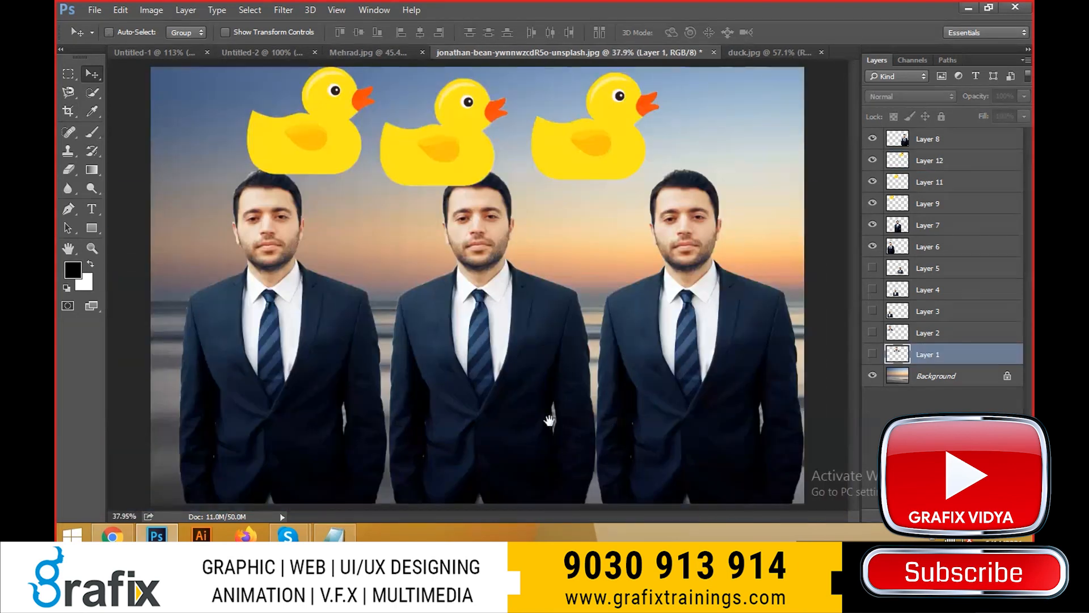
left_click(970, 330)
left_click(969, 310)
left_click(967, 287)
left_click(953, 269)
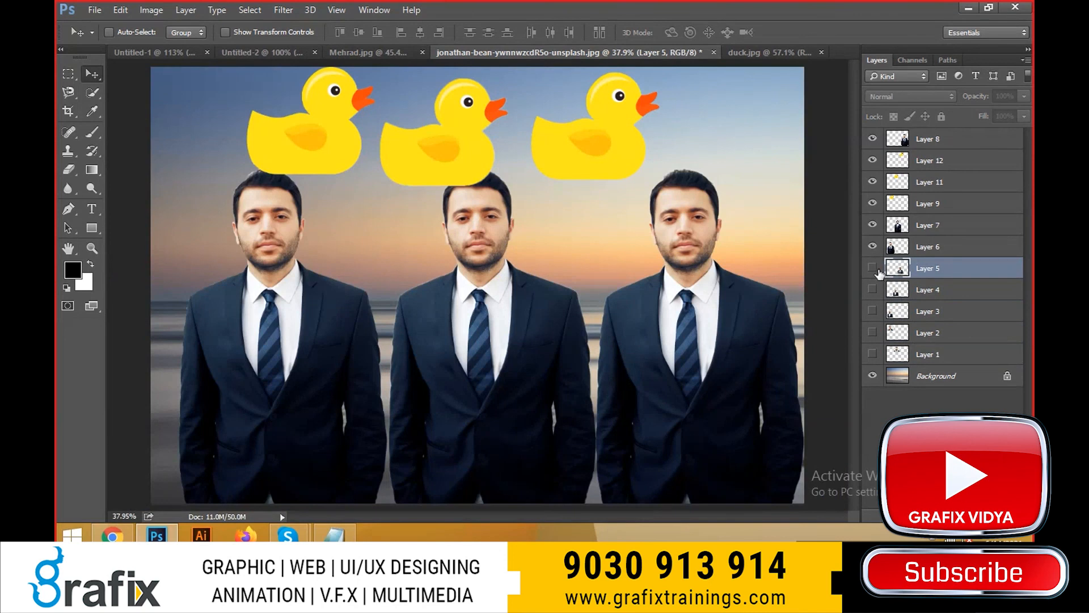
mouse_move(874, 269)
left_mouse_down()
mouse_move(871, 355)
mouse_move(874, 267)
left_mouse_up()
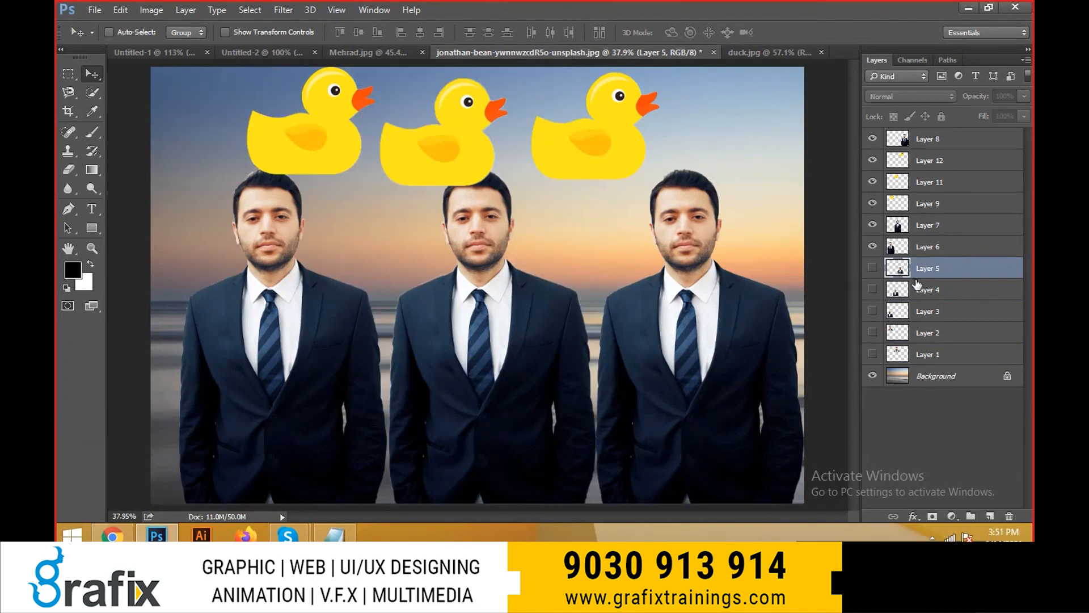
left_click(921, 246)
left_click(939, 223)
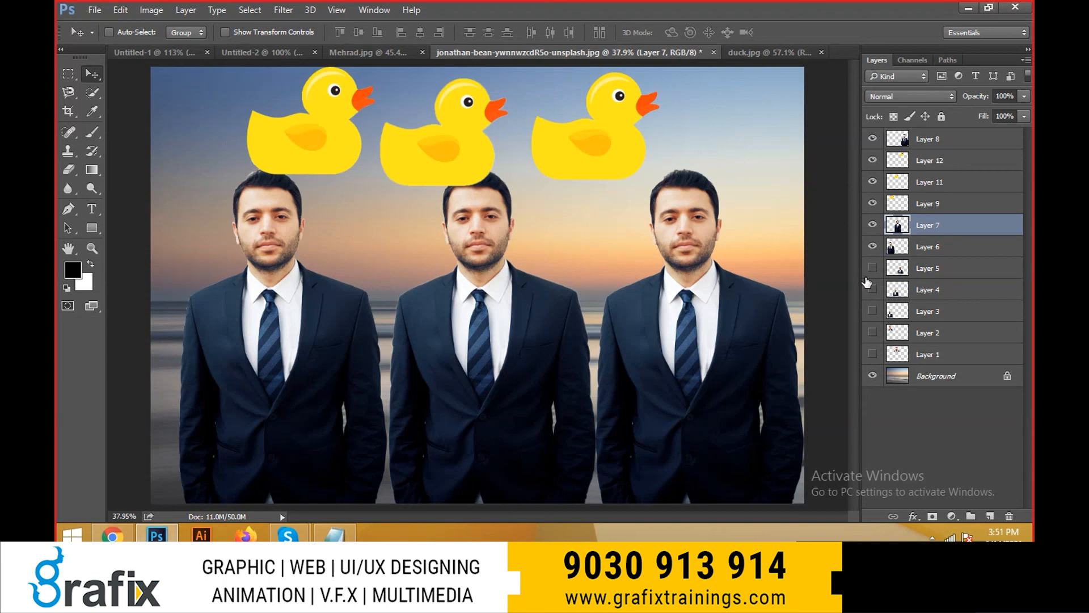
- Delete the hidden Layers 1 to 5 together, and undo the deletion
left_click(928, 269)
left_click(924, 352, "shift")
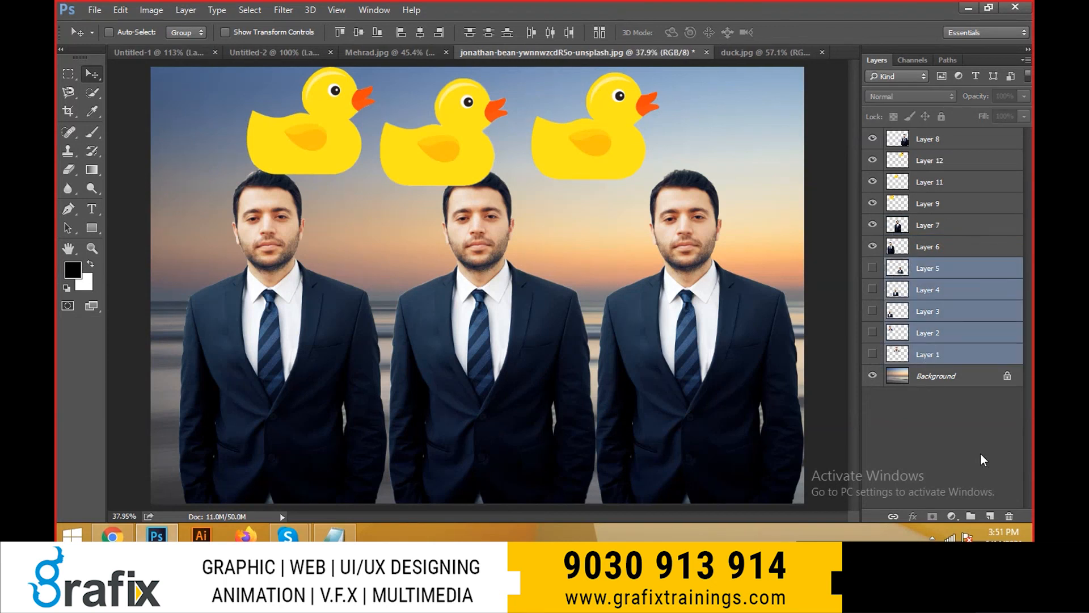
left_click(1009, 515)
left_click(516, 206)
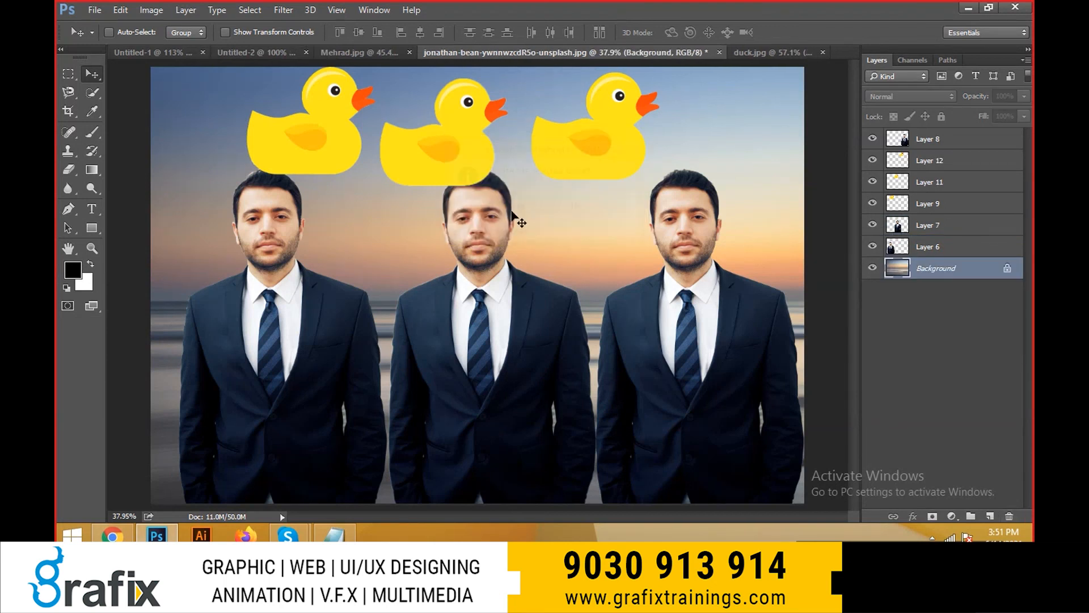
key("ctrl+z")
left_click(1018, 336)
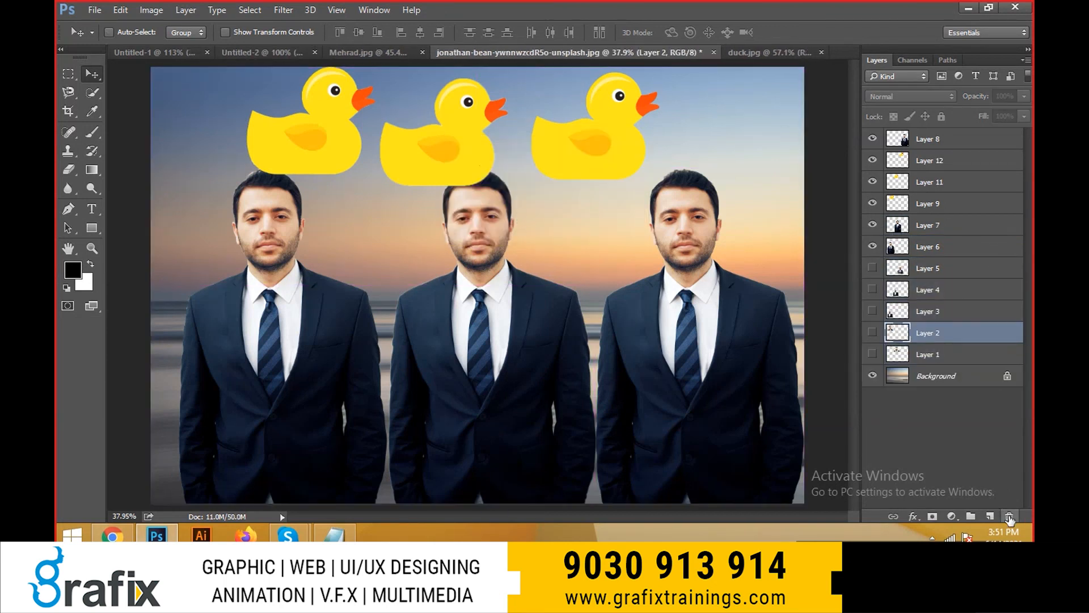
left_click(1009, 516)
key("Escape")
- Add Layers 2, 3, 4 and 5 one by one to a selection starting from Layer 1
left_click(993, 355)
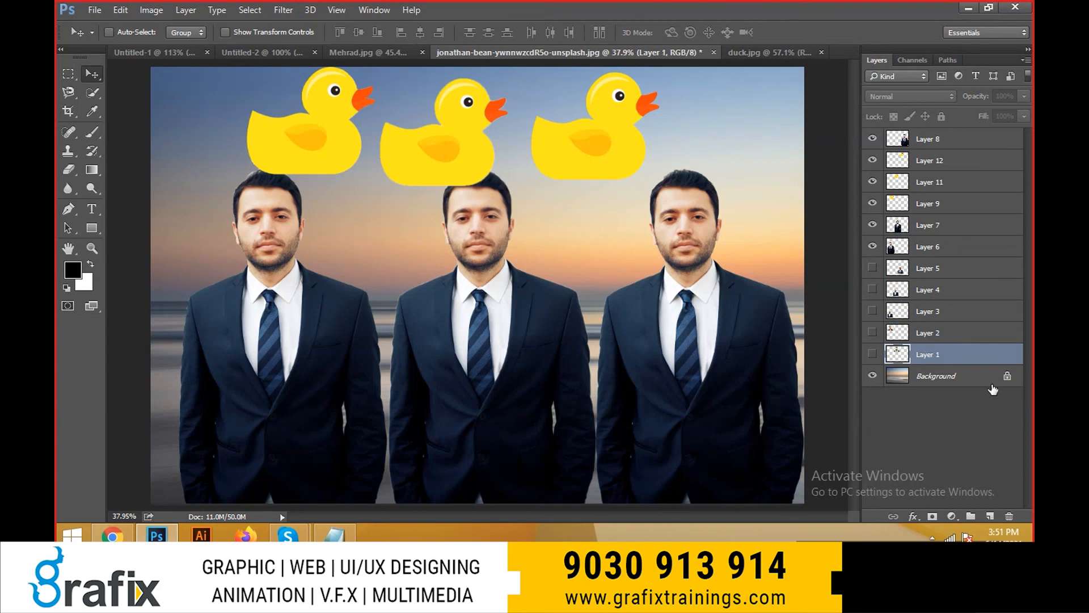
left_click(975, 332, "ctrl")
left_click(971, 311, "ctrl")
left_click(969, 289, "ctrl")
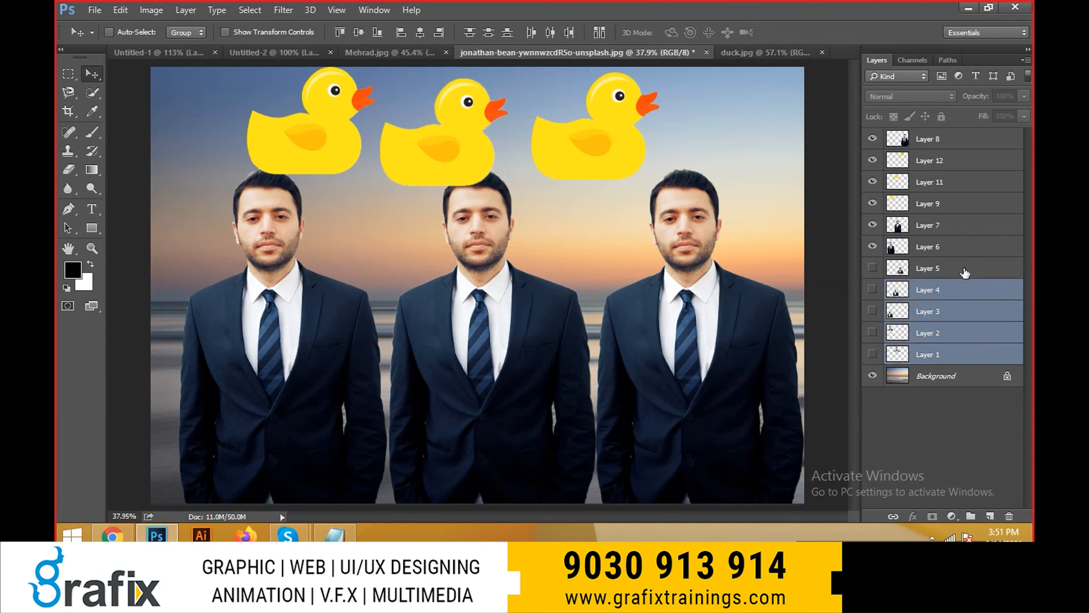
left_click(969, 268, "ctrl")
- Select the non-adjacent Layers 6, 8, 11, 4 and 2 together
left_click(975, 254)
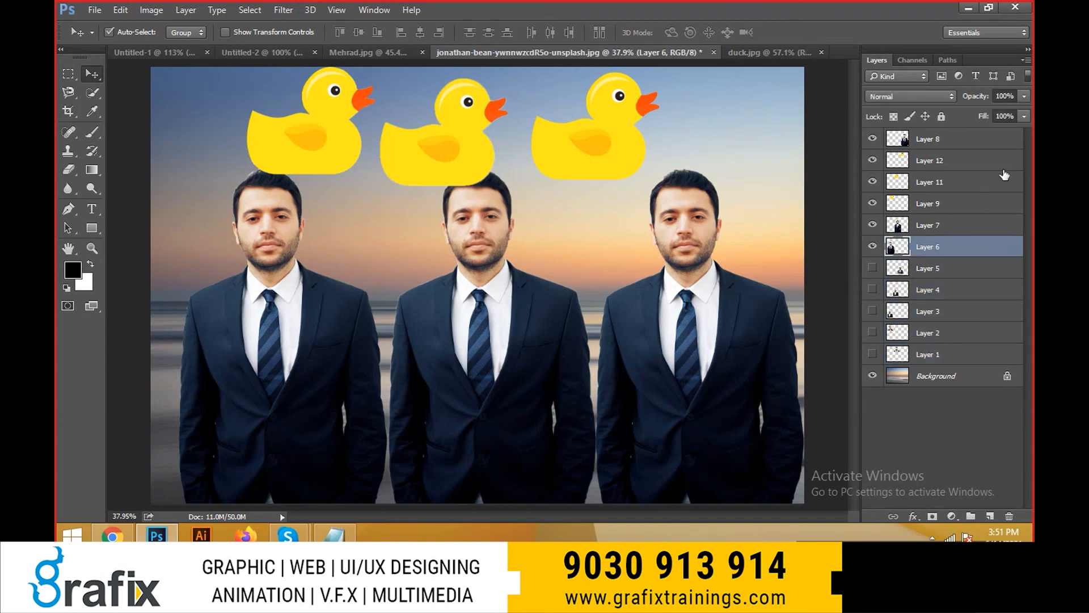
left_click(995, 145, "ctrl")
left_click(986, 180, "ctrl")
left_click(977, 288, "ctrl")
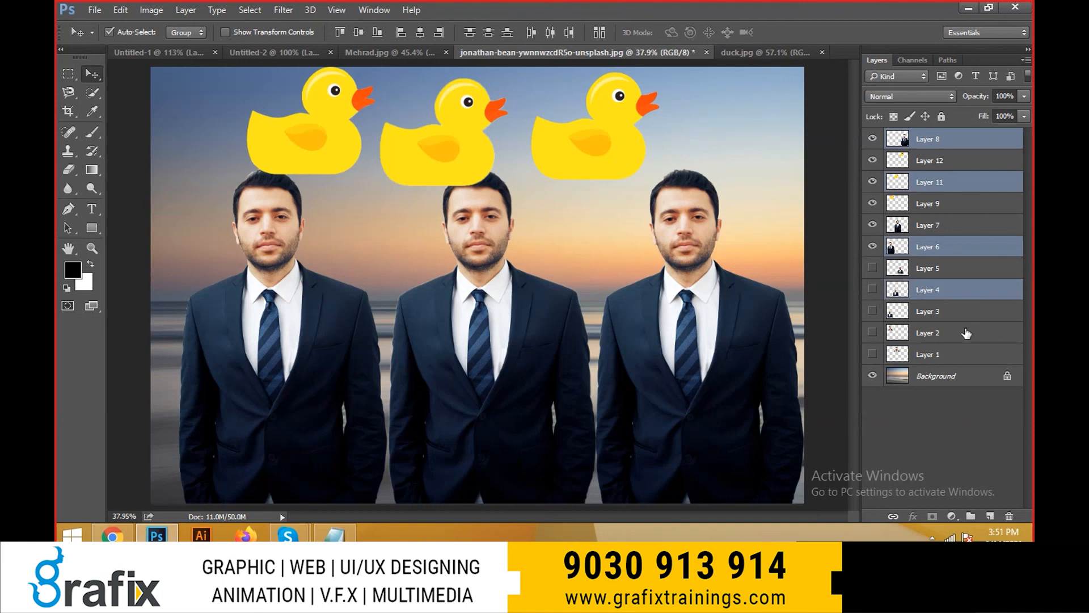
left_click(968, 332, "ctrl")
- Select a continuous range of layers from Layer 1, extending it in stages up to Layer 12
left_click(935, 332)
left_click(937, 354)
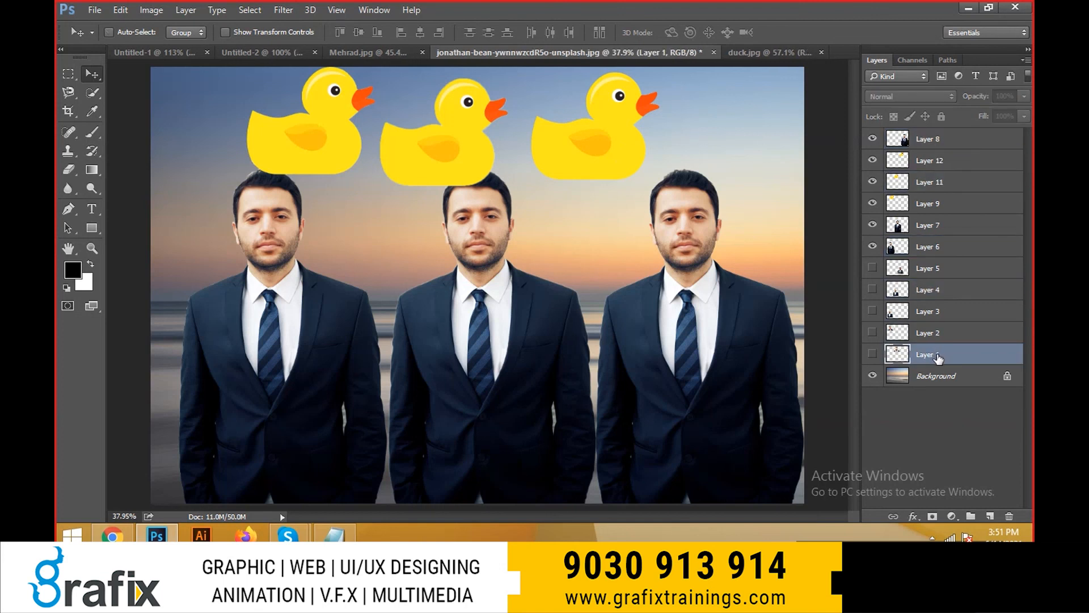
left_click(938, 272, "shift")
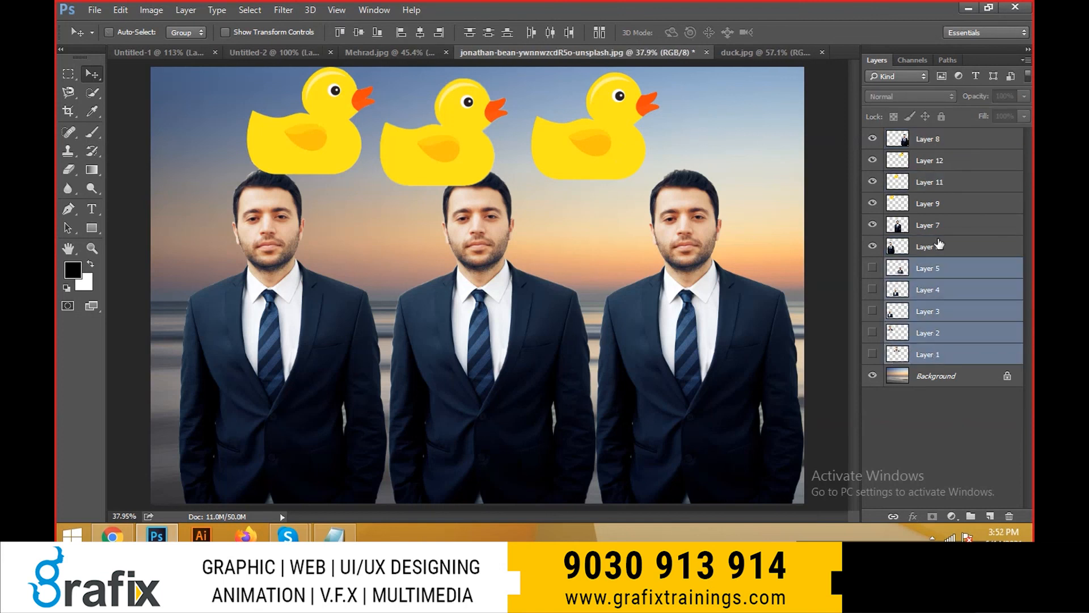
left_click(938, 230, "shift")
left_click(942, 204, "shift")
left_click(946, 153, "shift")
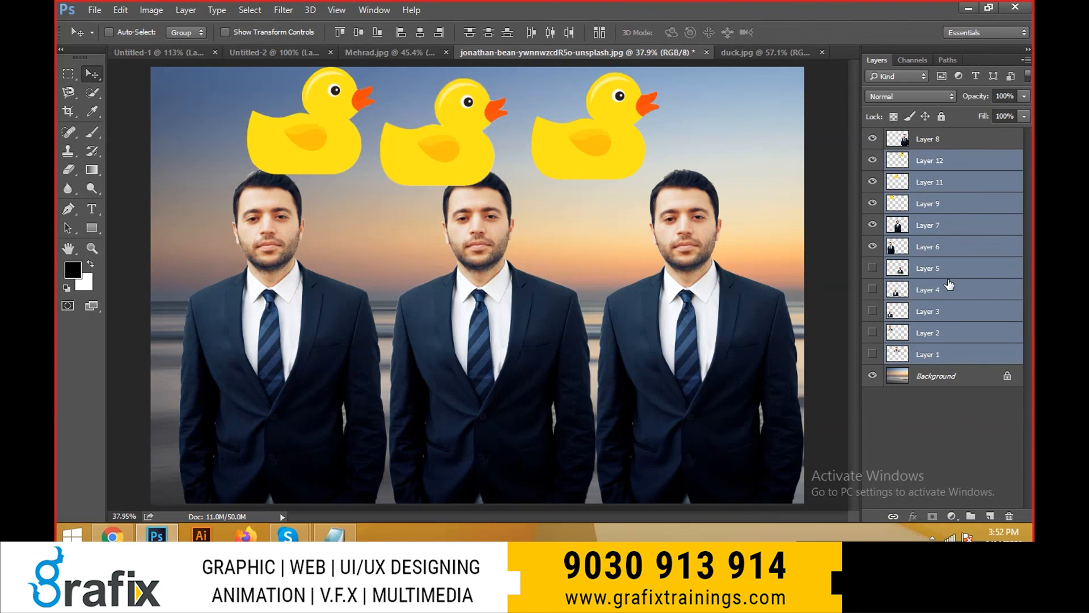
- Build a scattered layer selection from Layers 12, 2, 7, 6, 4 and 8
left_click(946, 312)
left_click(958, 165)
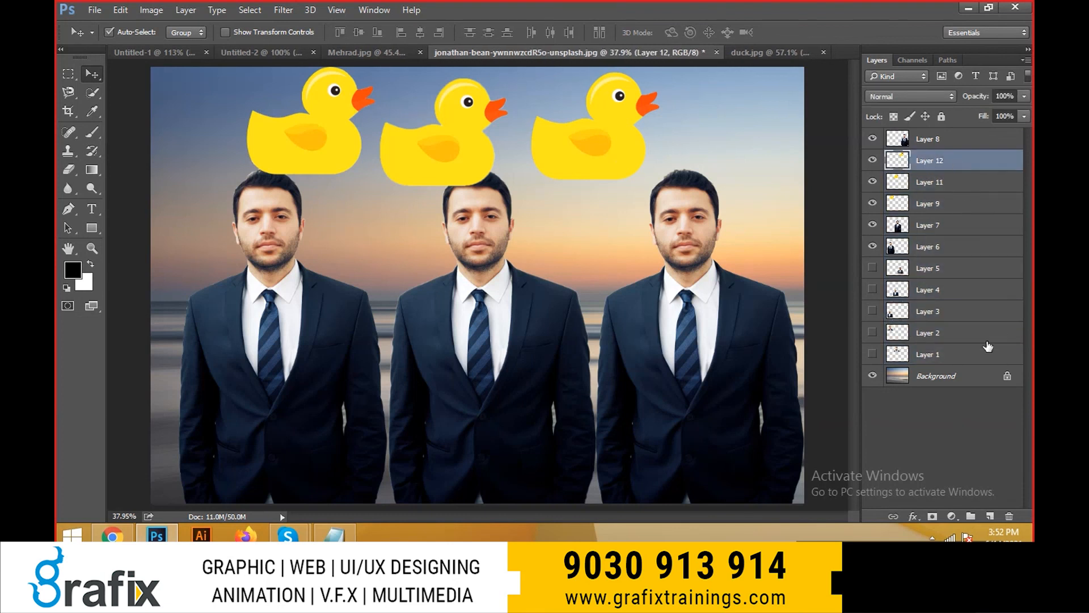
left_click(985, 336, "ctrl")
left_click(960, 232, "ctrl")
left_click(958, 254, "ctrl")
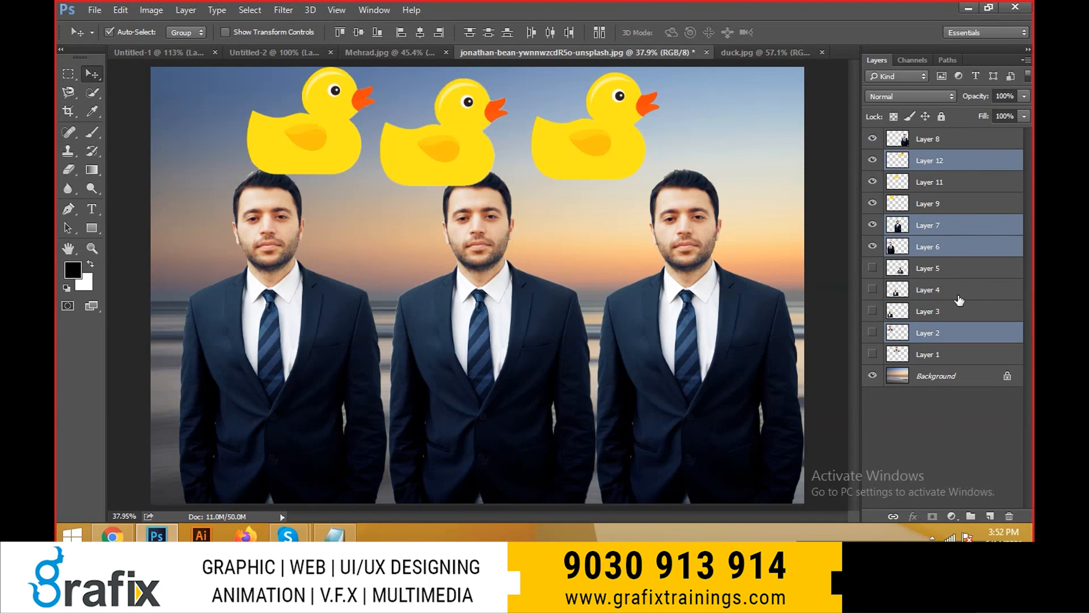
left_click(958, 292, "ctrl")
left_click(951, 140, "ctrl")
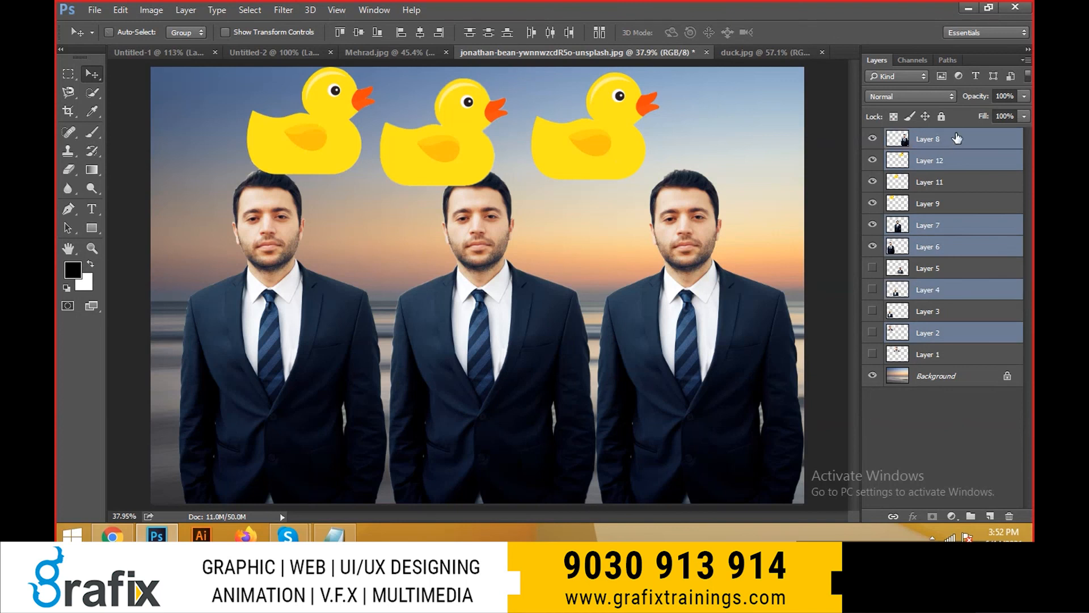
- Select the range from Layer 5 to Layer 1 and delete those layers
left_click(957, 139)
left_click(940, 268)
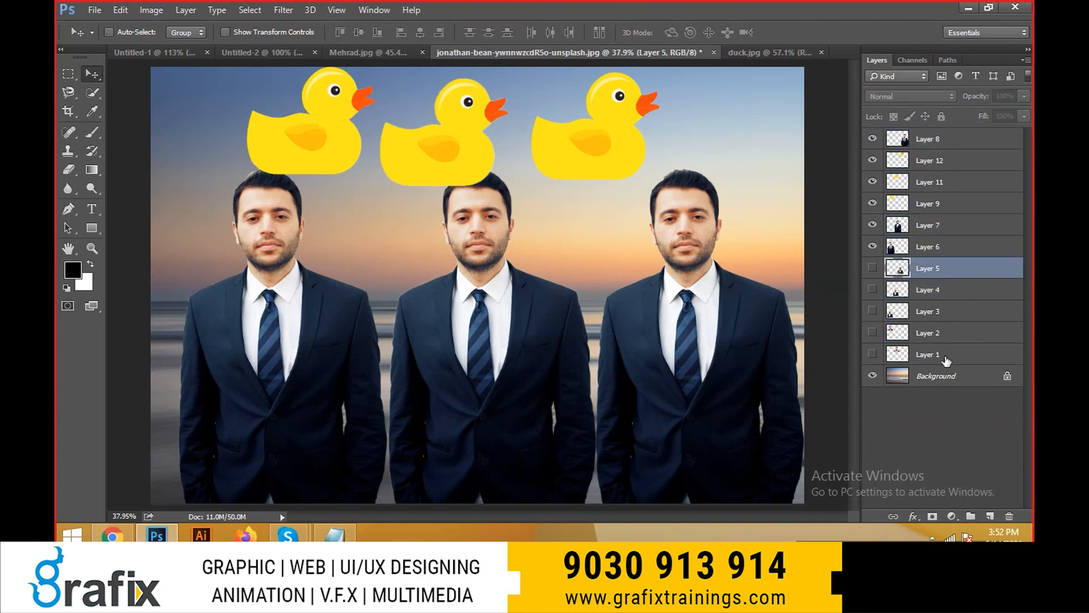
left_click(945, 360, "shift")
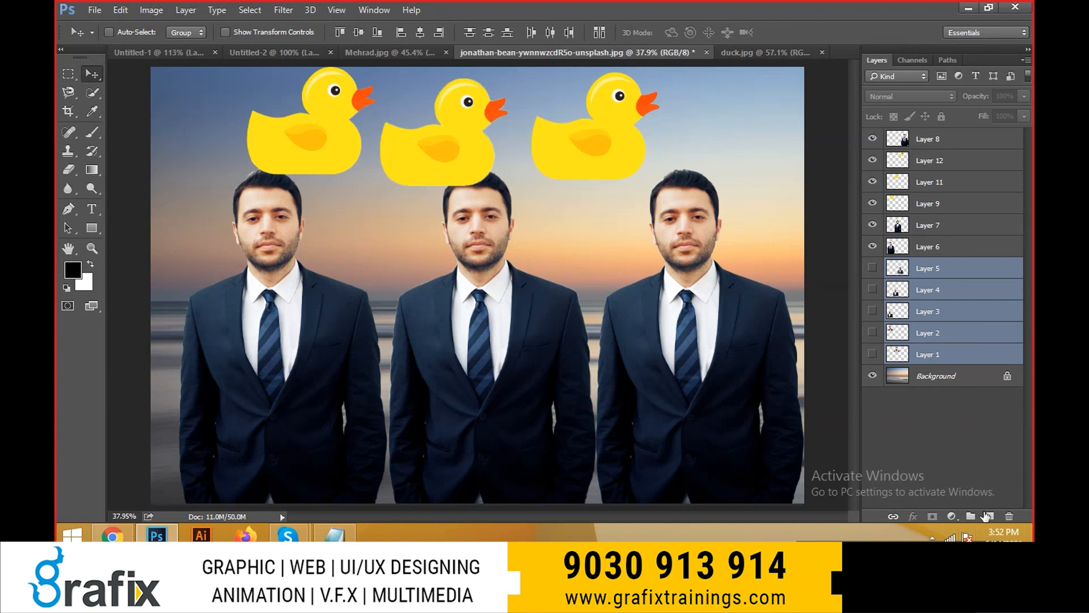
left_click(1009, 515)
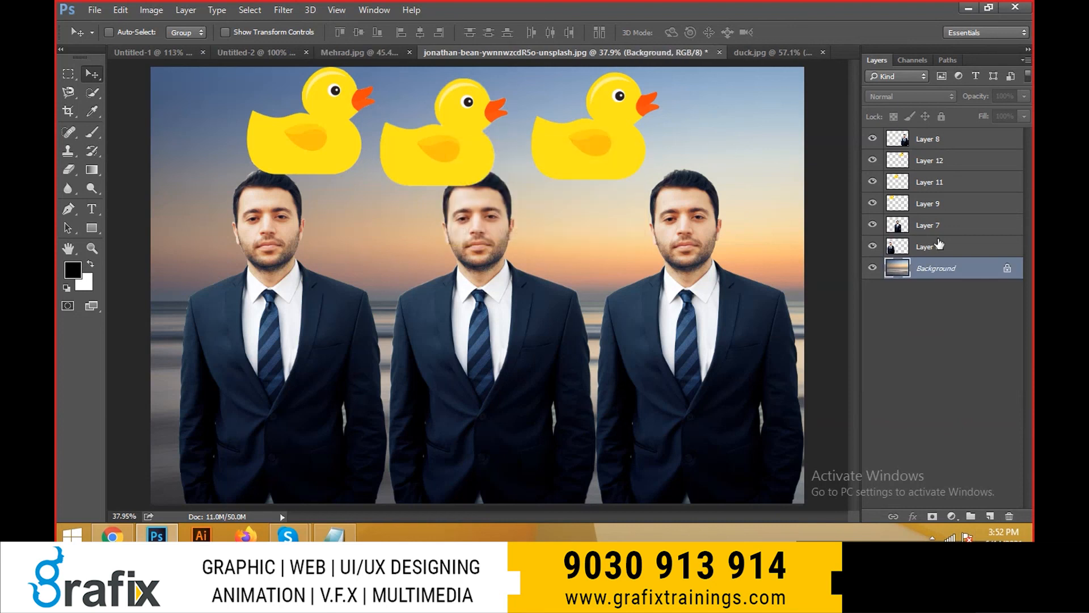
- Delete Layers 6, 7 and 9 together, and undo the layer deletions
left_click(926, 250)
left_click(948, 206, "shift")
left_click(1009, 515)
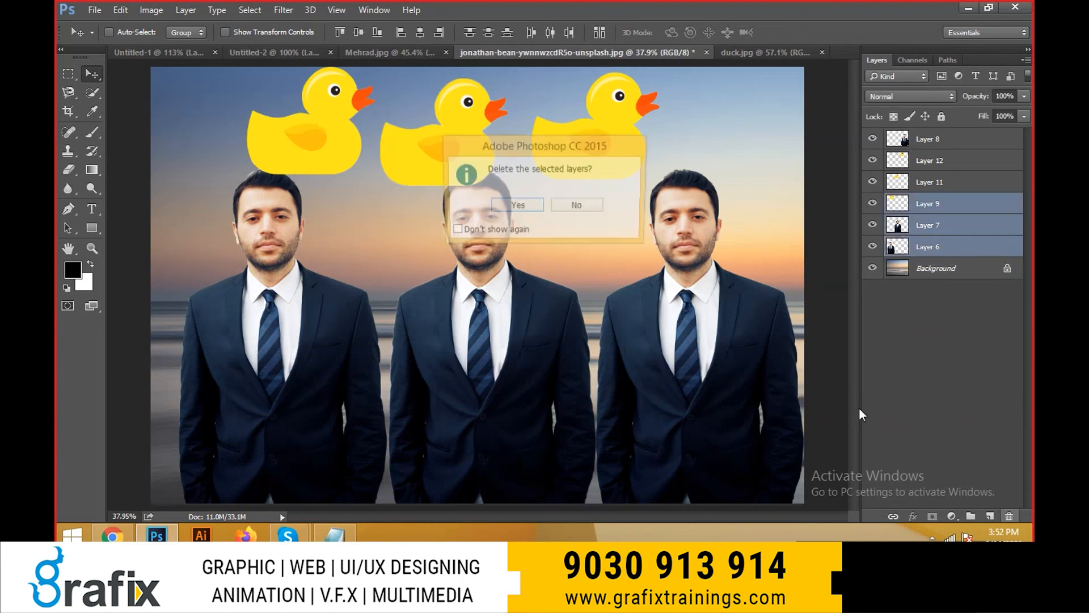
left_click(516, 206)
key("ctrl+z")
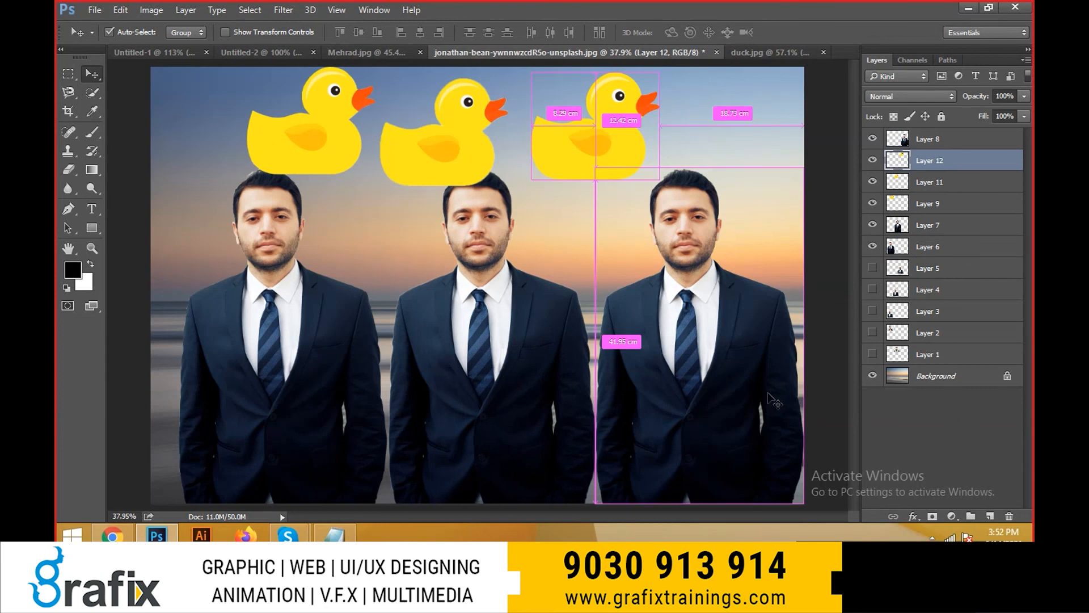
- Save the layered composition as a PSD named "Poly shapes and Magic wand" in the desktop folder G-65, with Maximize Compatibility on
key("ctrl+shift+s")
left_click(118, 238)
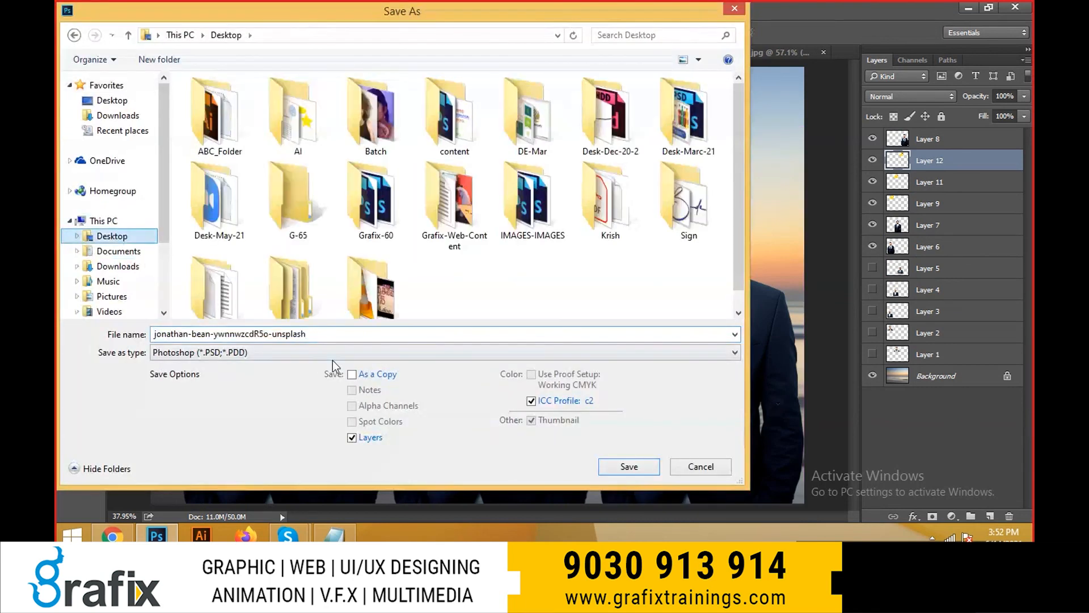
double_click(295, 196)
double_click(329, 333)
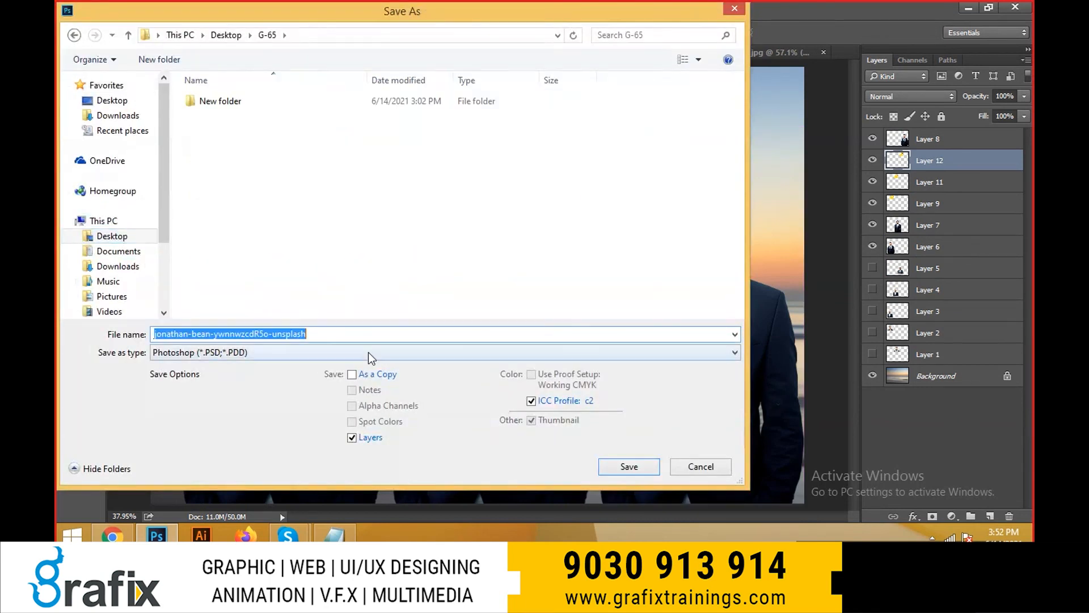
type("Poly")
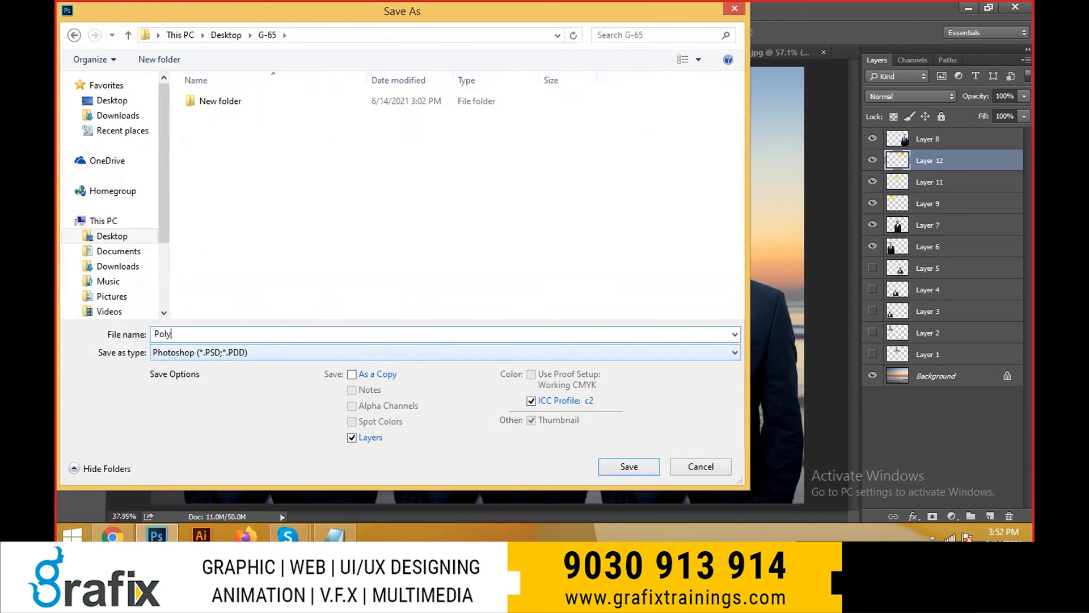
type(" shapes and Magic wand")
left_click(241, 356)
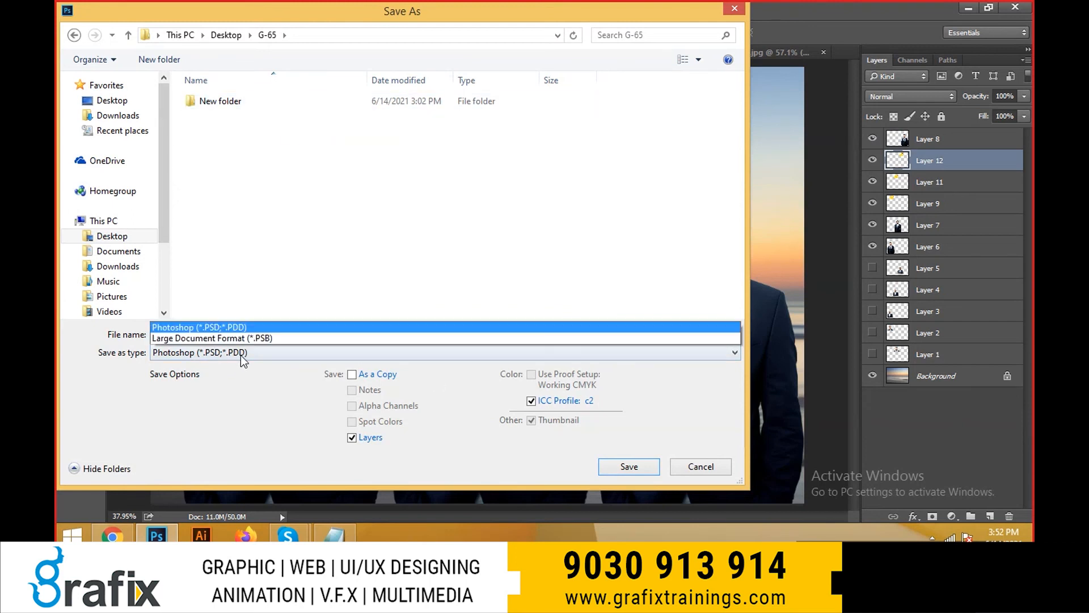
left_click(240, 355)
left_click(630, 475)
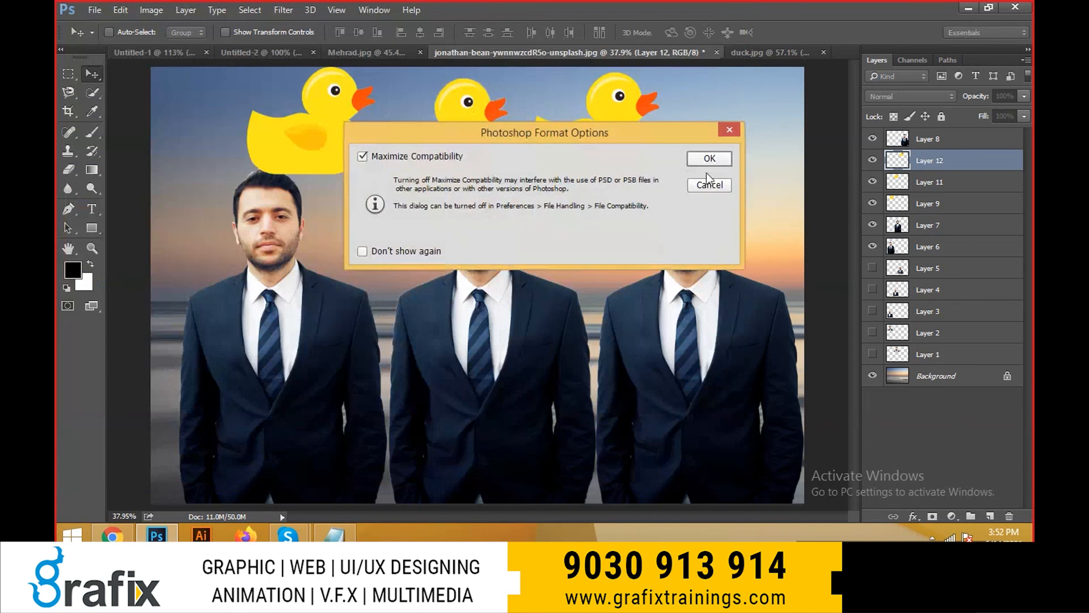
left_click(709, 159)
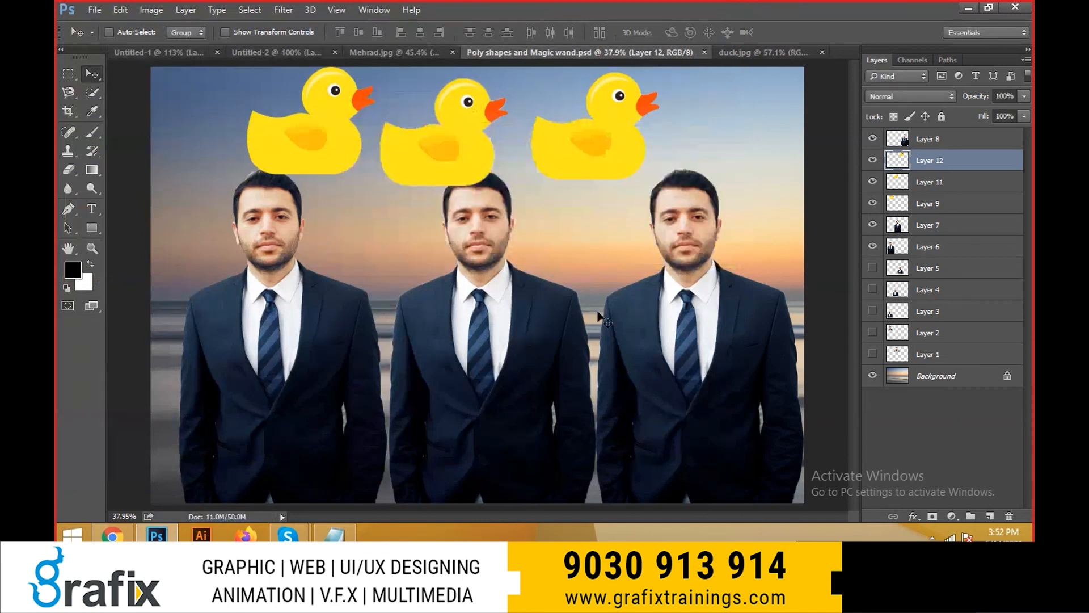
- Check the saved PSD in the desktop folder G-65 and switch back to Photoshop
key("super+d")
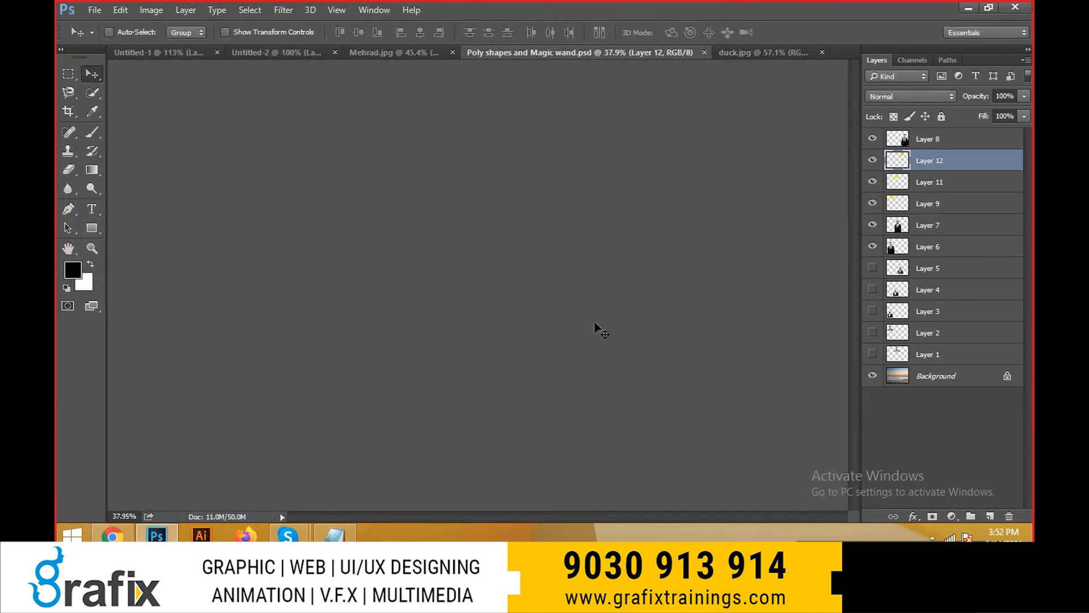
double_click(254, 217)
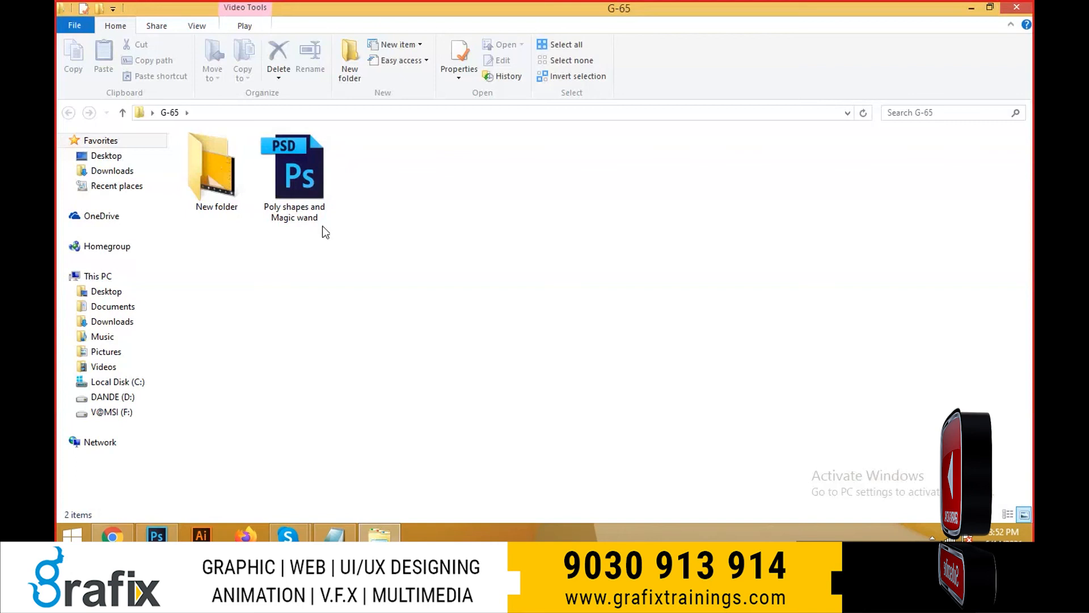
left_click(156, 535)
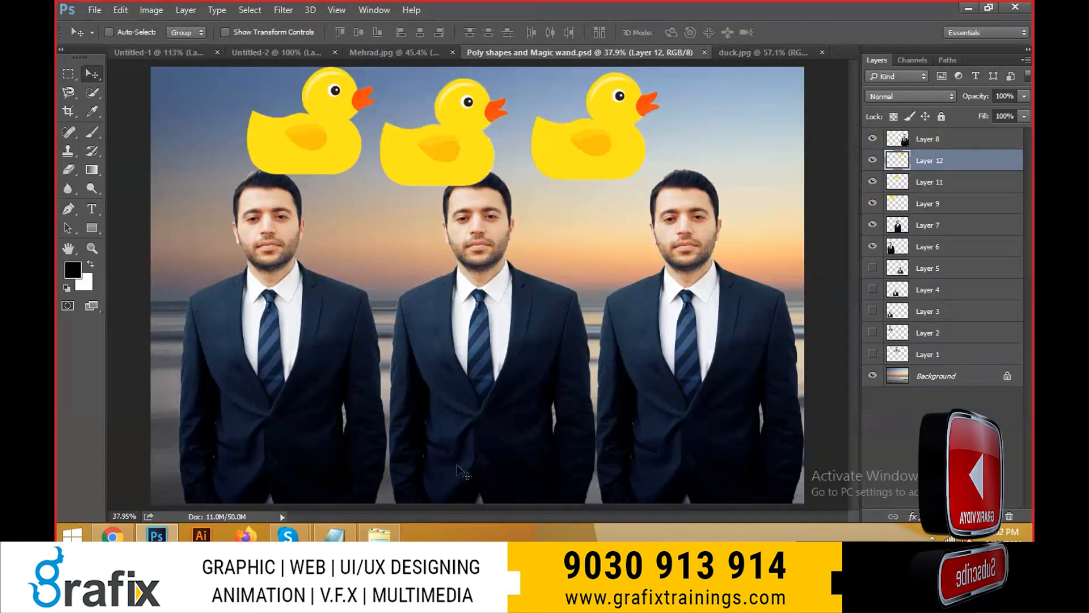
- Save a JPEG copy of the composition under the same name in G-65 at Maximum quality 12, Progressive with 3 scans
left_click(95, 10)
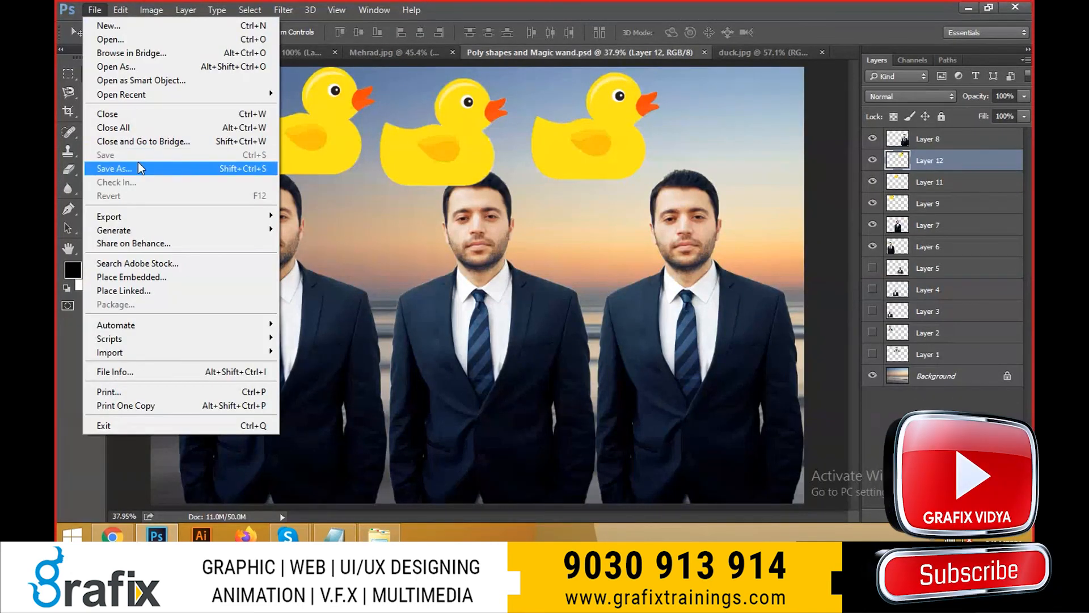
left_click(137, 167)
left_click(333, 350)
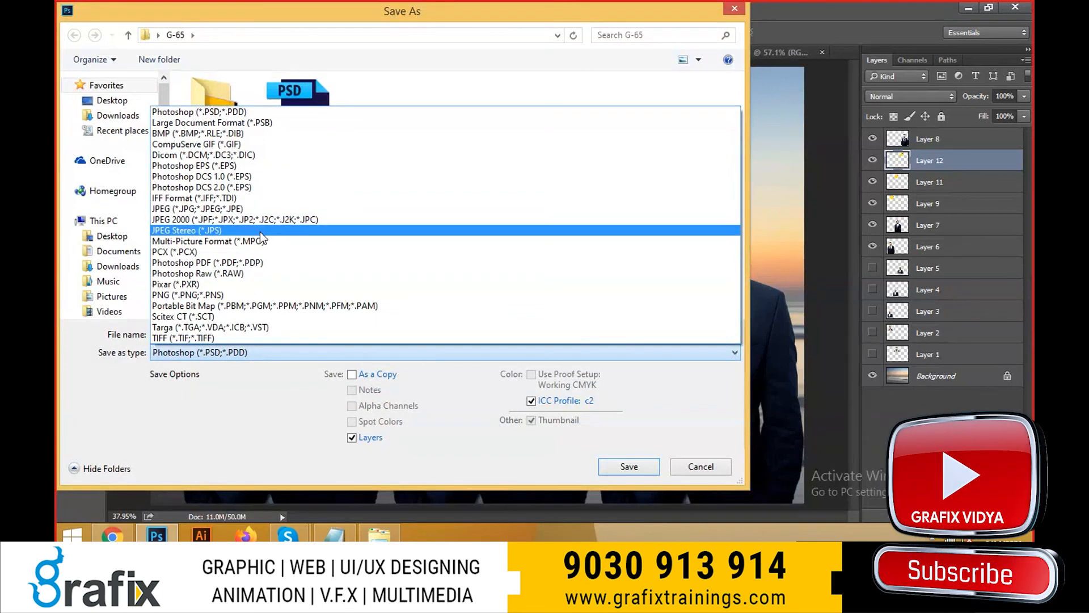
left_click(200, 214)
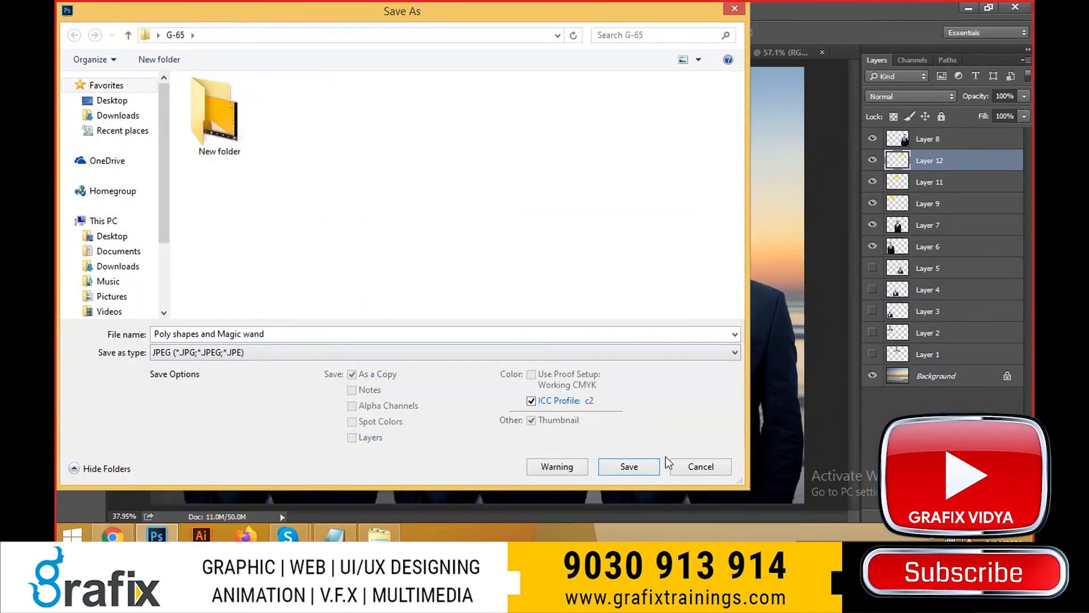
left_click(624, 468)
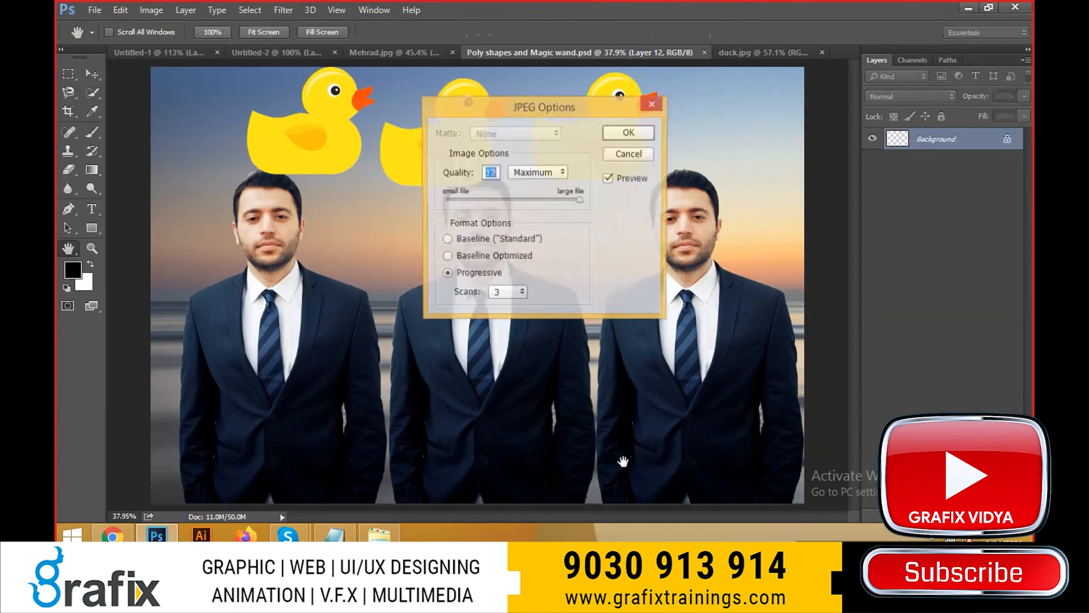
left_click(630, 132)
- View the exported JPEG from the desktop folder G-65 in Windows Photo Viewer, close it and return to Photoshop
key("super+d")
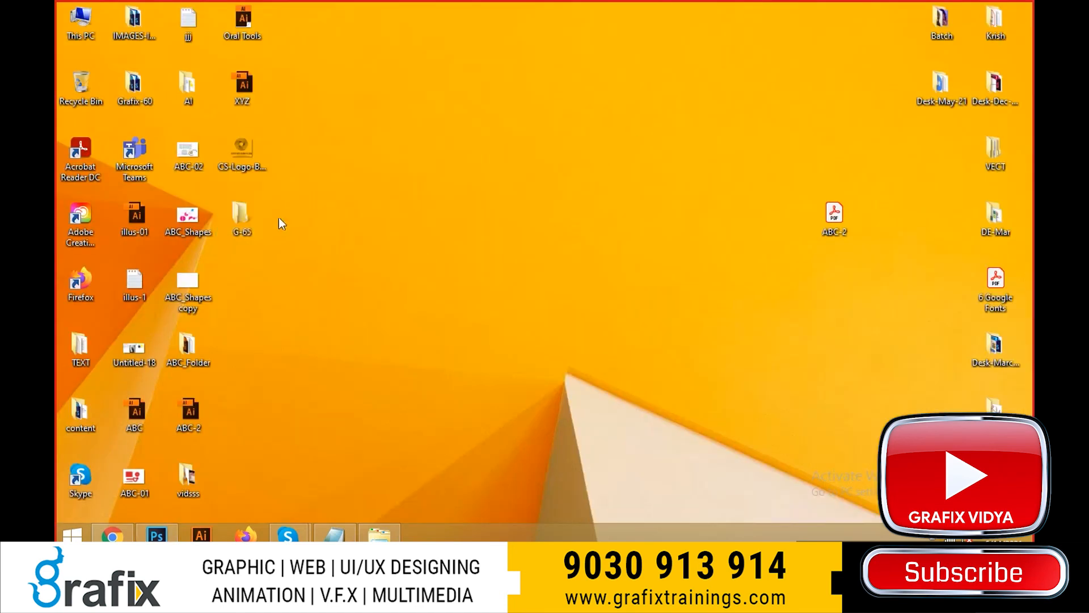
double_click(239, 215)
double_click(757, 242)
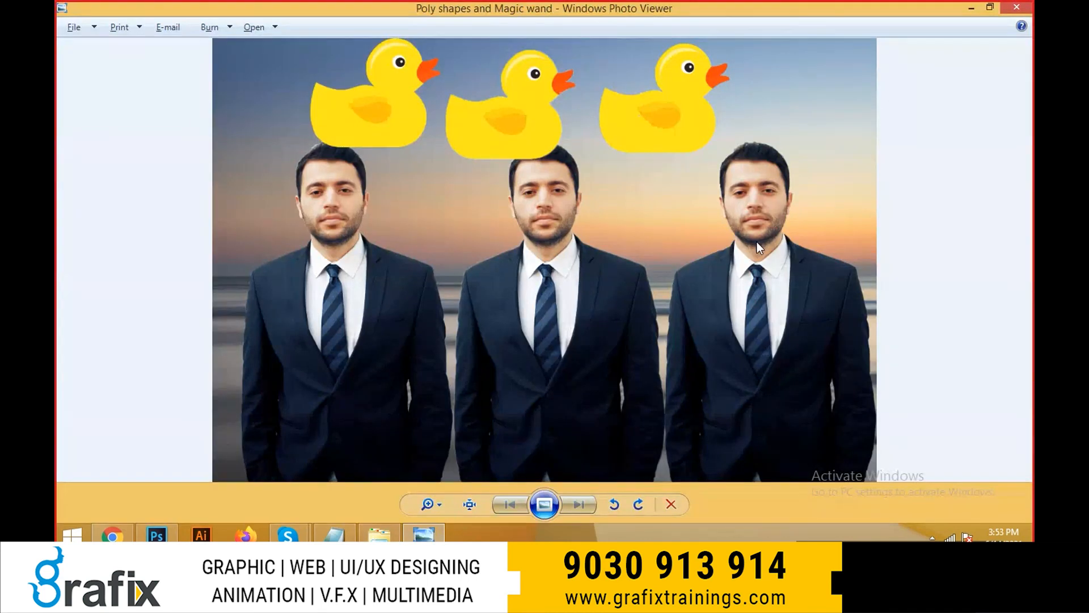
key("alt+space")
key("c")
key("alt+Tab")
key("alt+Tab")
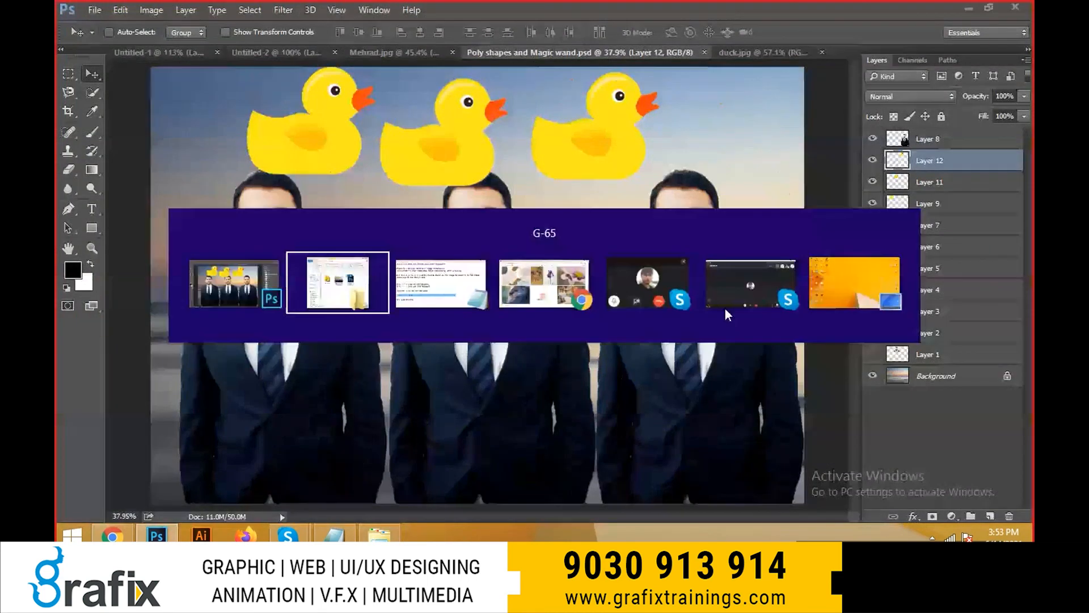
key("alt+Tab")
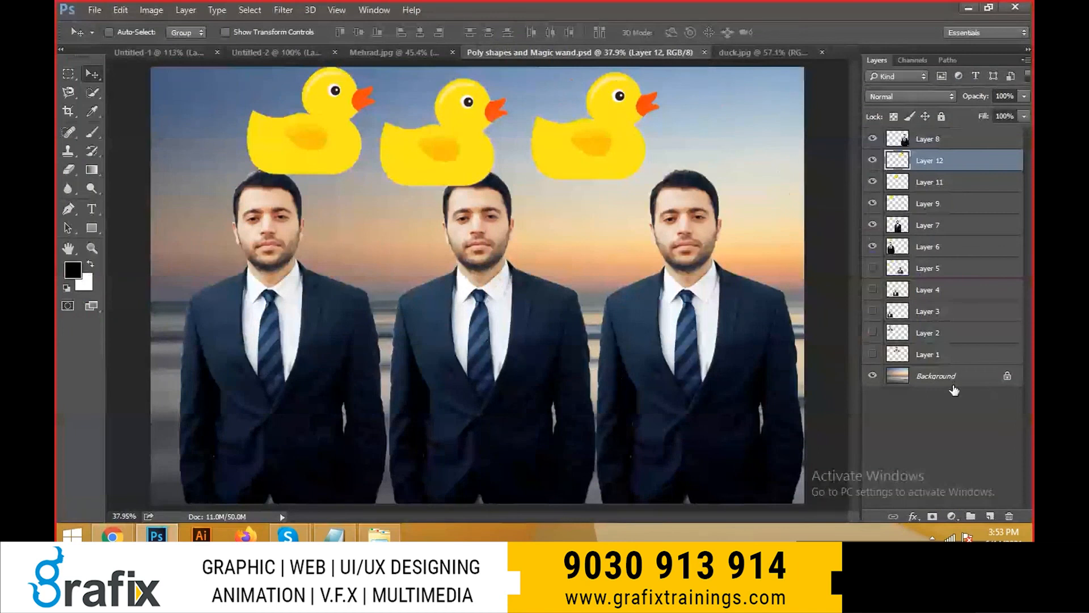
- Close the saved sunset composition, the duck image and the portrait photo, discarding the changes to the portrait
left_click(704, 52)
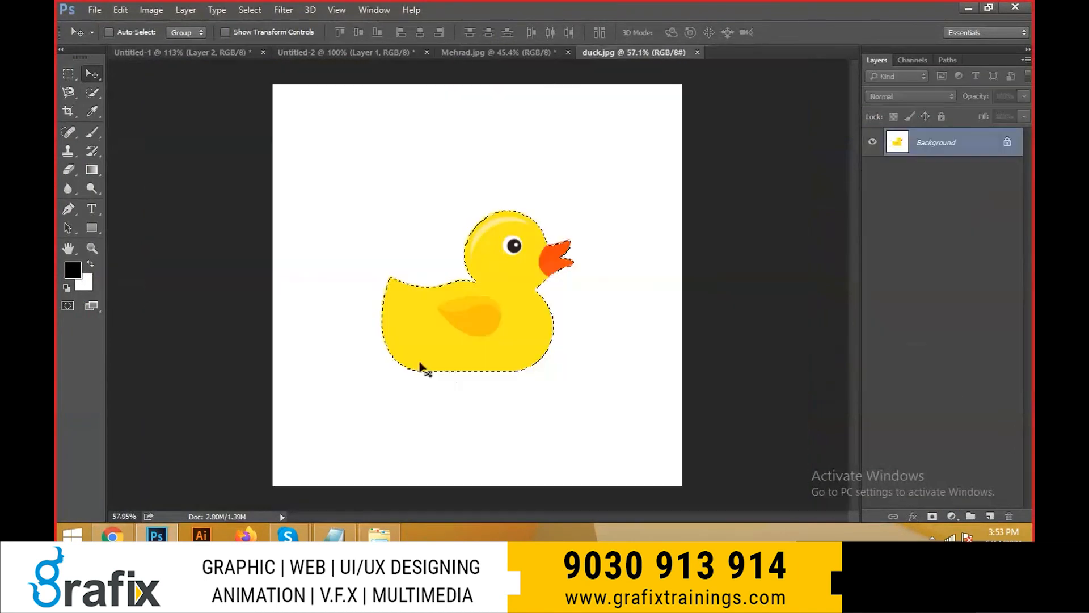
key("ctrl+w")
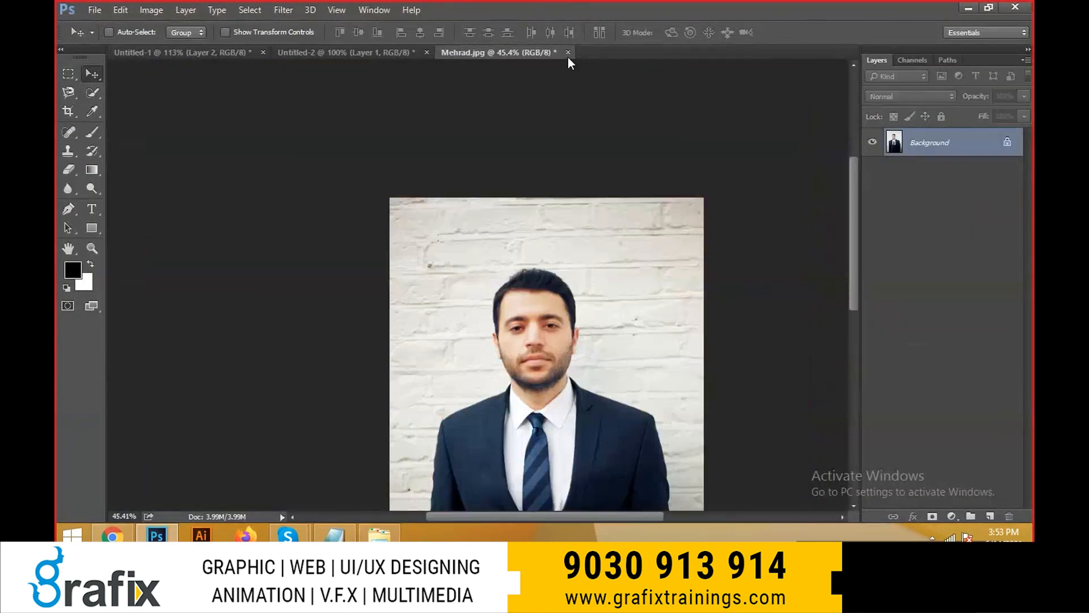
left_click(568, 56)
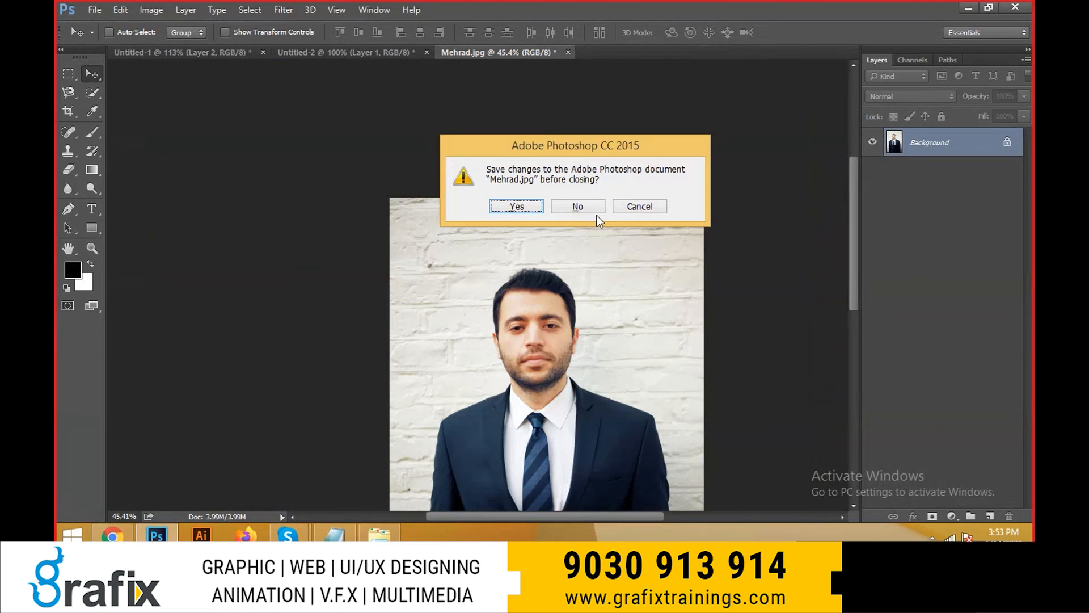
left_click(577, 206)
- Save the pink portrait-shapes document as a PSD named "Basic Shapes" in folder G-65, with Maximize Compatibility on
key("ctrl+w")
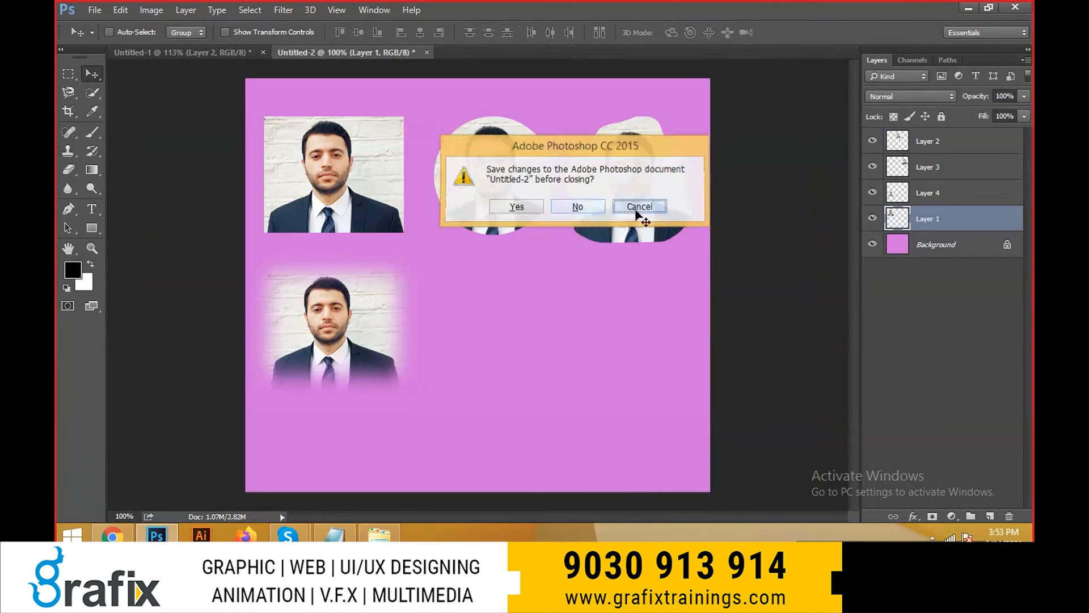
key("Return")
type("b")
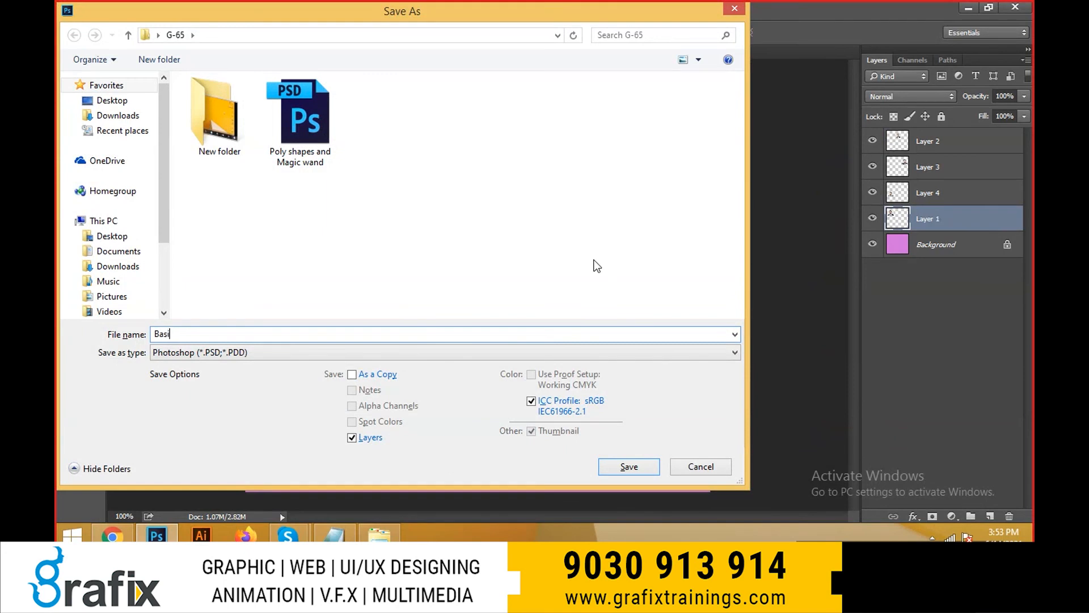
type("asic Shapes")
key("Return")
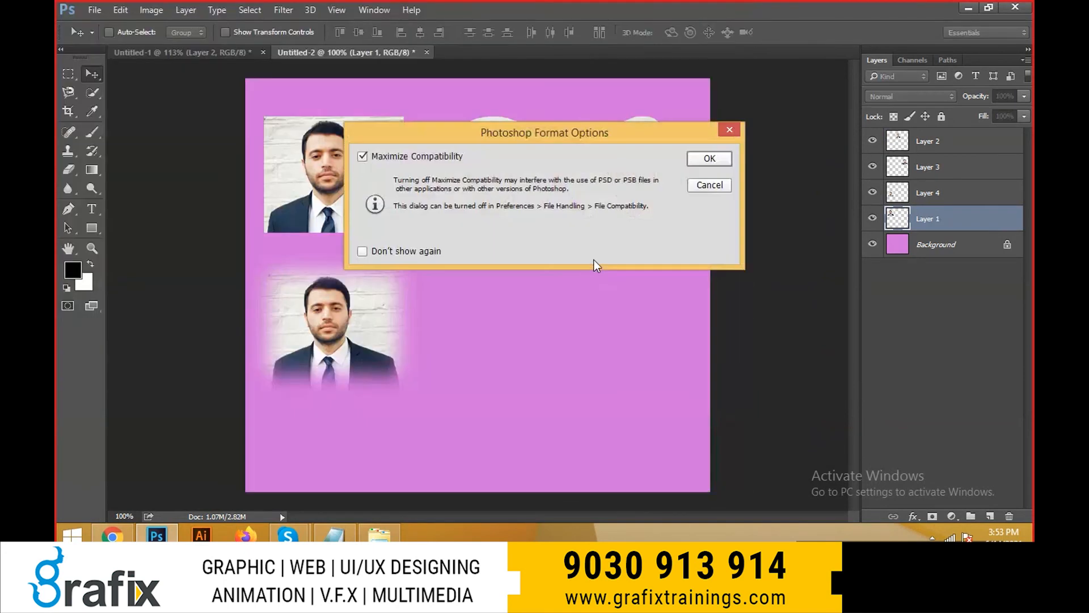
left_click(709, 158)
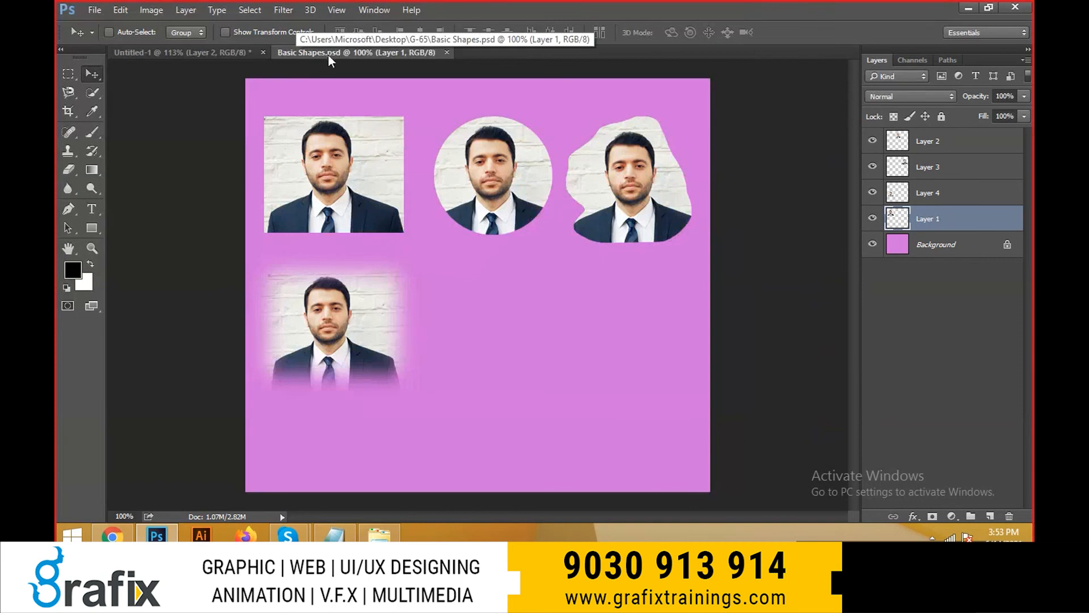
- Save a JPEG copy of Basic Shapes in G-65 at Maximum quality 12, Progressive with 3 scans, and close the document
key("ctrl+shift+s")
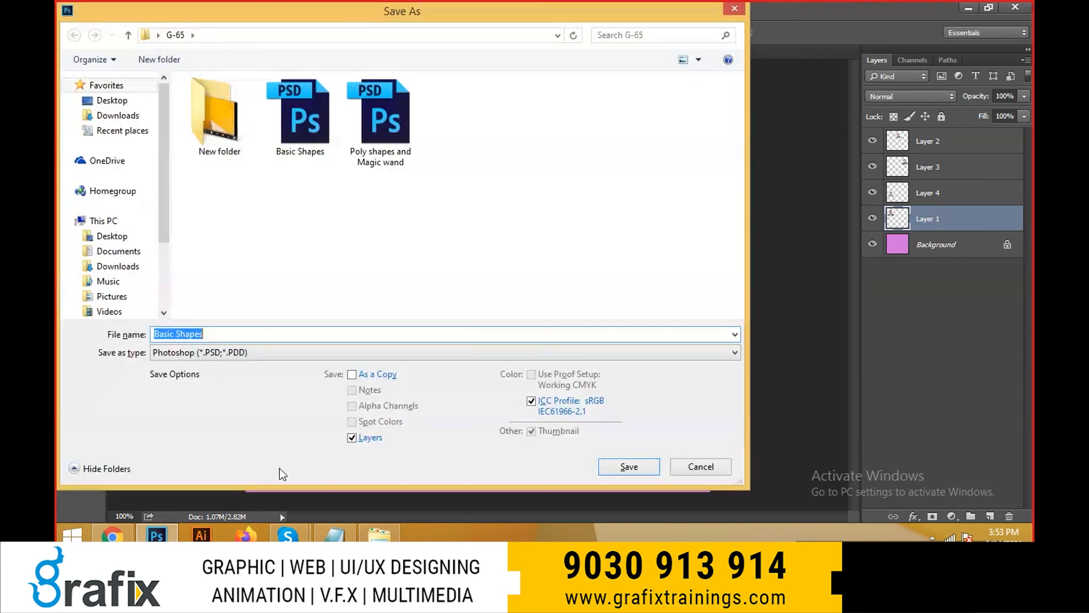
left_click(259, 357)
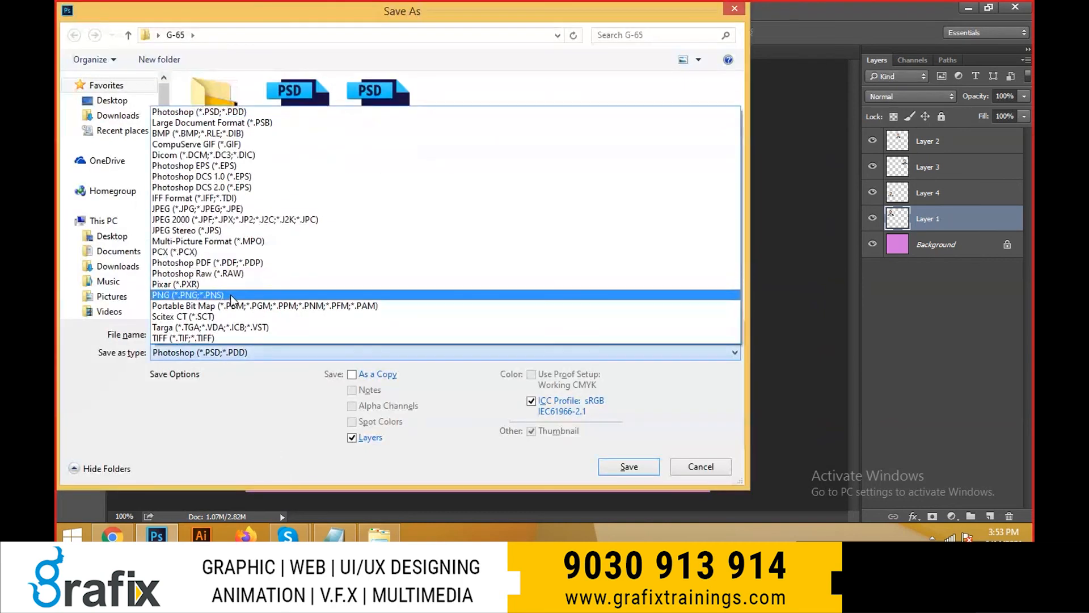
left_click(241, 209)
left_click(643, 471)
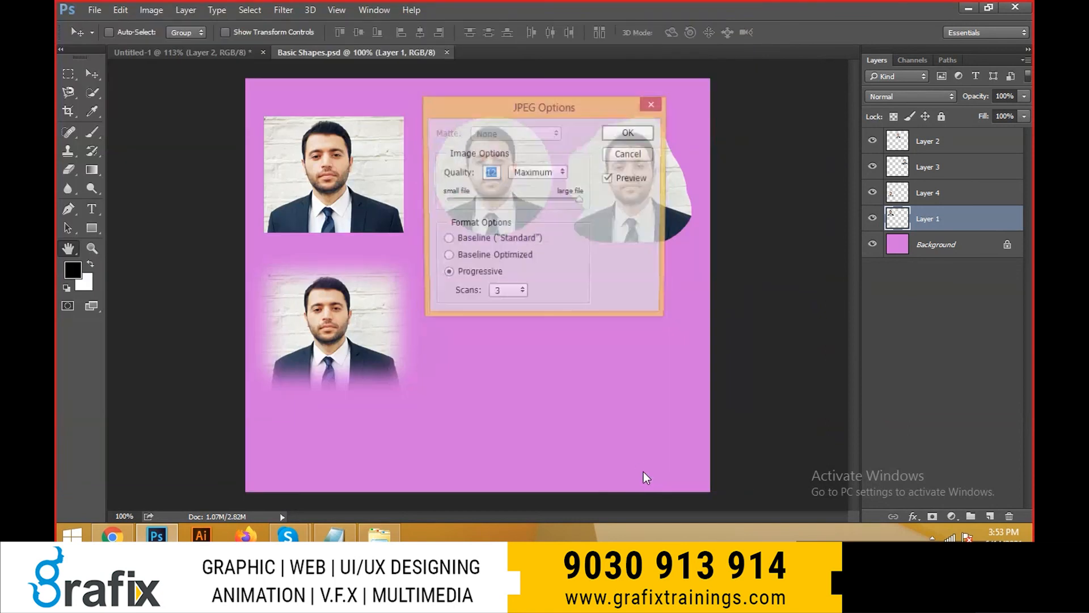
key("Return")
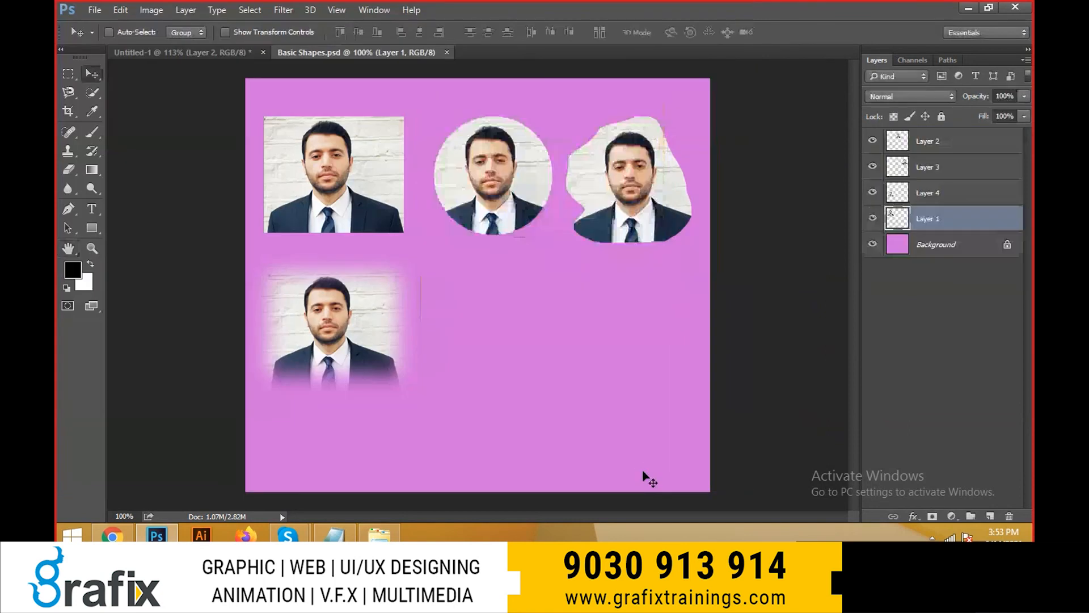
left_click(447, 52)
- Save the red and blue lasso drawing as a PSD named "Basic Shapes-" in G-65, with Maximize Compatibility on
key("ctrl+w")
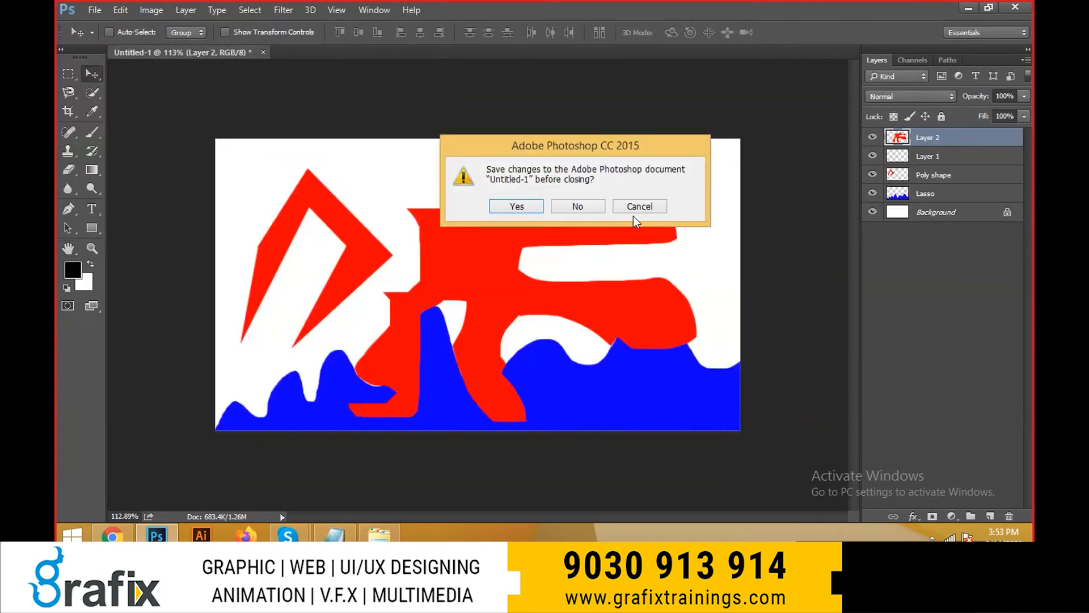
key("Return")
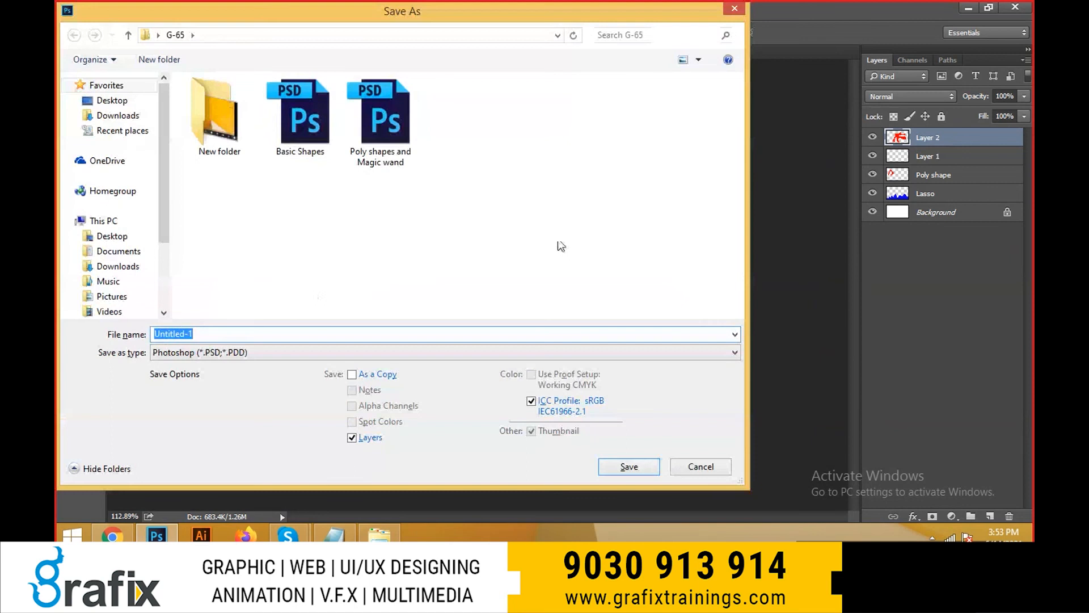
left_click(300, 119)
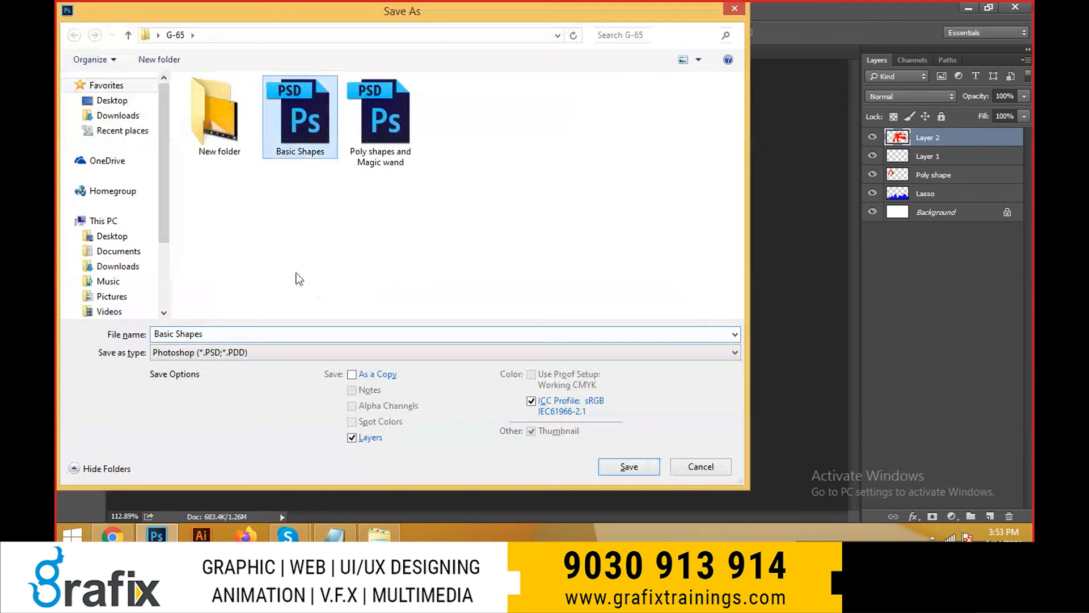
left_click(298, 334)
type("1")
key("Return")
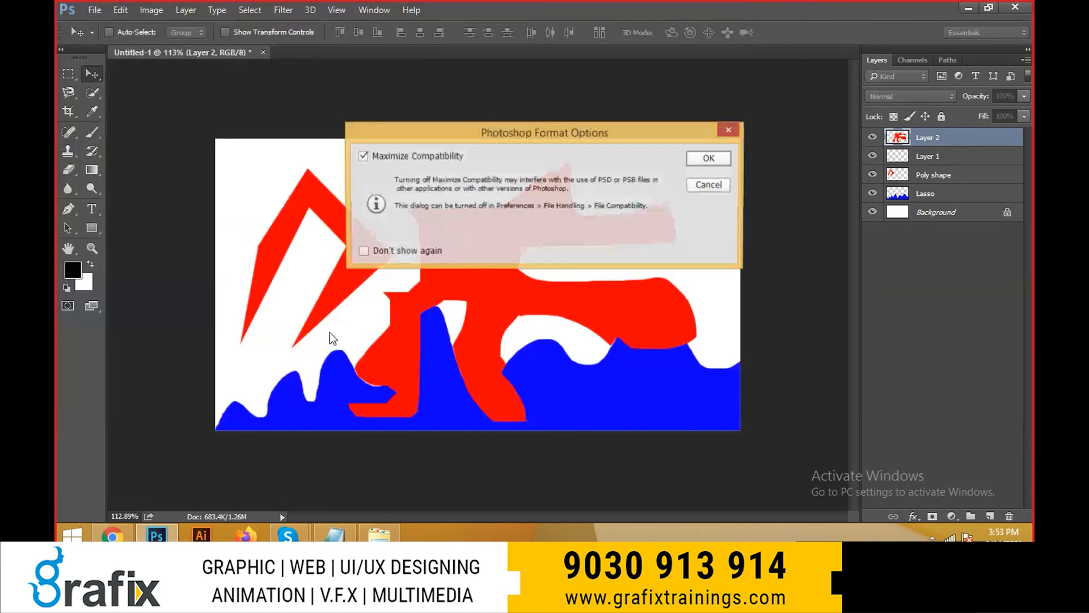
key("Return")
- Save a JPEG copy of the lasso drawing as "Basic Shapes-" in G-65 and close the document
key("ctrl+shift+s")
key("Tab")
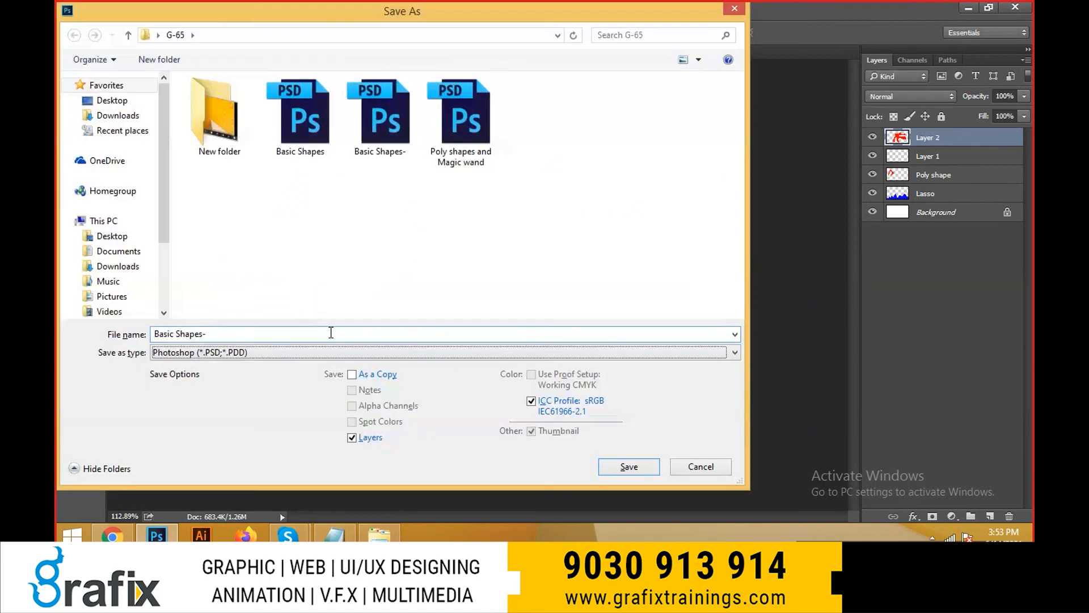
key("j")
key("Return")
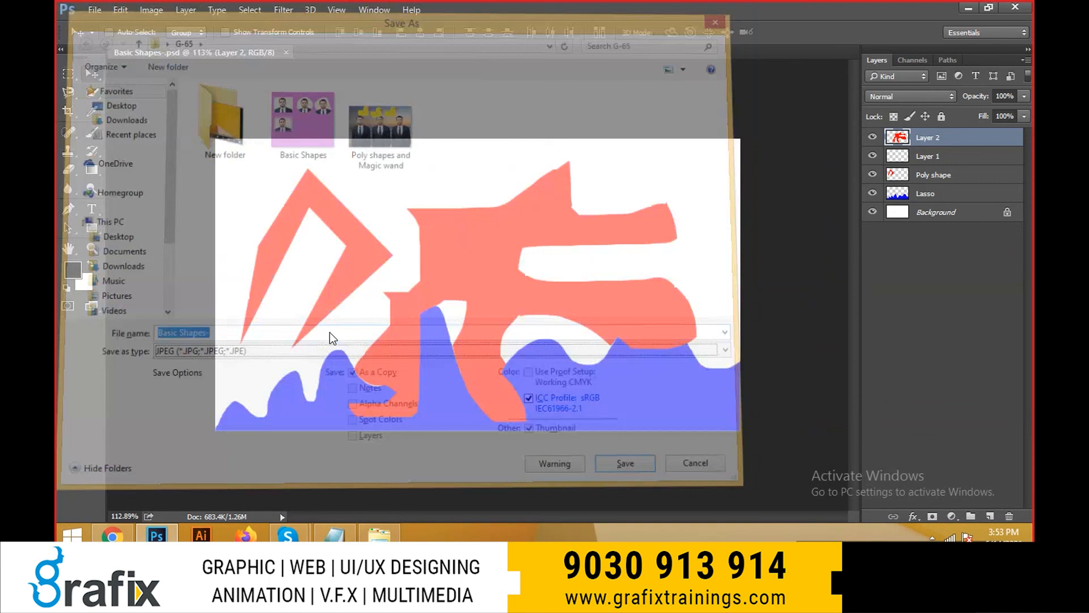
key("Return")
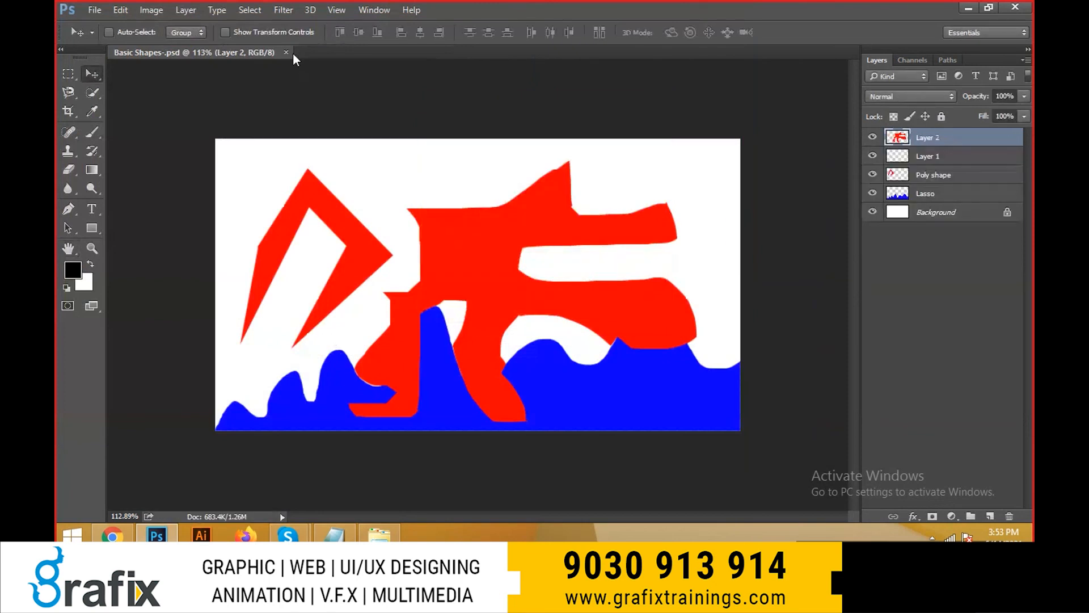
left_click(286, 52)
- Maximize the G-65 folder window, view the exported JPEGs one after another in Windows Photo Viewer, and close the viewer
key("alt+Tab")
key("alt+space")
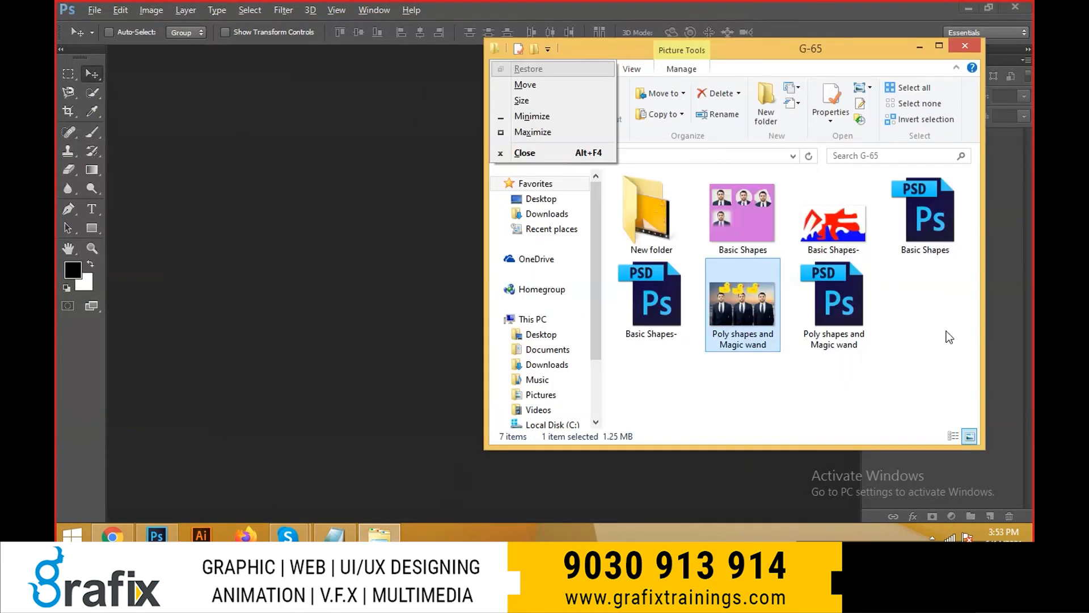
key("x")
double_click(322, 188)
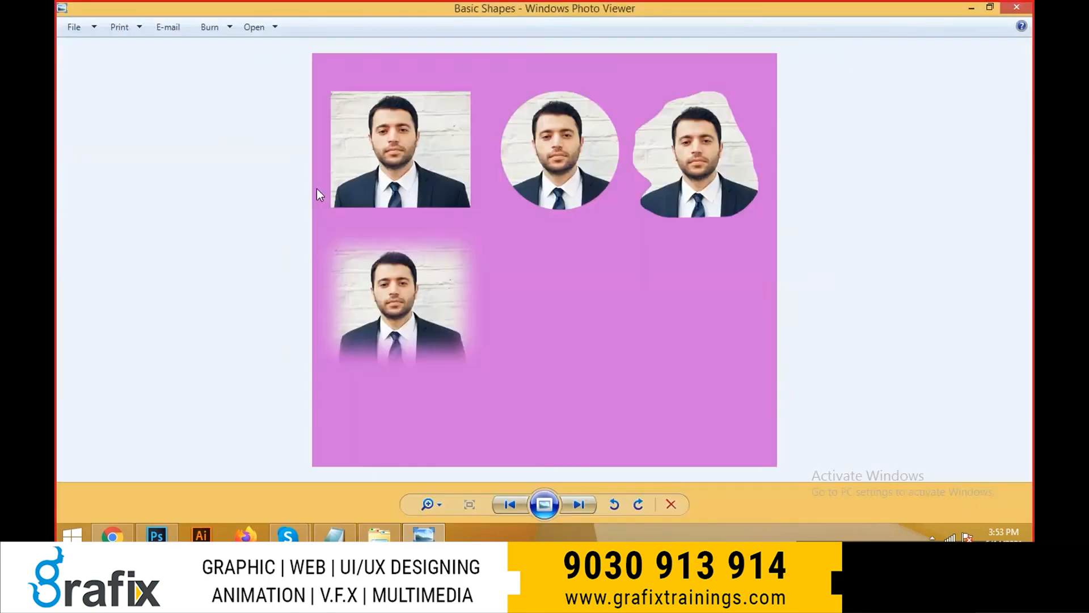
key("Right")
key("Right")
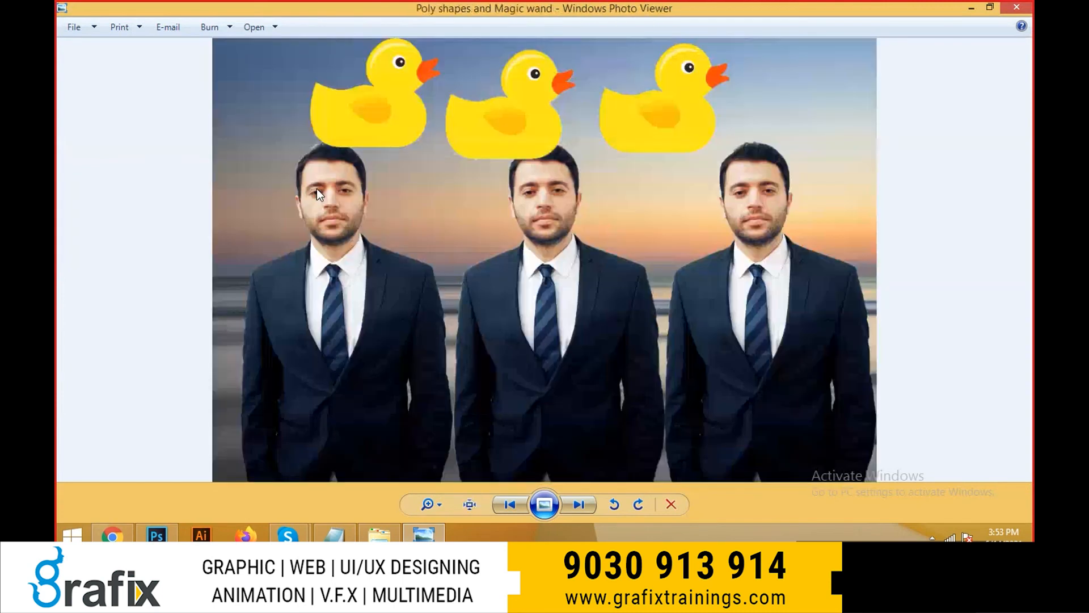
key("Right")
key("alt+space")
key("c")
- Select the exported JPEG and PSD files together in folder G-65 to review them, and switch back to Photoshop
left_click(380, 318)
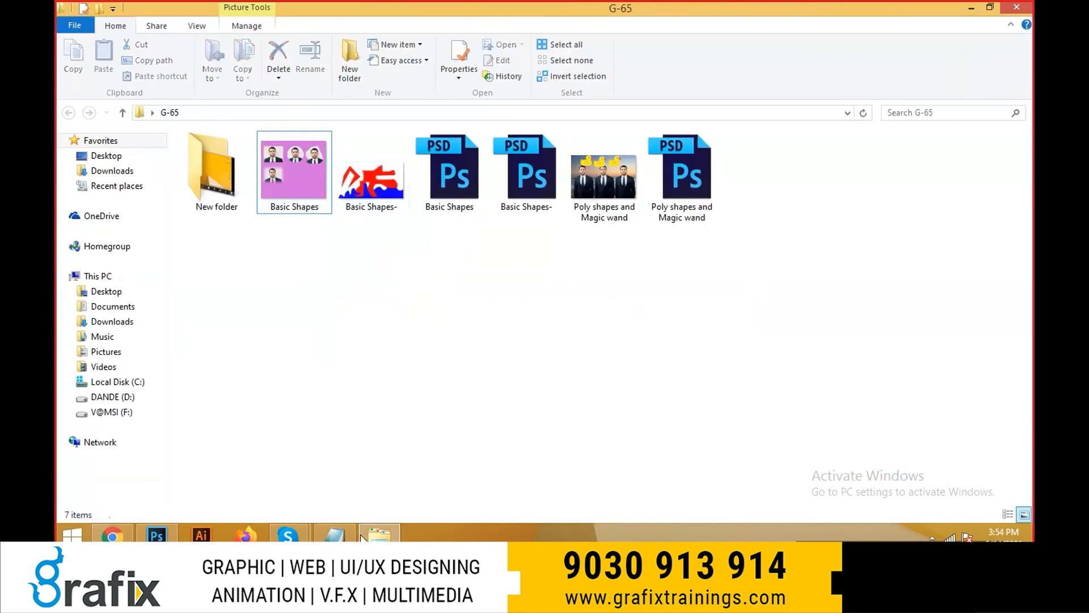
left_click_drag(819, 319, 323, 162)
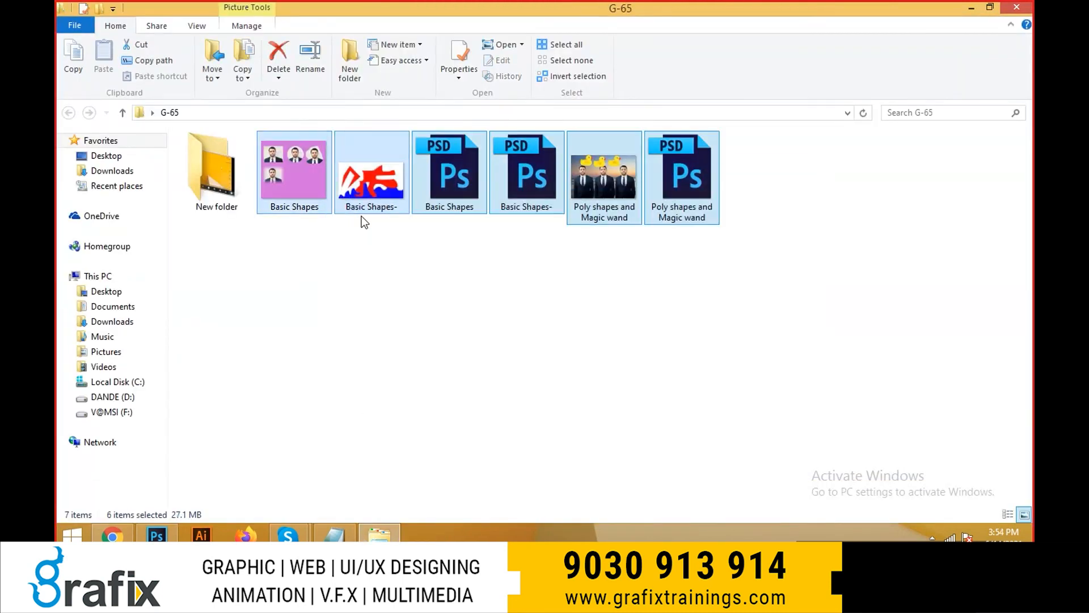
key("alt+Tab")
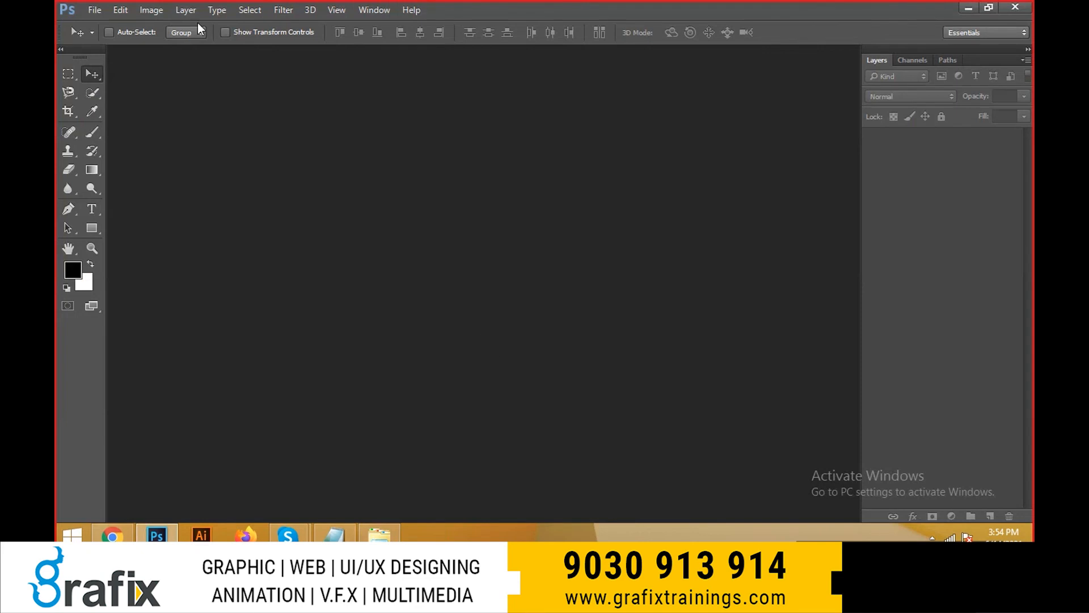
- Open the PSD file "Poly shapes and Magic wand" from folder G-65
left_click(95, 10)
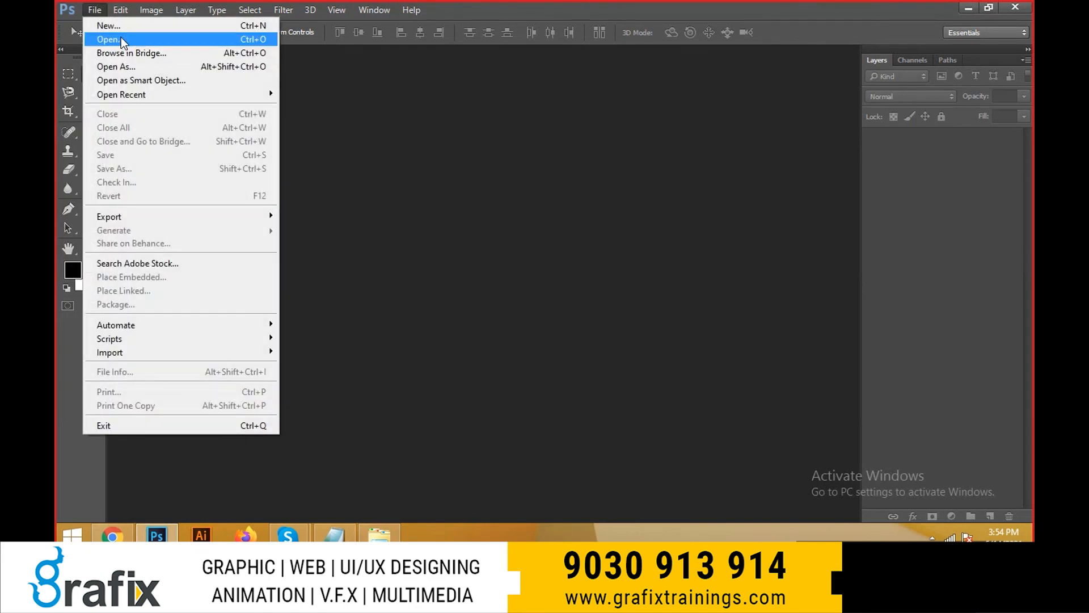
left_click(121, 38)
left_click(322, 134)
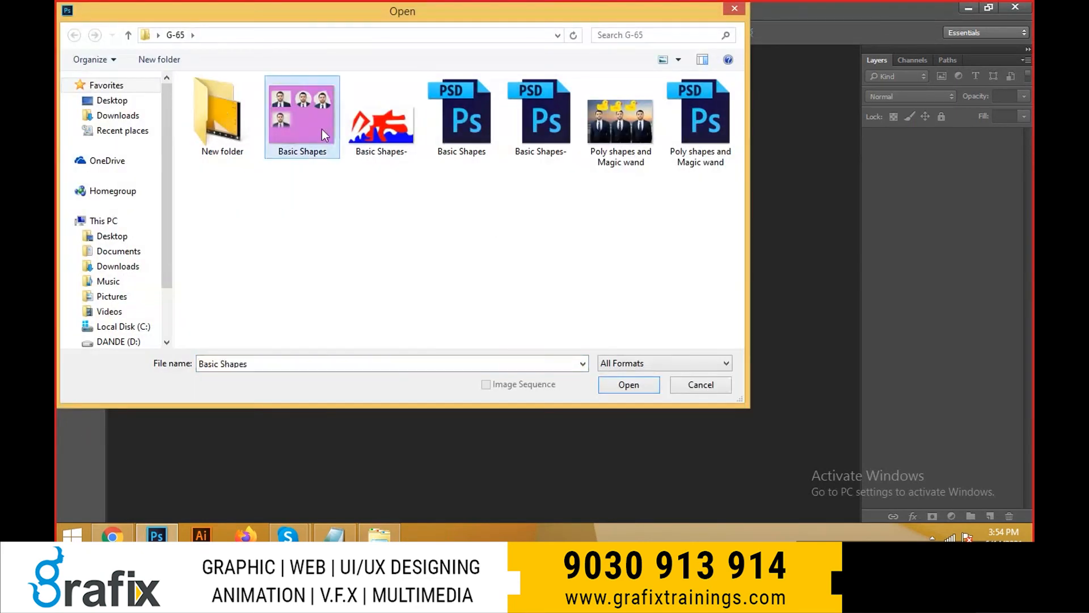
left_click(700, 157)
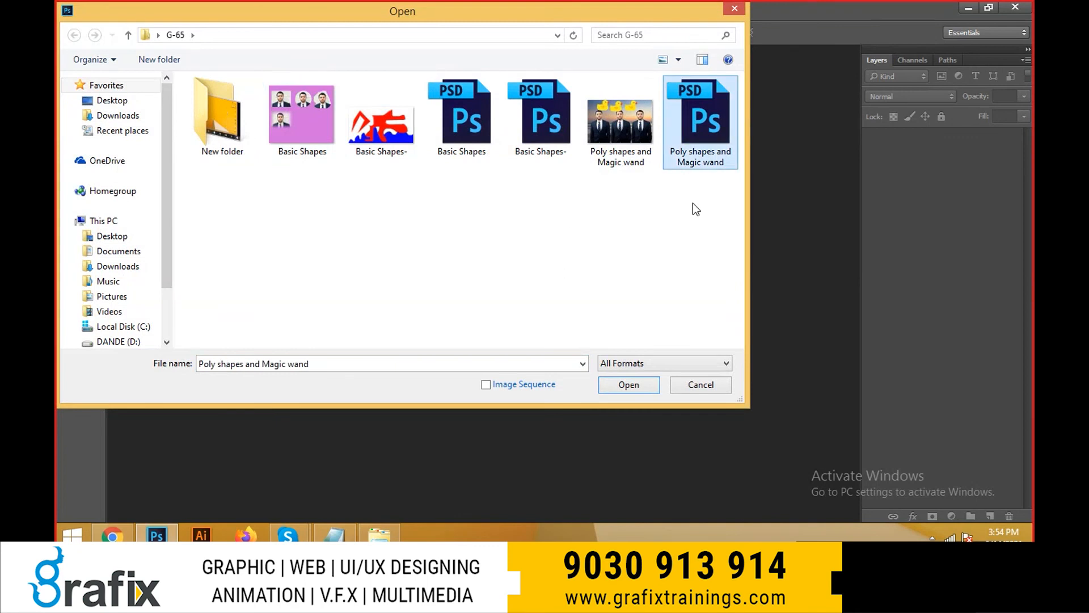
left_click(540, 128)
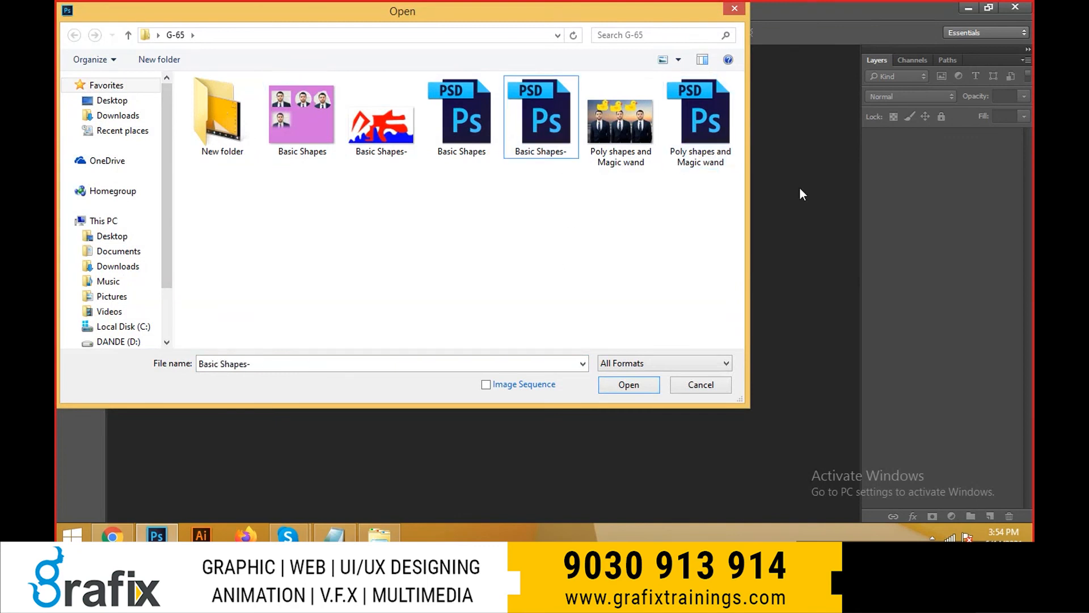
double_click(713, 142)
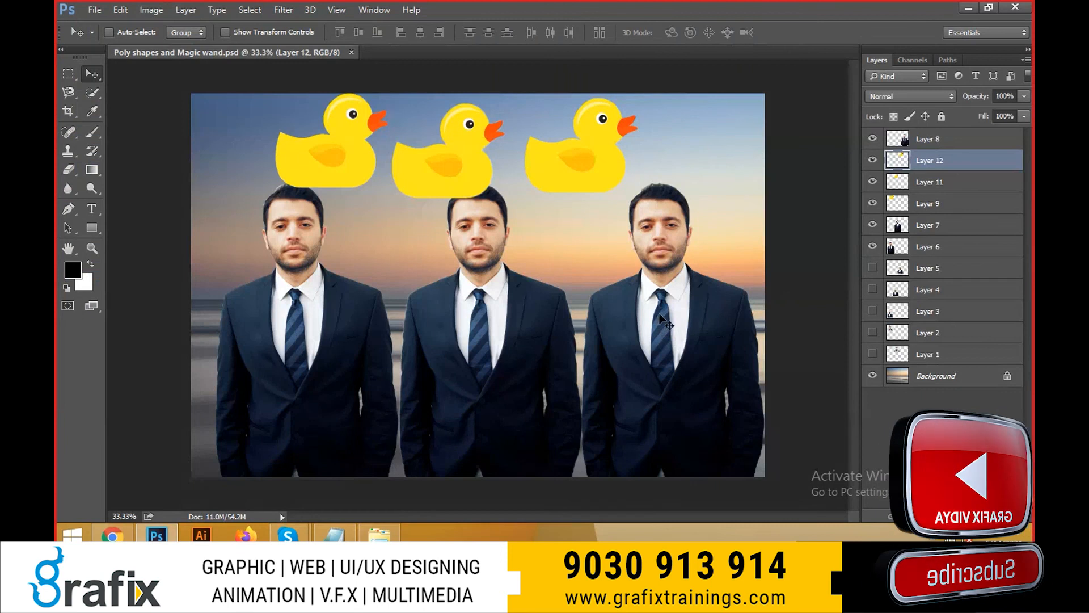
- Check the preserved layers by selecting Layer 5 through Layer 1 together, and Layer 11 and Layer 8 individually
left_click(973, 270)
left_click(961, 355, "shift")
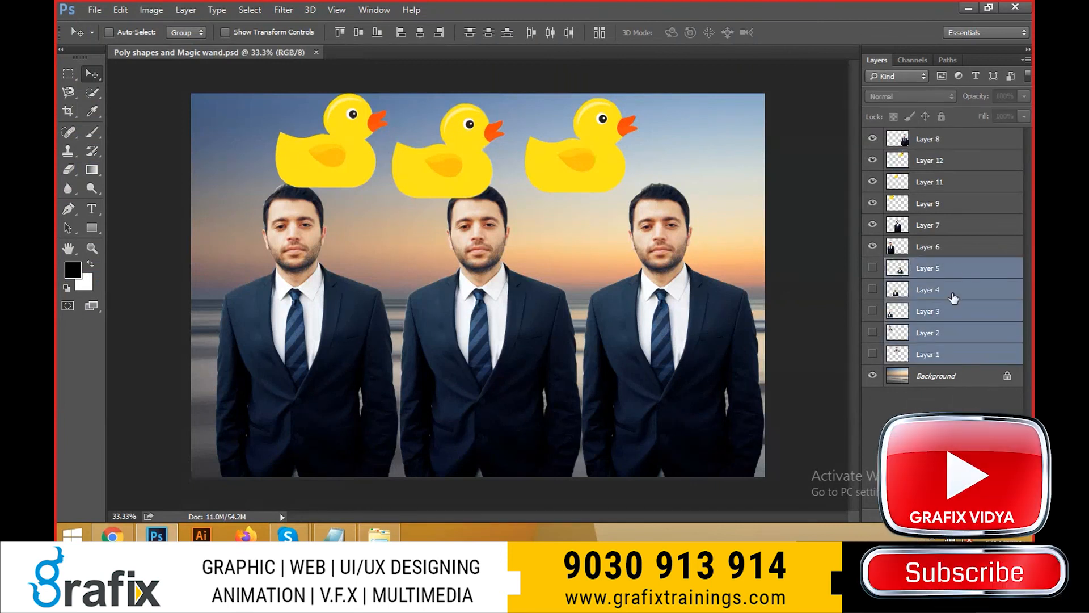
left_click(943, 182)
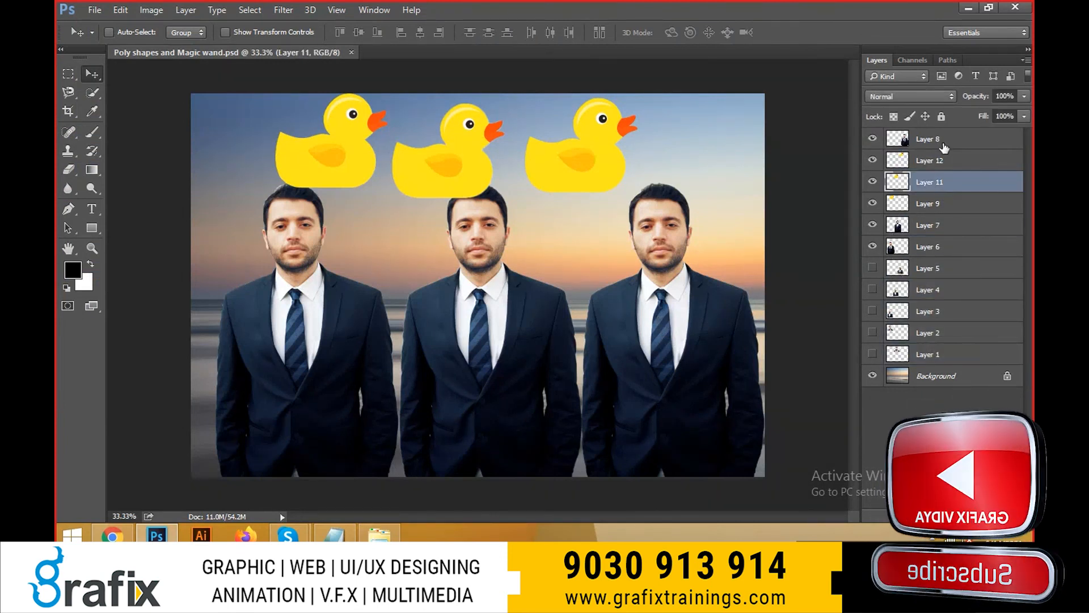
left_click(943, 147)
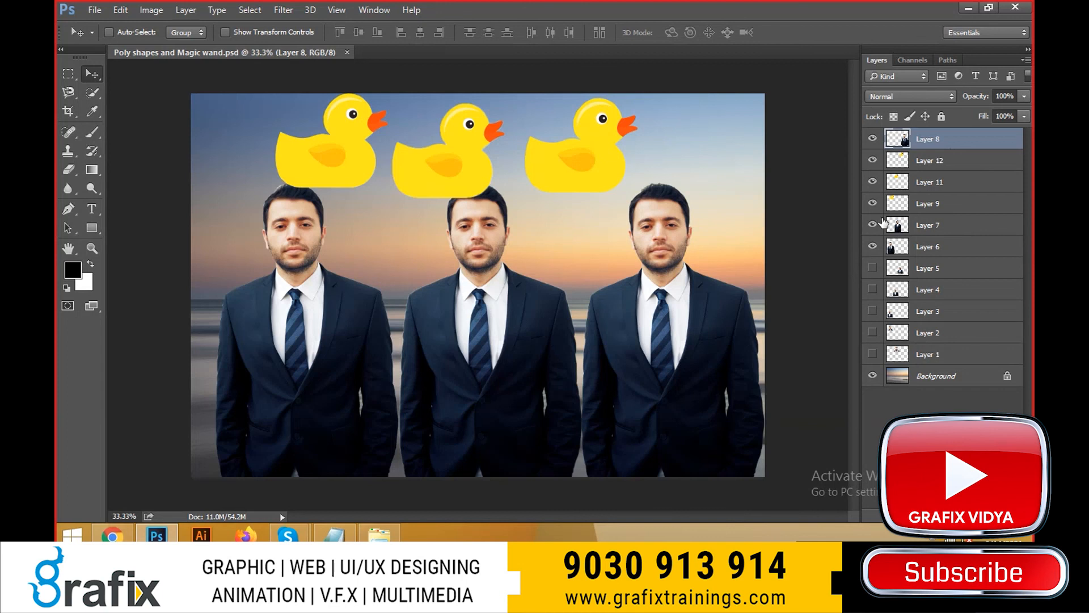
- Pick the Background and Layer 8 in turn from the layers beneath the third man on the canvas
right_click(628, 278)
left_click(647, 284)
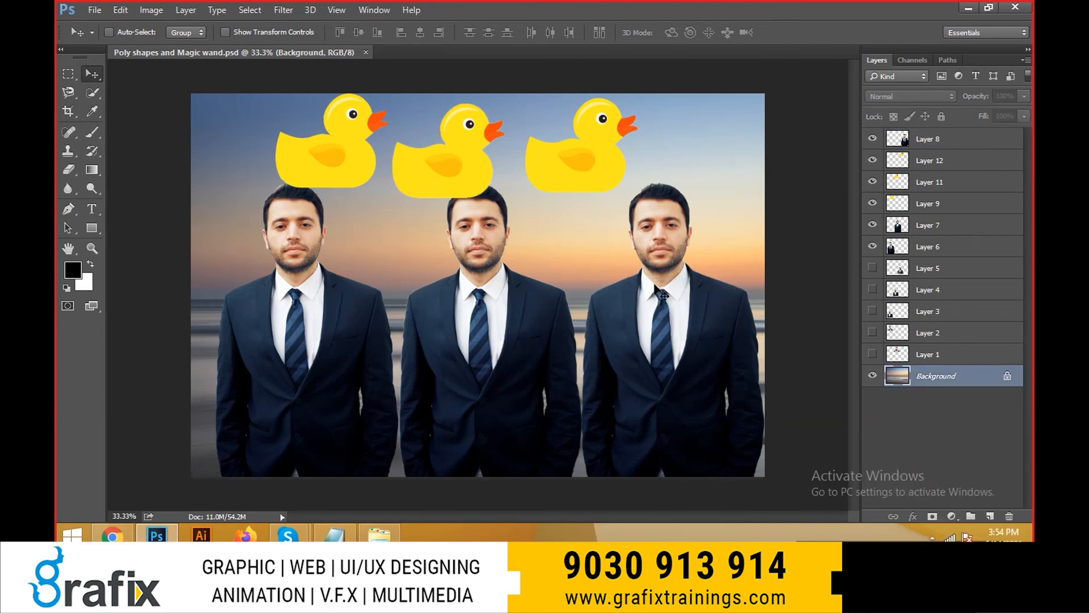
right_click(656, 284)
left_click(670, 291)
- Open the PSD file "Basic Shapes" from folder G-65 alongside the sunset composition
key("ctrl+o")
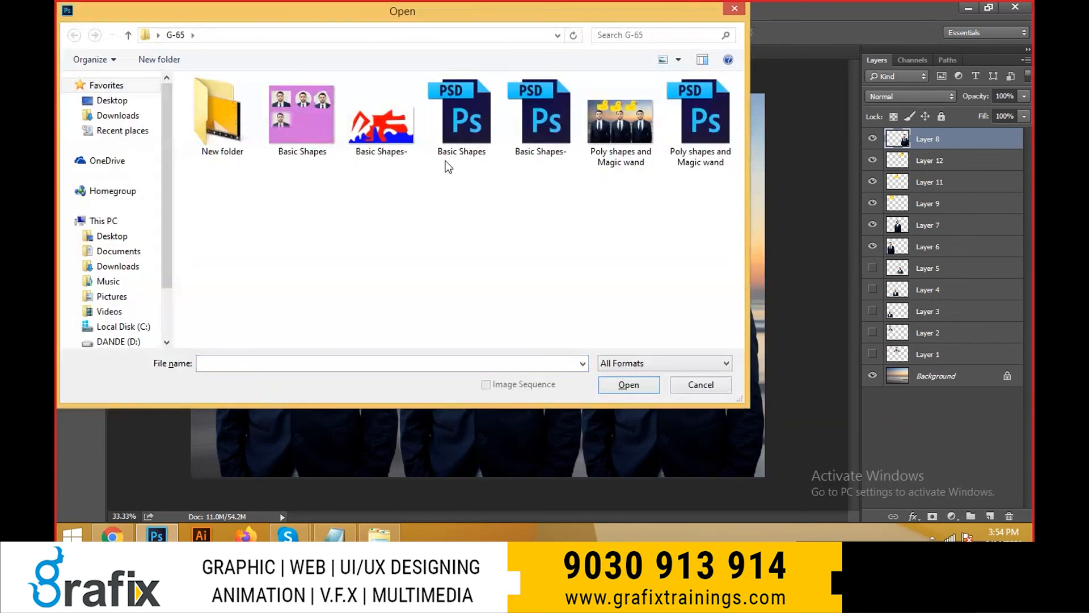
left_click(457, 129)
double_click(457, 129)
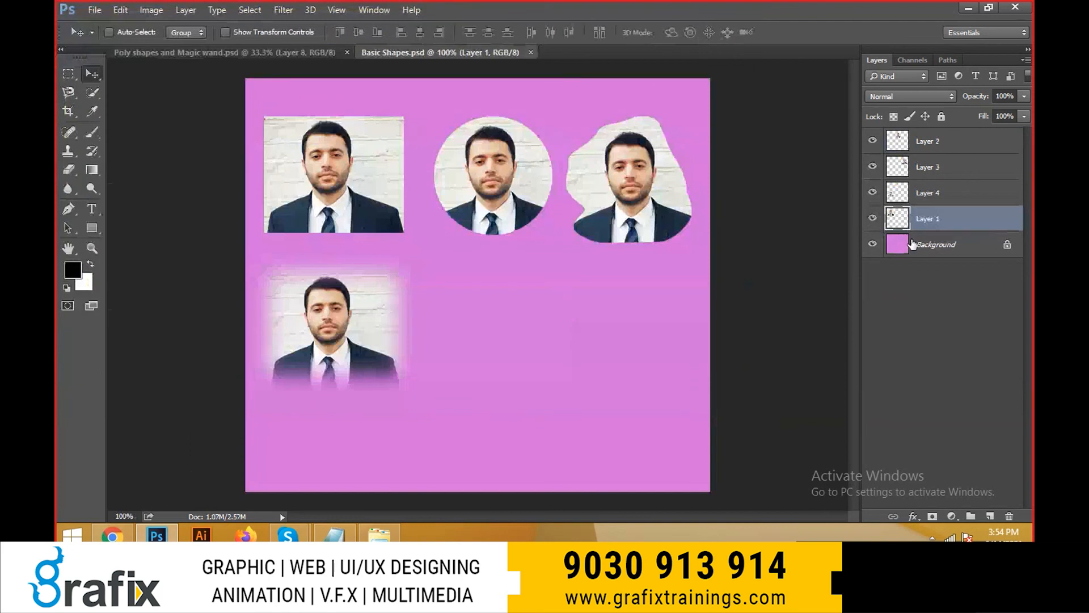
- Fill the Background layer of Basic Shapes with the coral red colour ed4646
left_click(914, 243)
left_click(73, 270)
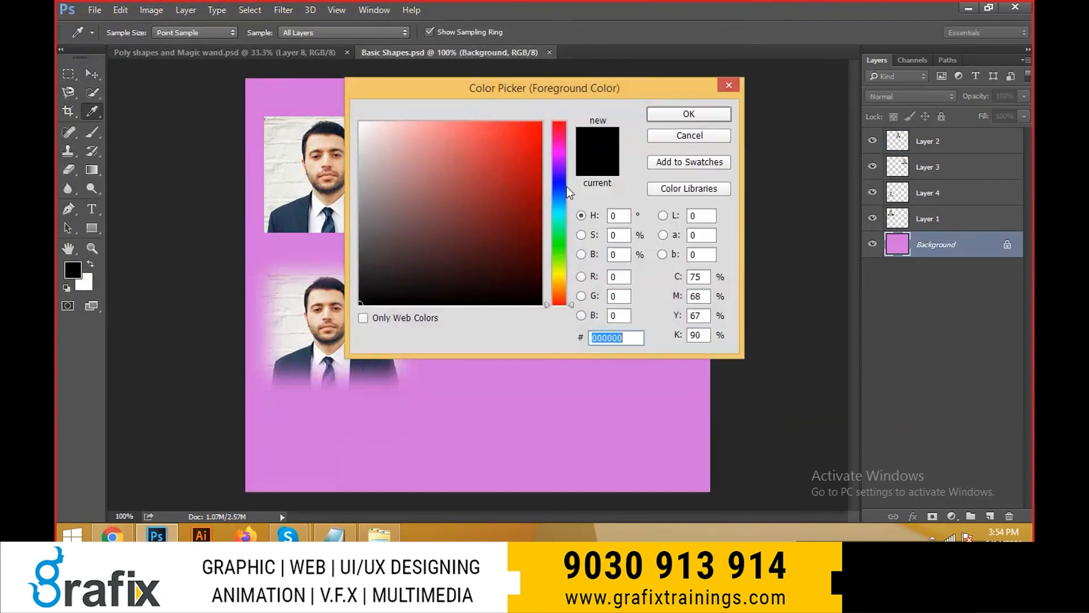
left_click(498, 147)
left_click_drag(498, 146, 489, 134)
left_click(703, 114)
key("alt+Delete")
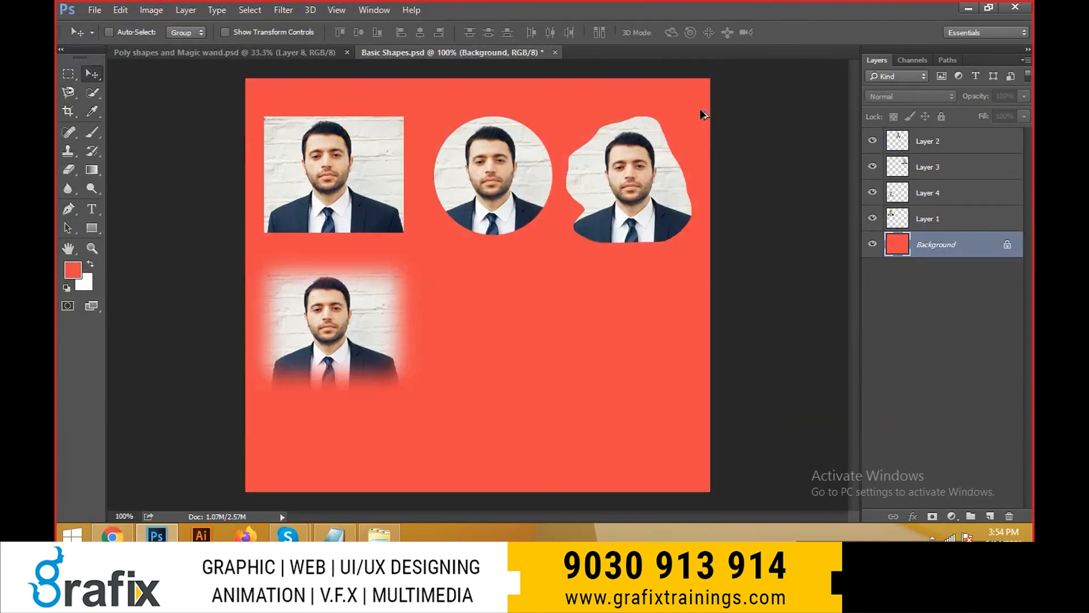
- Pick the freeform-cut portrait on Layer 3 from the canvas, shift it slightly downward and delete its layer
right_click(672, 177)
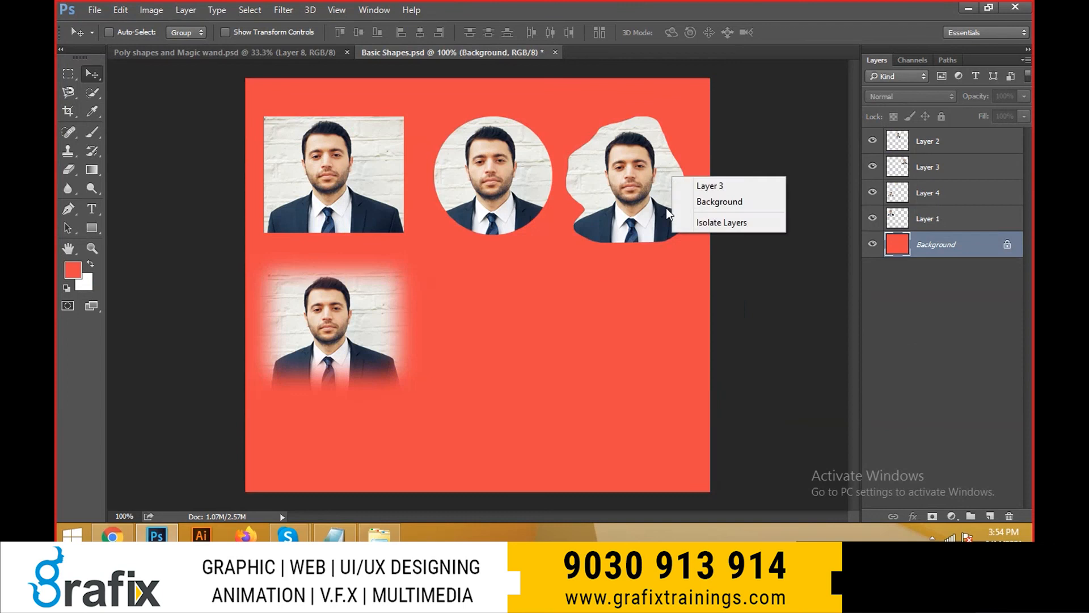
right_click(668, 178)
left_click(681, 187)
left_click_drag(672, 204, 682, 230)
left_click(1009, 515)
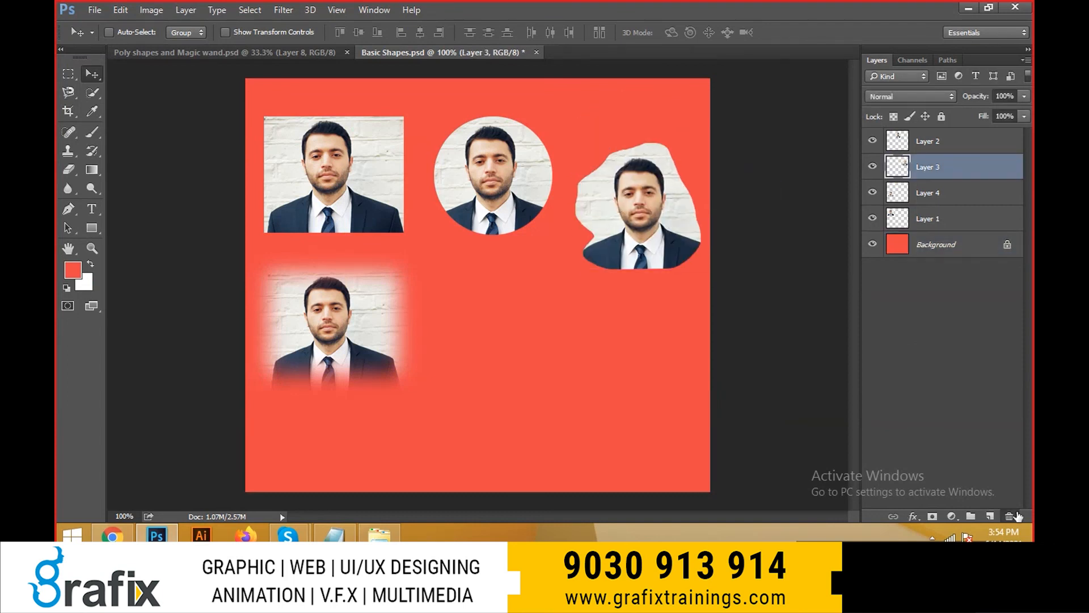
left_click(515, 206)
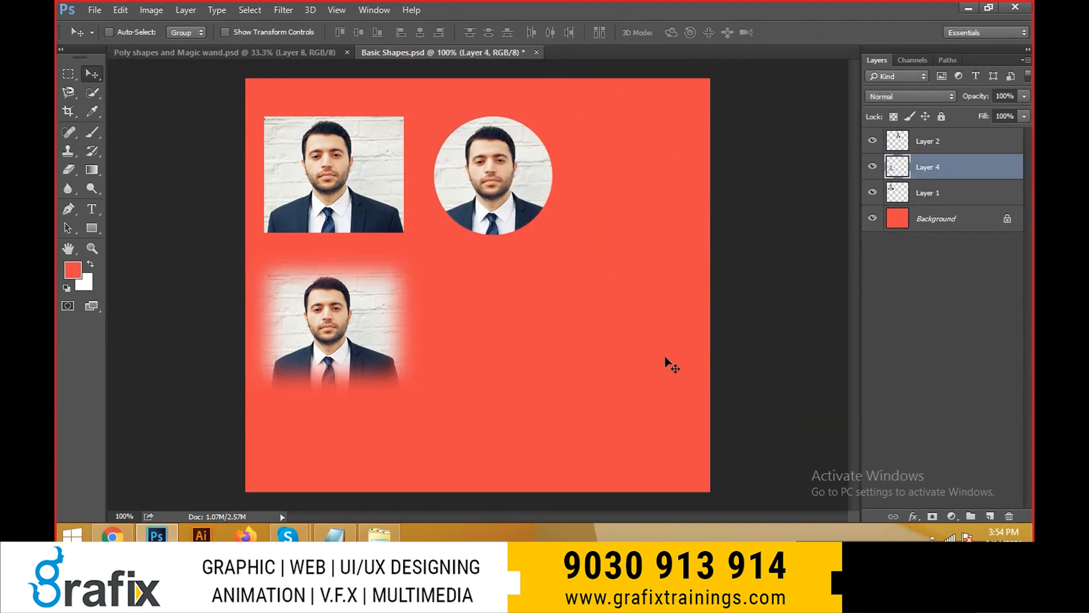
- Open the PSD file "Basic Shapes-" from folder G-65
key("ctrl+o")
left_click(462, 145)
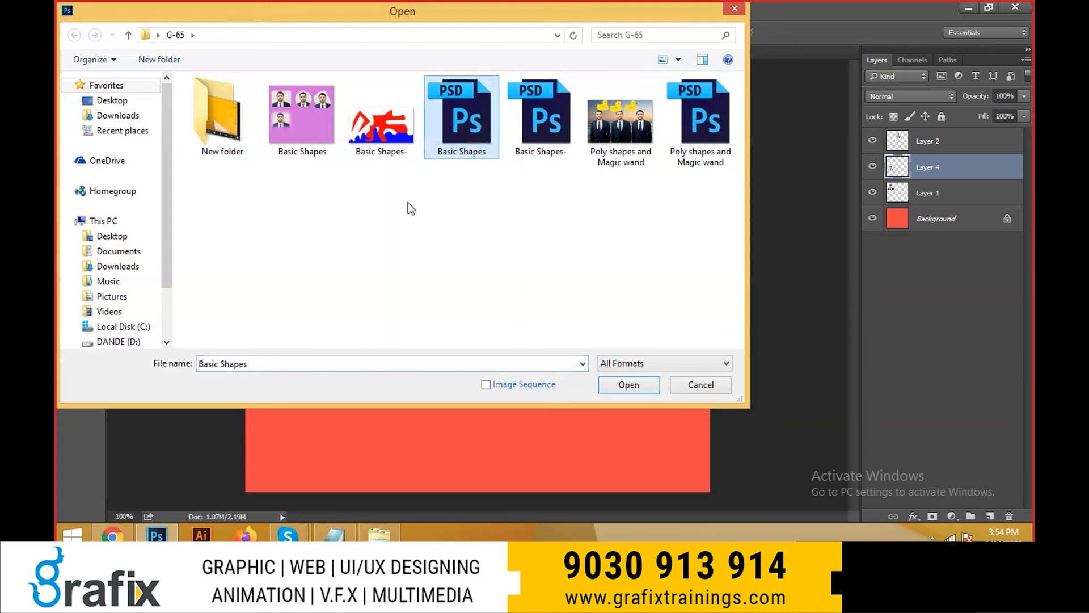
double_click(565, 132)
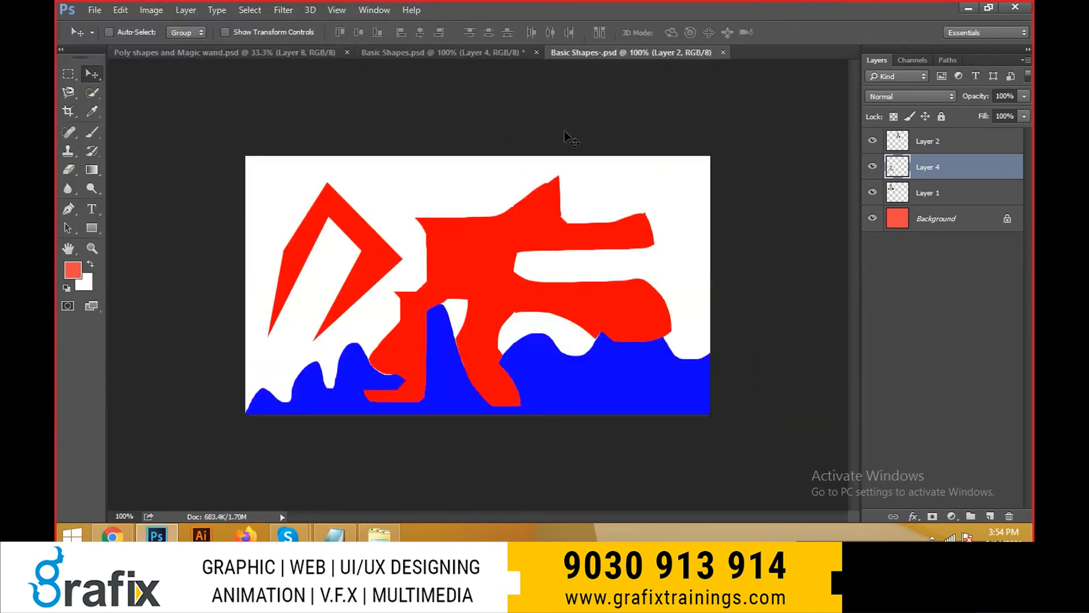
- Select the large red shape on Layer 2 from the canvas and recolour only its pixels green, 00ab04
right_click(530, 213)
left_click(545, 226)
left_click(71, 270)
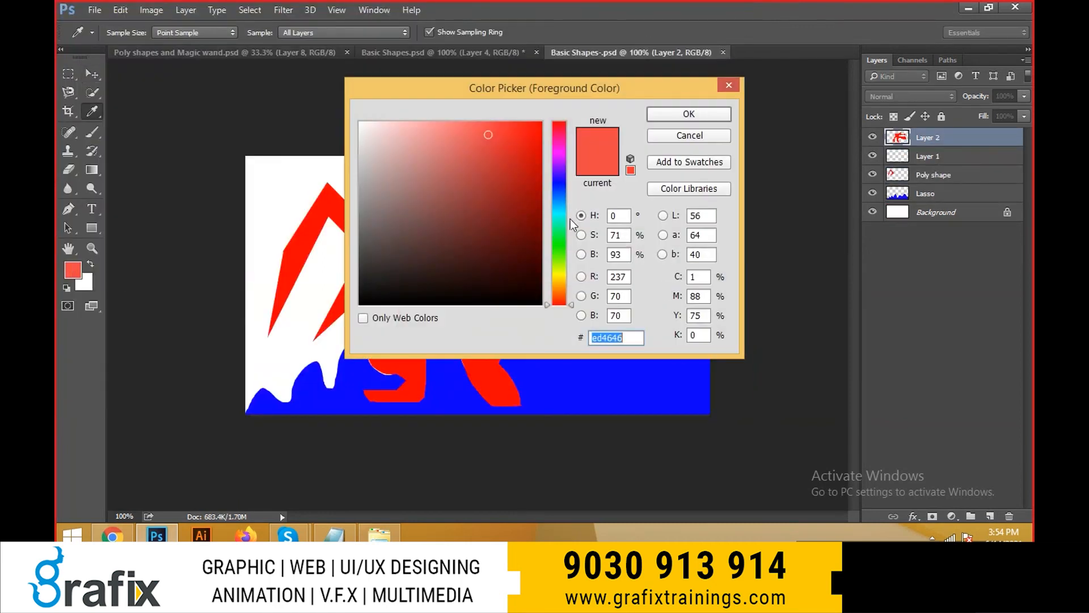
mouse_move(563, 222)
left_mouse_down()
mouse_move(564, 197)
mouse_move(562, 243)
left_mouse_up()
left_click(541, 183)
left_click(717, 114)
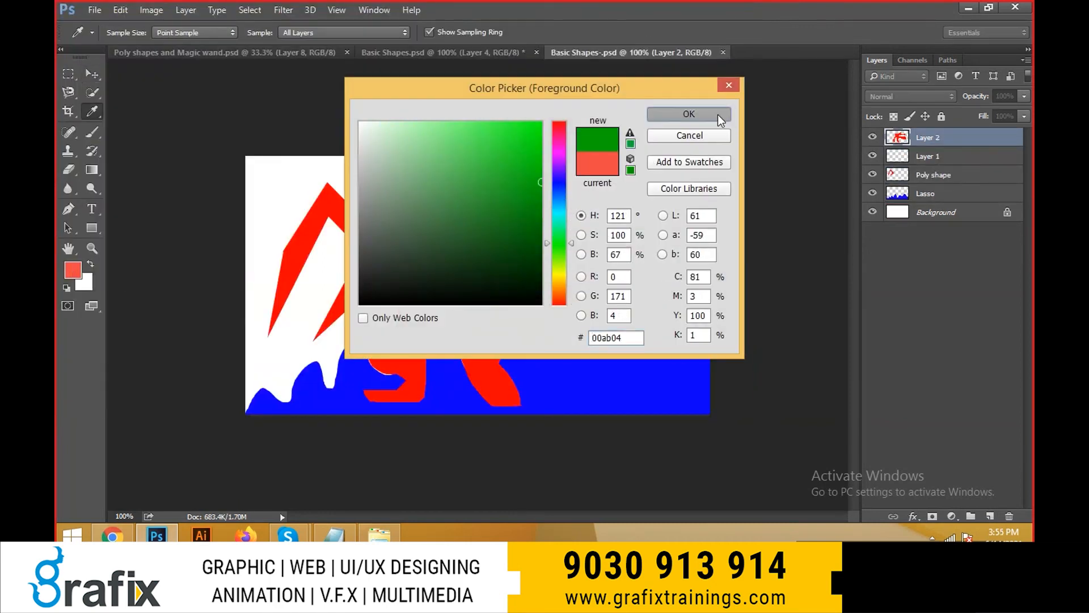
key("shift+alt+BackSpace")
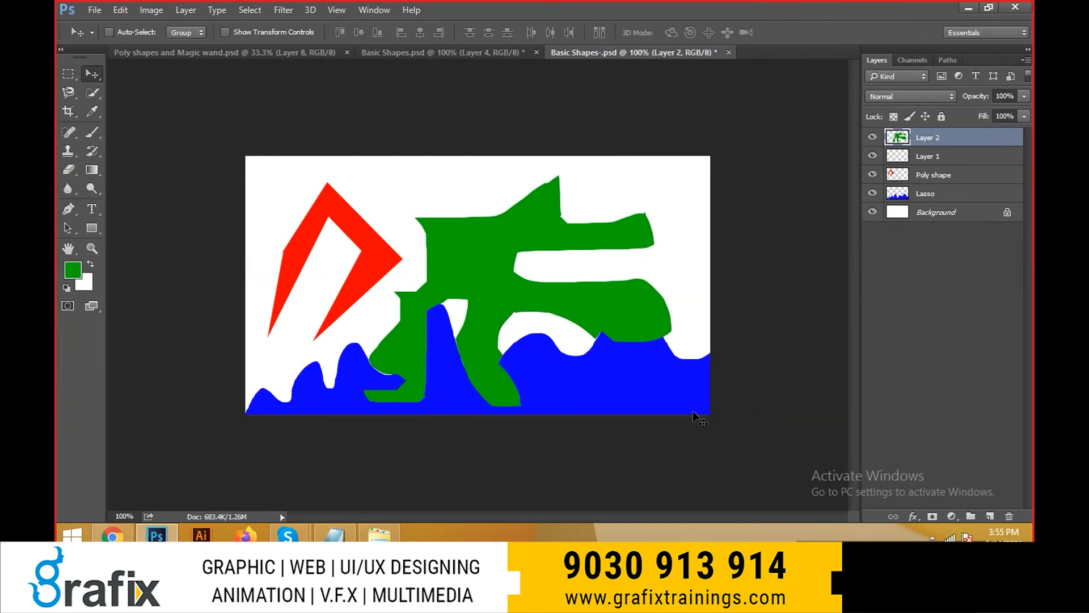
- Select the Poly shape layer from the canvas and recolour only its pixels bright magenta
right_click(334, 216)
left_click(348, 222)
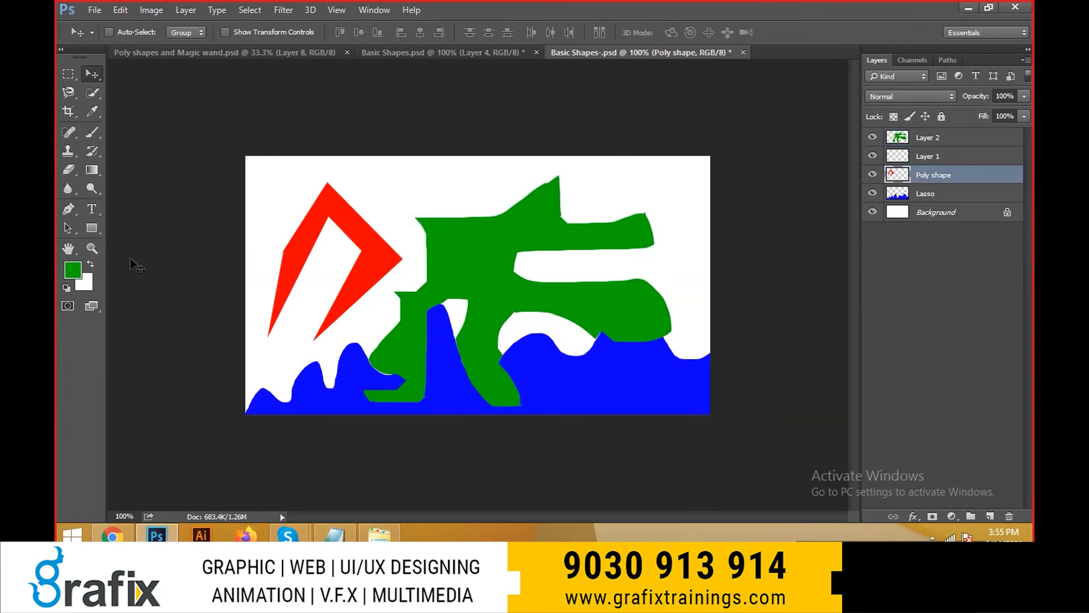
left_click(81, 273)
left_click_drag(556, 230, 556, 302)
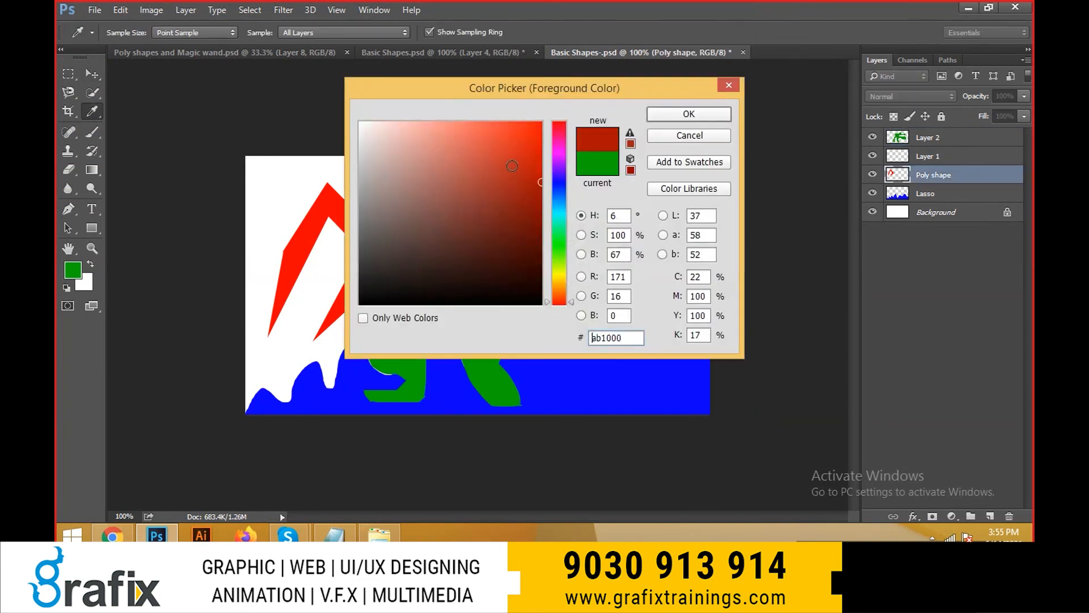
left_click(541, 121)
left_click(559, 135)
left_click(556, 156)
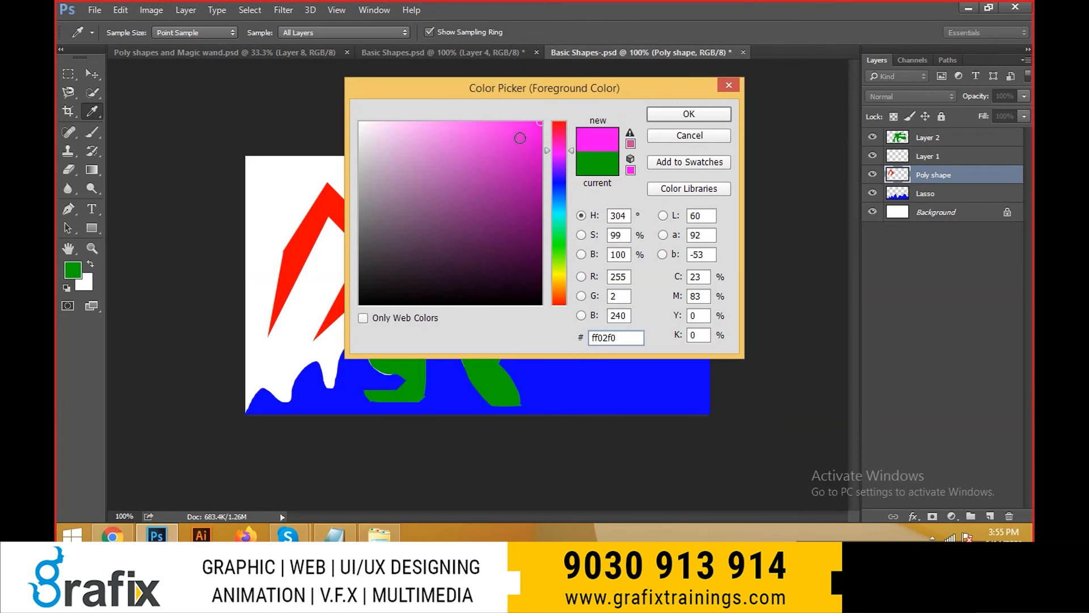
left_click(519, 134)
left_click(688, 114)
key("shift+alt+BackSpace")
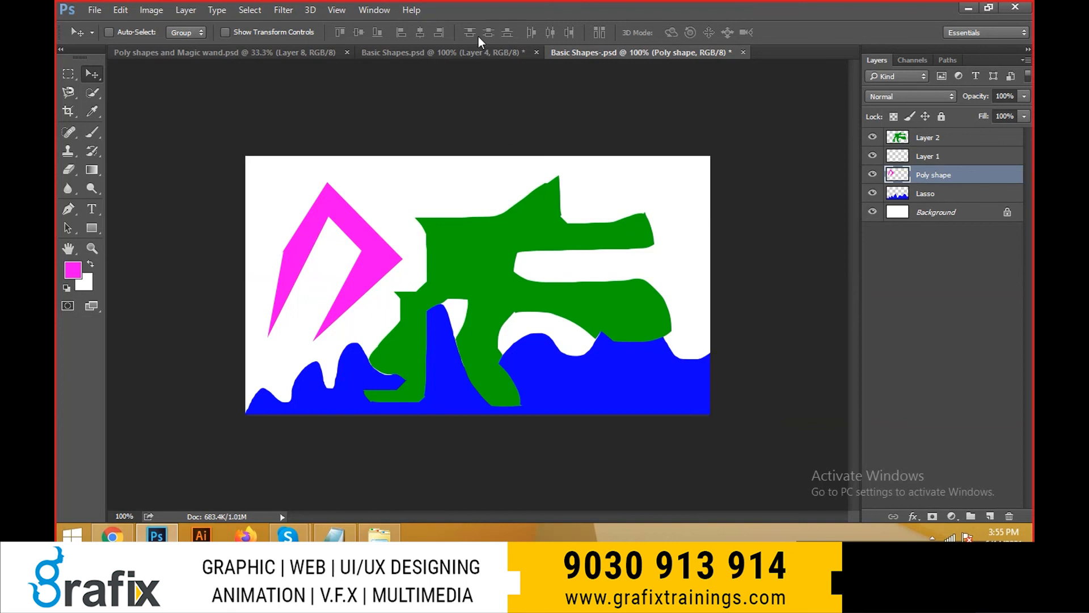
- Review the open documents, ending on "Poly shapes and Magic wand", and pick the third duck's Layer 12 on the canvas
left_click(471, 52)
left_click(543, 51)
left_click(154, 51)
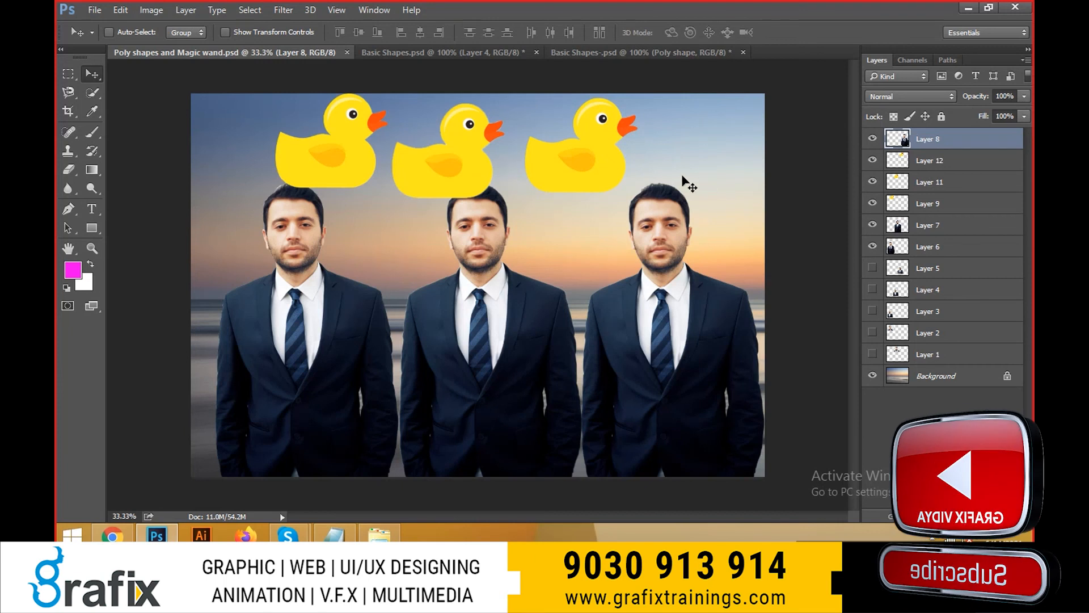
right_click(610, 164)
left_click(635, 181)
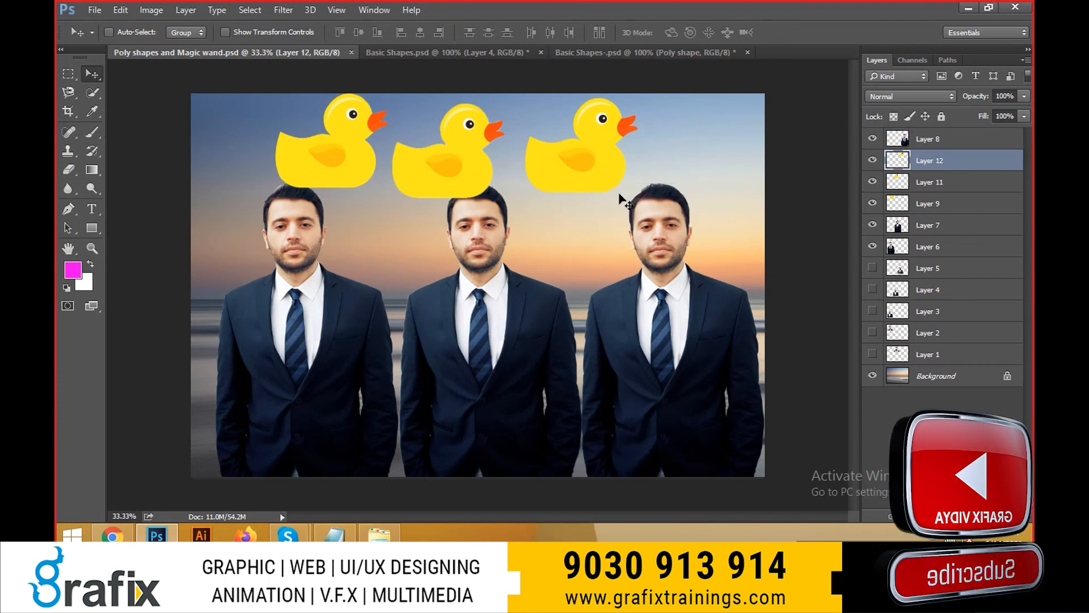
- Switch to Chrome, browse the Pixabay home page photos and open the Big Ben clock tower picture
left_click(113, 535)
scroll(601, 476, "down", 5)
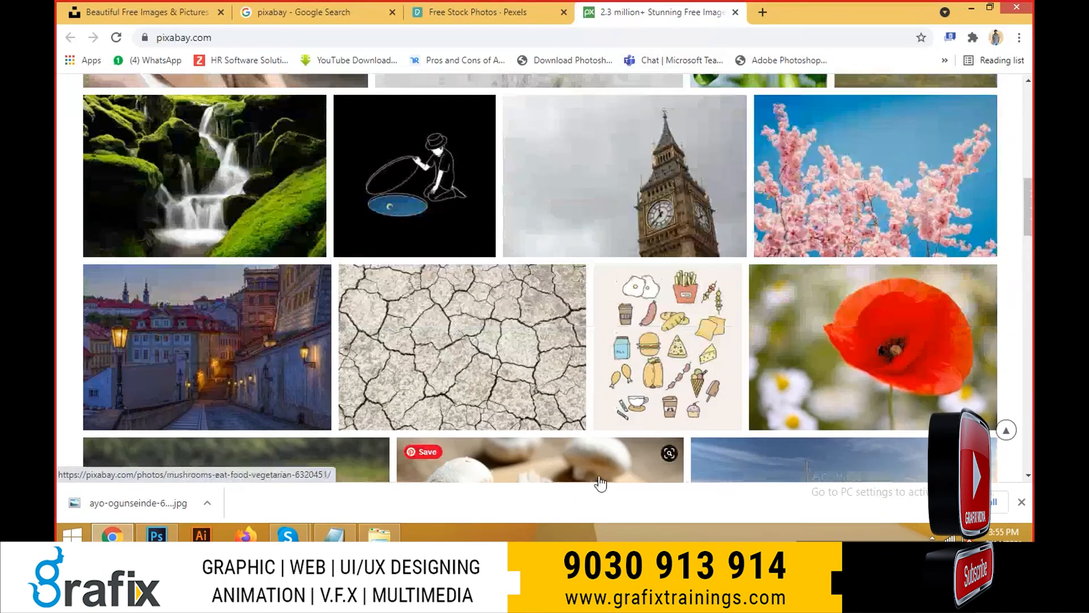
scroll(433, 365, "up", 10)
scroll(696, 399, "down", 11)
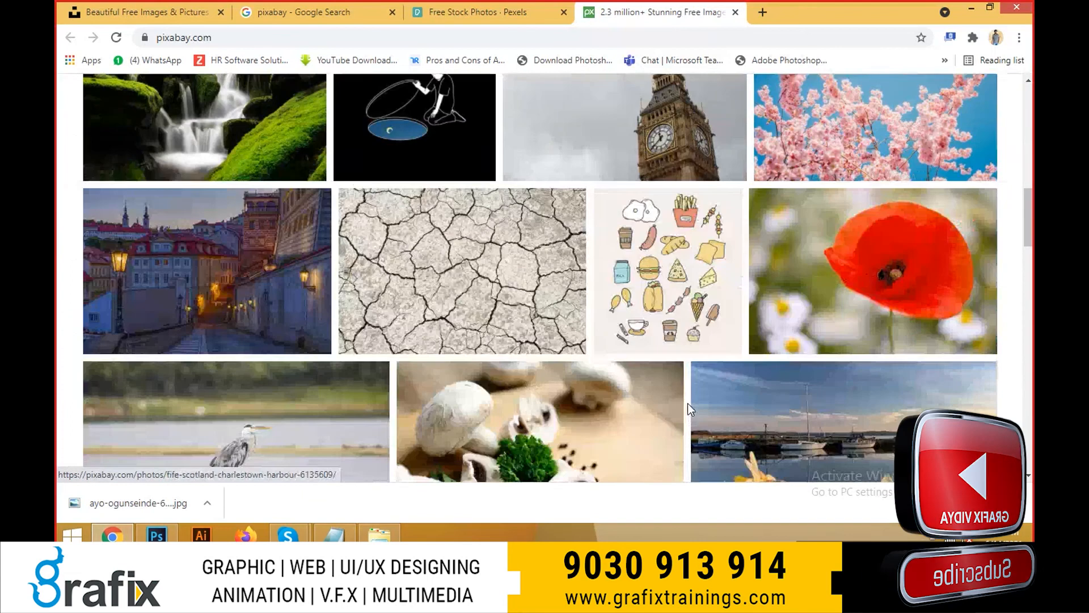
scroll(687, 404, "up", 5)
left_click(686, 400)
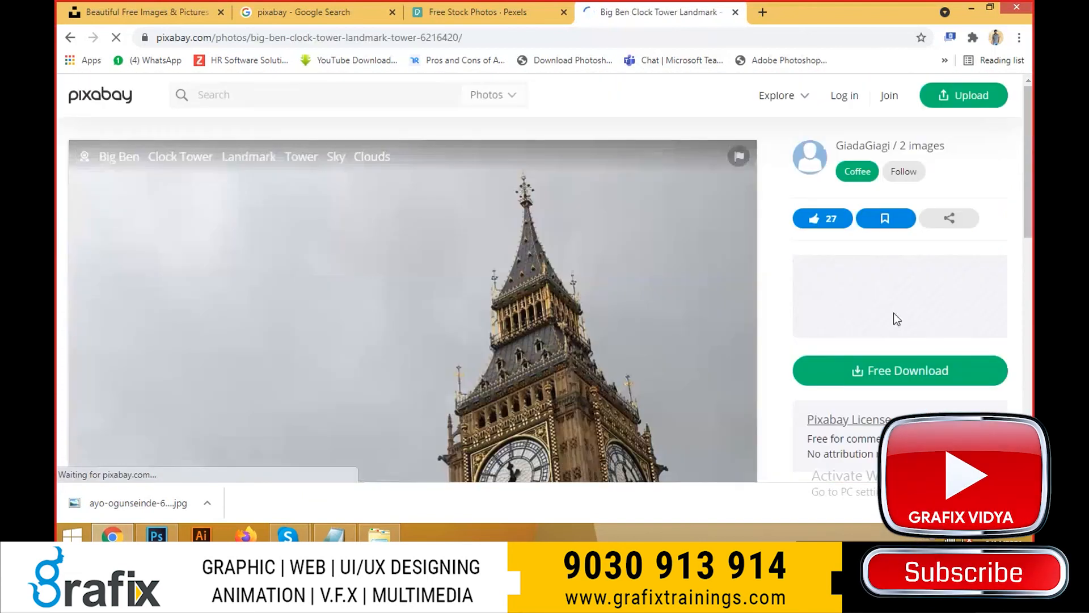
- View more iStock pictures related to the Big Ben clock tower photo and close that page
scroll(794, 295, "down", 10)
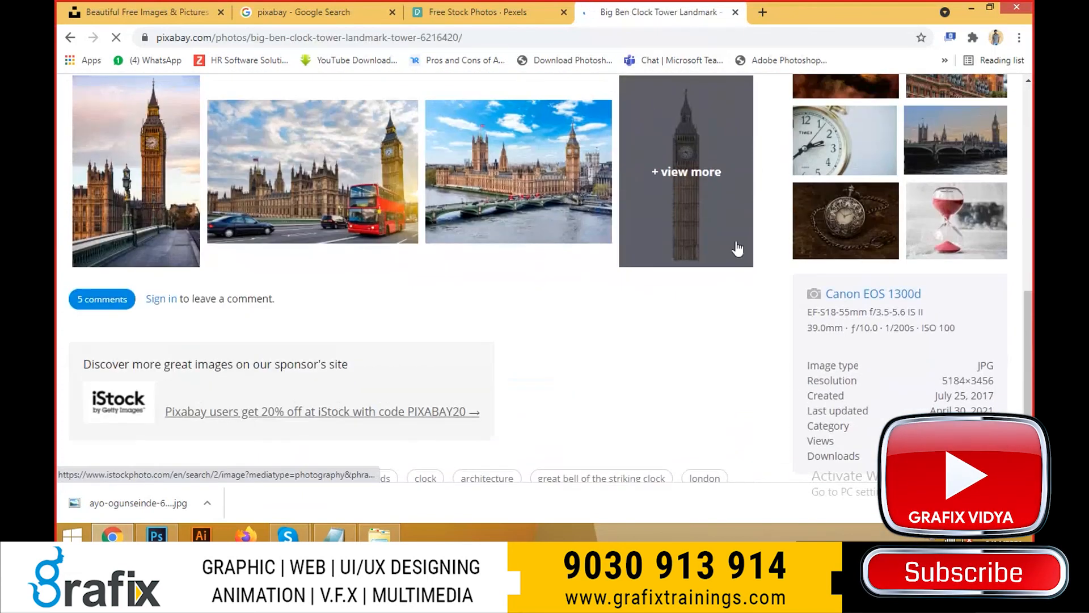
left_click(735, 250)
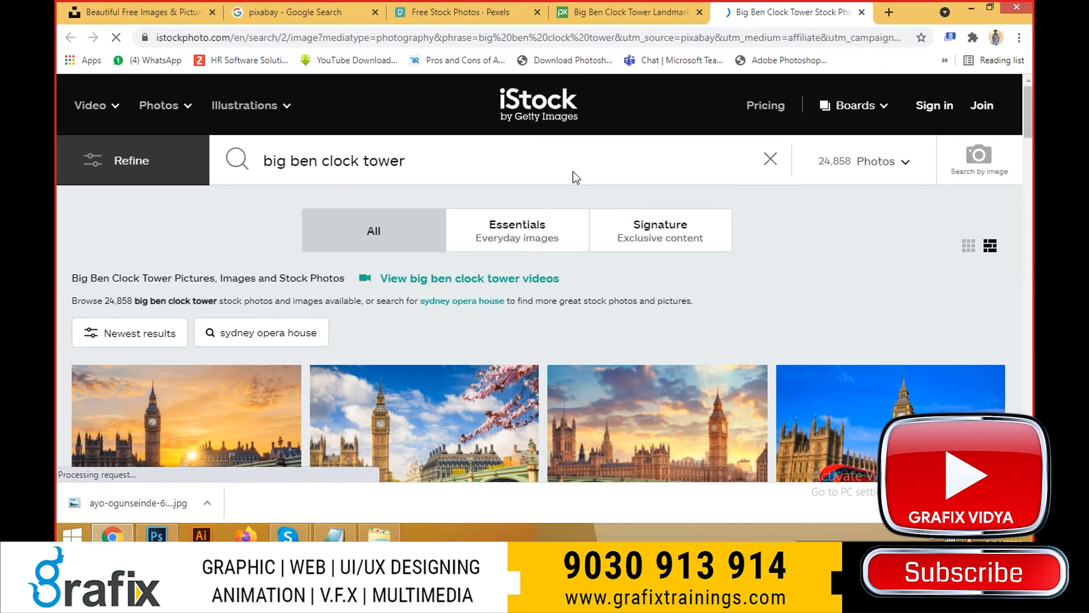
key("ctrl+w")
- Browse the Pexels photo feed, briefly viewing the orange slices with a striped straw and returning to the feed
left_click(553, 5)
scroll(499, 284, "down", 15)
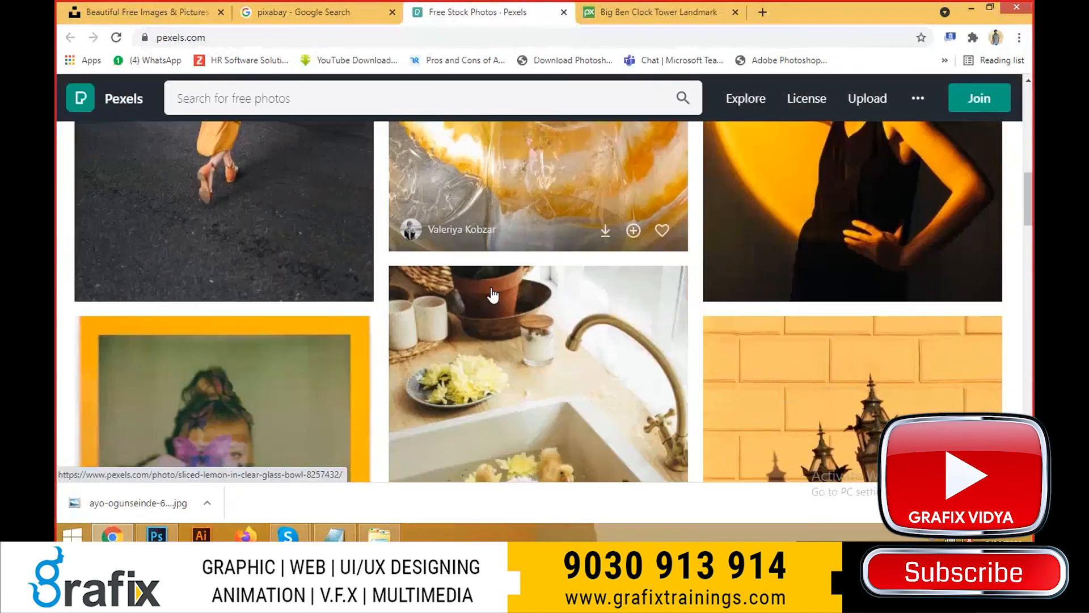
scroll(544, 312, "down", 4)
scroll(545, 312, "up", 6)
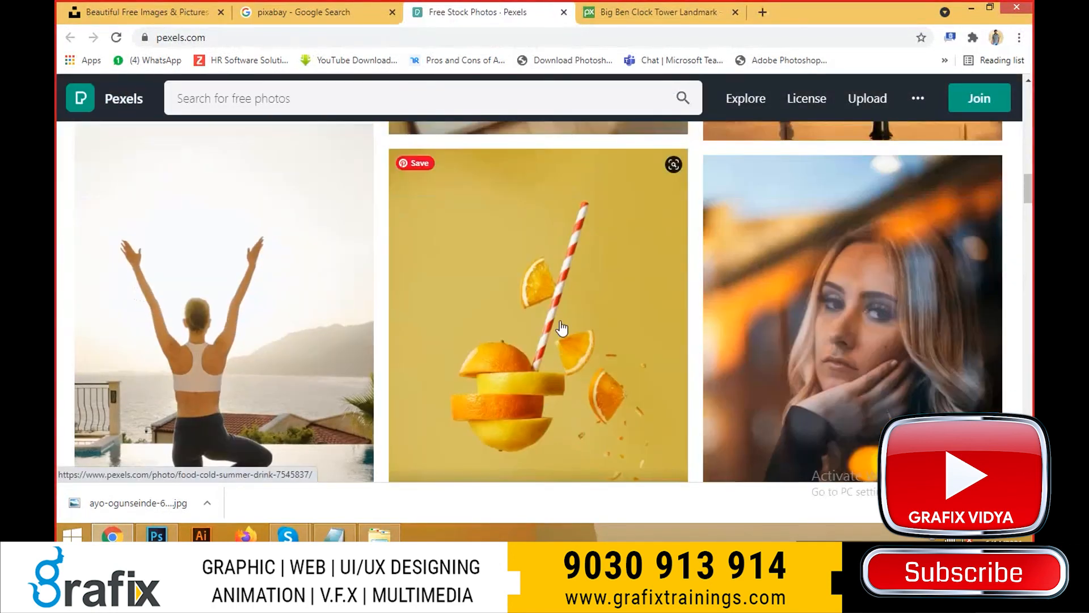
left_click(562, 331)
key("Escape")
scroll(562, 358, "down", 5)
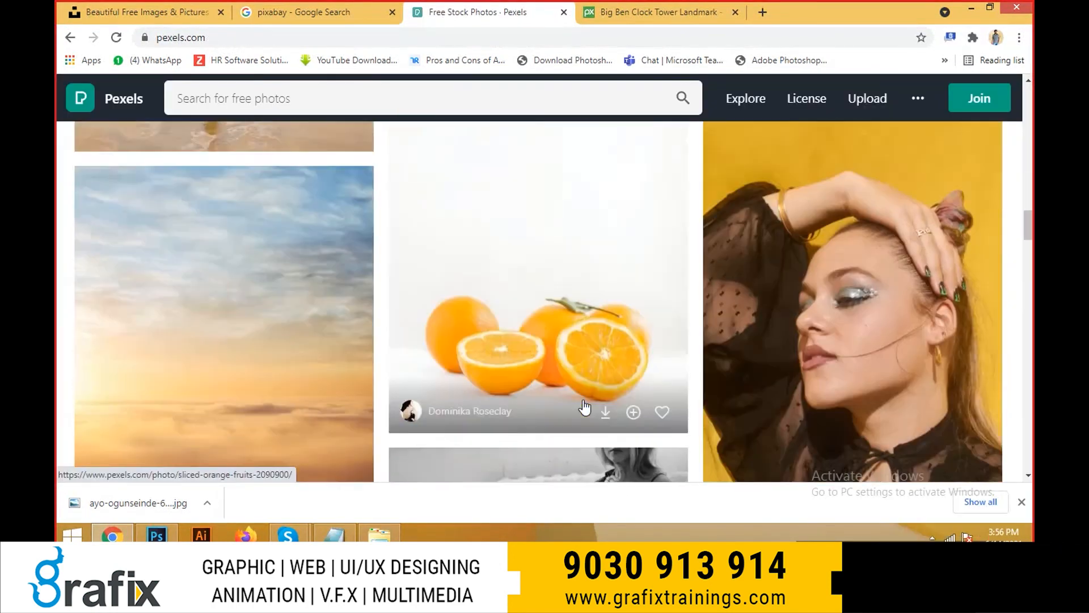
- Open the Pexels photo of sliced orange fruits and, from its similar photos, the sliced yellow lemon on a white surface
left_click(512, 238)
scroll(511, 238, "down", 4)
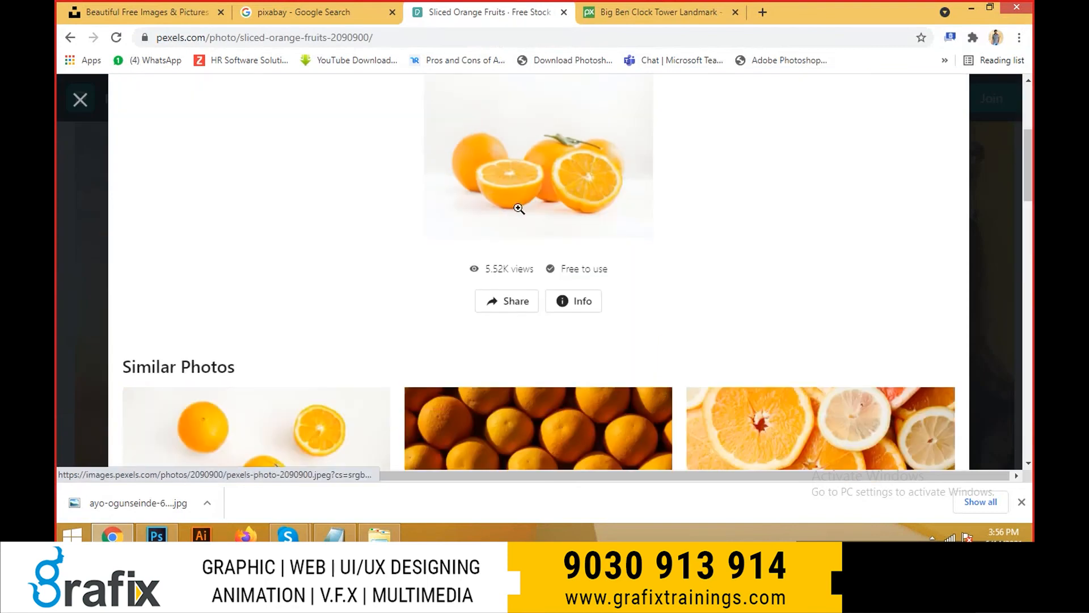
scroll(440, 321, "down", 10)
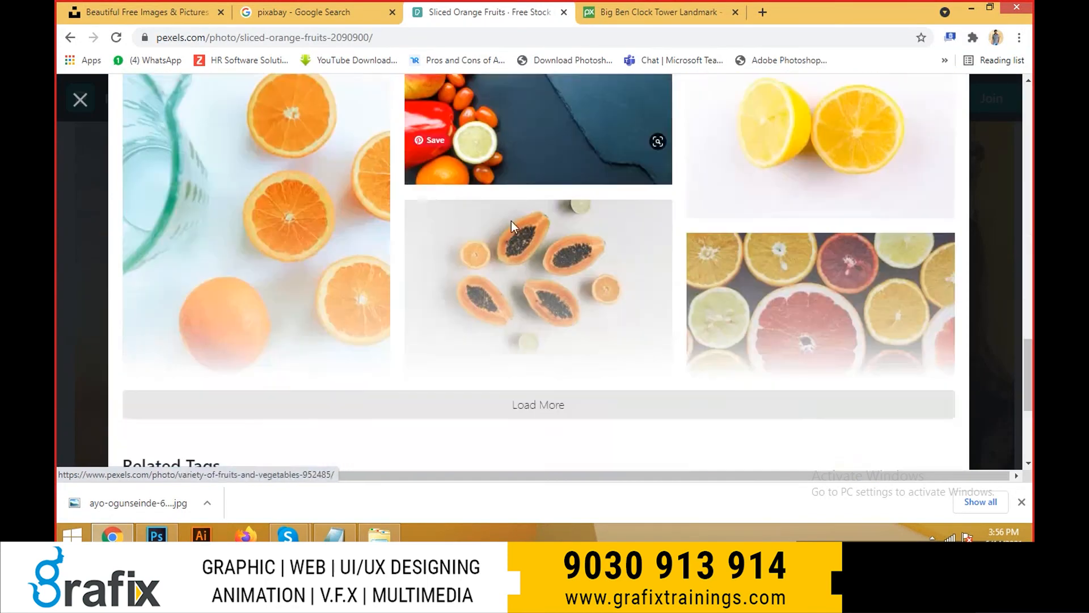
scroll(511, 224, "up", 5)
left_click(848, 346)
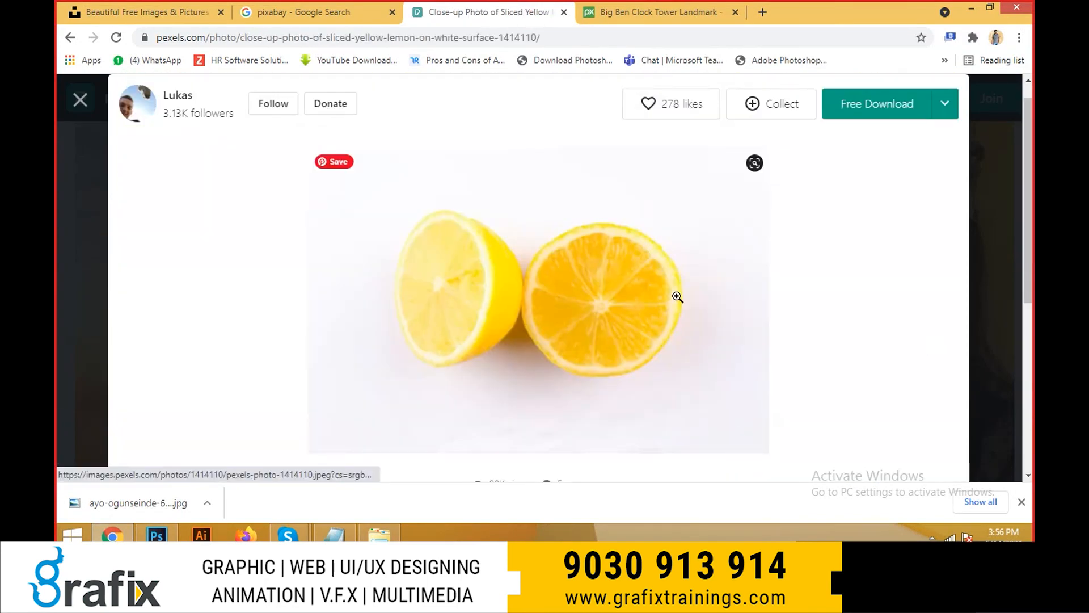
- Open the similar photo of a yellow lemon on a plain blue background and look through its related pictures
scroll(467, 305, "down", 8)
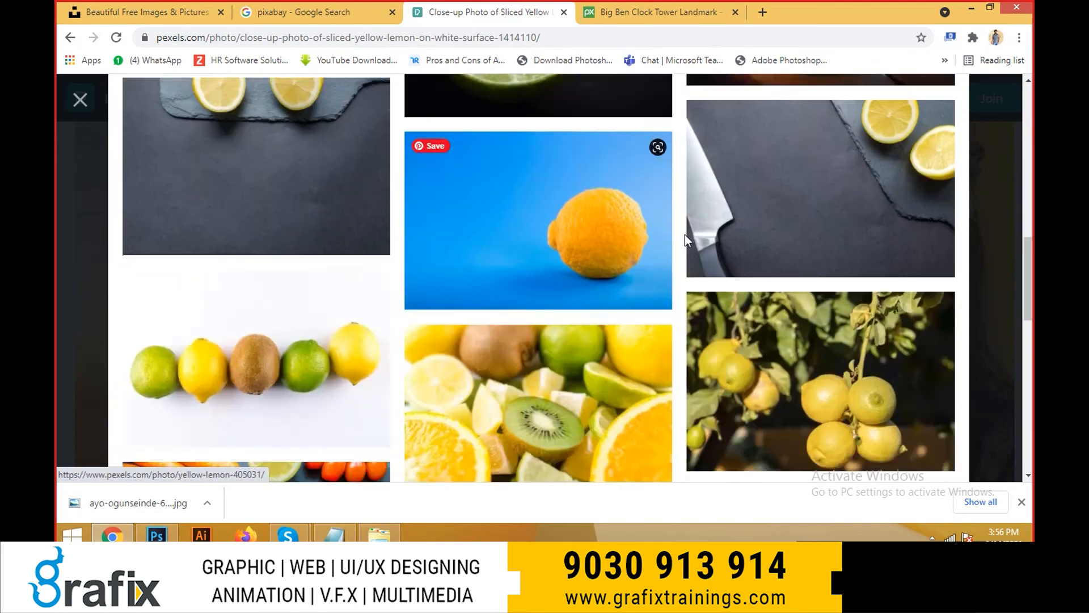
left_click(669, 239)
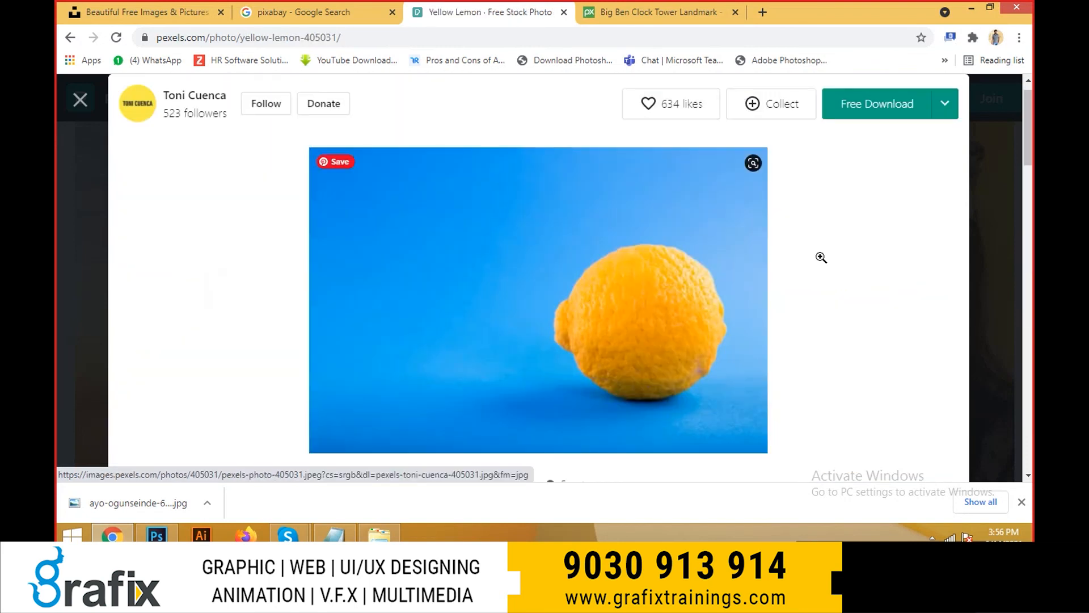
scroll(820, 257, "down", 10)
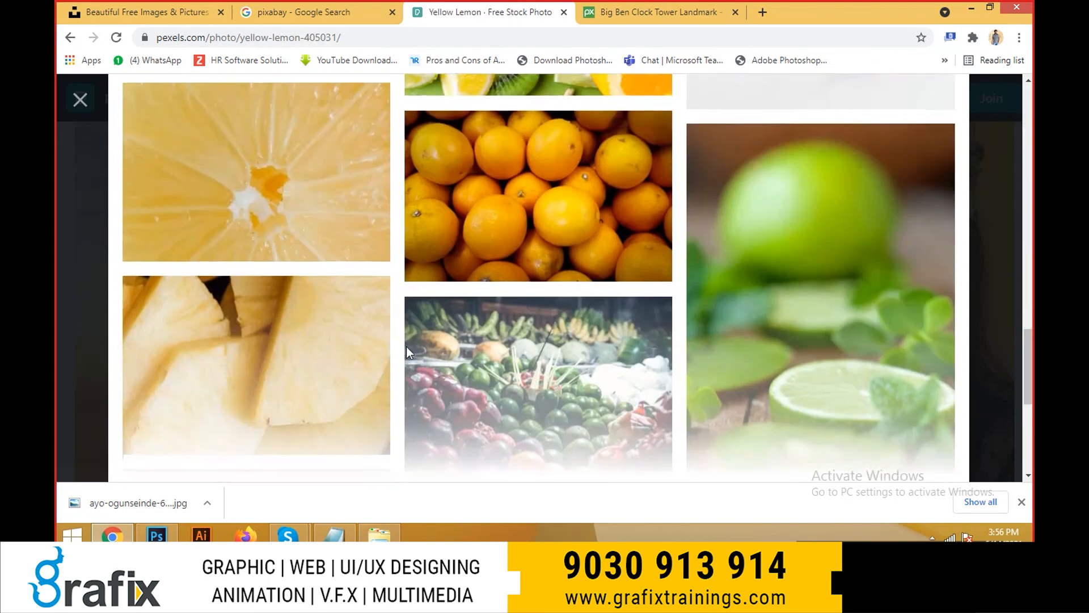
scroll(406, 347, "down", 1)
key("alt+Tab")
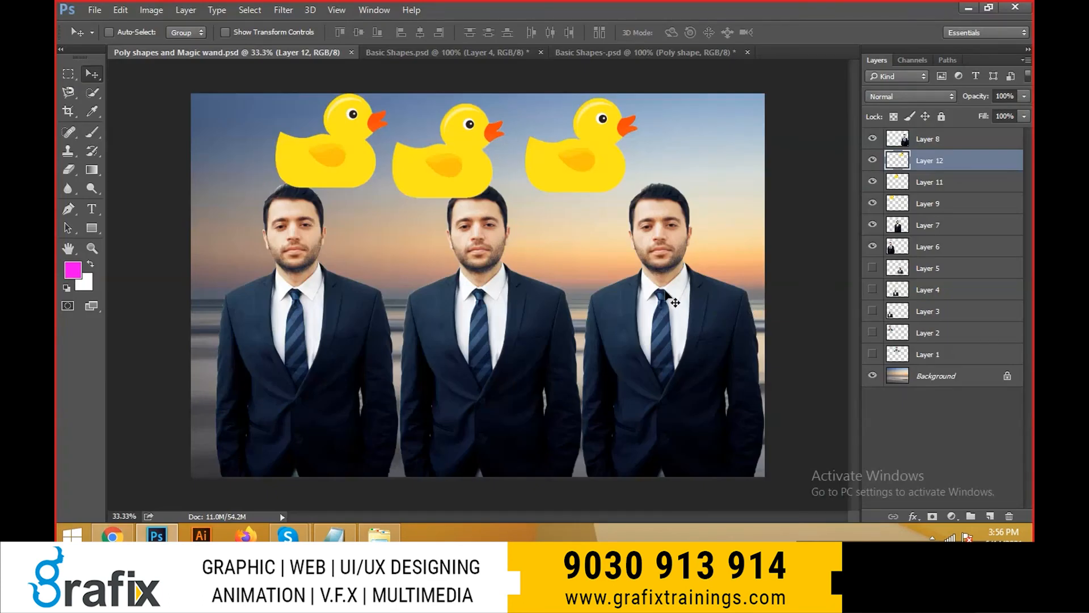
key("alt+Tab")
- Open google.com in a new browser tab and search for "single color background images"
key("ctrl+t")
type("google.com")
key("Return")
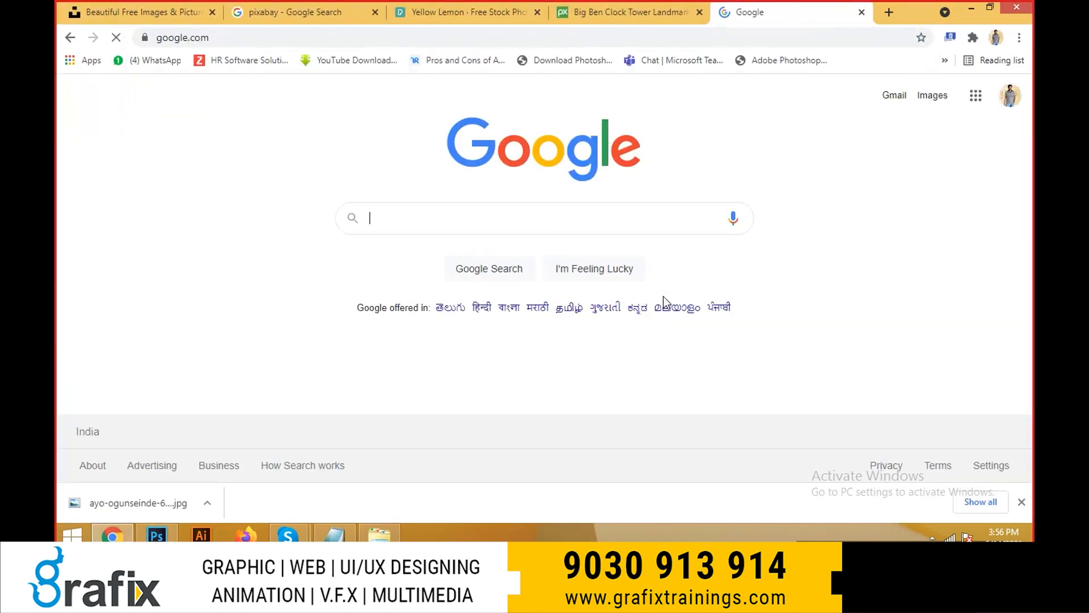
type("single c")
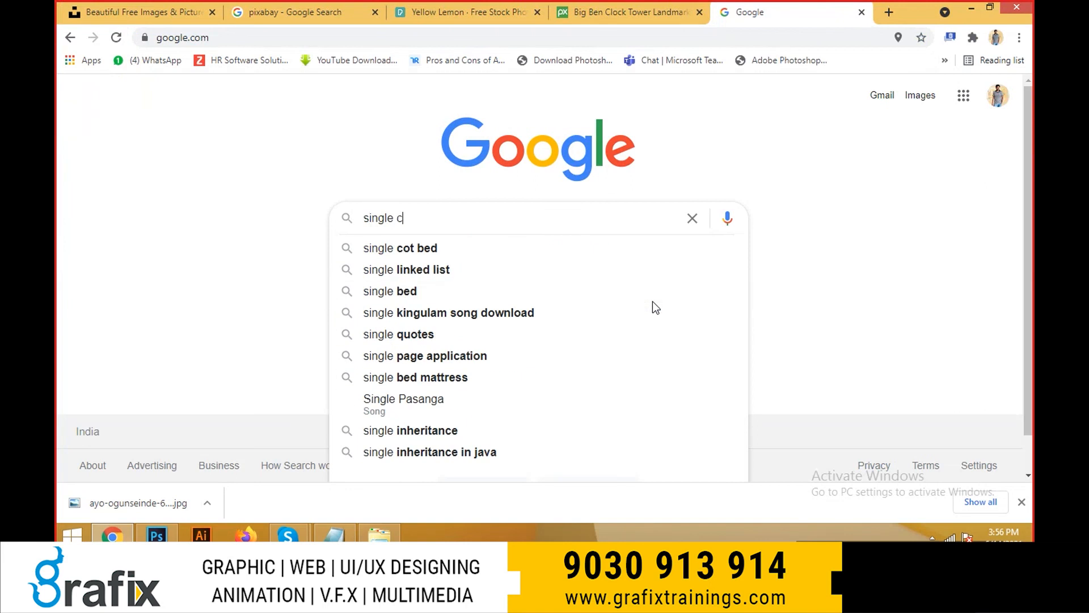
type("olor bac")
key("Down")
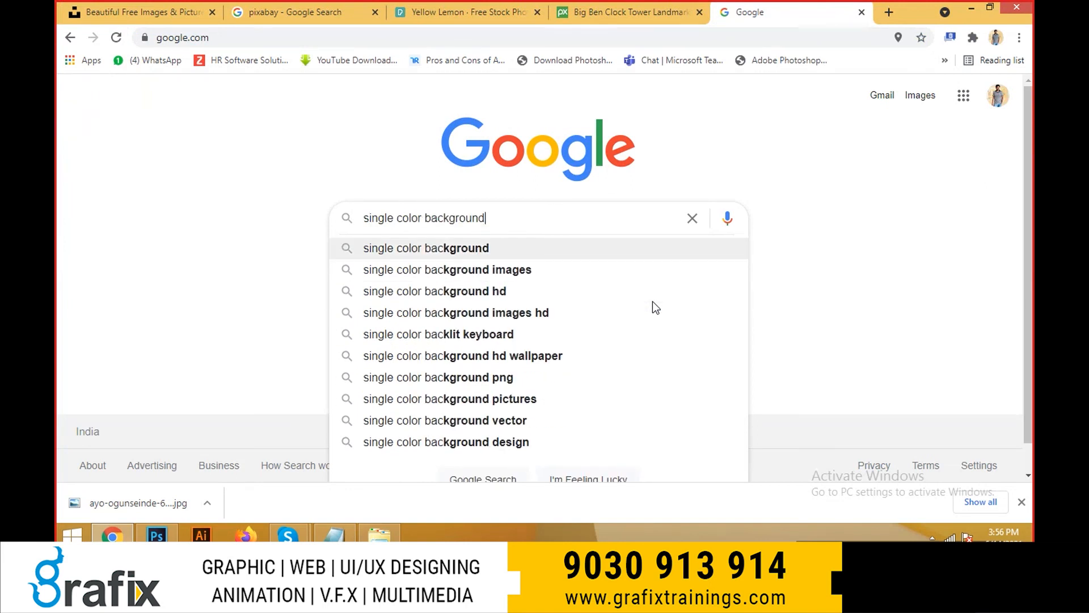
key("Down")
key("Return")
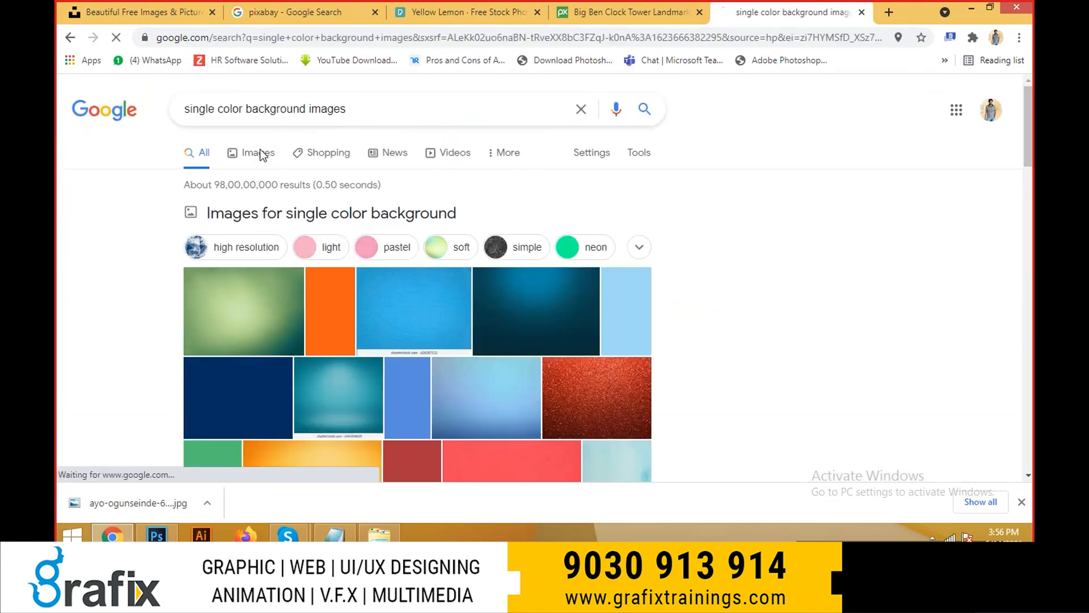
- Switch the Google results to images and search for "people"
left_click(260, 154)
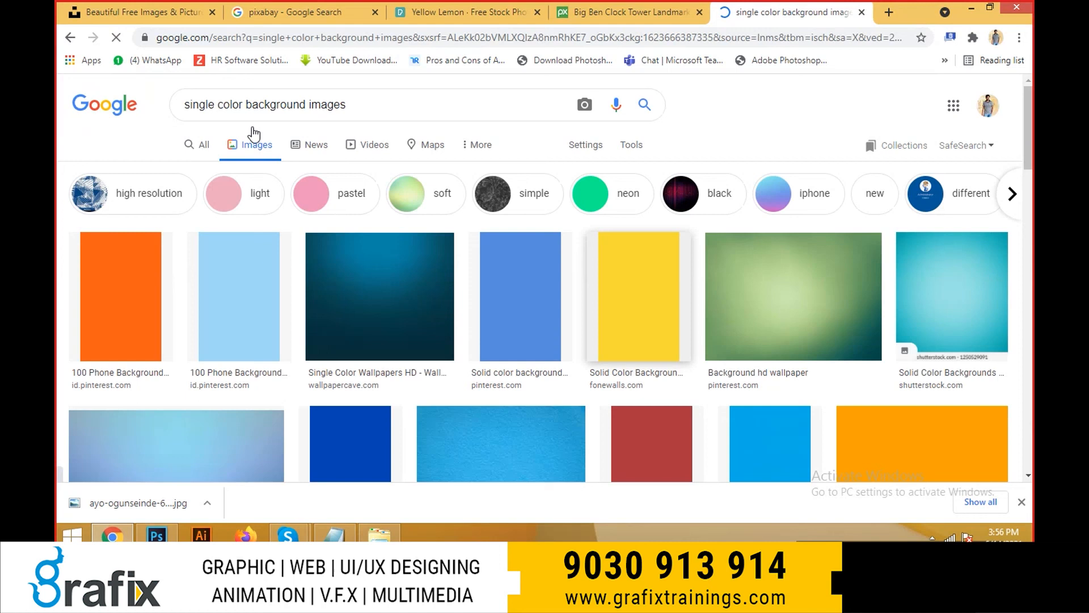
triple_click(275, 104)
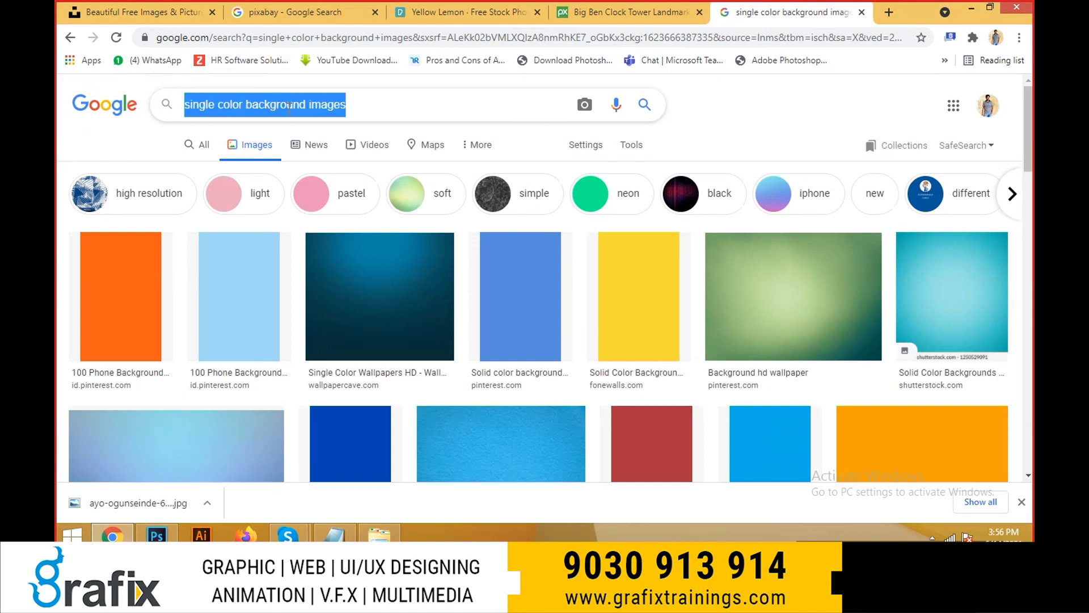
type("people")
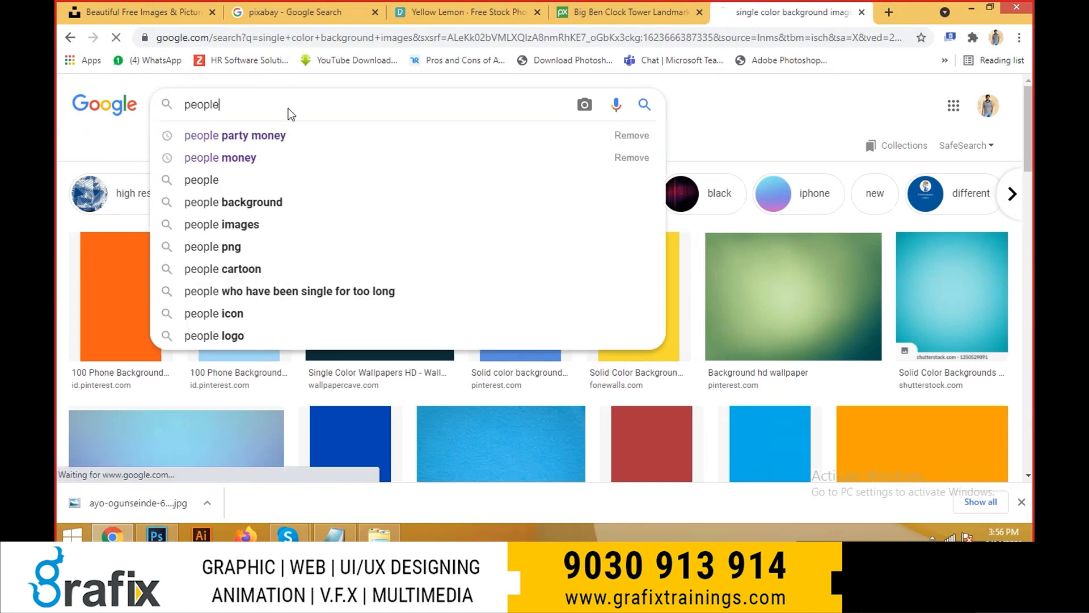
key("Return")
scroll(622, 427, "down", 4)
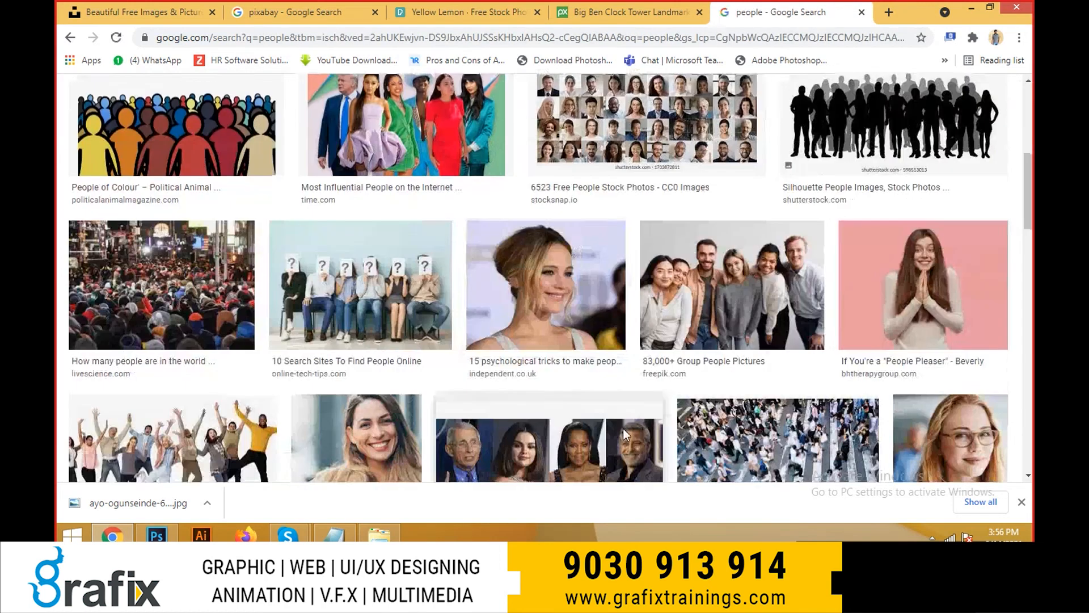
- Preview the picture of the woman on a plain pink background and look through more people images
left_click(942, 311)
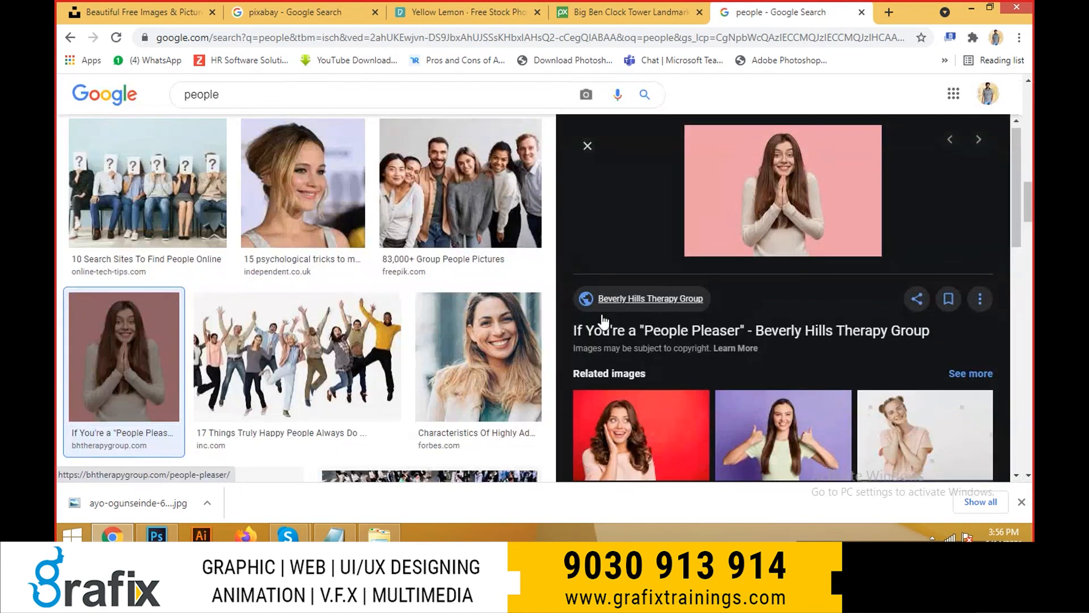
scroll(828, 385, "down", 10)
scroll(921, 384, "down", 5)
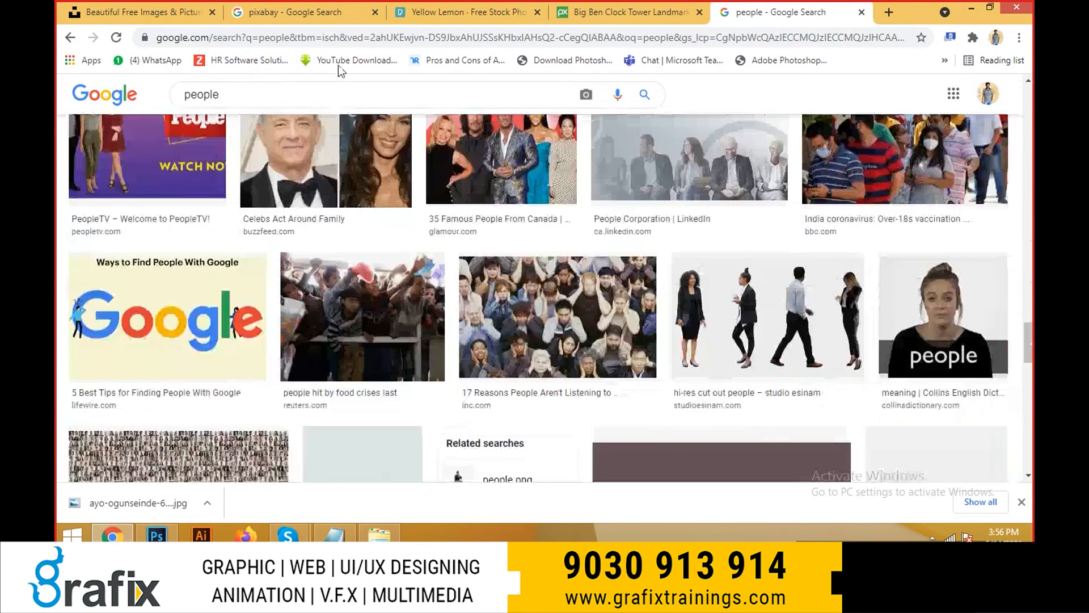
- Search the images for "animals" and briefly preview the sitting cheetah photo
type("animals")
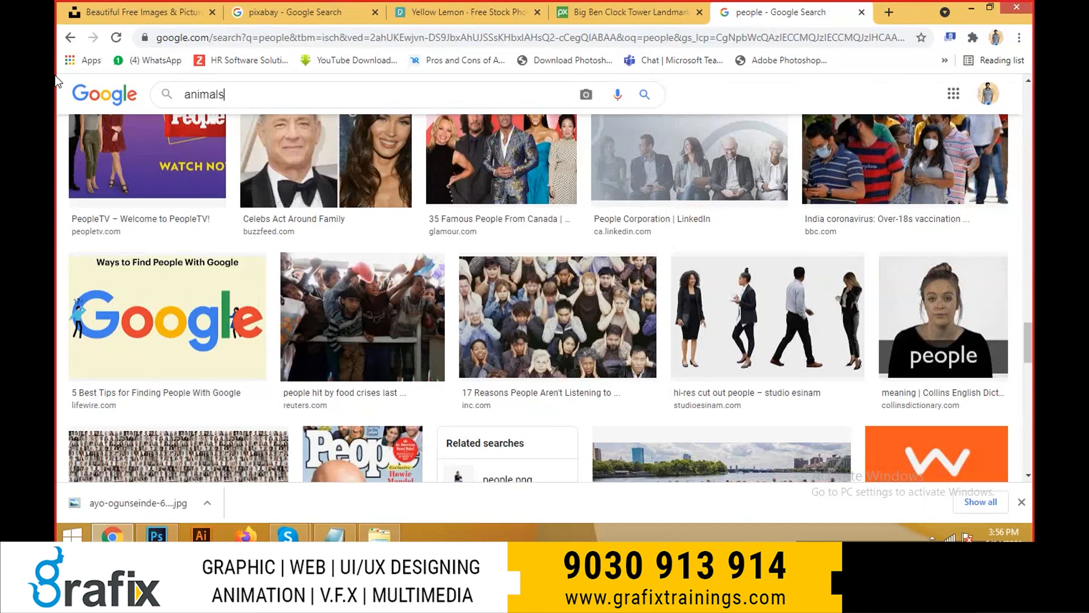
key("Return")
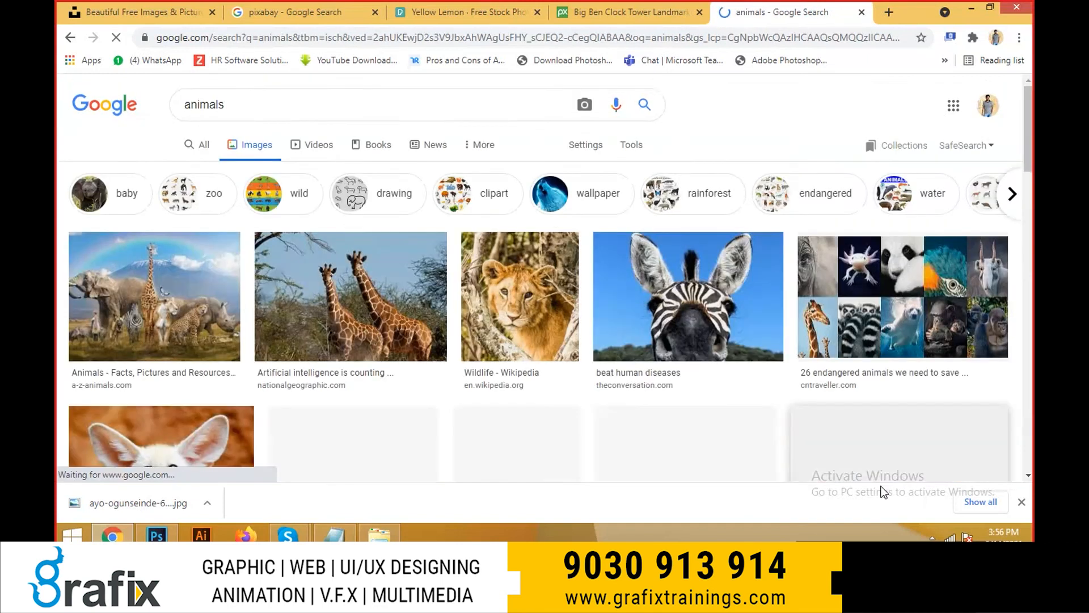
scroll(559, 279, "down", 4)
left_click(559, 279)
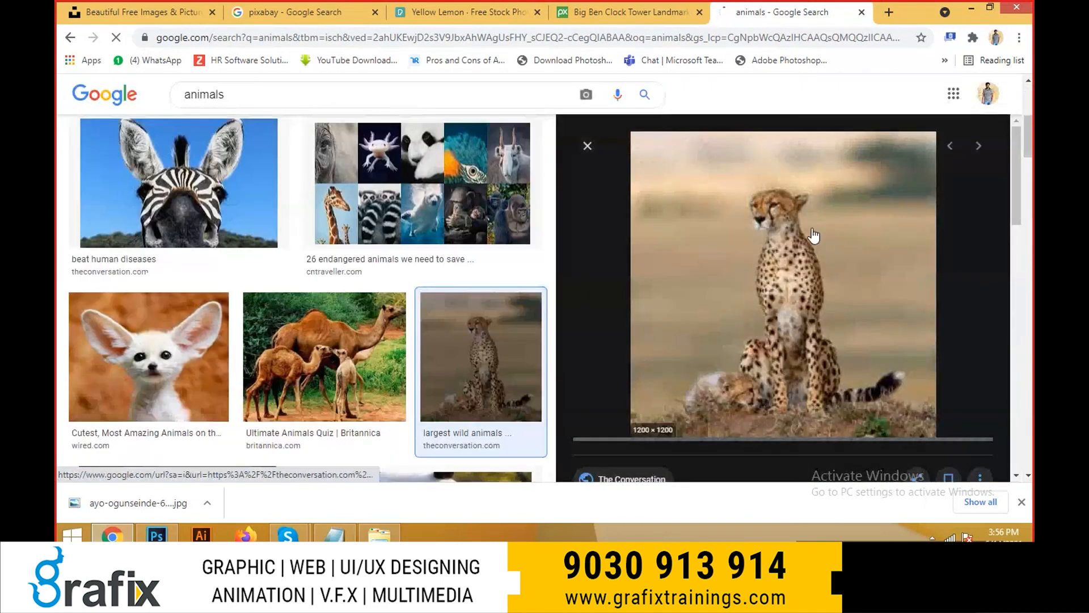
key("Escape")
- Browse the animal images and briefly preview the bear crossing a road
scroll(749, 383, "down", 5)
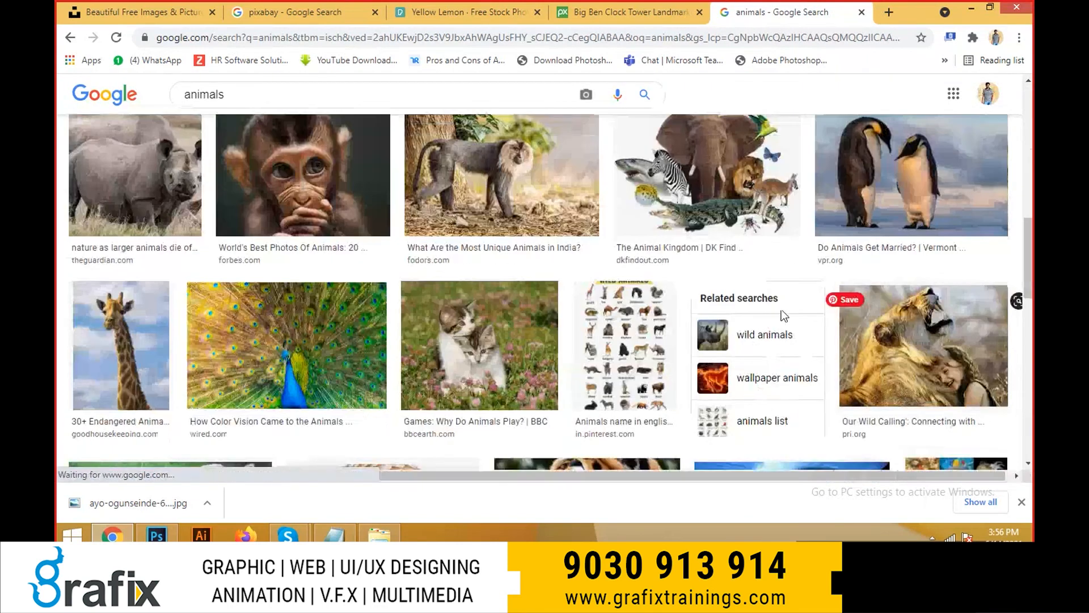
scroll(784, 315, "down", 8)
scroll(372, 256, "down", 10)
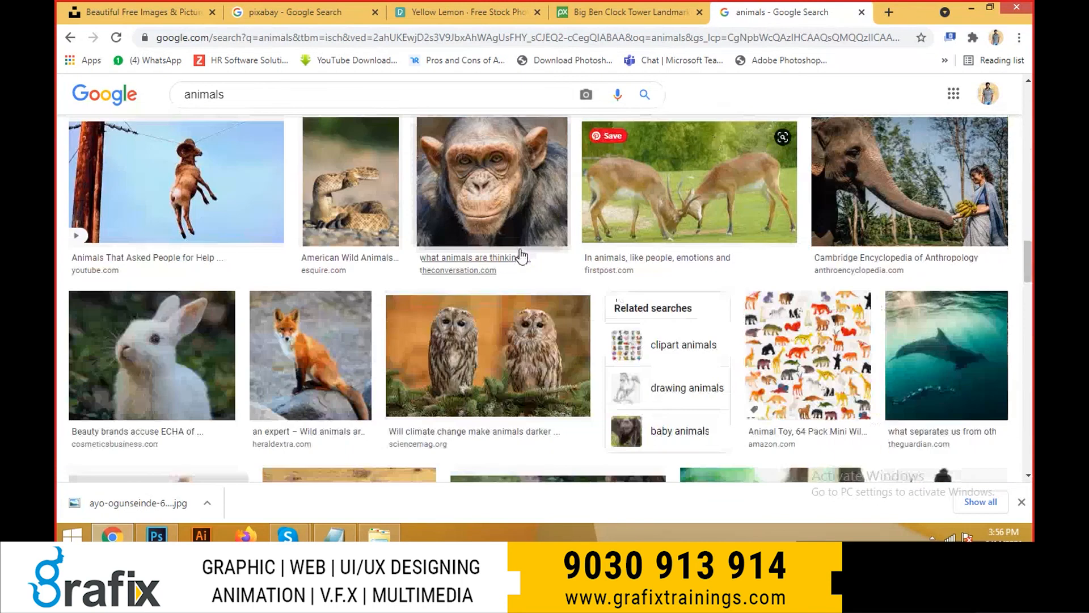
scroll(288, 358, "down", 15)
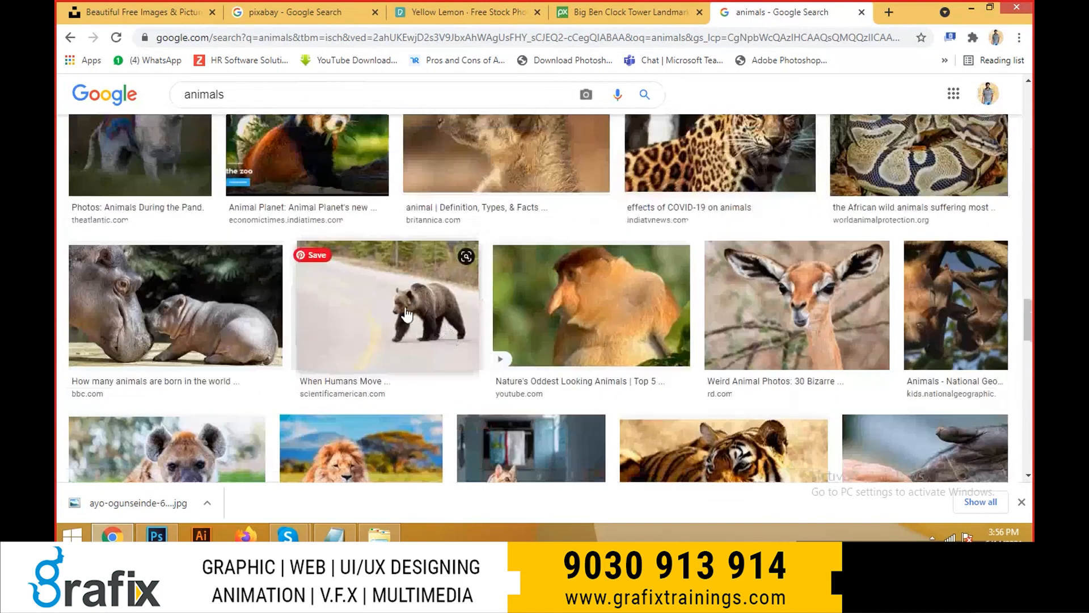
left_click(406, 314)
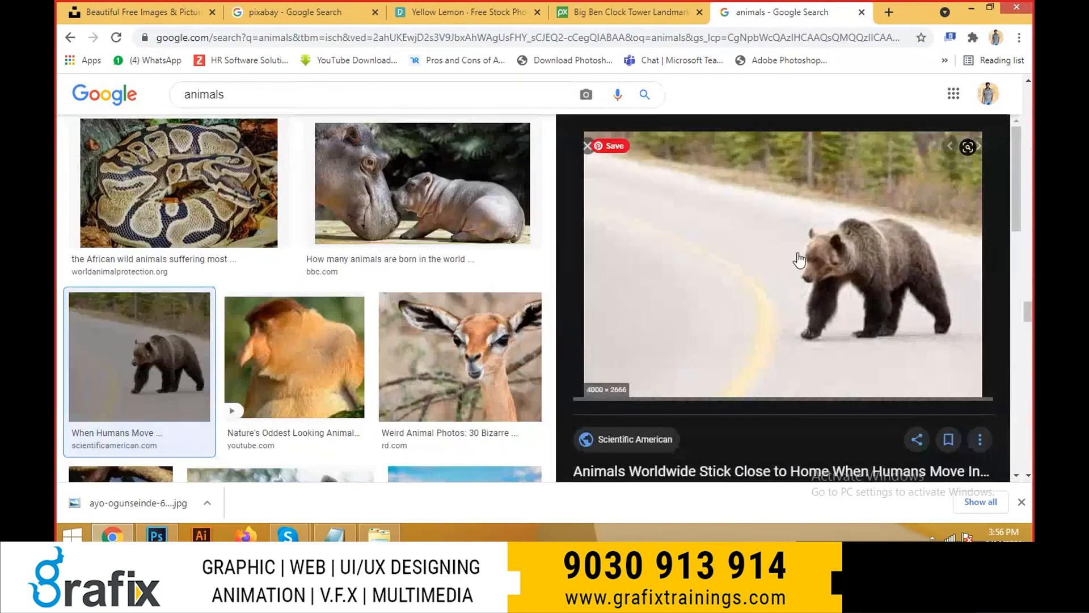
left_click(588, 146)
- Browse further animal images and briefly preview the giraffe against a plain blue sky
scroll(573, 204, "down", 20)
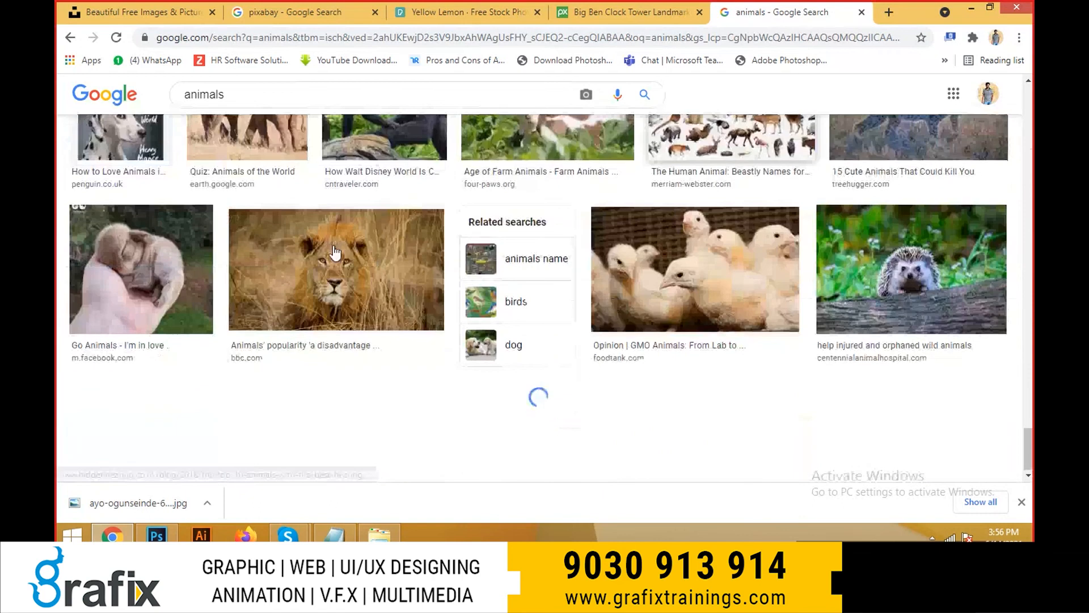
scroll(876, 316, "down", 7)
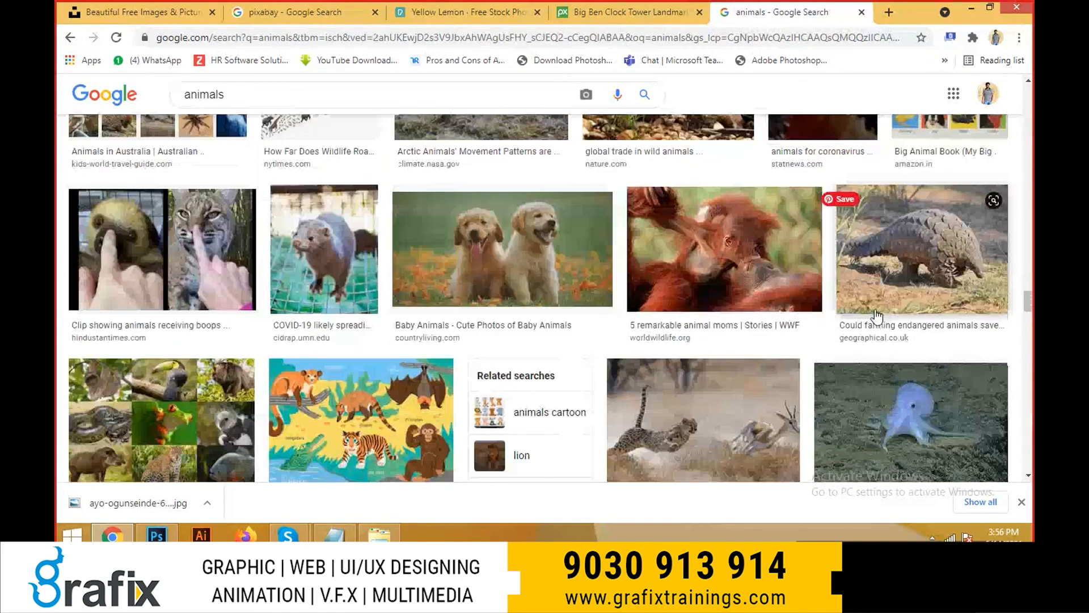
scroll(340, 259, "down", 10)
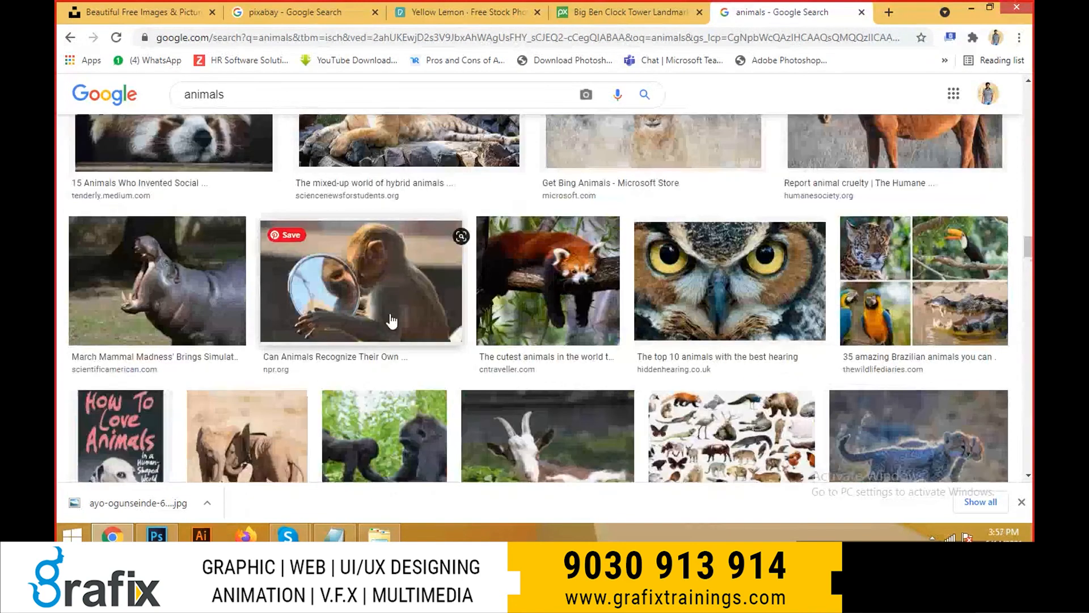
scroll(391, 320, "down", 20)
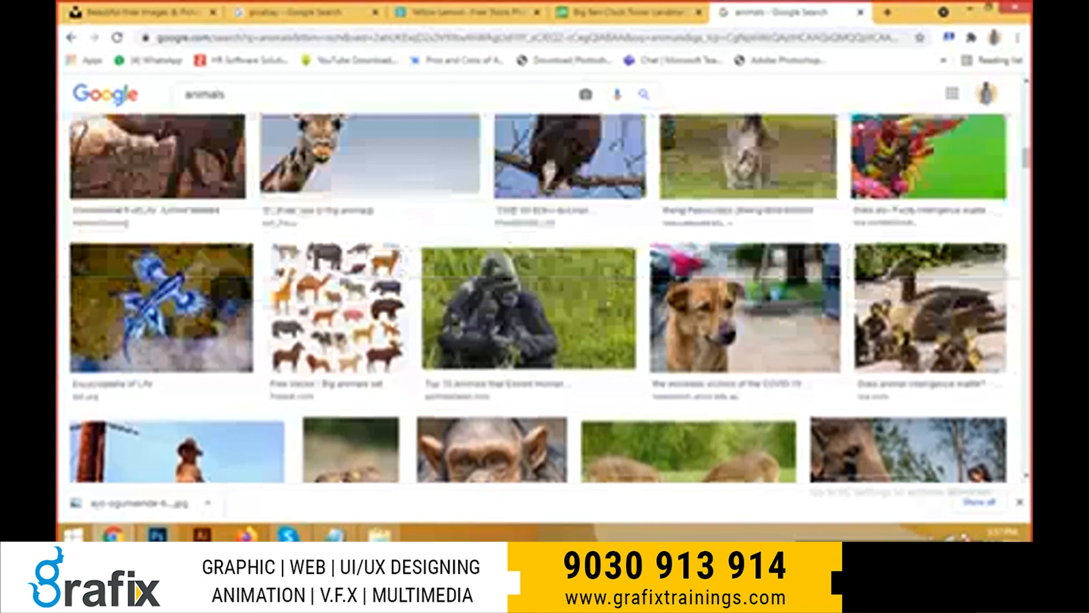
scroll(398, 329, "up", 5)
scroll(397, 329, "down", 3)
left_click(409, 329)
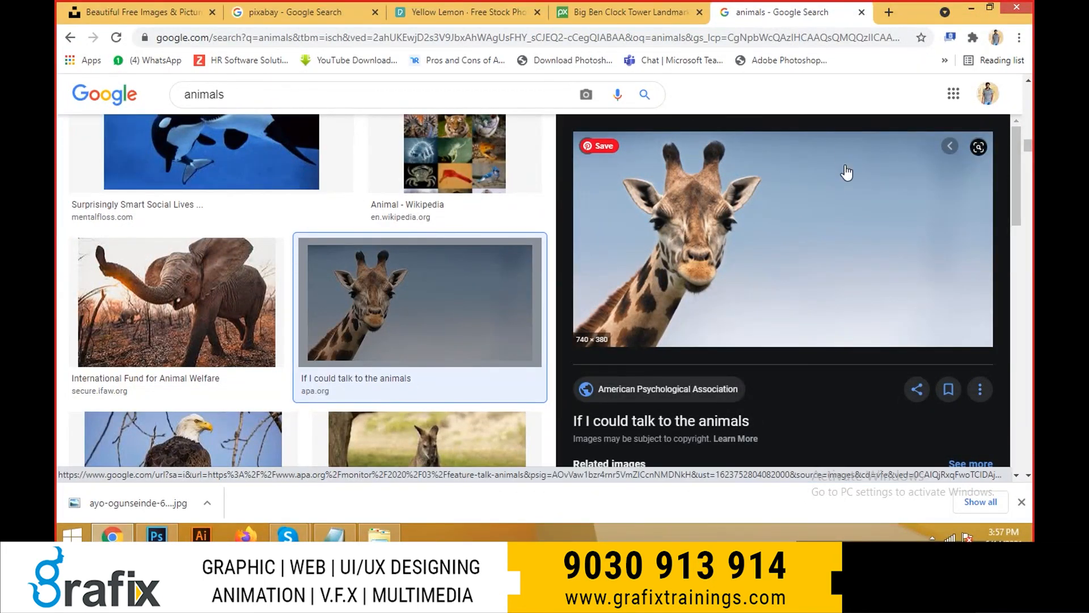
left_click(492, 304)
scroll(492, 304, "up", 5)
scroll(532, 361, "down", 5)
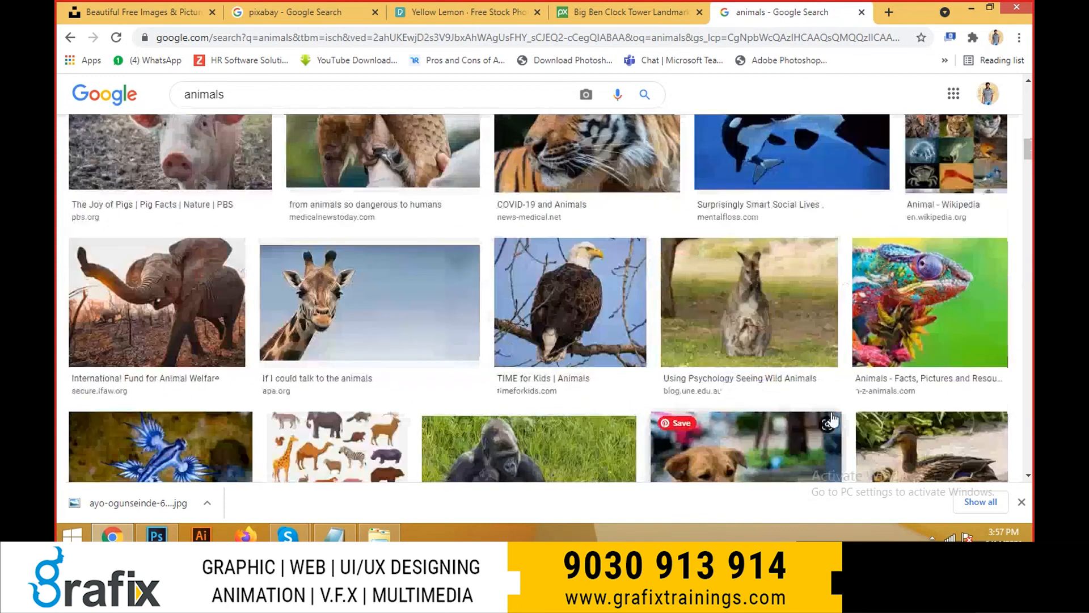
- Search the images for "fruits" and briefly preview the fruit pile with pineapple and watermelon on a white background
scroll(391, 196, "up", 10)
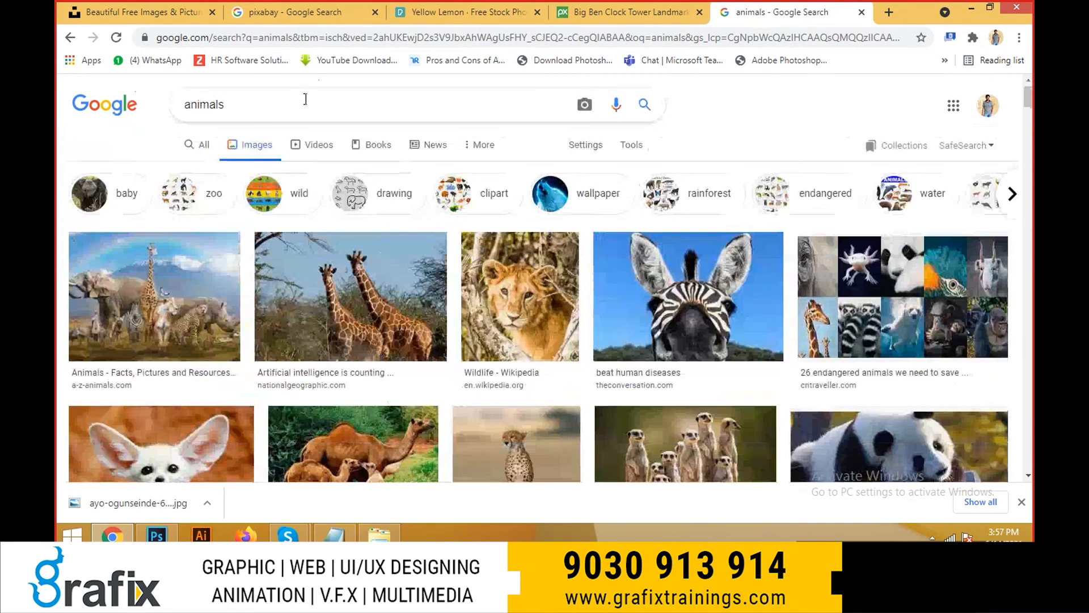
type("fruits")
key("Return")
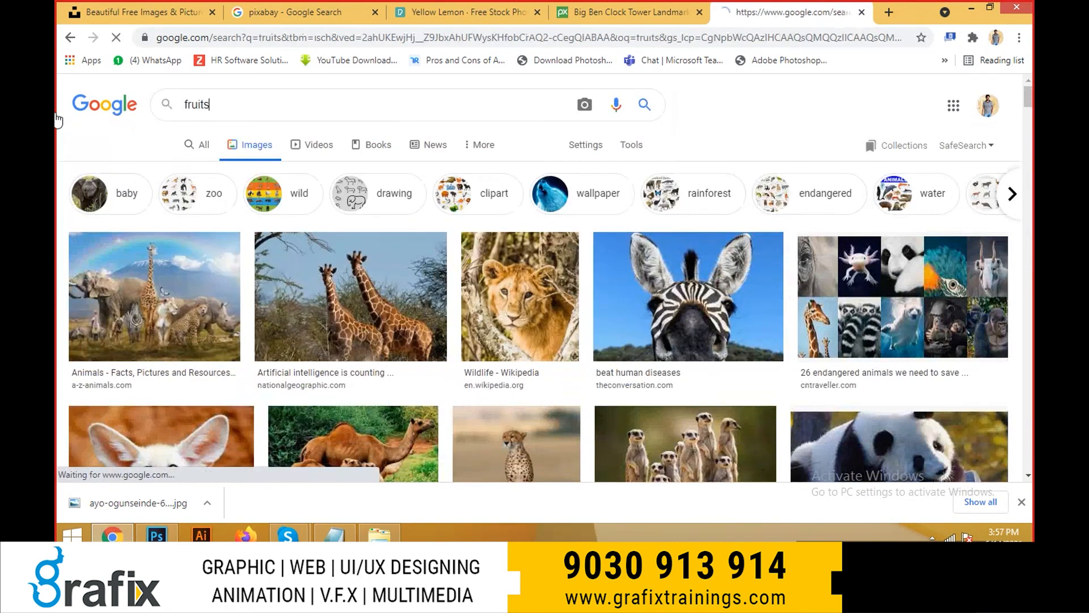
scroll(624, 394, "down", 5)
scroll(660, 405, "up", 3)
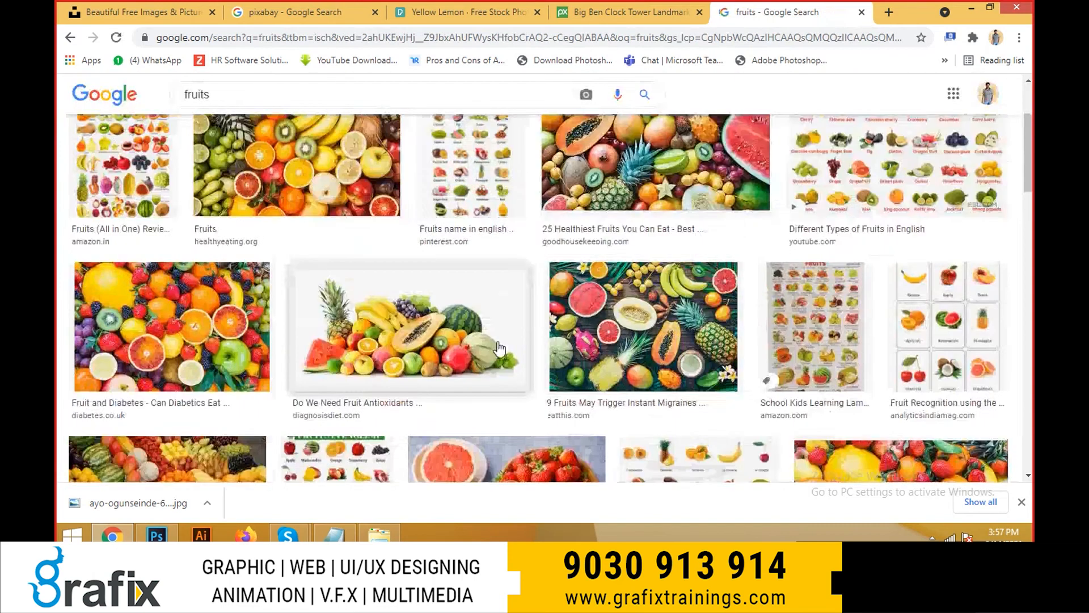
left_click(442, 343)
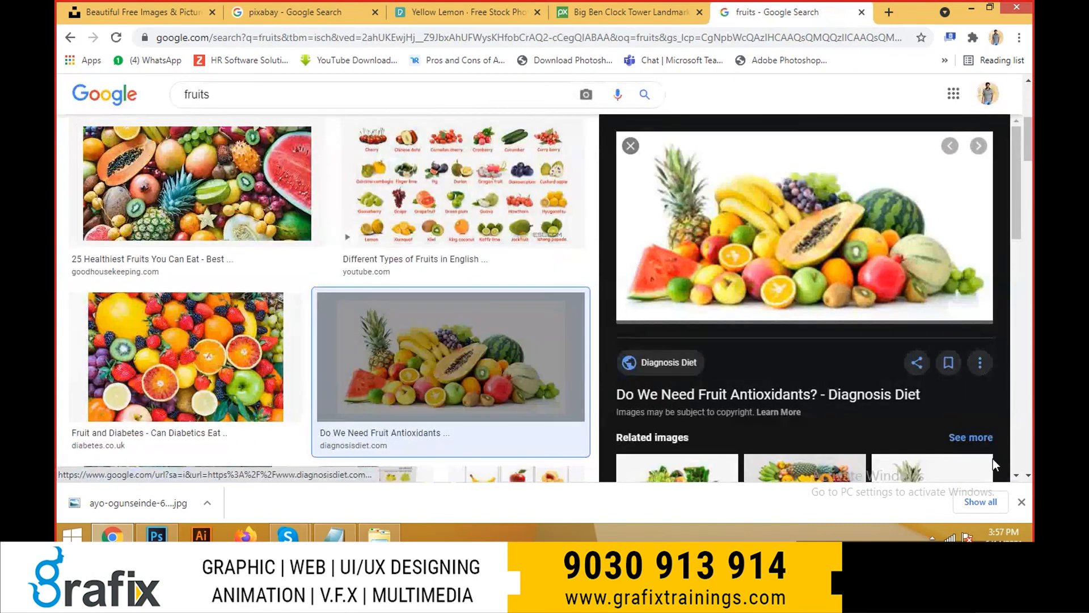
left_click(454, 358)
- Browse more fruit images and briefly preview the grapes, orange and lemon arrangement on white
scroll(665, 352, "down", 15)
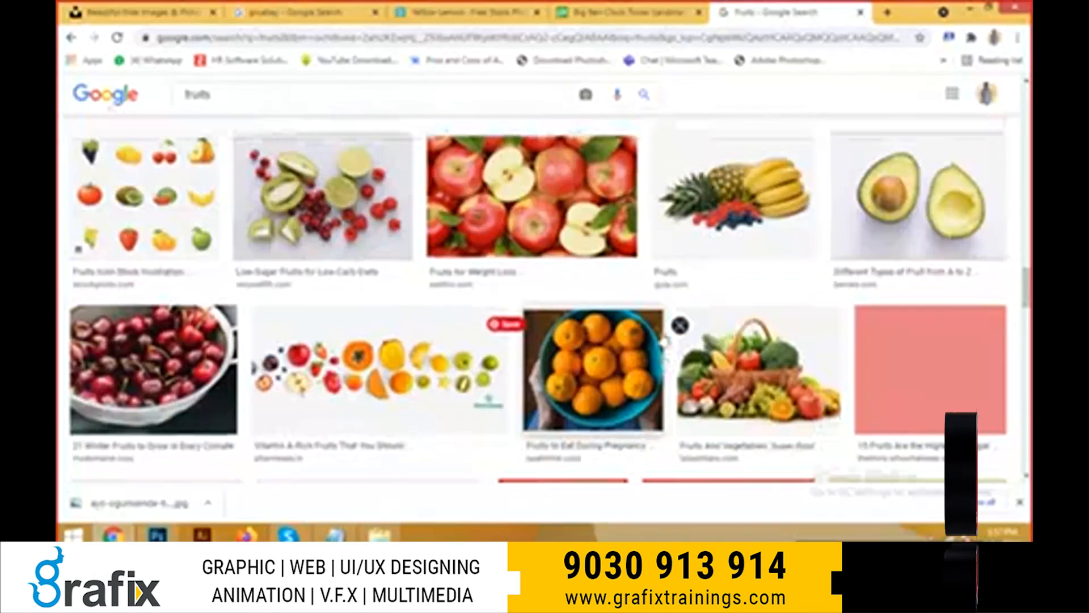
scroll(664, 345, "up", 6)
left_click(631, 383)
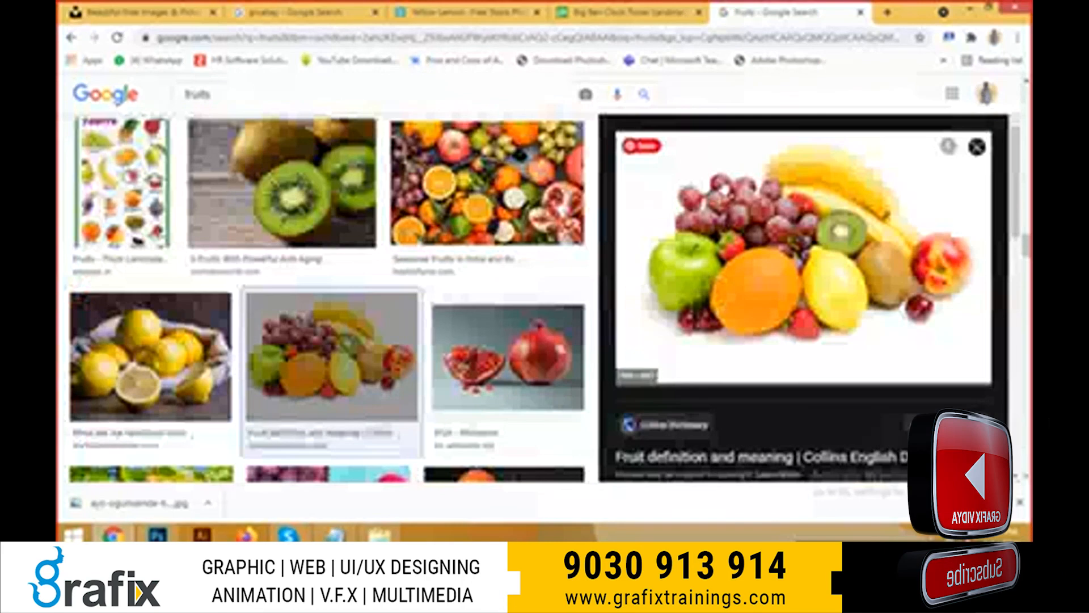
key("Escape")
scroll(588, 323, "down", 3)
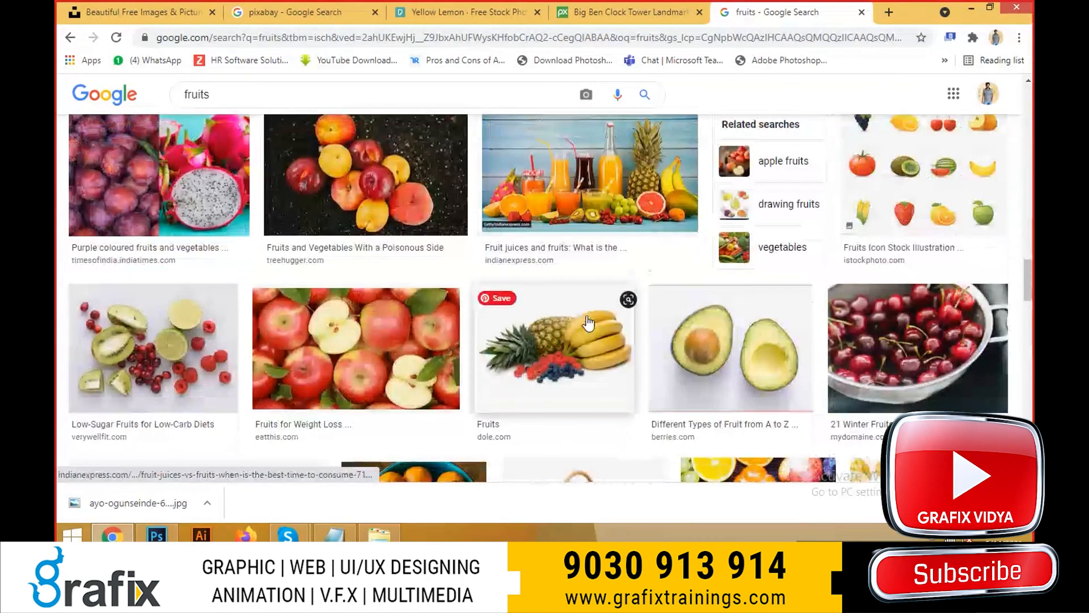
- Replace the fruit search with an image search for "actors"
scroll(588, 323, "up", 1)
double_click(187, 95)
type("h")
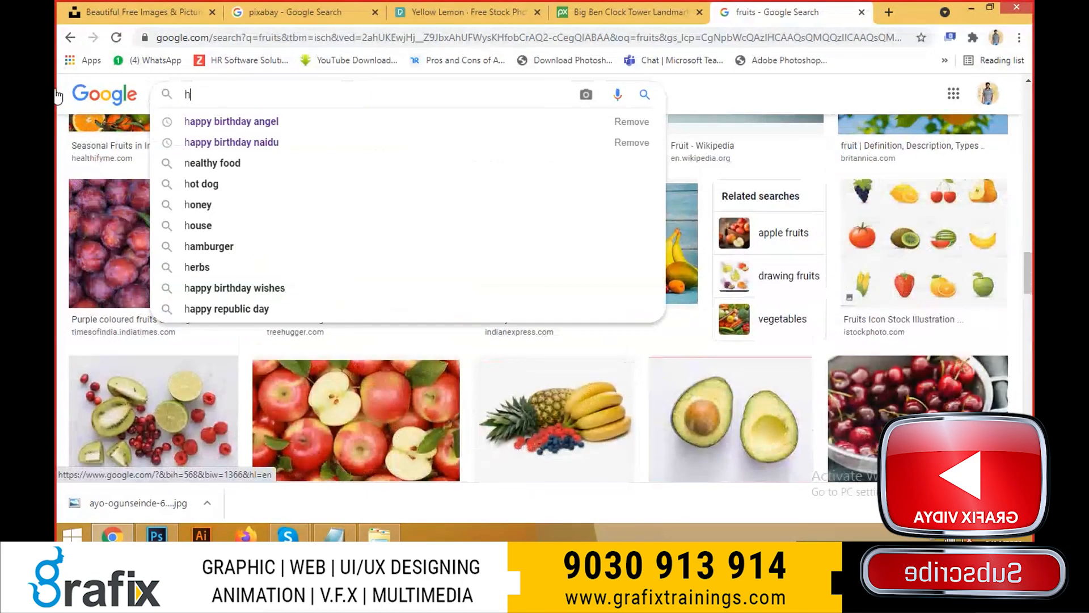
key("BackSpace")
type("acre")
key("BackSpace")
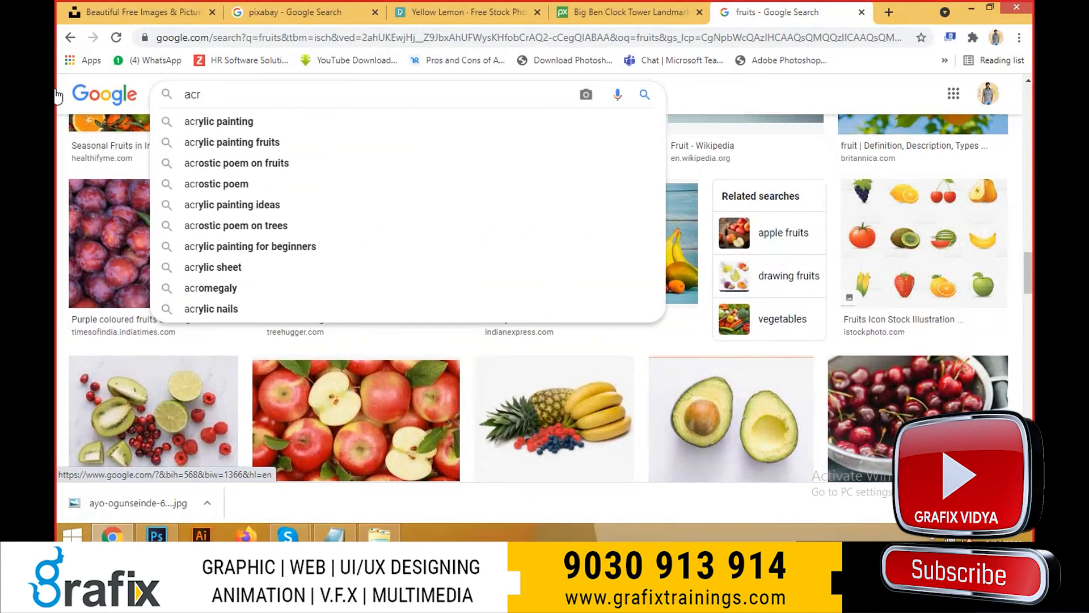
key("BackSpace")
type("tors")
key("Return")
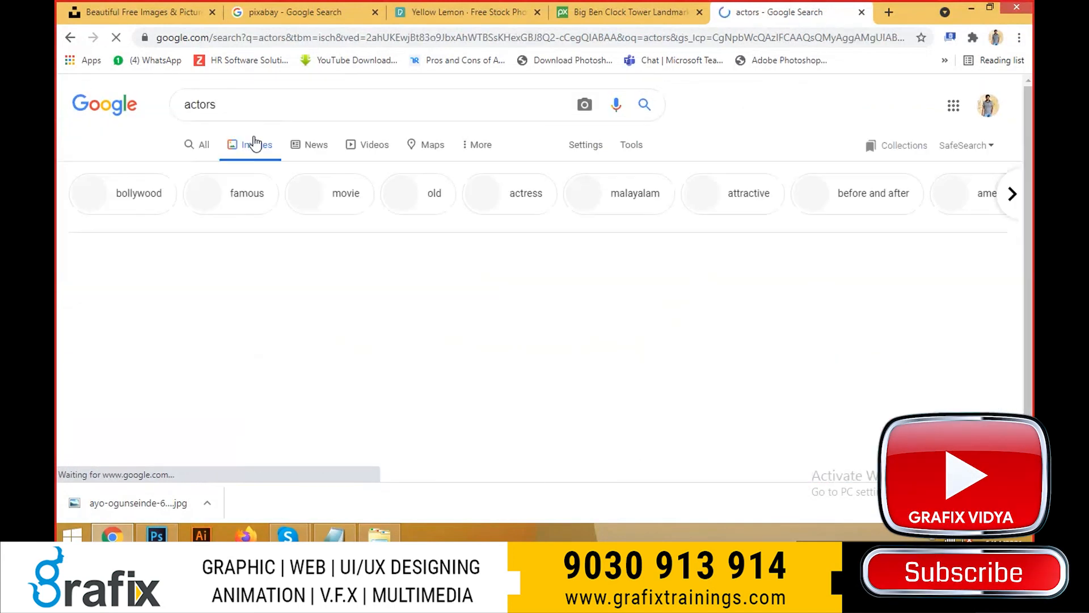
- Look through the actor images and briefly preview the portrait of the man in black on a dark background
scroll(710, 310, "down", 5)
scroll(710, 310, "up", 5)
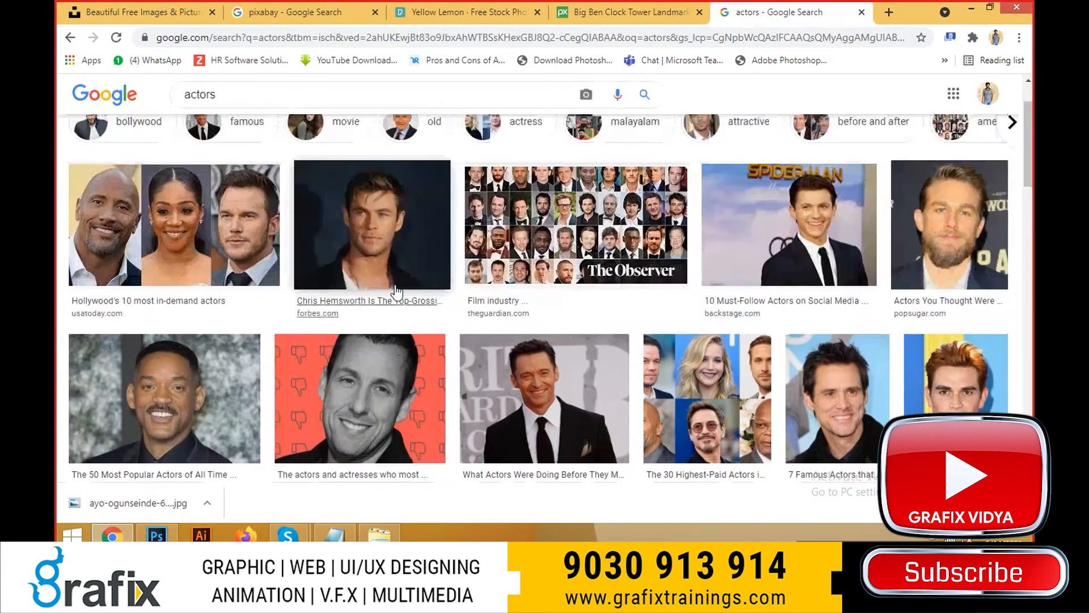
left_click(368, 238)
key("Escape")
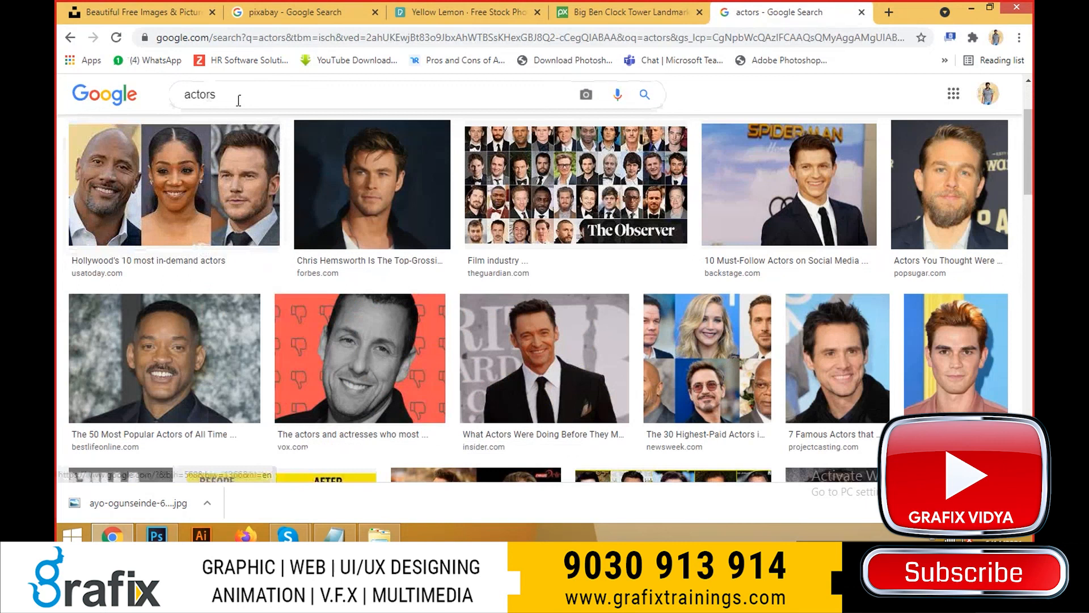
- Search the images for "actorress" and look through the pictures
key("BackSpace")
type("ress")
key("Return")
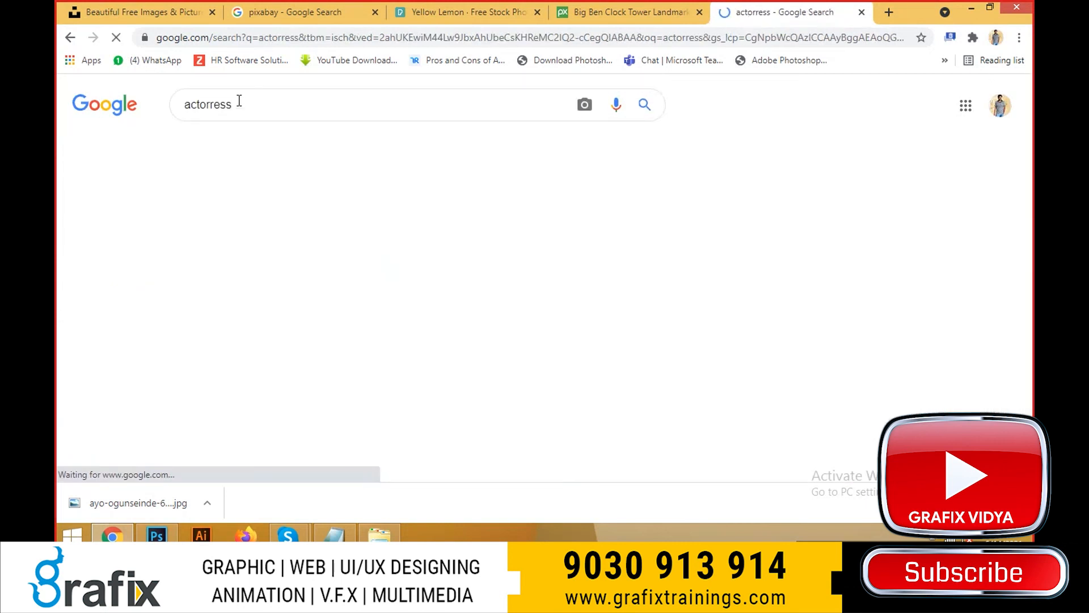
scroll(310, 203, "down", 7)
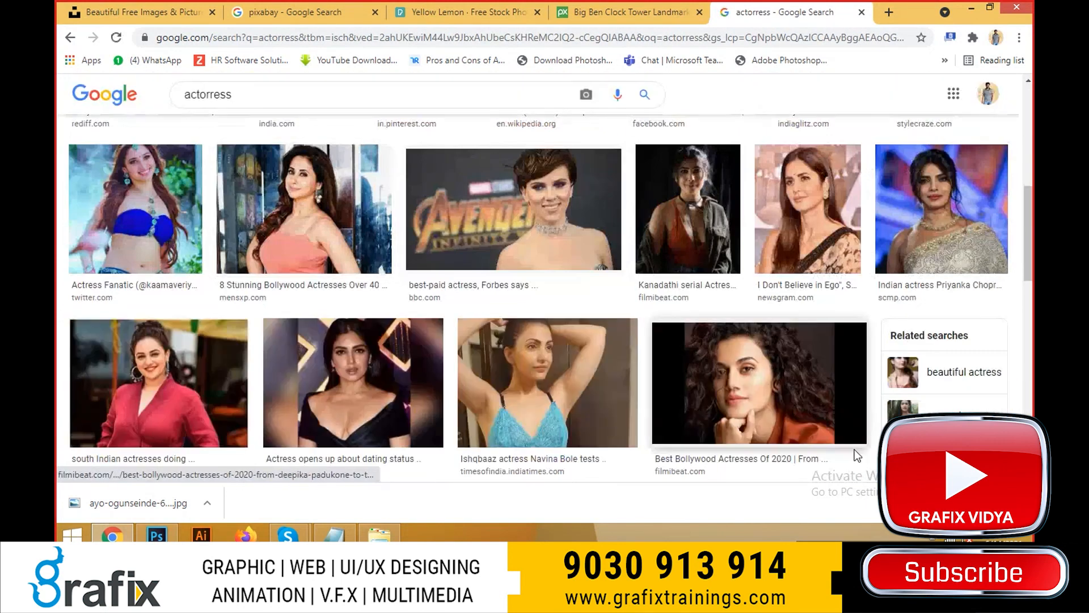
- Return to the start of the results and search the images for "telugu actors"
scroll(394, 261, "up", 5)
scroll(394, 261, "up", 3)
type("te")
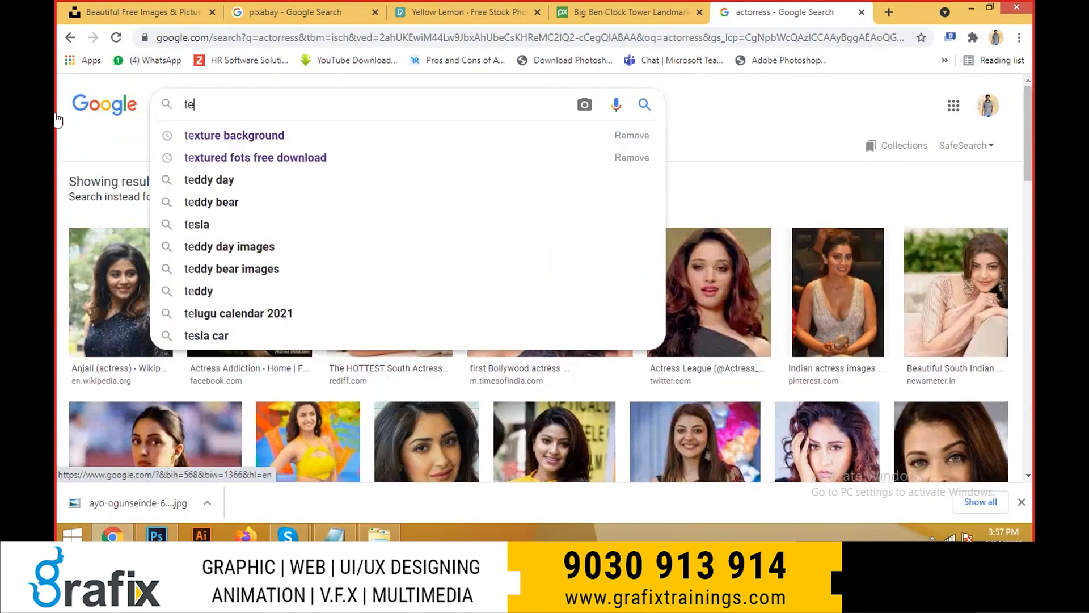
type("lugu actors")
key("Return")
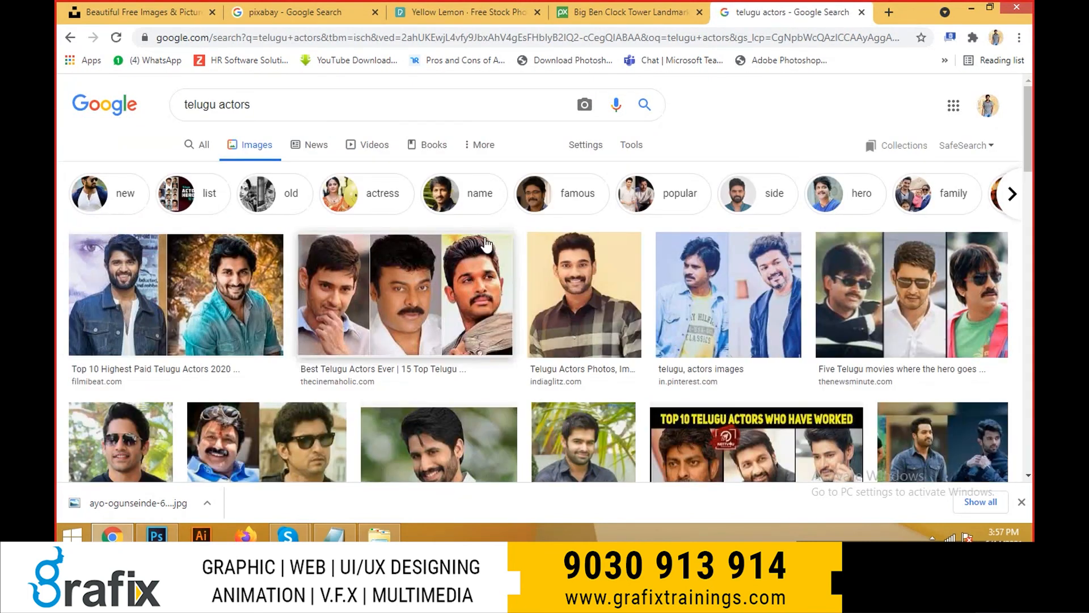
- Look over more Telugu actor images and briefly check the open Pexels and Unsplash pages before returning to the image results
scroll(484, 241, "down", 5)
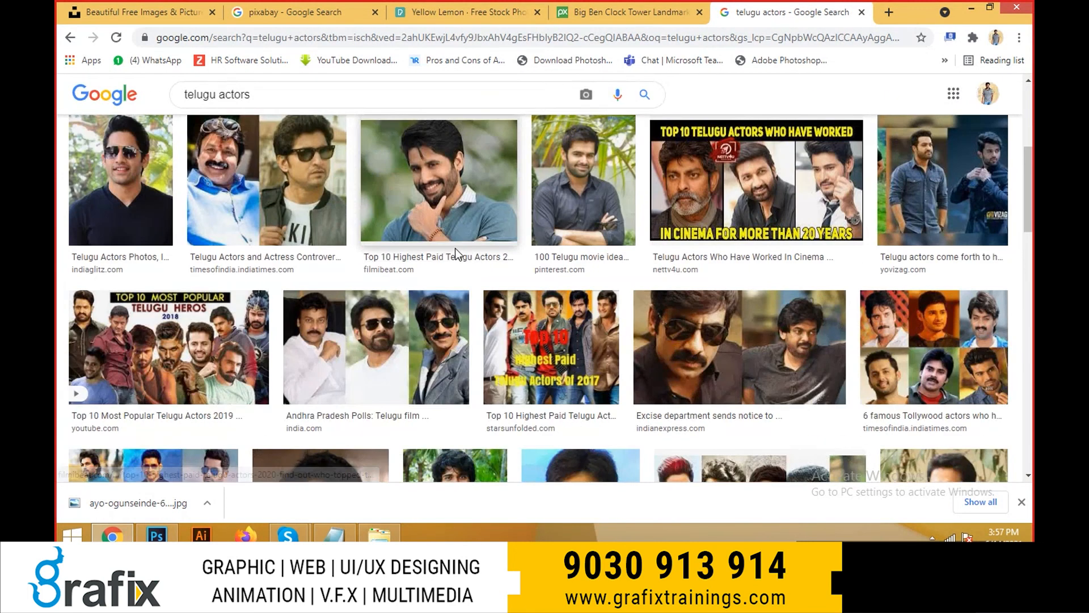
left_click(431, 13)
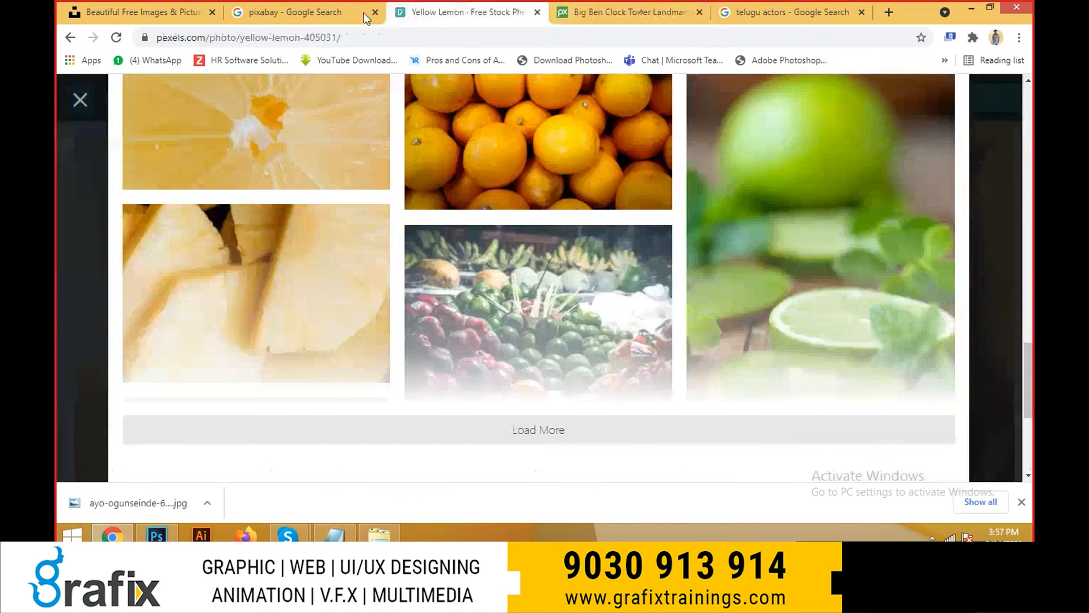
left_click(154, 8)
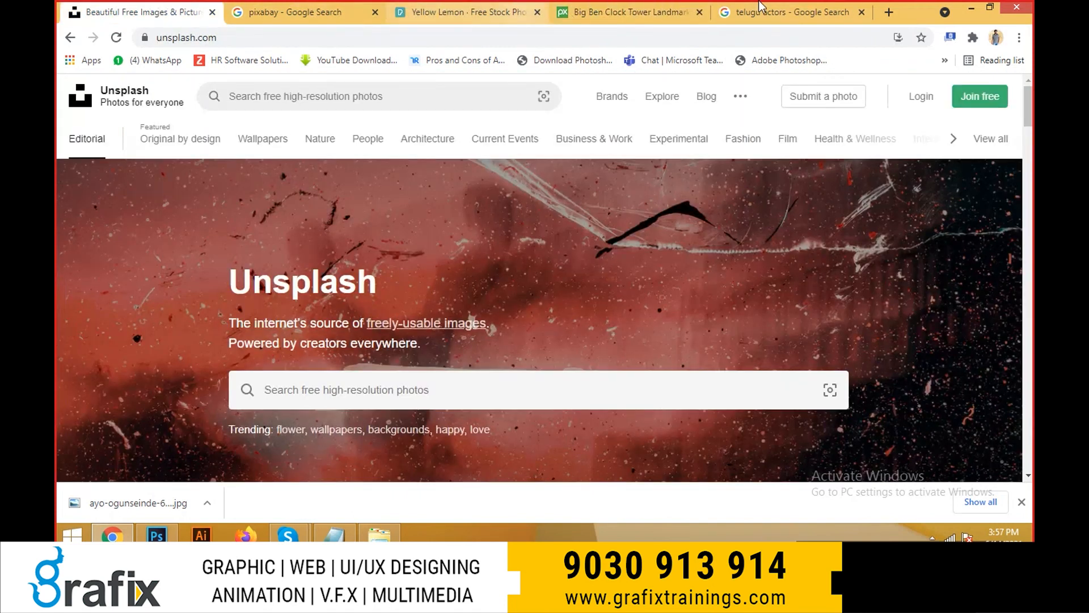
left_click(777, 7)
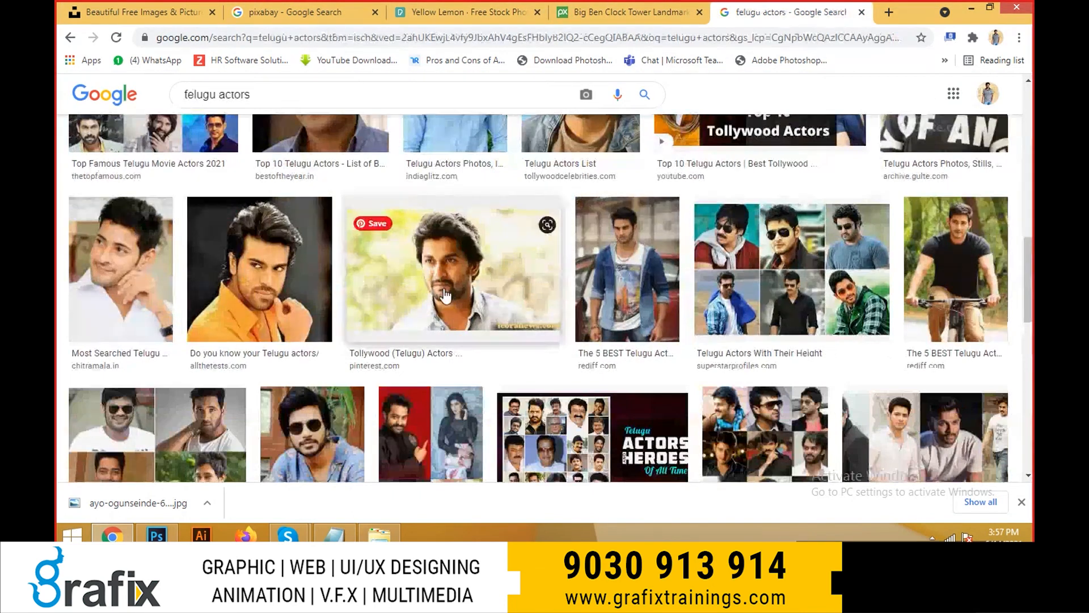
- Look through the Telugu actor images, briefly previewing the educated Tollywood celebs collage and the portrait of the smiling man in a striped shirt
left_click(357, 306)
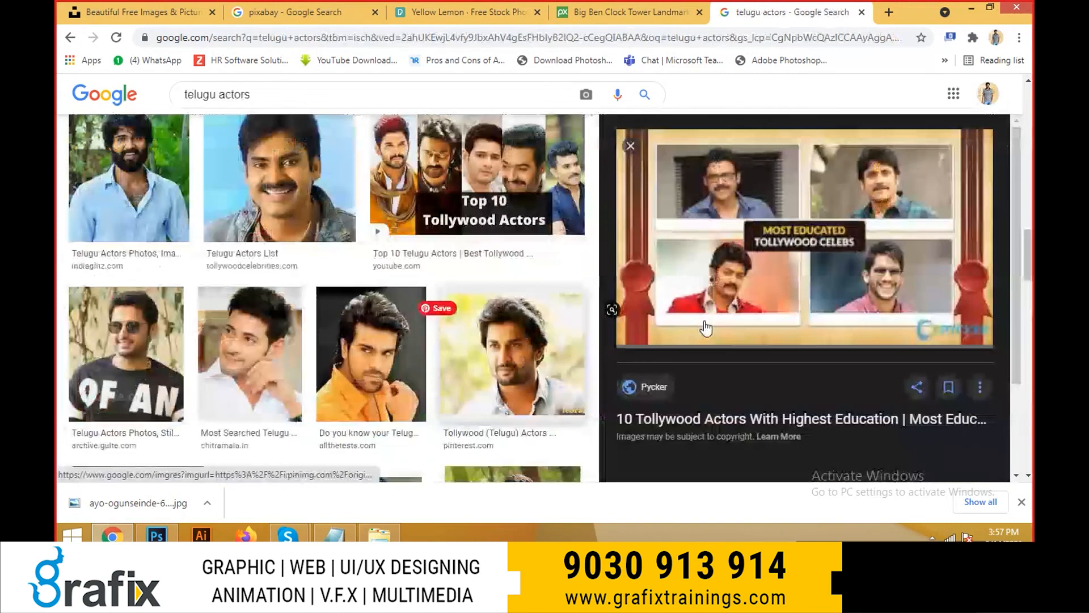
scroll(705, 328, "down", 3)
left_click(630, 146)
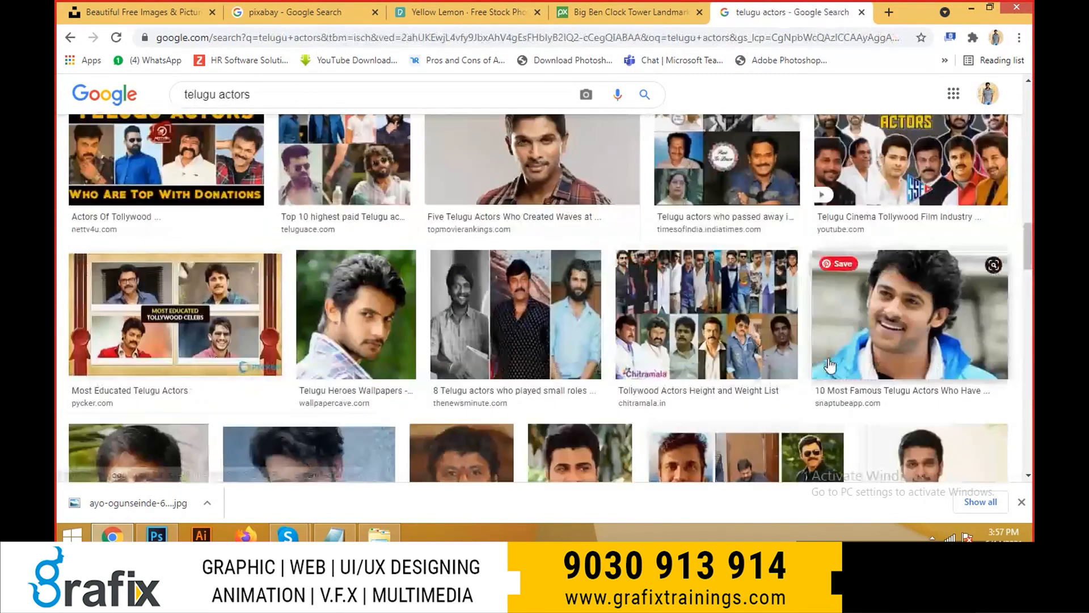
scroll(851, 323, "down", 7)
scroll(794, 309, "up", 1)
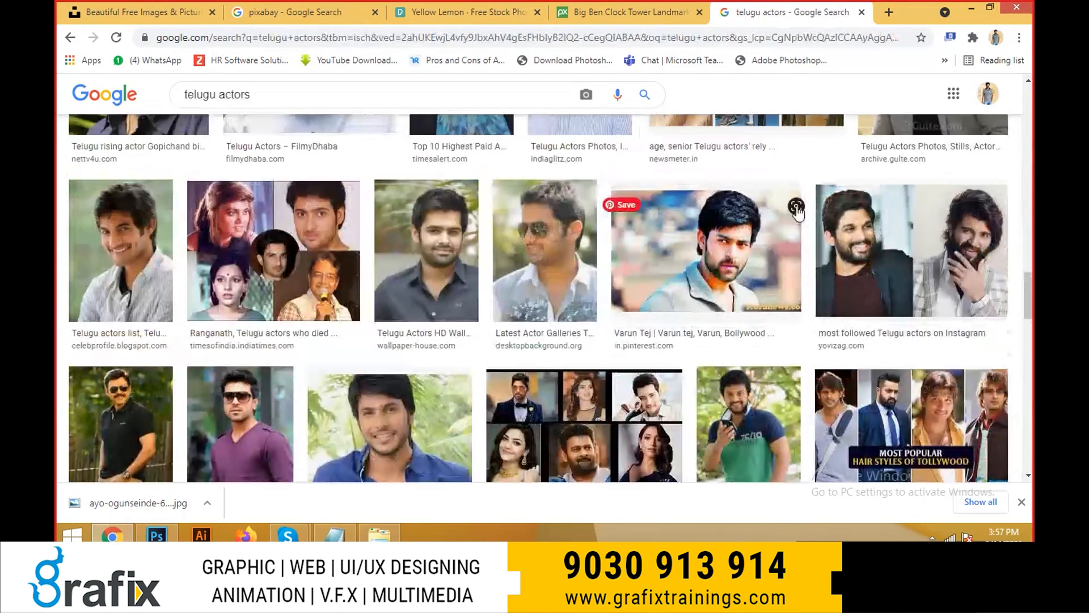
left_click(120, 266)
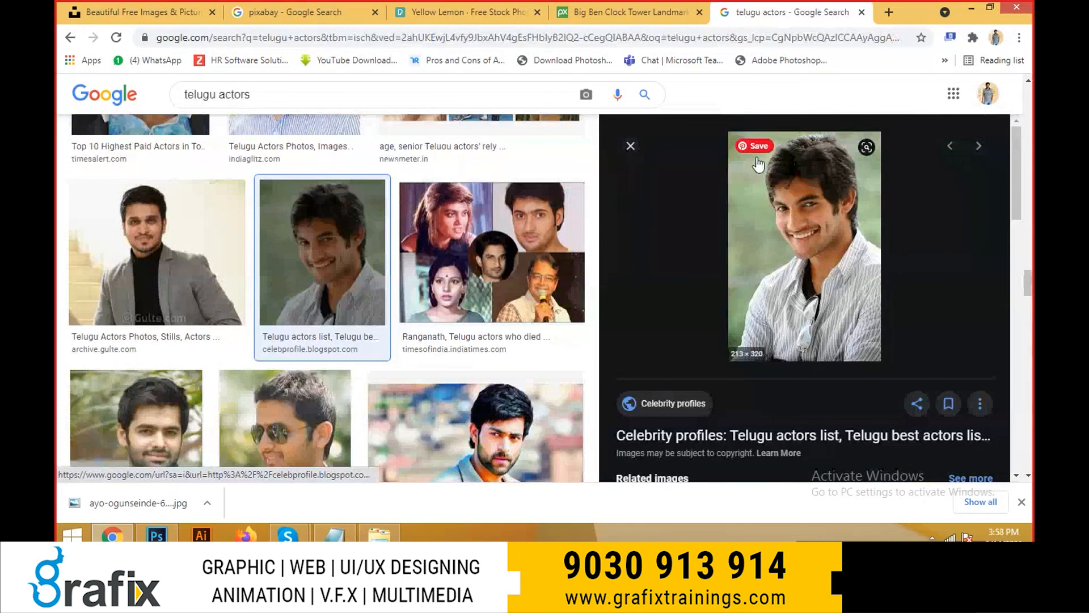
left_click(630, 146)
scroll(638, 334, "down", 4)
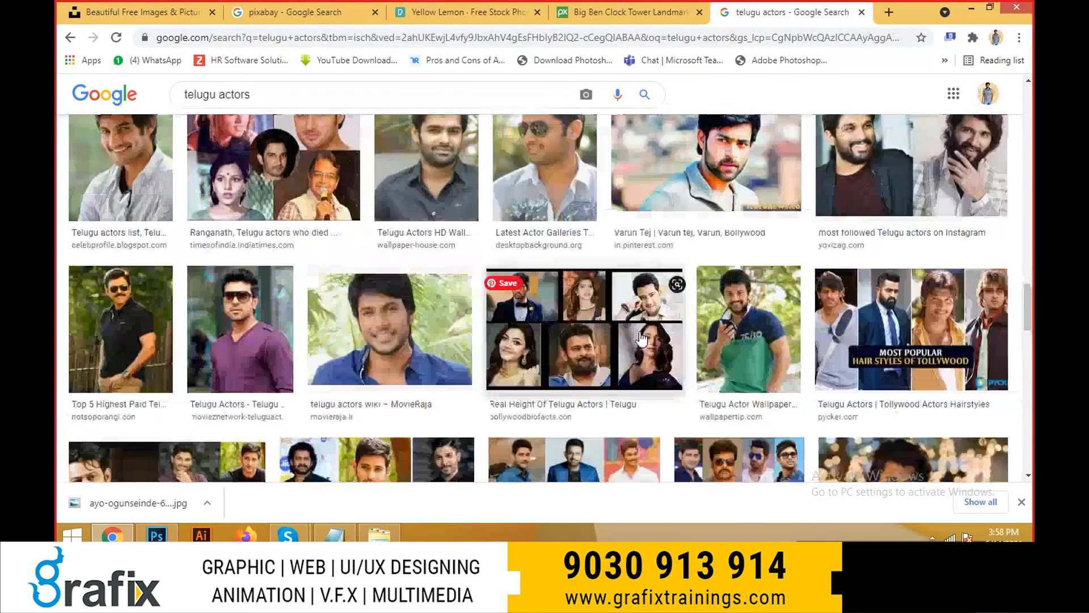
scroll(638, 337, "down", 10)
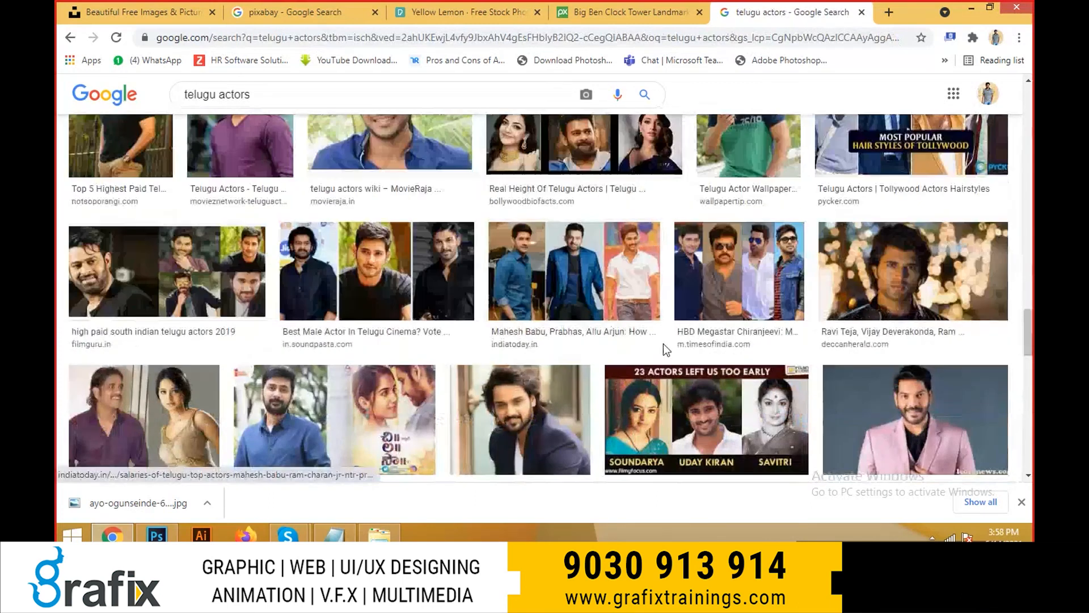
- Switch to Photoshop and select Layer 1, Layer 4 and Layer 2 in turn from their portraits in Basic Shapes.psd
key("alt+Tab")
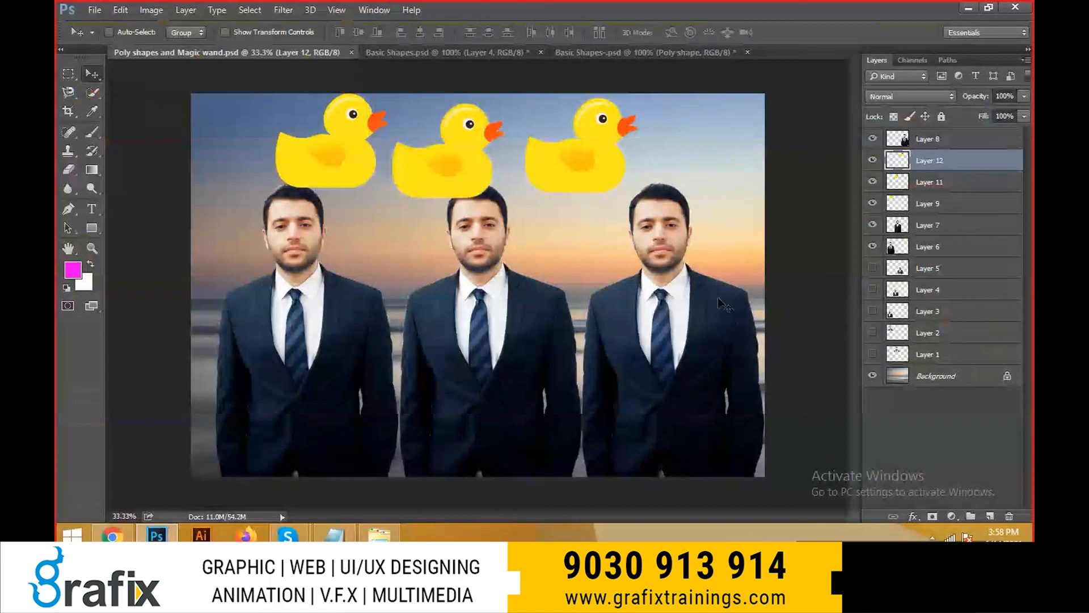
key("alt+Tab")
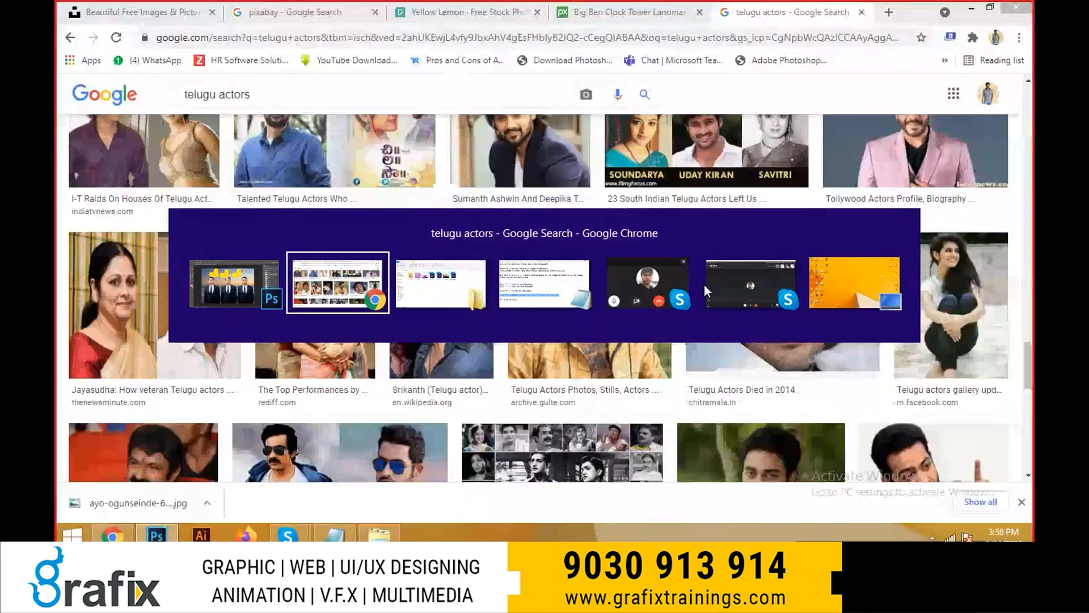
key("alt+Tab")
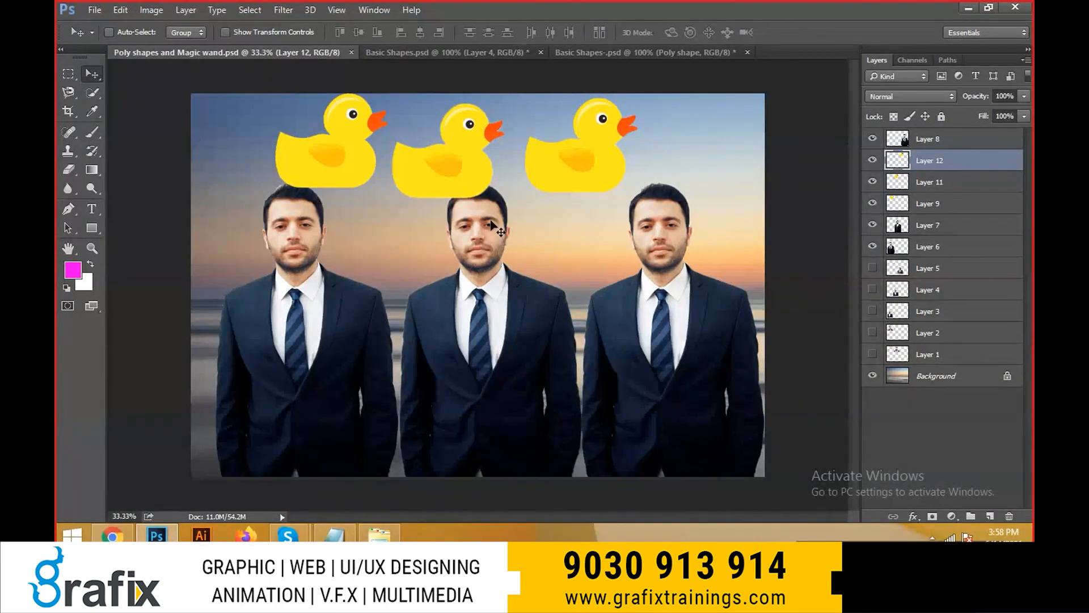
left_click(432, 52)
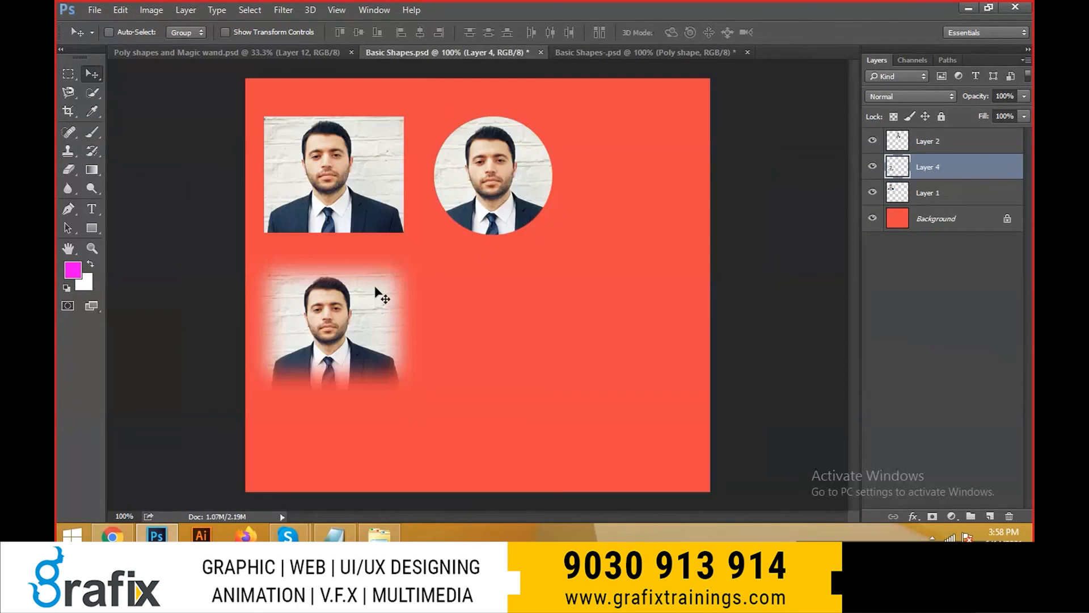
scroll(435, 357, "up", 3)
right_click(332, 178)
left_click(349, 183)
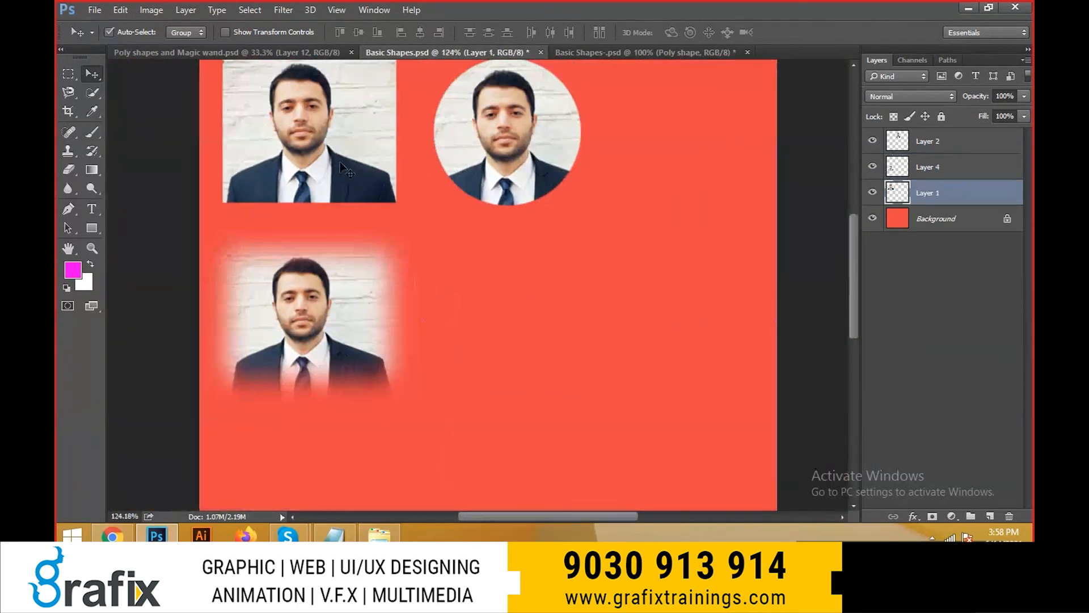
scroll(328, 181, "up", 1)
right_click(315, 333)
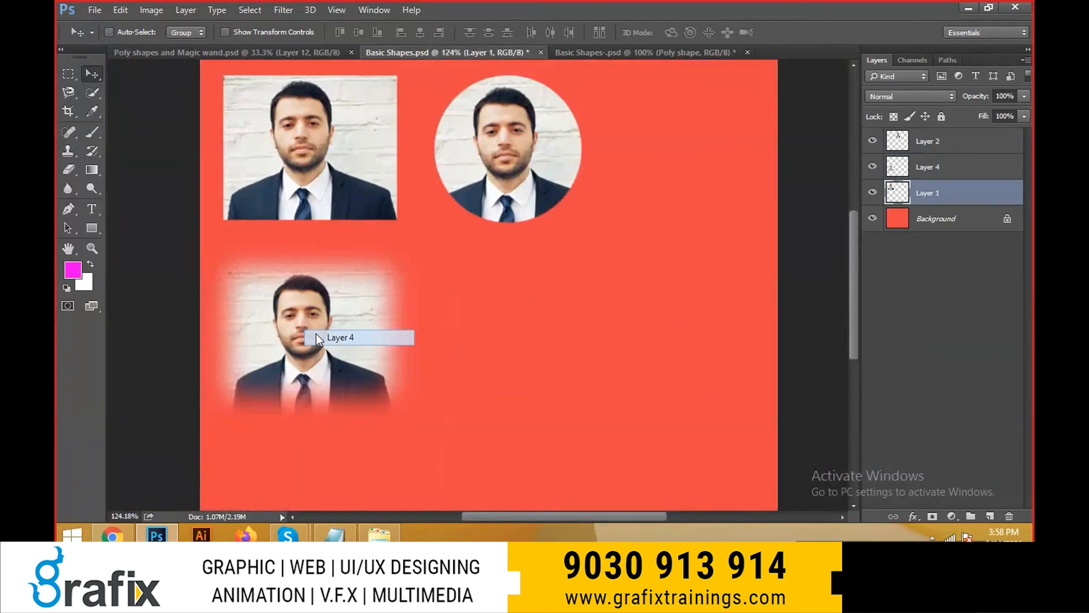
left_click(363, 336)
right_click(516, 196)
left_click(536, 201)
- In Poly shapes and Magic wand.psd, hide Layers 7, 8, 9, 11 and 12 and show Layers 1 to 5
left_click(576, 56)
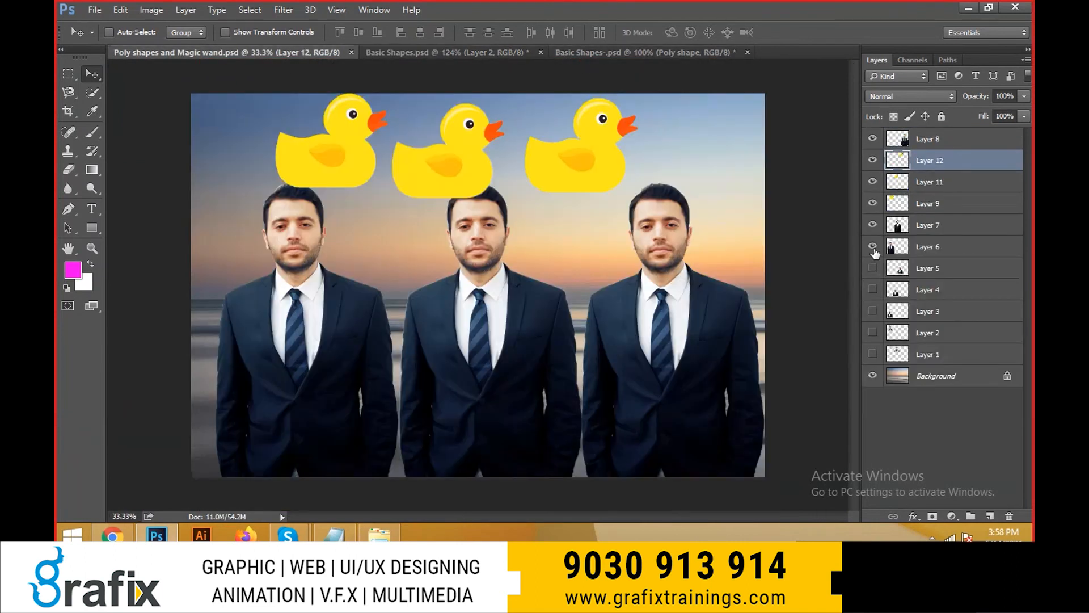
left_click_drag(860, 143, 872, 148)
left_click_drag(876, 203, 861, 366)
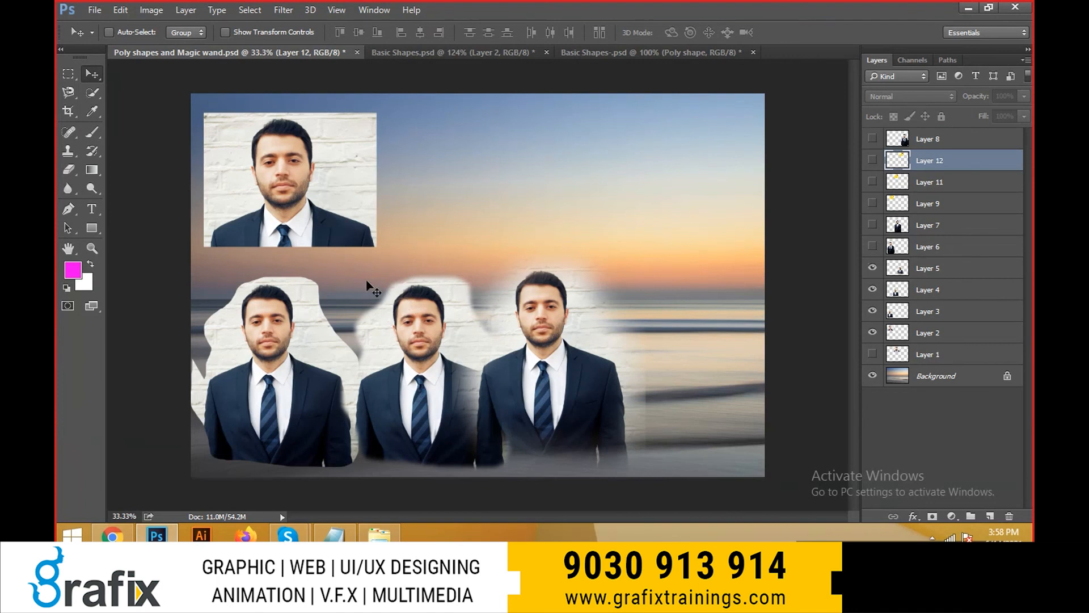
left_click_drag(877, 251, 873, 355)
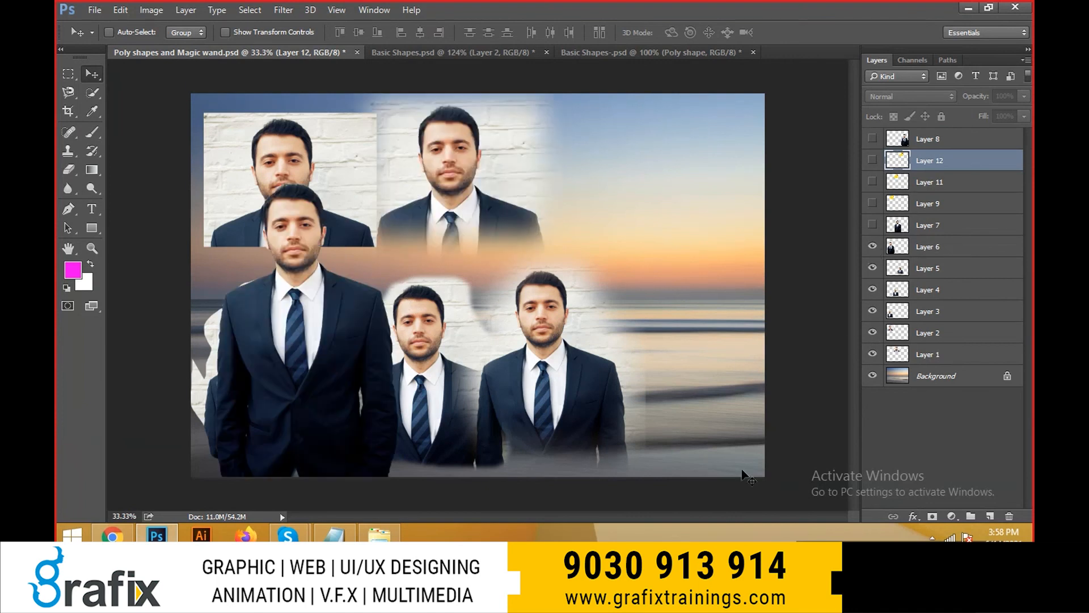
- Select Layer 1 from the soft-edged upper portrait and move it to the right, clear of the rectangular portrait
right_click(478, 163)
left_click(493, 170)
left_click_drag(494, 170, 551, 189)
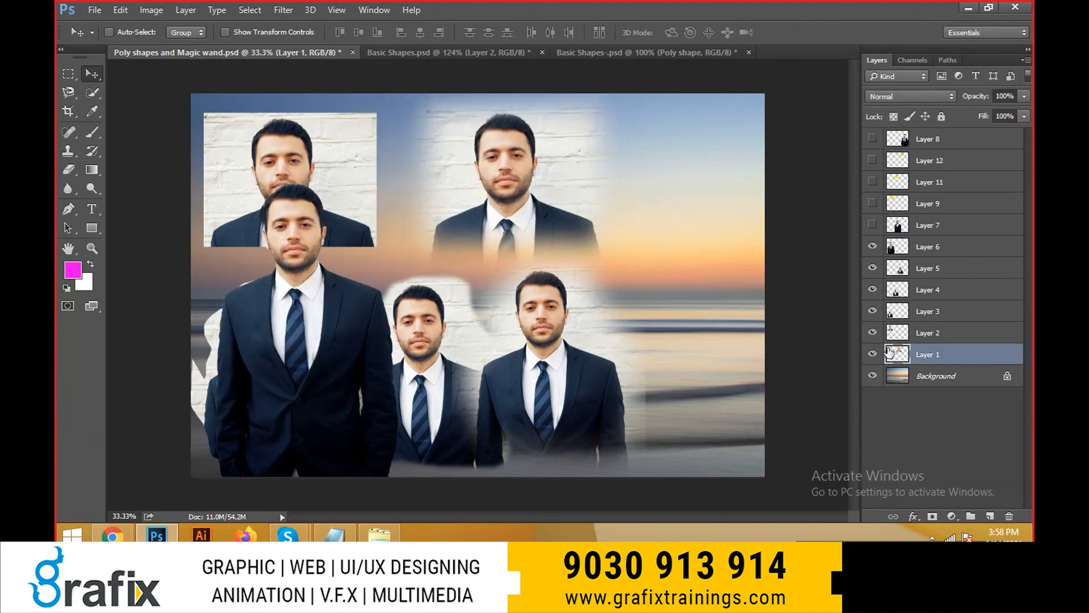
- Hide Layer 1 and the large standing man on Layer 6
right_click(343, 283)
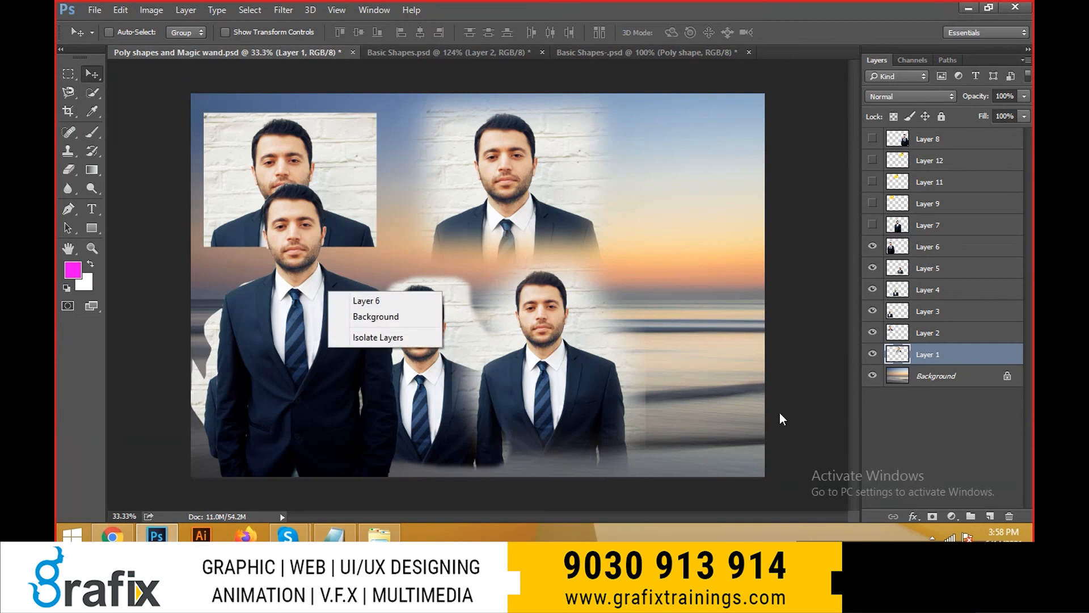
left_click(875, 368)
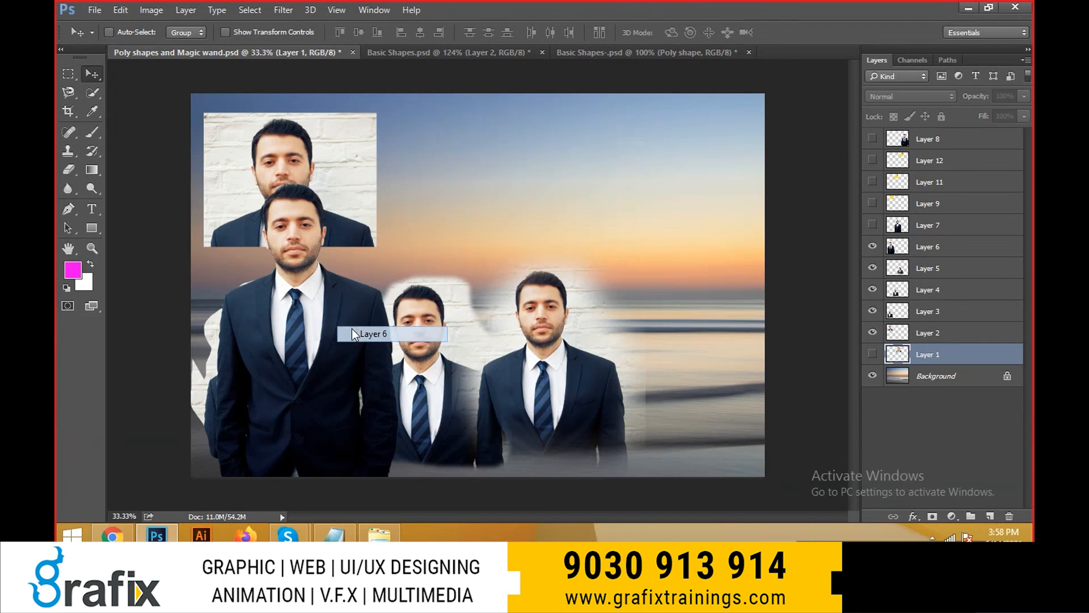
left_click(363, 334)
left_click(872, 246)
- Try moving the lower portraits on Layer 3 and Layer 4, undoing each move
right_click(263, 344)
left_click(312, 352)
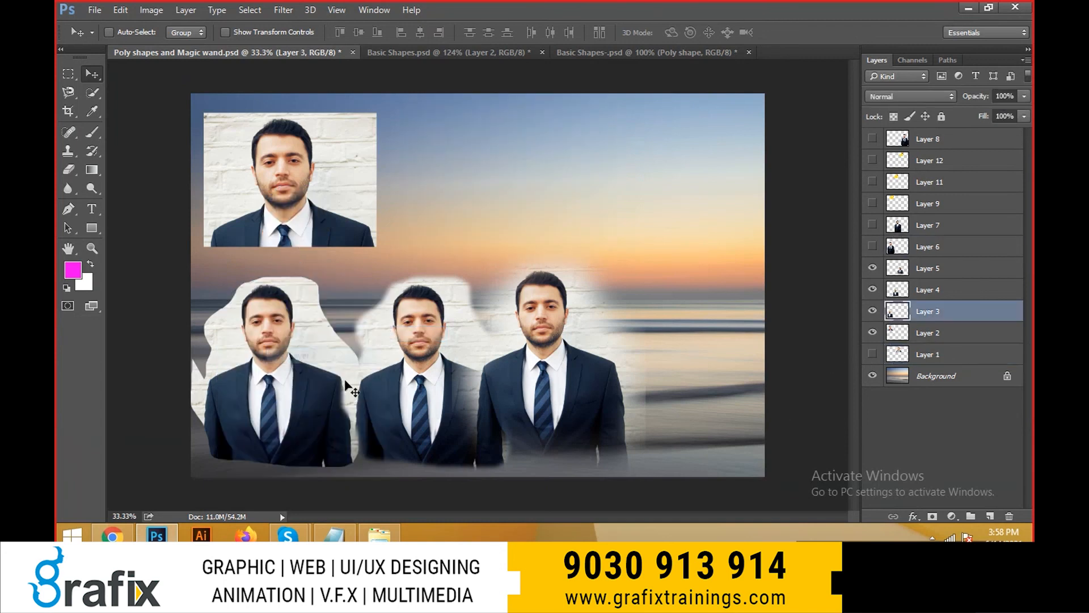
left_click_drag(330, 350, 377, 330)
key("ctrl+z")
right_click(409, 360)
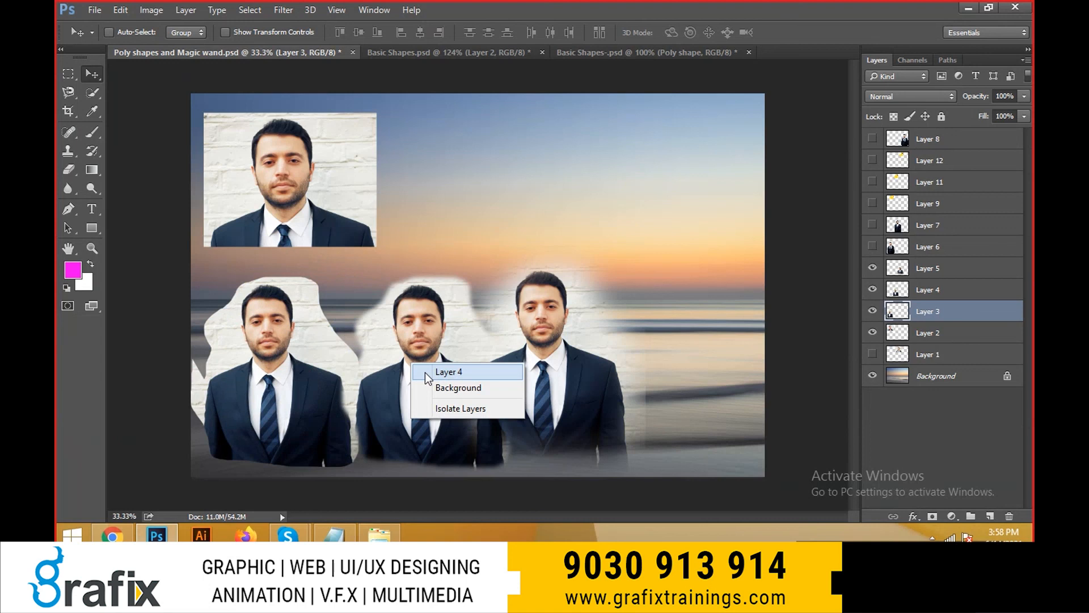
left_click(424, 372)
left_click_drag(430, 375, 448, 335)
key("ctrl+z")
- Move the feathered portrait on Layer 5 to the right, separating it from the Layer 4 portrait, and select the Background layer
right_click(530, 346)
left_click(540, 354)
left_click_drag(541, 357, 628, 379)
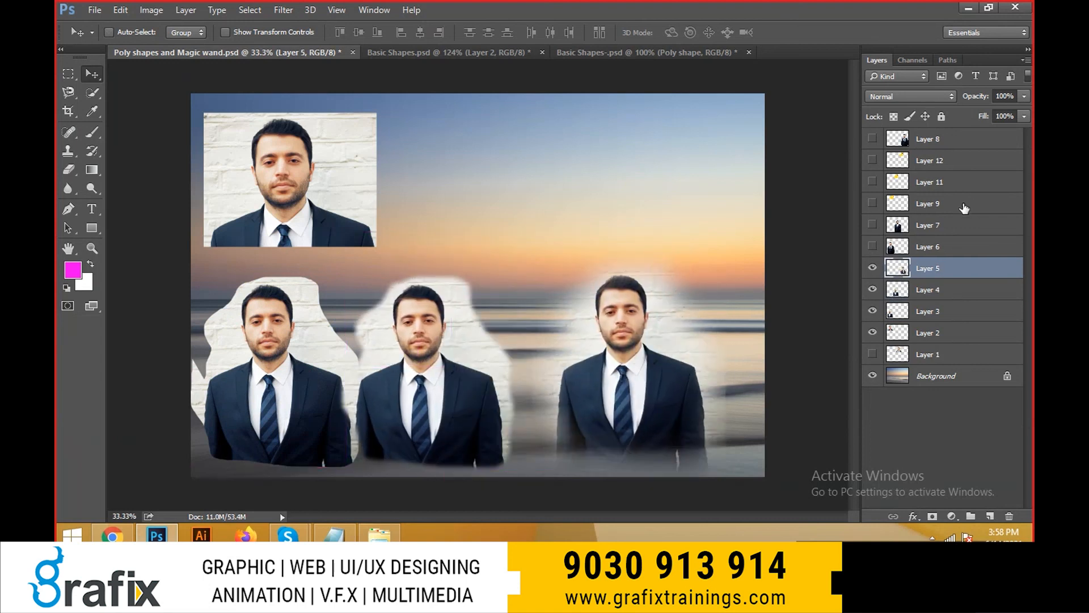
left_click(571, 145)
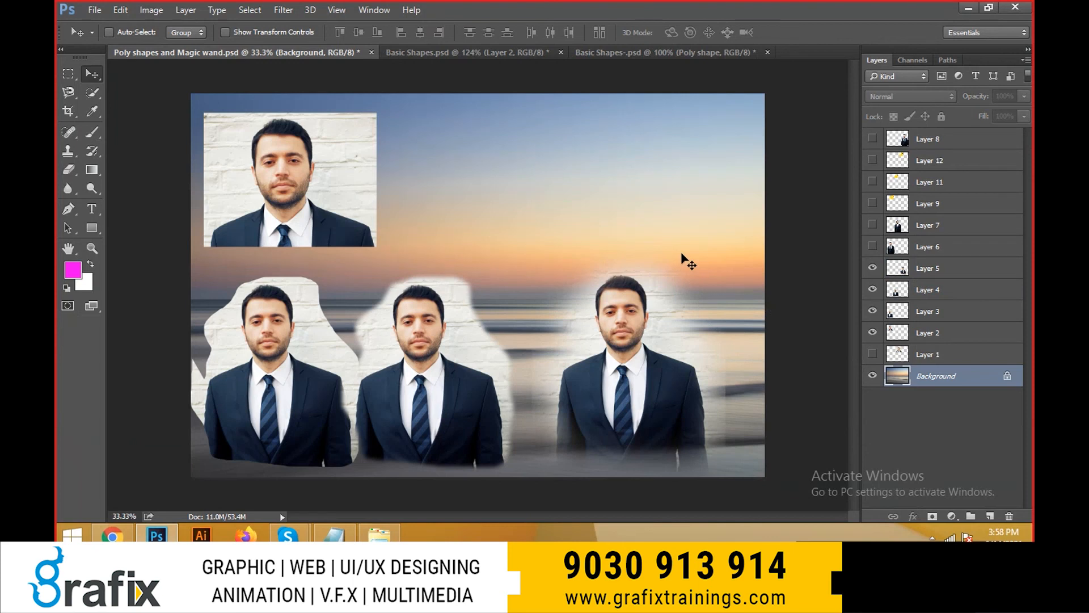
- Switch to Chrome, search Google Images for "backgrounds" and look over the results
key("alt+Tab")
key("alt+Tab")
key("Tab")
type("b")
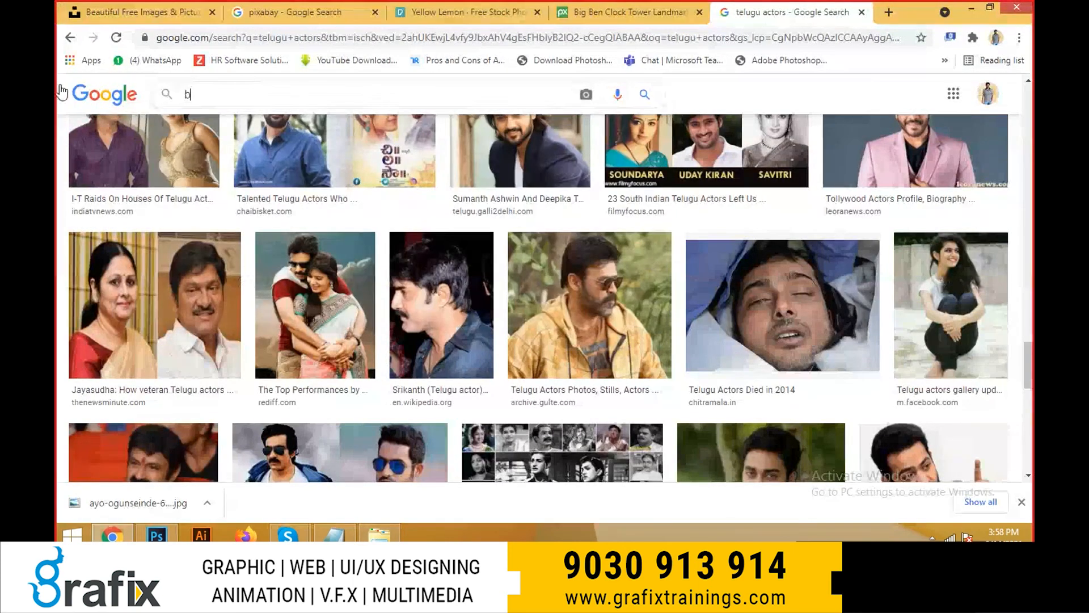
type("ackgrounds")
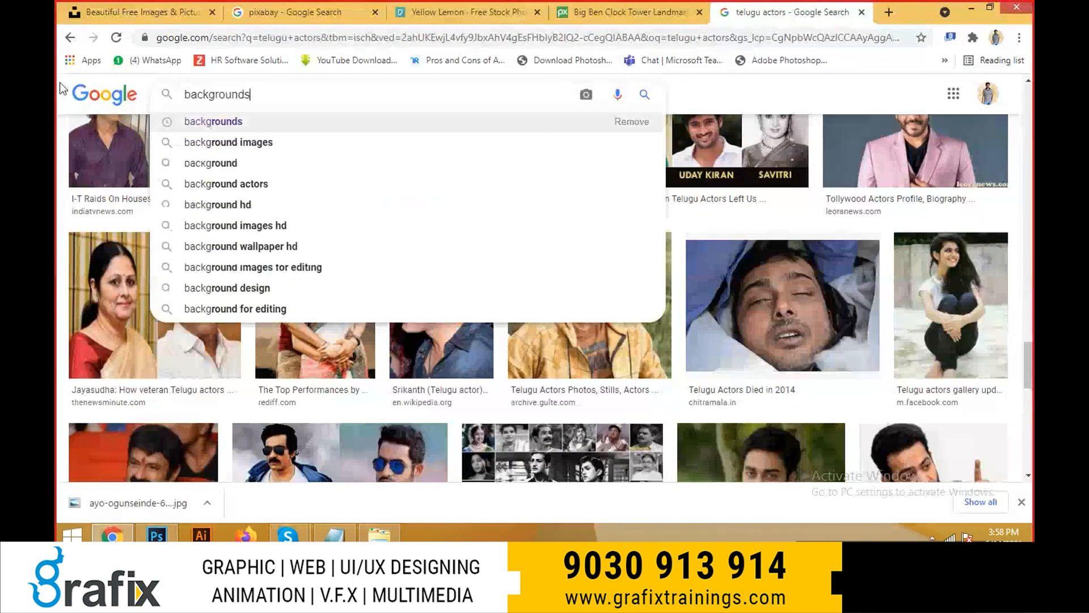
key("Return")
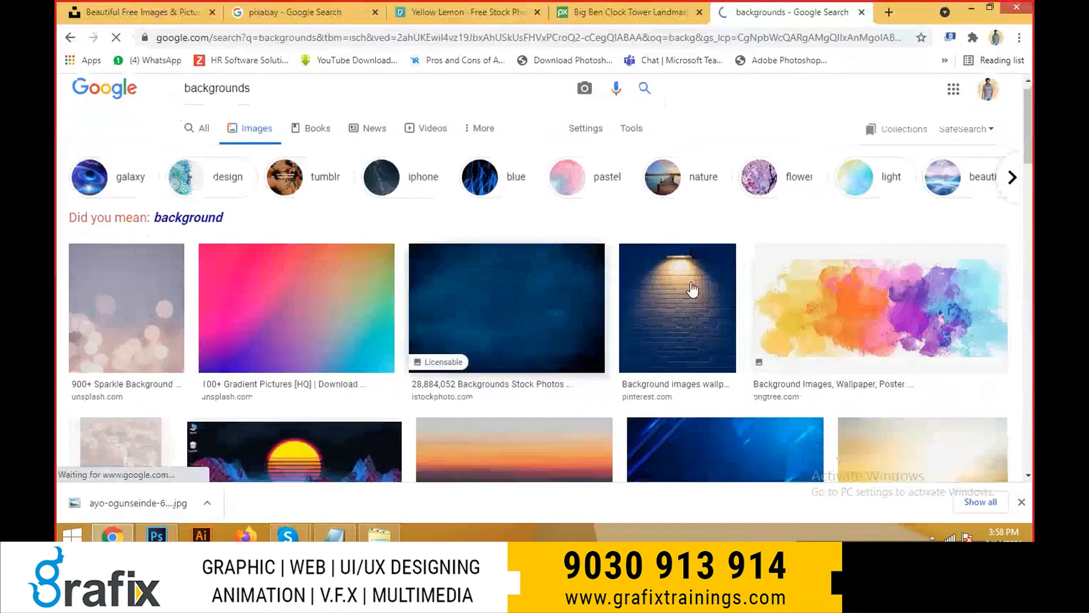
scroll(692, 289, "down", 5)
- Return to the Poly shapes and Magic wand document in Photoshop
key("alt+Tab")
key("alt+Tab")
key("Tab")
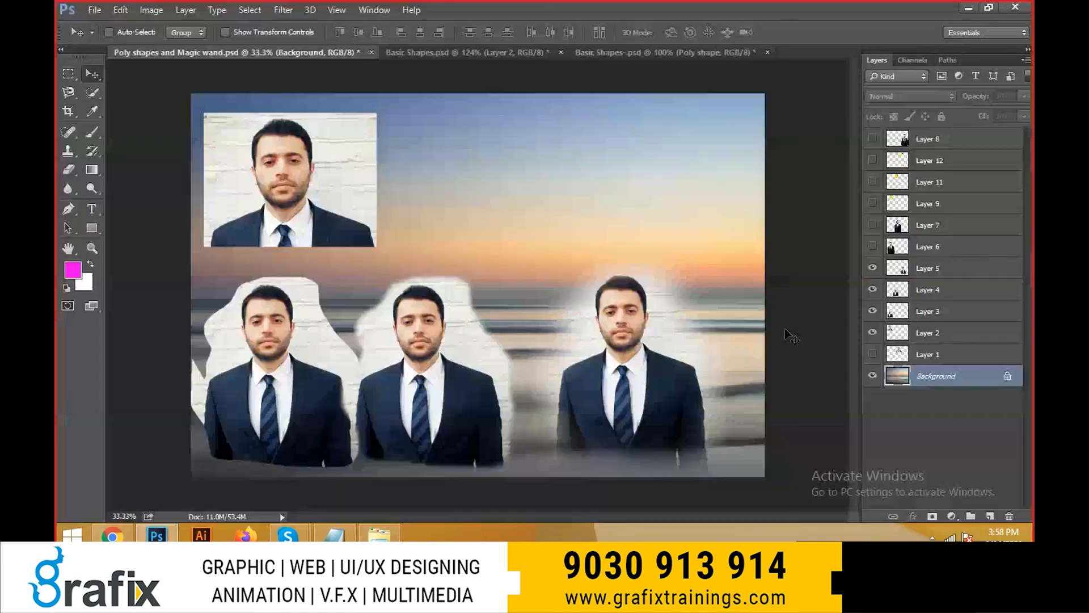